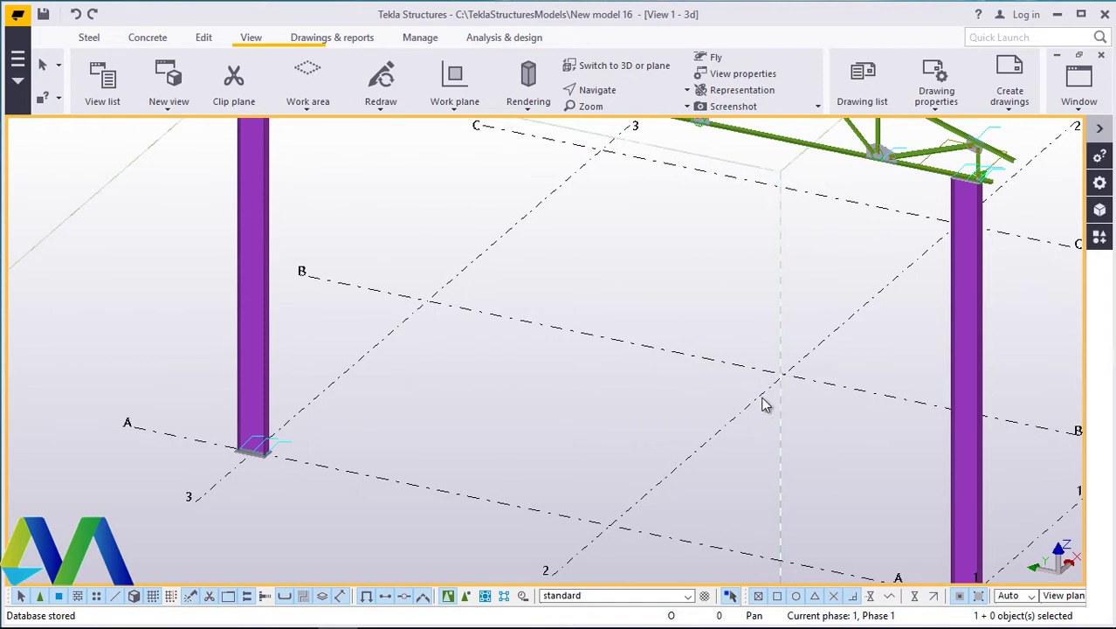
Step: Open the Applications & components catalog for the connection at the roof truss ridge joint
{"action": "scroll", "coordinate": [393, 410], "scroll_direction": "down", "scroll_amount": 3}
{"action": "scroll", "coordinate": [393, 410], "scroll_direction": "down", "scroll_amount": 2}
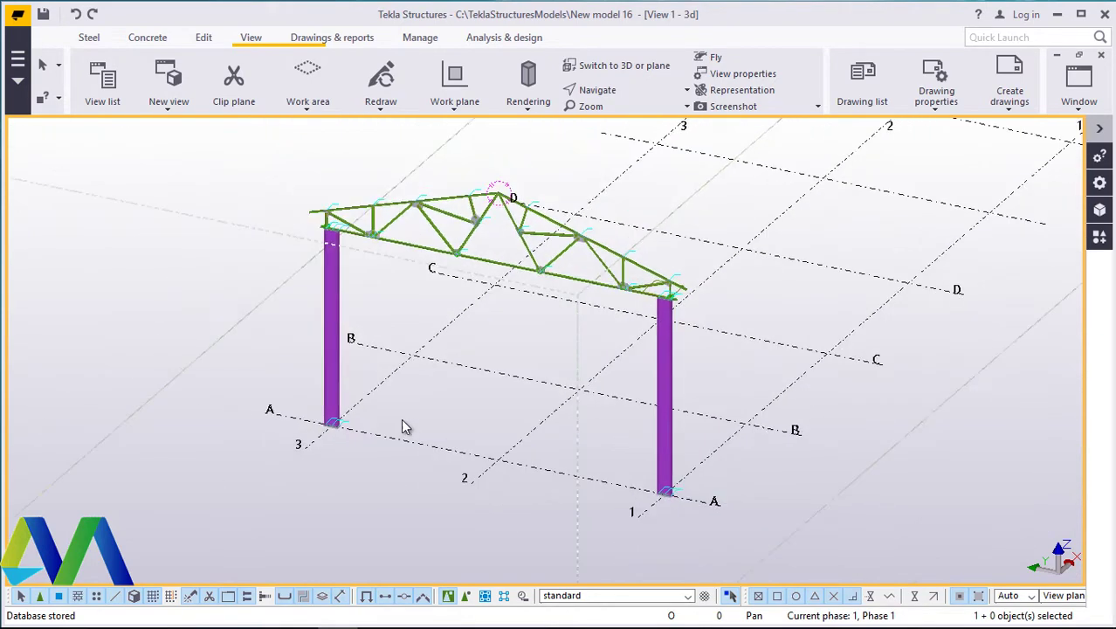
{"action": "scroll", "coordinate": [531, 199], "scroll_direction": "up", "scroll_amount": 4}
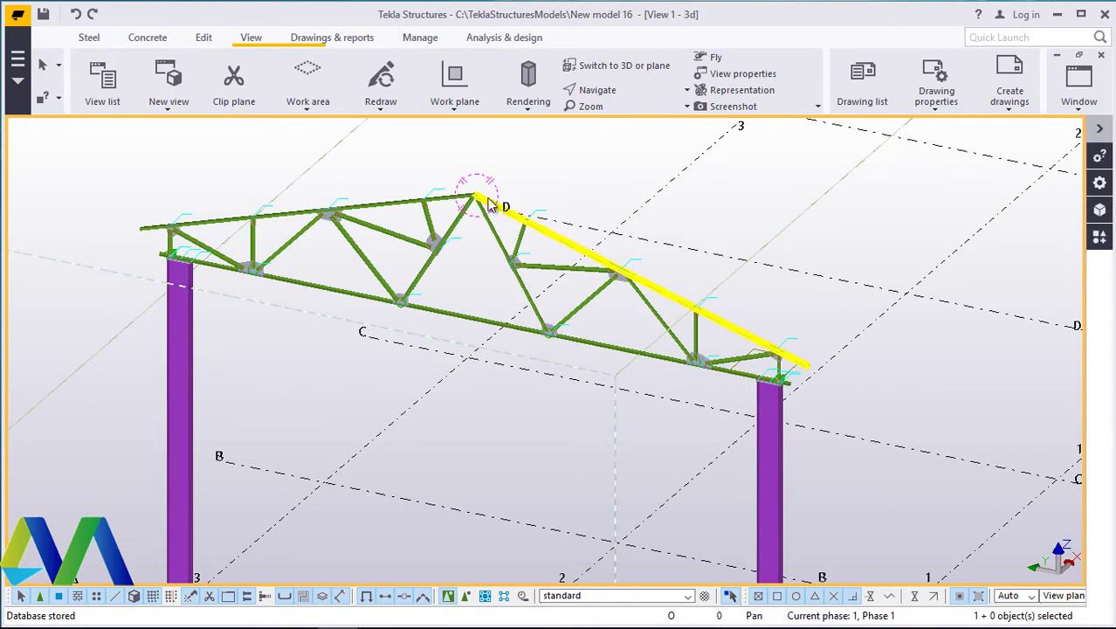
{"action": "scroll", "coordinate": [482, 194], "scroll_direction": "up", "scroll_amount": 5}
{"action": "scroll", "coordinate": [482, 190], "scroll_direction": "up", "scroll_amount": 8}
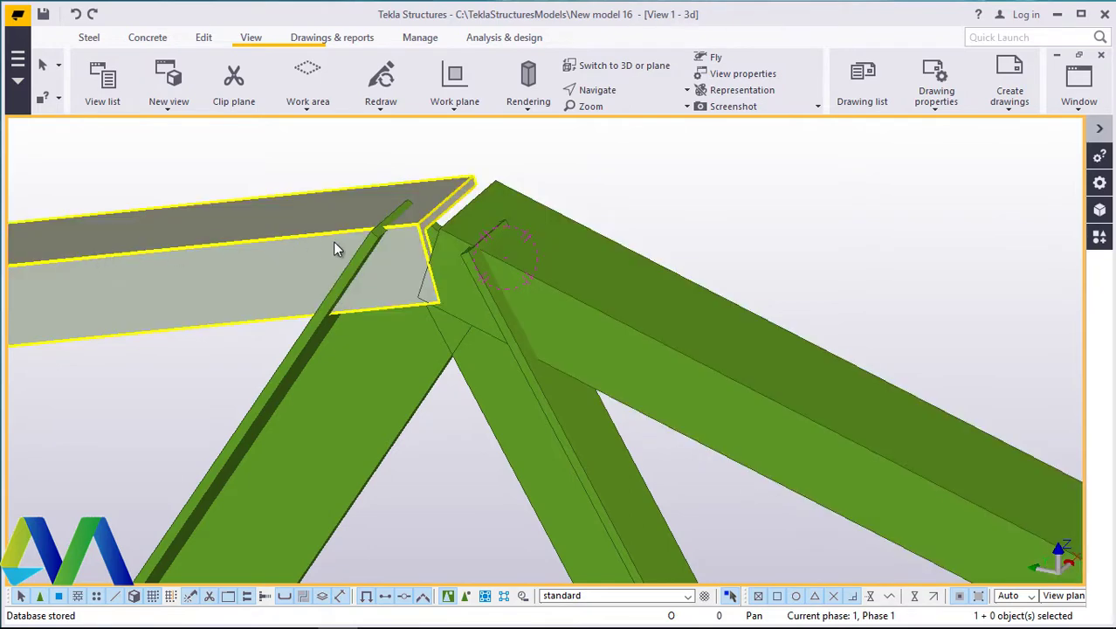
{"action": "scroll", "coordinate": [349, 250], "scroll_direction": "down", "scroll_amount": 5}
{"action": "left_click", "coordinate": [1101, 239]}
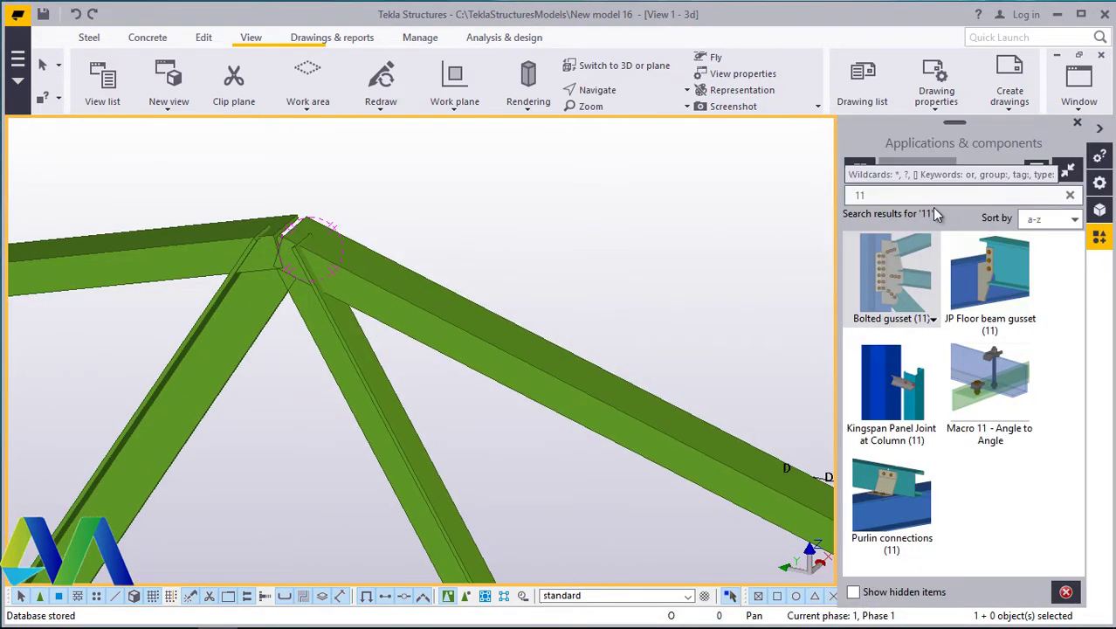
{"action": "left_click", "coordinate": [1078, 123]}
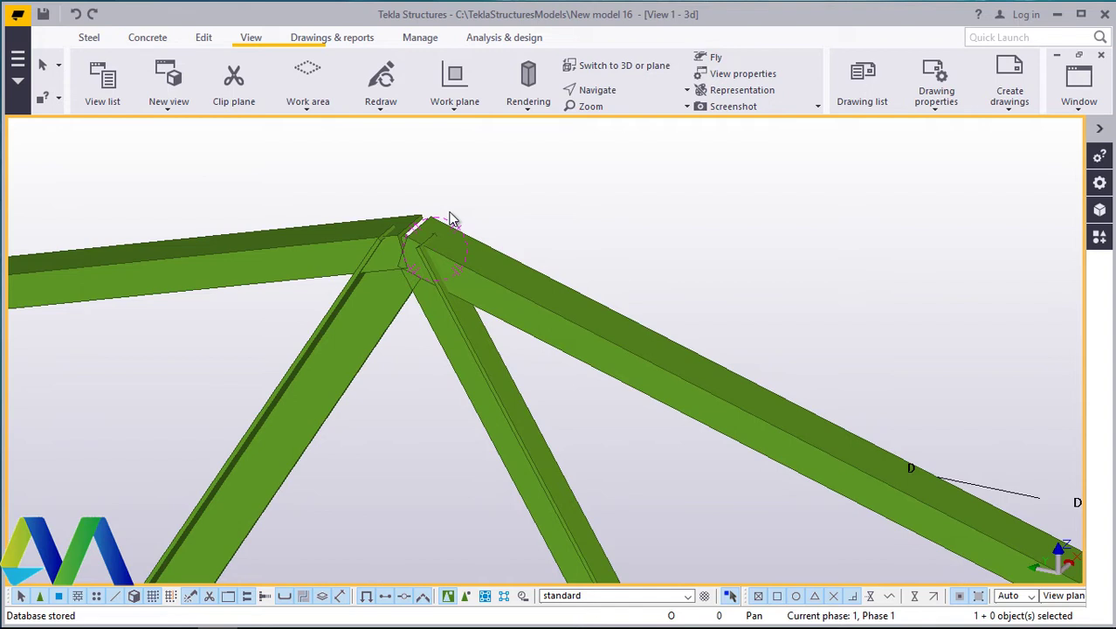
{"action": "left_click", "coordinate": [1099, 237]}
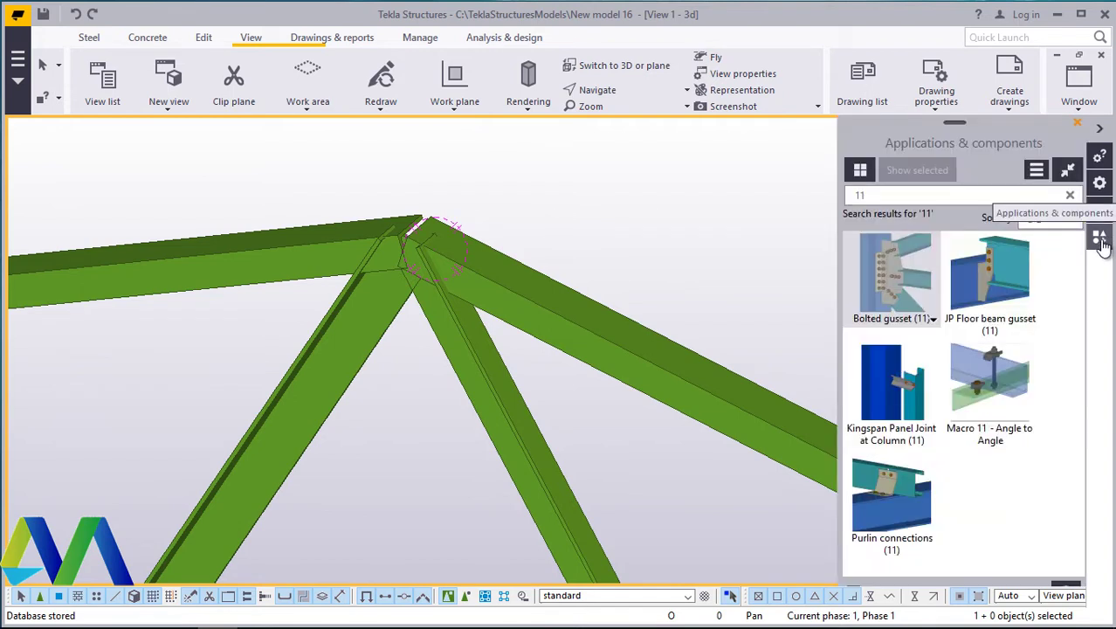
Step: Search the component catalog for 11, and for 2
{"action": "left_click", "coordinate": [876, 197]}
{"action": "key", "text": "BackSpace"}
{"action": "key", "text": "BackSpace"}
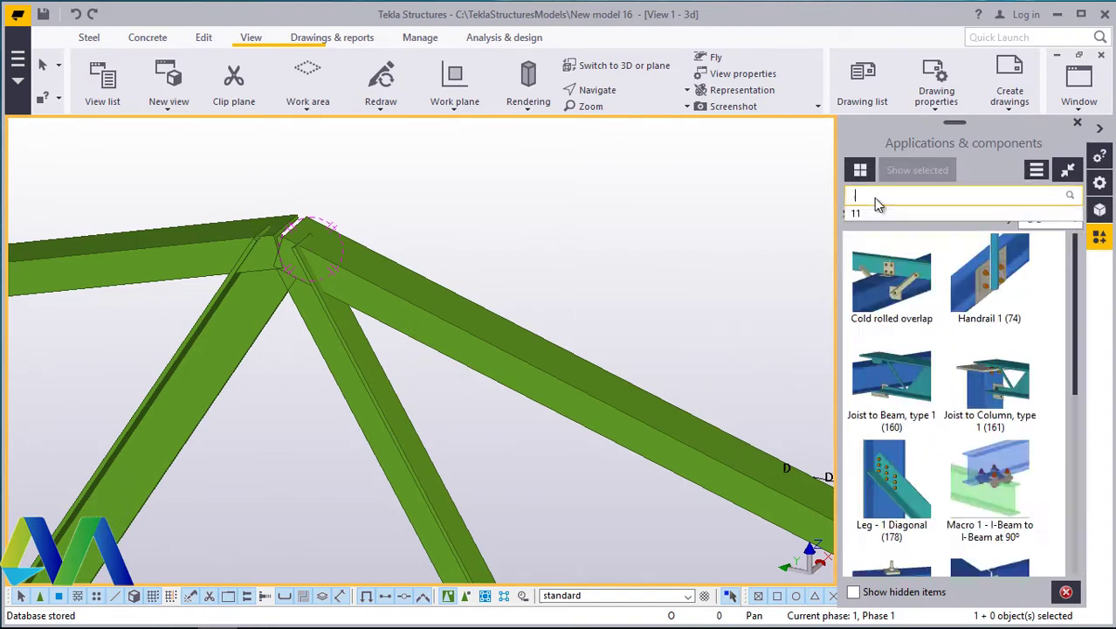
{"action": "type", "text": "11"}
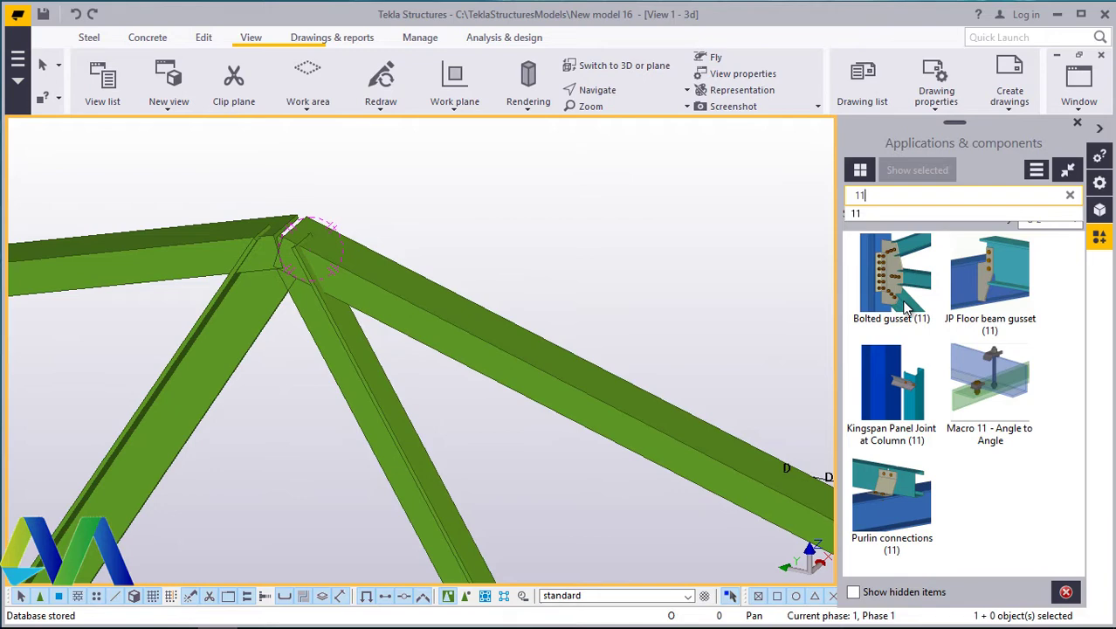
{"action": "key", "text": "BackSpace"}
{"action": "key", "text": "BackSpace"}
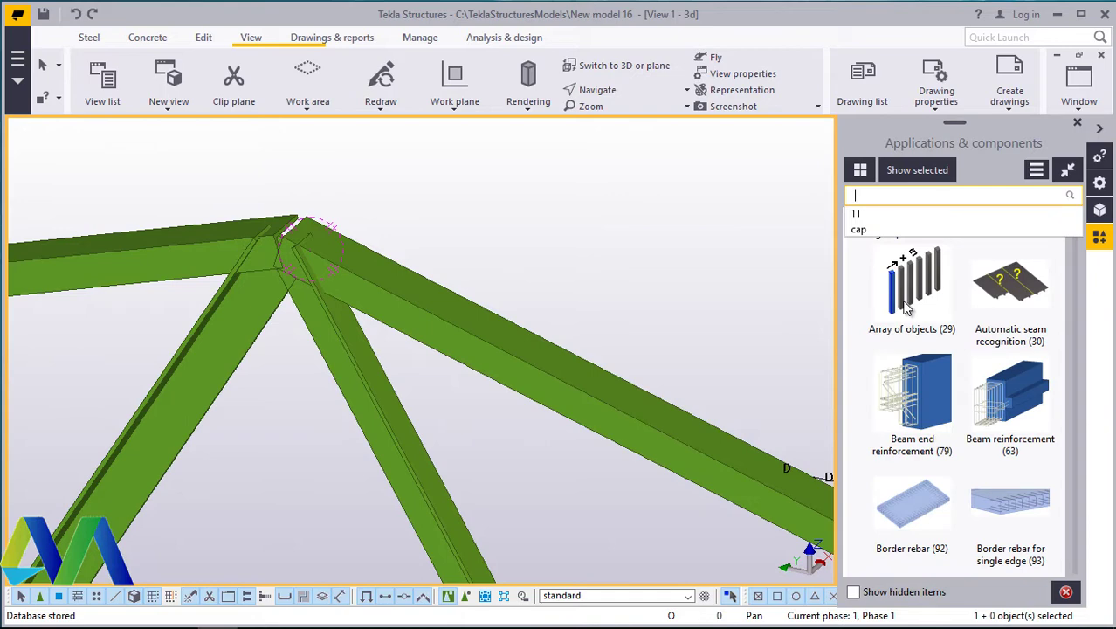
{"action": "type", "text": "2"}
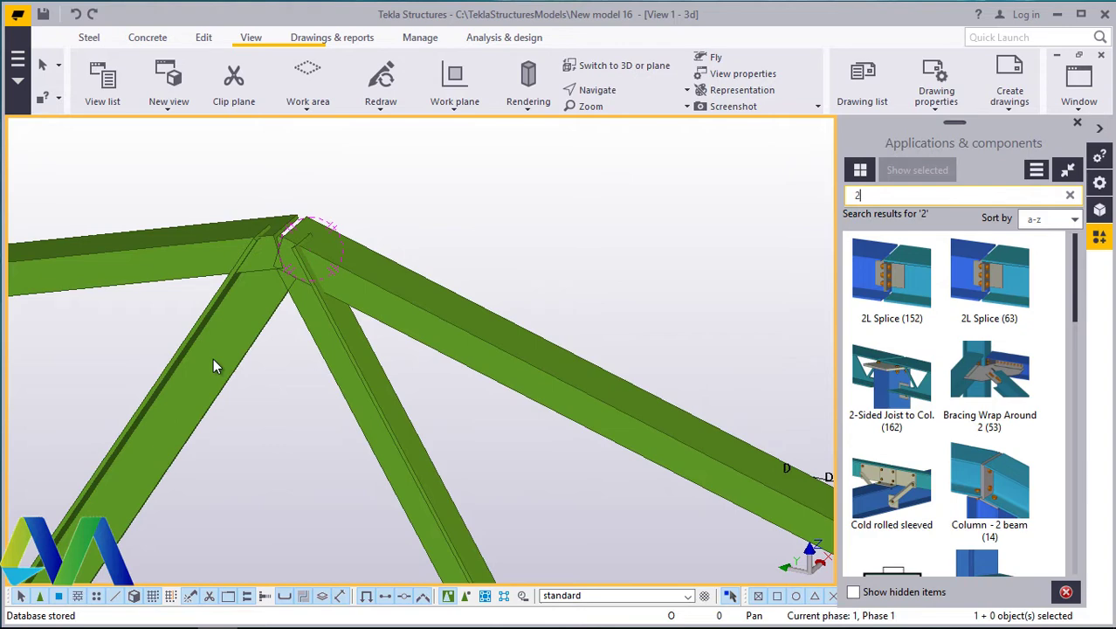
{"action": "key", "text": "BackSpace"}
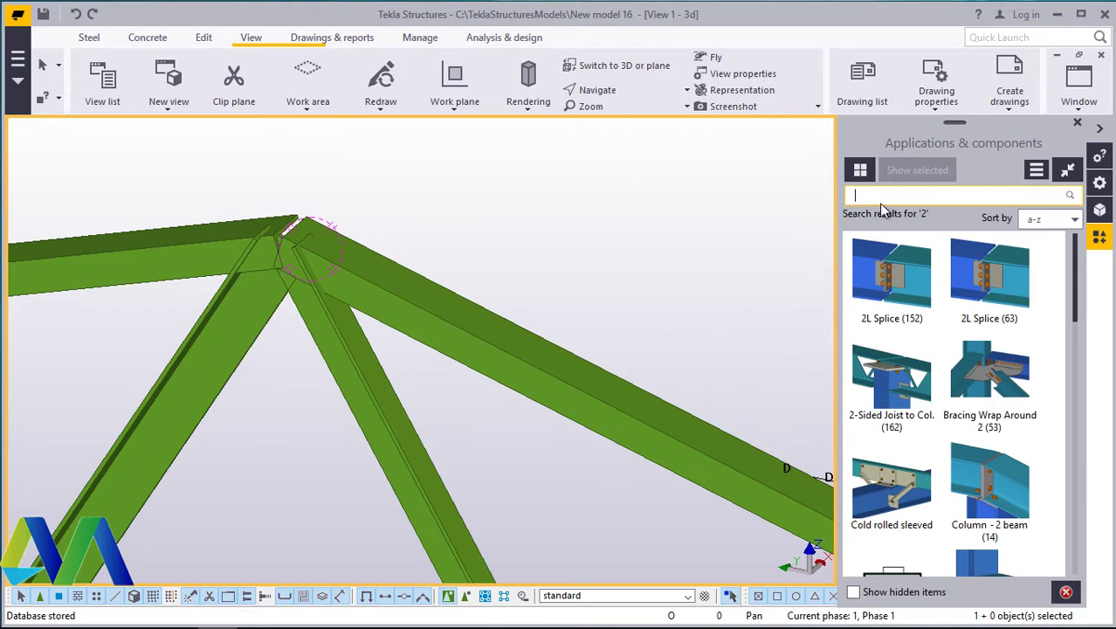
{"action": "type", "text": "11"}
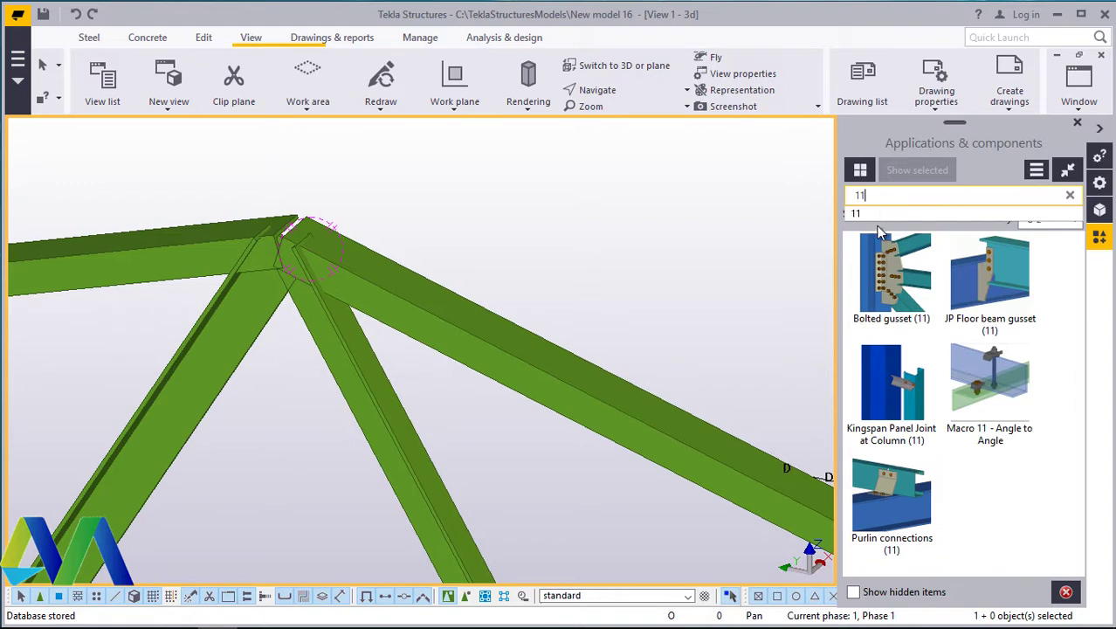
{"action": "left_click", "coordinate": [906, 299]}
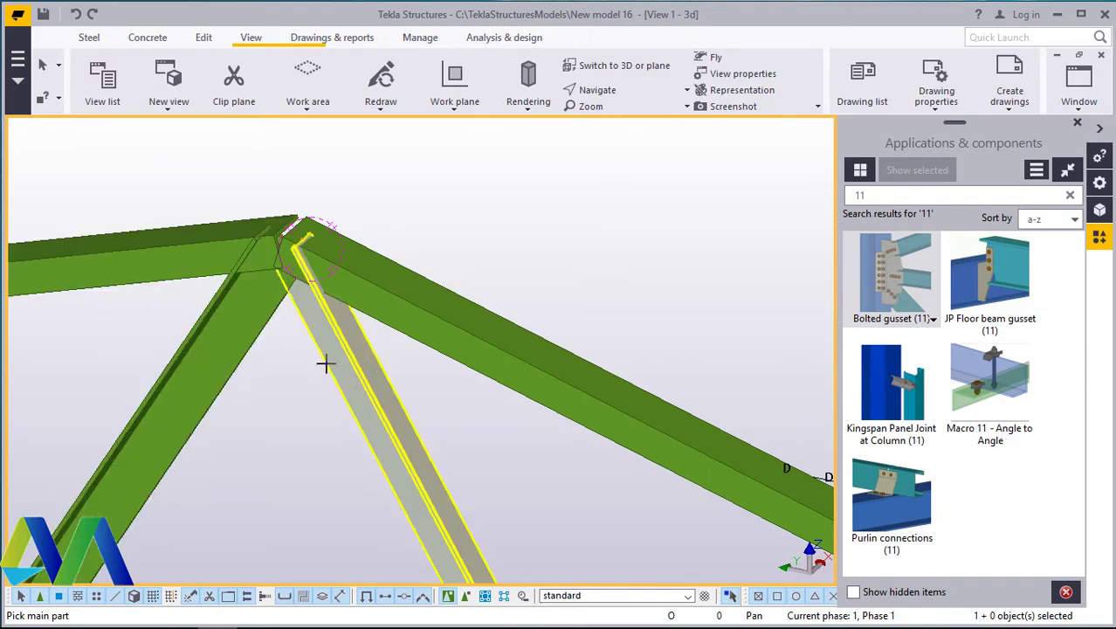
{"action": "right_click", "coordinate": [511, 228]}
{"action": "left_click", "coordinate": [529, 238]}
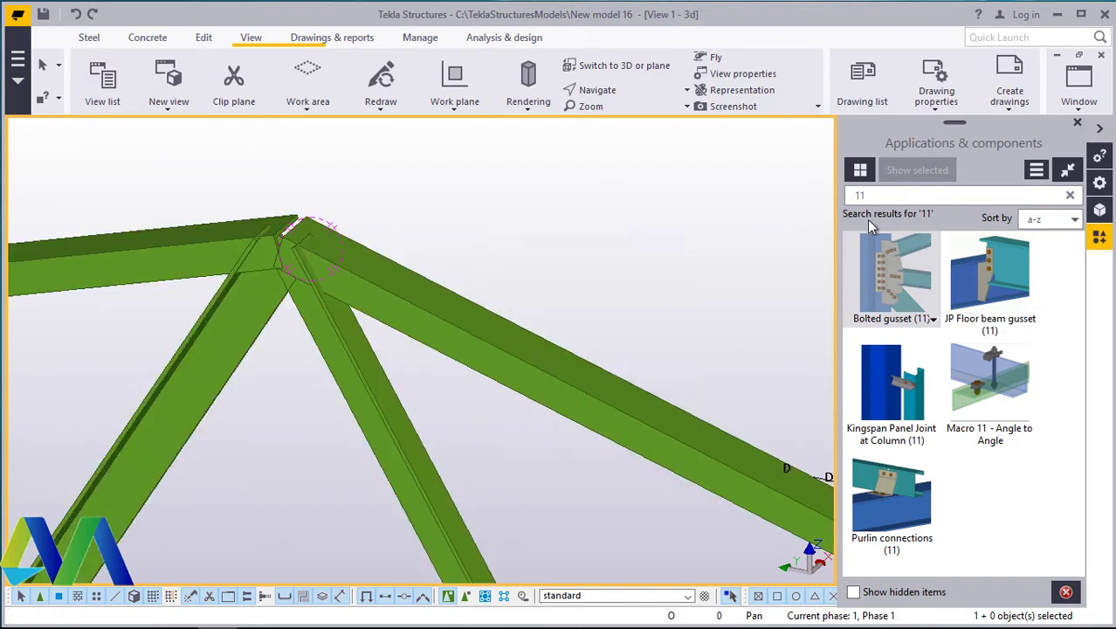
Step: Find Cranked beam (41) with the search cra and apply it from the right ridge diagonal as main part to the left diagonal
{"action": "left_click", "coordinate": [872, 197]}
{"action": "key", "text": "BackSpace"}
{"action": "key", "text": "BackSpace"}
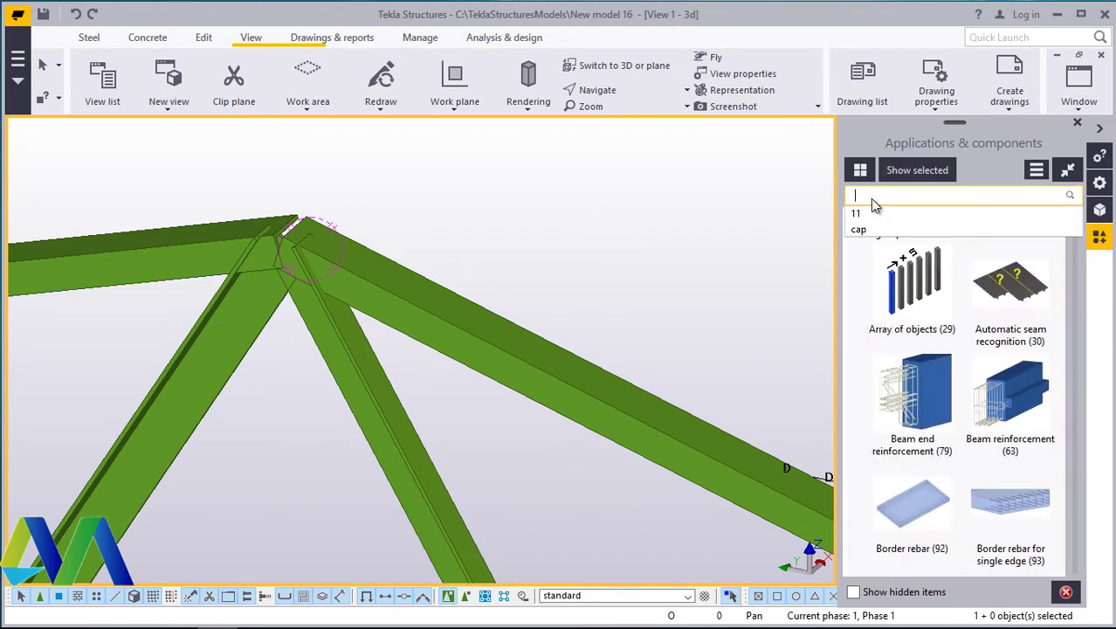
{"action": "type", "text": "cra"}
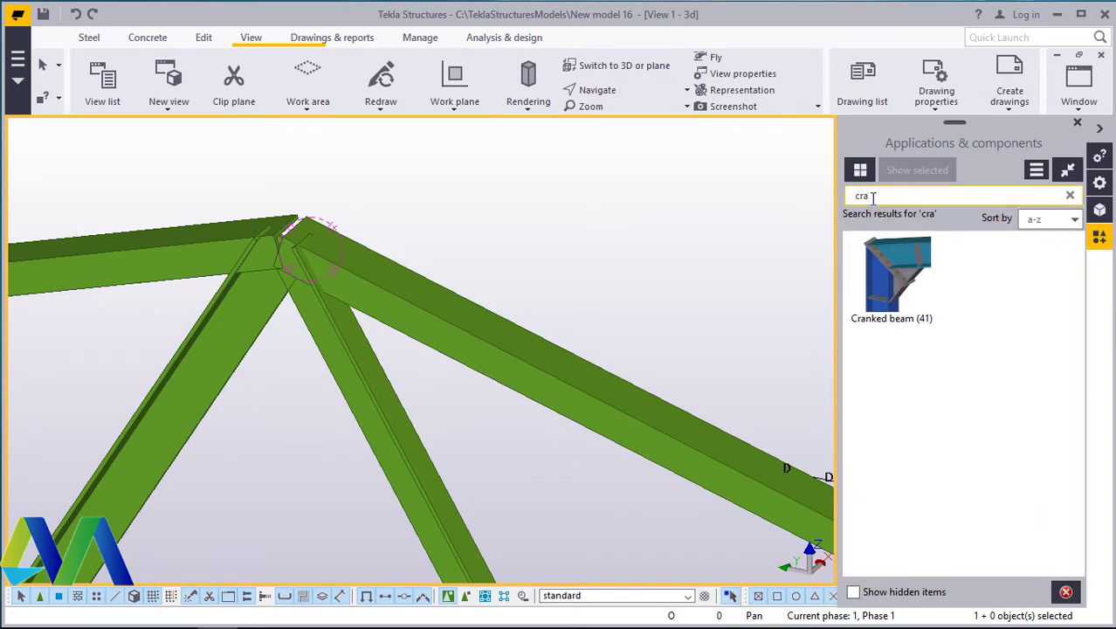
{"action": "left_click", "coordinate": [924, 298]}
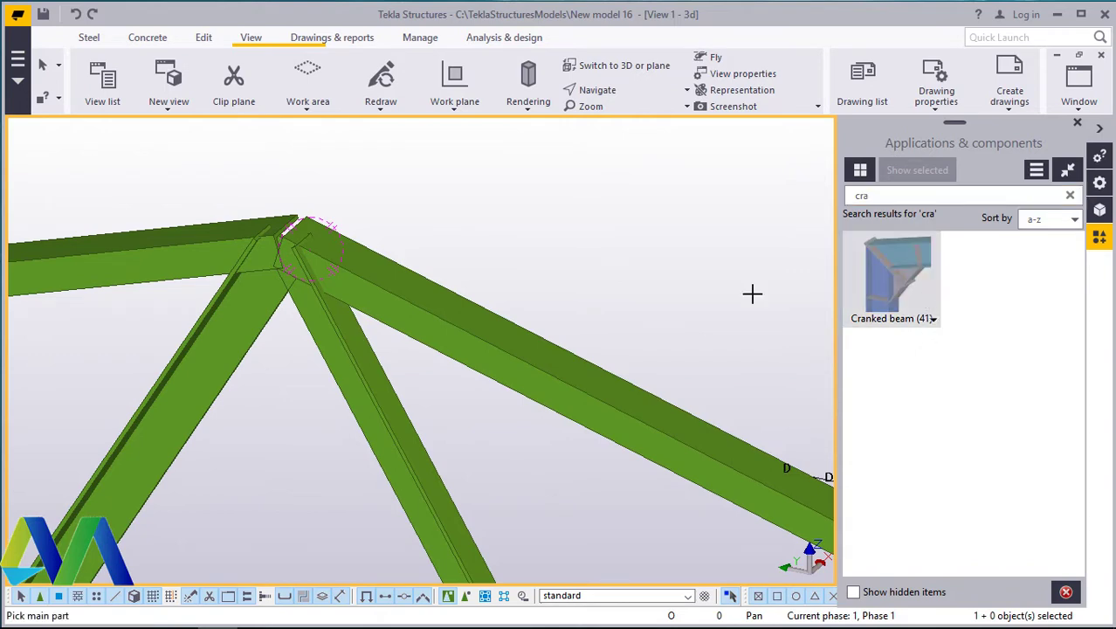
{"action": "scroll", "coordinate": [253, 297], "scroll_direction": "up", "scroll_amount": 2}
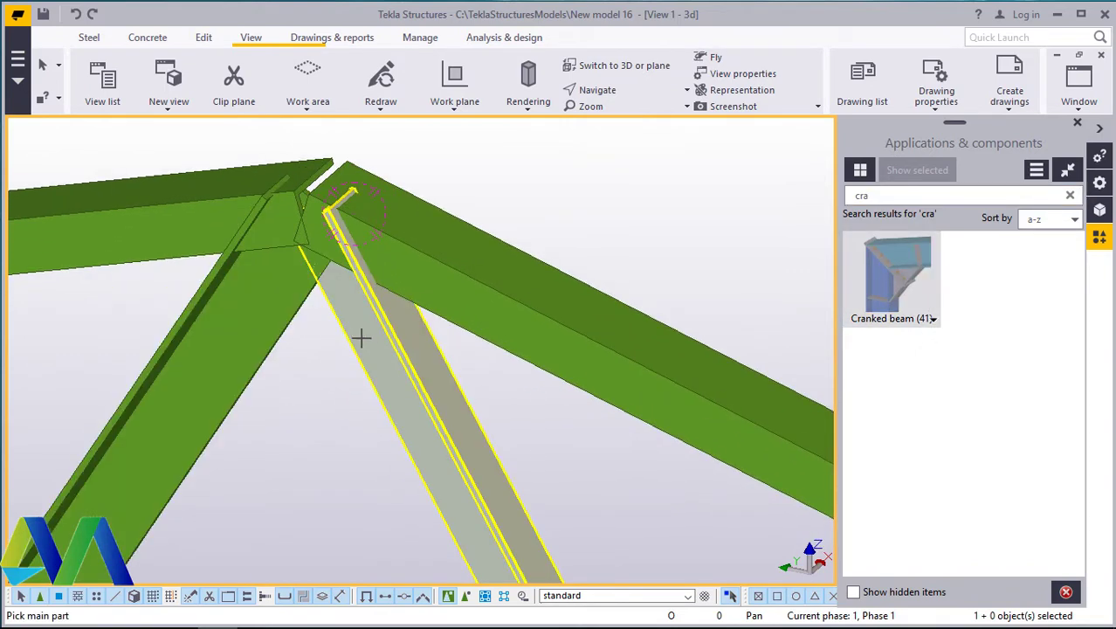
{"action": "left_click", "coordinate": [359, 336]}
{"action": "left_click", "coordinate": [318, 333]}
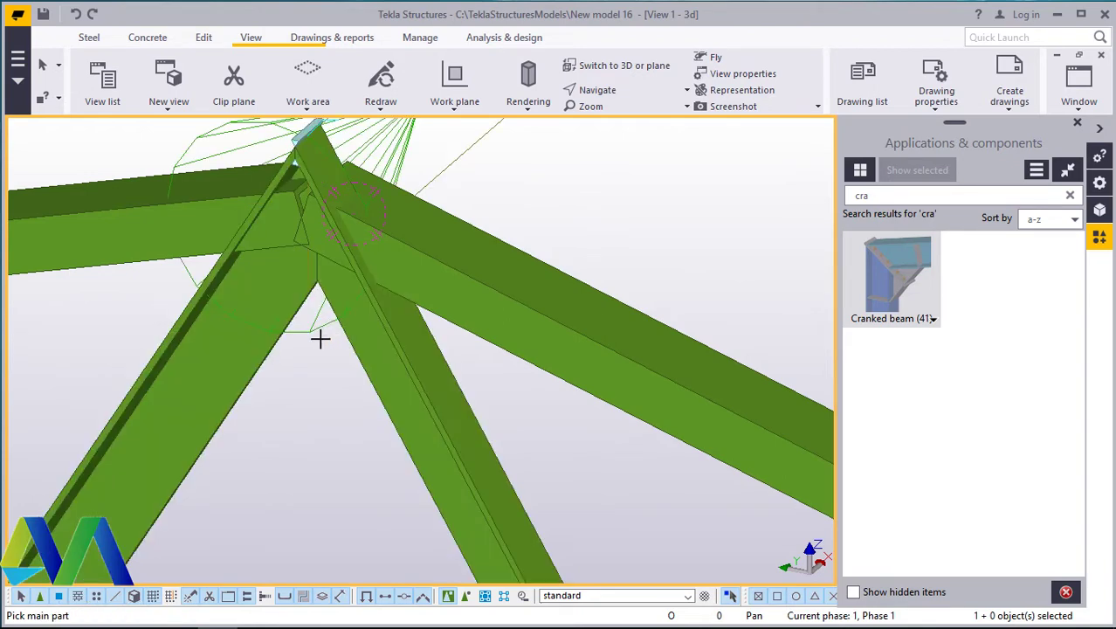
{"action": "right_click", "coordinate": [639, 199]}
{"action": "left_click", "coordinate": [673, 210]}
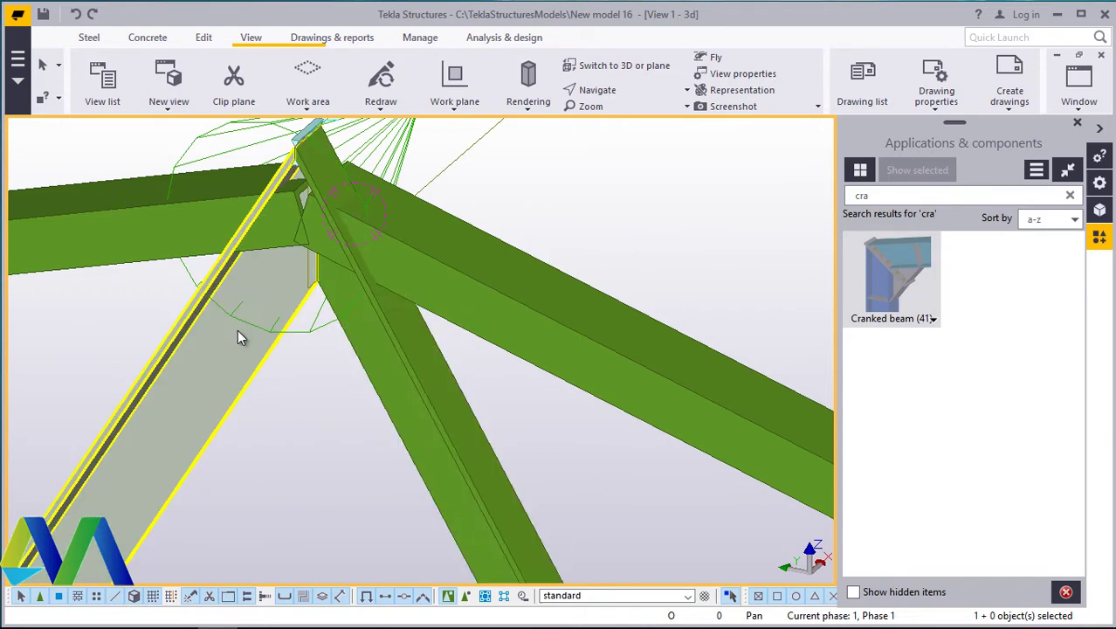
Step: Search for 11 and create a Bolted gusset (11) with the right top chord as main part and the right ridge diagonal as secondary part
{"action": "scroll", "coordinate": [276, 318], "scroll_direction": "down", "scroll_amount": 2}
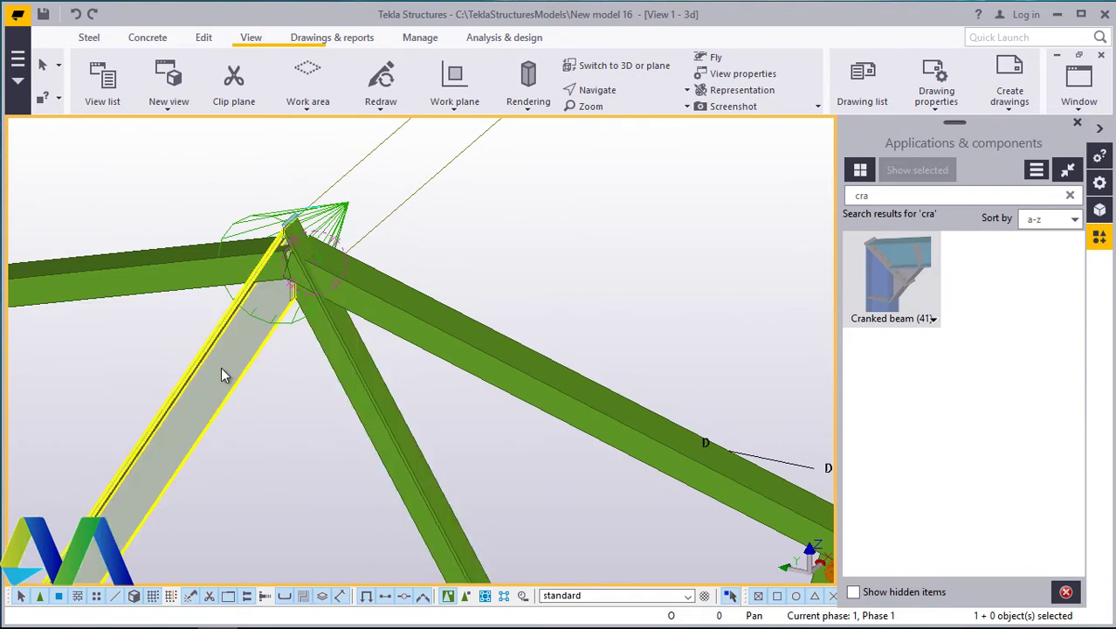
{"action": "scroll", "coordinate": [185, 319], "scroll_direction": "up", "scroll_amount": 2}
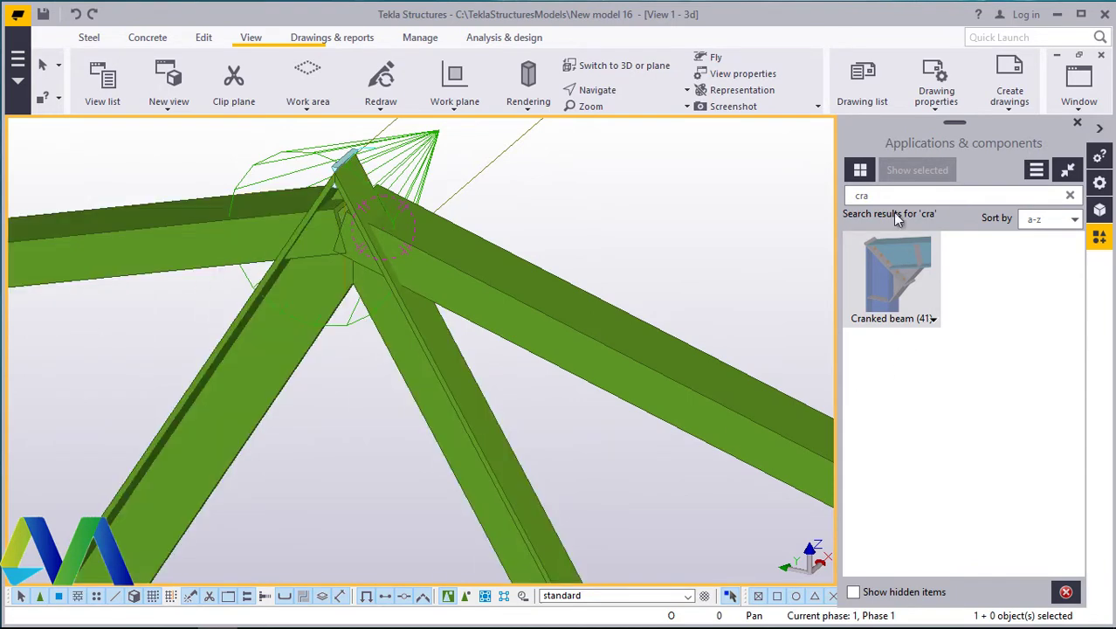
{"action": "key", "text": "BackSpace"}
{"action": "key", "text": "BackSpace"}
{"action": "key", "text": "BackSpace"}
{"action": "type", "text": "11"}
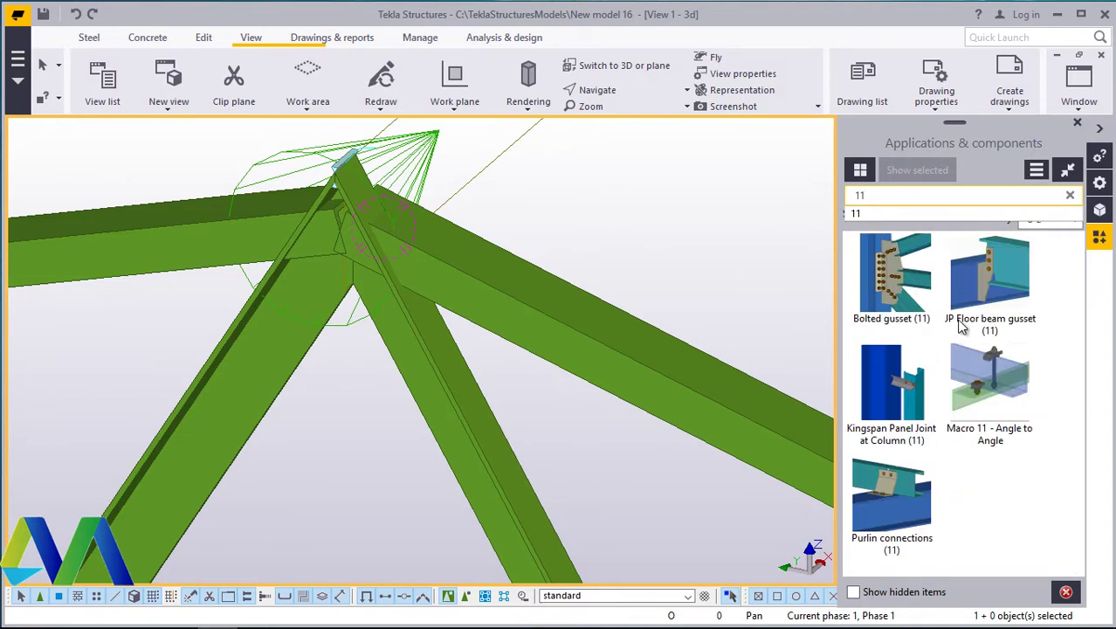
{"action": "left_click", "coordinate": [902, 280]}
{"action": "scroll", "coordinate": [291, 254], "scroll_direction": "up", "scroll_amount": 1}
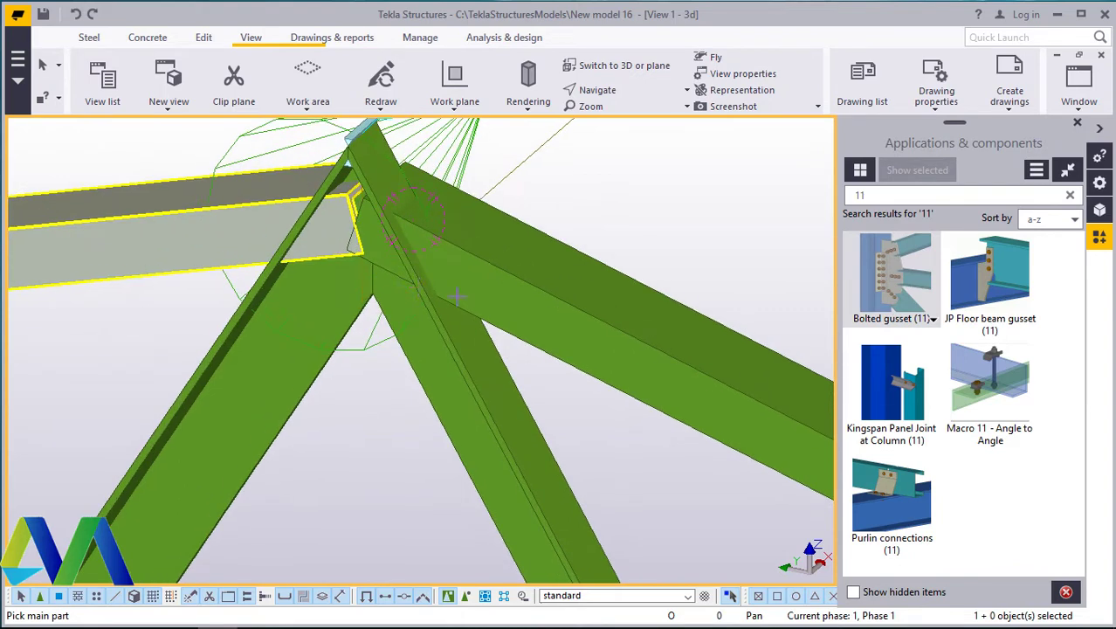
{"action": "left_click", "coordinate": [570, 277]}
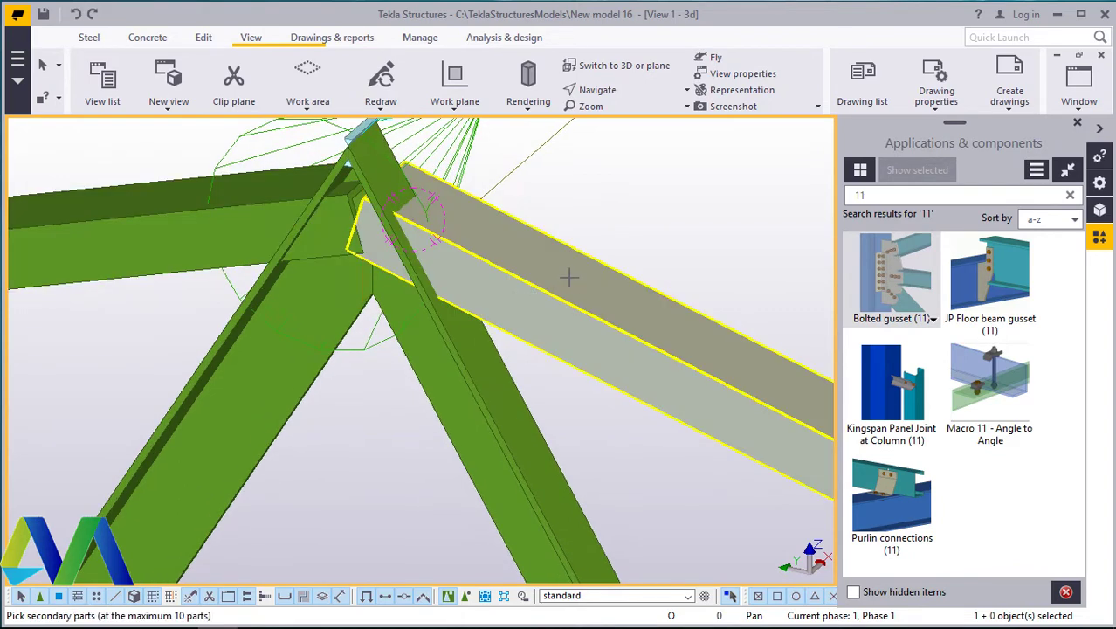
{"action": "left_click", "coordinate": [472, 358]}
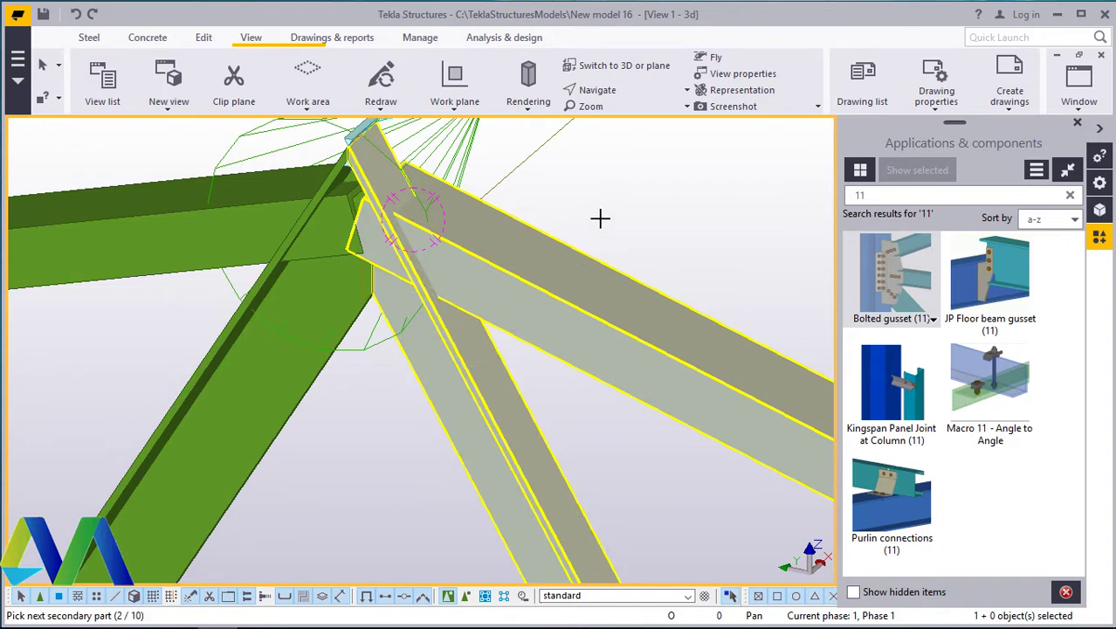
{"action": "middle_click", "coordinate": [600, 219]}
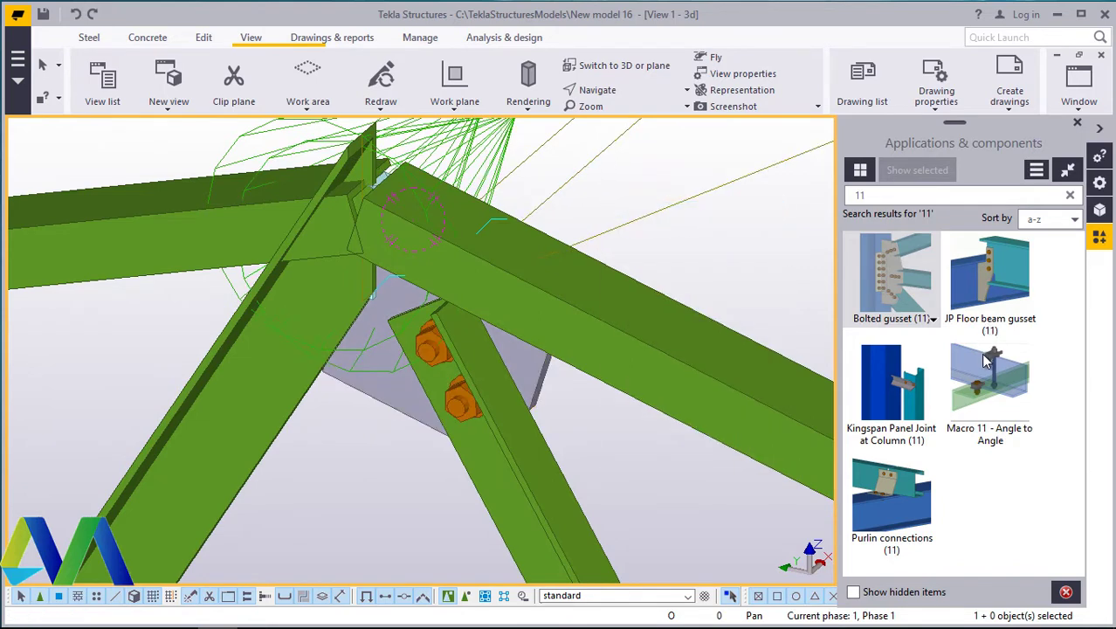
Step: Create a Bolted gusset (11) with the left top chord as main part and the left ridge diagonal as secondary part
{"action": "left_click", "coordinate": [897, 274]}
{"action": "left_click", "coordinate": [151, 198]}
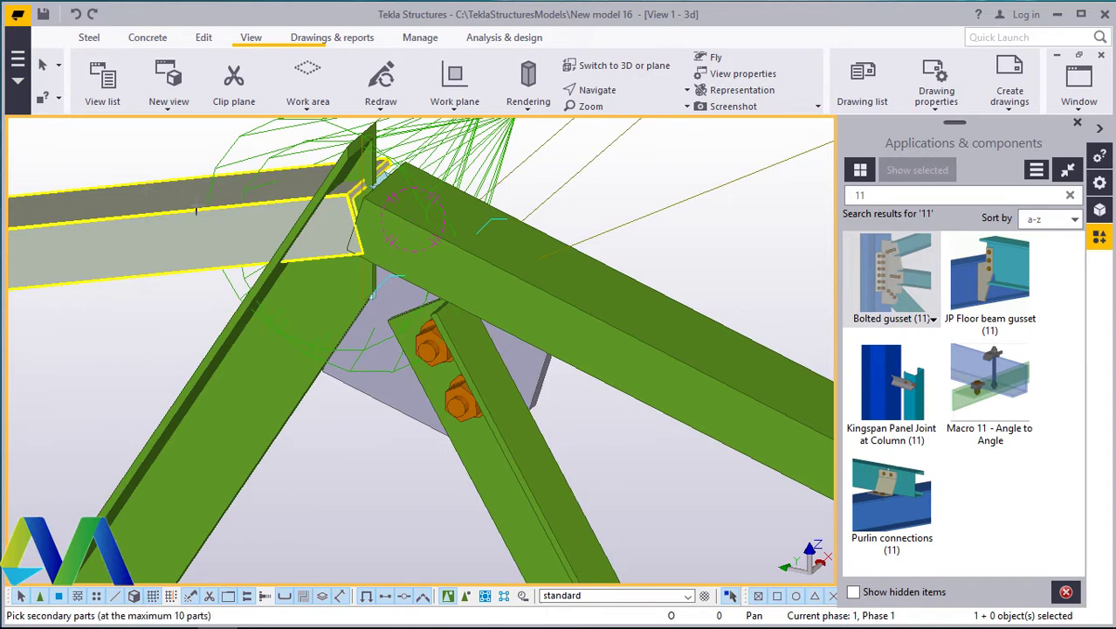
{"action": "left_click", "coordinate": [249, 351]}
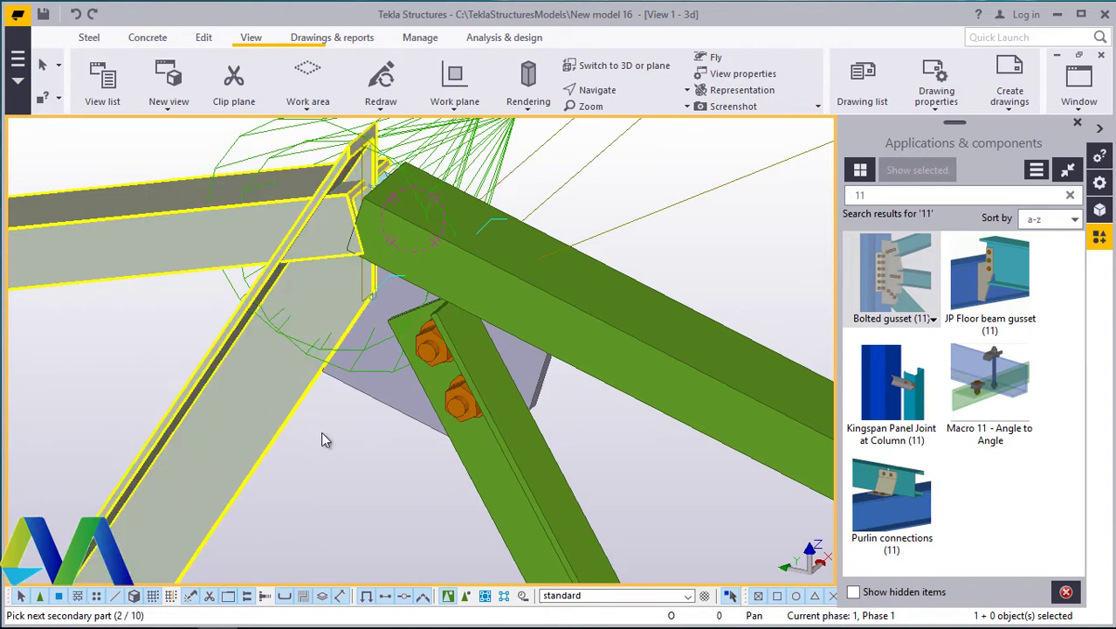
{"action": "middle_click", "coordinate": [320, 428]}
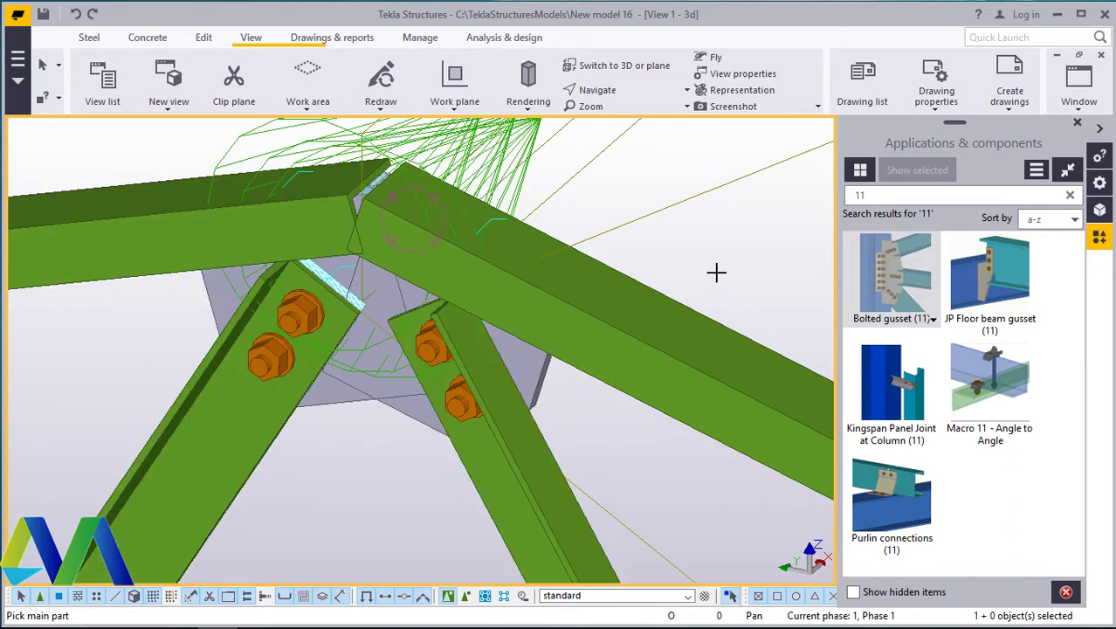
{"action": "right_click", "coordinate": [717, 231]}
{"action": "left_click", "coordinate": [734, 243]}
{"action": "scroll", "coordinate": [379, 287], "scroll_direction": "down", "scroll_amount": 2}
{"action": "scroll", "coordinate": [389, 285], "scroll_direction": "down", "scroll_amount": 3}
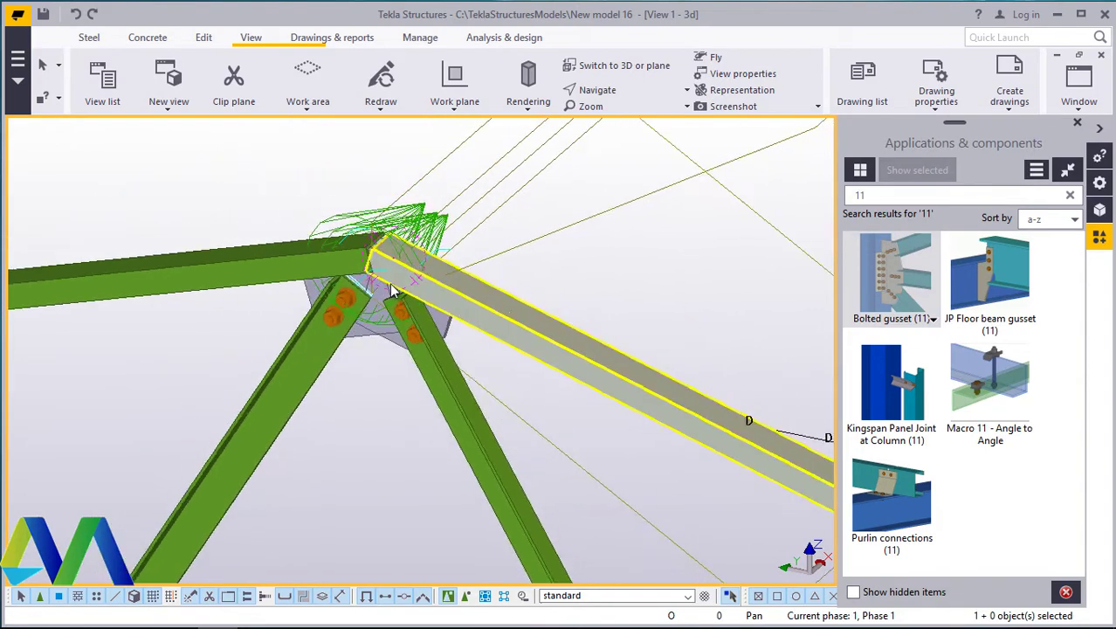
Step: Undo both bolted gusset connections at the truss ridge
{"action": "scroll", "coordinate": [390, 282], "scroll_direction": "up", "scroll_amount": 5}
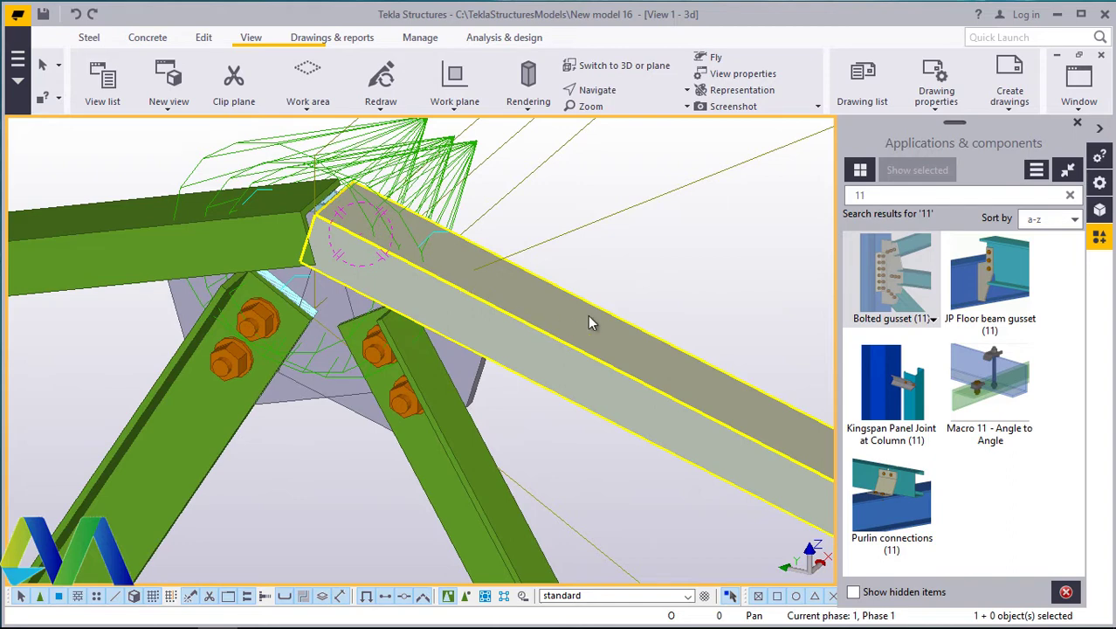
{"action": "left_click", "coordinate": [75, 15]}
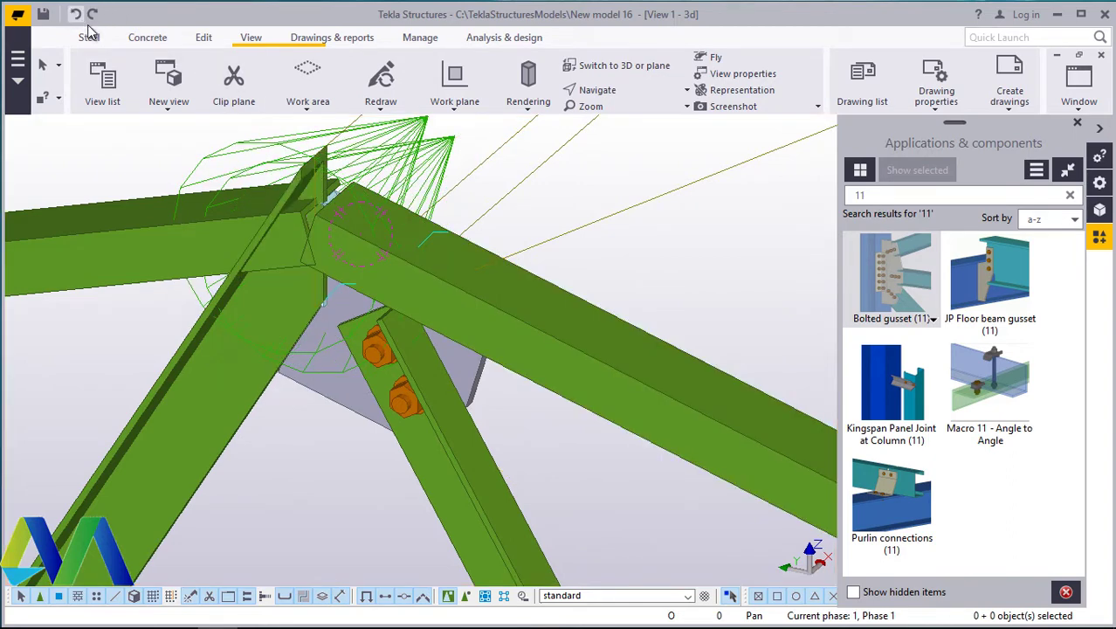
{"action": "left_click", "coordinate": [76, 15]}
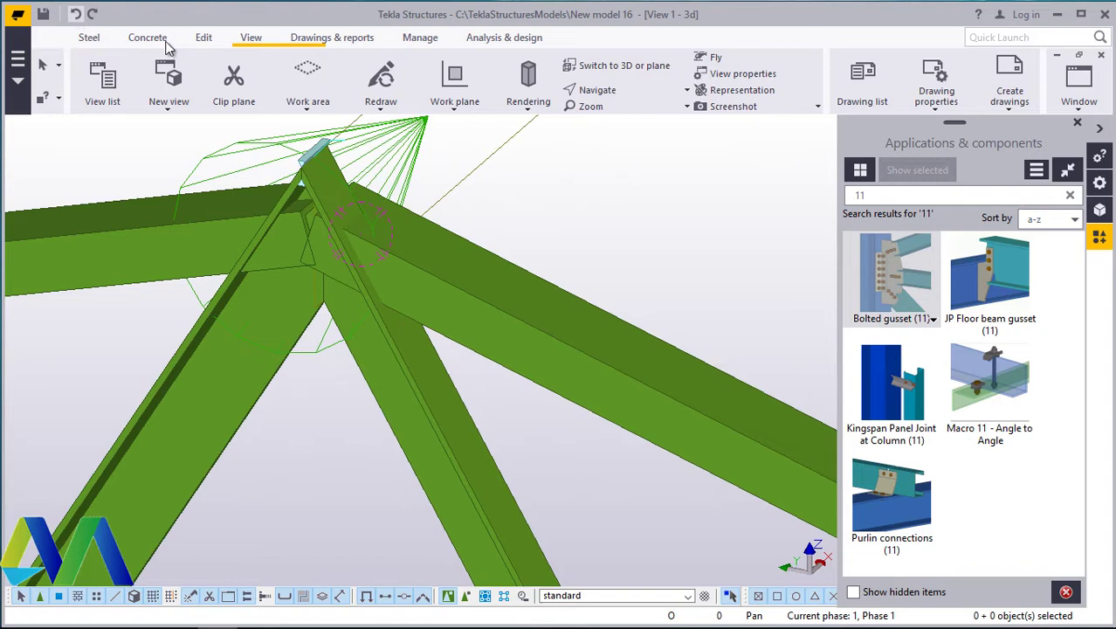
Step: Redraw the view to clear the temporary connection lines around the ridge joint
{"action": "right_click", "coordinate": [615, 186]}
{"action": "right_click", "coordinate": [569, 200]}
{"action": "left_click", "coordinate": [627, 293]}
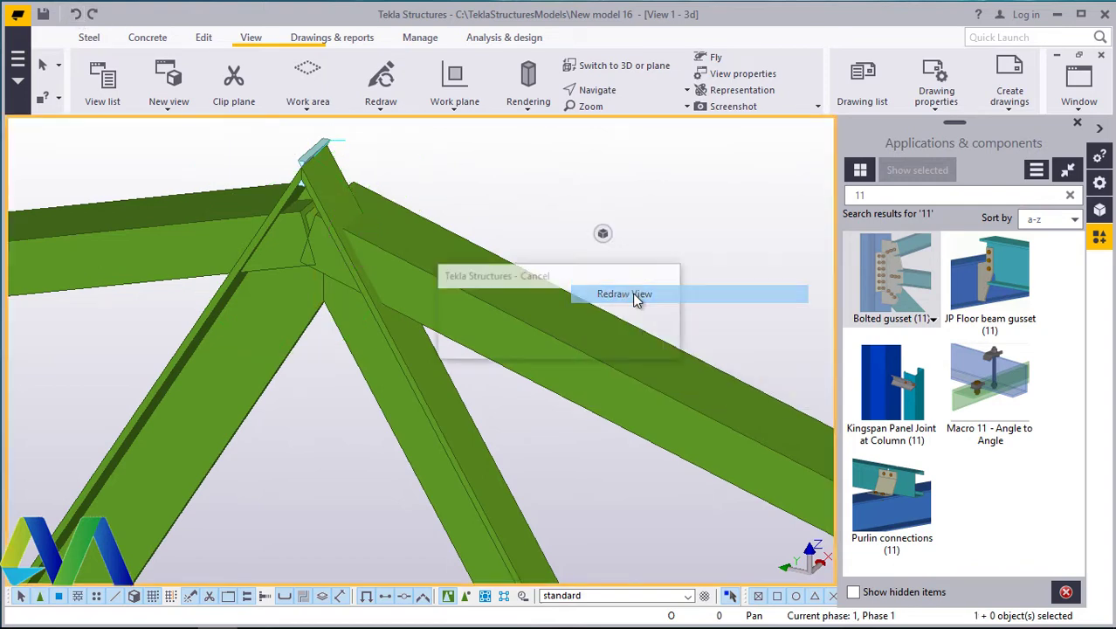
Step: Set the view point at the truss ridge and examine the joint from the opposite side of the truss
{"action": "scroll", "coordinate": [326, 230], "scroll_direction": "up", "scroll_amount": 3}
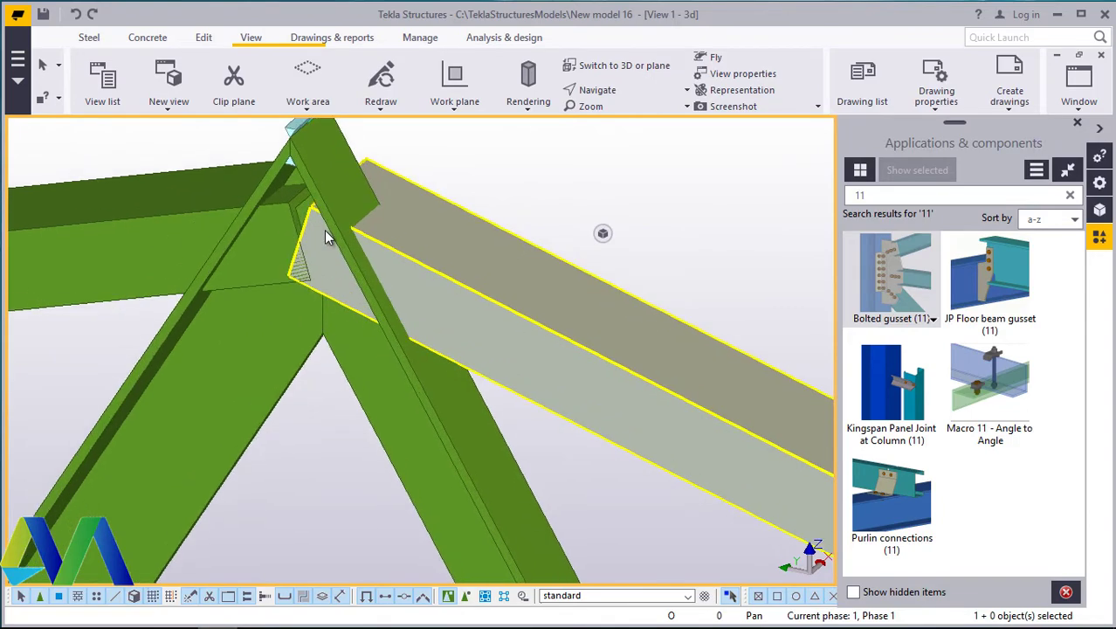
{"action": "scroll", "coordinate": [340, 247], "scroll_direction": "down", "scroll_amount": 8}
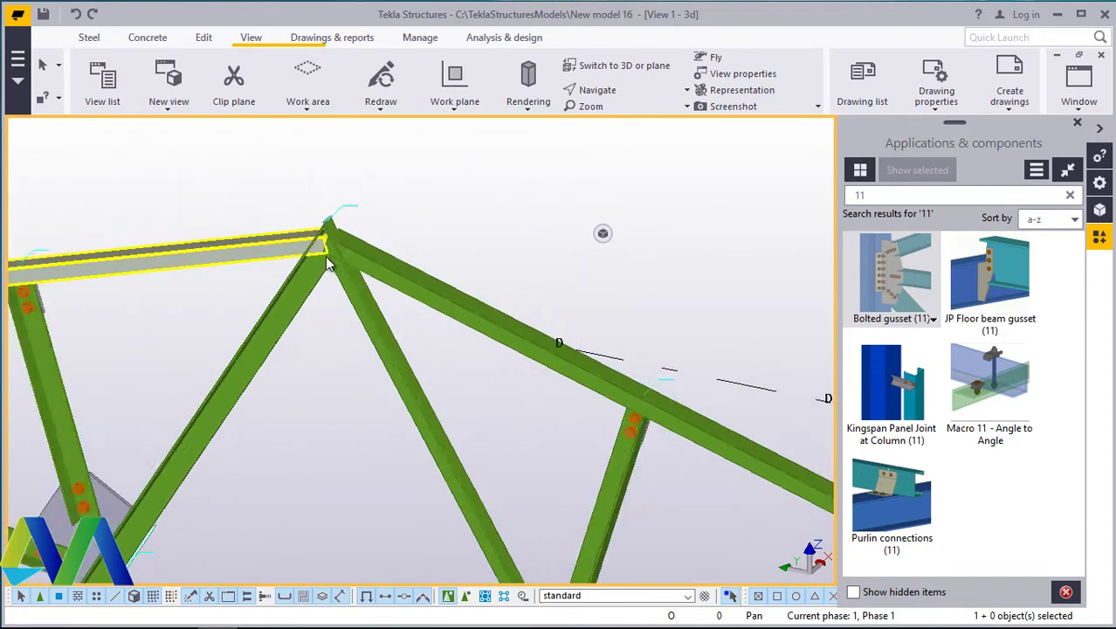
{"action": "scroll", "coordinate": [657, 387], "scroll_direction": "up", "scroll_amount": 2}
{"action": "scroll", "coordinate": [673, 411], "scroll_direction": "down", "scroll_amount": 4}
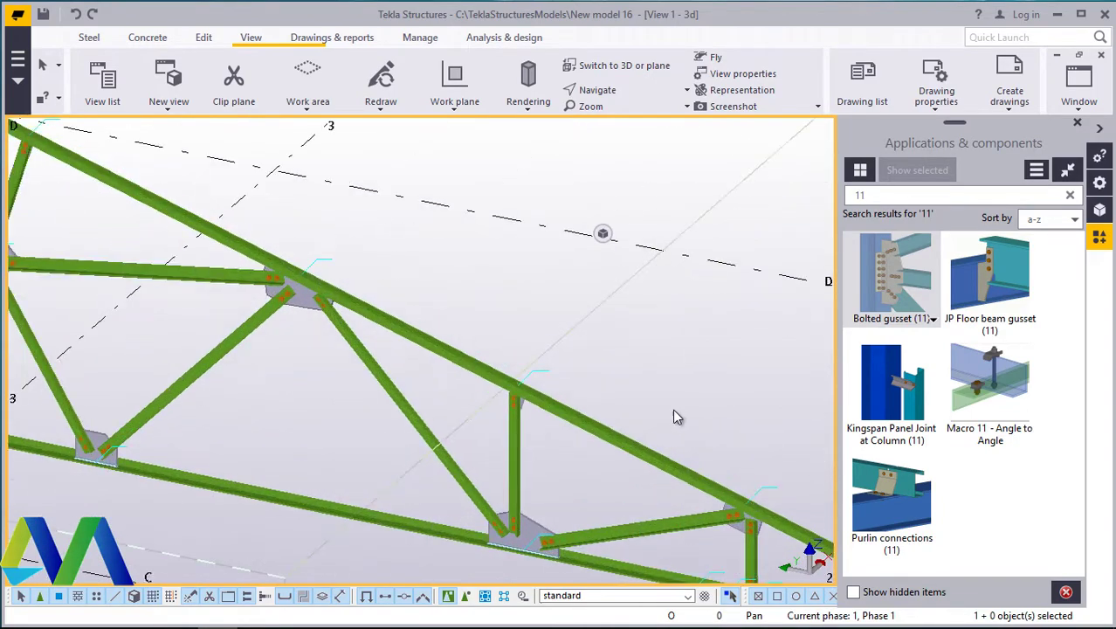
{"action": "scroll", "coordinate": [349, 295], "scroll_direction": "up", "scroll_amount": 3}
{"action": "scroll", "coordinate": [371, 224], "scroll_direction": "up", "scroll_amount": 3}
{"action": "scroll", "coordinate": [370, 225], "scroll_direction": "up", "scroll_amount": 1}
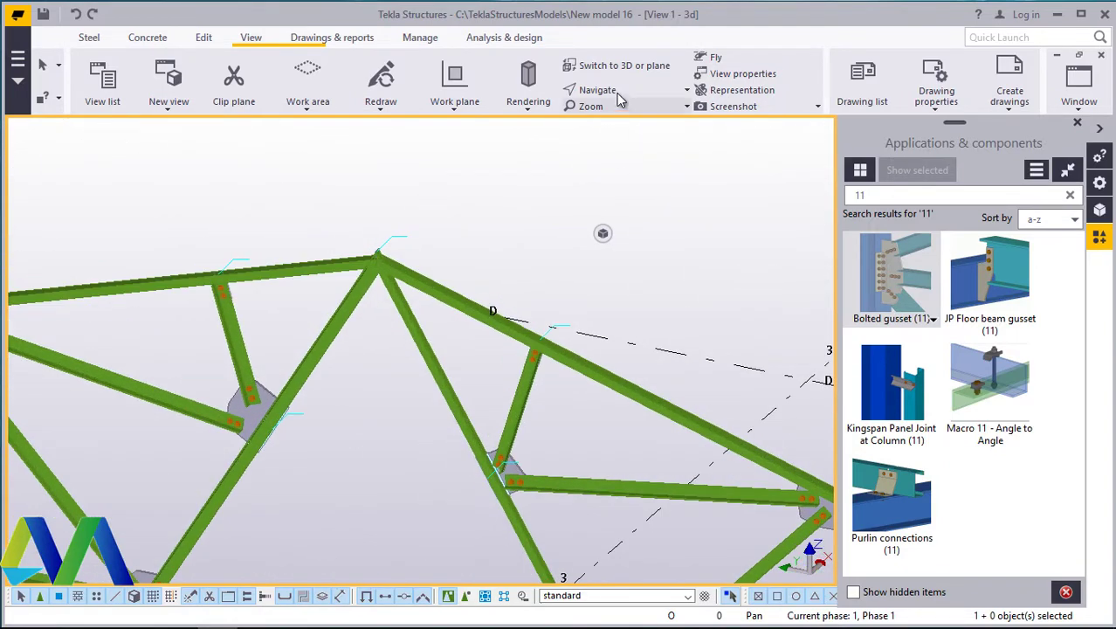
{"action": "left_click", "coordinate": [619, 94]}
{"action": "left_click", "coordinate": [622, 147]}
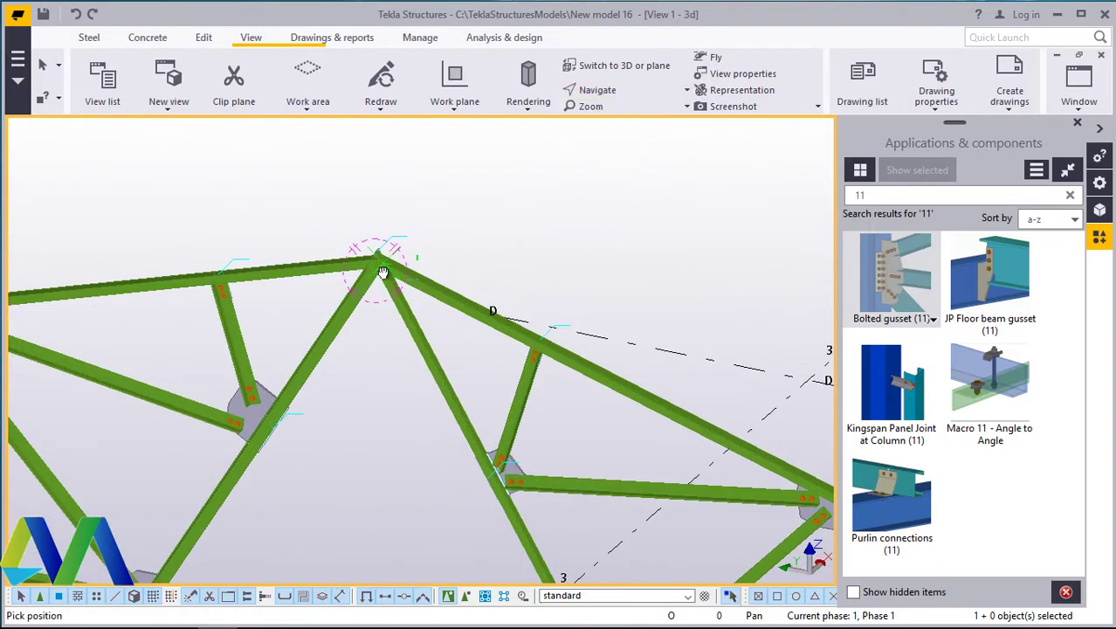
{"action": "middle_click_drag", "start_coordinate": [383, 272], "coordinate": [555, 292], "text": "ctrl"}
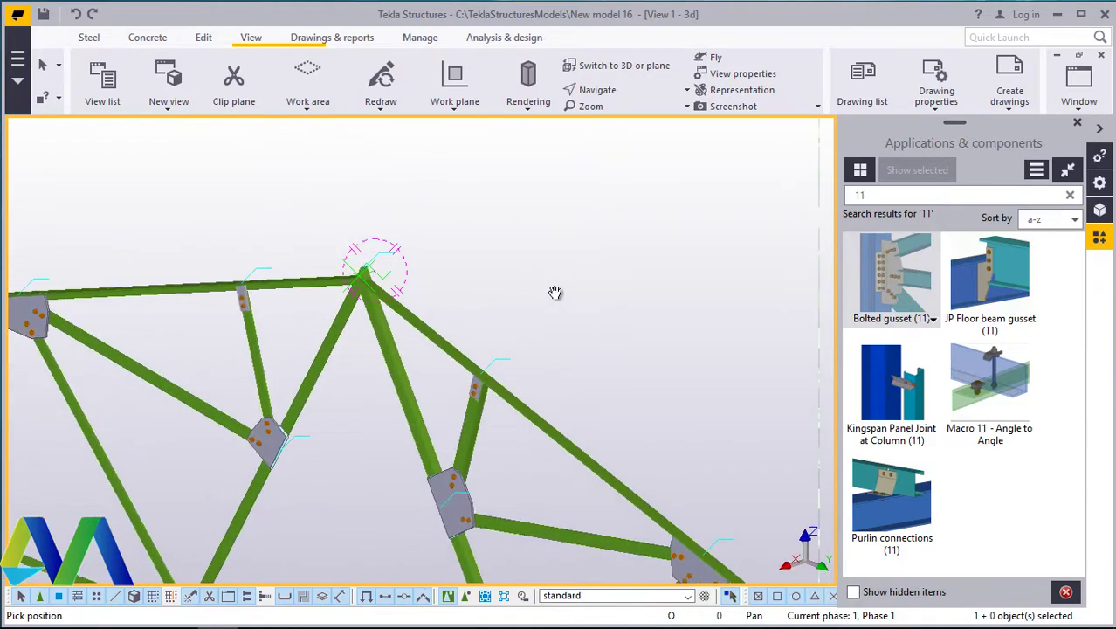
{"action": "scroll", "coordinate": [362, 288], "scroll_direction": "up", "scroll_amount": 8}
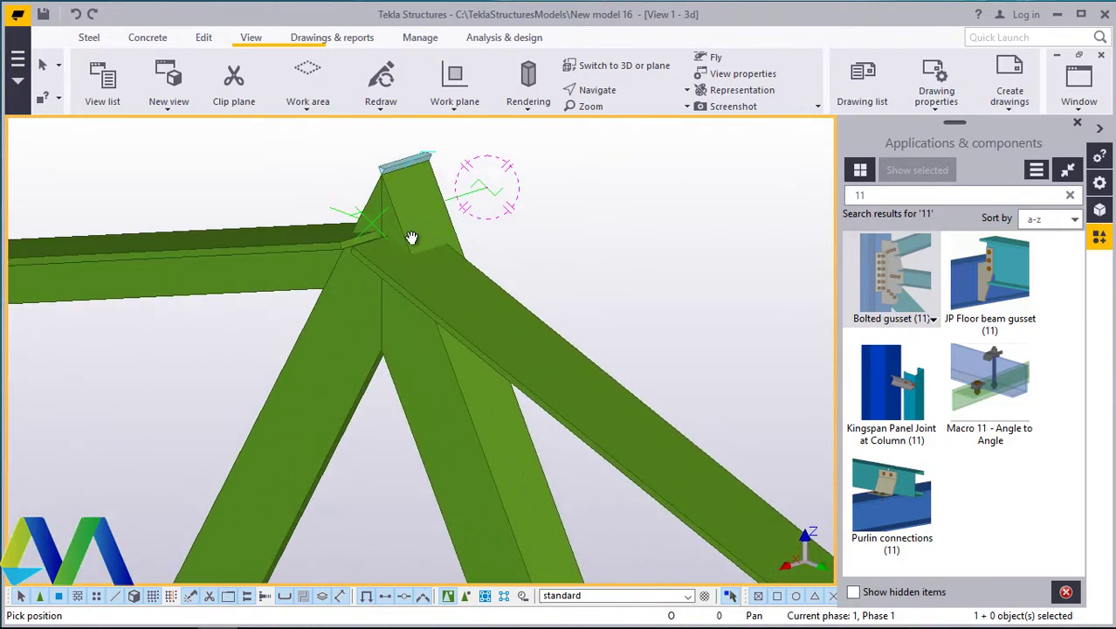
{"action": "scroll", "coordinate": [412, 238], "scroll_direction": "up", "scroll_amount": 8}
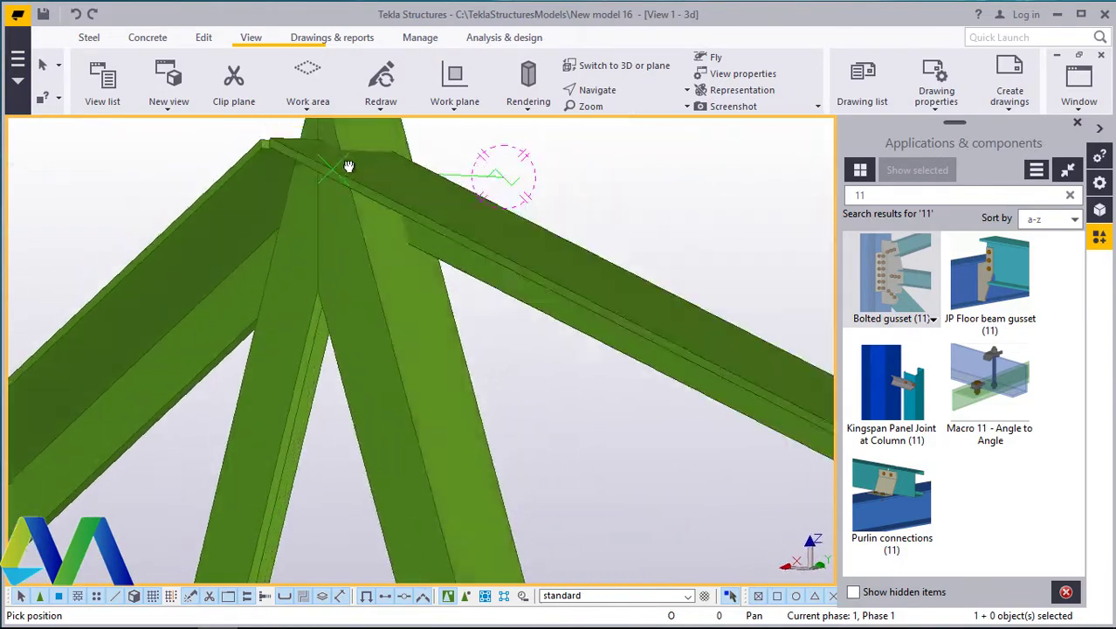
{"action": "middle_click_drag", "start_coordinate": [348, 166], "coordinate": [419, 236], "text": "ctrl"}
{"action": "right_click", "coordinate": [576, 250]}
{"action": "left_click", "coordinate": [622, 259]}
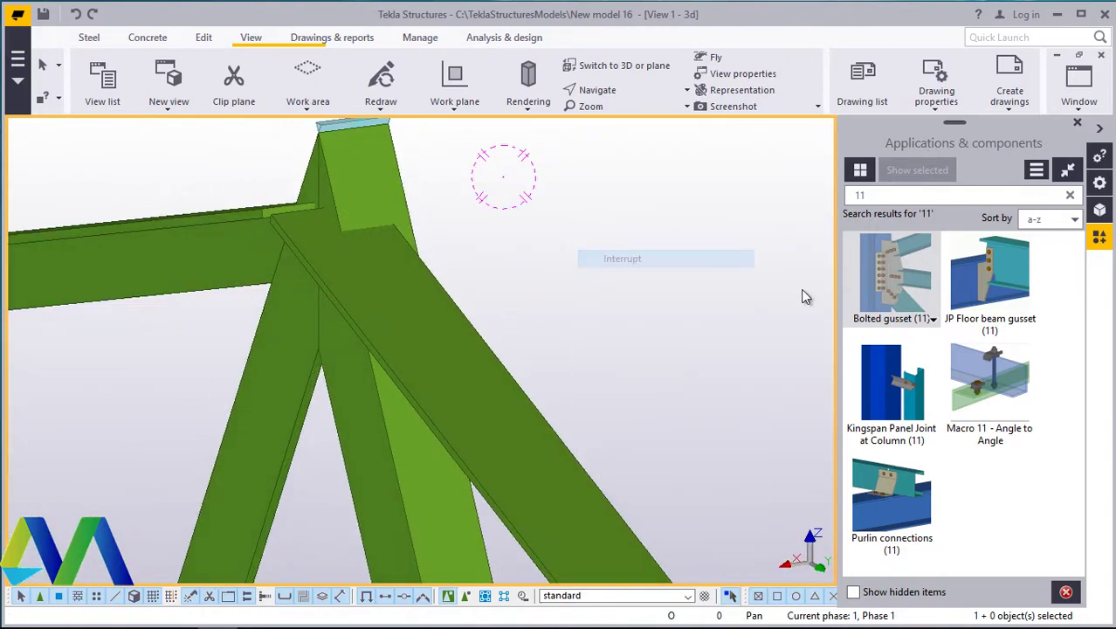
Step: Create a Bolted gusset (11) at the ridge with the right diagonal as main part and the right top chord as secondary part
{"action": "left_click", "coordinate": [917, 293]}
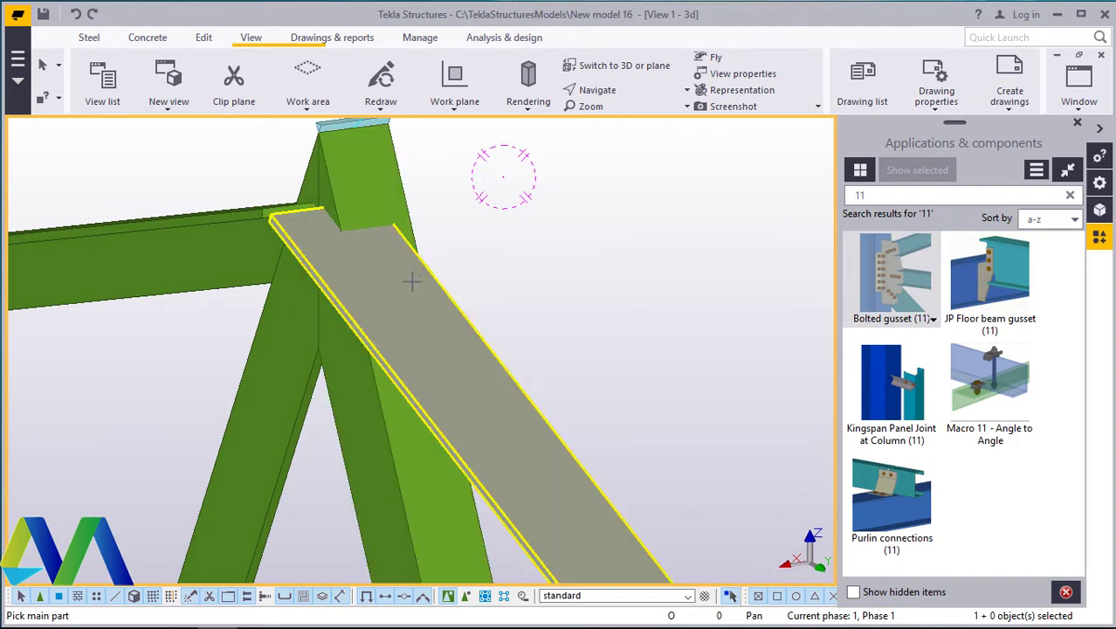
{"action": "left_click", "coordinate": [475, 291]}
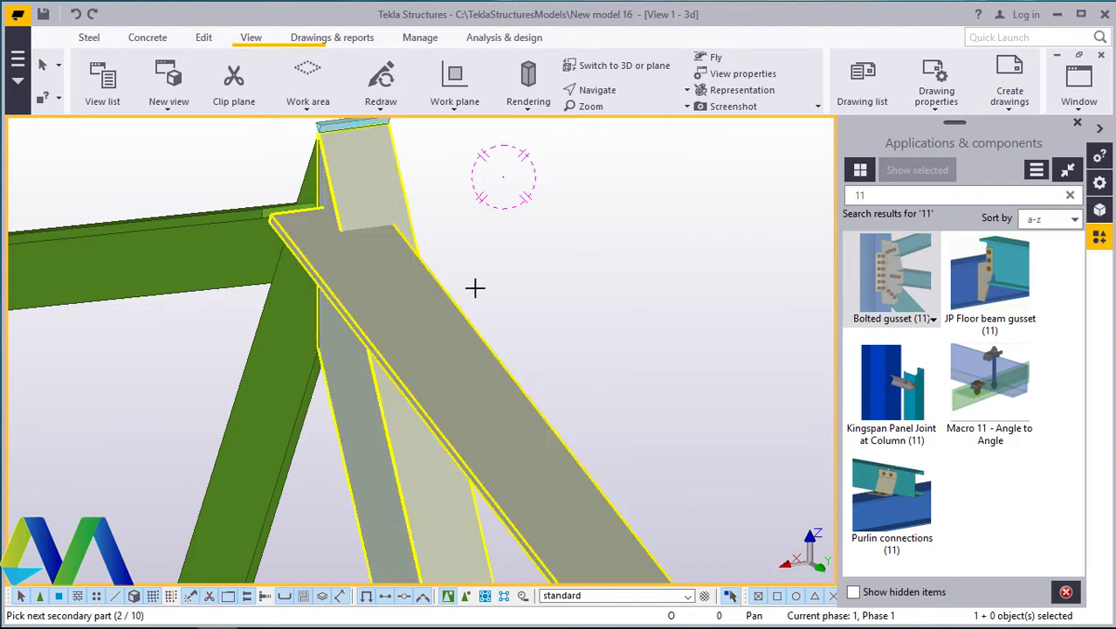
{"action": "middle_click", "coordinate": [474, 288]}
{"action": "middle_click_drag", "start_coordinate": [387, 338], "coordinate": [528, 262], "text": "ctrl"}
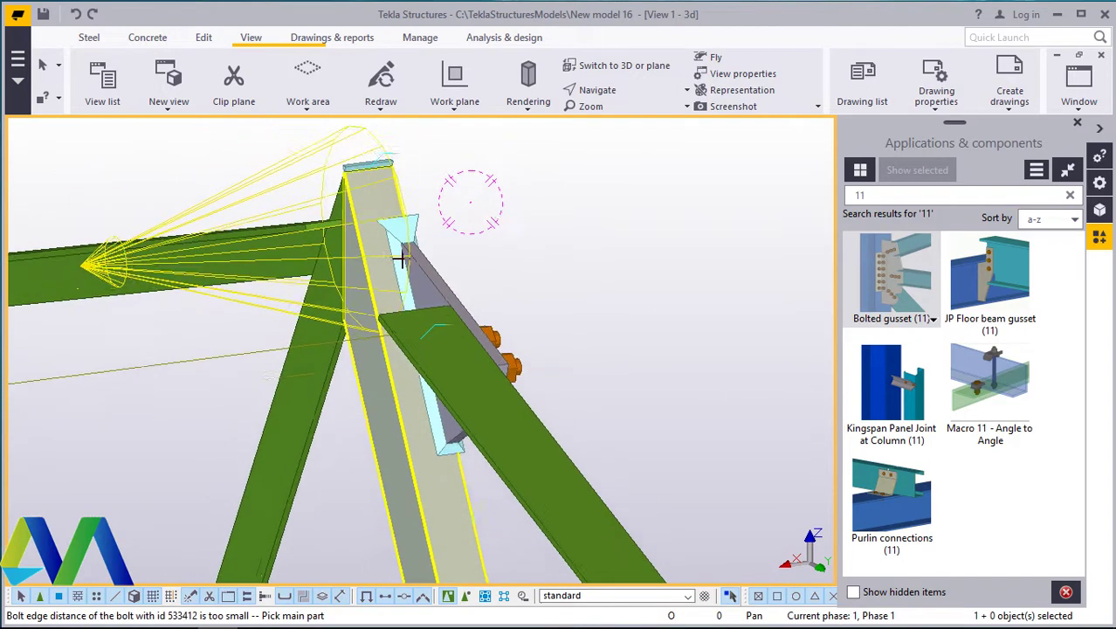
{"action": "right_click", "coordinate": [599, 226]}
{"action": "left_click", "coordinate": [646, 236]}
Step: Create a matching Bolted gusset (11) on the other side of the ridge, with the diagonal as main part and its top chord as secondary part
{"action": "left_click", "coordinate": [598, 90]}
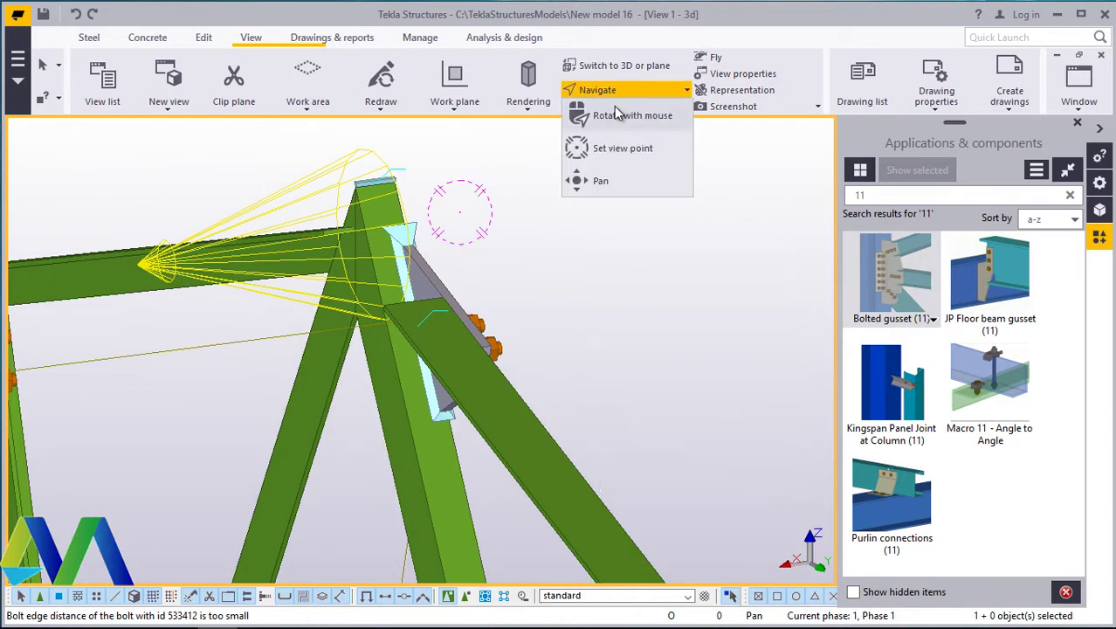
{"action": "left_click", "coordinate": [621, 147]}
{"action": "middle_click_drag", "start_coordinate": [534, 218], "coordinate": [367, 288], "text": "ctrl"}
{"action": "right_click", "coordinate": [644, 211]}
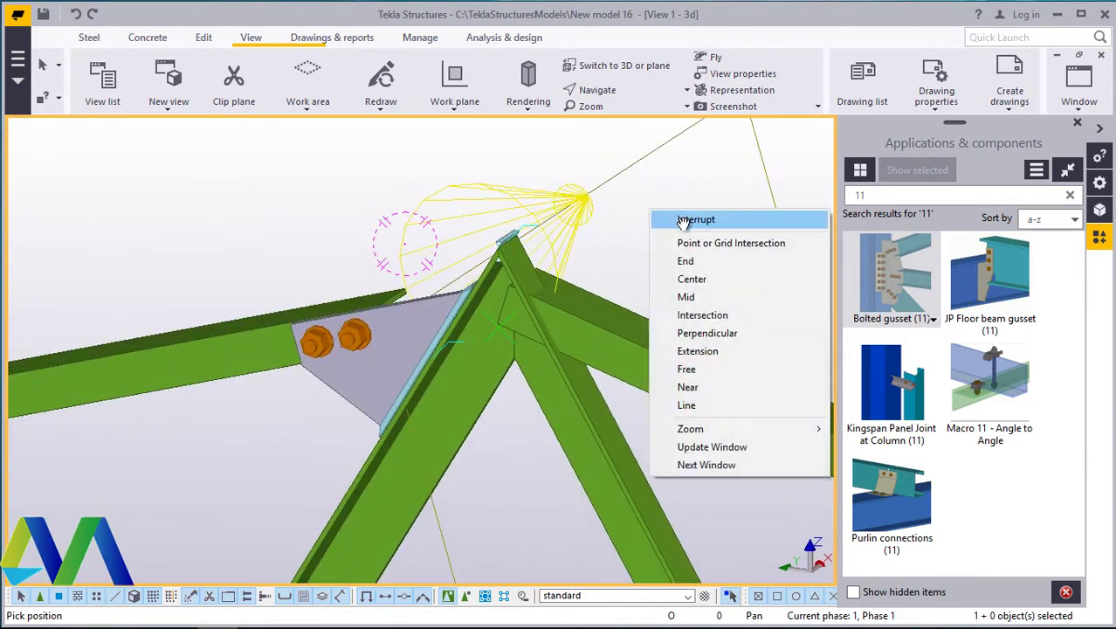
{"action": "left_click", "coordinate": [685, 219]}
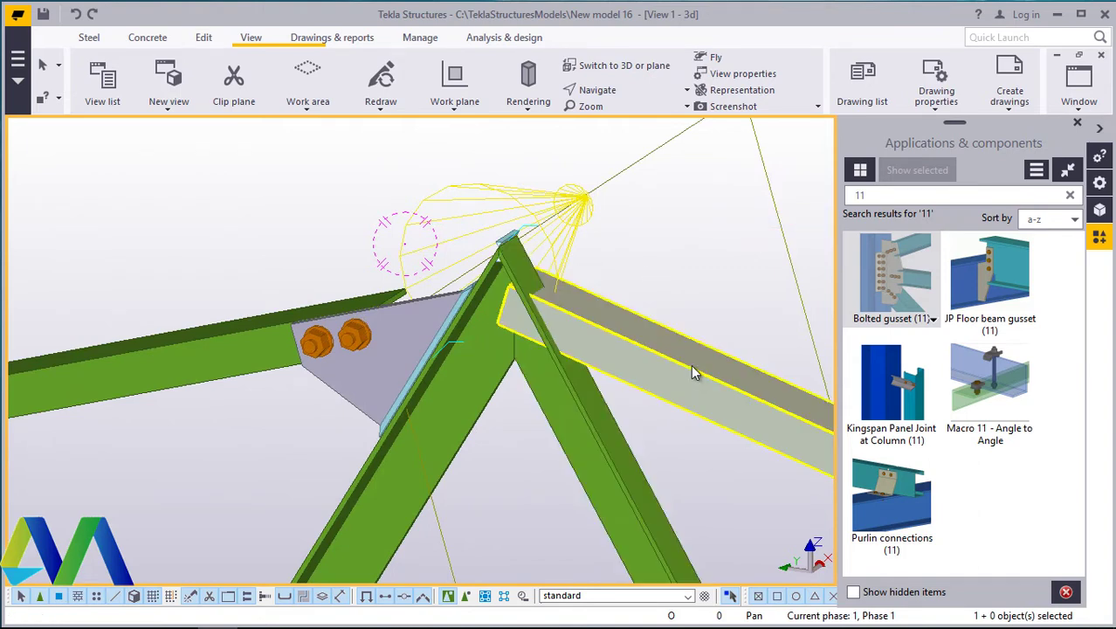
{"action": "left_click", "coordinate": [912, 300]}
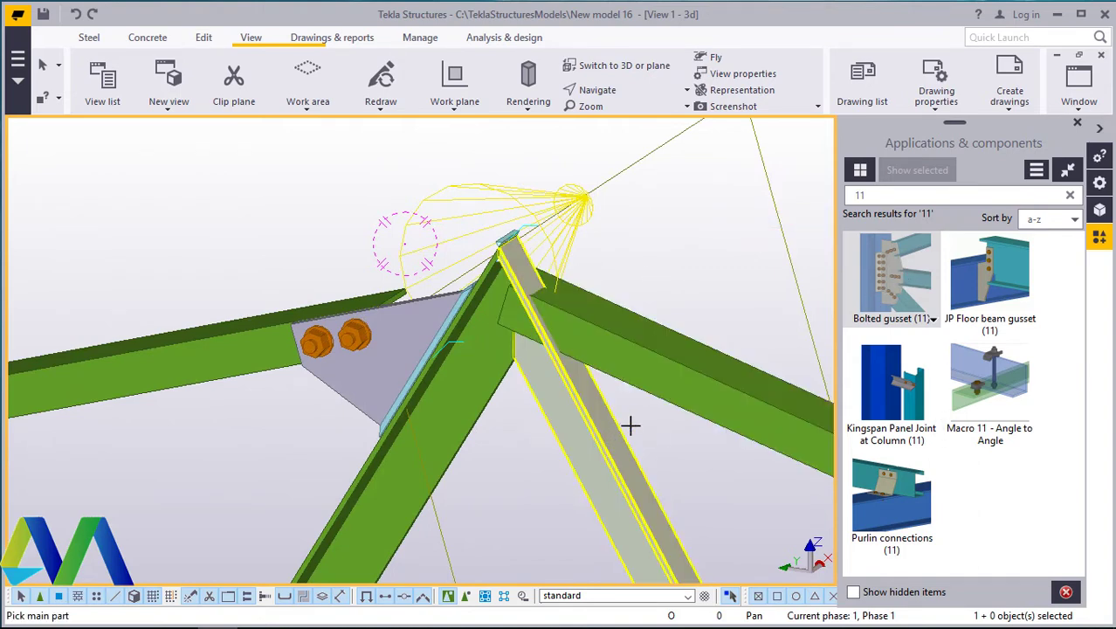
{"action": "left_click", "coordinate": [630, 424]}
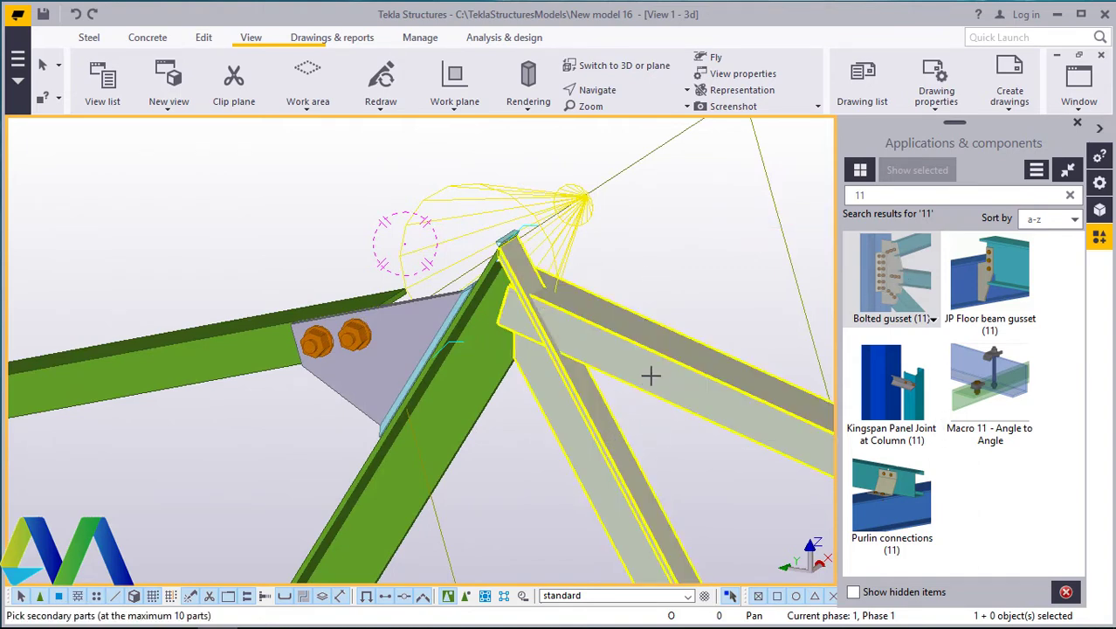
{"action": "middle_click", "coordinate": [678, 263]}
{"action": "right_click", "coordinate": [709, 246]}
{"action": "left_click", "coordinate": [753, 254]}
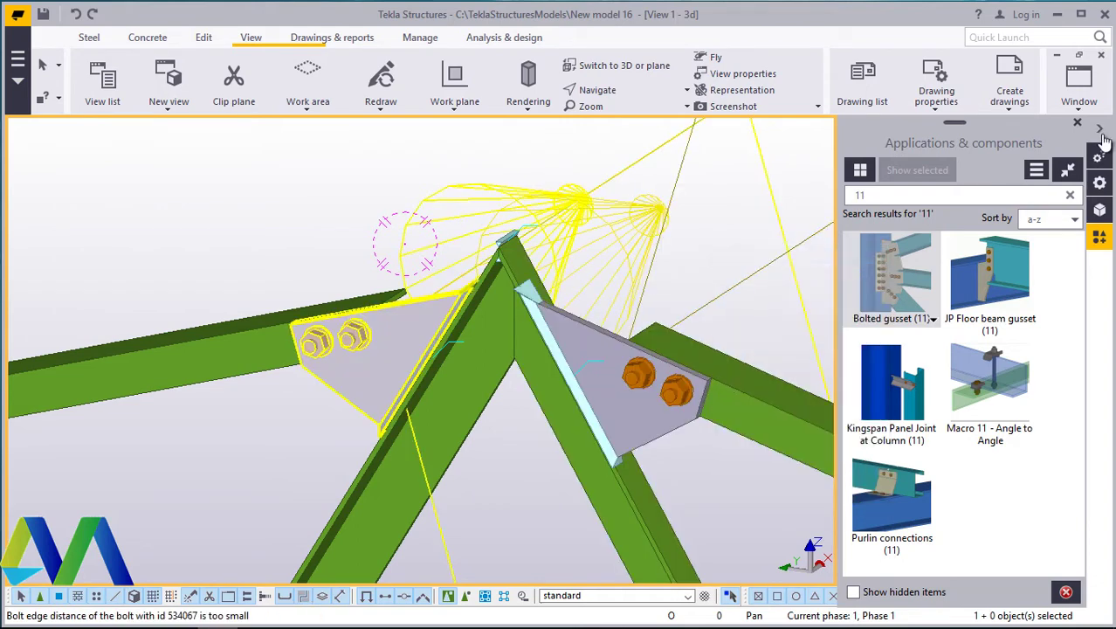
Step: Close the component catalog and redraw the view to clear the temporary connection lines around the ridge
{"action": "left_click", "coordinate": [1078, 123]}
{"action": "right_click", "coordinate": [348, 173]}
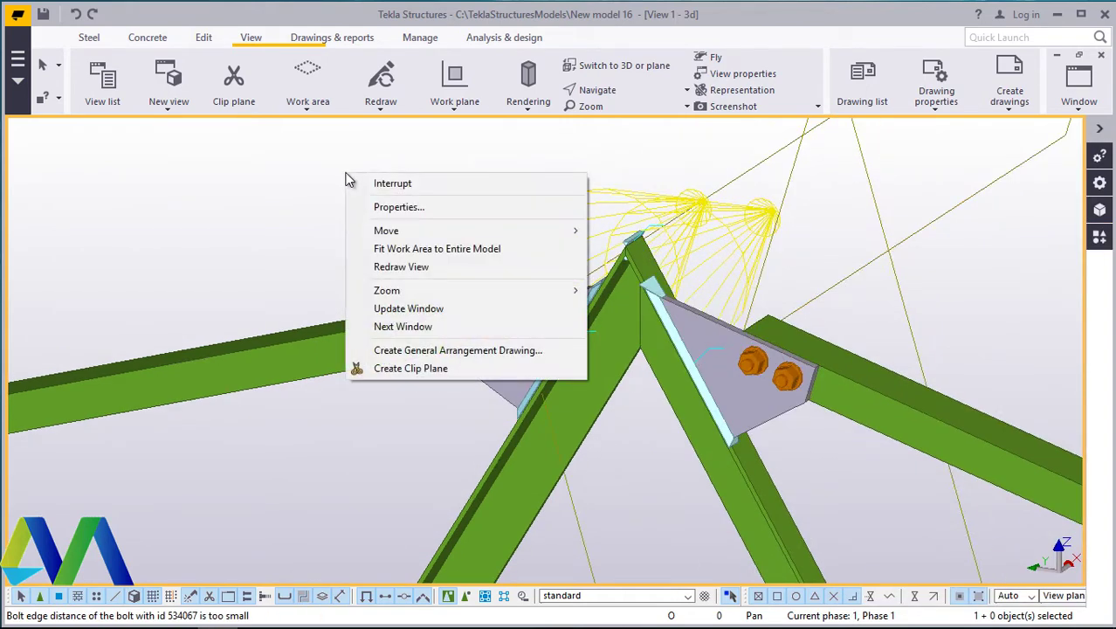
{"action": "left_click", "coordinate": [398, 267]}
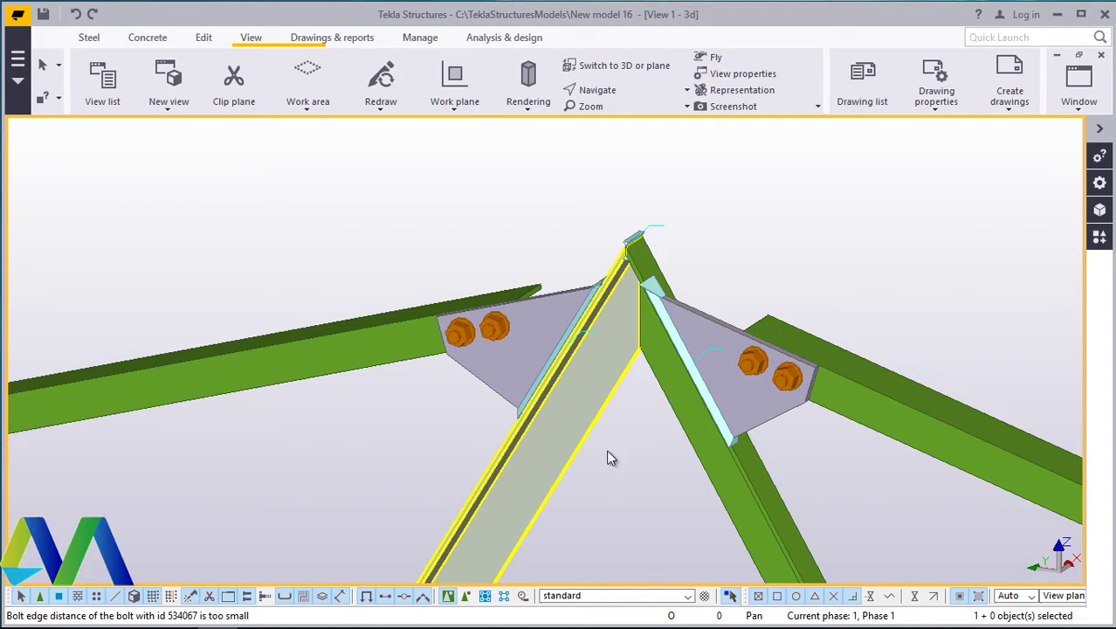
Step: Examine the two bolted gussets at the ridge and the neighbouring joints along the top chords
{"action": "scroll", "coordinate": [709, 380], "scroll_direction": "up", "scroll_amount": 2}
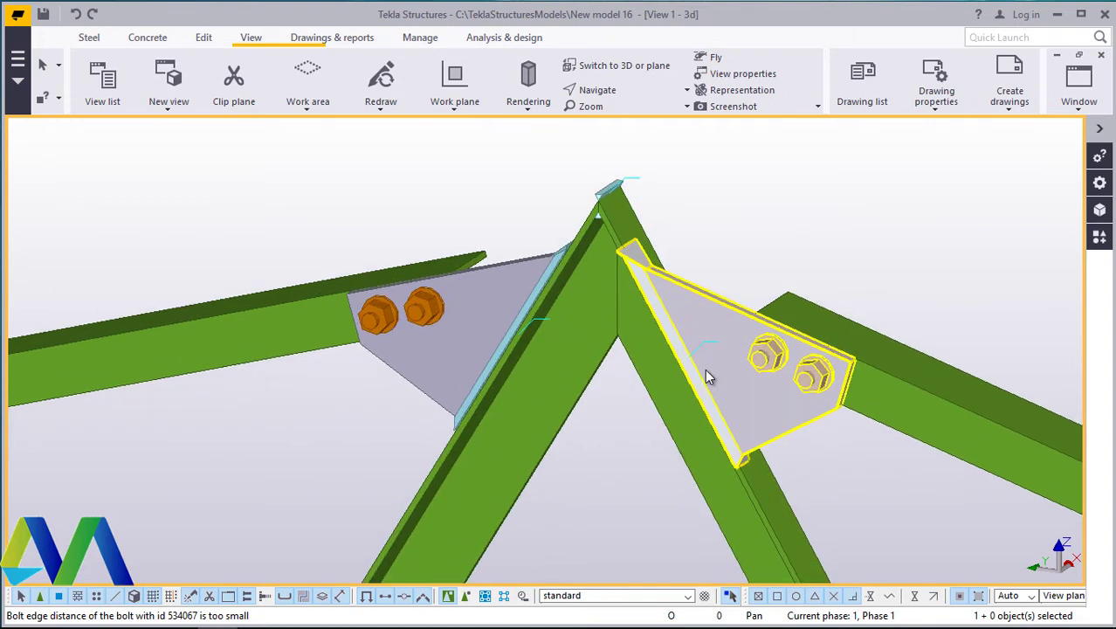
{"action": "scroll", "coordinate": [705, 369], "scroll_direction": "down", "scroll_amount": 5}
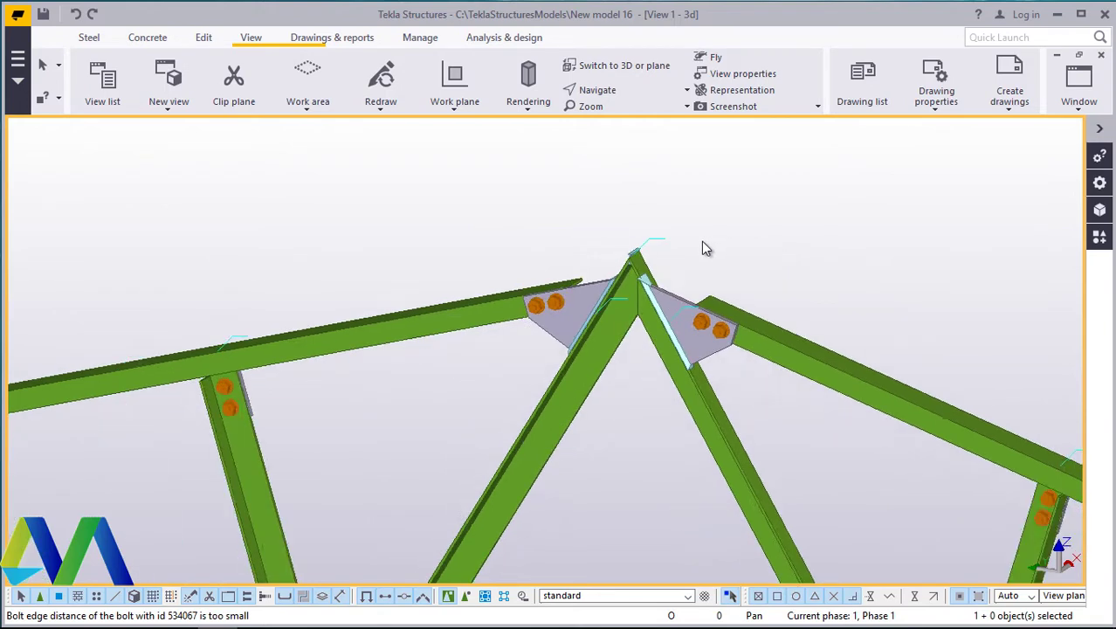
{"action": "scroll", "coordinate": [667, 282], "scroll_direction": "up", "scroll_amount": 3}
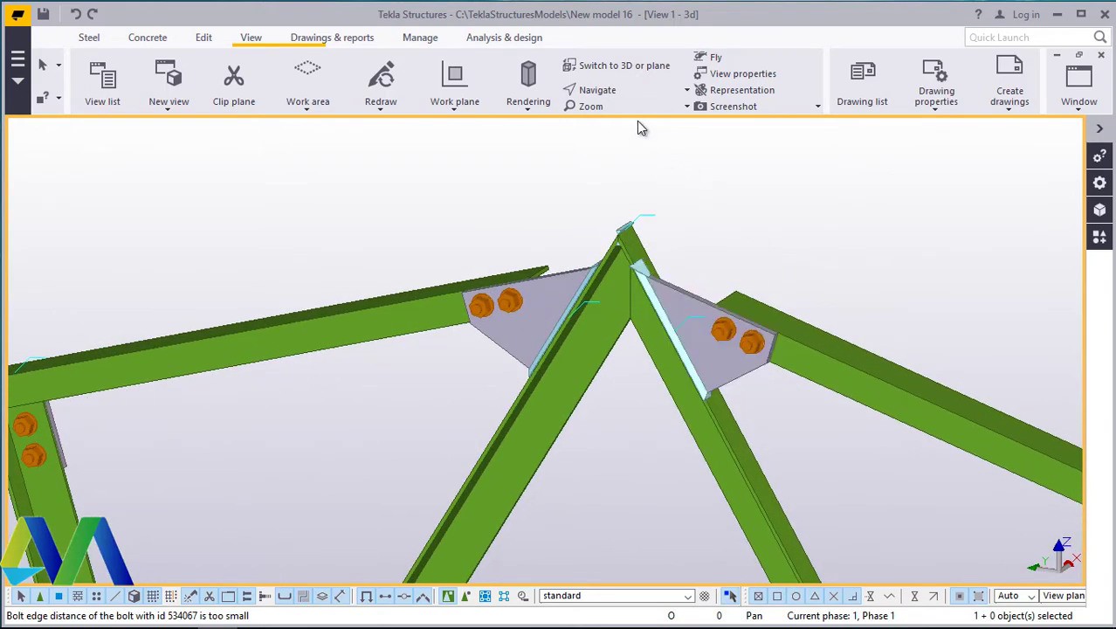
{"action": "left_click", "coordinate": [616, 91]}
{"action": "left_click", "coordinate": [615, 123]}
{"action": "left_click_drag", "start_coordinate": [639, 291], "coordinate": [643, 363]}
{"action": "scroll", "coordinate": [643, 363], "scroll_direction": "down", "scroll_amount": 5}
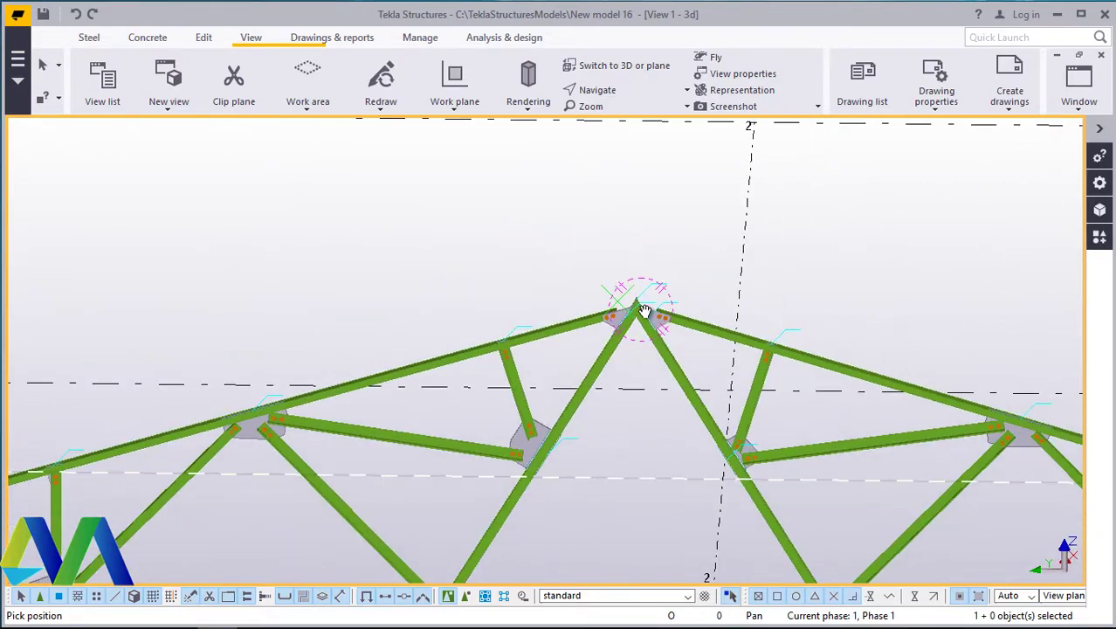
{"action": "scroll", "coordinate": [588, 319], "scroll_direction": "up", "scroll_amount": 4}
{"action": "scroll", "coordinate": [541, 356], "scroll_direction": "up", "scroll_amount": 5}
{"action": "right_click", "coordinate": [660, 358]}
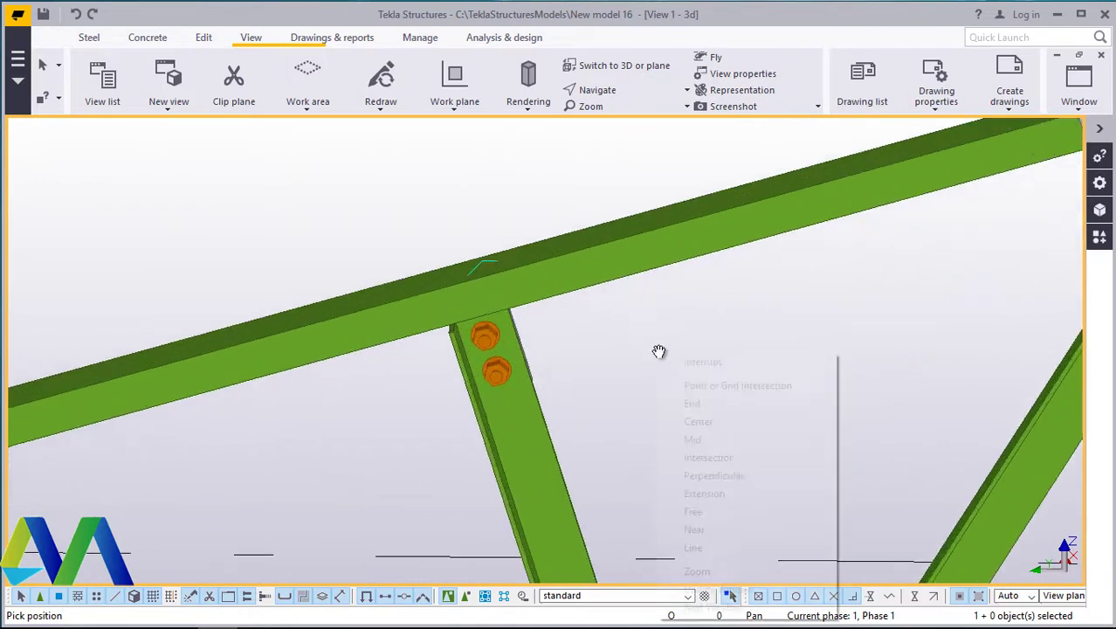
{"action": "left_click", "coordinate": [649, 160]}
Step: Set the view point at the bolted upper end of the short web member under the left top chord
{"action": "left_click", "coordinate": [616, 93]}
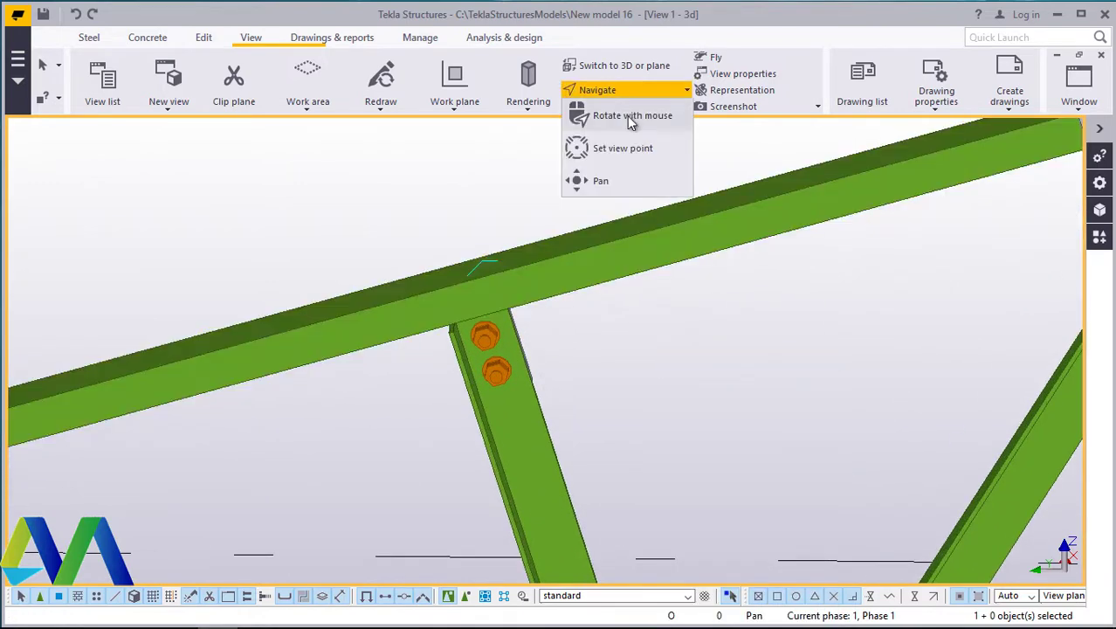
{"action": "left_click", "coordinate": [612, 147]}
{"action": "middle_click_drag", "start_coordinate": [498, 334], "coordinate": [426, 282], "text": "ctrl"}
{"action": "scroll", "coordinate": [489, 341], "scroll_direction": "down", "scroll_amount": 3}
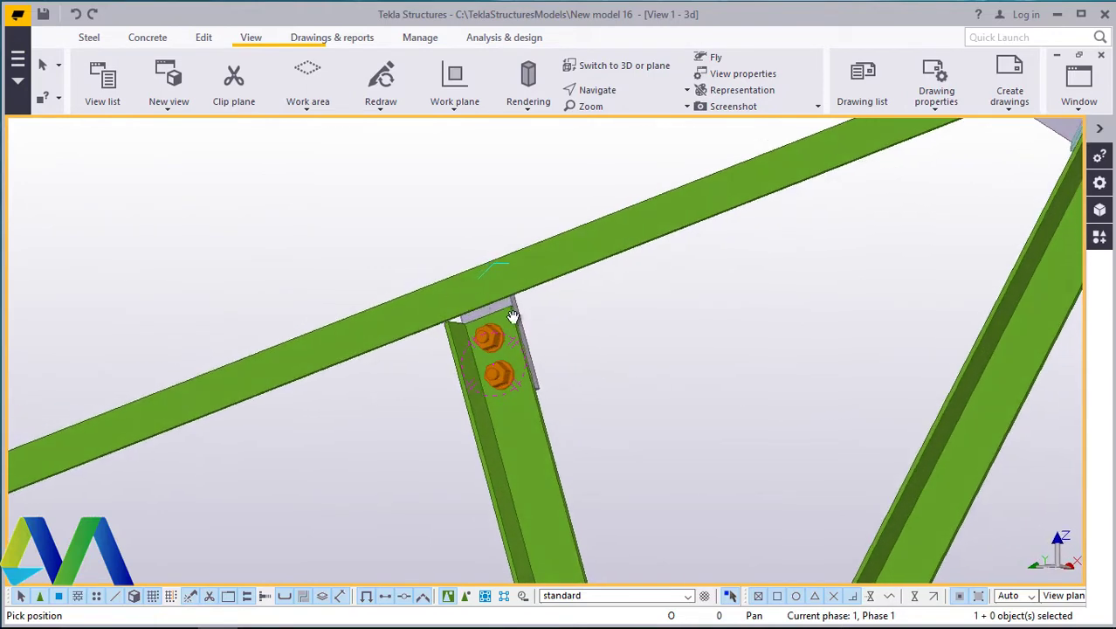
{"action": "right_click", "coordinate": [605, 347]}
{"action": "left_click", "coordinate": [723, 353]}
Step: Set the brace's distance from the main part to 60 in this bolted gusset connection and modify it
{"action": "scroll", "coordinate": [487, 341], "scroll_direction": "up", "scroll_amount": 5}
{"action": "scroll", "coordinate": [487, 341], "scroll_direction": "up", "scroll_amount": 2}
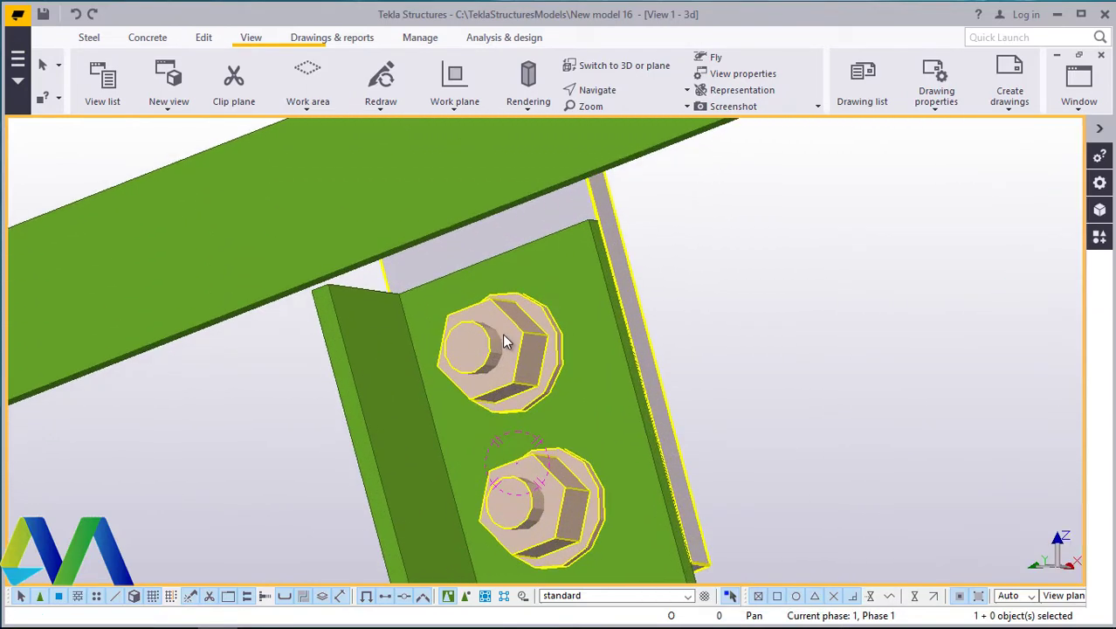
{"action": "double_click", "coordinate": [504, 340]}
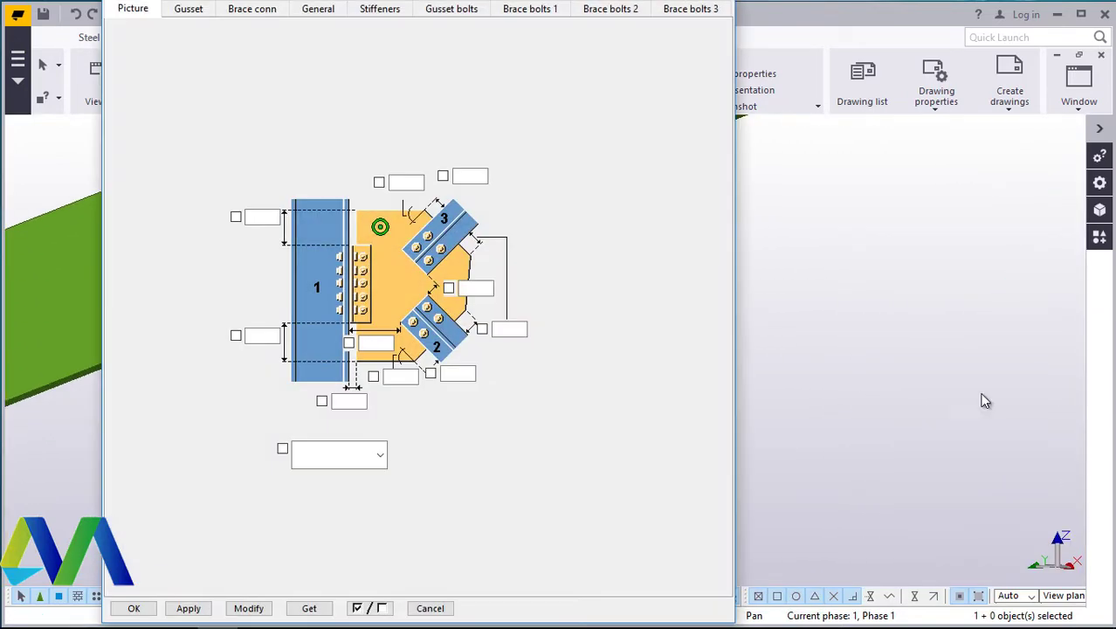
{"action": "middle_click_drag", "start_coordinate": [989, 357], "coordinate": [860, 323], "text": "ctrl"}
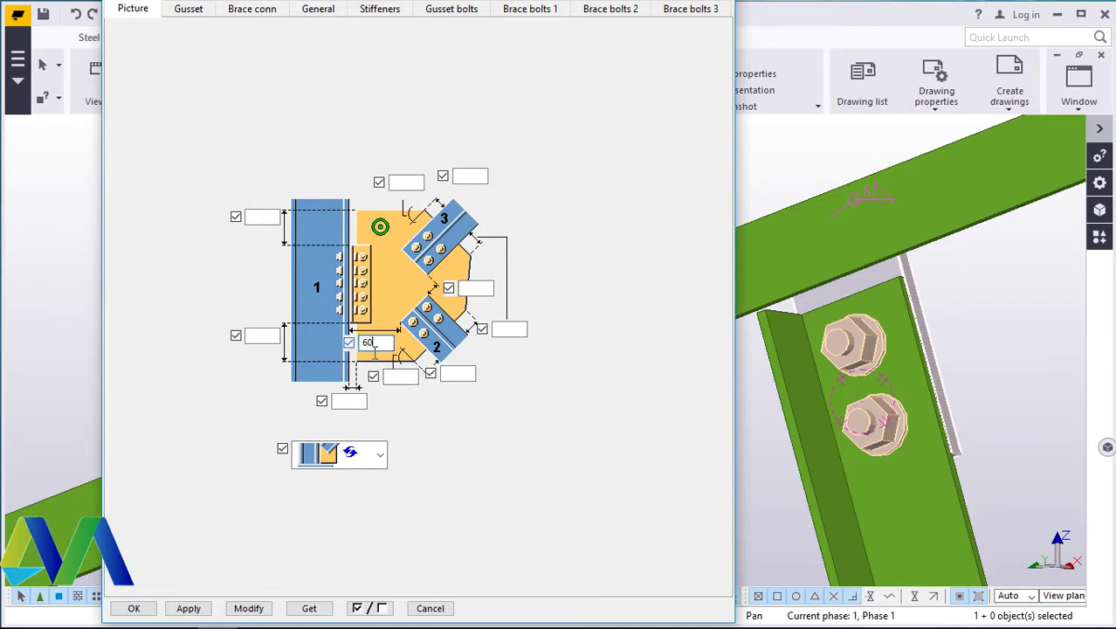
{"action": "left_click", "coordinate": [248, 608]}
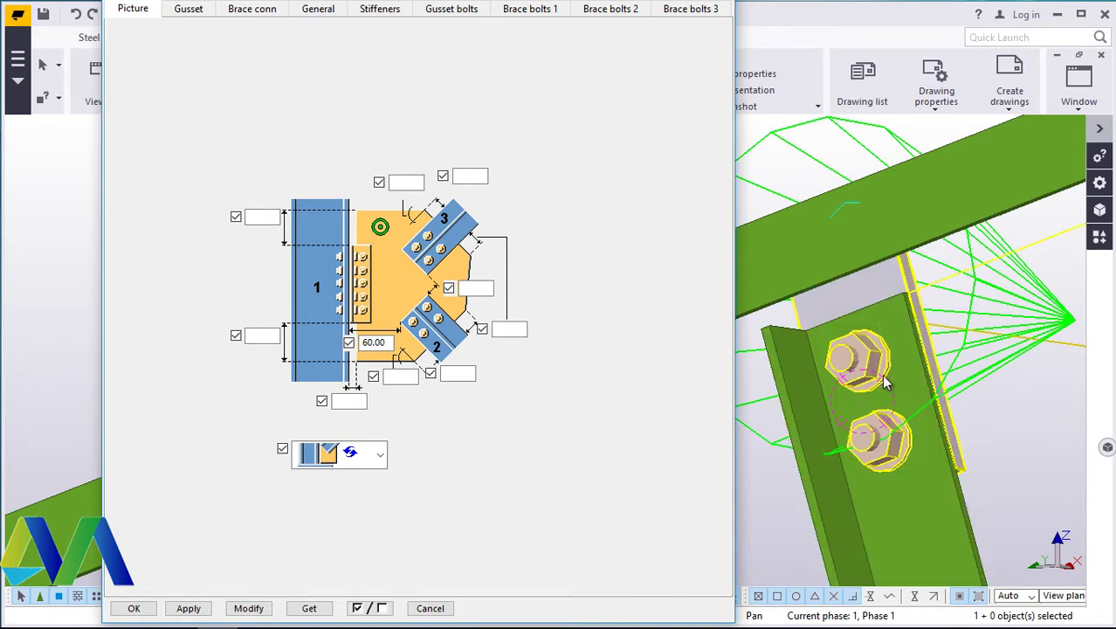
{"action": "left_click", "coordinate": [868, 314]}
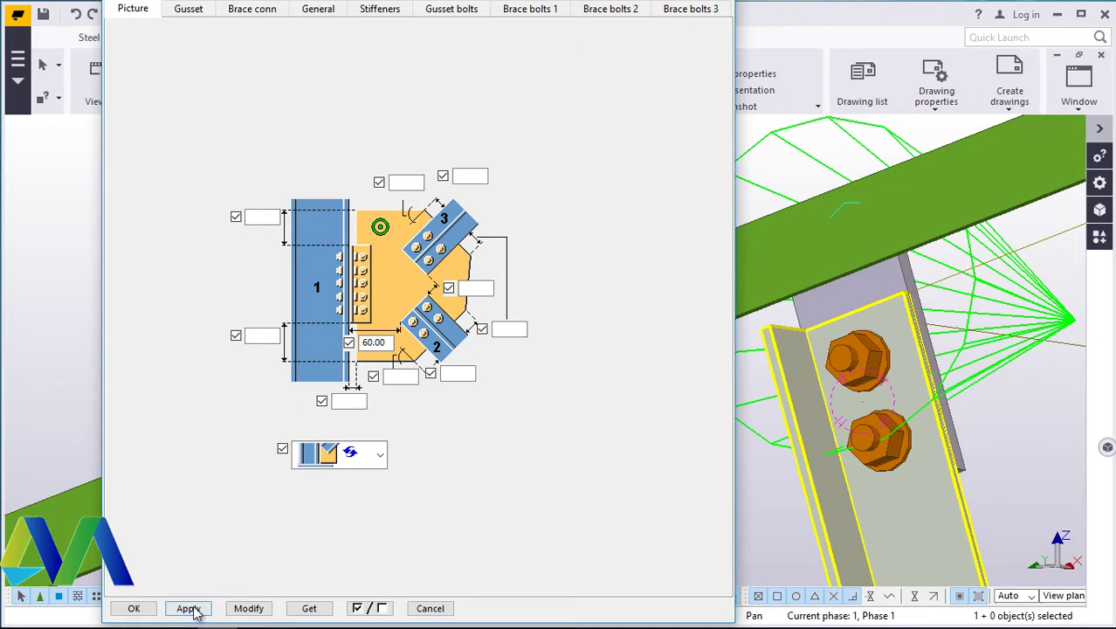
{"action": "key", "text": "Escape"}
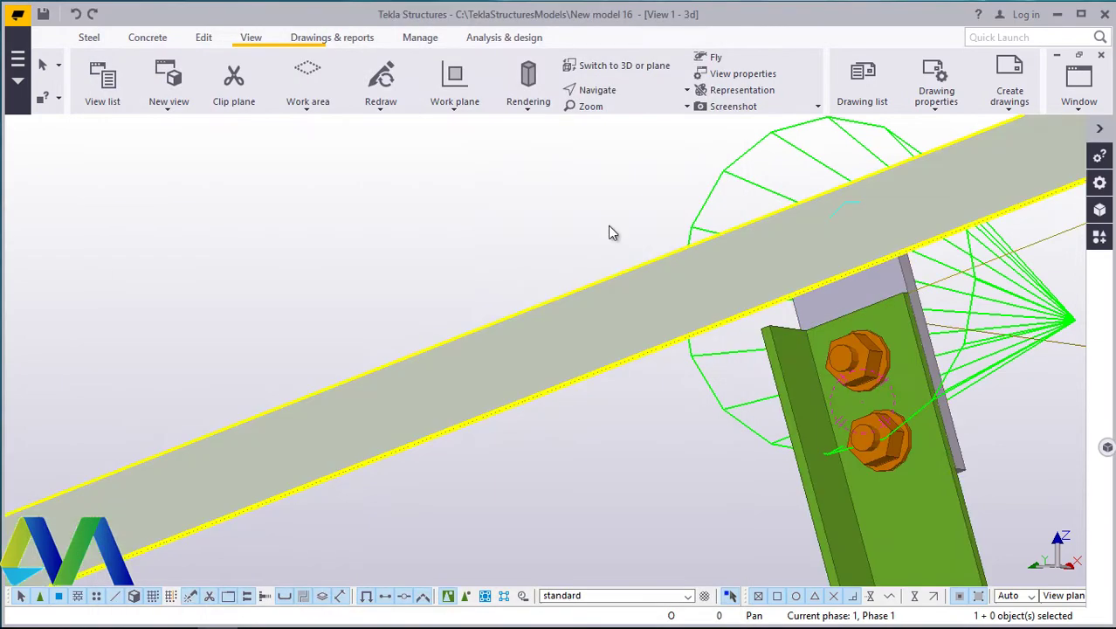
{"action": "scroll", "coordinate": [681, 338], "scroll_direction": "down", "scroll_amount": 9}
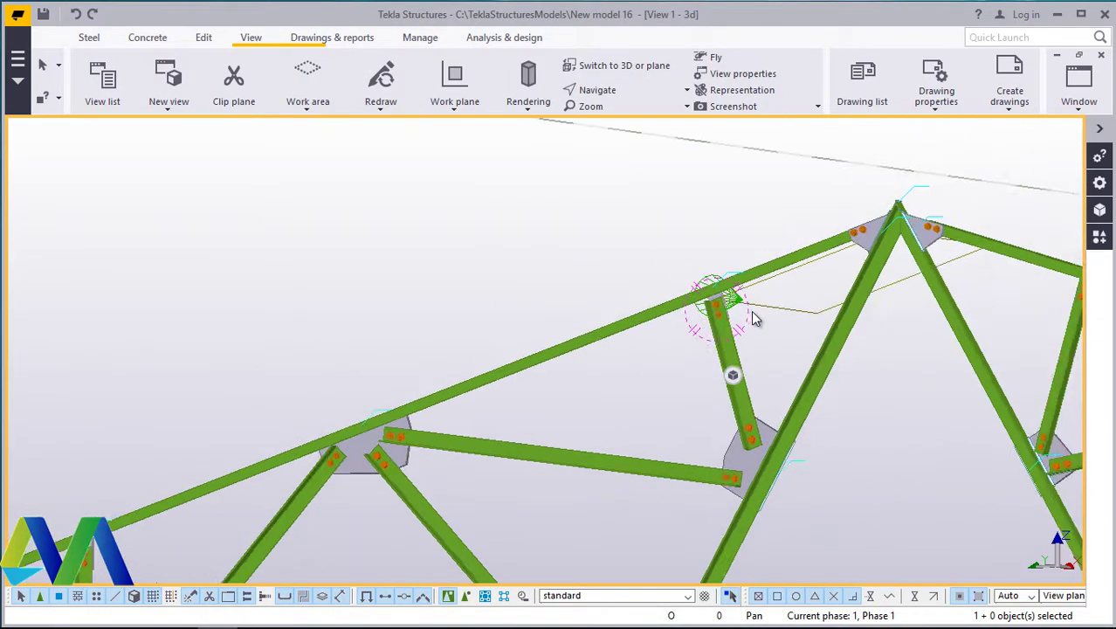
{"action": "scroll", "coordinate": [360, 430], "scroll_direction": "up", "scroll_amount": 4}
{"action": "scroll", "coordinate": [549, 286], "scroll_direction": "down", "scroll_amount": 5}
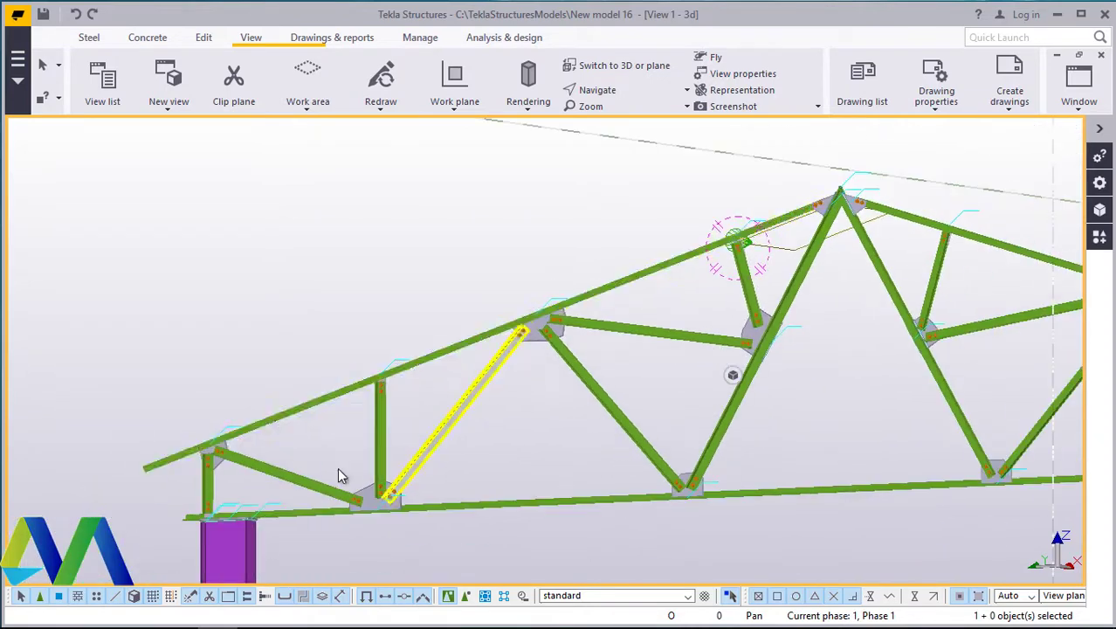
Step: Examine the bolted gusset joints across the left half of the truss, from the column support up to the web joints near the ridge
{"action": "scroll", "coordinate": [373, 488], "scroll_direction": "up", "scroll_amount": 6}
{"action": "scroll", "coordinate": [451, 244], "scroll_direction": "up", "scroll_amount": 5}
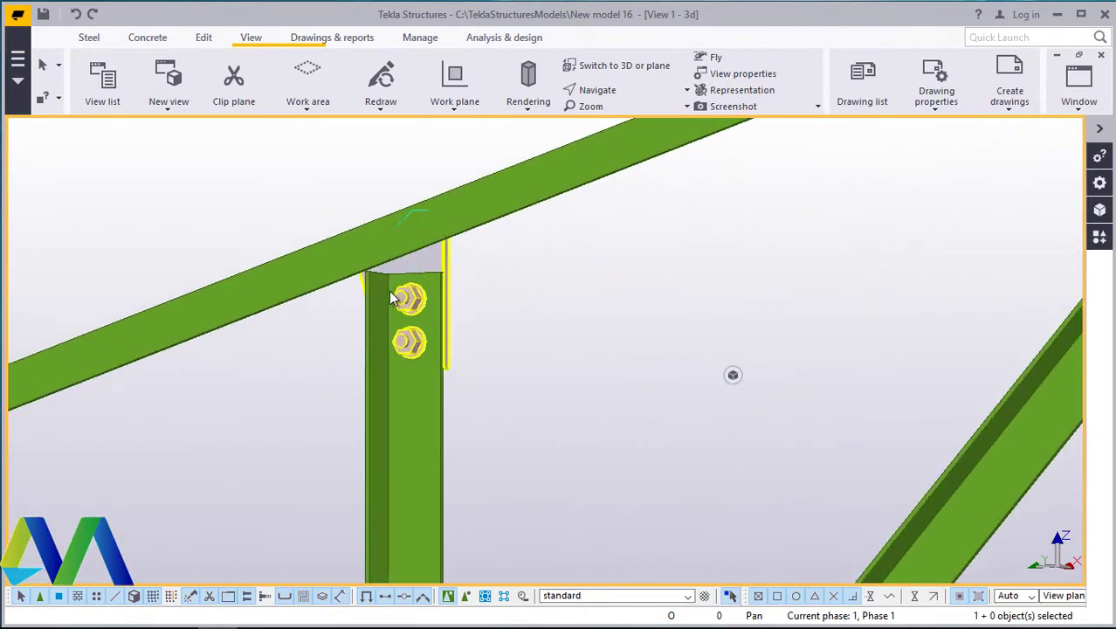
{"action": "scroll", "coordinate": [428, 288], "scroll_direction": "down", "scroll_amount": 1}
{"action": "scroll", "coordinate": [437, 262], "scroll_direction": "down", "scroll_amount": 5}
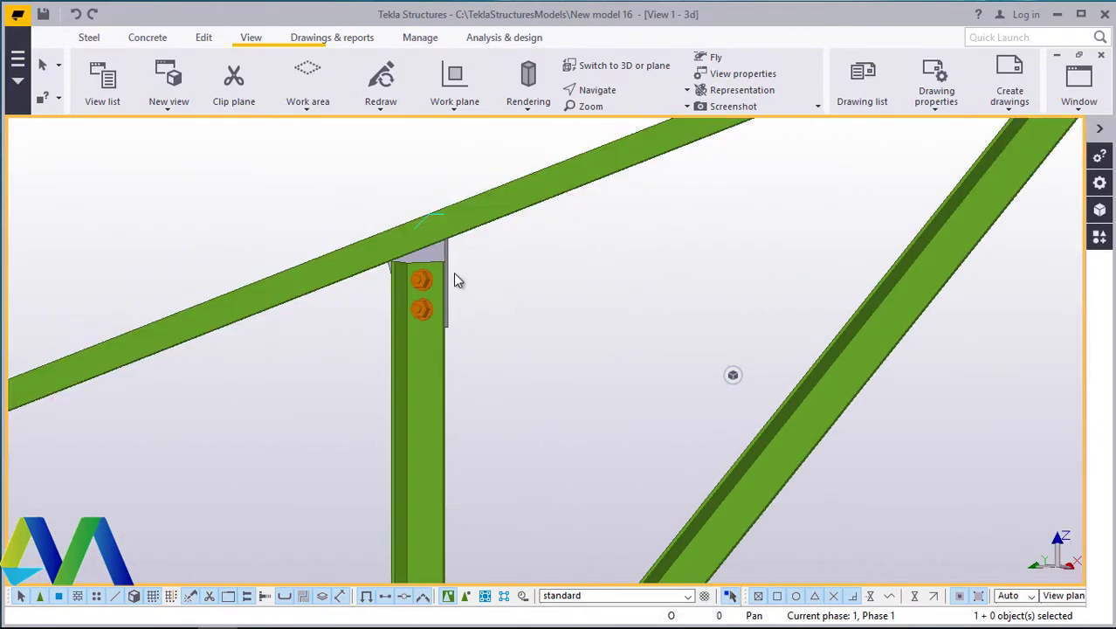
{"action": "scroll", "coordinate": [518, 546], "scroll_direction": "up", "scroll_amount": 2}
{"action": "scroll", "coordinate": [481, 319], "scroll_direction": "down", "scroll_amount": 4}
{"action": "scroll", "coordinate": [157, 454], "scroll_direction": "up", "scroll_amount": 6}
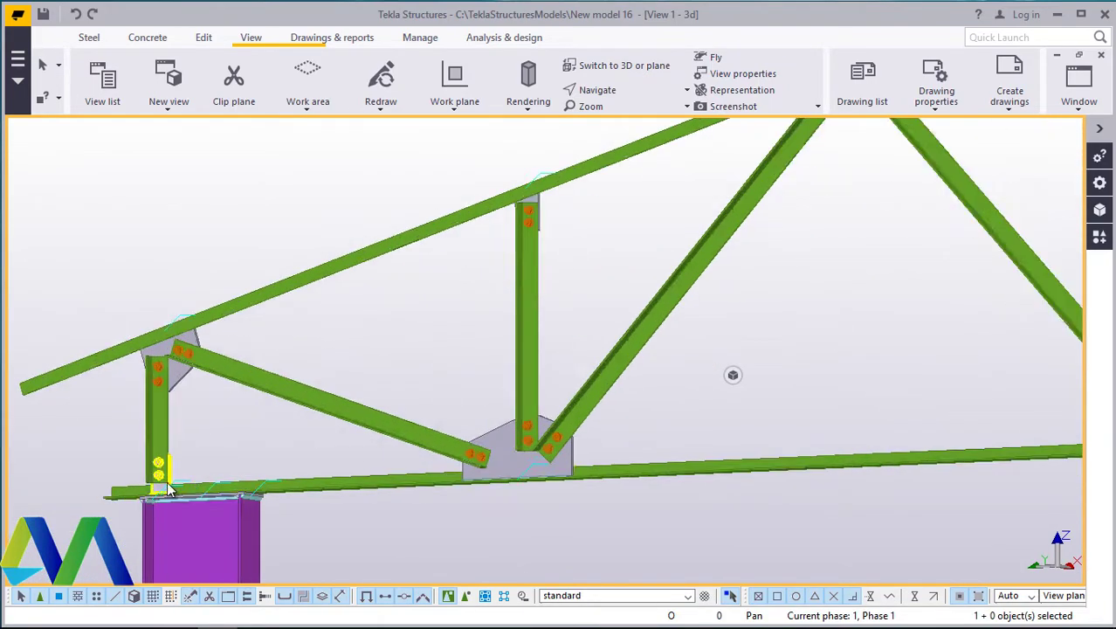
{"action": "scroll", "coordinate": [218, 400], "scroll_direction": "down", "scroll_amount": 5}
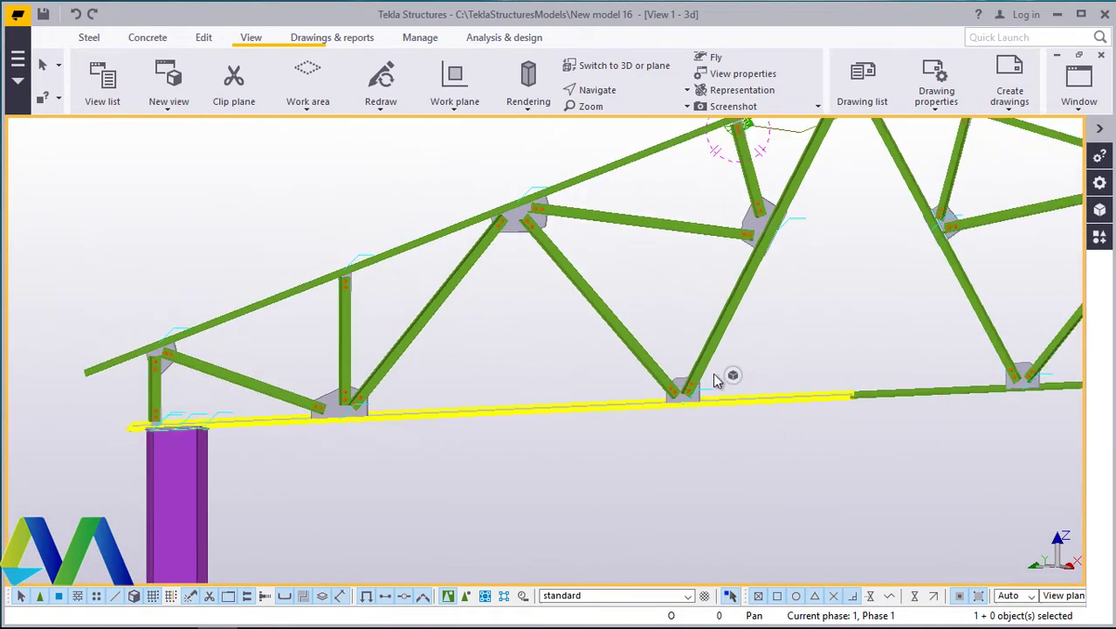
{"action": "scroll", "coordinate": [725, 379], "scroll_direction": "up", "scroll_amount": 3}
{"action": "scroll", "coordinate": [584, 414], "scroll_direction": "down", "scroll_amount": 1}
{"action": "scroll", "coordinate": [583, 414], "scroll_direction": "down", "scroll_amount": 3}
{"action": "scroll", "coordinate": [703, 196], "scroll_direction": "up", "scroll_amount": 2}
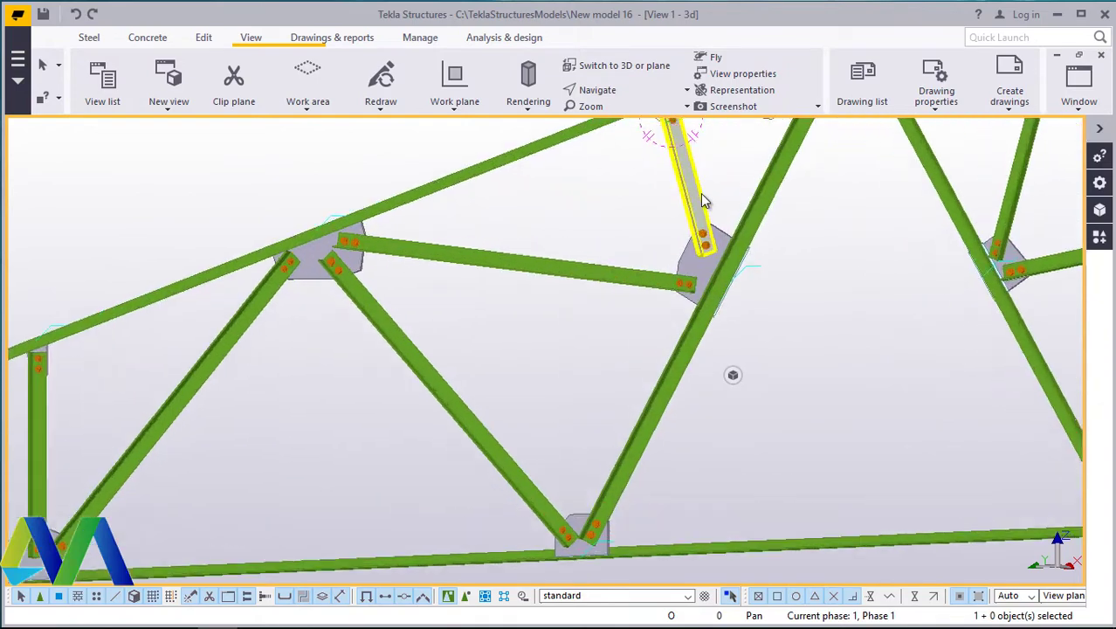
{"action": "scroll", "coordinate": [640, 156], "scroll_direction": "down", "scroll_amount": 1}
{"action": "scroll", "coordinate": [632, 166], "scroll_direction": "up", "scroll_amount": 3}
{"action": "scroll", "coordinate": [633, 166], "scroll_direction": "up", "scroll_amount": 2}
{"action": "scroll", "coordinate": [412, 299], "scroll_direction": "down", "scroll_amount": 3}
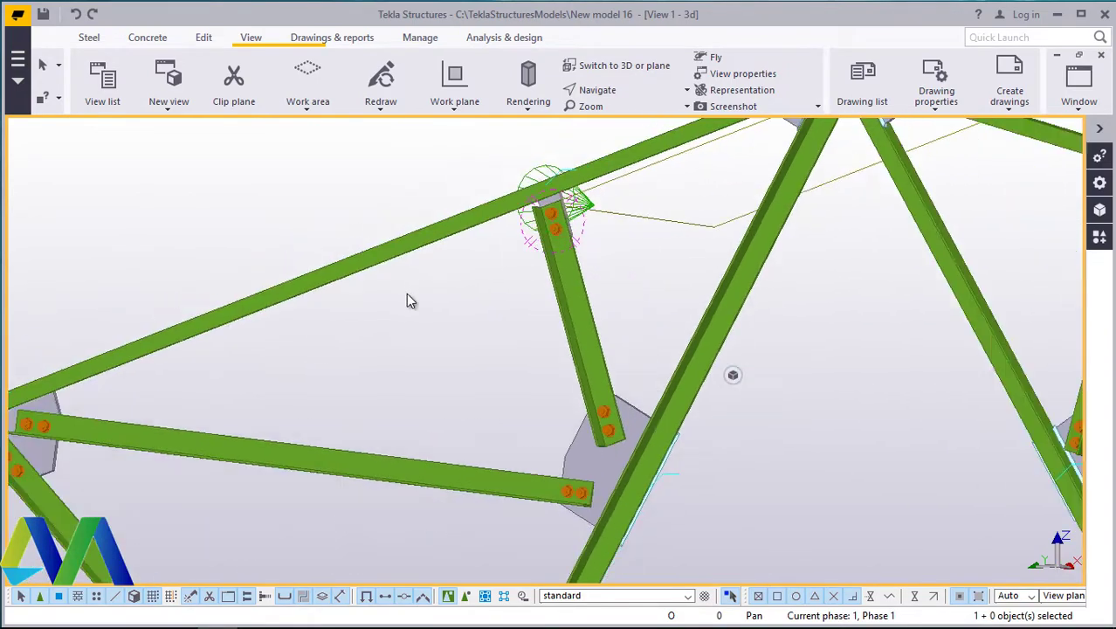
Step: Set the brace's distance from the main part to 60 in the bolted gusset at the short web's upper end under the right top chord
{"action": "scroll", "coordinate": [873, 236], "scroll_direction": "up", "scroll_amount": 2}
{"action": "scroll", "coordinate": [780, 237], "scroll_direction": "up", "scroll_amount": 8}
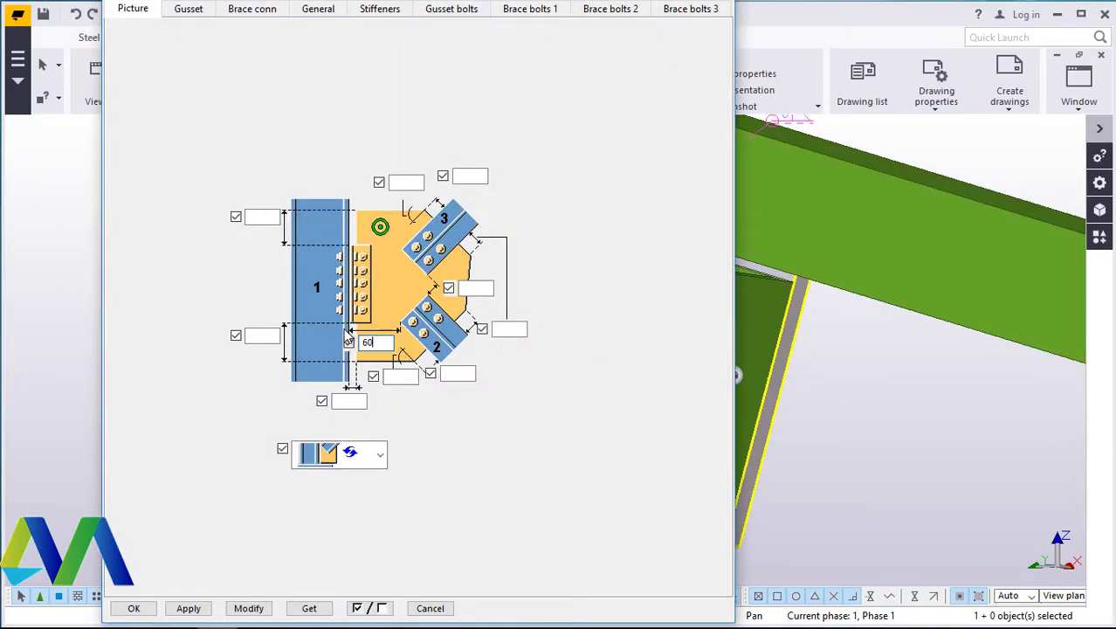
{"action": "left_click", "coordinate": [261, 609]}
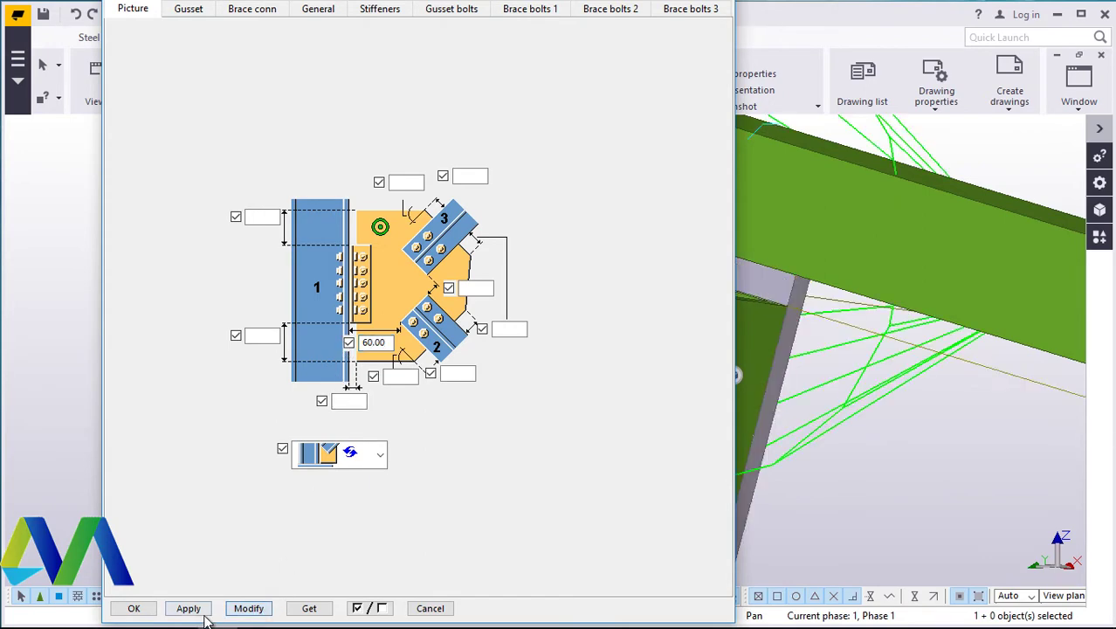
{"action": "left_click", "coordinate": [155, 610]}
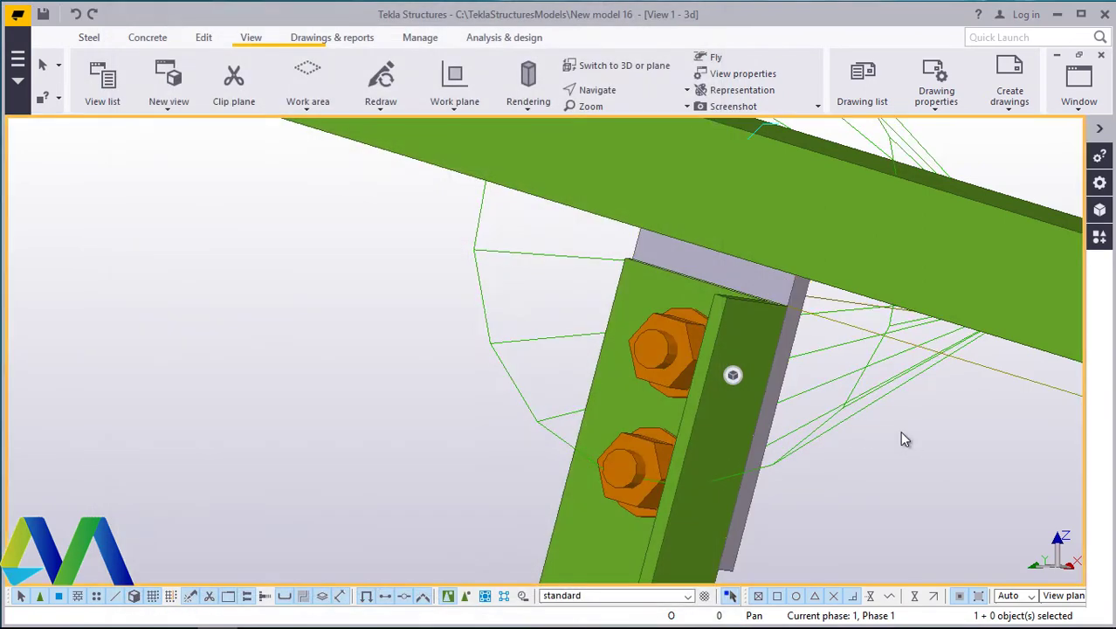
Step: Examine the bolted gusset joints across the right half of the truss, from the ridge down to the column support
{"action": "scroll", "coordinate": [602, 308], "scroll_direction": "down", "scroll_amount": 10}
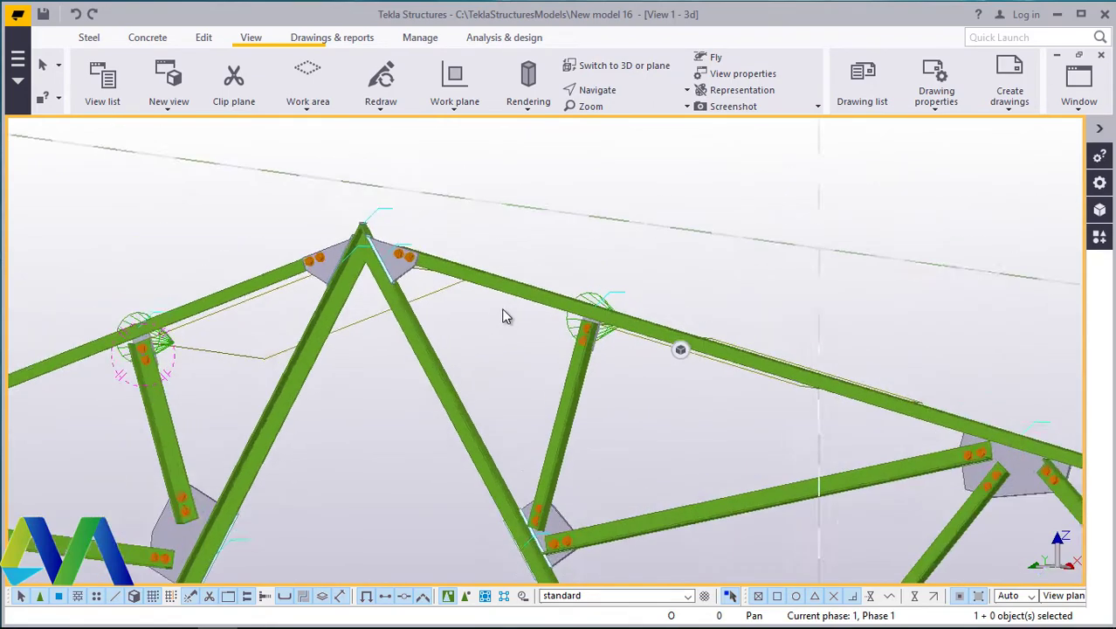
{"action": "scroll", "coordinate": [584, 463], "scroll_direction": "up", "scroll_amount": 4}
{"action": "scroll", "coordinate": [541, 265], "scroll_direction": "down", "scroll_amount": 8}
{"action": "scroll", "coordinate": [685, 426], "scroll_direction": "up", "scroll_amount": 7}
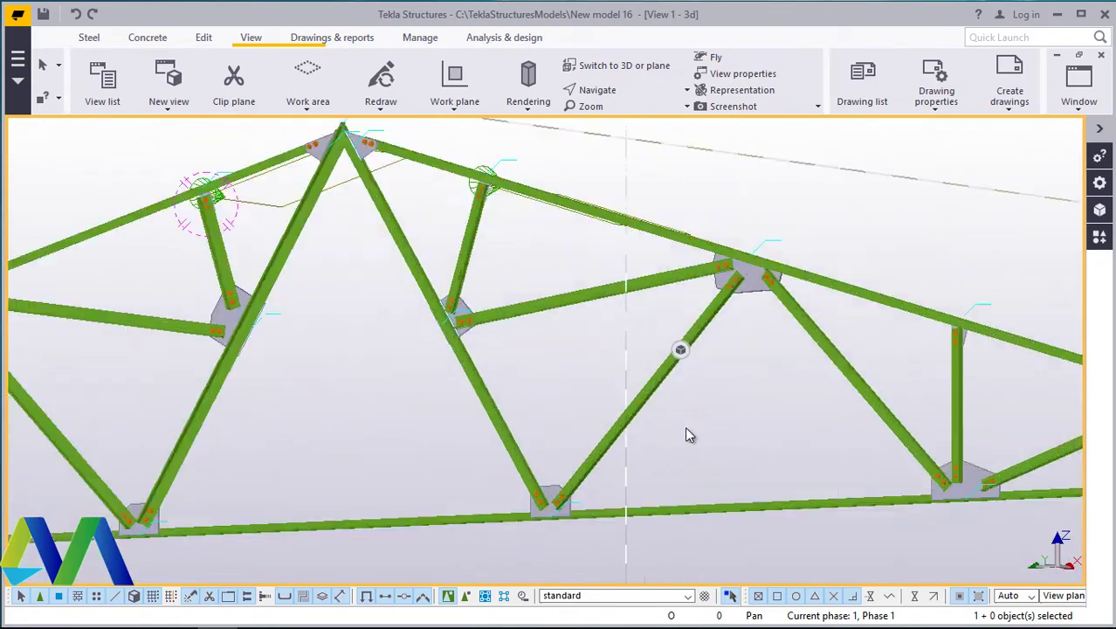
{"action": "scroll", "coordinate": [954, 482], "scroll_direction": "down", "scroll_amount": 6}
{"action": "scroll", "coordinate": [792, 276], "scroll_direction": "up", "scroll_amount": 4}
{"action": "scroll", "coordinate": [477, 282], "scroll_direction": "up", "scroll_amount": 4}
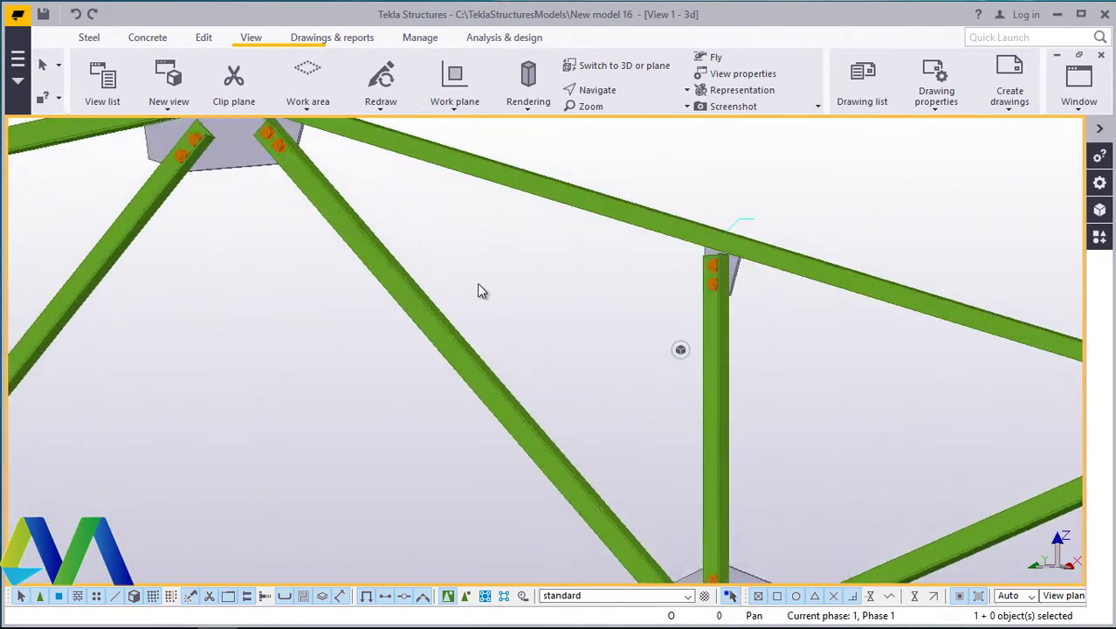
{"action": "scroll", "coordinate": [791, 416], "scroll_direction": "up", "scroll_amount": 8}
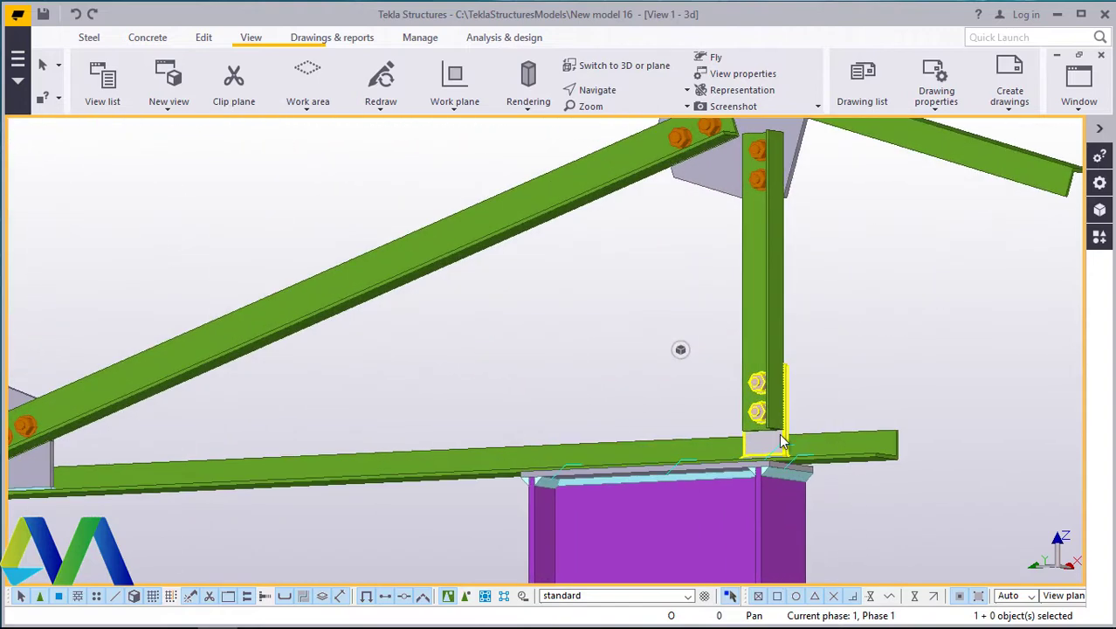
{"action": "scroll", "coordinate": [794, 434], "scroll_direction": "down", "scroll_amount": 3}
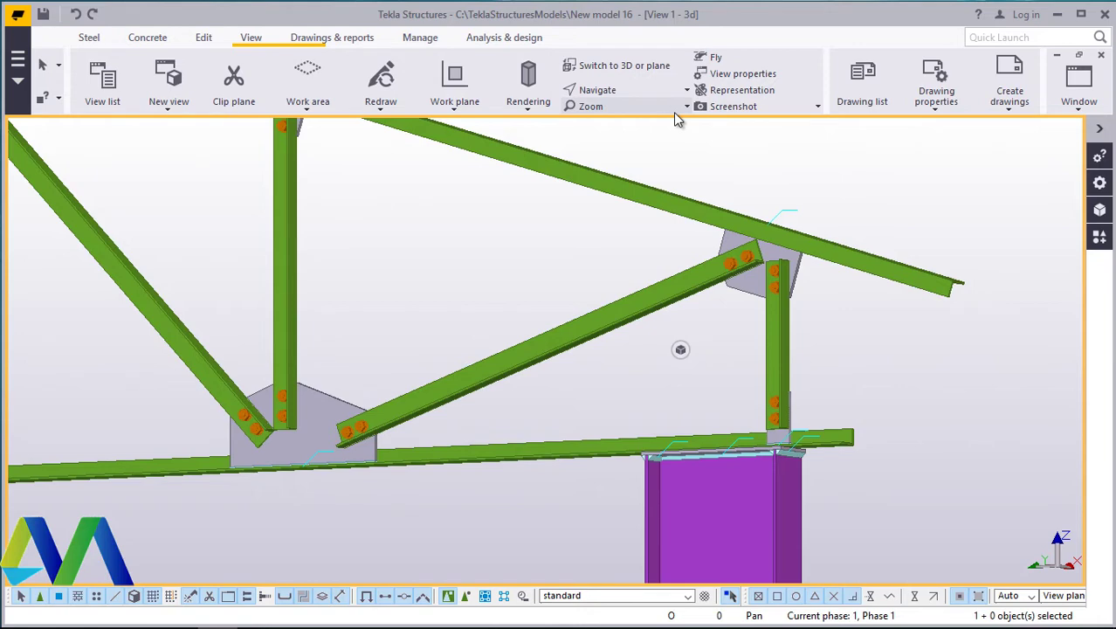
Step: Rotate the 3D view about the gusset joint at the right eave to see the frame obliquely
{"action": "left_click", "coordinate": [611, 95]}
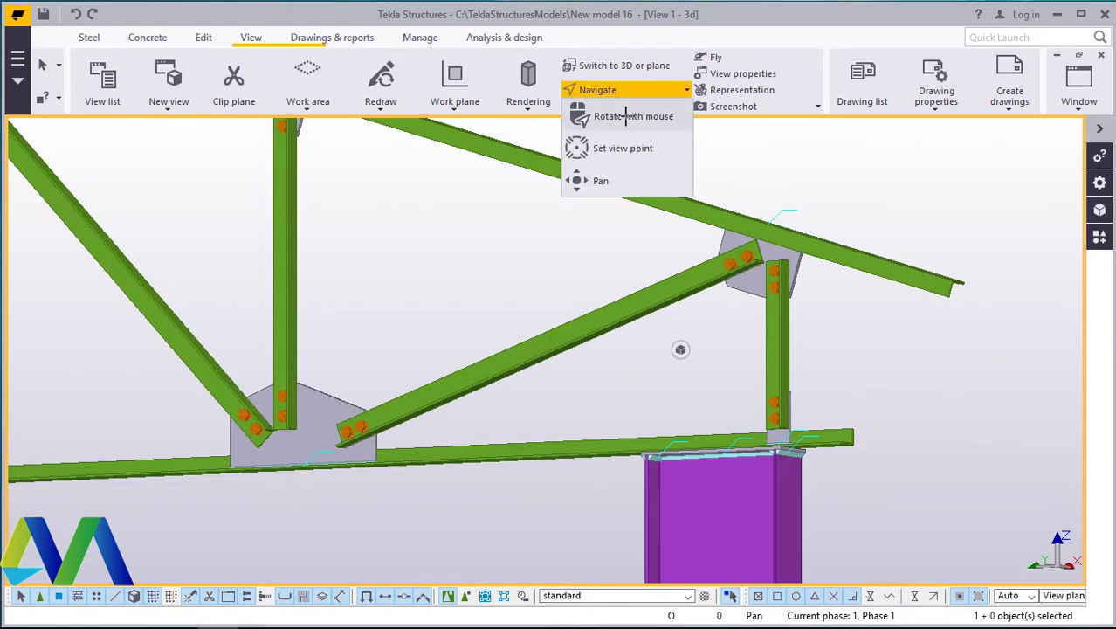
{"action": "left_click", "coordinate": [625, 116]}
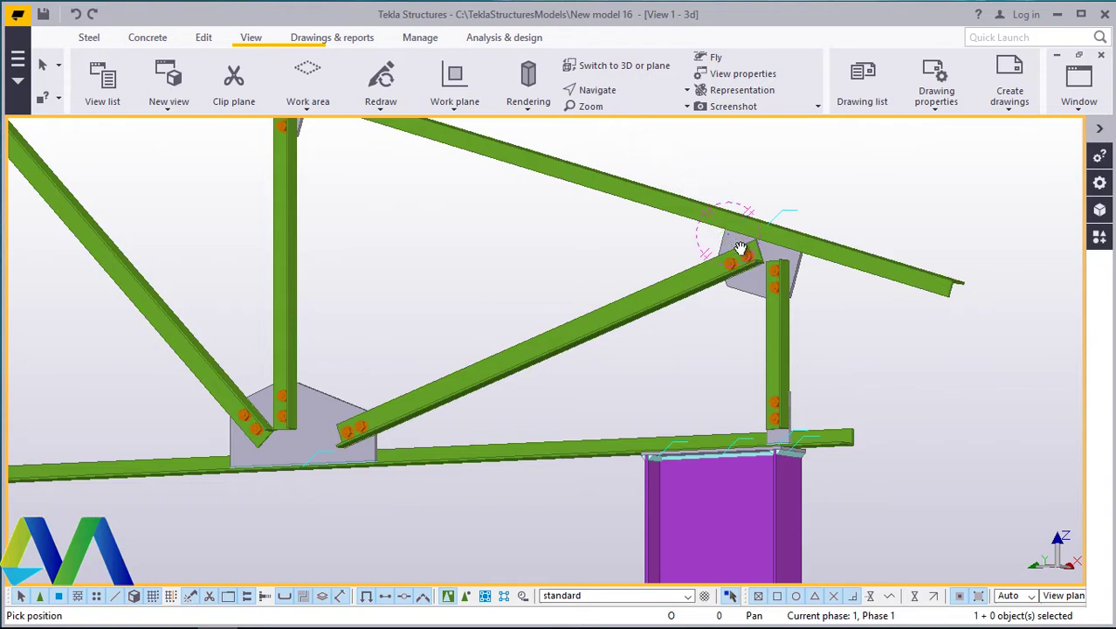
{"action": "left_click_drag", "start_coordinate": [768, 260], "coordinate": [849, 237]}
{"action": "right_click", "coordinate": [849, 237]}
{"action": "left_click", "coordinate": [870, 244]}
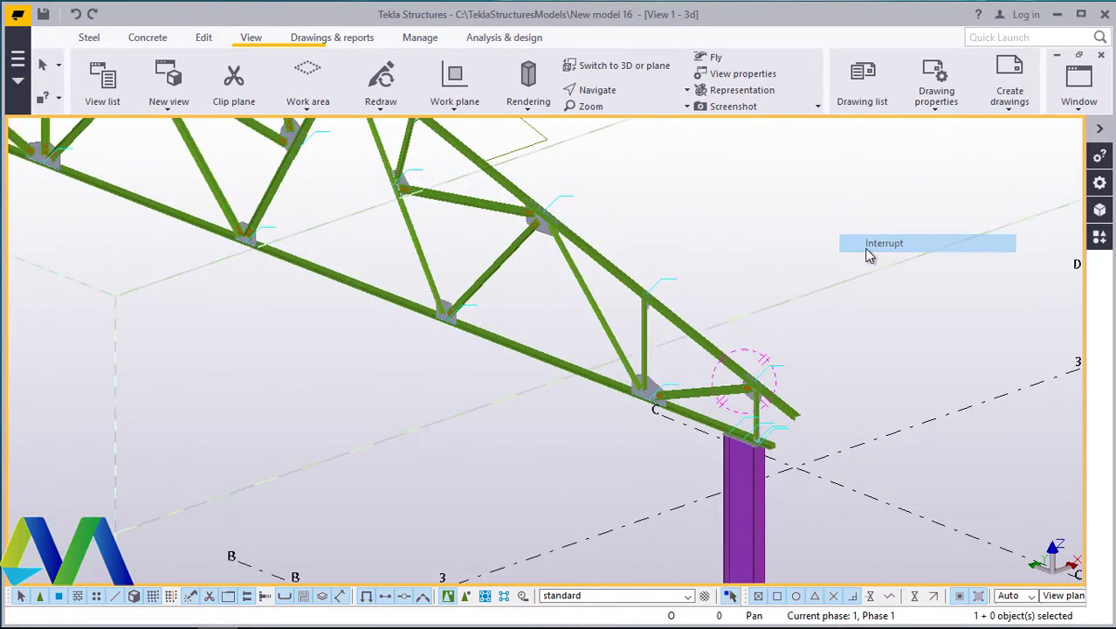
Step: Examine the right column's top plate and the gussets joining the truss end above it from the rotated view
{"action": "scroll", "coordinate": [769, 471], "scroll_direction": "up", "scroll_amount": 5}
{"action": "scroll", "coordinate": [769, 472], "scroll_direction": "up", "scroll_amount": 3}
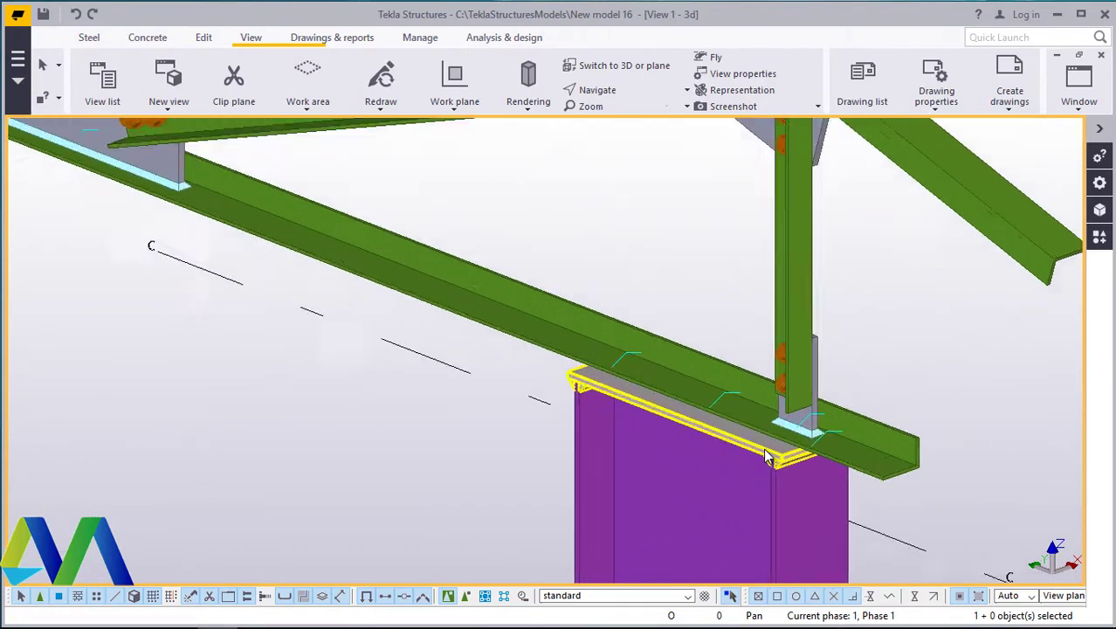
{"action": "scroll", "coordinate": [816, 462], "scroll_direction": "down", "scroll_amount": 7}
{"action": "scroll", "coordinate": [826, 447], "scroll_direction": "up", "scroll_amount": 1}
{"action": "scroll", "coordinate": [821, 447], "scroll_direction": "up", "scroll_amount": 1}
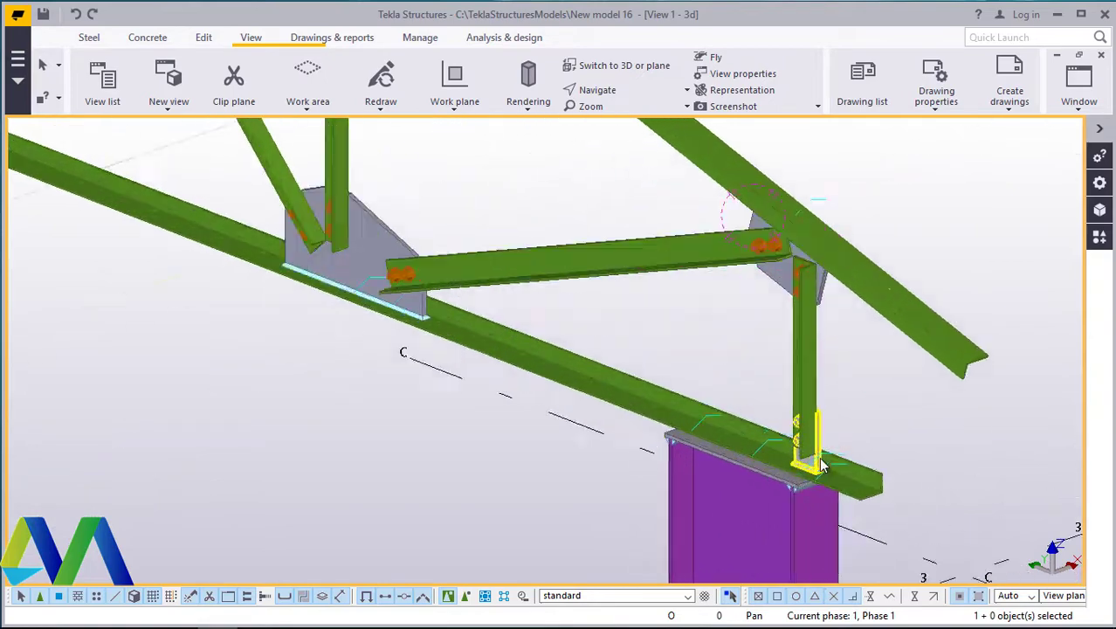
{"action": "scroll", "coordinate": [807, 450], "scroll_direction": "down", "scroll_amount": 5}
{"action": "scroll", "coordinate": [716, 419], "scroll_direction": "up", "scroll_amount": 1}
{"action": "scroll", "coordinate": [716, 419], "scroll_direction": "down", "scroll_amount": 2}
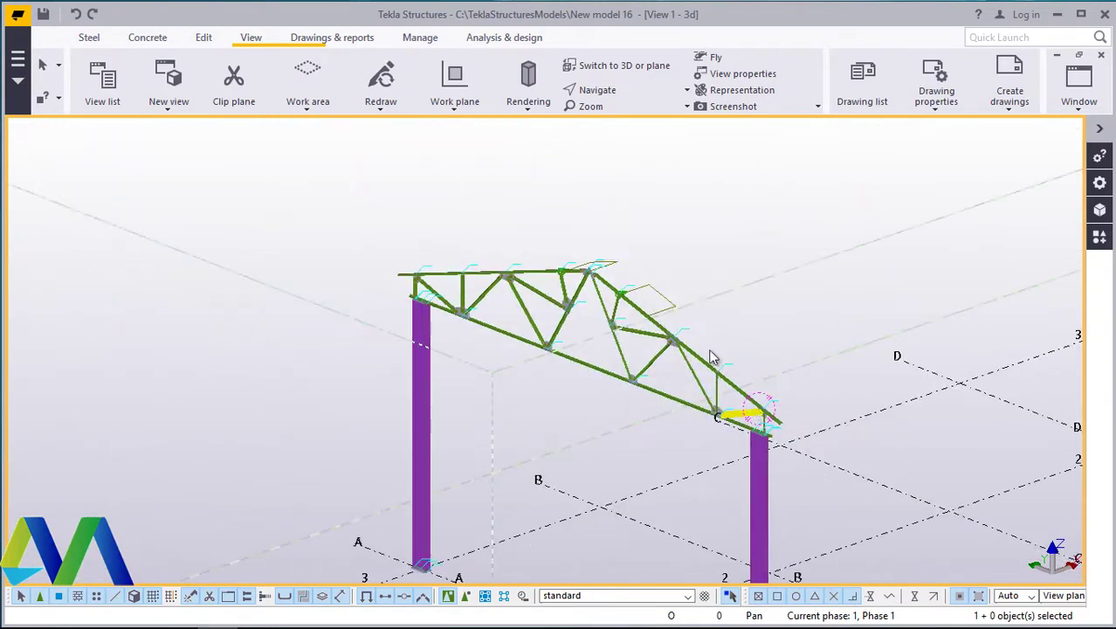
Step: Redraw the view to clear the temporary connection lines around the ridge and top chord joints
{"action": "scroll", "coordinate": [616, 262], "scroll_direction": "up", "scroll_amount": 6}
{"action": "scroll", "coordinate": [649, 225], "scroll_direction": "down", "scroll_amount": 4}
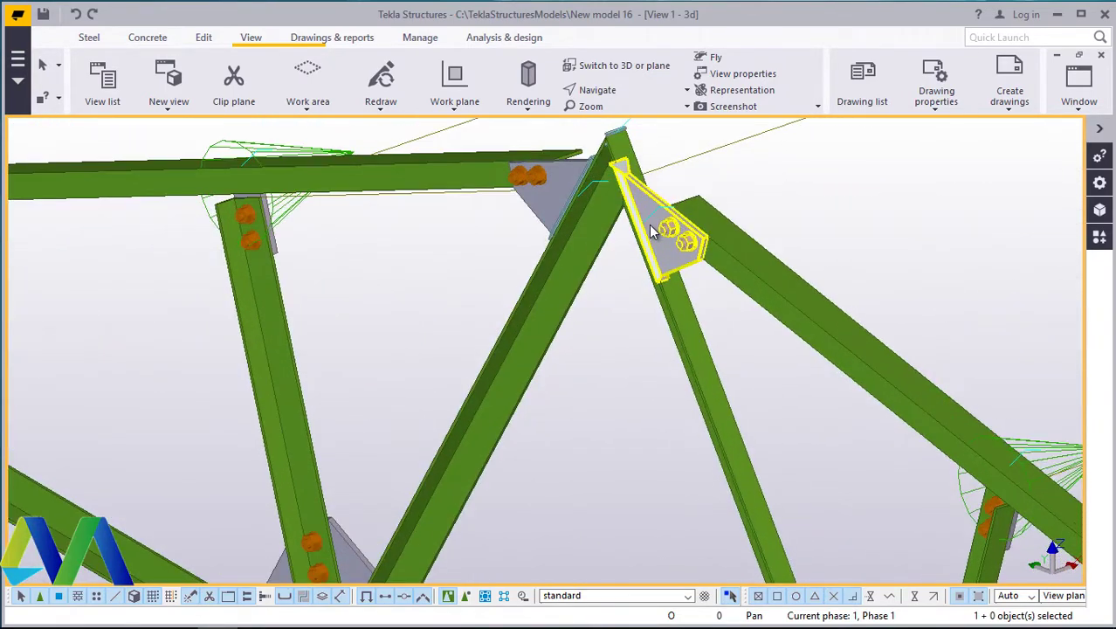
{"action": "right_click", "coordinate": [856, 186]}
{"action": "left_click", "coordinate": [908, 277]}
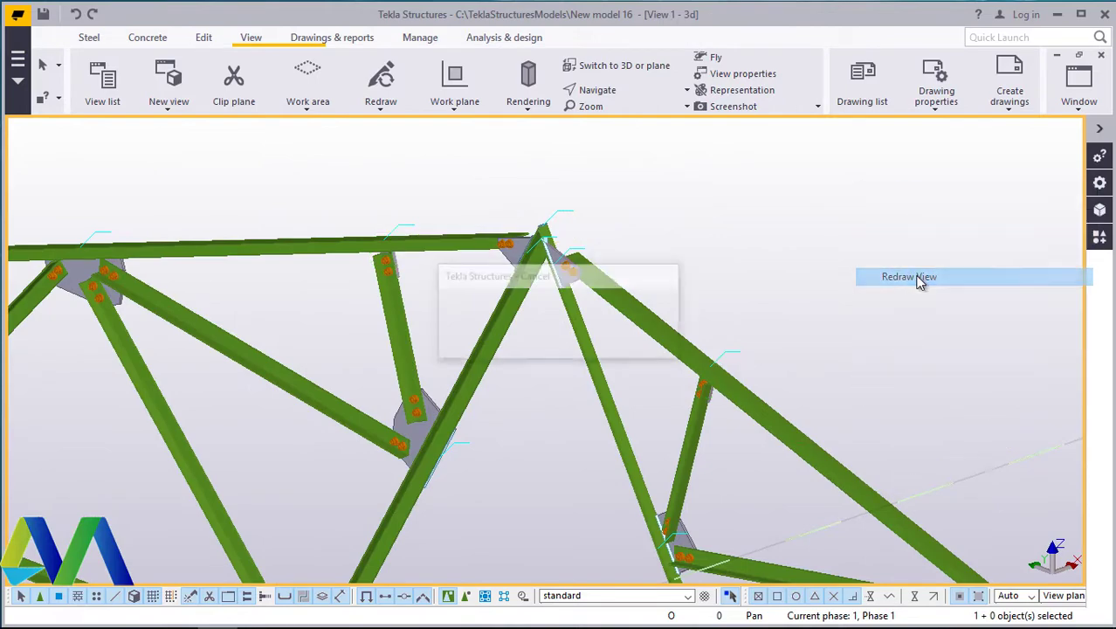
Step: Copy the complete truss frame with both columns linearly along X, using dX 6000 and 9 copies
{"action": "scroll", "coordinate": [523, 245], "scroll_direction": "down", "scroll_amount": 6}
{"action": "scroll", "coordinate": [523, 245], "scroll_direction": "down", "scroll_amount": 5}
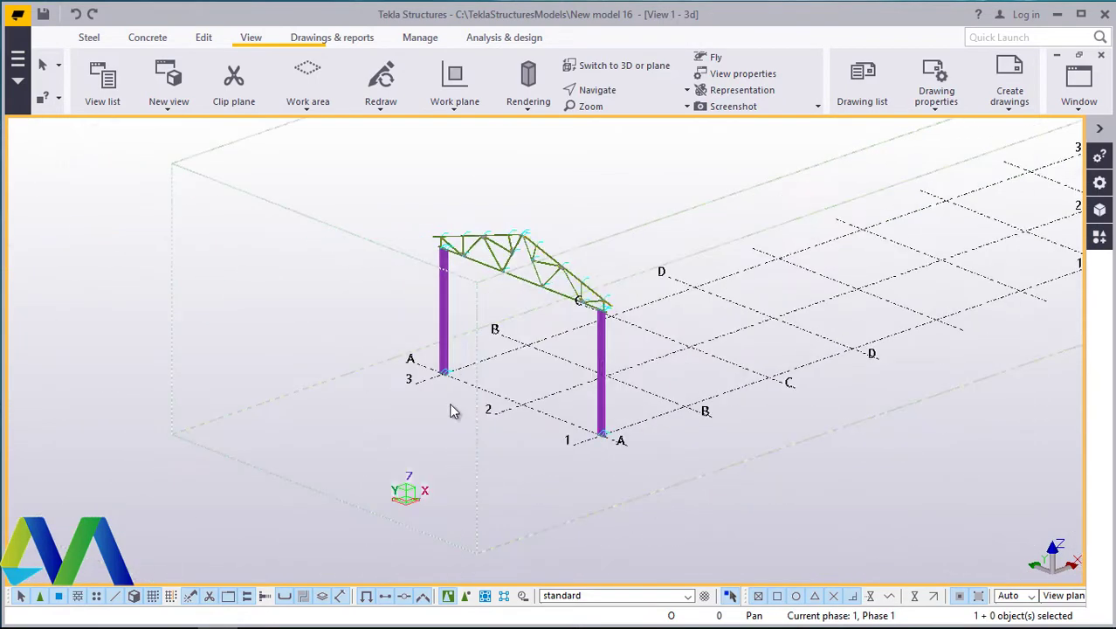
{"action": "scroll", "coordinate": [760, 315], "scroll_direction": "up", "scroll_amount": 4}
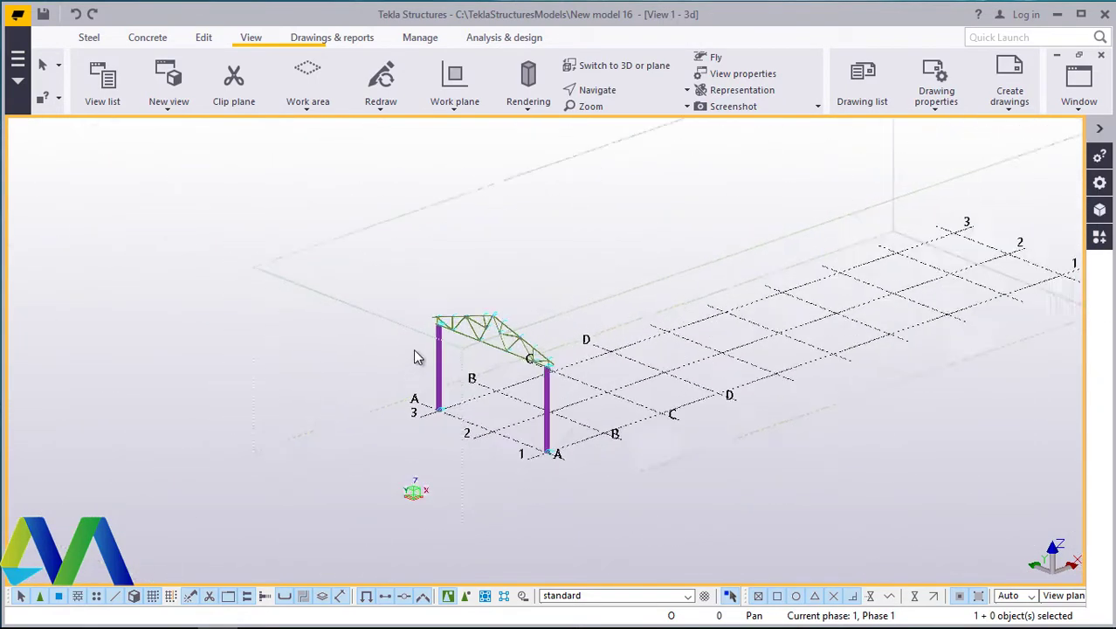
{"action": "left_click_drag", "start_coordinate": [725, 213], "coordinate": [332, 521]}
{"action": "right_click", "coordinate": [528, 211]}
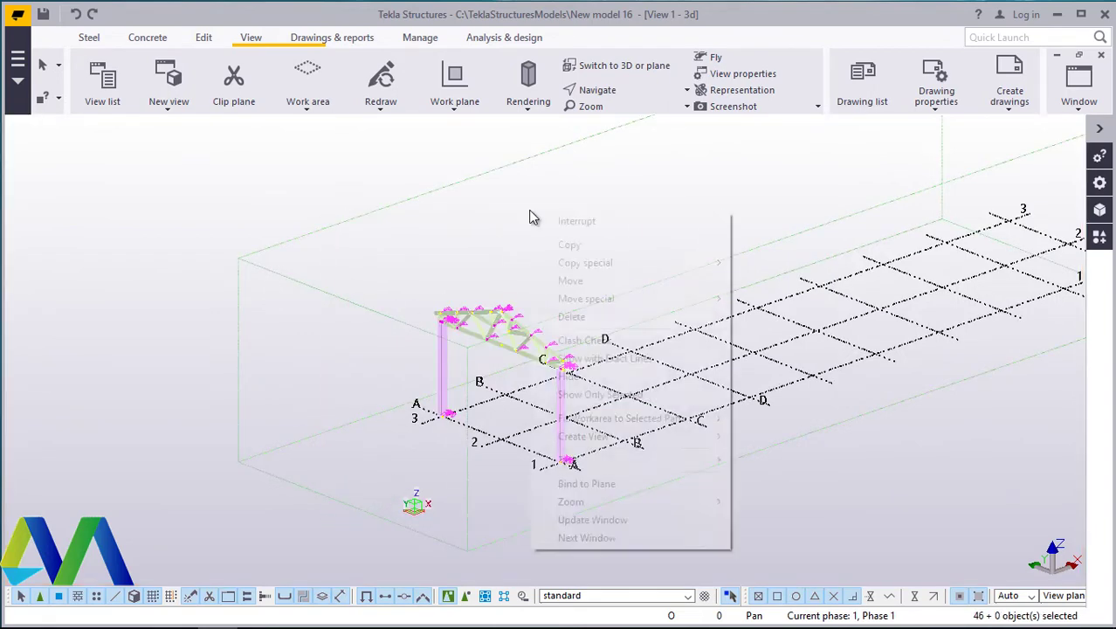
{"action": "mouse_move", "coordinate": [622, 260]}
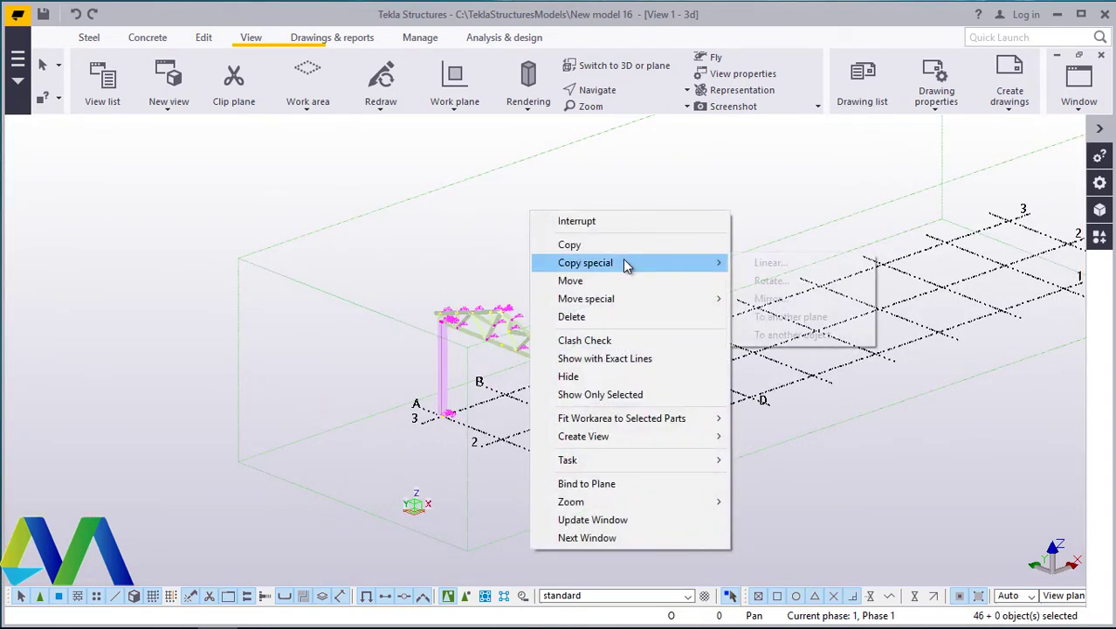
{"action": "left_click", "coordinate": [770, 262]}
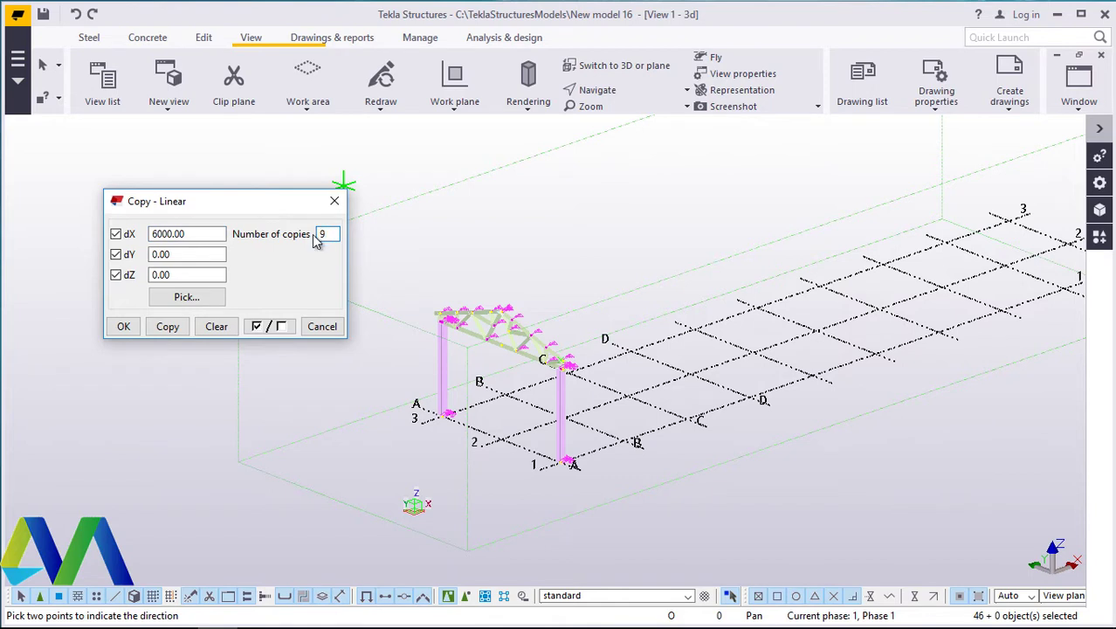
{"action": "left_click", "coordinate": [166, 328]}
{"action": "left_click", "coordinate": [122, 326]}
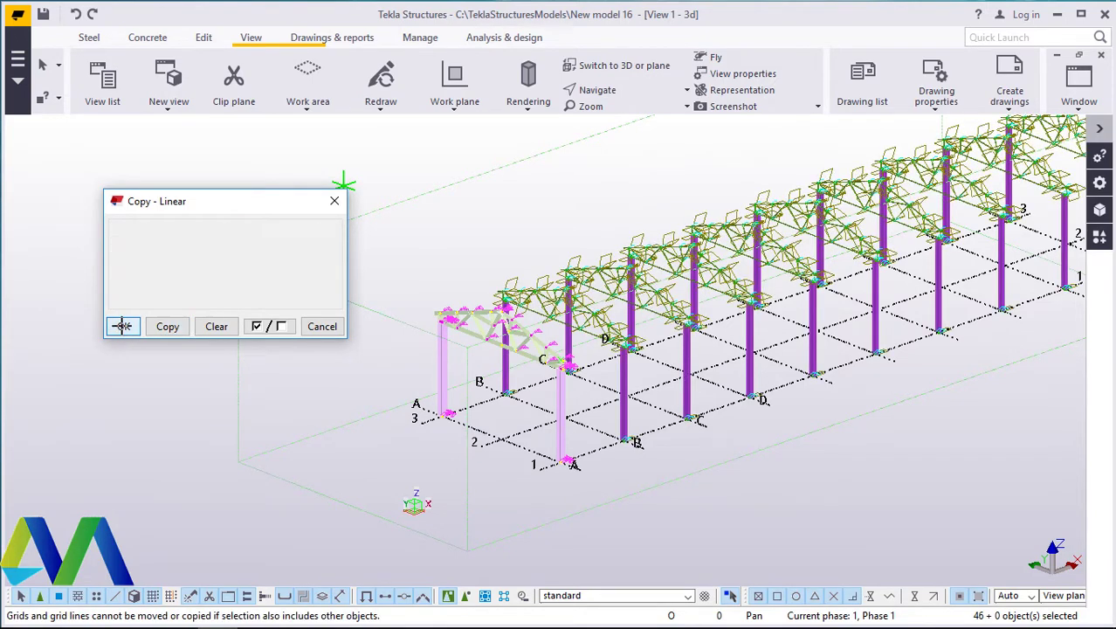
{"action": "right_click", "coordinate": [254, 200]}
{"action": "left_click", "coordinate": [276, 213]}
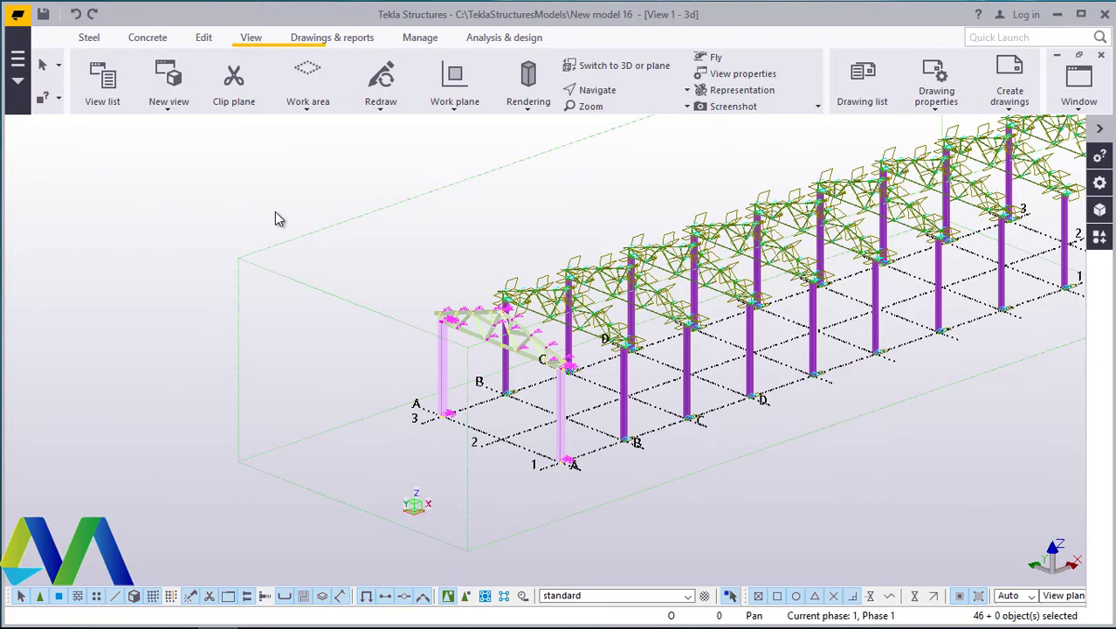
Step: Examine the row of copied frames and their truss connections along the length of the building
{"action": "scroll", "coordinate": [349, 384], "scroll_direction": "down", "scroll_amount": 4}
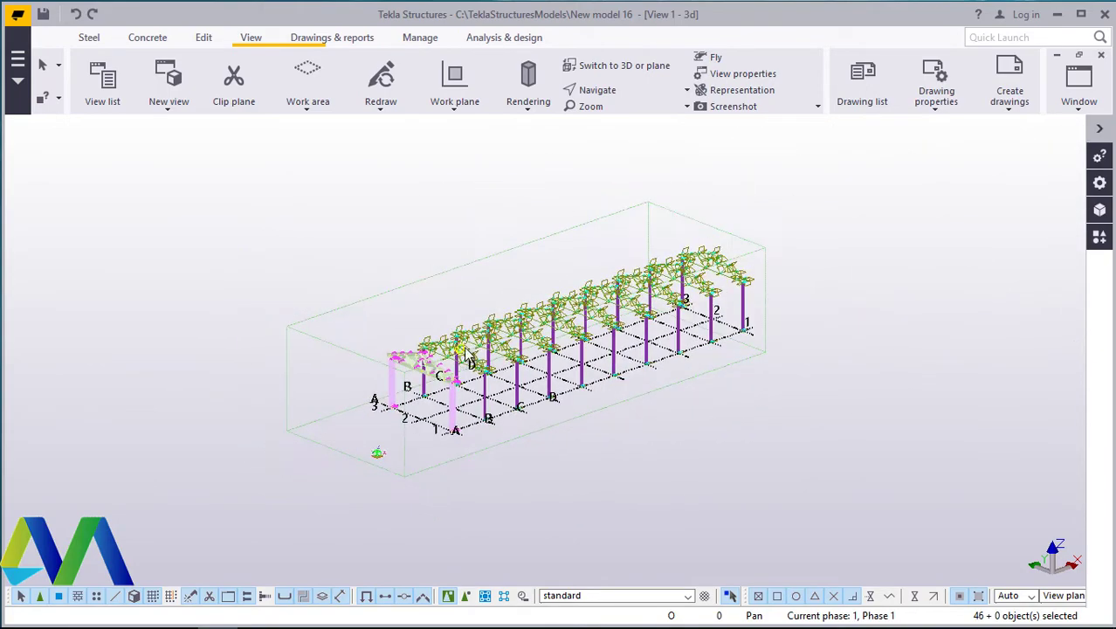
{"action": "scroll", "coordinate": [467, 354], "scroll_direction": "up", "scroll_amount": 5}
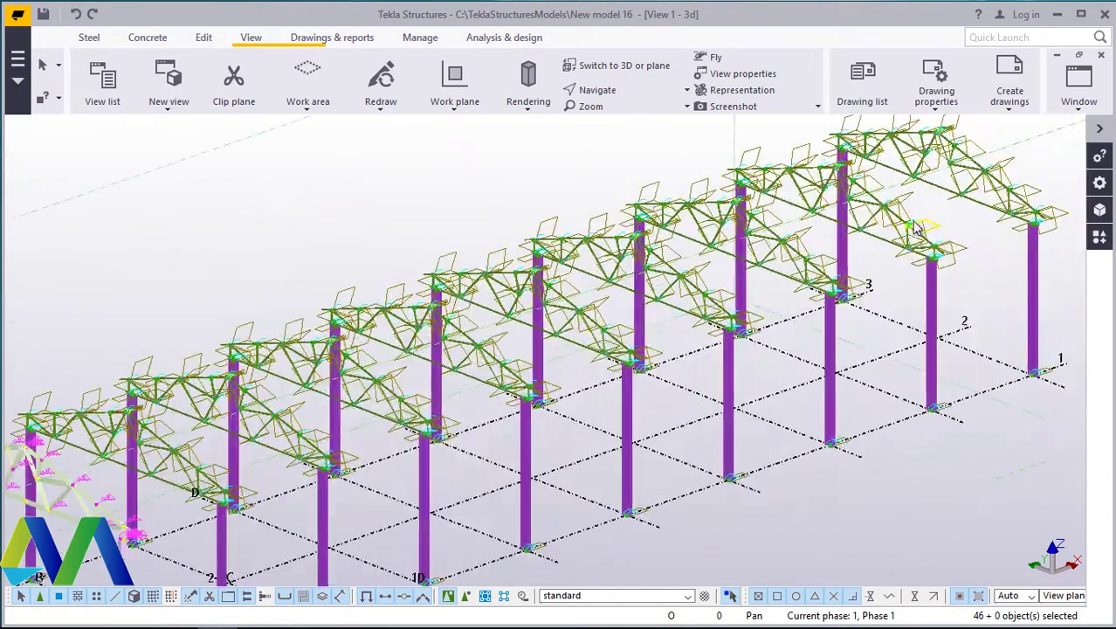
{"action": "scroll", "coordinate": [699, 305], "scroll_direction": "up", "scroll_amount": 4}
{"action": "scroll", "coordinate": [573, 368], "scroll_direction": "down", "scroll_amount": 4}
{"action": "scroll", "coordinate": [486, 398], "scroll_direction": "up", "scroll_amount": 3}
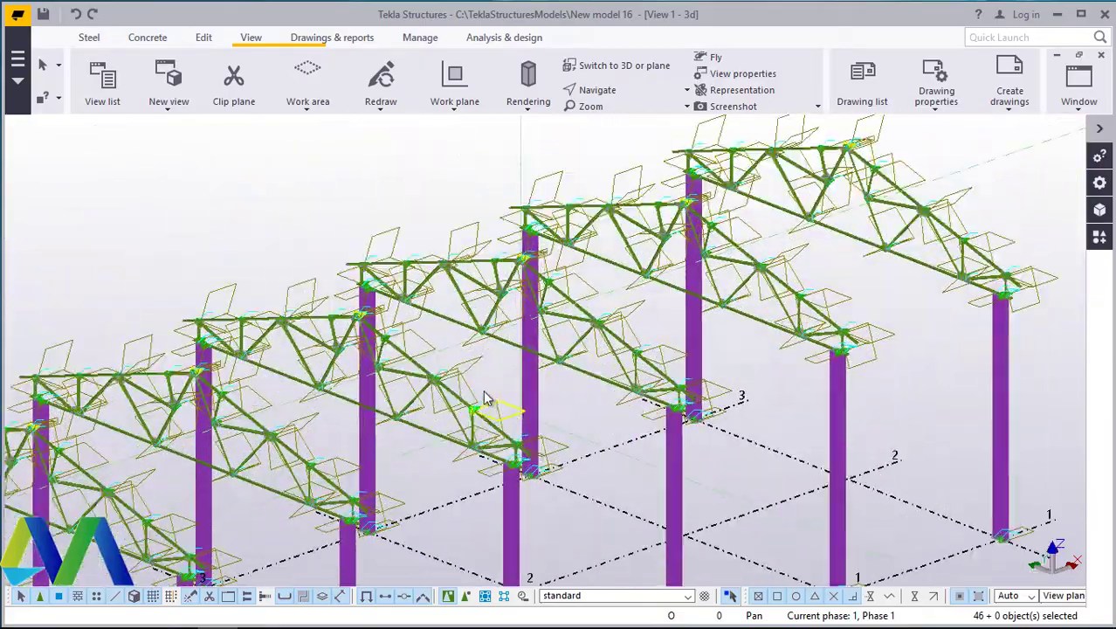
{"action": "scroll", "coordinate": [486, 397], "scroll_direction": "up", "scroll_amount": 3}
{"action": "scroll", "coordinate": [611, 385], "scroll_direction": "down", "scroll_amount": 3}
{"action": "scroll", "coordinate": [783, 378], "scroll_direction": "up", "scroll_amount": 4}
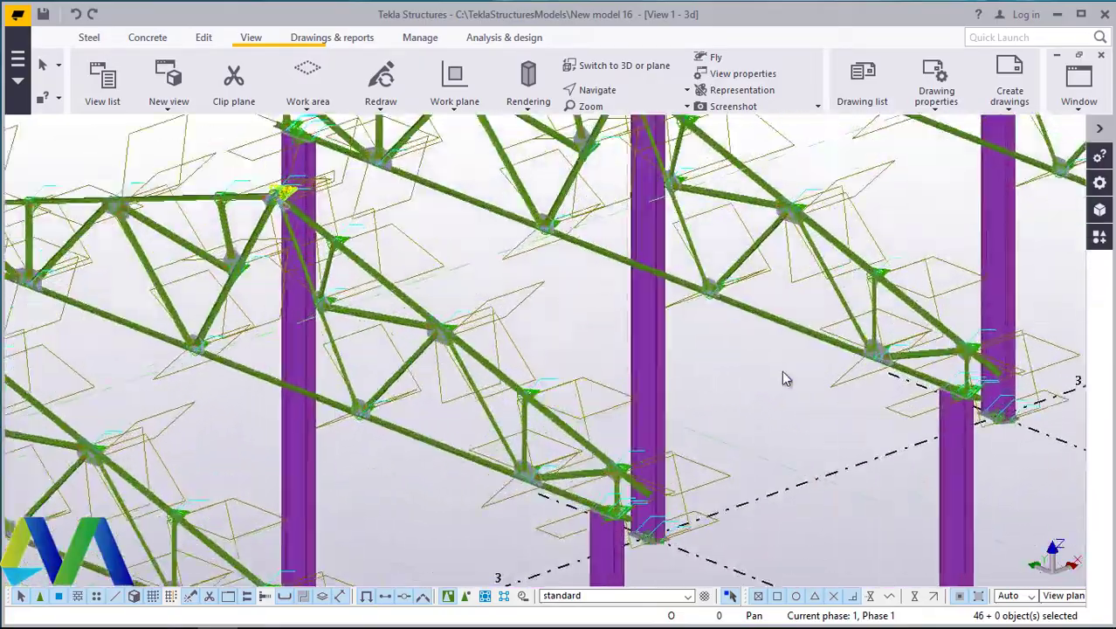
{"action": "scroll", "coordinate": [784, 378], "scroll_direction": "down", "scroll_amount": 5}
{"action": "scroll", "coordinate": [376, 384], "scroll_direction": "up", "scroll_amount": 5}
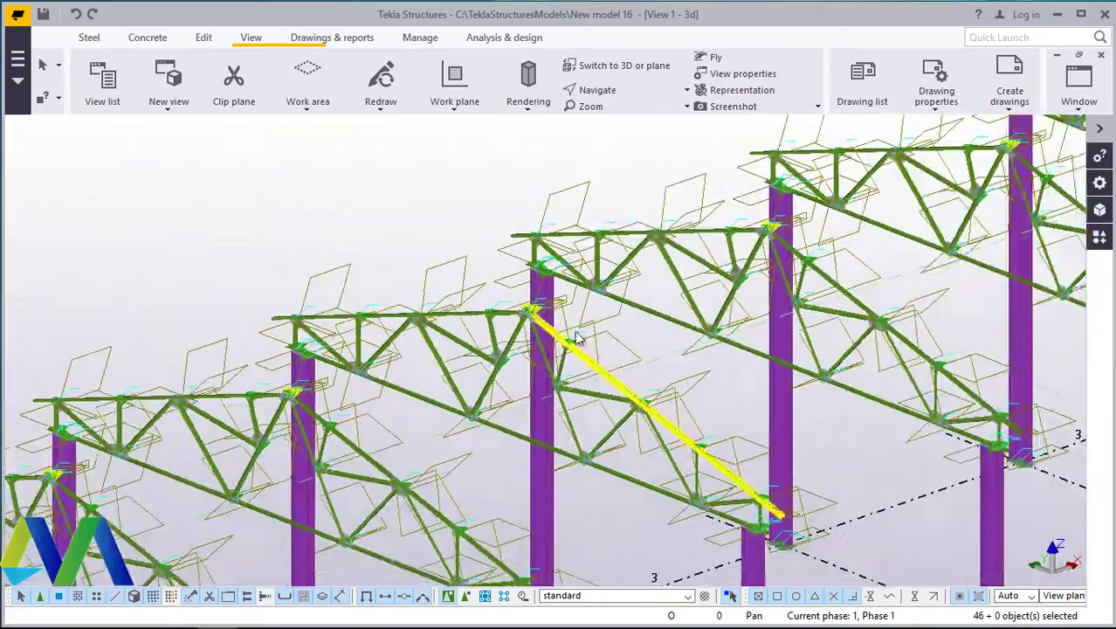
{"action": "scroll", "coordinate": [577, 339], "scroll_direction": "down", "scroll_amount": 5}
{"action": "scroll", "coordinate": [366, 391], "scroll_direction": "up", "scroll_amount": 5}
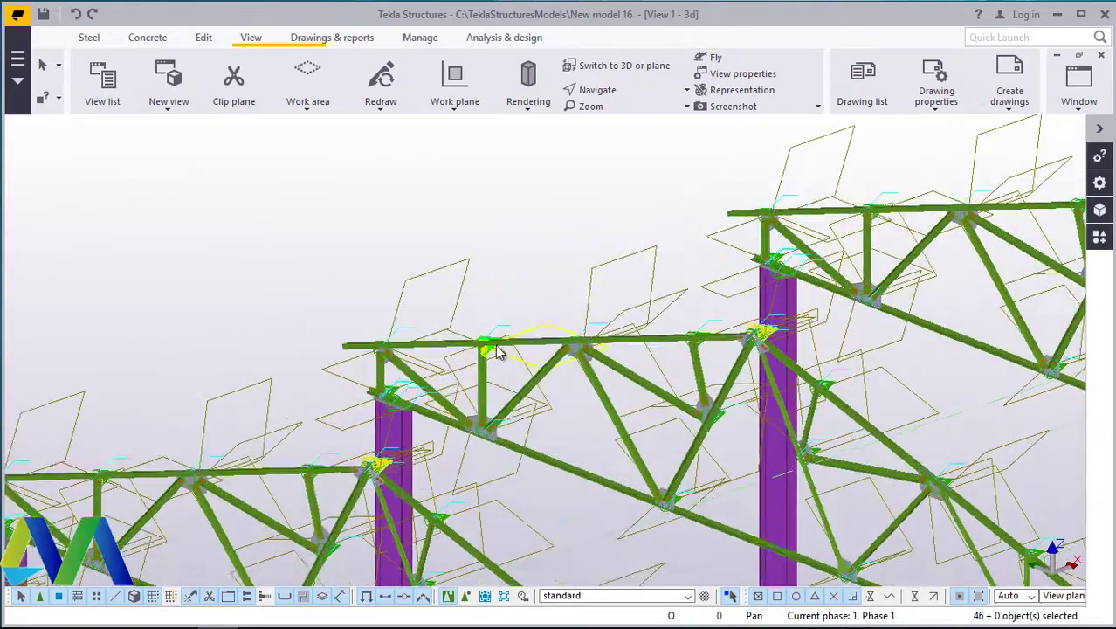
Step: Redraw the view to clear the temporary component lines from the copied frames
{"action": "scroll", "coordinate": [495, 352], "scroll_direction": "up", "scroll_amount": 2}
{"action": "right_click", "coordinate": [497, 185]}
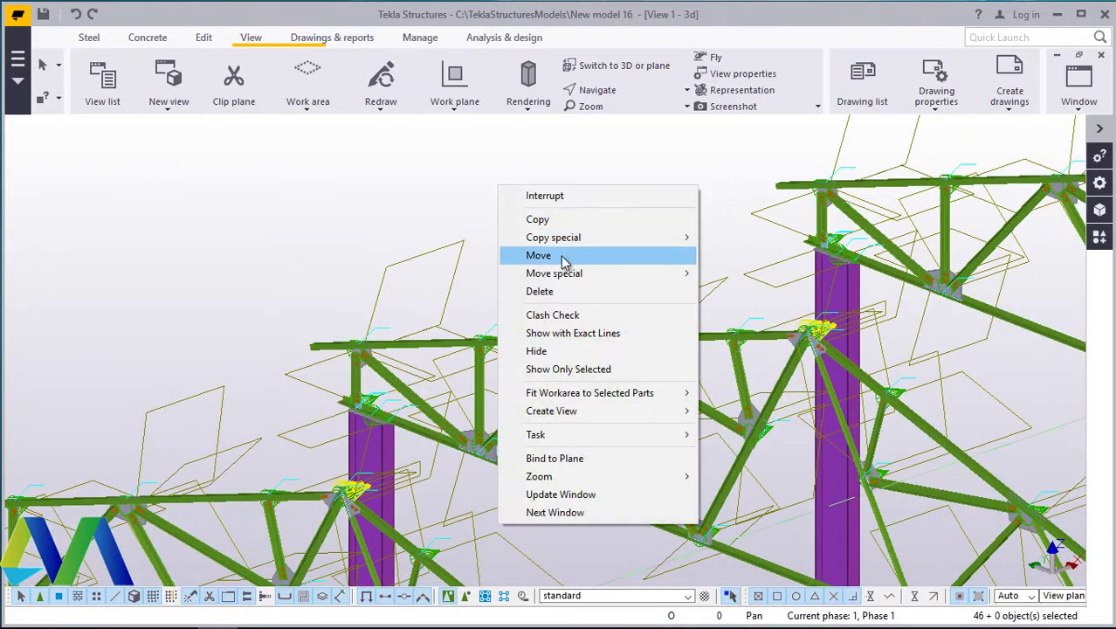
{"action": "left_click", "coordinate": [479, 202]}
{"action": "right_click", "coordinate": [425, 189]}
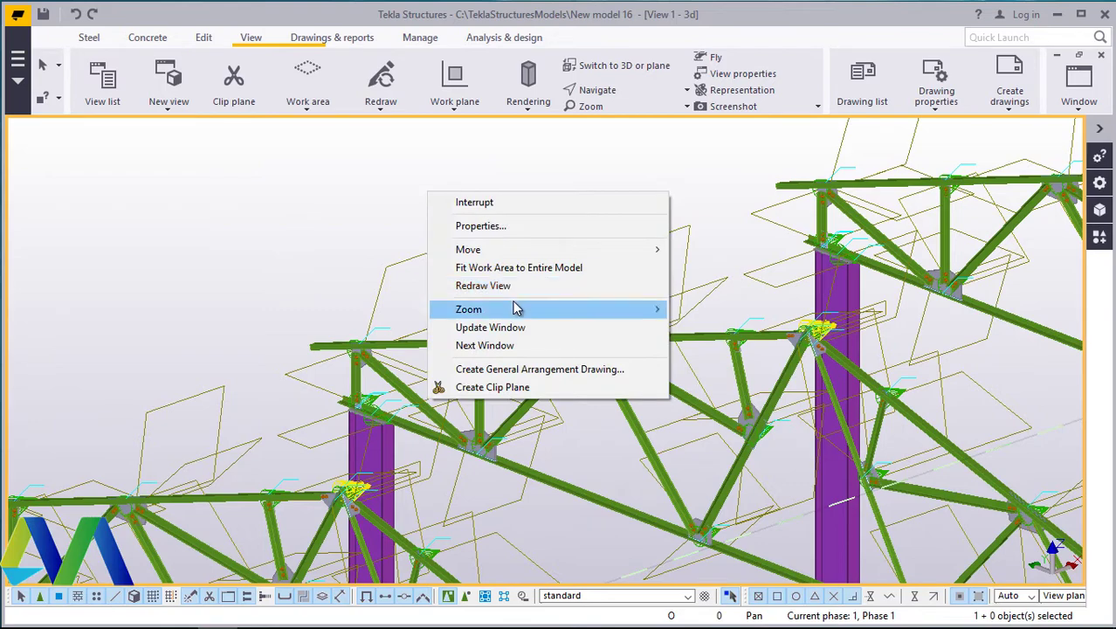
{"action": "left_click", "coordinate": [528, 286]}
{"action": "scroll", "coordinate": [577, 323], "scroll_direction": "down", "scroll_amount": 7}
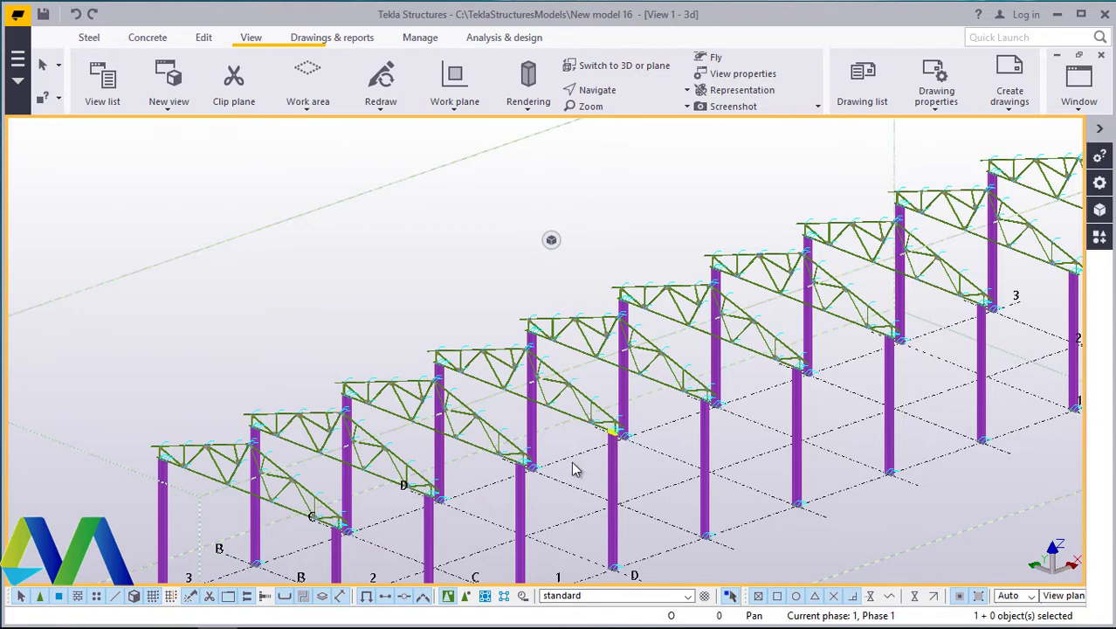
Step: Examine the copied trusses from the opposite side, checking the top chord gusset plate and its bolts up close
{"action": "scroll", "coordinate": [418, 495], "scroll_direction": "up", "scroll_amount": 6}
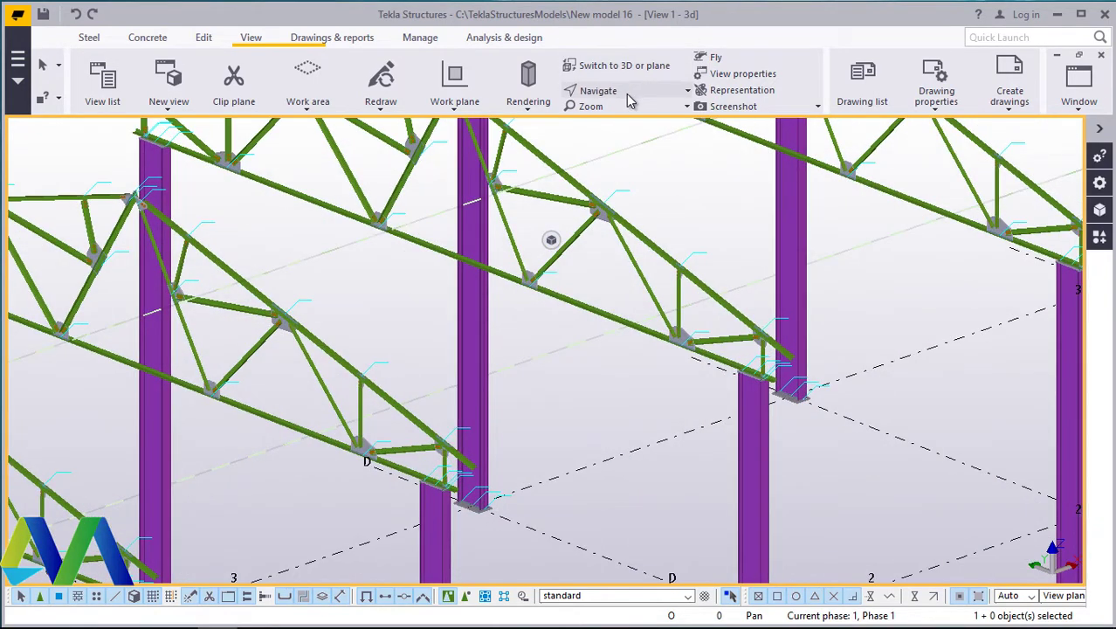
{"action": "key", "text": "v"}
{"action": "left_click", "coordinate": [748, 362]}
{"action": "mouse_move", "coordinate": [766, 389]}
{"action": "middle_mouse_down", "text": "ctrl"}
{"action": "mouse_move", "coordinate": [347, 317]}
{"action": "mouse_move", "coordinate": [494, 286]}
{"action": "mouse_move", "coordinate": [490, 316]}
{"action": "middle_mouse_up", "text": "ctrl"}
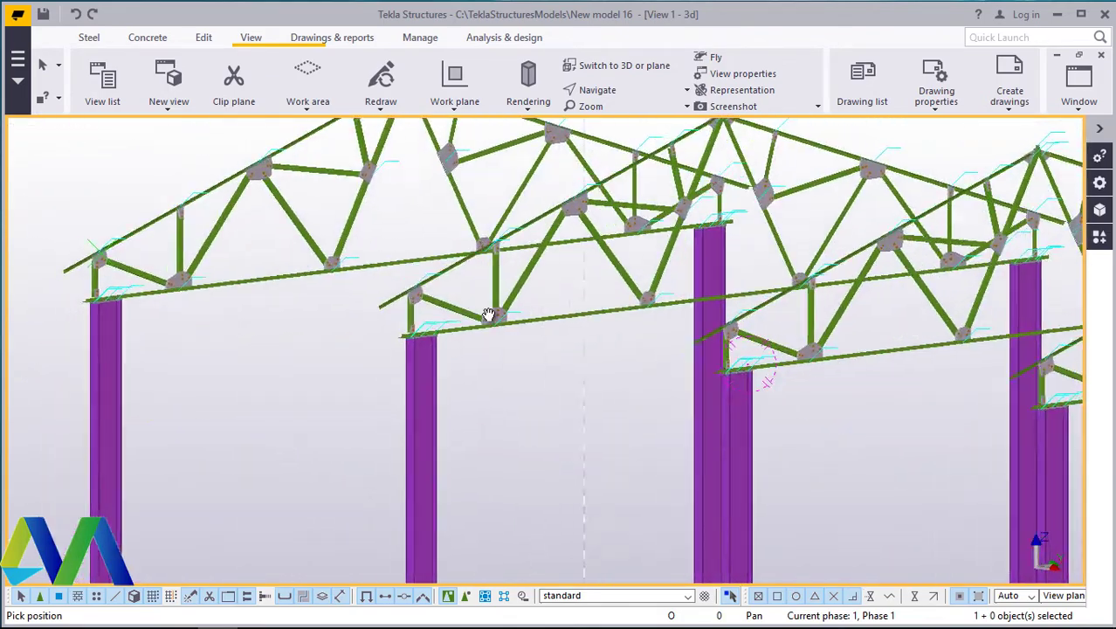
{"action": "scroll", "coordinate": [489, 316], "scroll_direction": "up", "scroll_amount": 15}
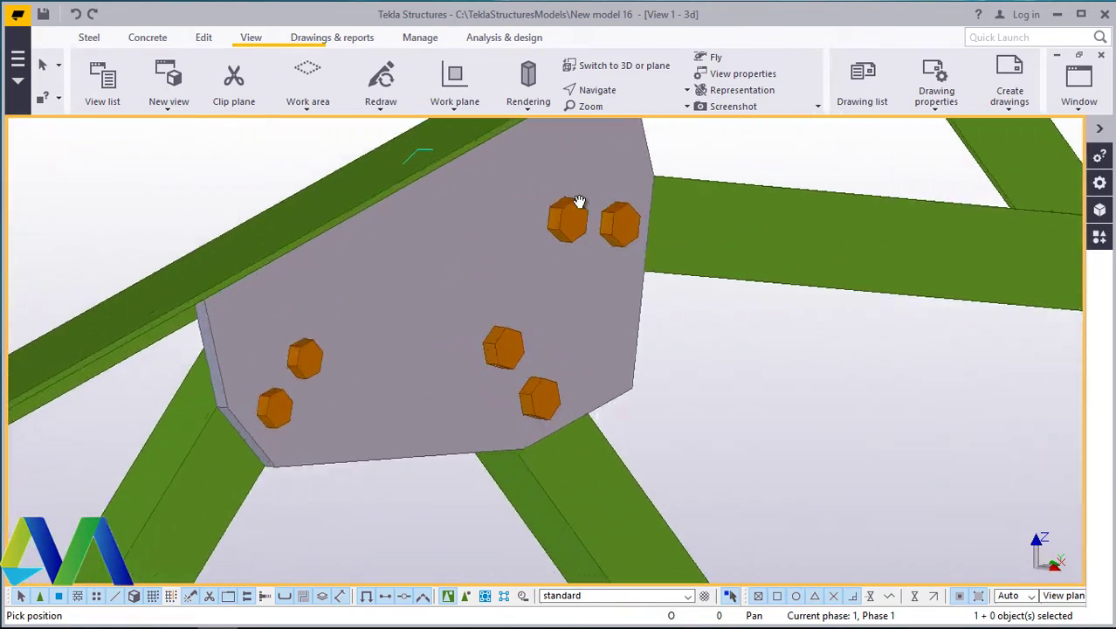
{"action": "scroll", "coordinate": [579, 202], "scroll_direction": "down", "scroll_amount": 15}
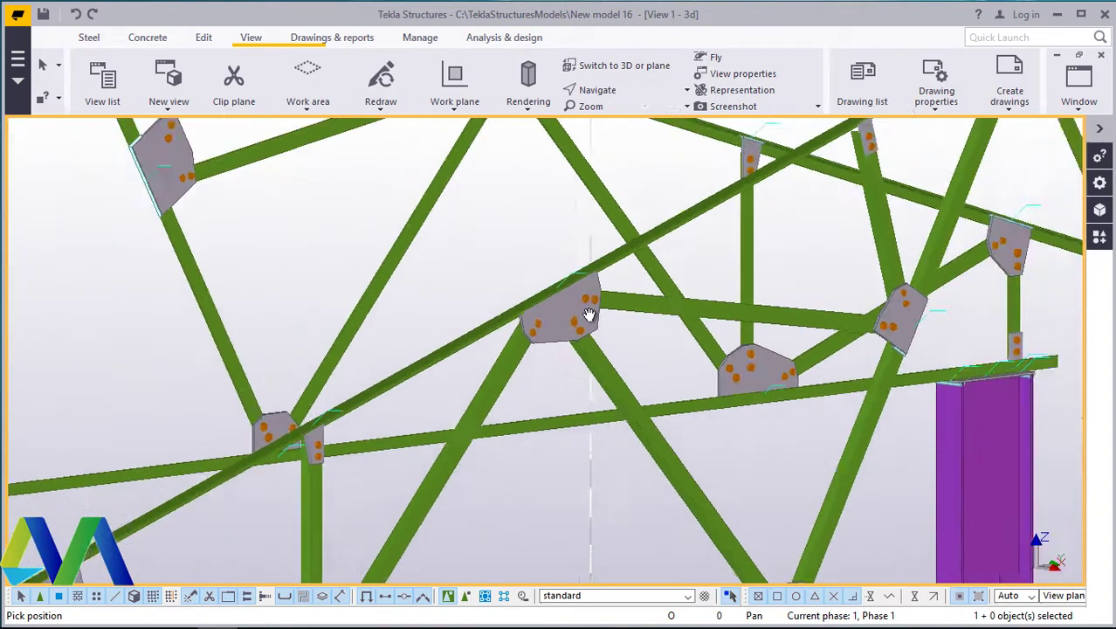
{"action": "scroll", "coordinate": [586, 316], "scroll_direction": "down", "scroll_amount": 4}
{"action": "scroll", "coordinate": [573, 319], "scroll_direction": "up", "scroll_amount": 15}
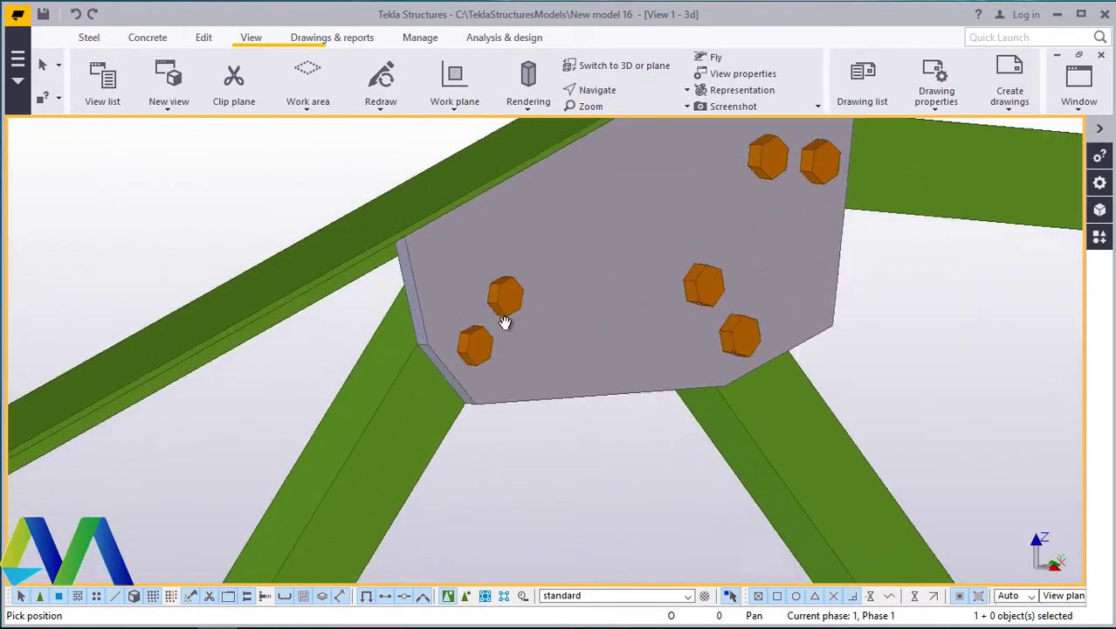
{"action": "scroll", "coordinate": [505, 322], "scroll_direction": "up", "scroll_amount": 8}
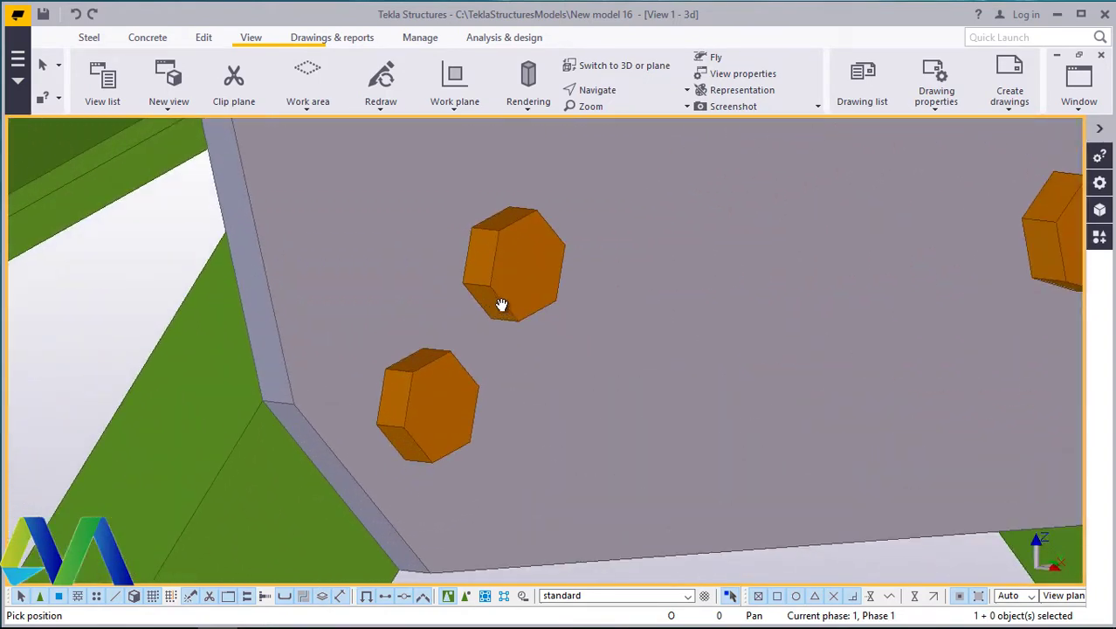
{"action": "scroll", "coordinate": [501, 304], "scroll_direction": "down", "scroll_amount": 10}
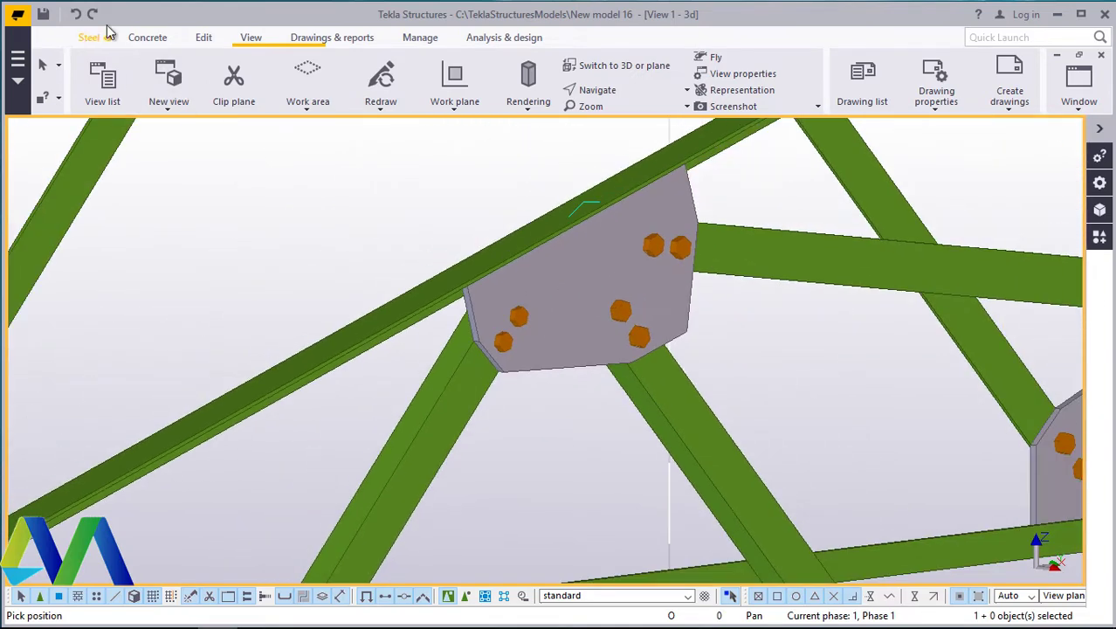
Step: Undo the linear copy of the truss frames
{"action": "left_click", "coordinate": [77, 14]}
{"action": "scroll", "coordinate": [498, 345], "scroll_direction": "down", "scroll_amount": 2}
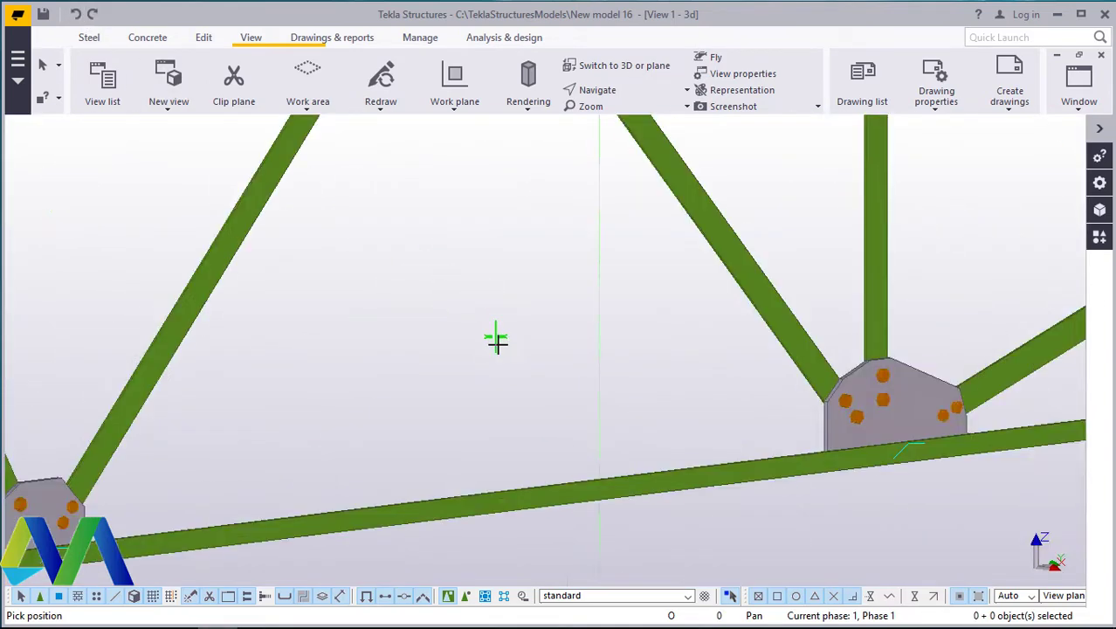
{"action": "scroll", "coordinate": [498, 349], "scroll_direction": "down", "scroll_amount": 8}
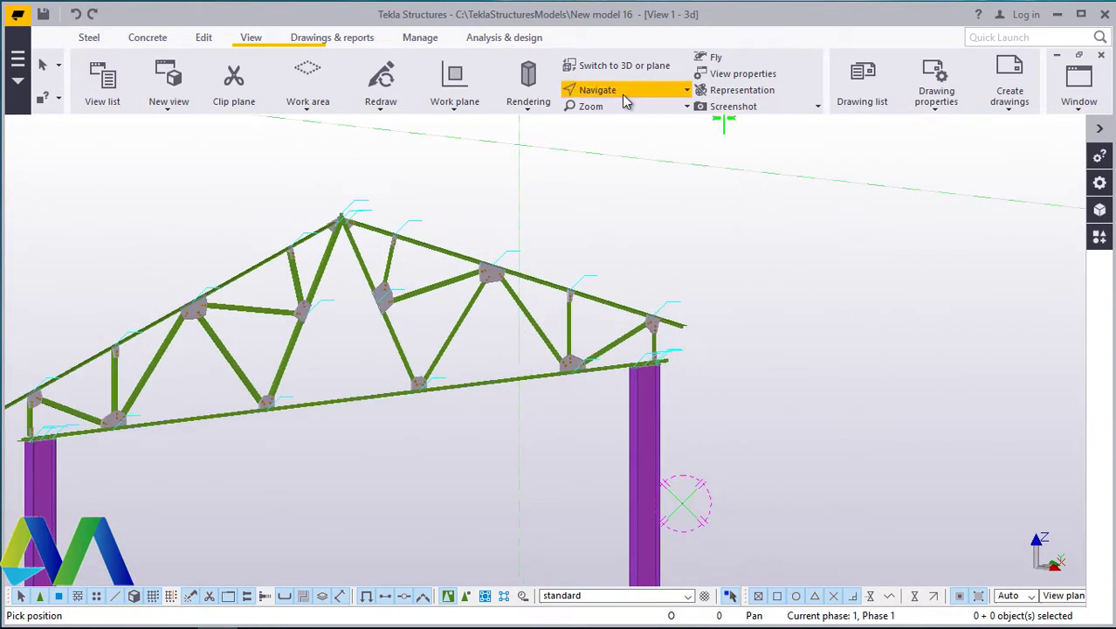
Step: Open the properties of the three-brace gusset connection on the bottom chord near the column
{"action": "left_click", "coordinate": [625, 101]}
{"action": "left_click", "coordinate": [638, 167]}
{"action": "left_click", "coordinate": [638, 341]}
{"action": "mouse_move", "coordinate": [639, 341]}
{"action": "middle_mouse_down", "text": "ctrl"}
{"action": "mouse_move", "coordinate": [590, 361]}
{"action": "mouse_move", "coordinate": [369, 377]}
{"action": "mouse_move", "coordinate": [457, 329]}
{"action": "middle_mouse_up", "text": "ctrl"}
{"action": "scroll", "coordinate": [568, 319], "scroll_direction": "up", "scroll_amount": 6}
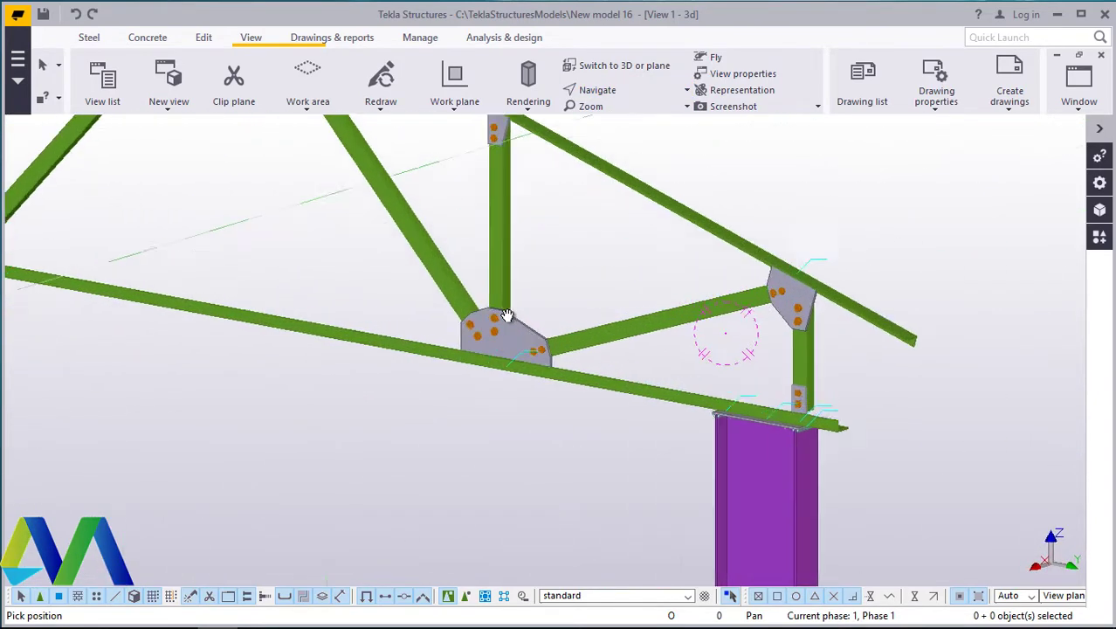
{"action": "scroll", "coordinate": [506, 314], "scroll_direction": "up", "scroll_amount": 6}
{"action": "right_click", "coordinate": [749, 166]}
{"action": "left_click", "coordinate": [791, 178]}
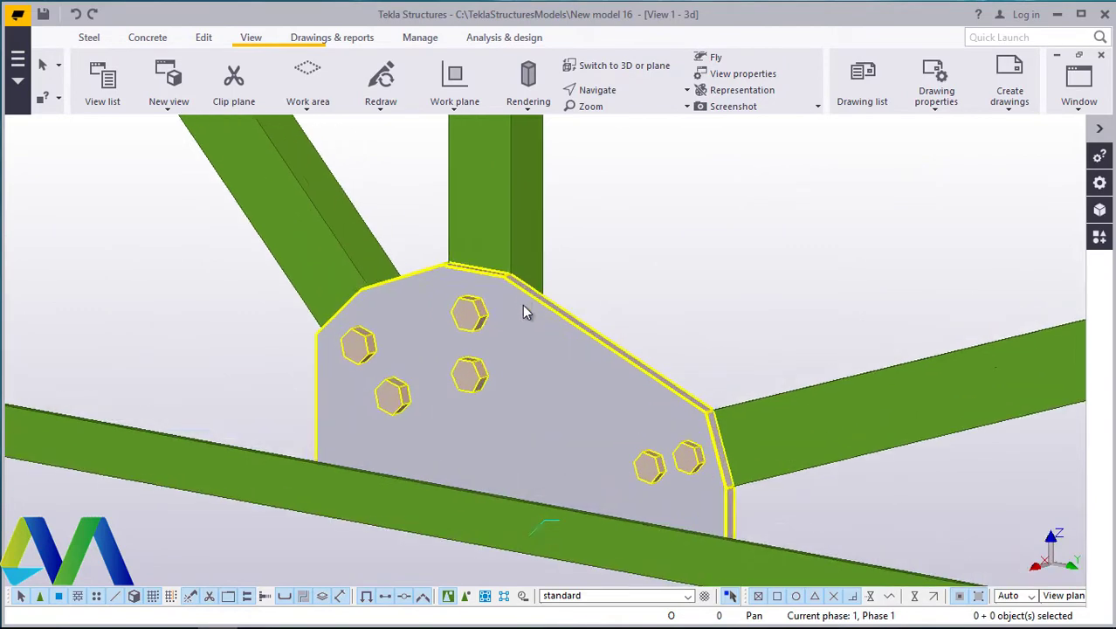
{"action": "scroll", "coordinate": [524, 312], "scroll_direction": "up", "scroll_amount": 1}
{"action": "left_click", "coordinate": [595, 350]}
{"action": "double_click", "coordinate": [594, 349]}
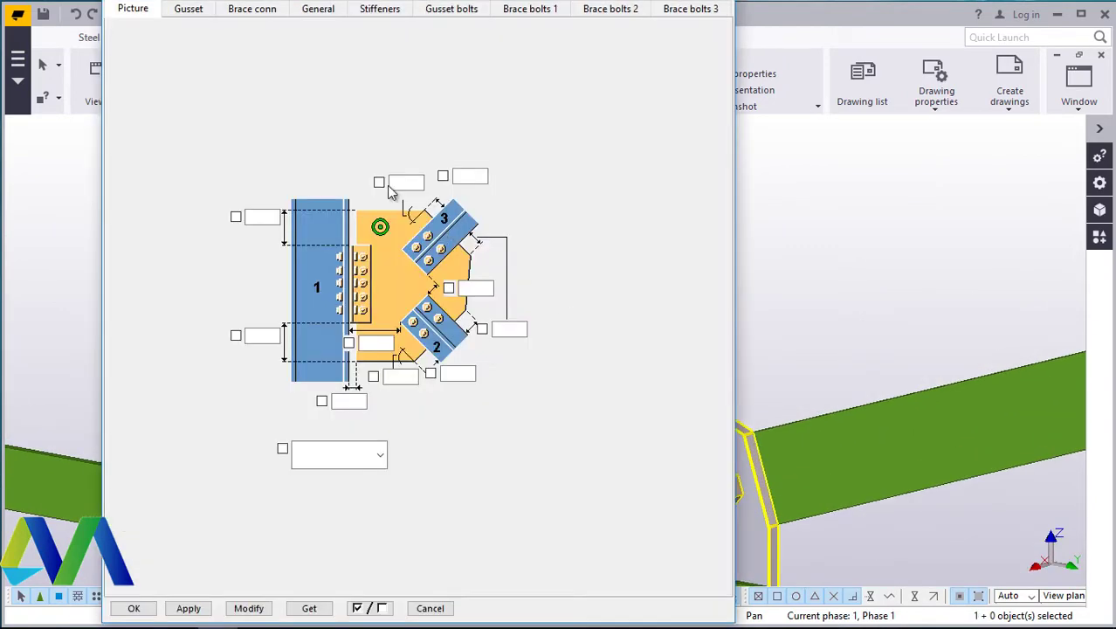
Step: Include washers in the first brace's bolt assembly and modify the selected gusset connection
{"action": "left_click", "coordinate": [189, 9]}
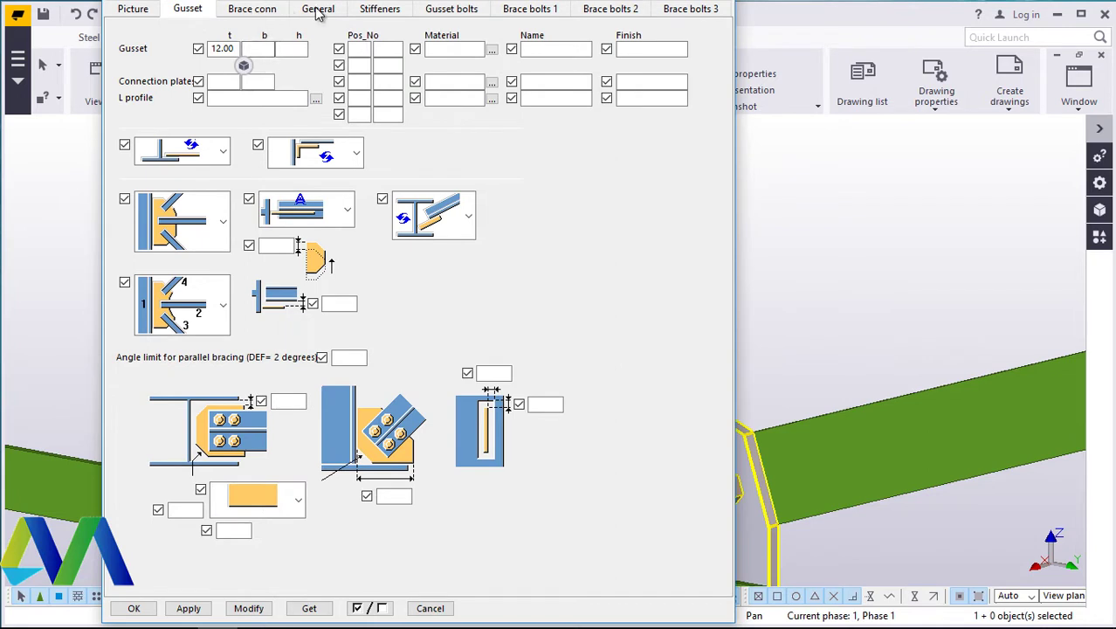
{"action": "left_click", "coordinate": [133, 10]}
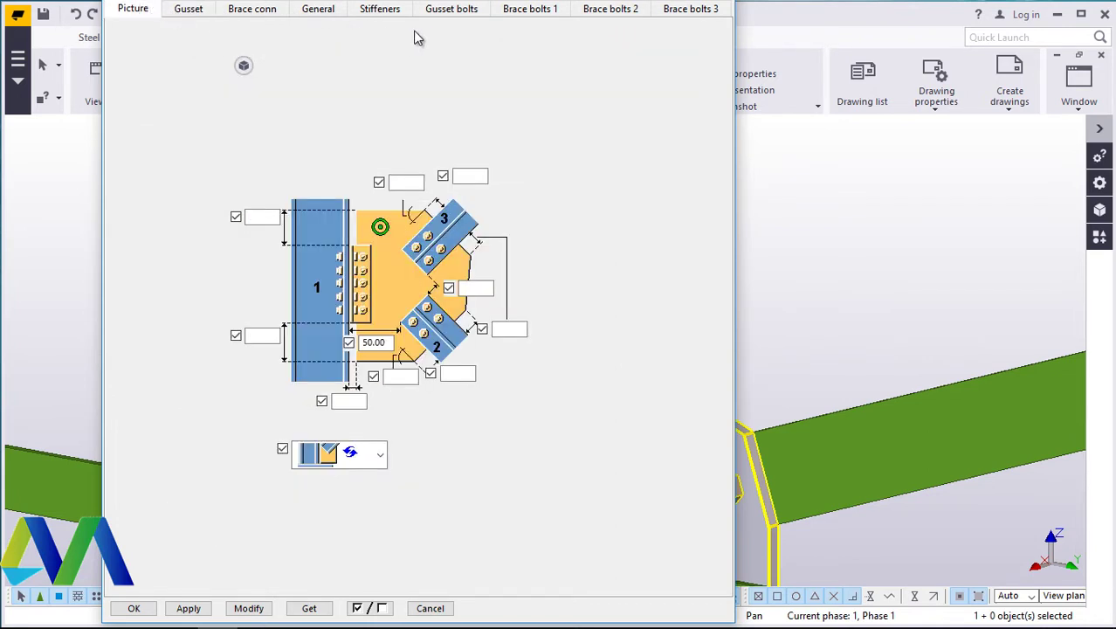
{"action": "left_click", "coordinate": [452, 11]}
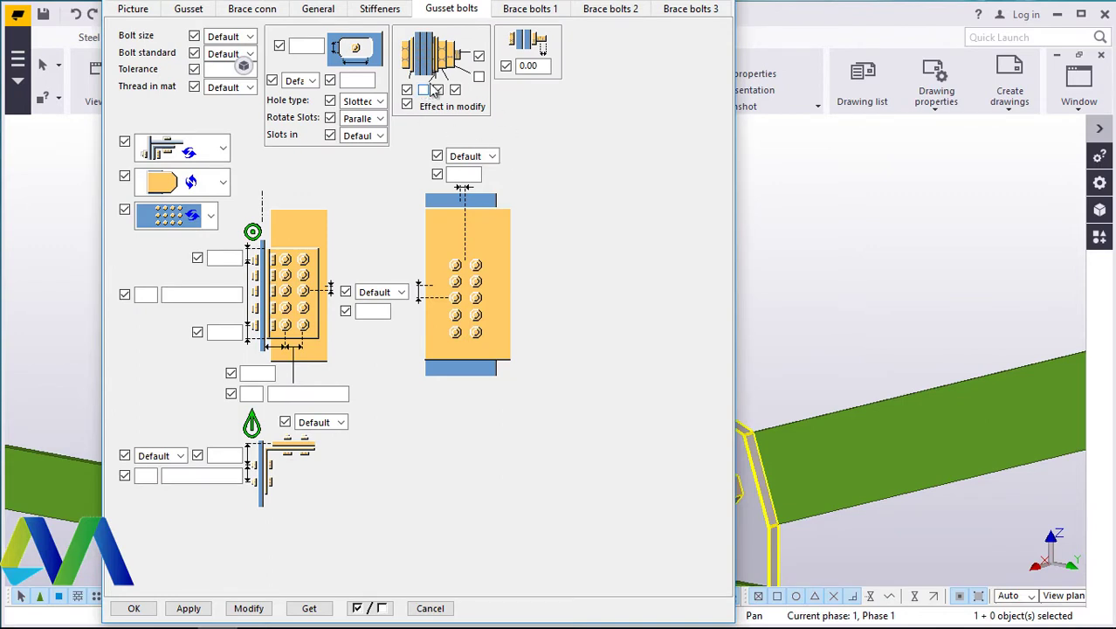
{"action": "left_click", "coordinate": [526, 11]}
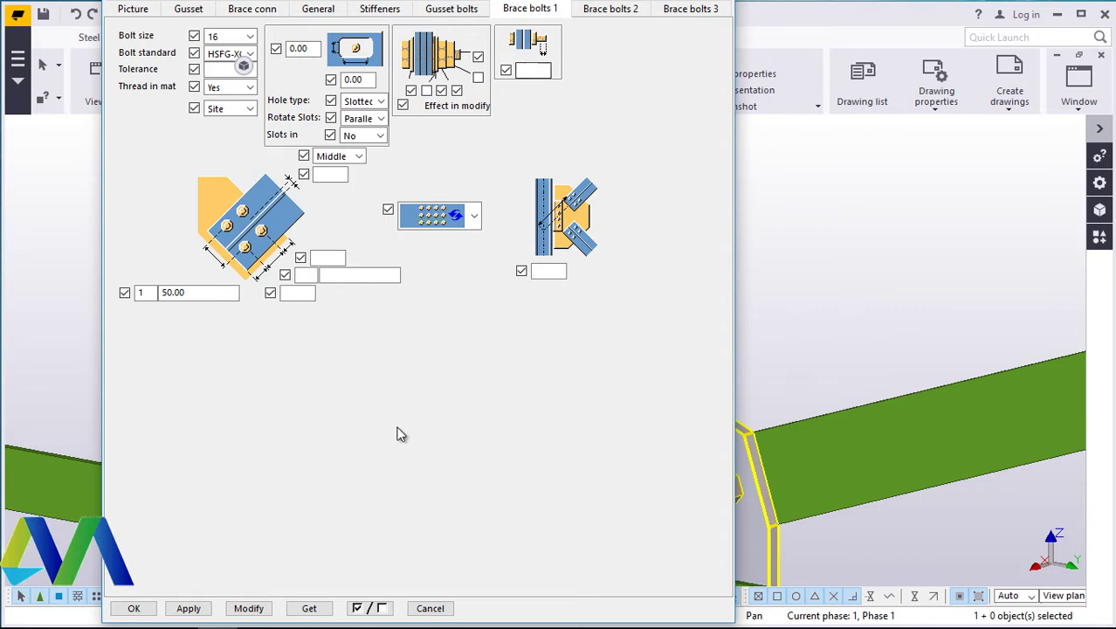
{"action": "left_click", "coordinate": [253, 608]}
{"action": "left_click", "coordinate": [140, 607]}
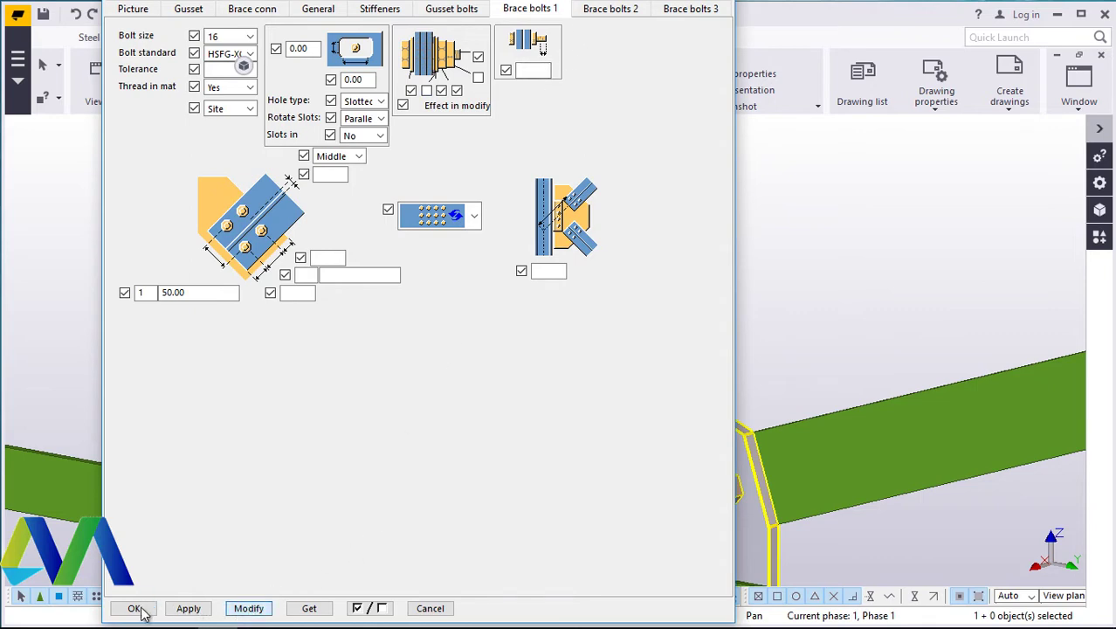
Step: Compare the bolts on the modified gusset and review the first brace's bolt settings in the connection properties
{"action": "scroll", "coordinate": [713, 554], "scroll_direction": "up", "scroll_amount": 5}
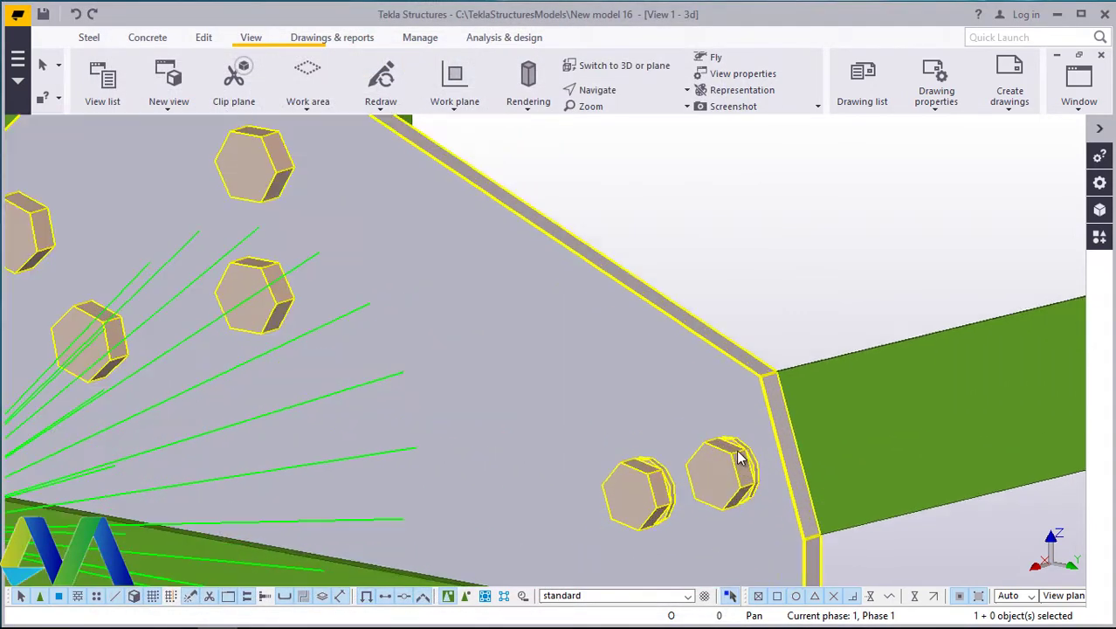
{"action": "scroll", "coordinate": [386, 249], "scroll_direction": "down", "scroll_amount": 4}
{"action": "scroll", "coordinate": [258, 230], "scroll_direction": "up", "scroll_amount": 4}
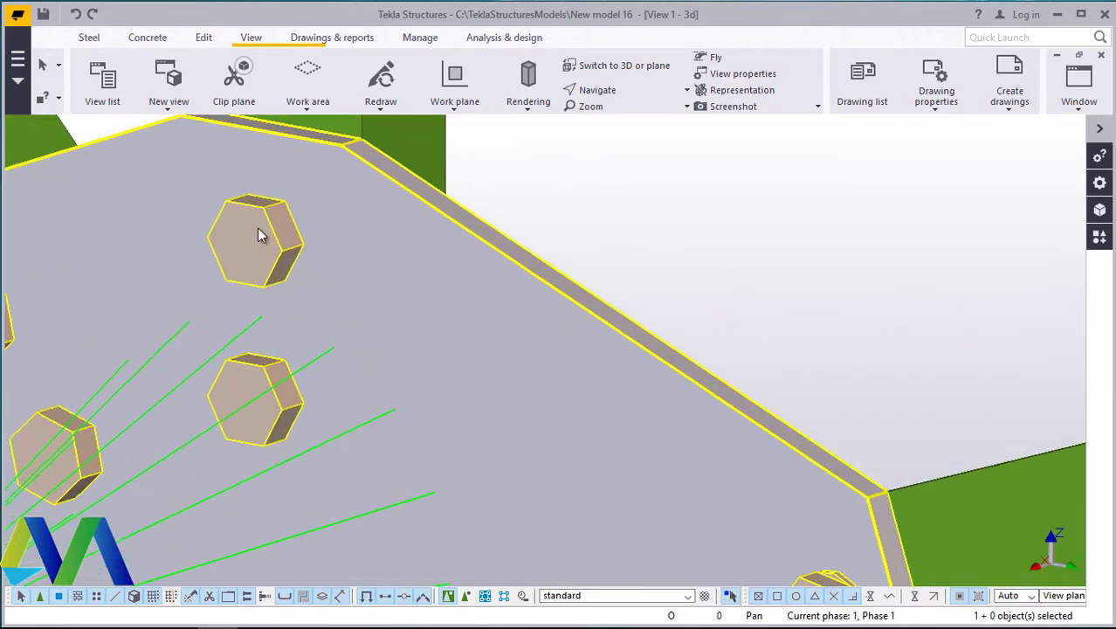
{"action": "double_click", "coordinate": [685, 220]}
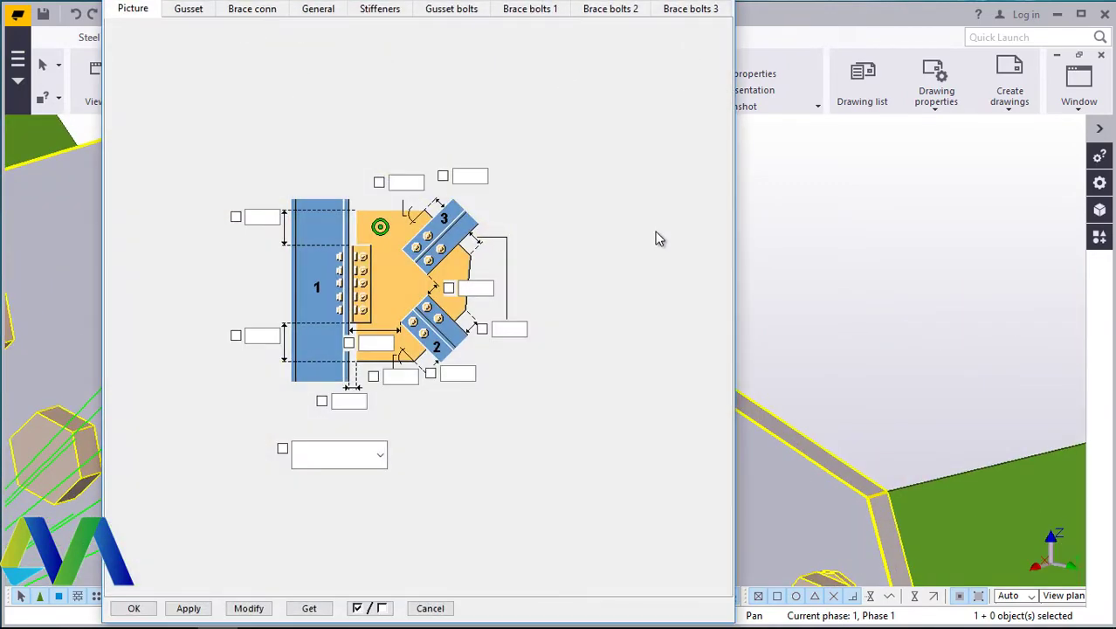
{"action": "left_click", "coordinate": [544, 18]}
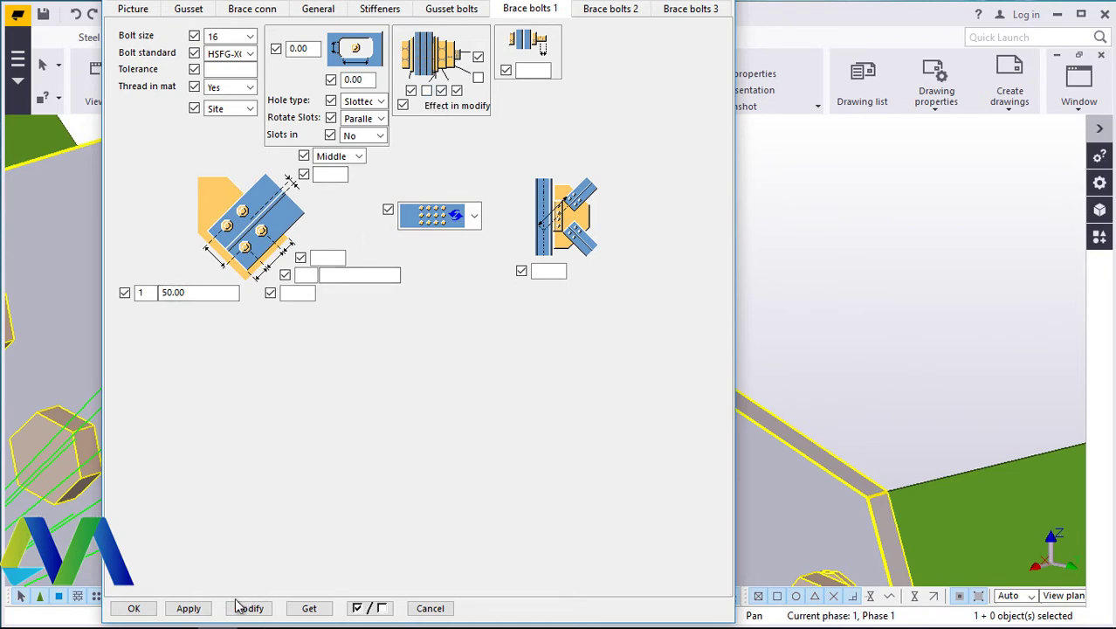
{"action": "left_click", "coordinate": [188, 609]}
{"action": "key", "text": "Escape"}
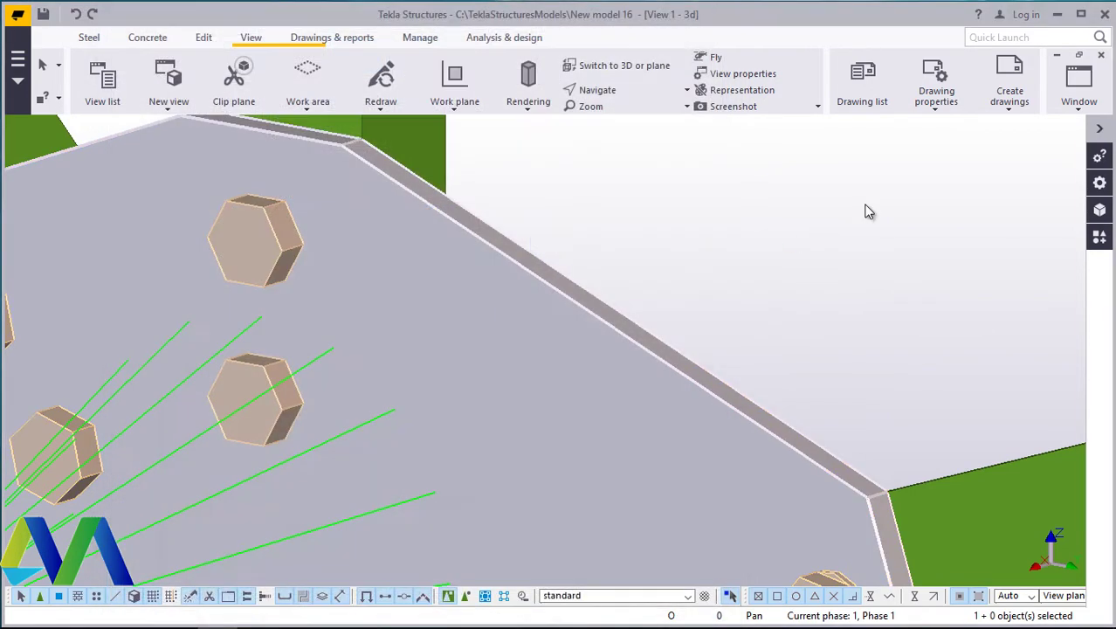
Step: Try to redo the undone copy of the frames
{"action": "scroll", "coordinate": [610, 304], "scroll_direction": "down", "scroll_amount": 5}
{"action": "scroll", "coordinate": [581, 340], "scroll_direction": "down", "scroll_amount": 8}
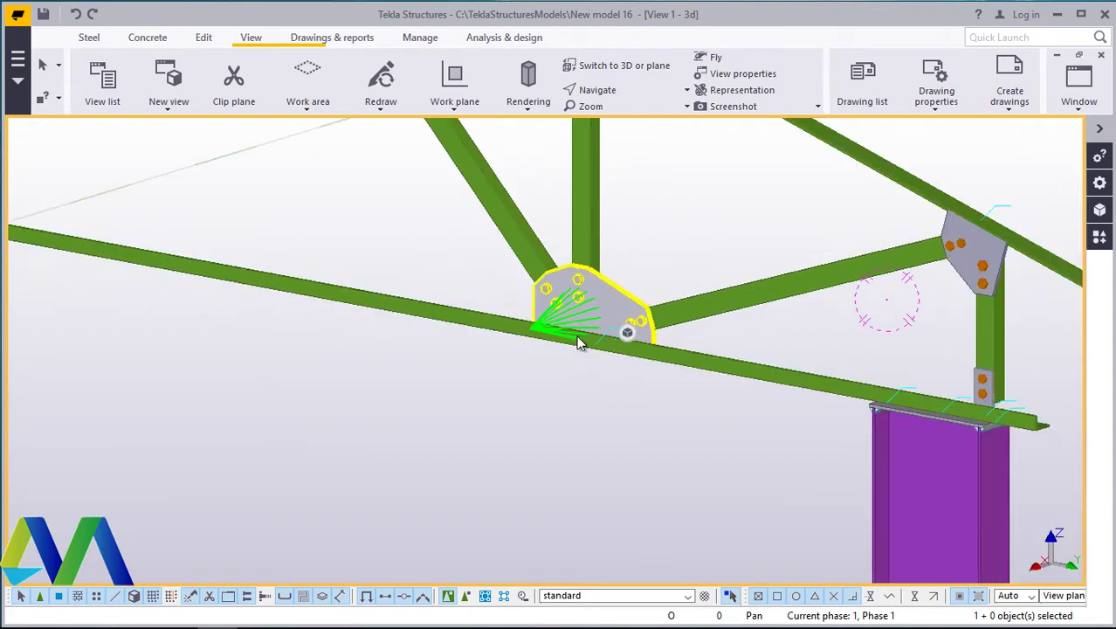
{"action": "scroll", "coordinate": [712, 383], "scroll_direction": "down", "scroll_amount": 2}
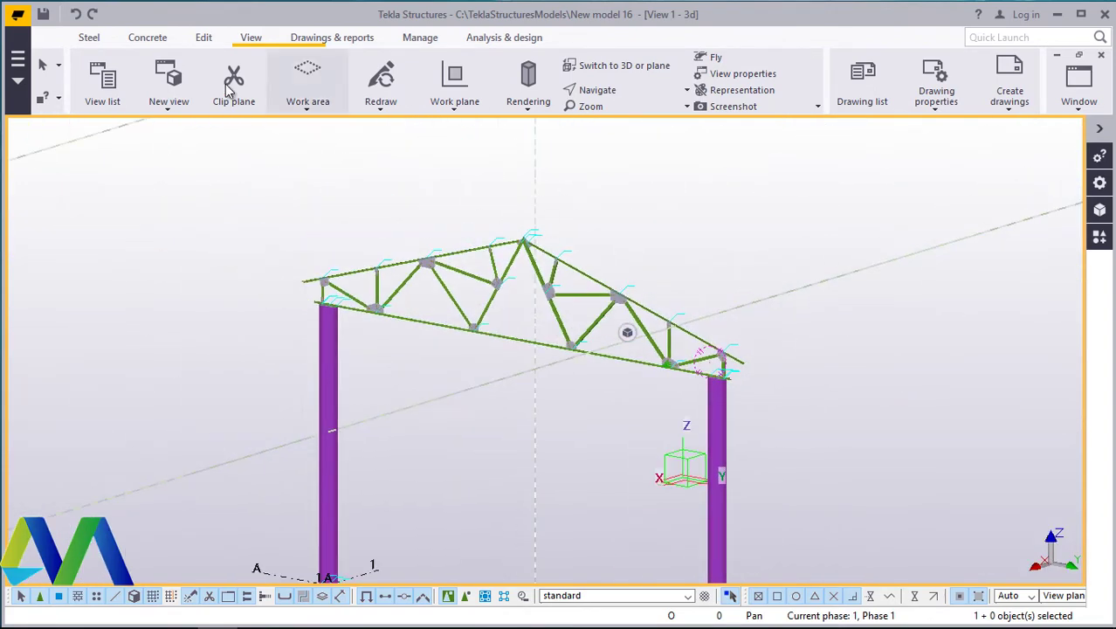
{"action": "left_click", "coordinate": [93, 15]}
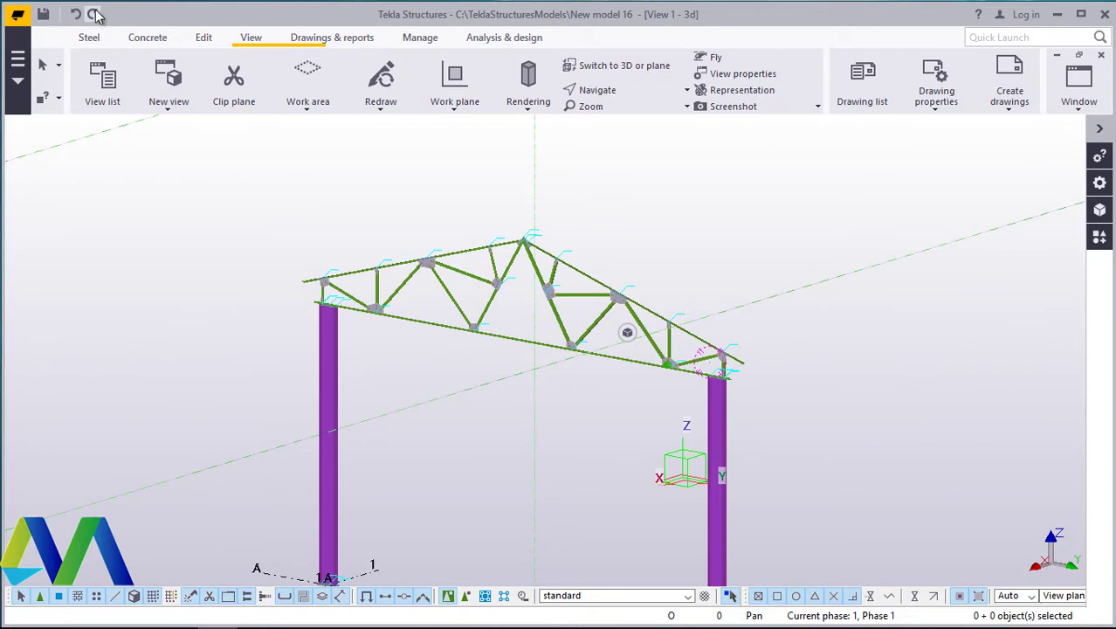
Step: Copy the complete frame on grid line A linearly along the building with dX 6000.00 and 9 copies
{"action": "scroll", "coordinate": [624, 327], "scroll_direction": "down", "scroll_amount": 3}
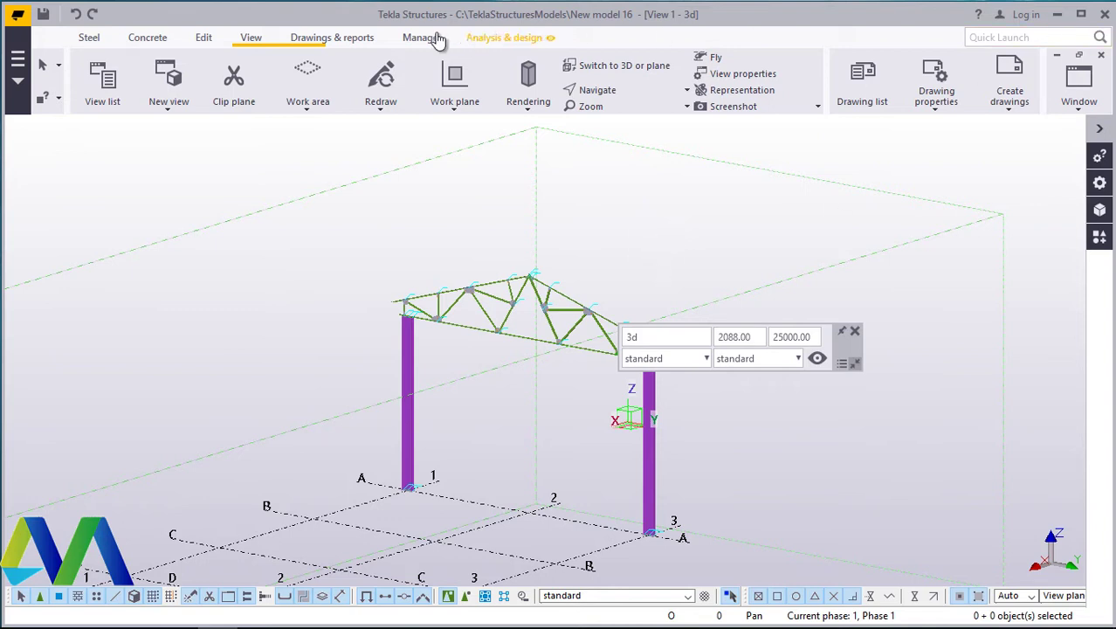
{"action": "left_click", "coordinate": [616, 92]}
{"action": "left_click", "coordinate": [642, 116]}
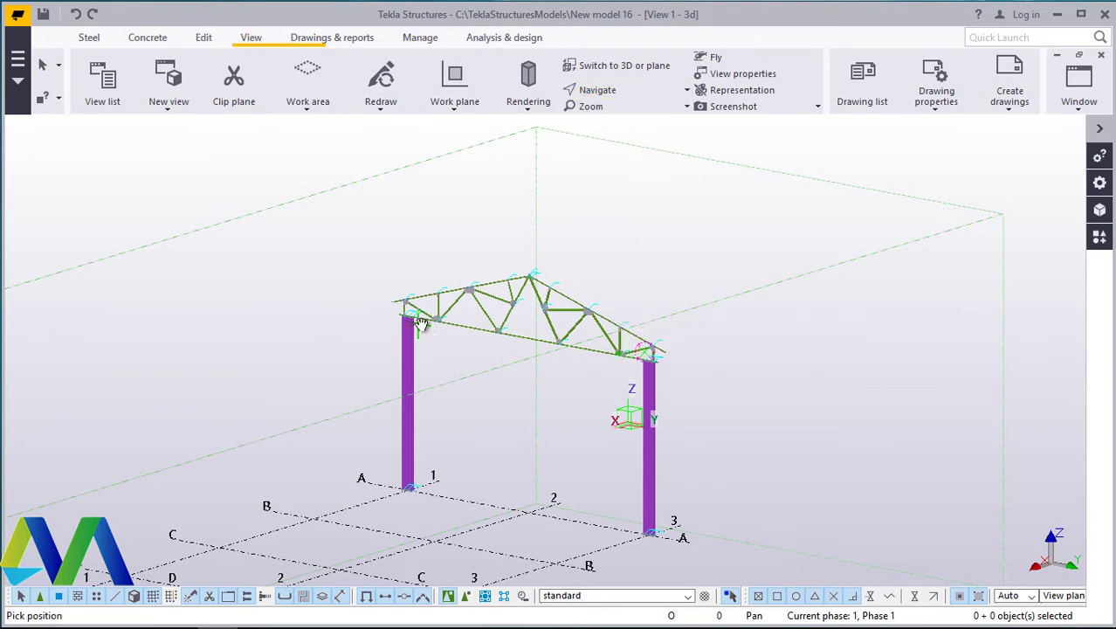
{"action": "left_click_drag", "start_coordinate": [421, 324], "coordinate": [313, 400]}
{"action": "scroll", "coordinate": [208, 417], "scroll_direction": "down", "scroll_amount": 2}
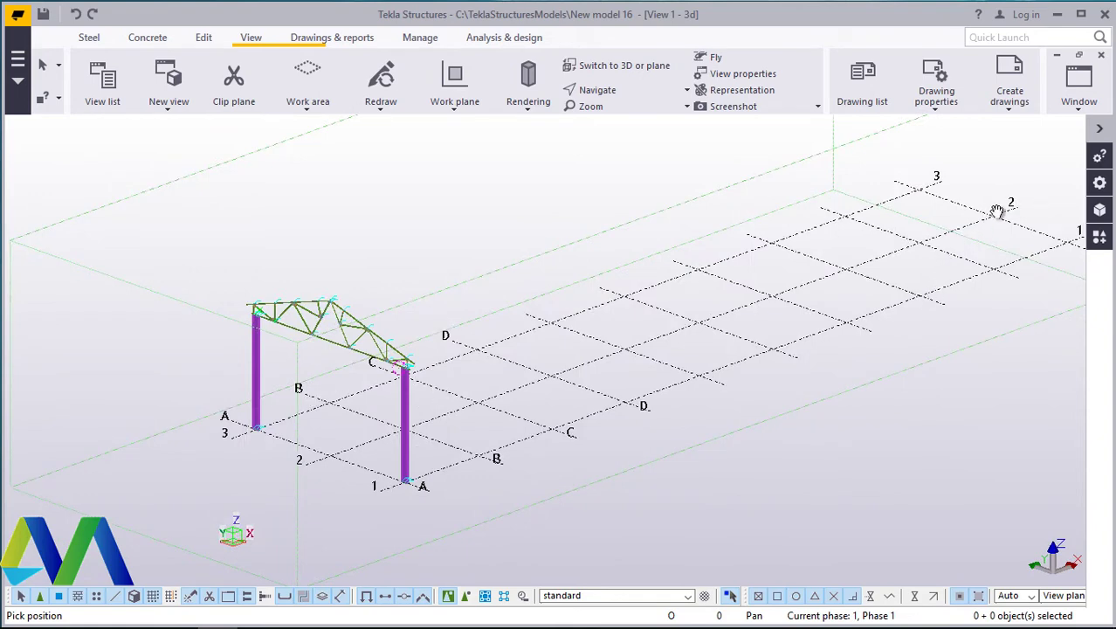
{"action": "right_click", "coordinate": [463, 193]}
{"action": "key", "text": "Escape"}
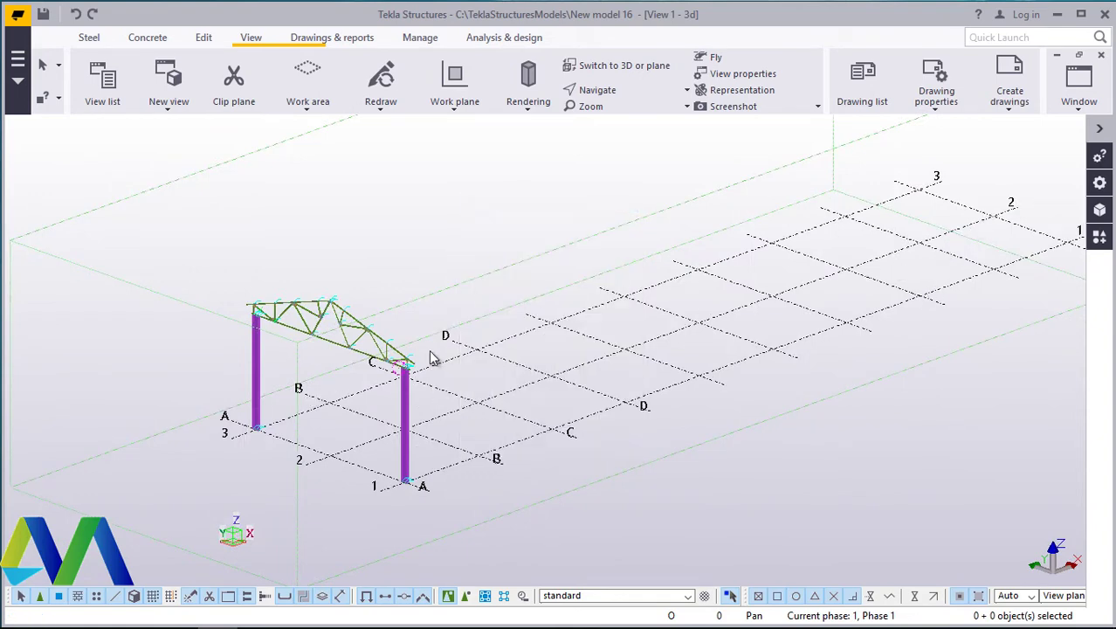
{"action": "left_click_drag", "start_coordinate": [431, 353], "coordinate": [469, 342]}
{"action": "left_click_drag", "start_coordinate": [552, 206], "coordinate": [207, 515]}
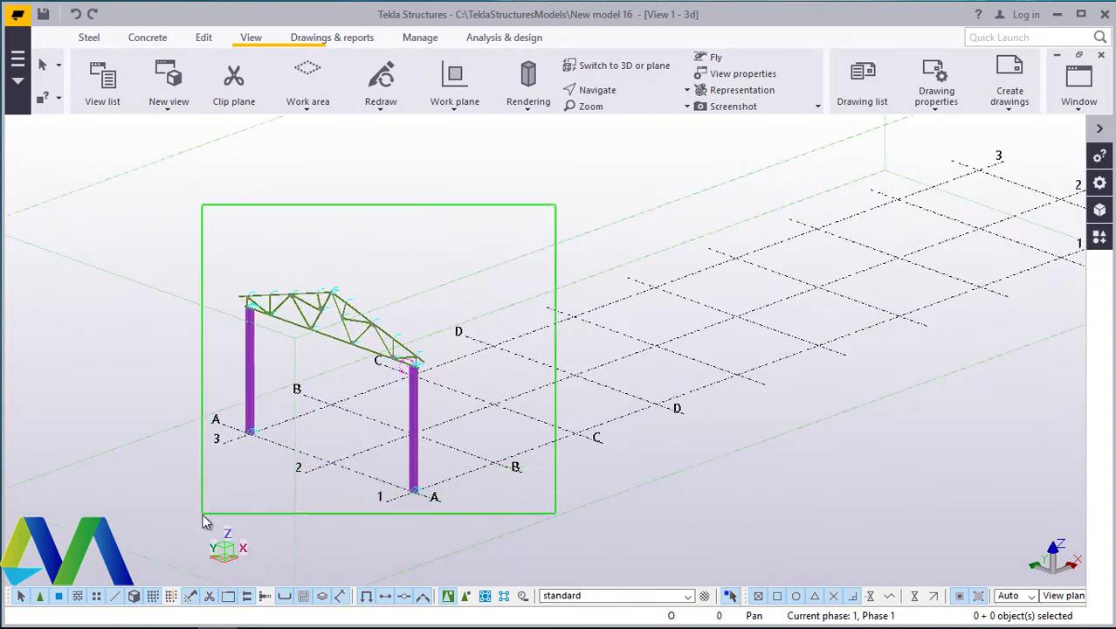
{"action": "right_click", "coordinate": [390, 222]}
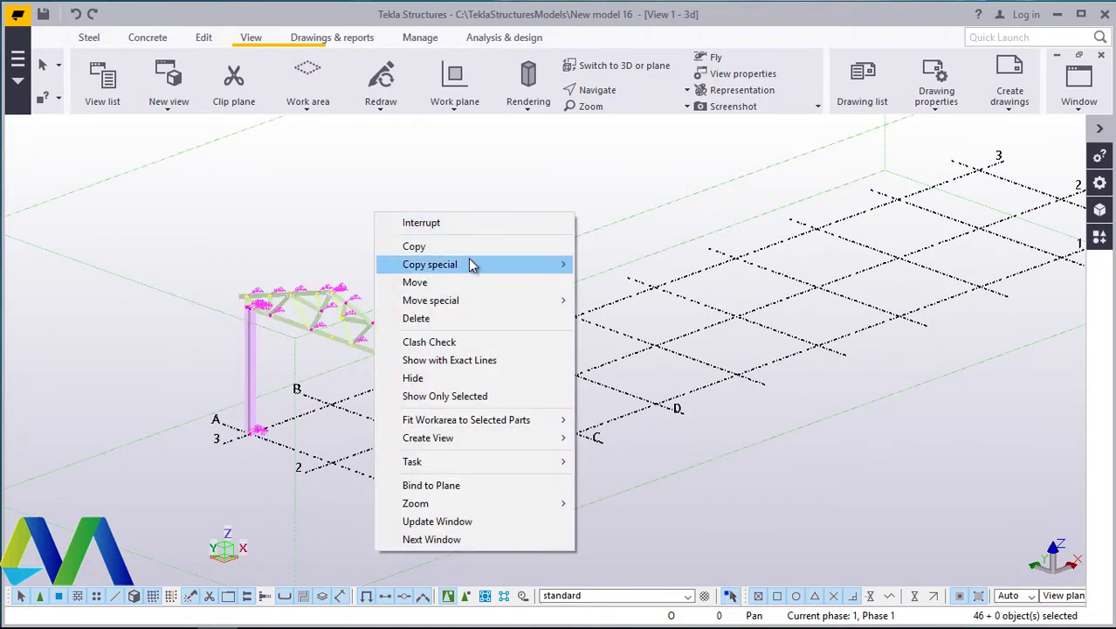
{"action": "mouse_move", "coordinate": [471, 264]}
{"action": "left_click", "coordinate": [616, 263]}
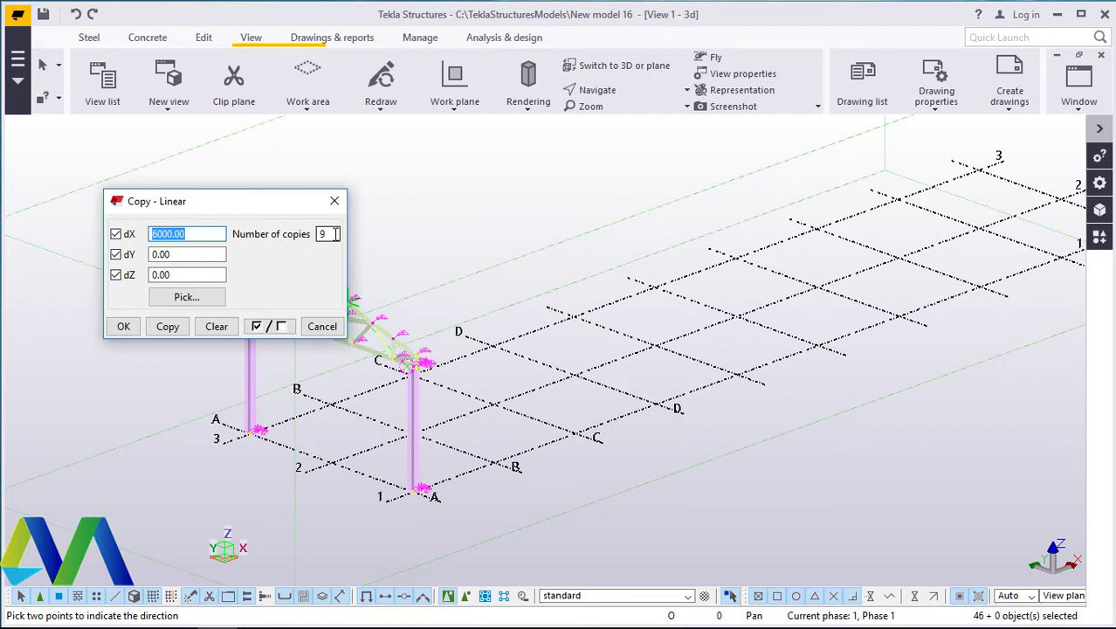
{"action": "left_click", "coordinate": [167, 327]}
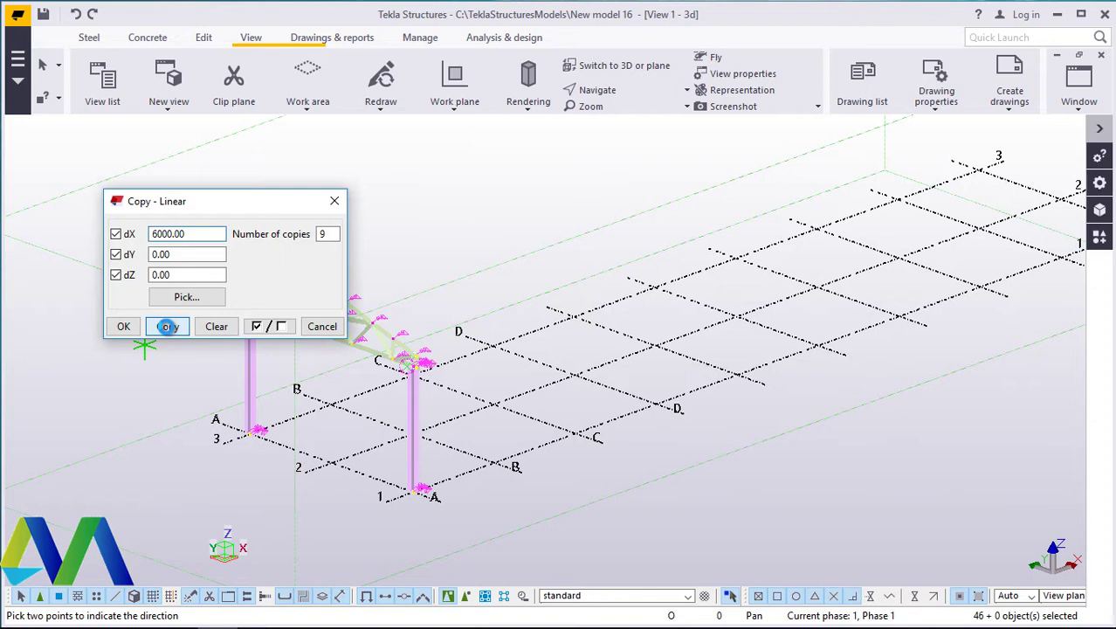
{"action": "left_click", "coordinate": [167, 327]}
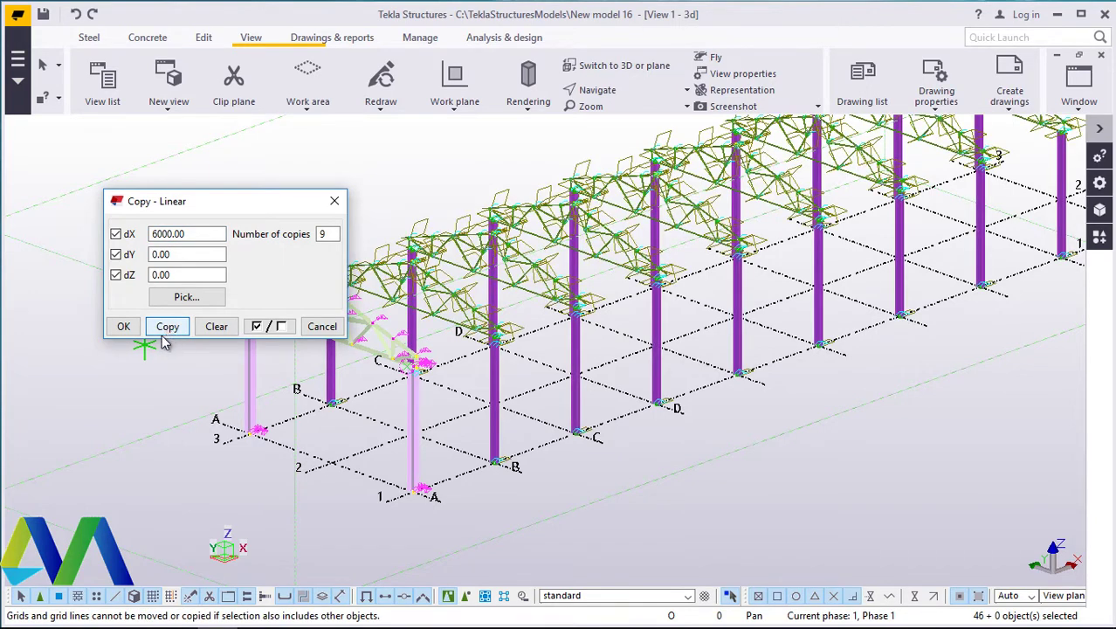
{"action": "left_click", "coordinate": [123, 326]}
{"action": "scroll", "coordinate": [328, 436], "scroll_direction": "down", "scroll_amount": 5}
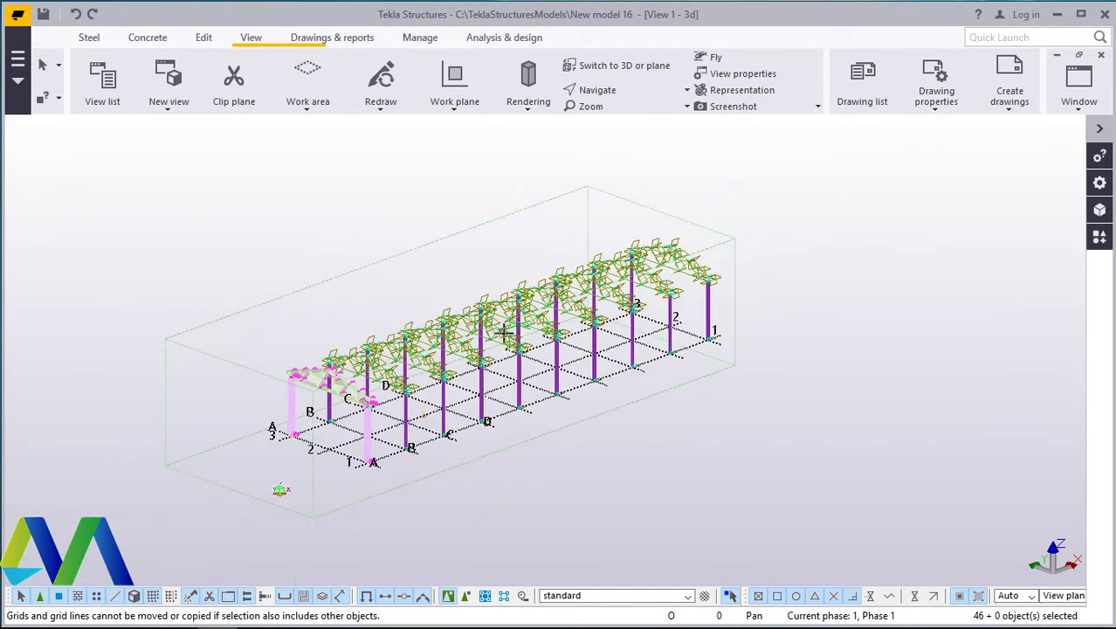
Step: Leave the copy command, deselect the original frame and refresh the view to redraw the copied frames
{"action": "scroll", "coordinate": [504, 330], "scroll_direction": "up", "scroll_amount": 5}
{"action": "right_click", "coordinate": [499, 200]}
{"action": "left_click", "coordinate": [535, 206]}
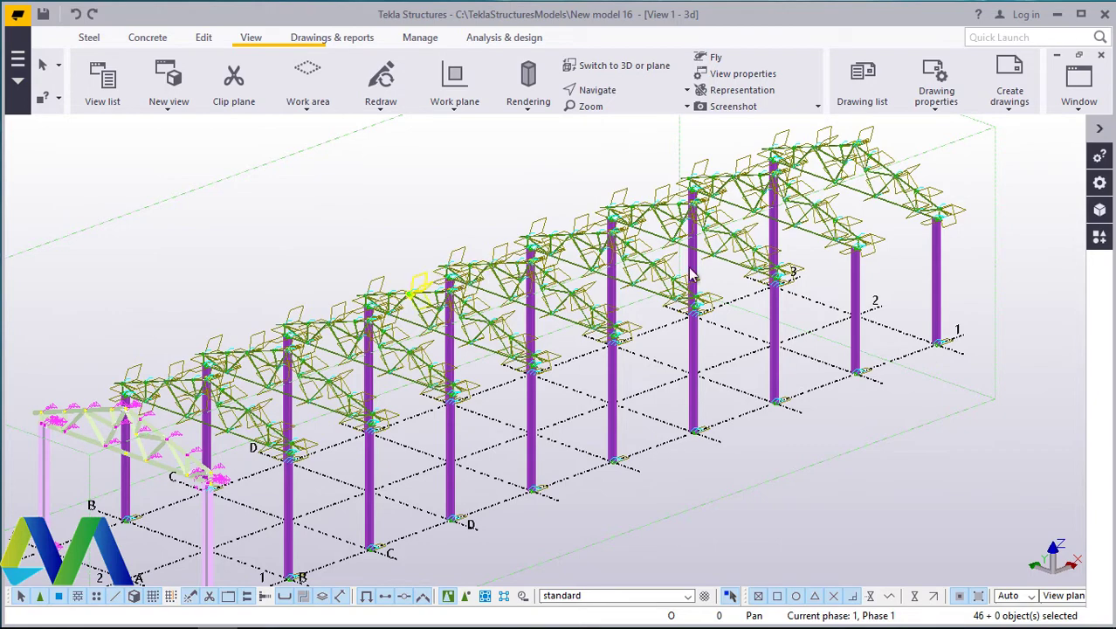
{"action": "right_click", "coordinate": [352, 192]}
{"action": "left_click", "coordinate": [347, 207]}
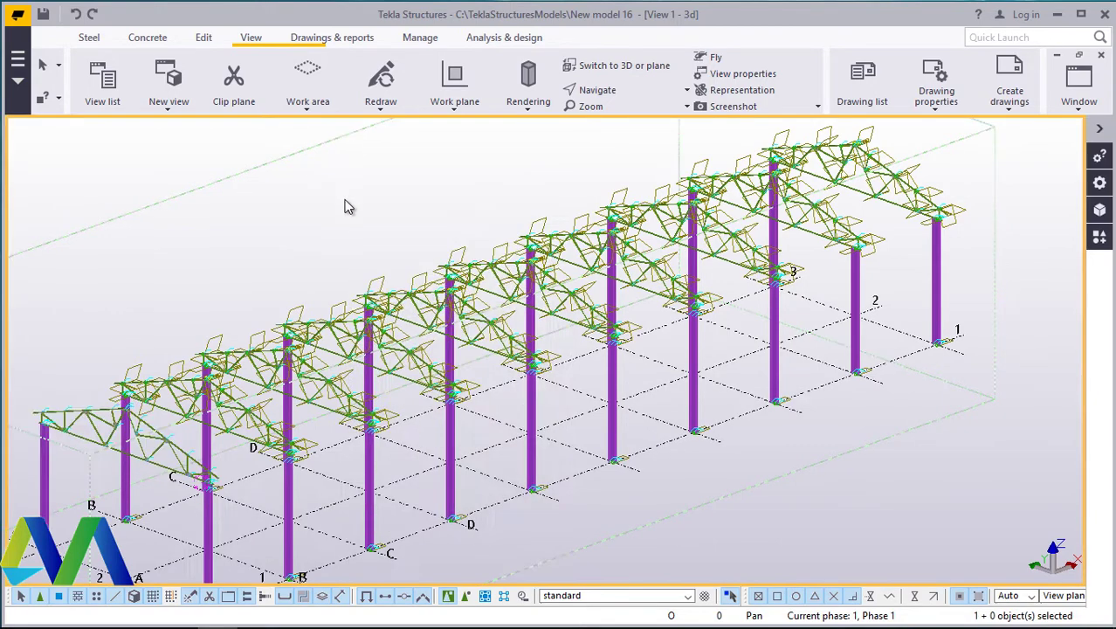
{"action": "right_click", "coordinate": [320, 193]}
{"action": "left_click", "coordinate": [393, 293]}
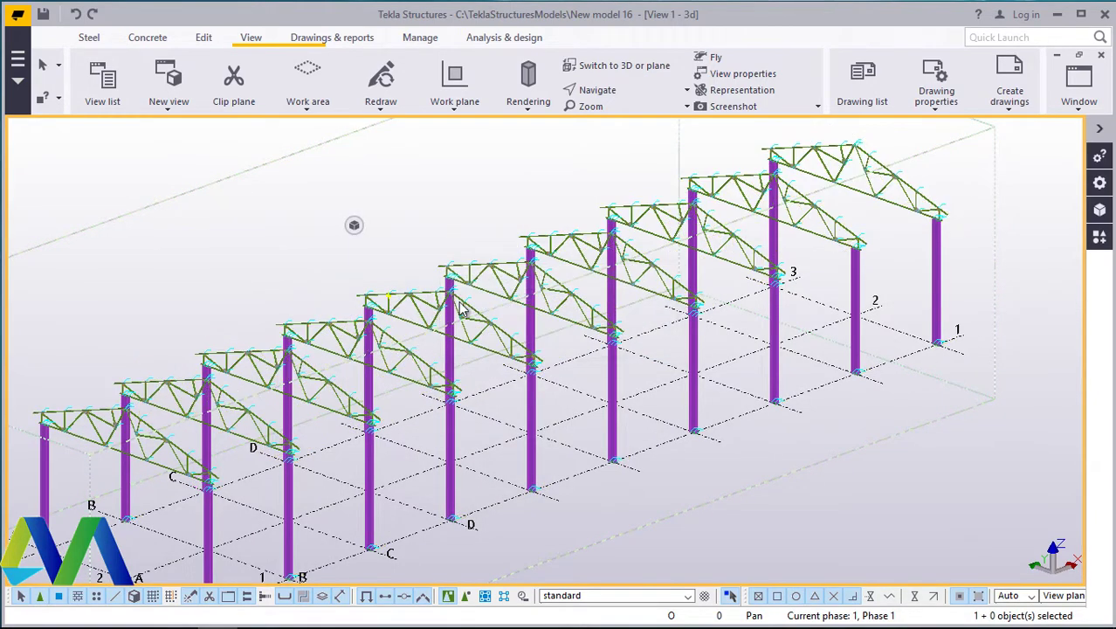
Step: Examine the row of copied frames and the gusset connections on the trusses at close range
{"action": "scroll", "coordinate": [730, 386], "scroll_direction": "down", "scroll_amount": 3}
{"action": "scroll", "coordinate": [196, 416], "scroll_direction": "up", "scroll_amount": 4}
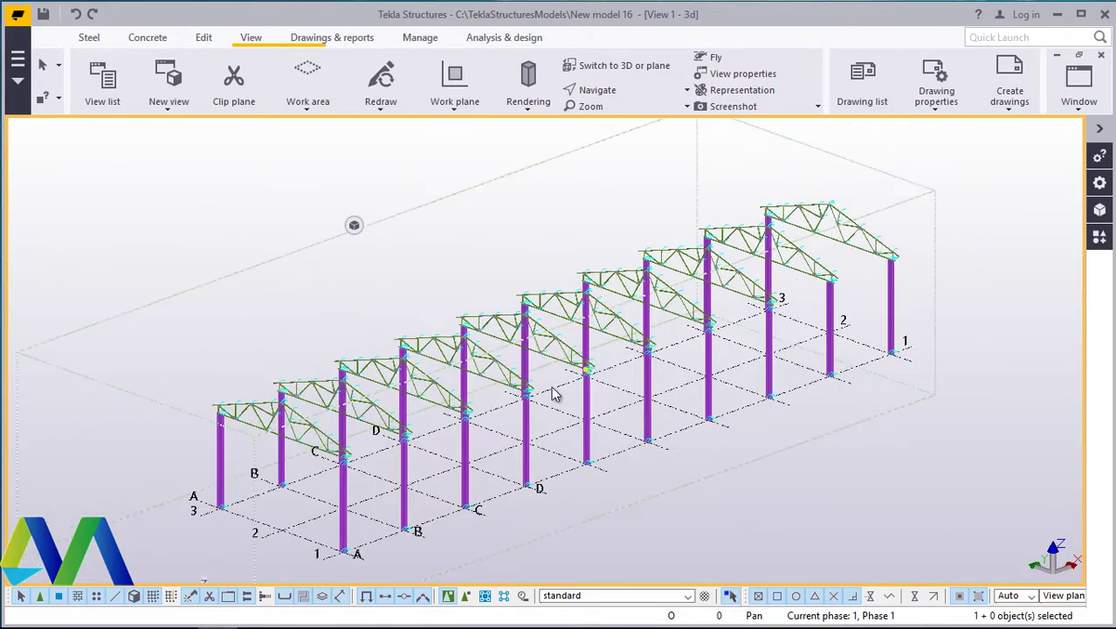
{"action": "scroll", "coordinate": [194, 414], "scroll_direction": "up", "scroll_amount": 2}
{"action": "scroll", "coordinate": [377, 393], "scroll_direction": "down", "scroll_amount": 3}
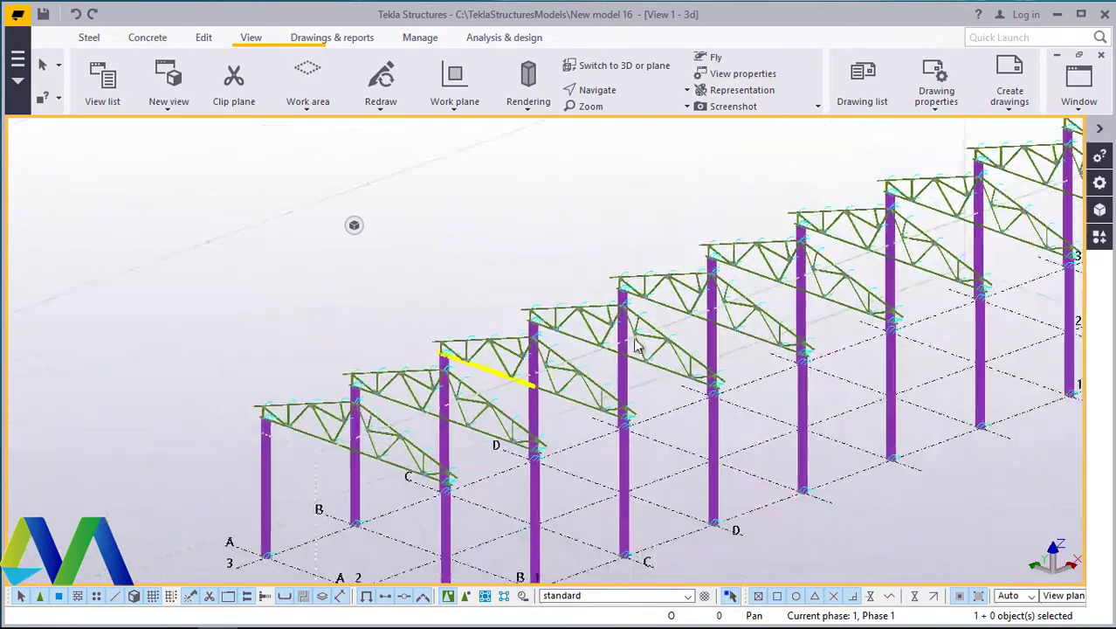
{"action": "left_click", "coordinate": [637, 94]}
{"action": "left_click", "coordinate": [636, 117]}
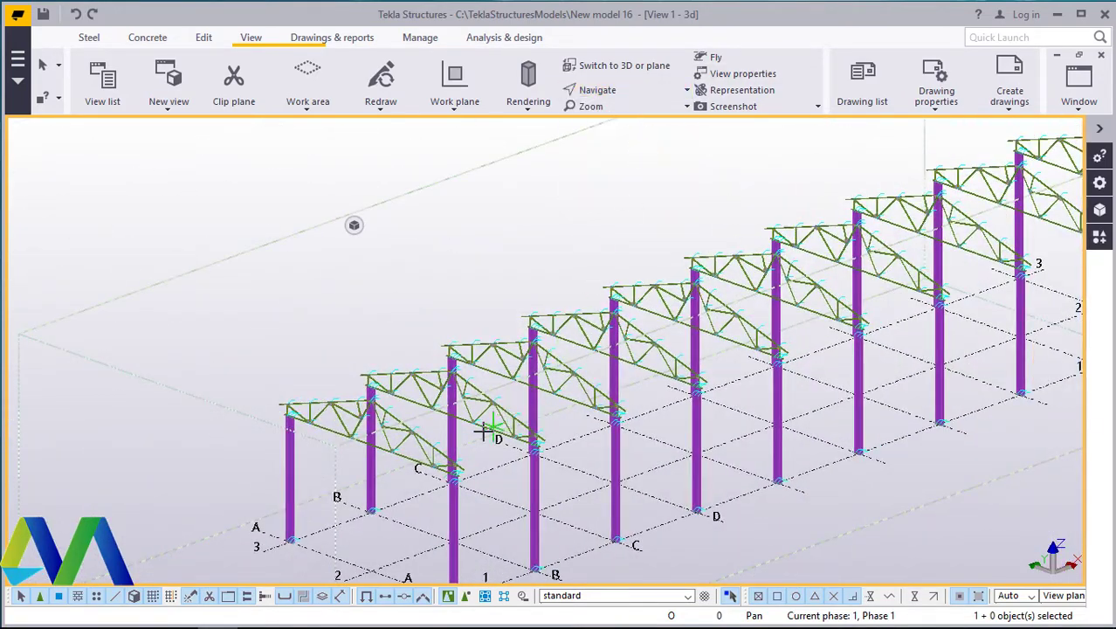
{"action": "left_click_drag", "start_coordinate": [489, 435], "coordinate": [444, 444]}
{"action": "scroll", "coordinate": [436, 438], "scroll_direction": "up", "scroll_amount": 4}
{"action": "scroll", "coordinate": [322, 382], "scroll_direction": "up", "scroll_amount": 4}
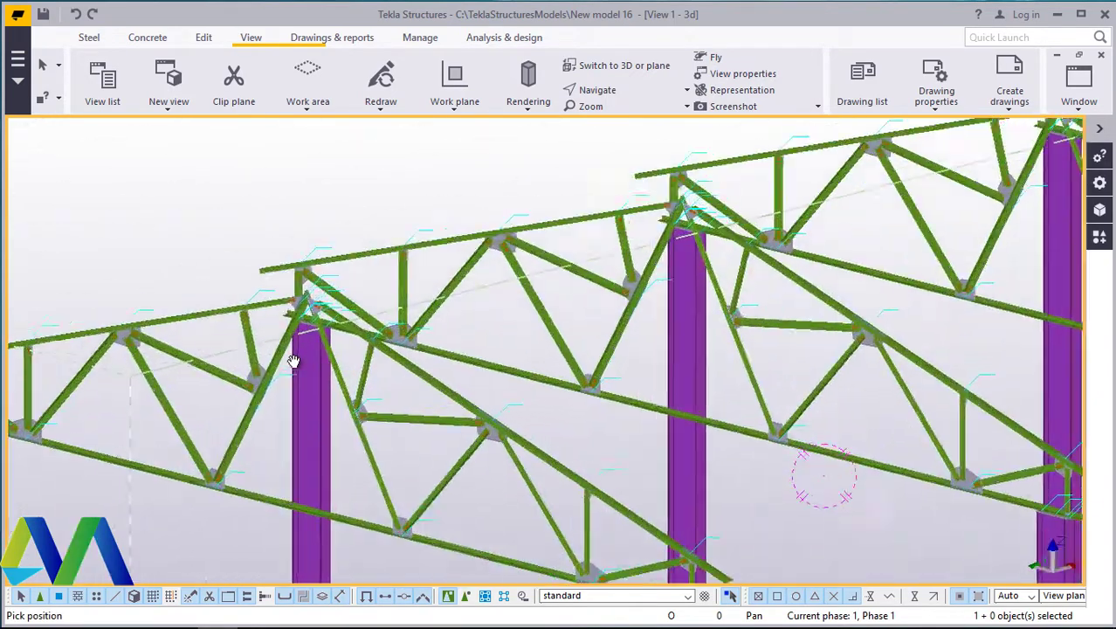
Step: Inspect the eave end of the truss near grid line B, where its chords meet the column
{"action": "scroll", "coordinate": [310, 317], "scroll_direction": "down", "scroll_amount": 1}
{"action": "scroll", "coordinate": [313, 309], "scroll_direction": "down", "scroll_amount": 4}
{"action": "left_click_drag", "start_coordinate": [522, 349], "coordinate": [469, 402]}
{"action": "scroll", "coordinate": [440, 338], "scroll_direction": "down", "scroll_amount": 5}
{"action": "middle_click_drag", "start_coordinate": [457, 414], "coordinate": [461, 394], "text": "ctrl"}
{"action": "scroll", "coordinate": [444, 433], "scroll_direction": "up", "scroll_amount": 5}
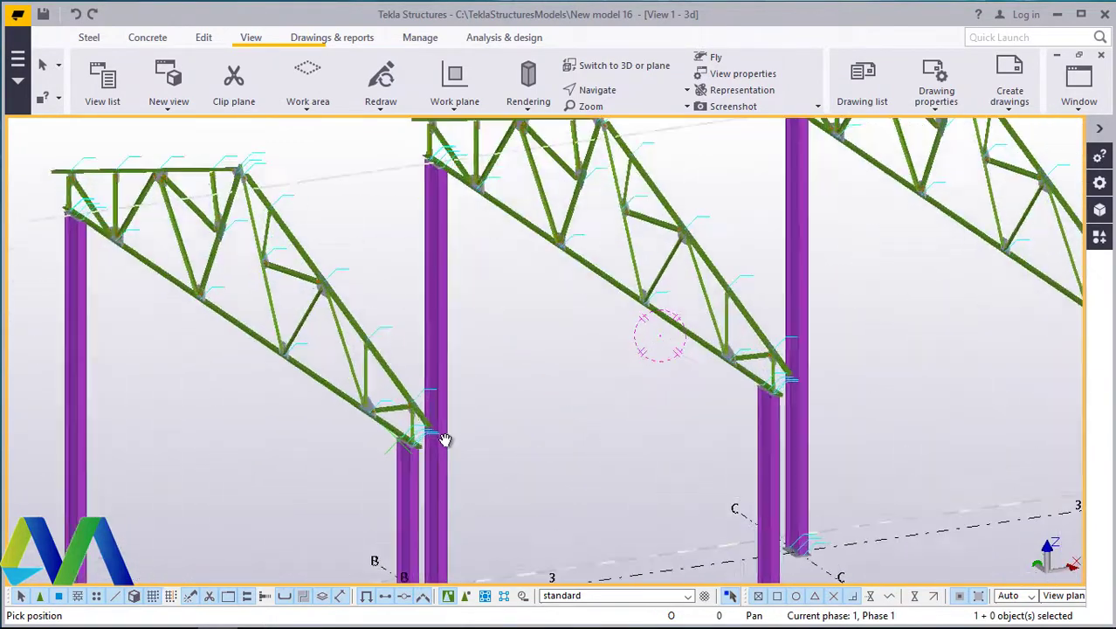
{"action": "scroll", "coordinate": [443, 412], "scroll_direction": "up", "scroll_amount": 1}
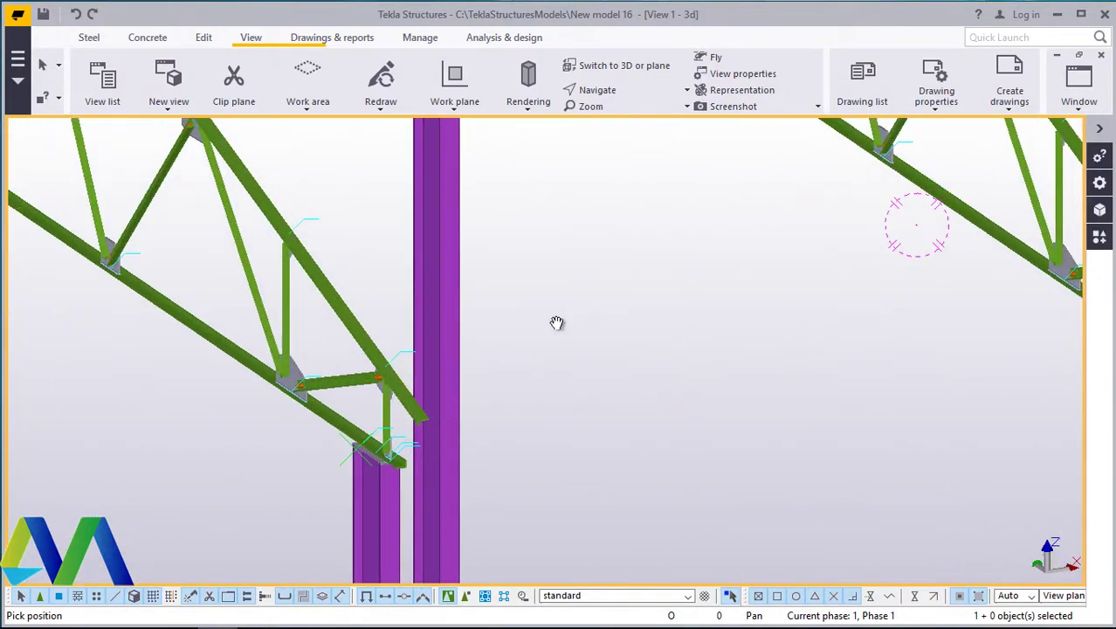
{"action": "right_click", "coordinate": [610, 258]}
{"action": "left_click", "coordinate": [651, 272]}
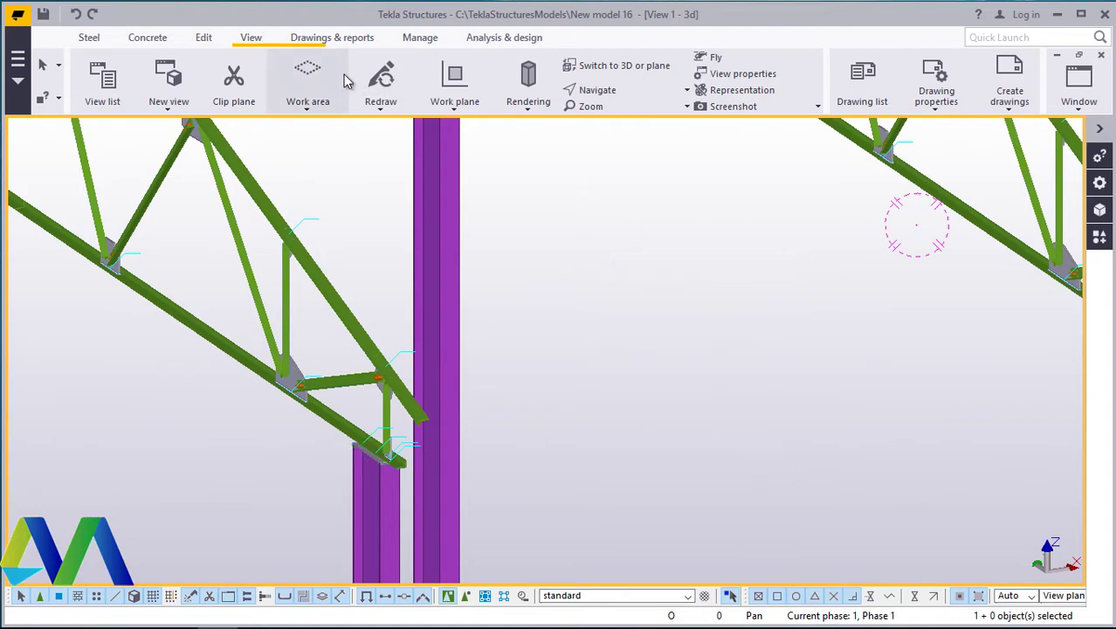
Step: Set the work plane with the Work plane tool on the eave end of the truss near grid line B
{"action": "left_click", "coordinate": [251, 40]}
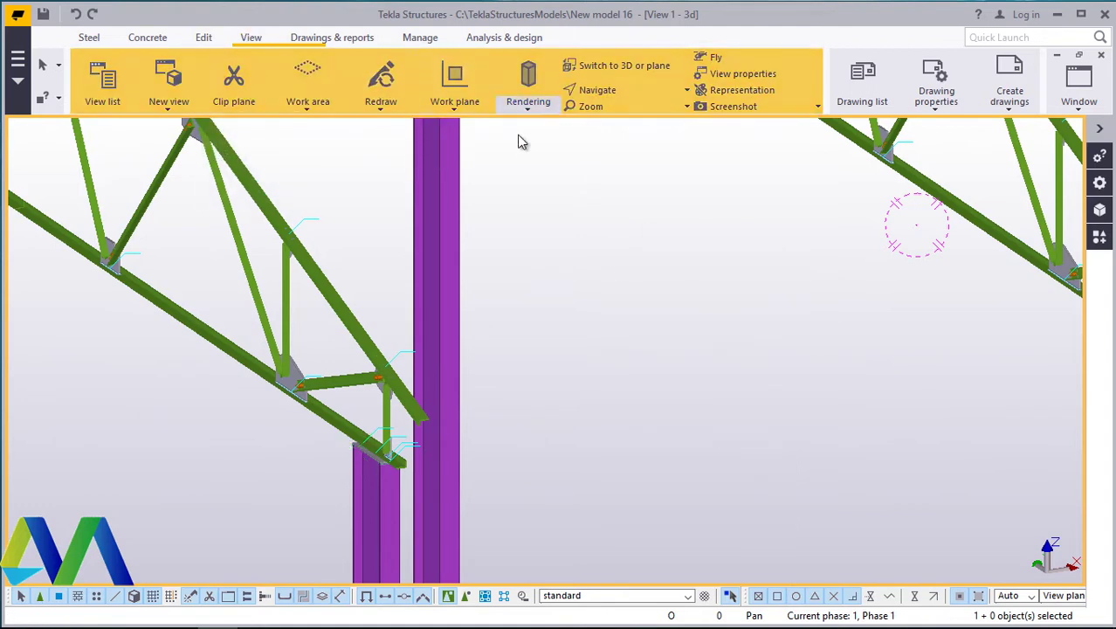
{"action": "left_click", "coordinate": [463, 118]}
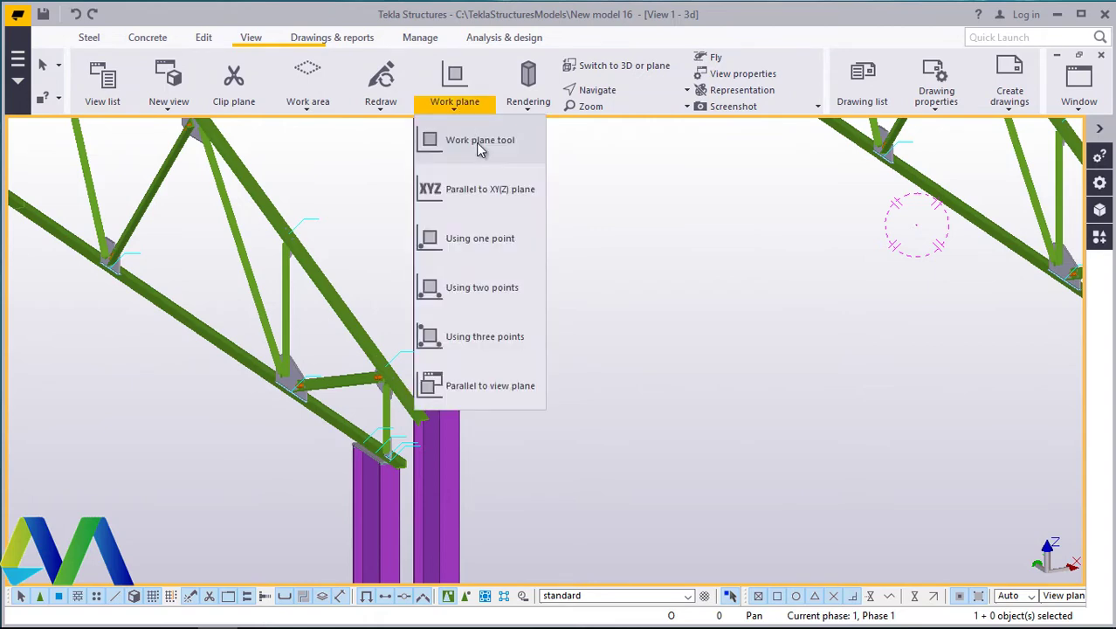
{"action": "left_click", "coordinate": [476, 143]}
{"action": "scroll", "coordinate": [340, 303], "scroll_direction": "up", "scroll_amount": 2}
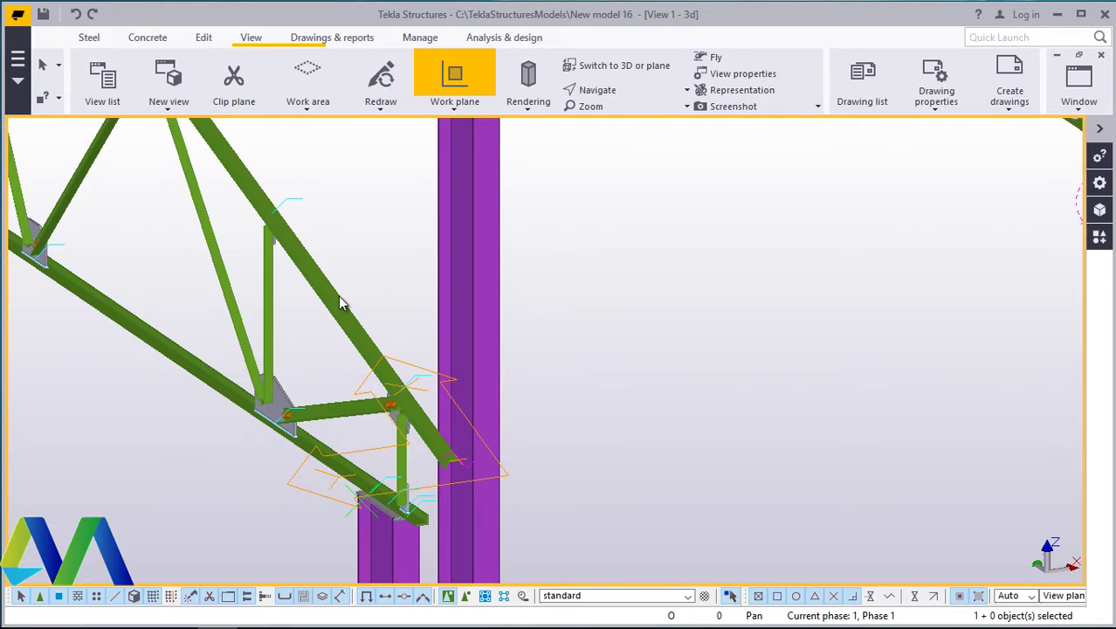
{"action": "right_click", "coordinate": [402, 238]}
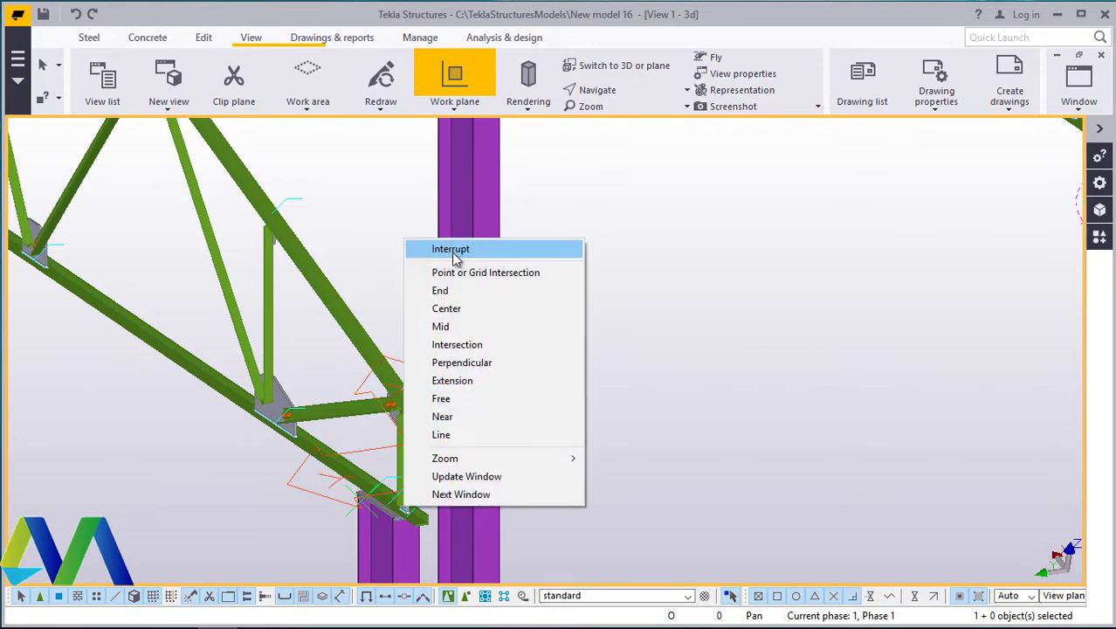
{"action": "left_click", "coordinate": [438, 244]}
{"action": "scroll", "coordinate": [423, 404], "scroll_direction": "down", "scroll_amount": 5}
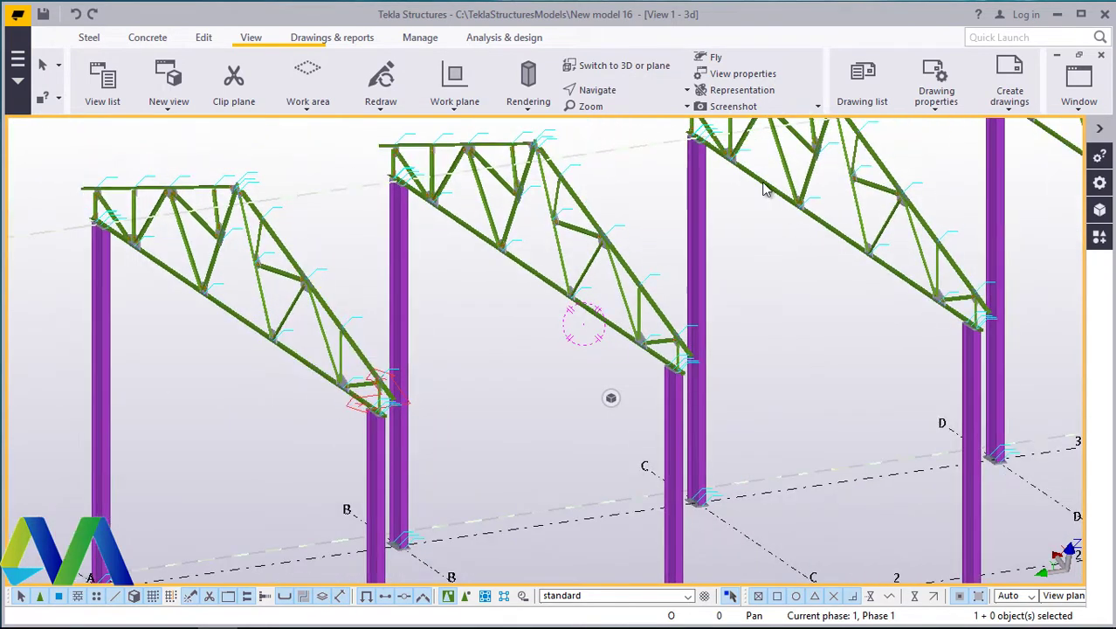
Step: Examine the new work plane and the truss end connections from another angle around the eave
{"action": "left_click", "coordinate": [612, 90]}
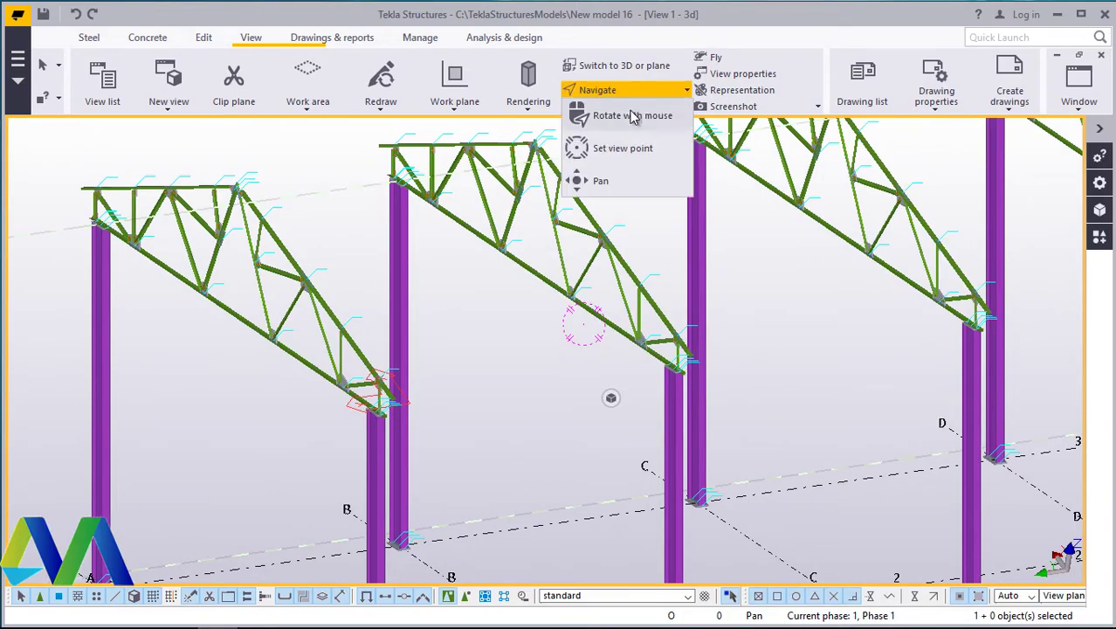
{"action": "left_click", "coordinate": [634, 116]}
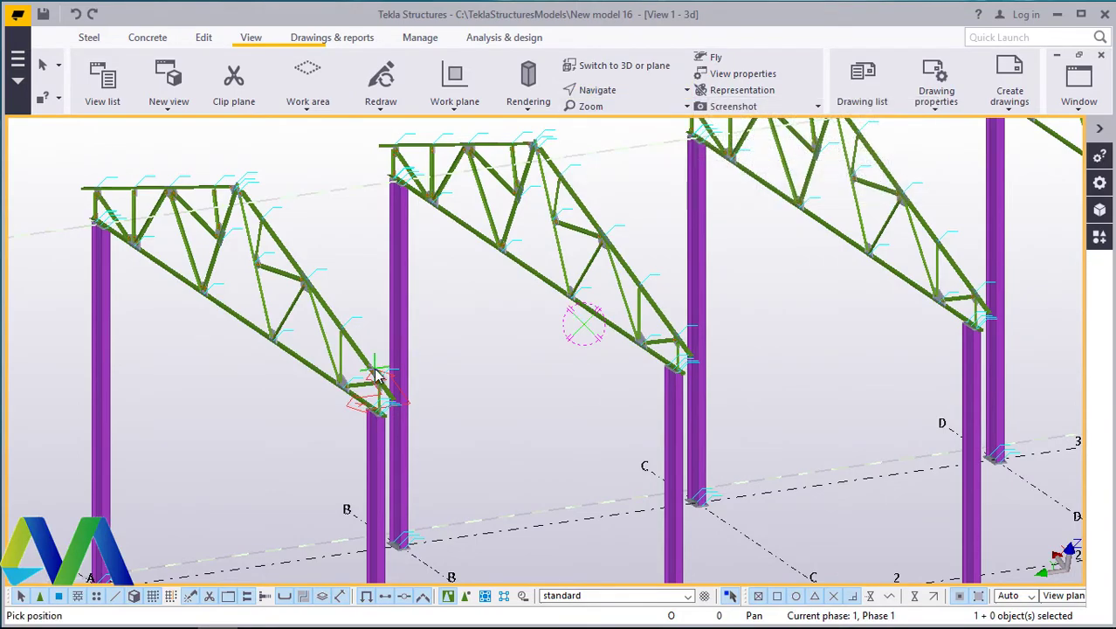
{"action": "mouse_move", "coordinate": [385, 370]}
{"action": "left_mouse_down"}
{"action": "mouse_move", "coordinate": [599, 331]}
{"action": "mouse_move", "coordinate": [489, 358]}
{"action": "mouse_move", "coordinate": [367, 367]}
{"action": "mouse_move", "coordinate": [289, 333]}
{"action": "mouse_move", "coordinate": [406, 350]}
{"action": "mouse_move", "coordinate": [444, 394]}
{"action": "mouse_move", "coordinate": [354, 398]}
{"action": "mouse_move", "coordinate": [539, 266]}
{"action": "left_mouse_up"}
{"action": "right_click", "coordinate": [539, 267]}
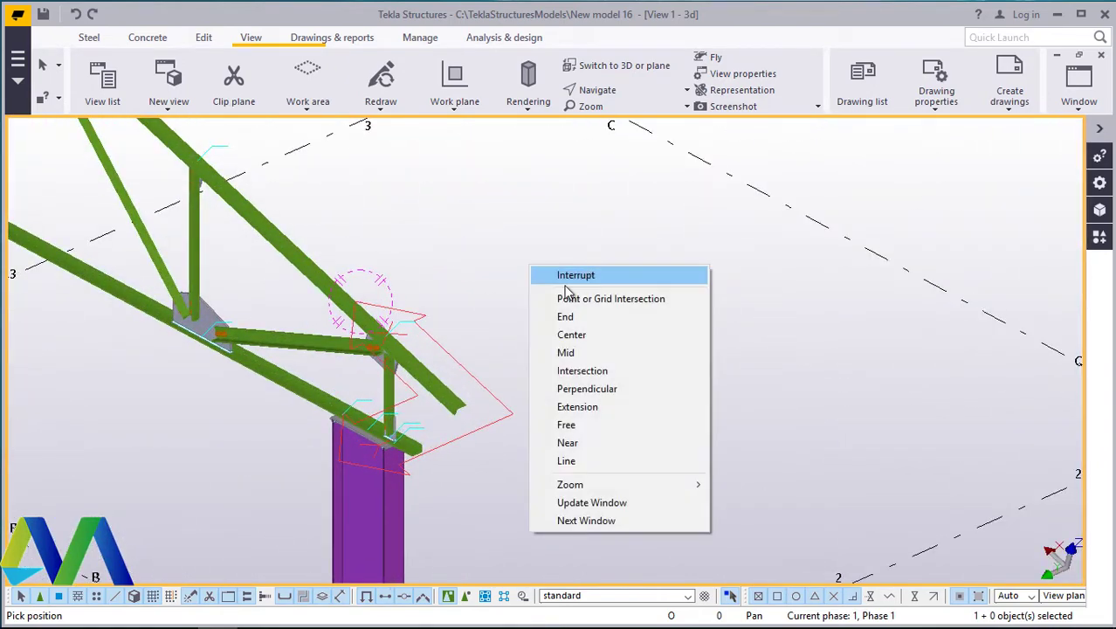
{"action": "left_click", "coordinate": [553, 275]}
{"action": "scroll", "coordinate": [393, 367], "scroll_direction": "up", "scroll_amount": 2}
{"action": "scroll", "coordinate": [418, 405], "scroll_direction": "down", "scroll_amount": 8}
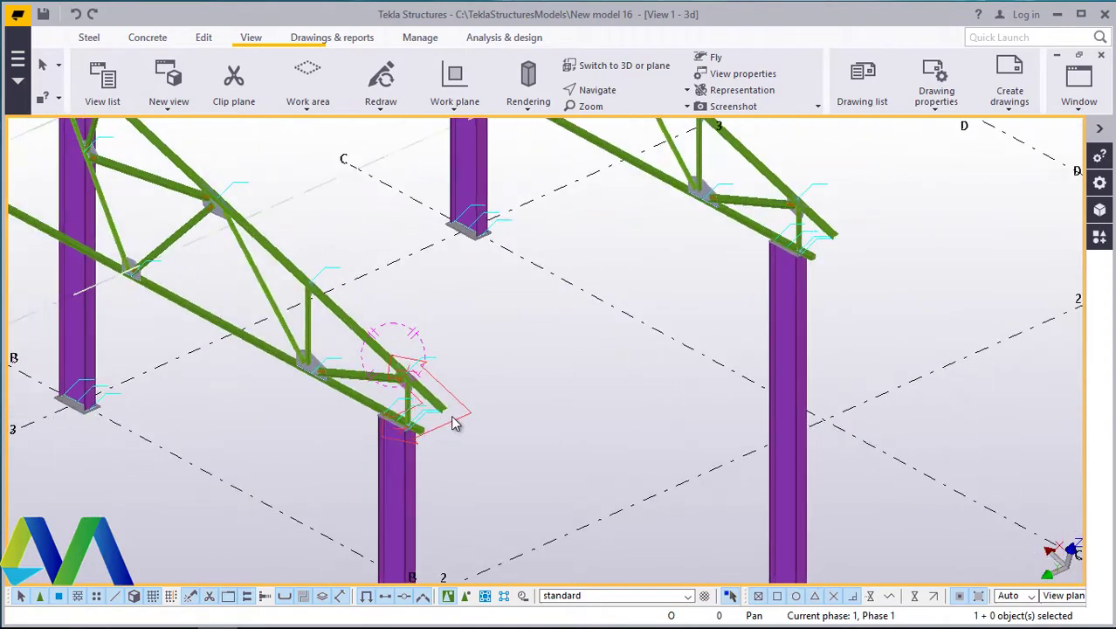
Step: Review the copied frames along the grid and inspect the upper chord and gusset plate of a truss up close
{"action": "scroll", "coordinate": [587, 372], "scroll_direction": "up", "scroll_amount": 4}
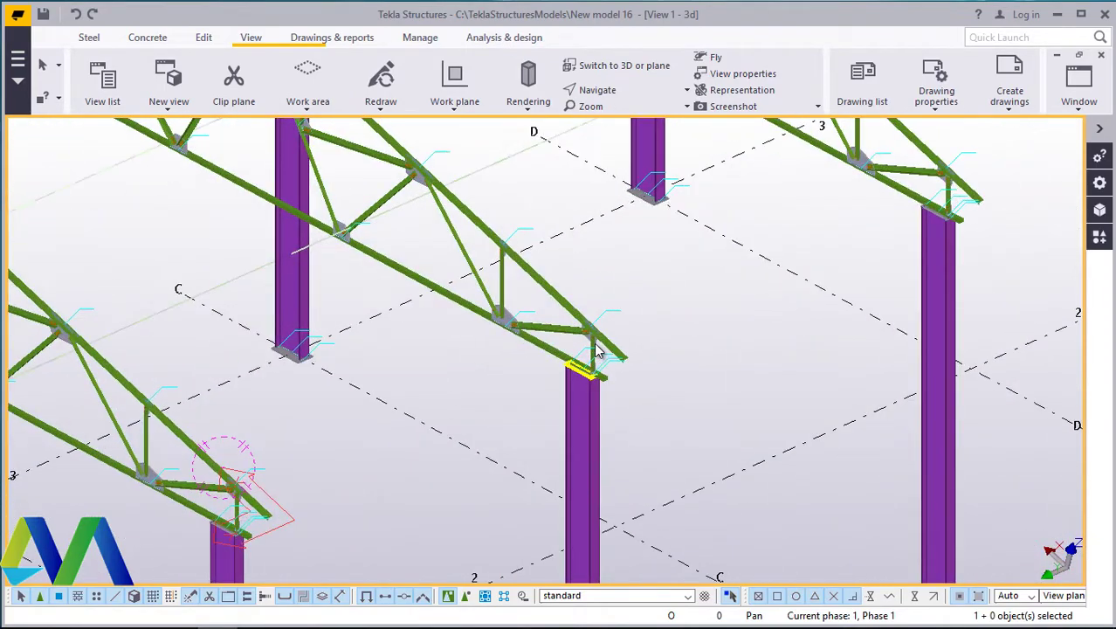
{"action": "scroll", "coordinate": [640, 387], "scroll_direction": "down", "scroll_amount": 4}
{"action": "scroll", "coordinate": [406, 299], "scroll_direction": "up", "scroll_amount": 7}
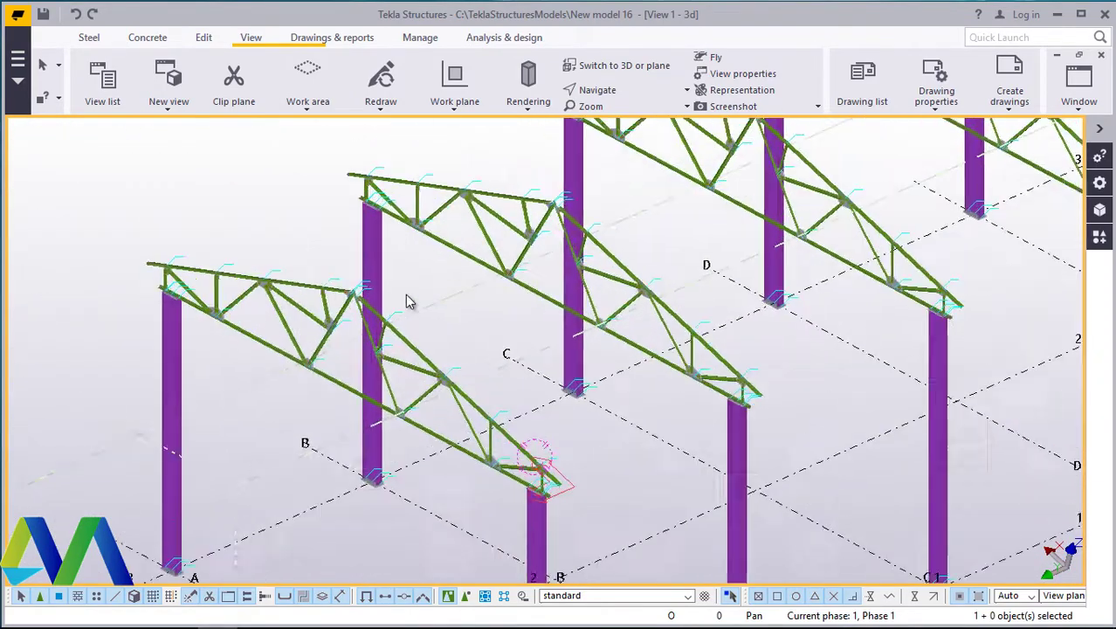
{"action": "scroll", "coordinate": [297, 319], "scroll_direction": "down", "scroll_amount": 5}
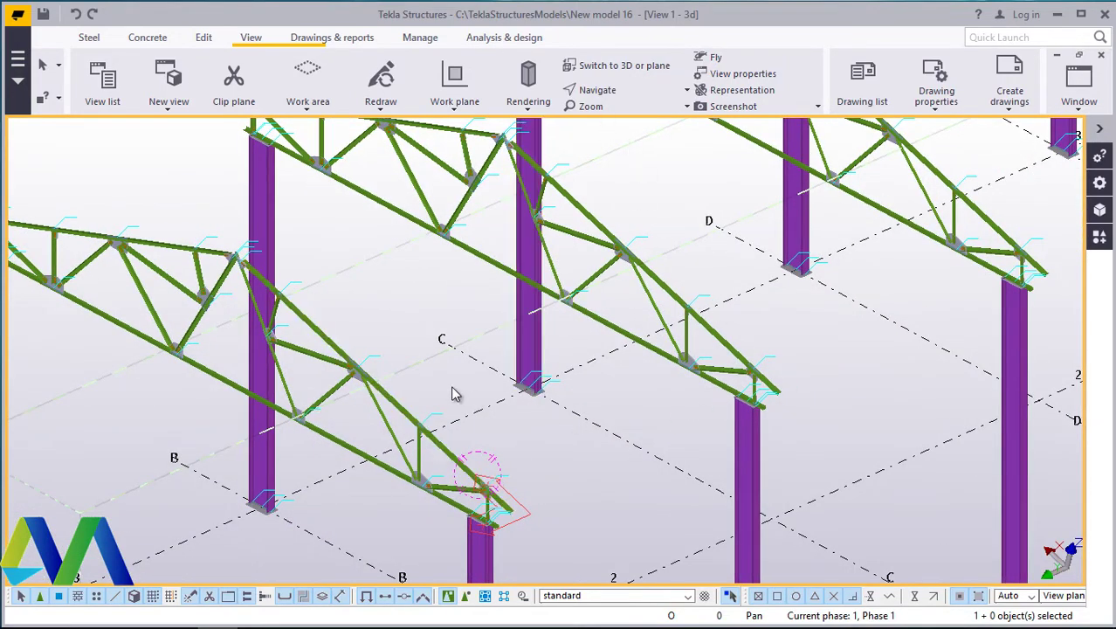
{"action": "middle_click_drag", "start_coordinate": [467, 407], "coordinate": [538, 434], "text": "ctrl"}
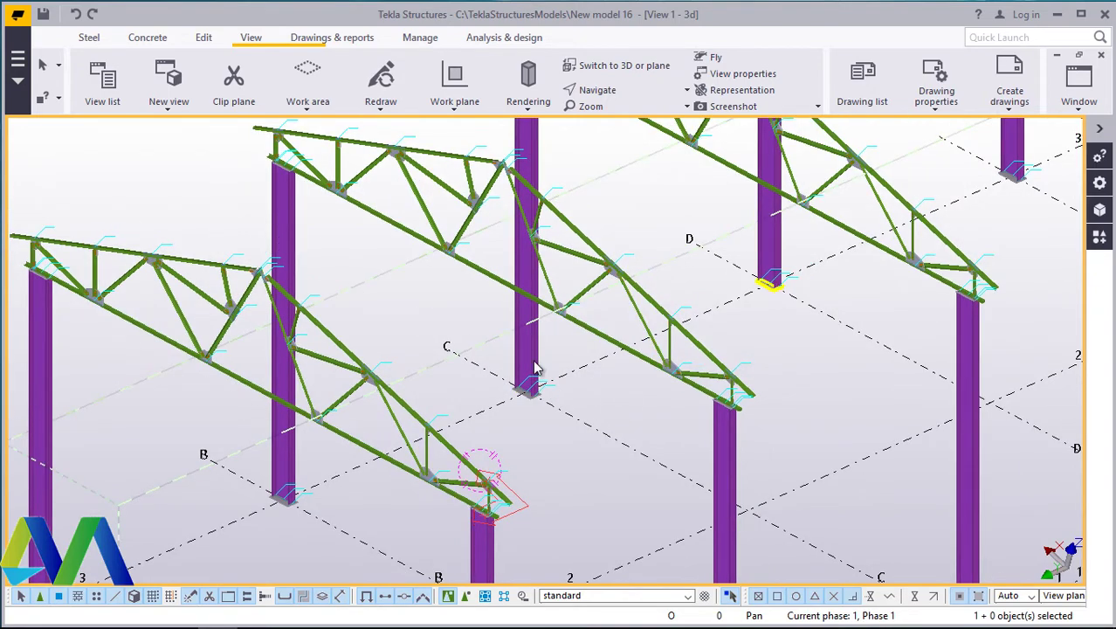
{"action": "middle_click_drag", "start_coordinate": [537, 369], "coordinate": [382, 372], "text": "ctrl"}
{"action": "middle_click_drag", "start_coordinate": [784, 288], "coordinate": [832, 269], "text": "ctrl"}
{"action": "scroll", "coordinate": [832, 268], "scroll_direction": "up", "scroll_amount": 10}
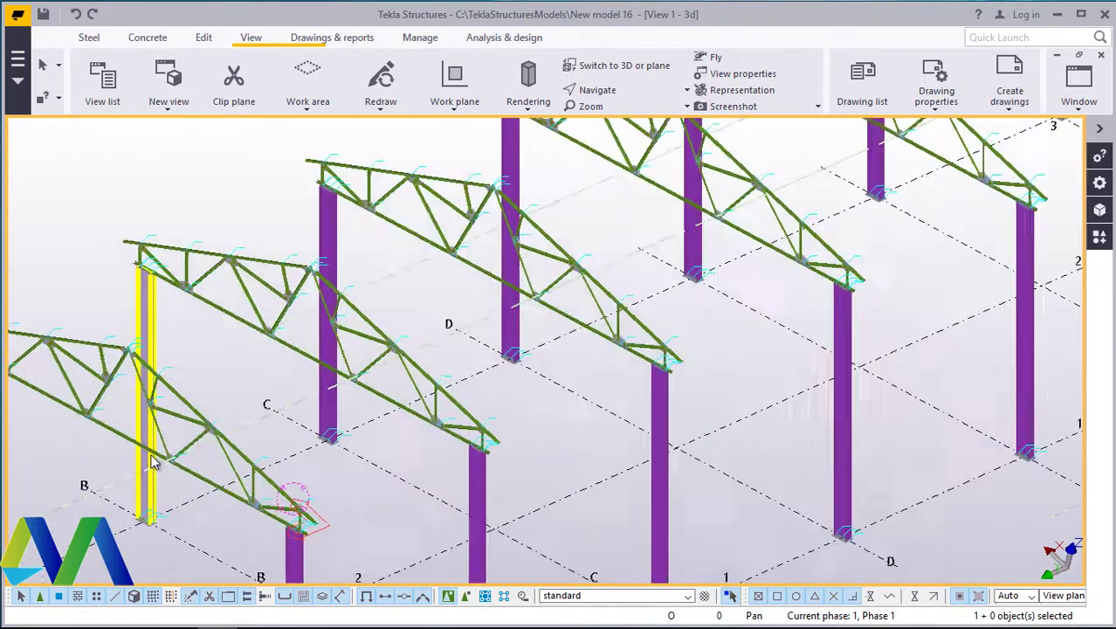
{"action": "scroll", "coordinate": [54, 268], "scroll_direction": "up", "scroll_amount": 6}
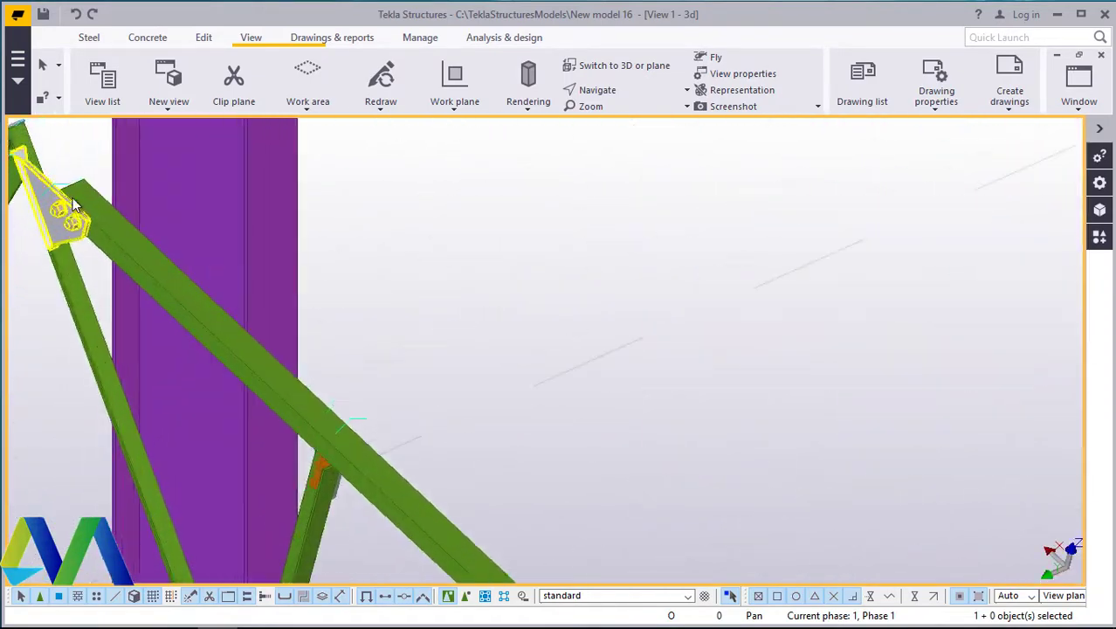
Step: Add a point at any position on the outer corner of the top chord's ridge end, beside the bolted gusset plate
{"action": "left_click", "coordinate": [202, 38]}
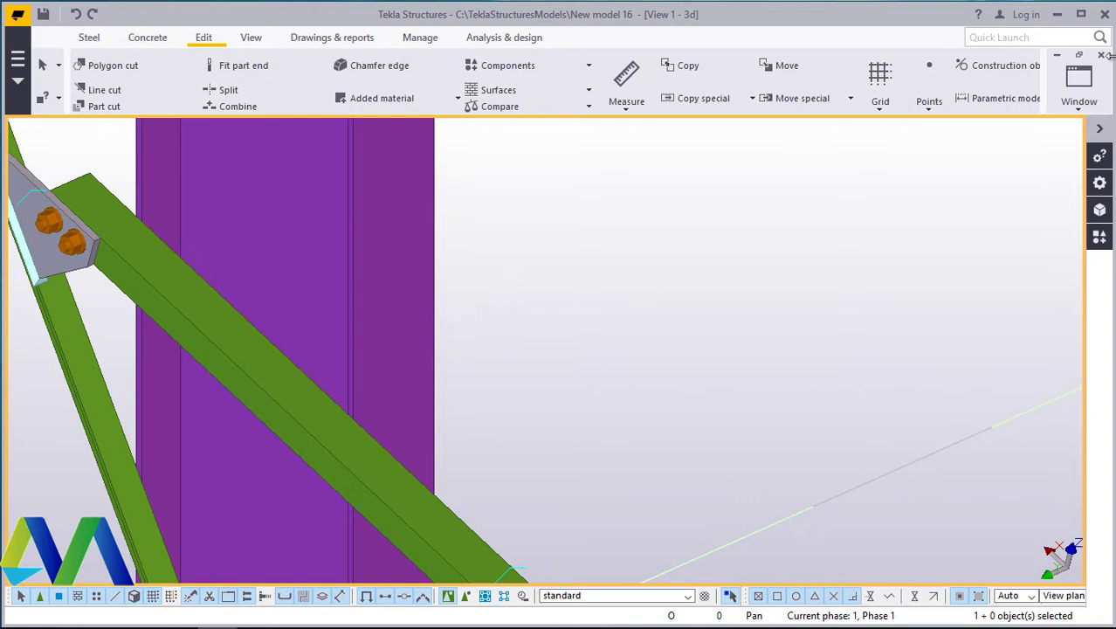
{"action": "left_click", "coordinate": [934, 111]}
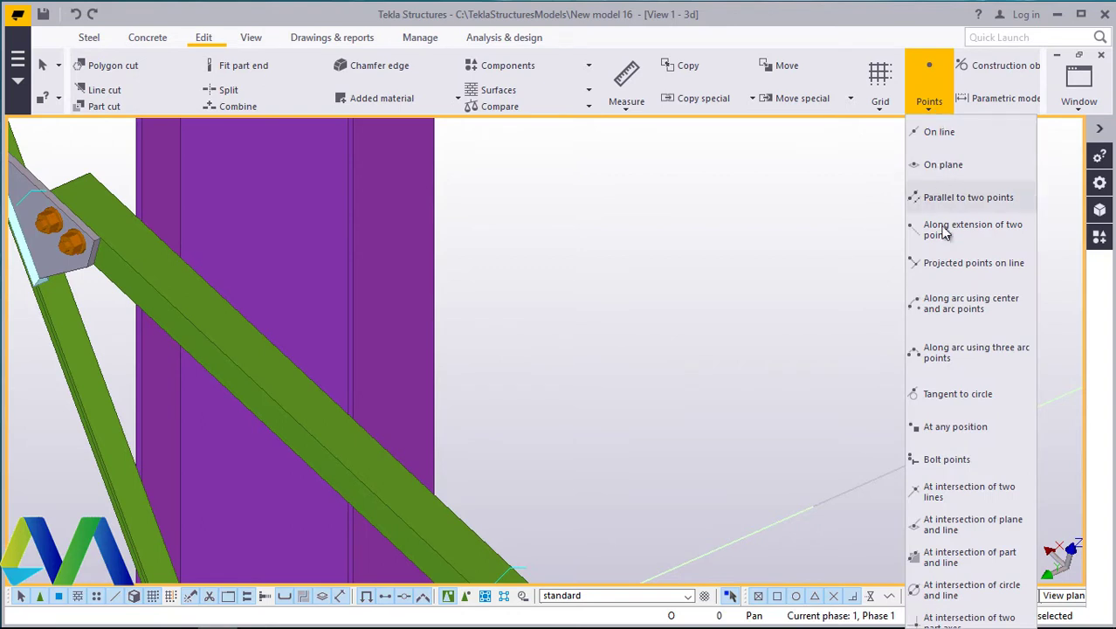
{"action": "left_click", "coordinate": [955, 427]}
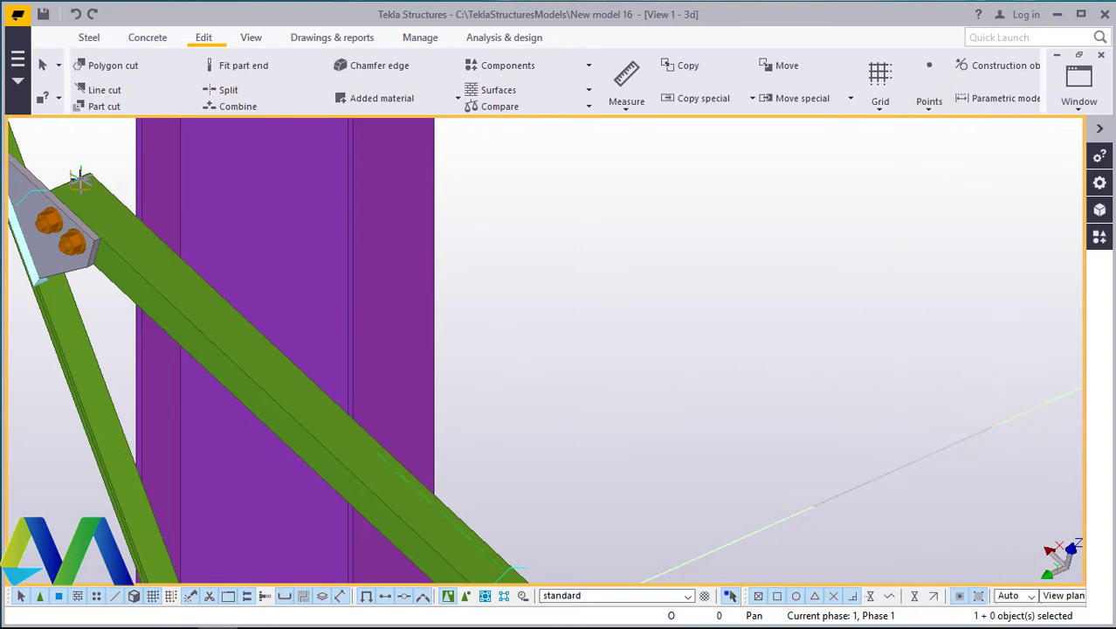
{"action": "scroll", "coordinate": [79, 179], "scroll_direction": "up", "scroll_amount": 2}
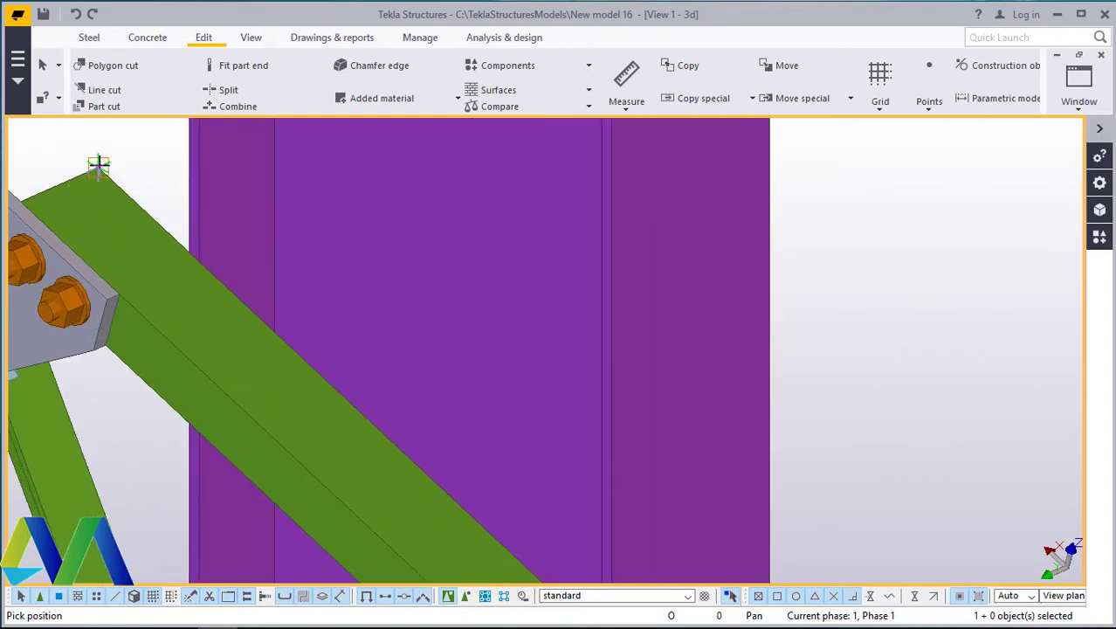
{"action": "scroll", "coordinate": [116, 251], "scroll_direction": "down", "scroll_amount": 3}
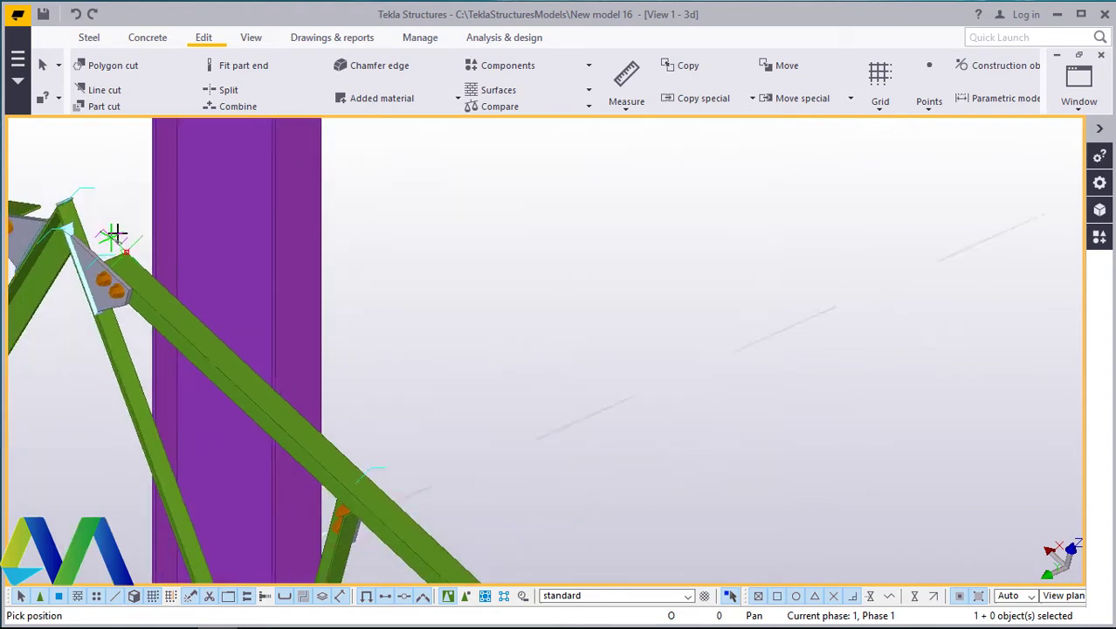
{"action": "scroll", "coordinate": [191, 201], "scroll_direction": "down", "scroll_amount": 4}
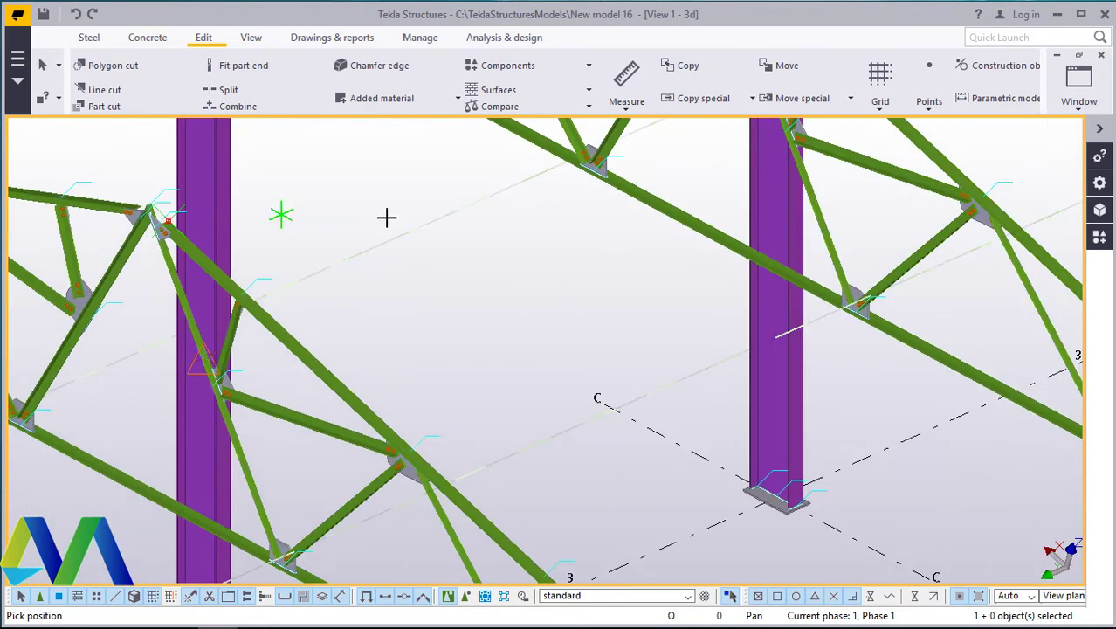
{"action": "right_click", "coordinate": [390, 215]}
{"action": "left_click", "coordinate": [428, 224]}
Step: Start a divided line with 1 point from the outer corner of the top chord's ridge end
{"action": "scroll", "coordinate": [172, 251], "scroll_direction": "up", "scroll_amount": 1}
{"action": "scroll", "coordinate": [172, 252], "scroll_direction": "up", "scroll_amount": 3}
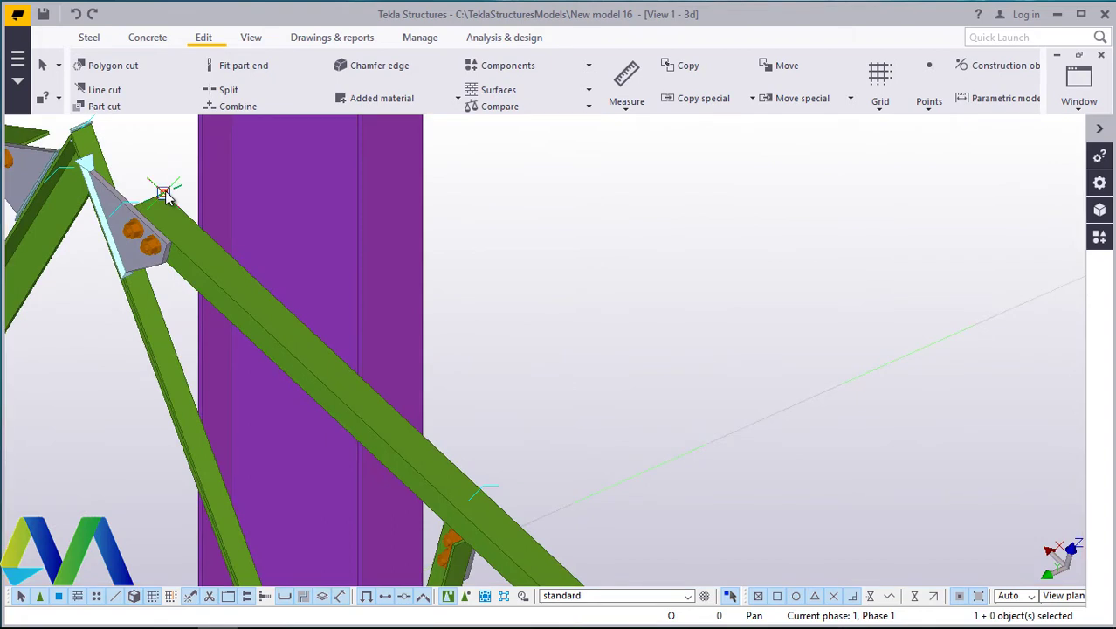
{"action": "scroll", "coordinate": [103, 323], "scroll_direction": "down", "scroll_amount": 1}
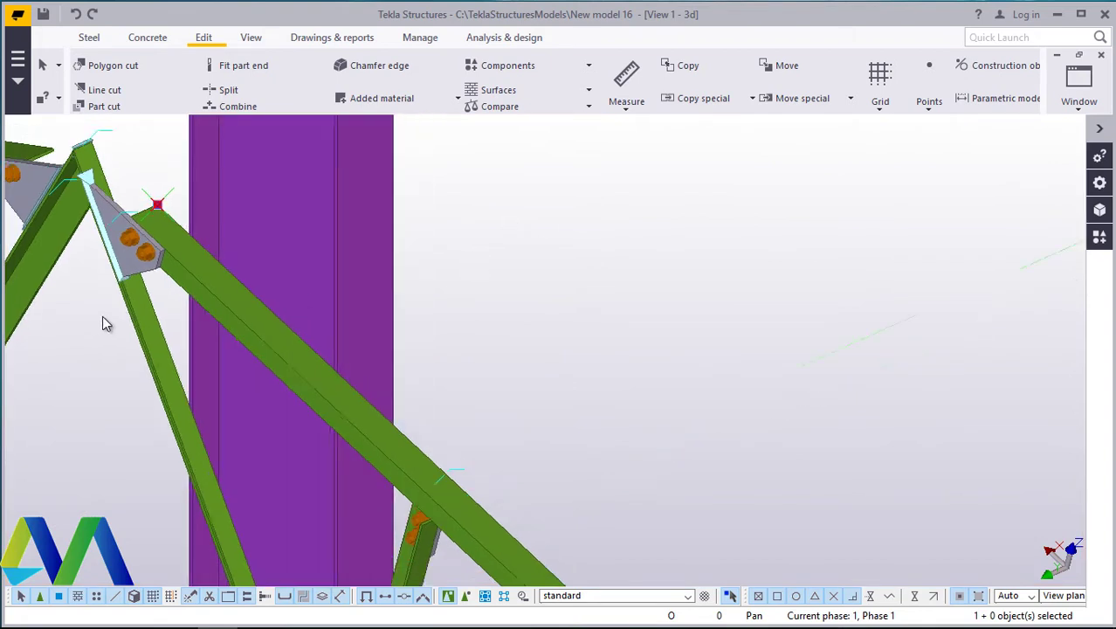
{"action": "scroll", "coordinate": [102, 317], "scroll_direction": "down", "scroll_amount": 3}
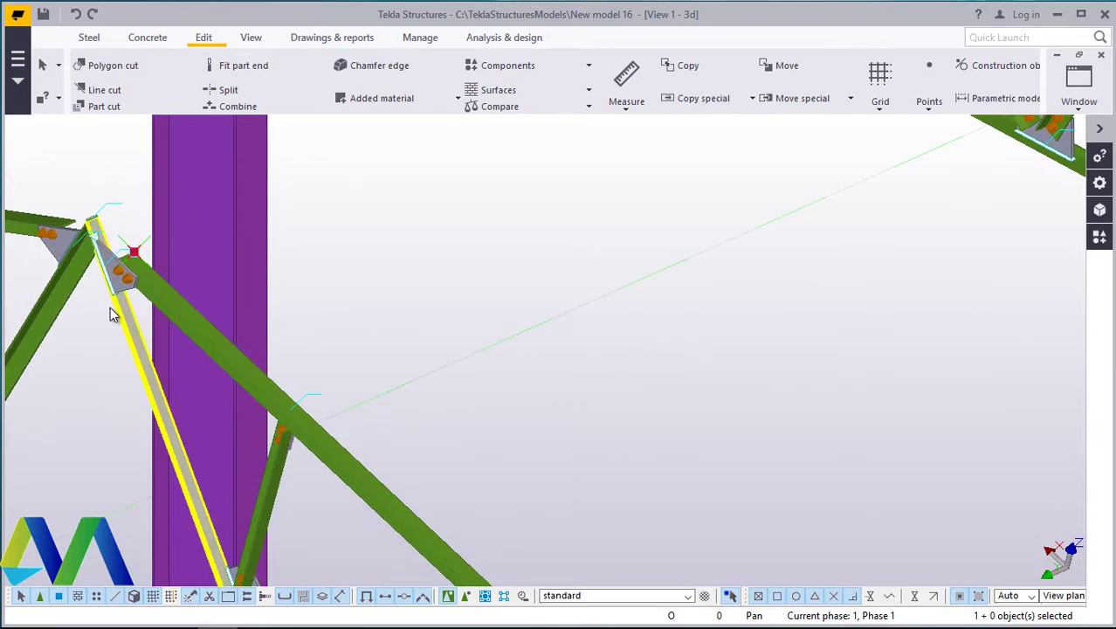
{"action": "scroll", "coordinate": [144, 315], "scroll_direction": "up", "scroll_amount": 5}
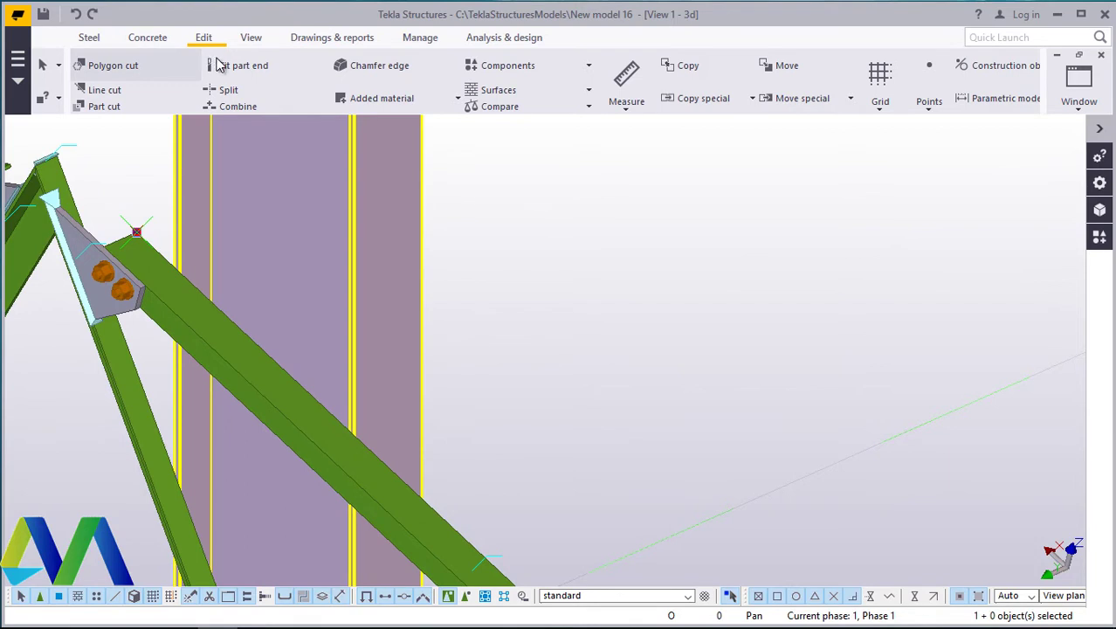
{"action": "left_click", "coordinate": [931, 103]}
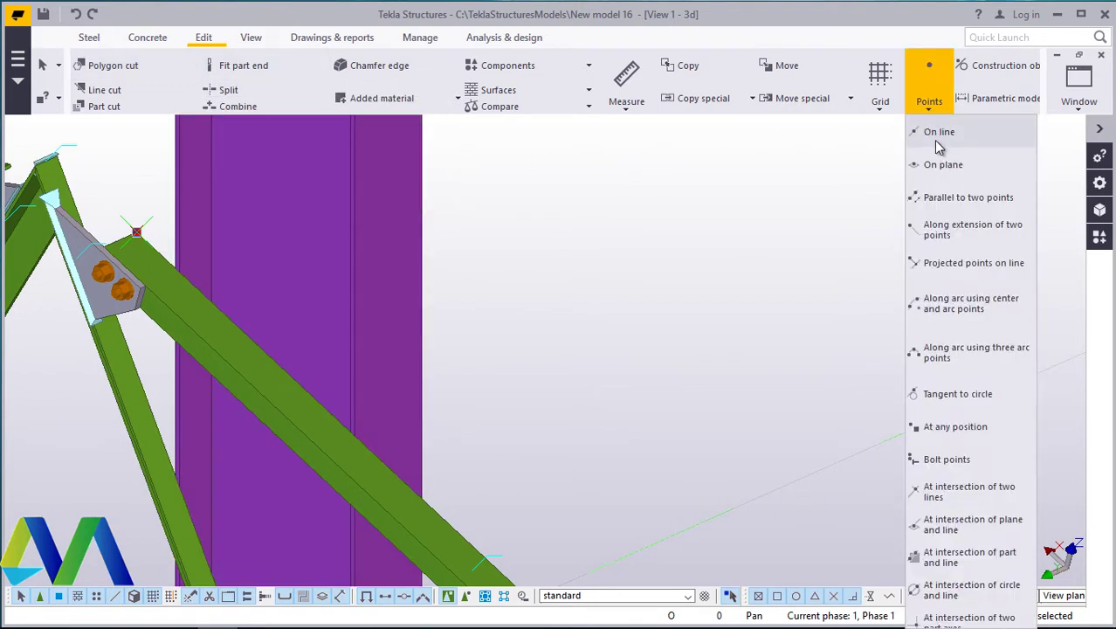
{"action": "left_click", "coordinate": [936, 137]}
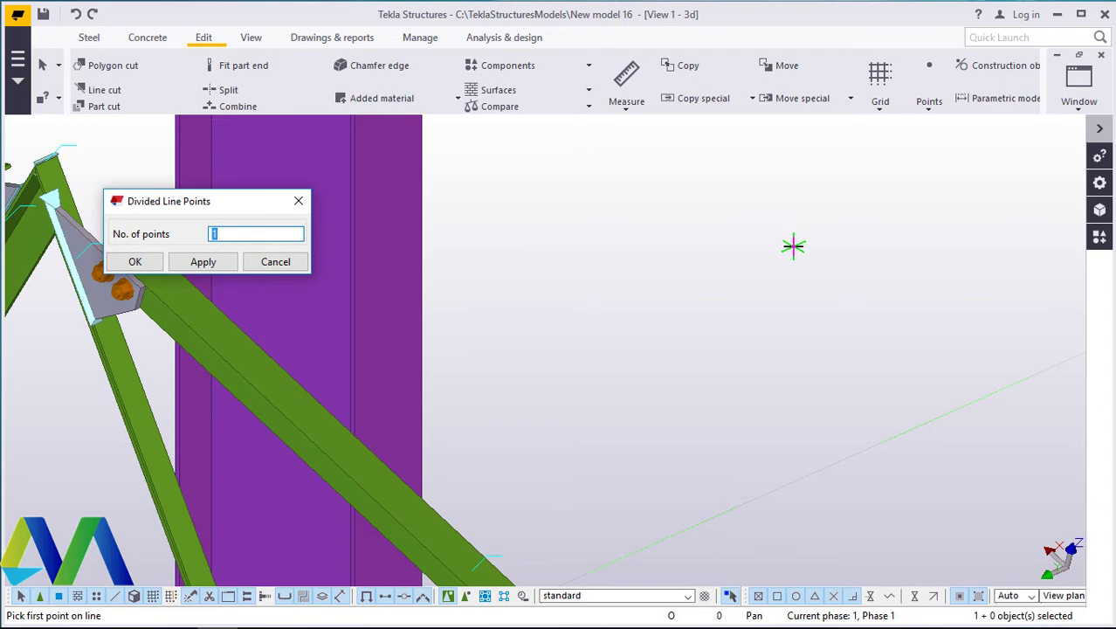
{"action": "scroll", "coordinate": [269, 402], "scroll_direction": "down", "scroll_amount": 5}
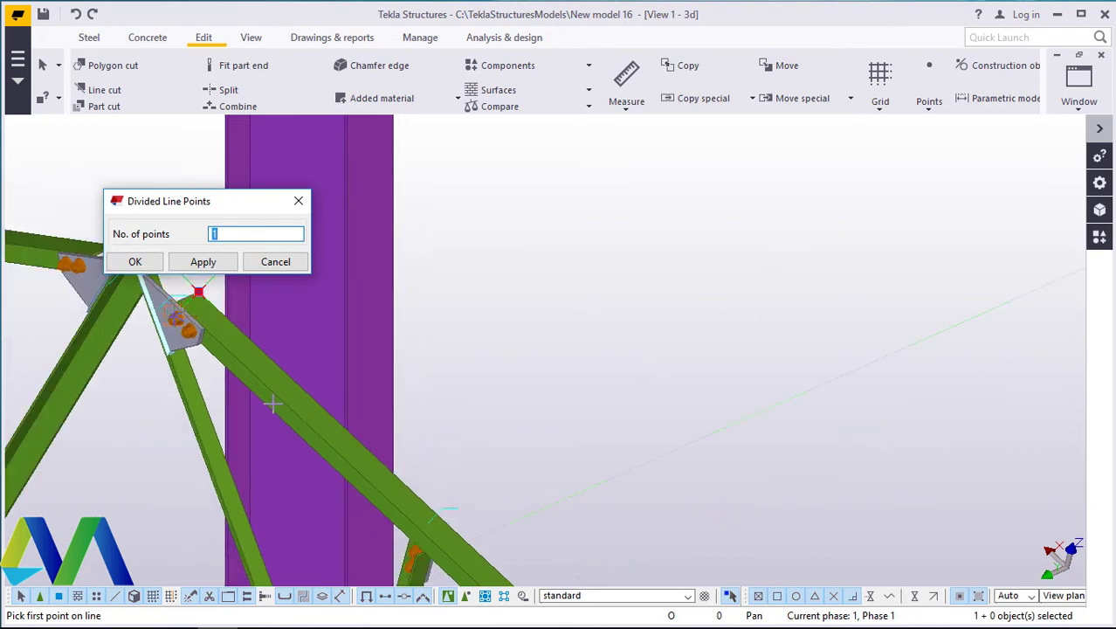
{"action": "scroll", "coordinate": [219, 349], "scroll_direction": "up", "scroll_amount": 5}
{"action": "scroll", "coordinate": [210, 340], "scroll_direction": "up", "scroll_amount": 3}
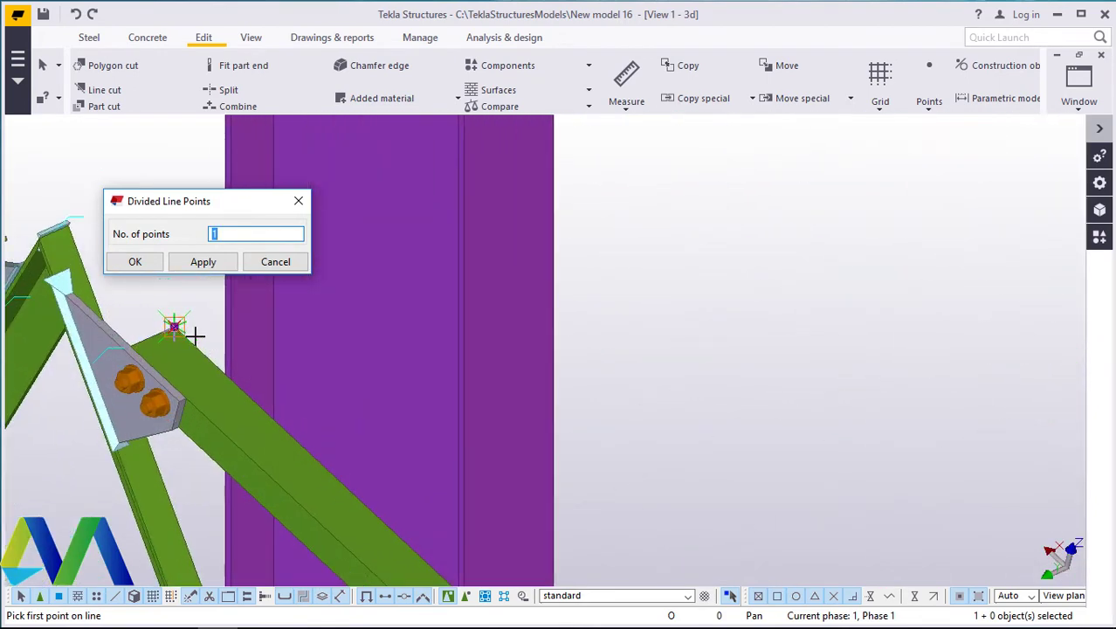
{"action": "left_click", "coordinate": [170, 320]}
Step: Finish the divided line at the outer corner of the same top chord's eave end
{"action": "scroll", "coordinate": [208, 336], "scroll_direction": "down", "scroll_amount": 2}
{"action": "scroll", "coordinate": [210, 336], "scroll_direction": "down", "scroll_amount": 5}
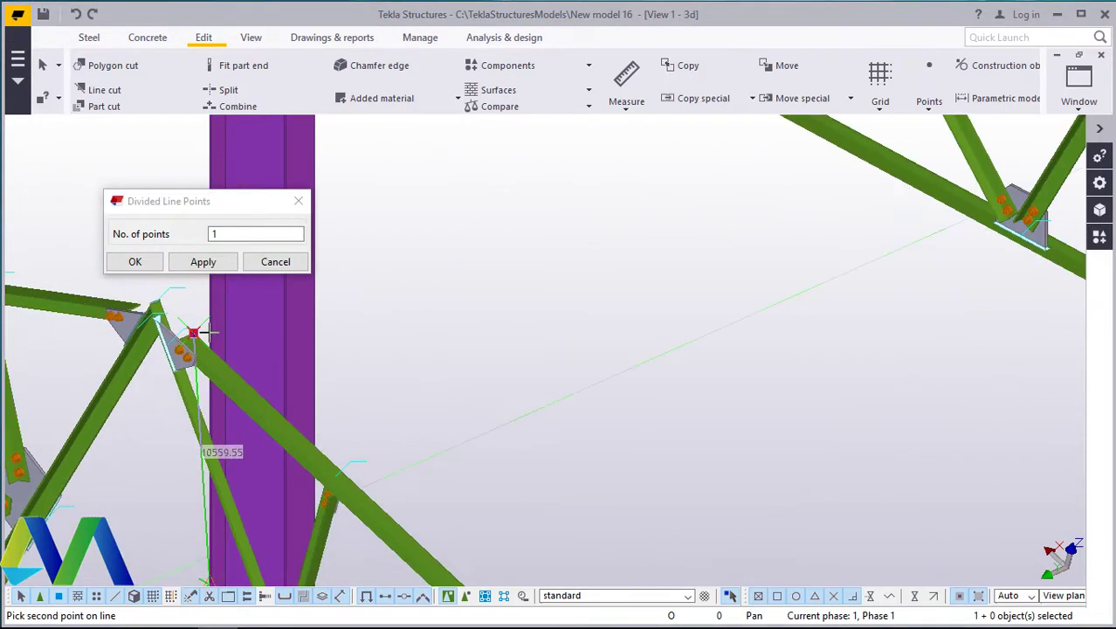
{"action": "scroll", "coordinate": [449, 555], "scroll_direction": "up", "scroll_amount": 8}
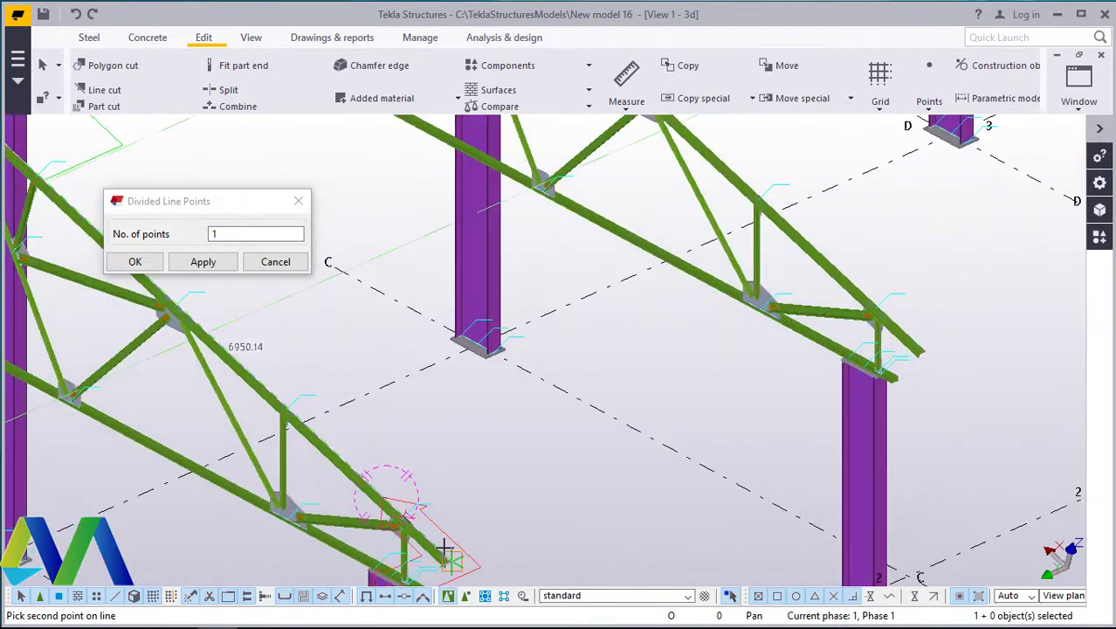
{"action": "scroll", "coordinate": [454, 559], "scroll_direction": "up", "scroll_amount": 3}
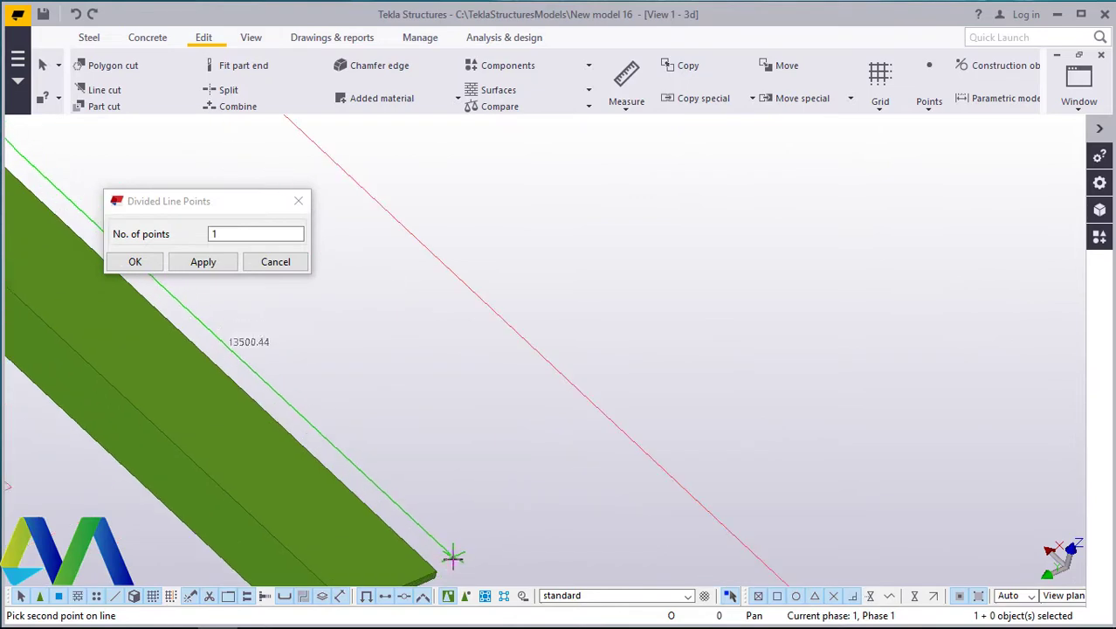
{"action": "right_click", "coordinate": [480, 416]}
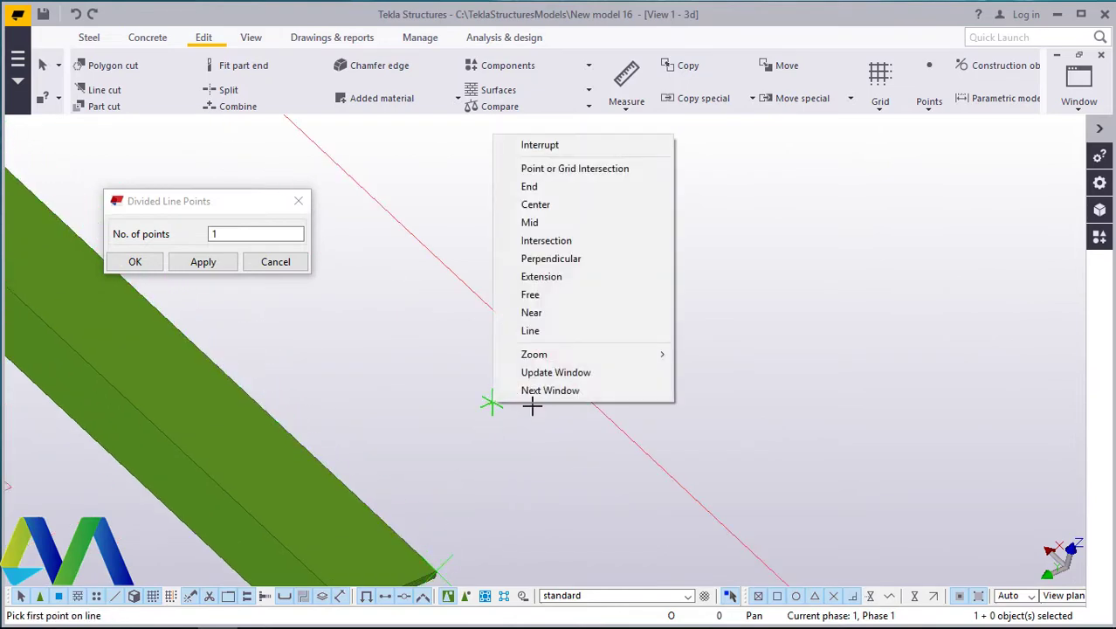
{"action": "left_click", "coordinate": [530, 148]}
Step: Examine the dividing point along the top chord and the bolted gusset connection at the chord's ridge end
{"action": "scroll", "coordinate": [682, 428], "scroll_direction": "down", "scroll_amount": 2}
{"action": "scroll", "coordinate": [682, 429], "scroll_direction": "down", "scroll_amount": 6}
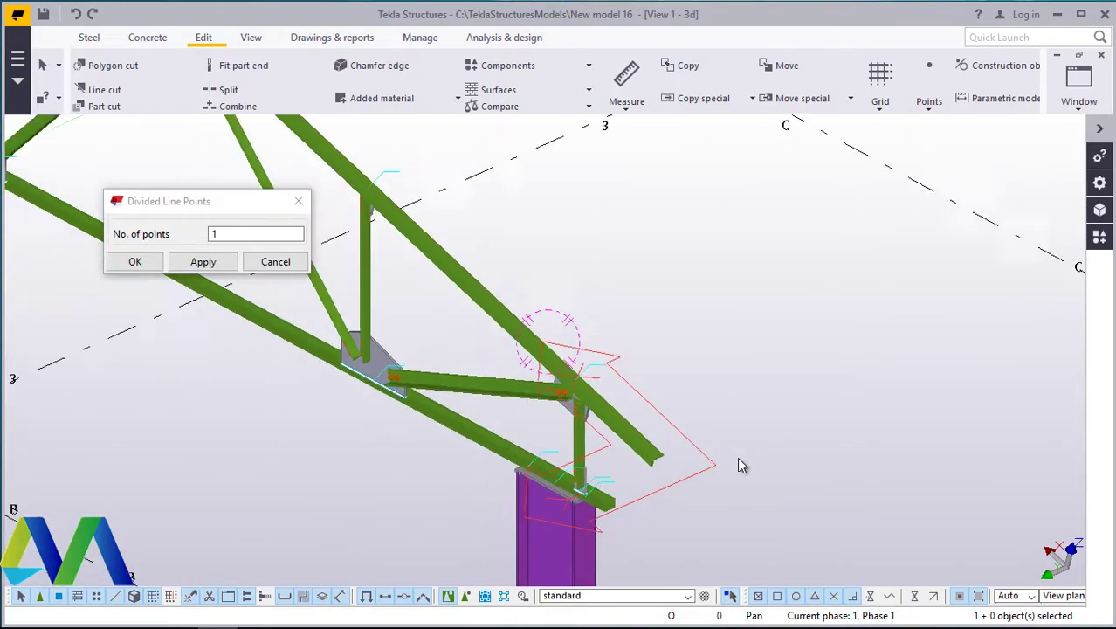
{"action": "scroll", "coordinate": [434, 197], "scroll_direction": "up", "scroll_amount": 2}
{"action": "scroll", "coordinate": [434, 197], "scroll_direction": "up", "scroll_amount": 4}
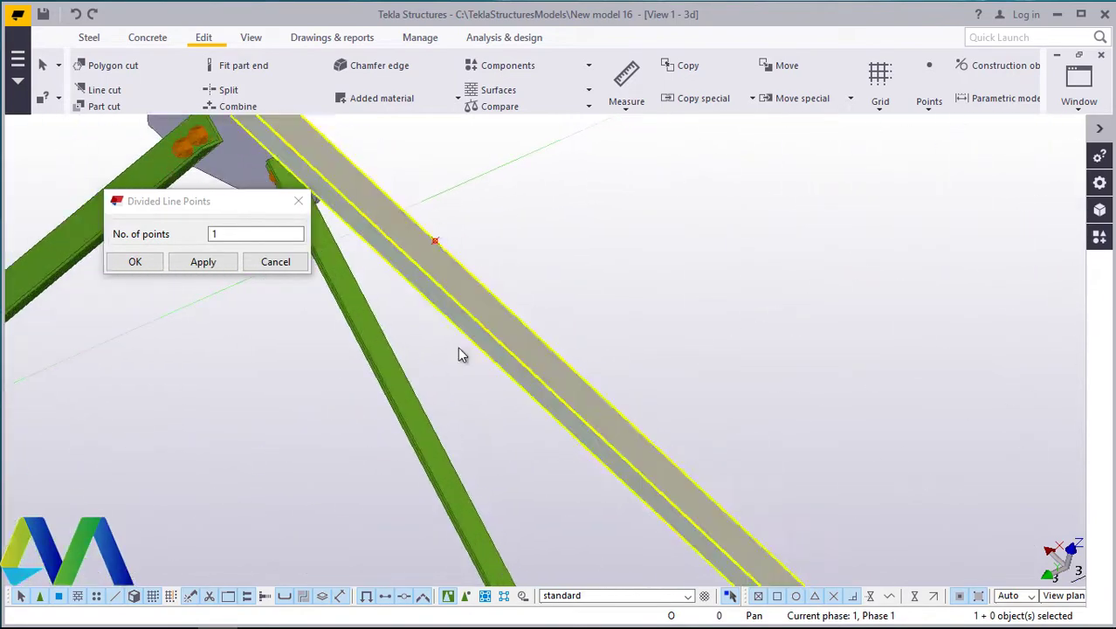
{"action": "scroll", "coordinate": [489, 345], "scroll_direction": "up", "scroll_amount": 3}
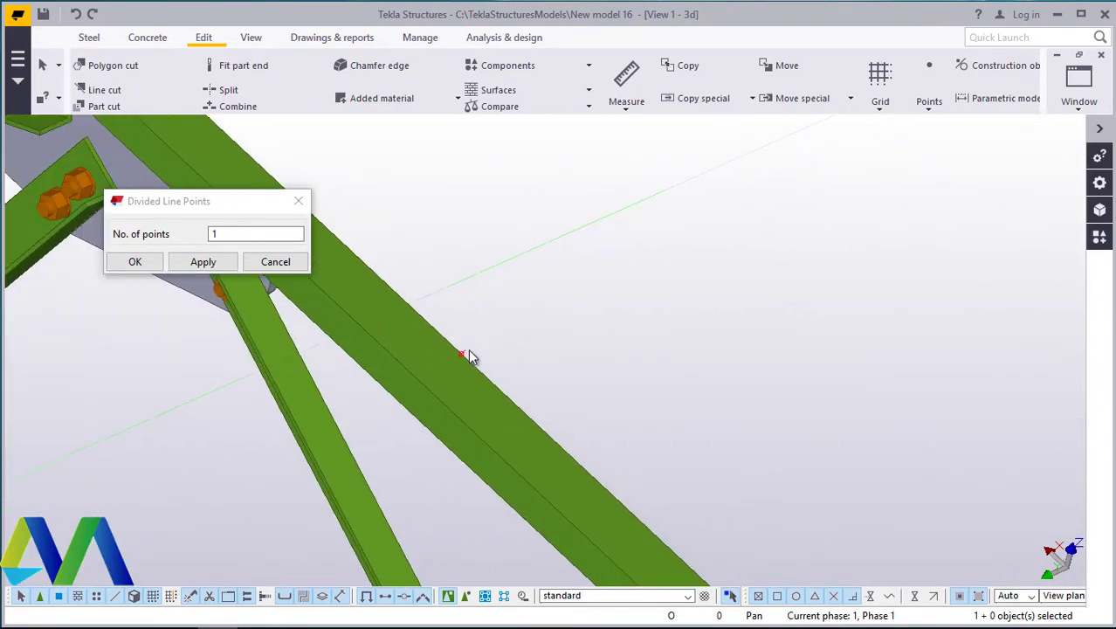
{"action": "scroll", "coordinate": [463, 365], "scroll_direction": "down", "scroll_amount": 4}
{"action": "scroll", "coordinate": [507, 397], "scroll_direction": "down", "scroll_amount": 6}
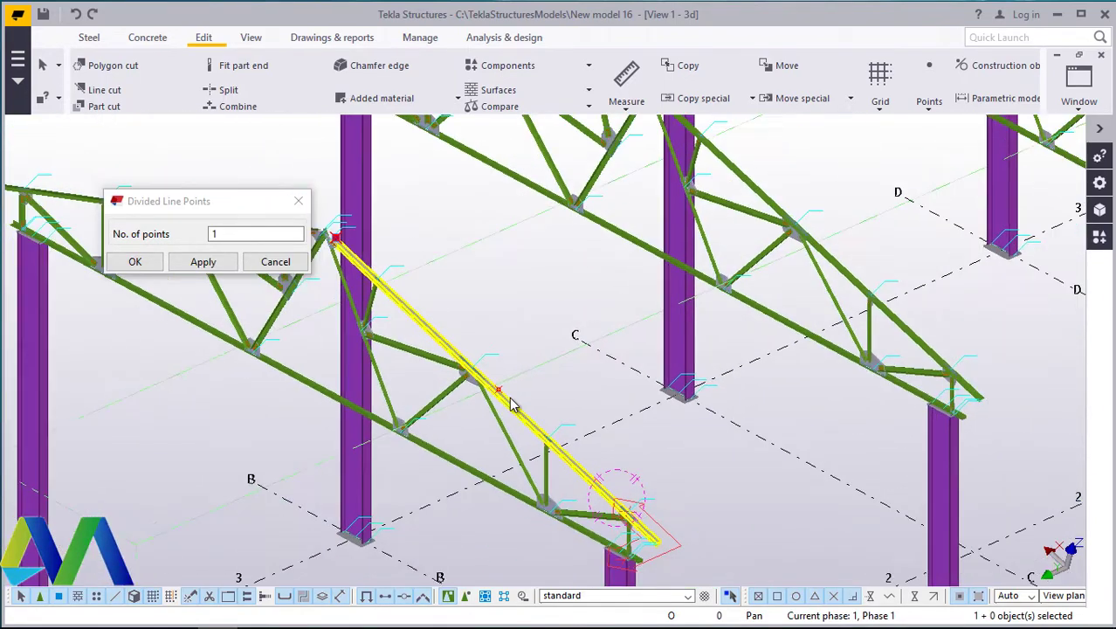
{"action": "scroll", "coordinate": [600, 203], "scroll_direction": "up", "scroll_amount": 2}
{"action": "scroll", "coordinate": [599, 203], "scroll_direction": "up", "scroll_amount": 8}
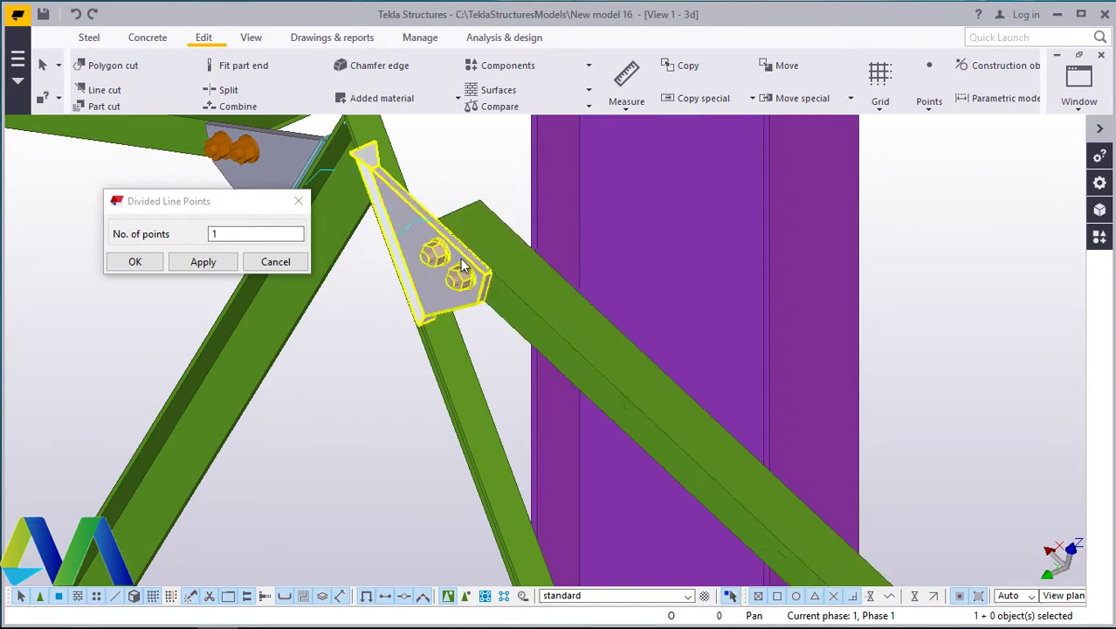
{"action": "scroll", "coordinate": [460, 259], "scroll_direction": "down", "scroll_amount": 2}
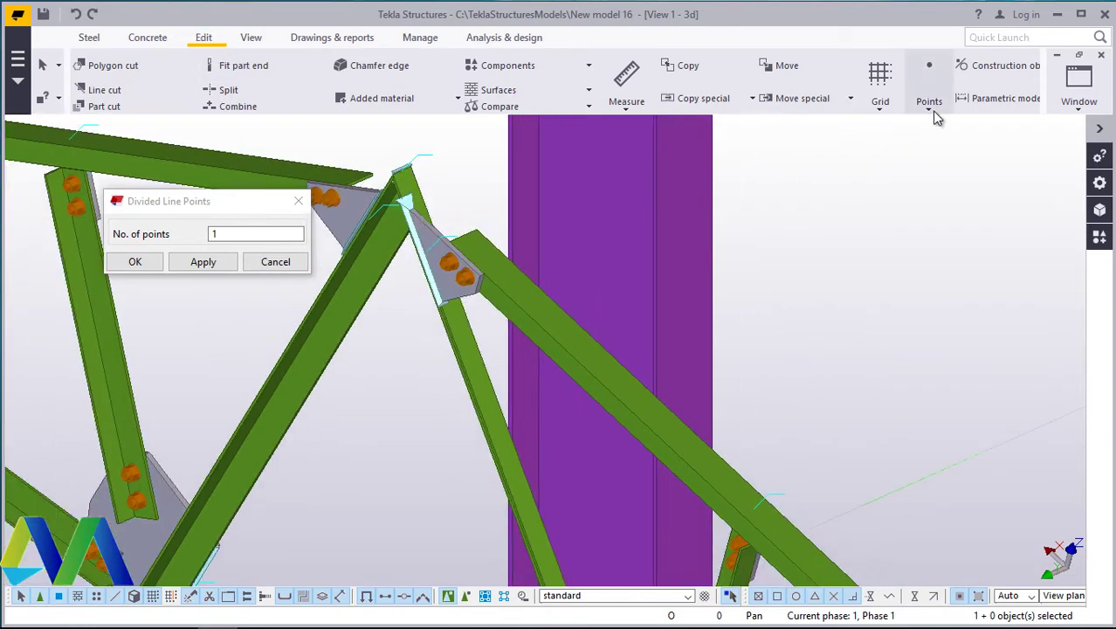
Step: Rotate the view around the top chord's ridge end to look along the gusset plate, and dismiss the divided line settings
{"action": "left_click", "coordinate": [931, 110]}
{"action": "left_click", "coordinate": [933, 135]}
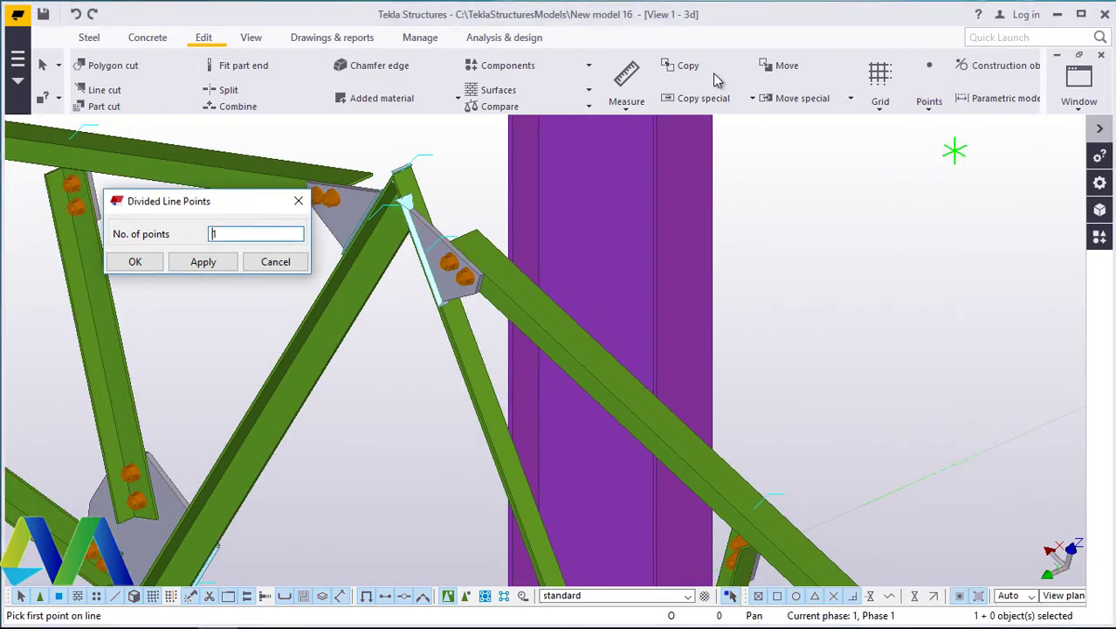
{"action": "left_click", "coordinate": [250, 38]}
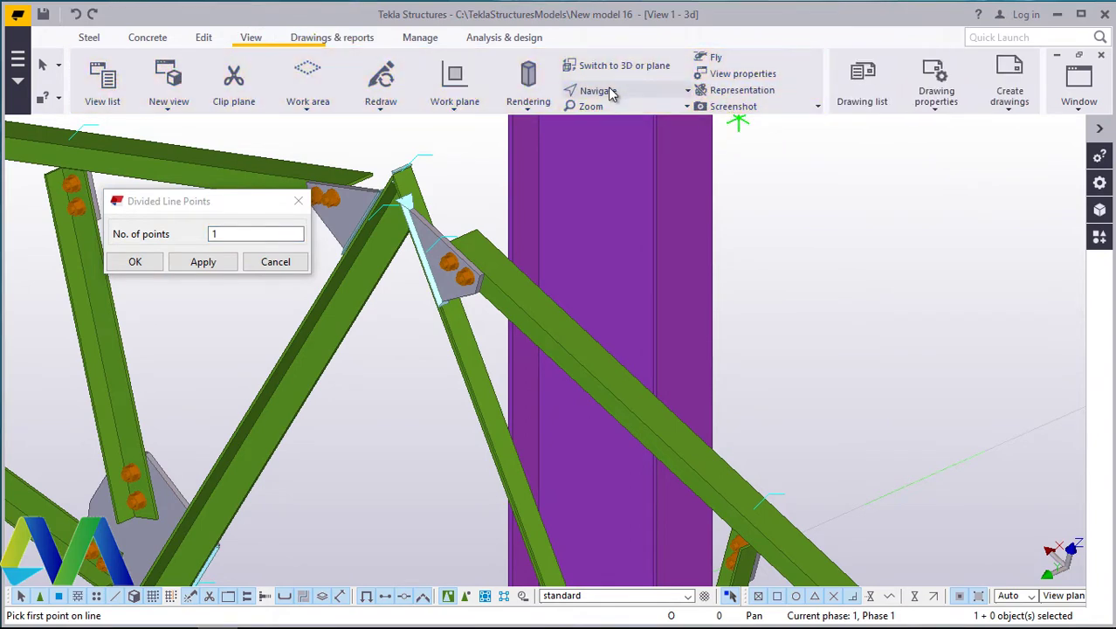
{"action": "left_click", "coordinate": [608, 88]}
{"action": "left_click", "coordinate": [616, 117]}
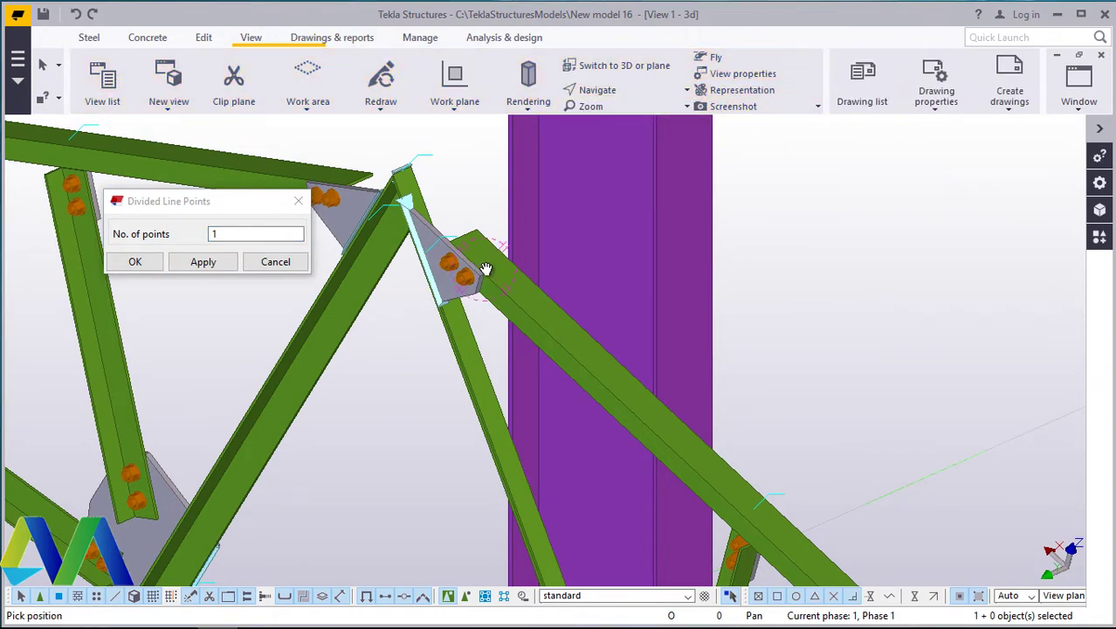
{"action": "left_click_drag", "start_coordinate": [486, 269], "coordinate": [737, 138]}
{"action": "right_click", "coordinate": [506, 244]}
{"action": "key", "text": "Escape"}
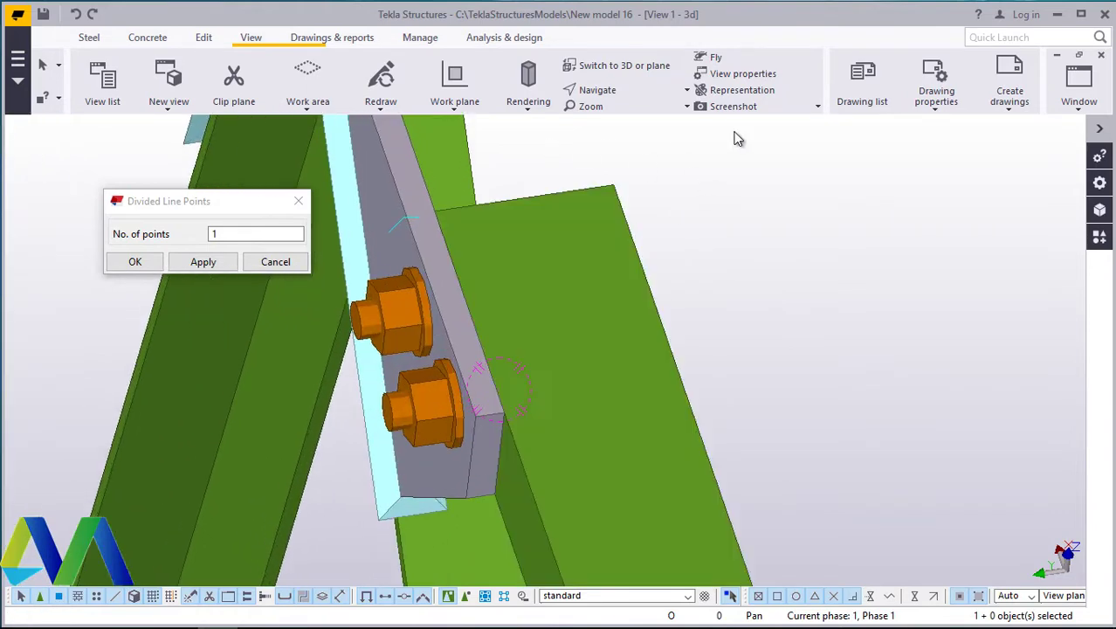
{"action": "left_click", "coordinate": [298, 202]}
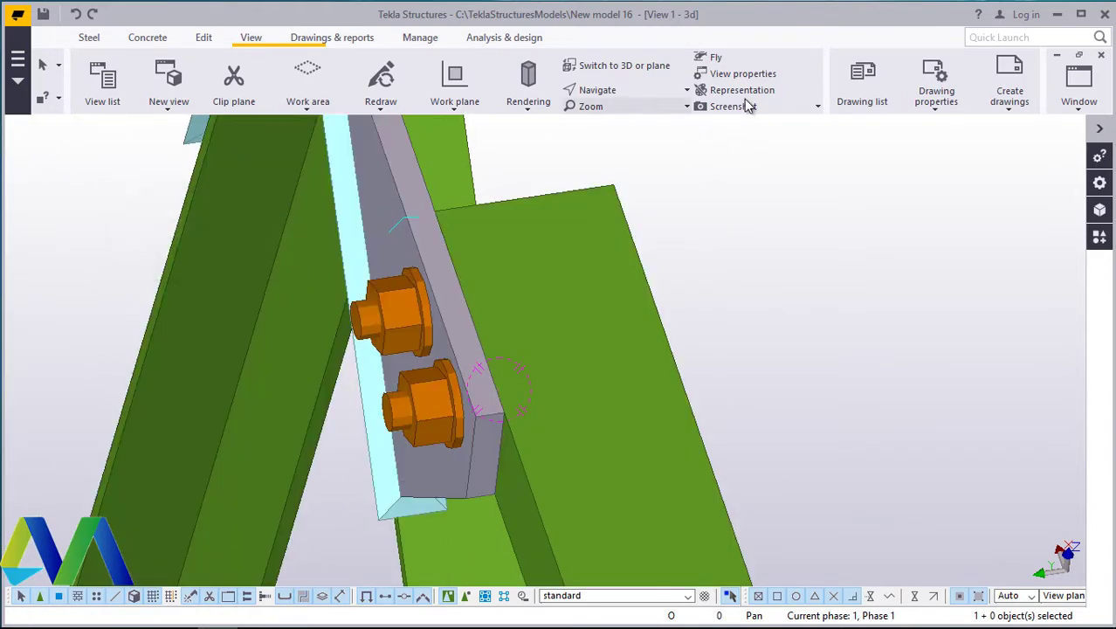
Step: Start a divided line with 1 point from the inner corner of the top chord's ridge end beside the gusset plate
{"action": "left_click", "coordinate": [207, 39]}
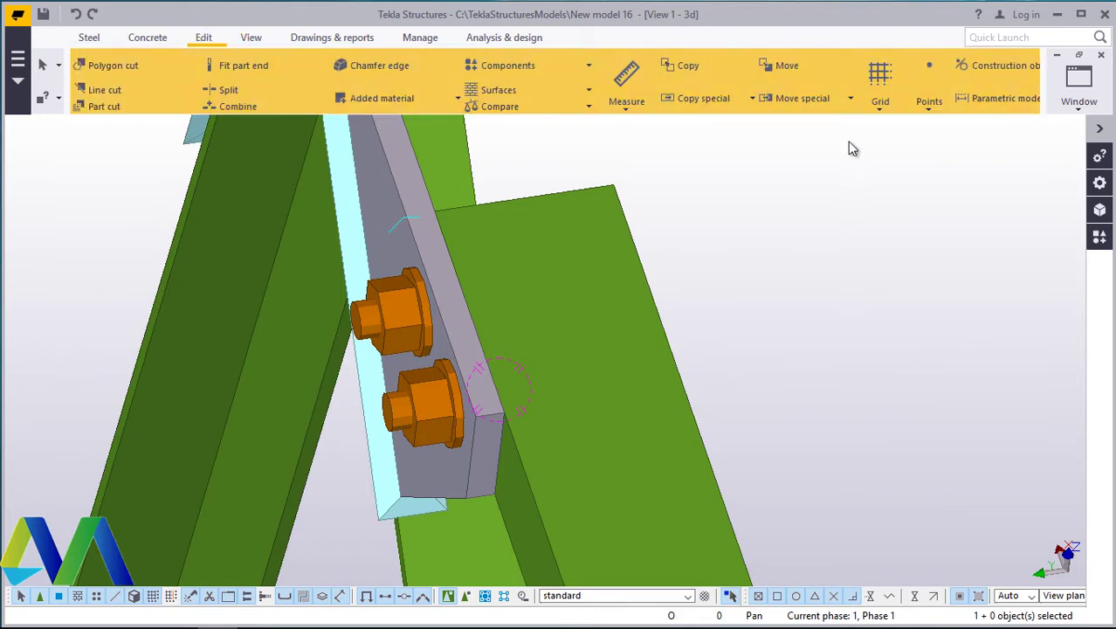
{"action": "left_click", "coordinate": [927, 107]}
{"action": "left_click", "coordinate": [939, 134]}
{"action": "scroll", "coordinate": [436, 224], "scroll_direction": "up", "scroll_amount": 2}
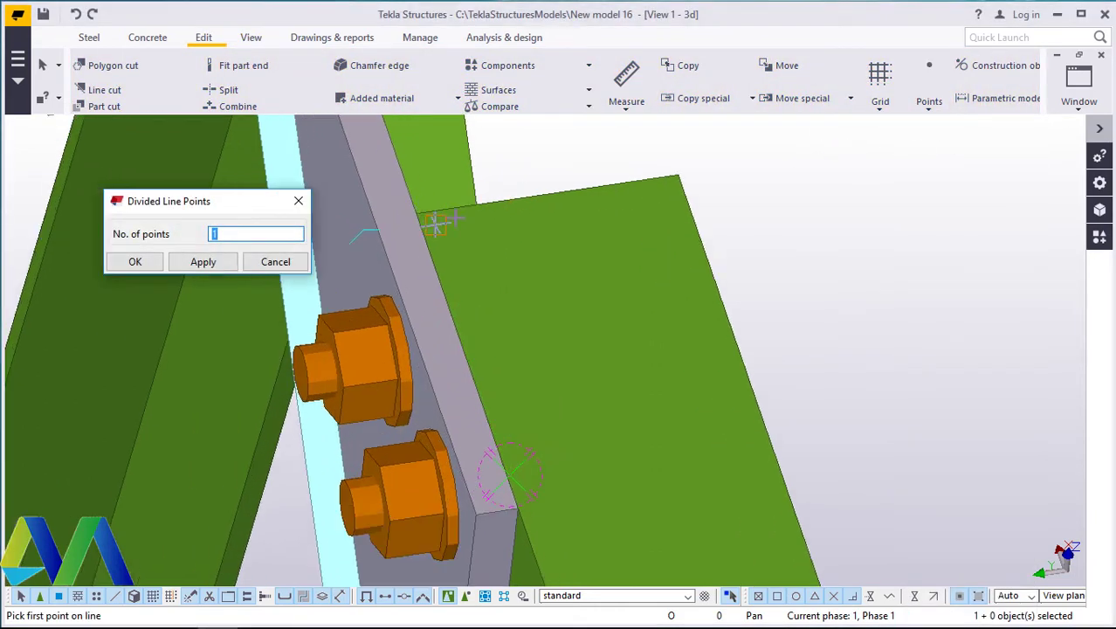
{"action": "scroll", "coordinate": [418, 212], "scroll_direction": "up", "scroll_amount": 3}
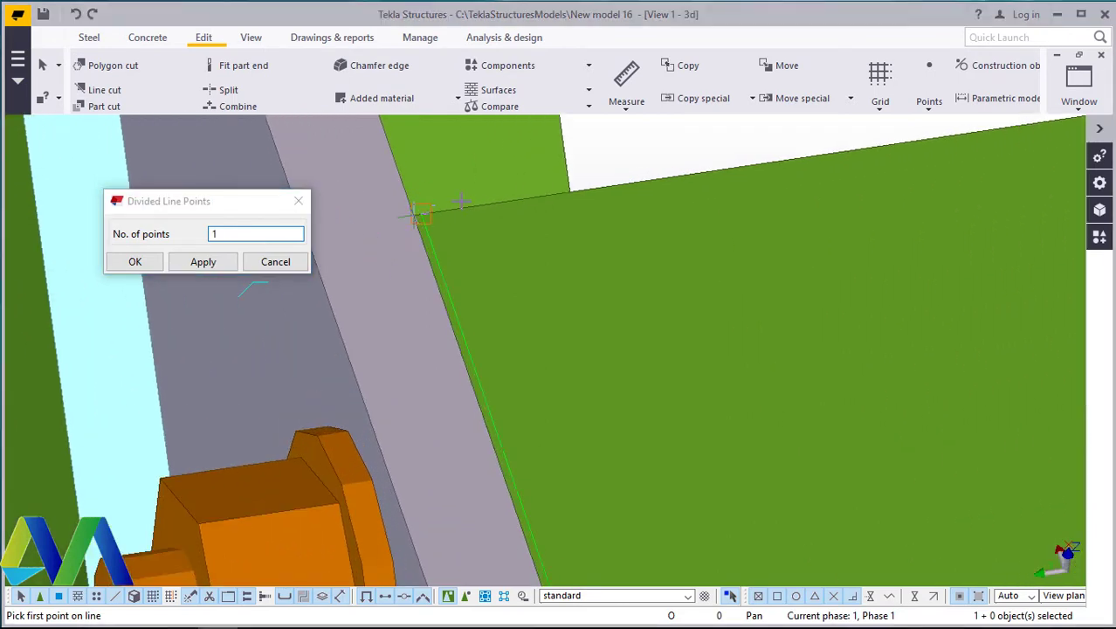
{"action": "left_click", "coordinate": [418, 213]}
Step: Finish the divided line at the matching inner corner of the top chord's eave end and close the point settings
{"action": "scroll", "coordinate": [411, 219], "scroll_direction": "down", "scroll_amount": 5}
{"action": "scroll", "coordinate": [397, 188], "scroll_direction": "down", "scroll_amount": 6}
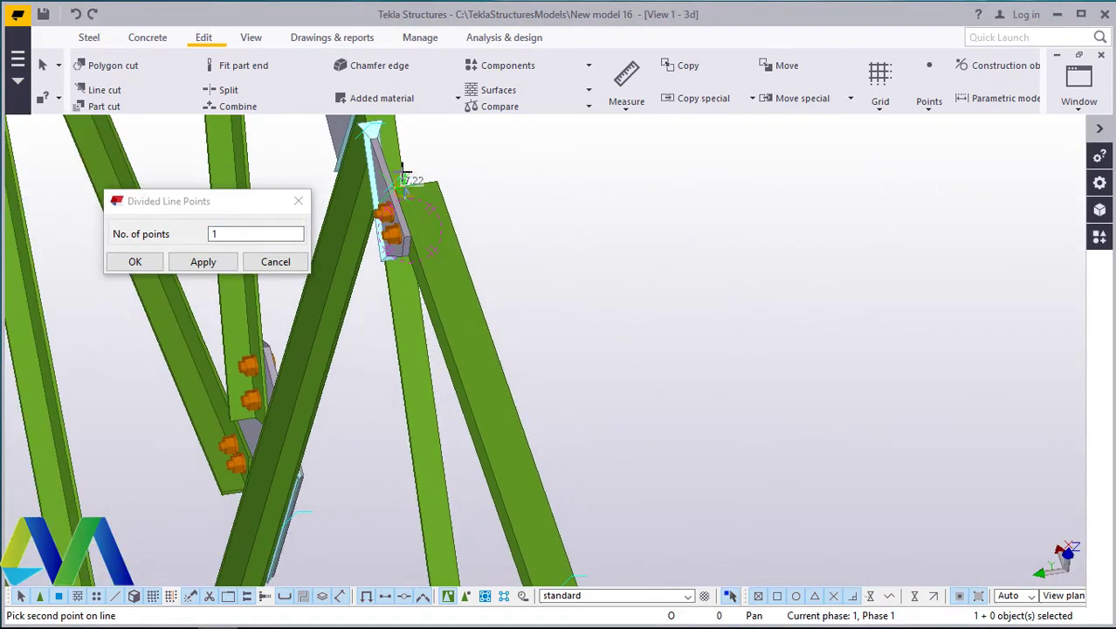
{"action": "scroll", "coordinate": [404, 160], "scroll_direction": "up", "scroll_amount": 8}
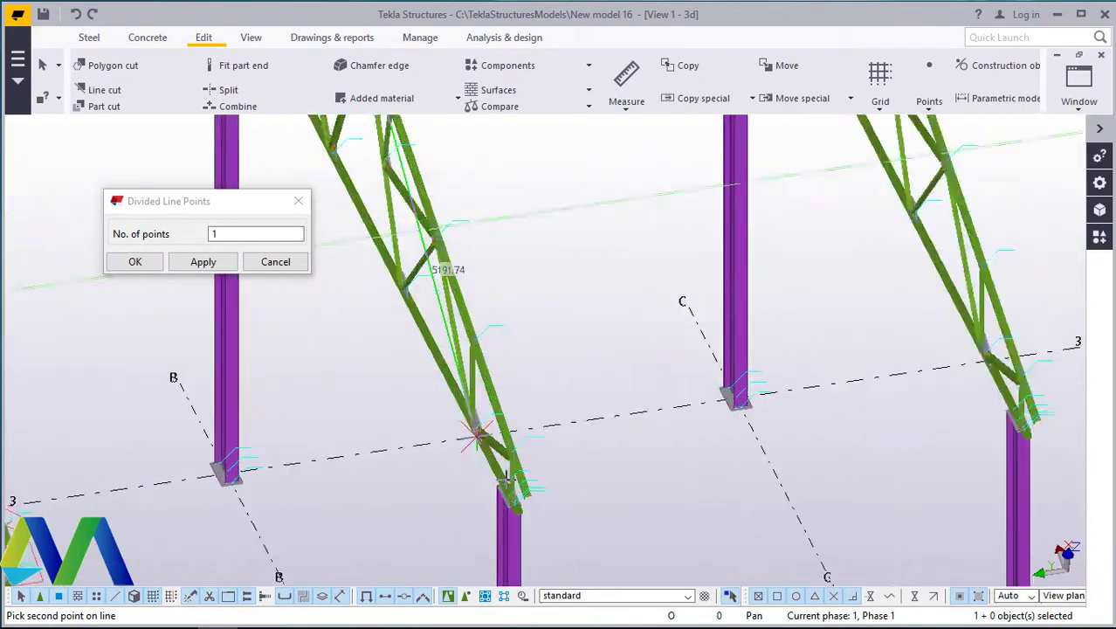
{"action": "scroll", "coordinate": [517, 463], "scroll_direction": "up", "scroll_amount": 3}
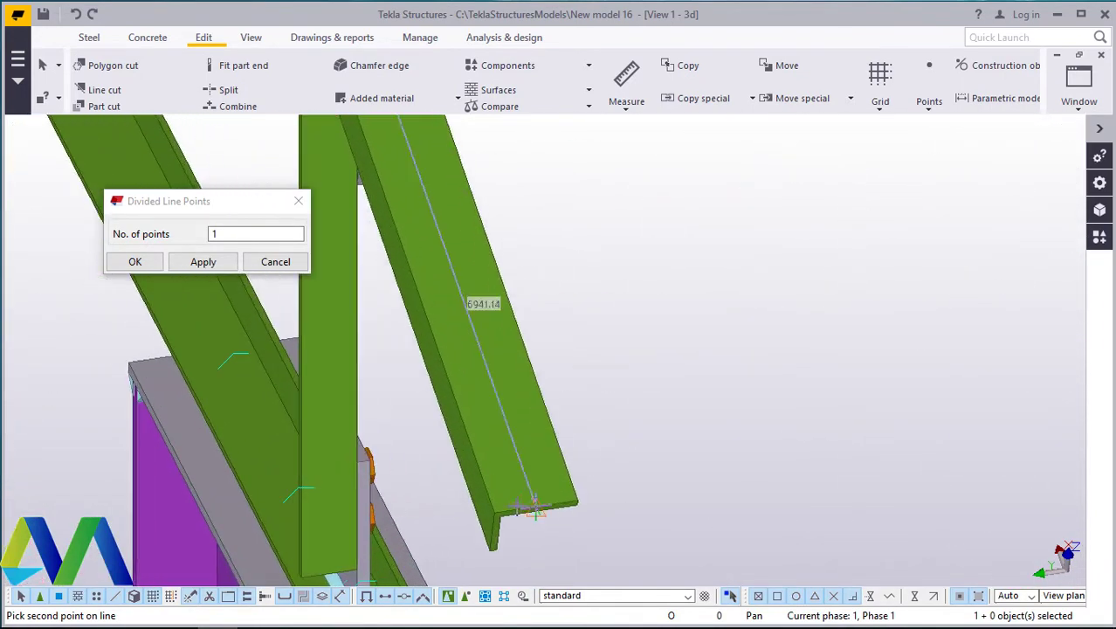
{"action": "right_click", "coordinate": [641, 297]}
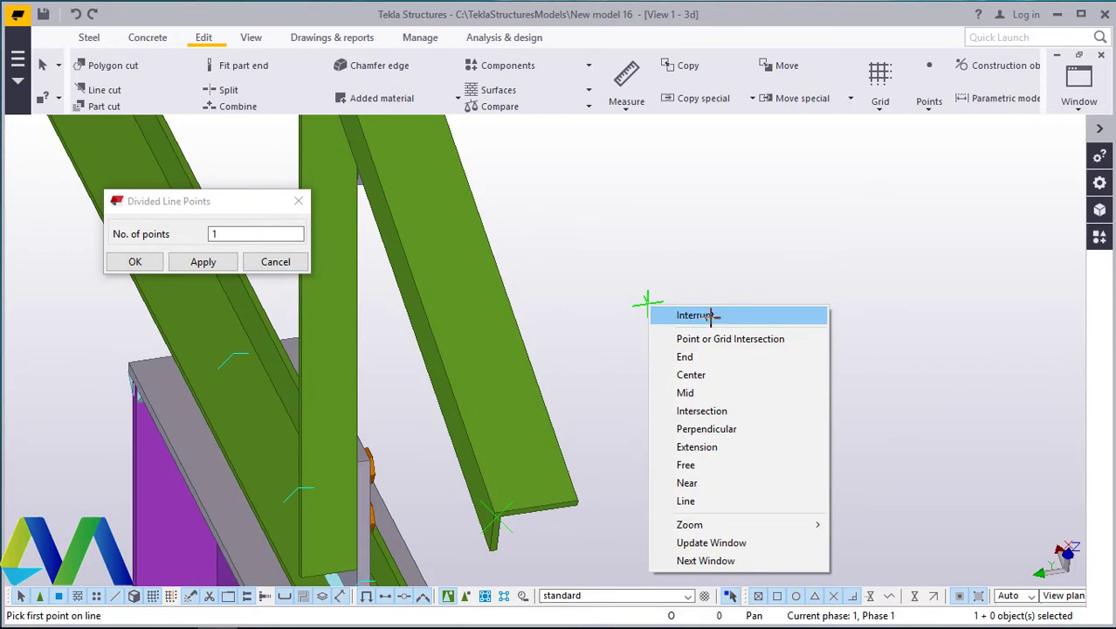
{"action": "left_click", "coordinate": [671, 313]}
{"action": "left_click", "coordinate": [136, 262]}
Step: Delete the dividing point on the corner edge of the top chord and redraw the views
{"action": "scroll", "coordinate": [625, 480], "scroll_direction": "down", "scroll_amount": 8}
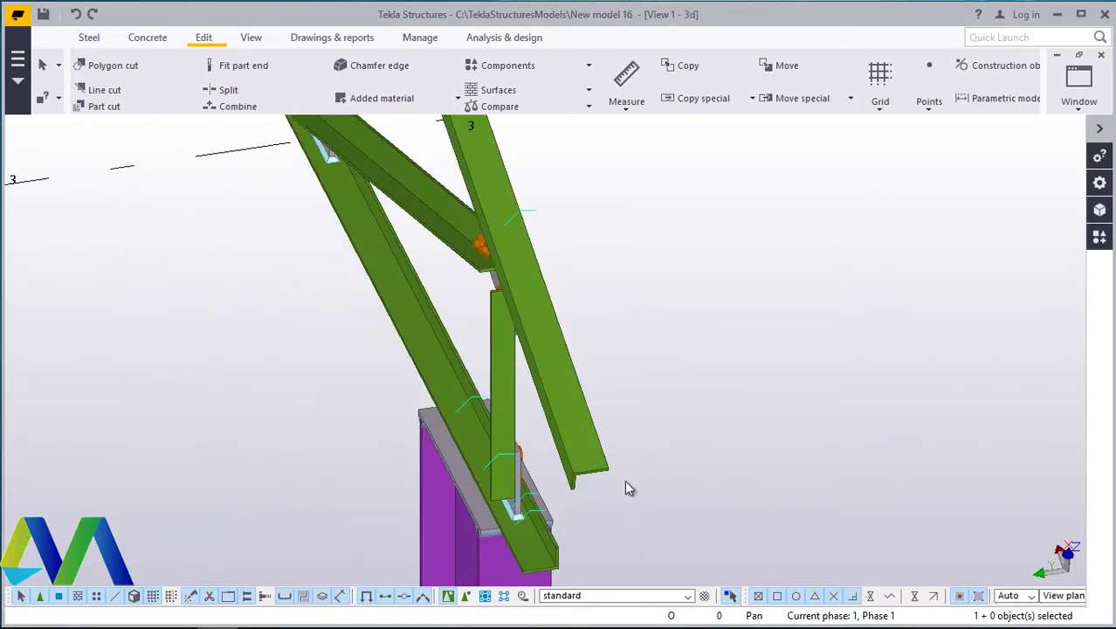
{"action": "scroll", "coordinate": [589, 303], "scroll_direction": "up", "scroll_amount": 8}
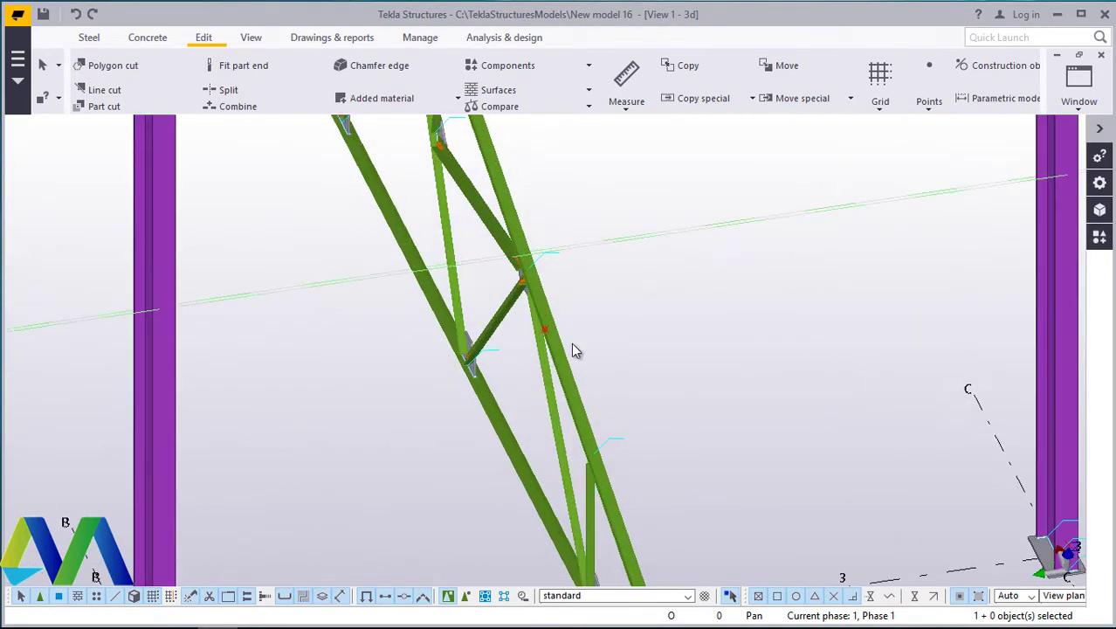
{"action": "left_click", "coordinate": [251, 38]}
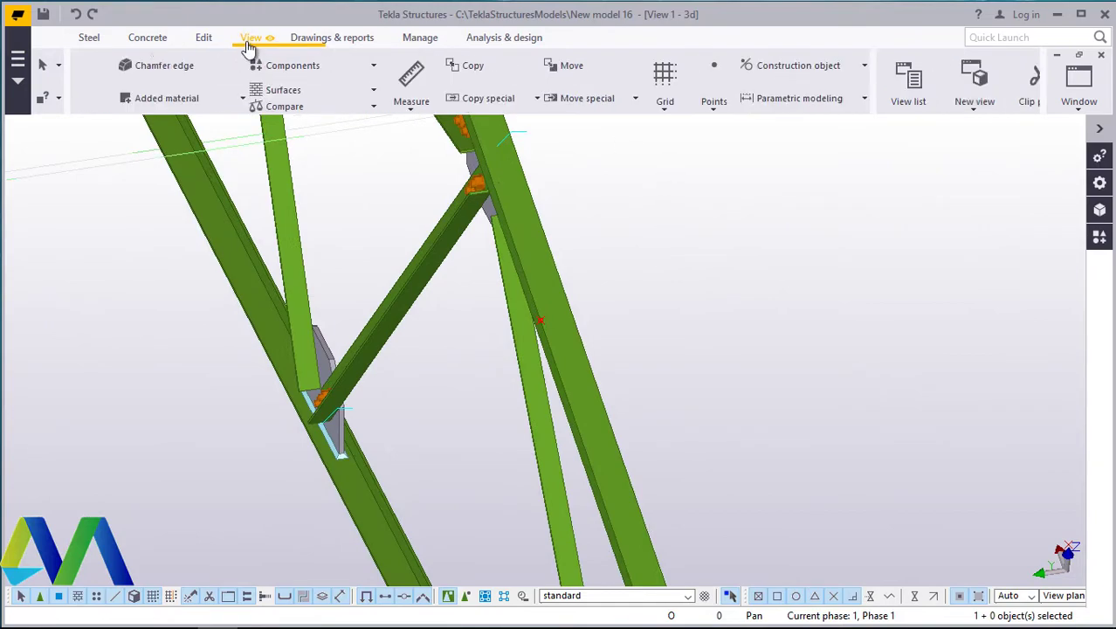
{"action": "left_click", "coordinate": [596, 92]}
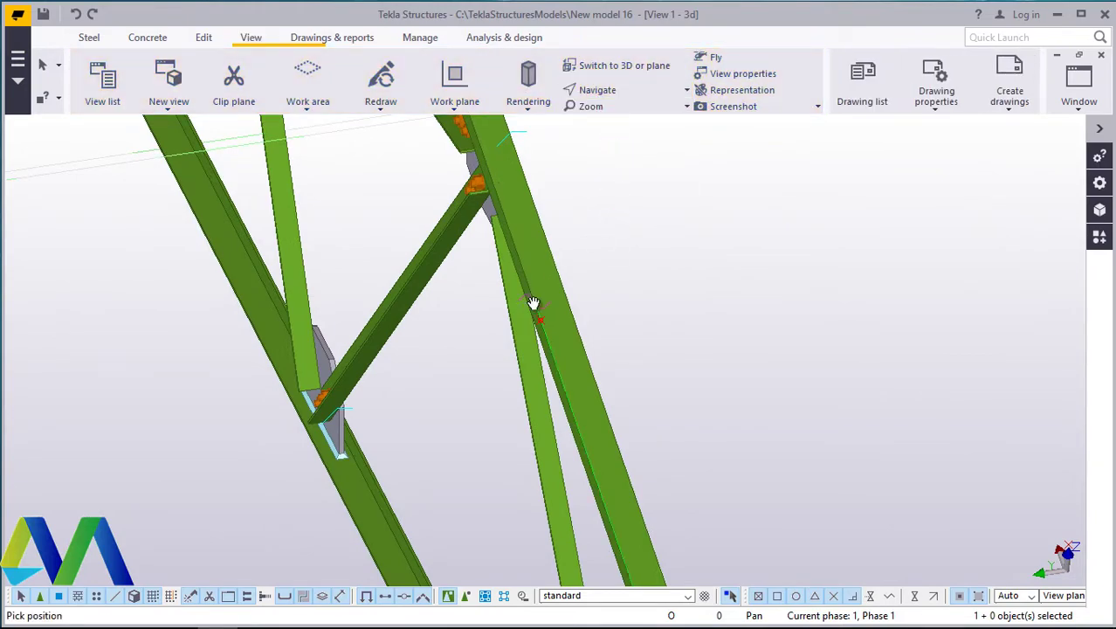
{"action": "middle_click_drag", "start_coordinate": [560, 304], "coordinate": [691, 292], "text": "ctrl"}
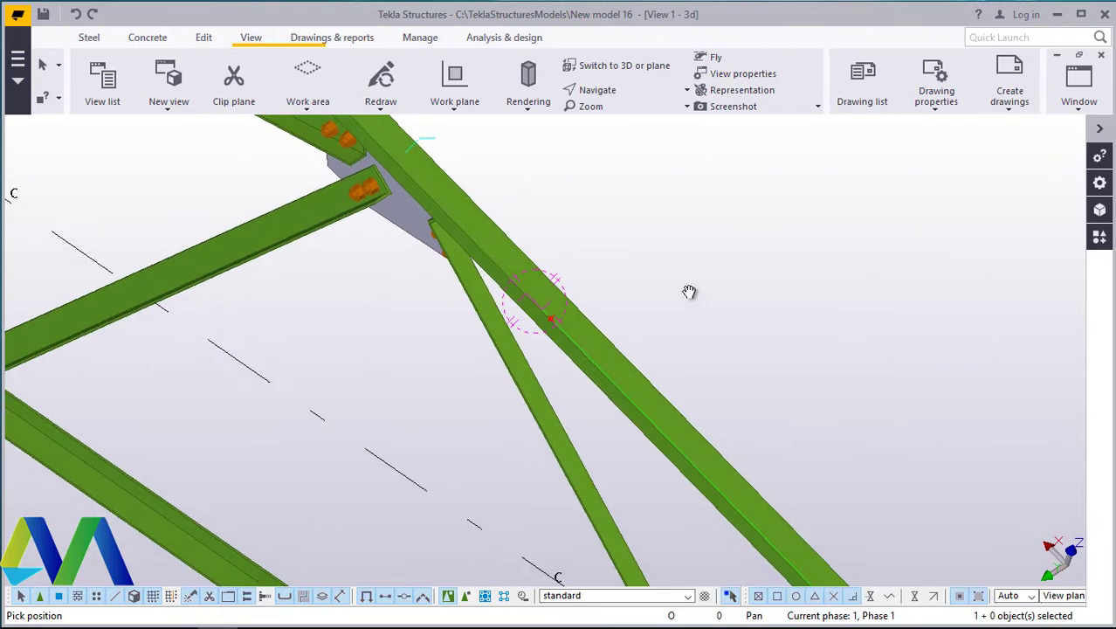
{"action": "right_click", "coordinate": [690, 291]}
{"action": "left_click", "coordinate": [730, 303]}
{"action": "scroll", "coordinate": [581, 313], "scroll_direction": "up", "scroll_amount": 5}
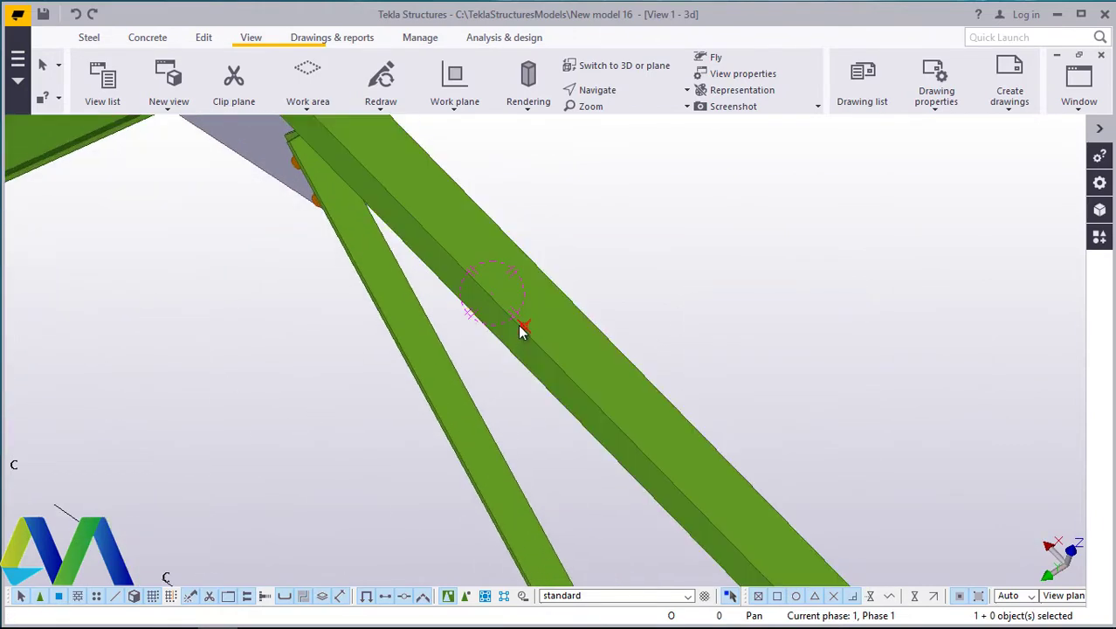
{"action": "right_click", "coordinate": [718, 253]}
{"action": "left_click", "coordinate": [772, 399]}
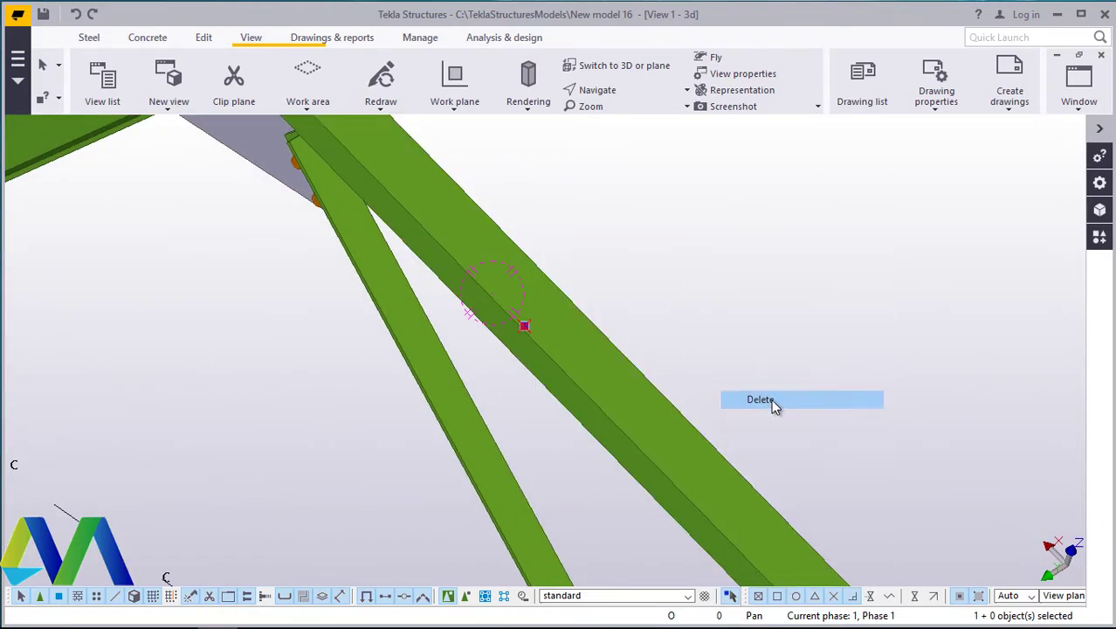
{"action": "left_click", "coordinate": [380, 114]}
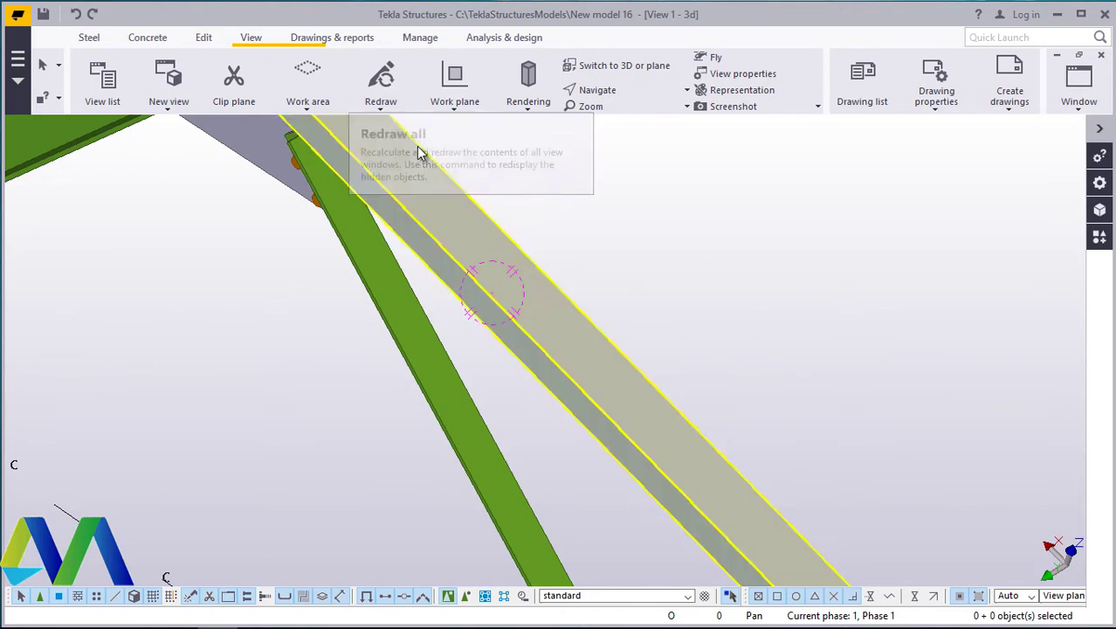
Step: Start a divided line with 1 point from the midpoint of the top chord's ridge end edge
{"action": "left_click", "coordinate": [209, 38]}
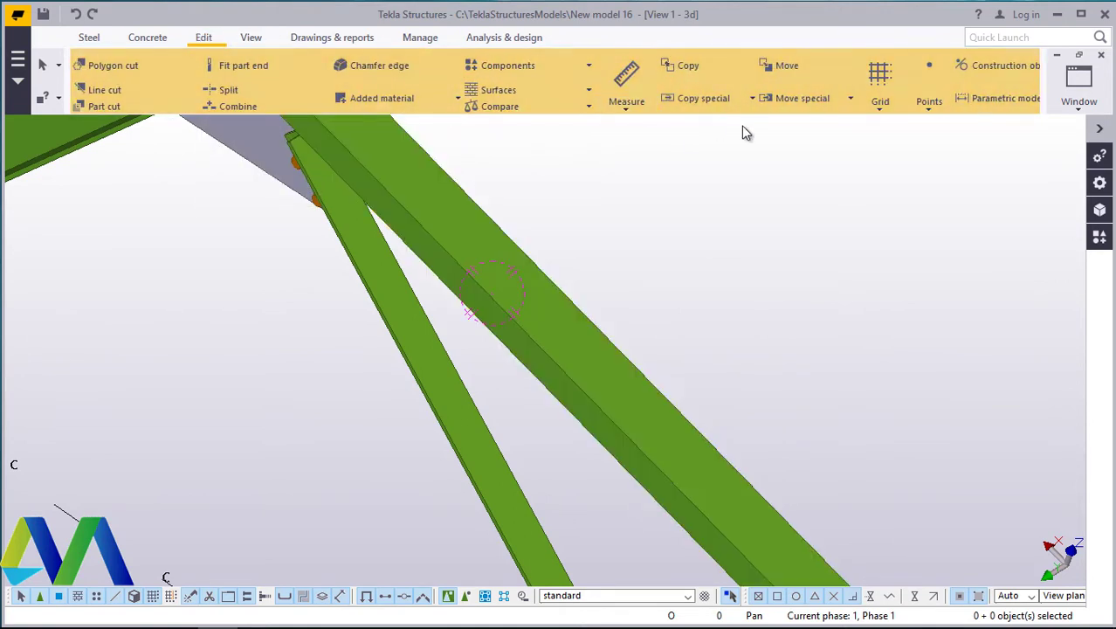
{"action": "left_click", "coordinate": [930, 122]}
{"action": "left_click", "coordinate": [940, 131]}
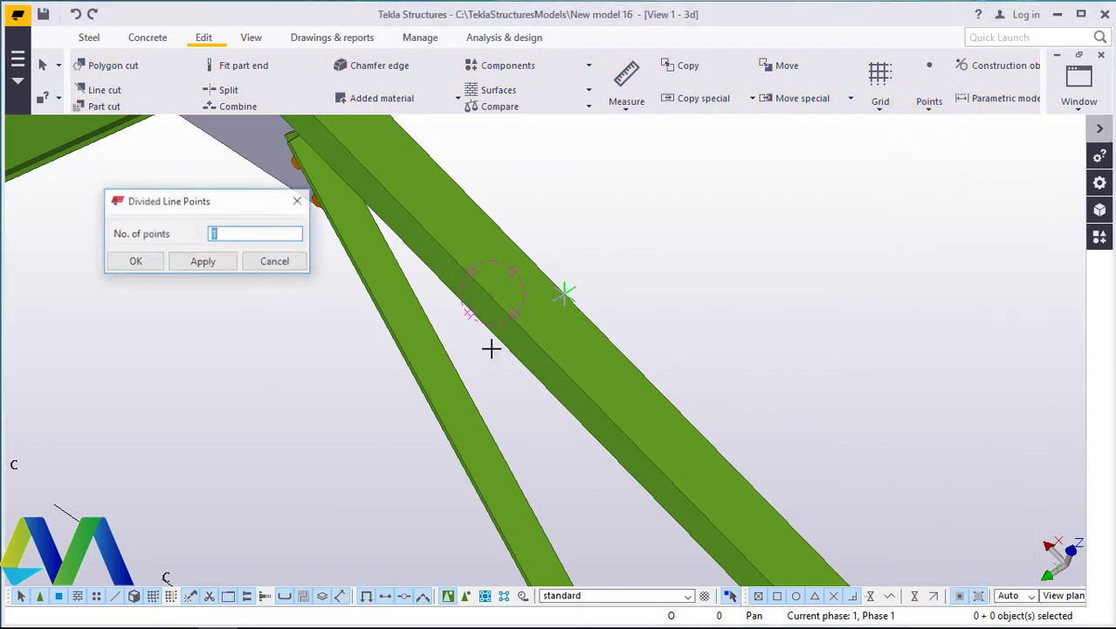
{"action": "scroll", "coordinate": [491, 349], "scroll_direction": "down", "scroll_amount": 5}
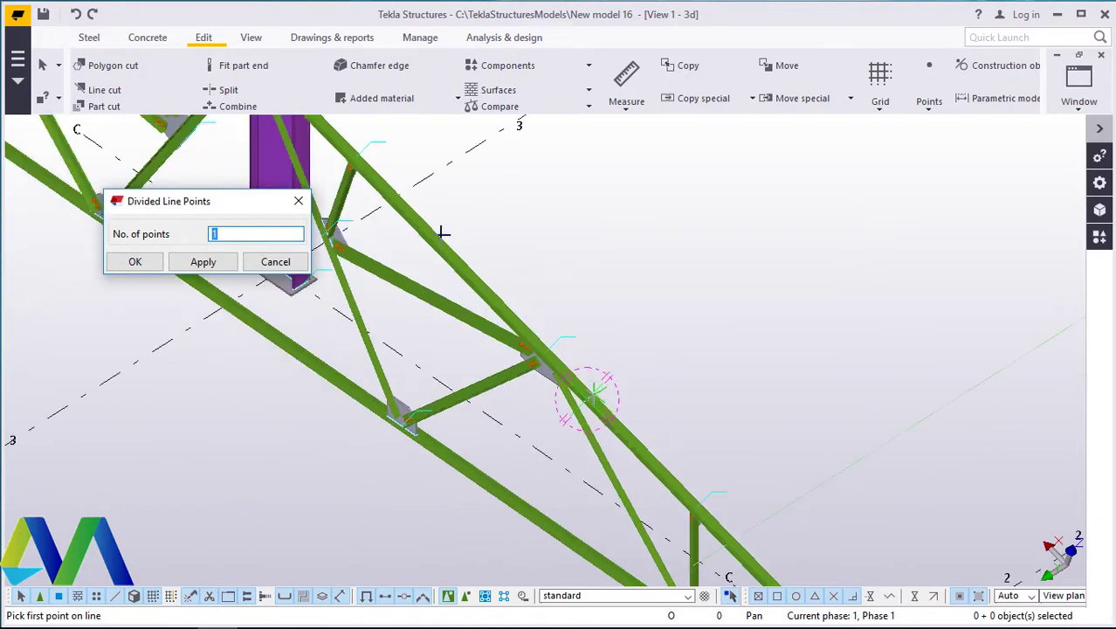
{"action": "scroll", "coordinate": [488, 394], "scroll_direction": "up", "scroll_amount": 1}
{"action": "scroll", "coordinate": [616, 468], "scroll_direction": "down", "scroll_amount": 3}
{"action": "scroll", "coordinate": [444, 331], "scroll_direction": "up", "scroll_amount": 1}
{"action": "scroll", "coordinate": [504, 298], "scroll_direction": "up", "scroll_amount": 2}
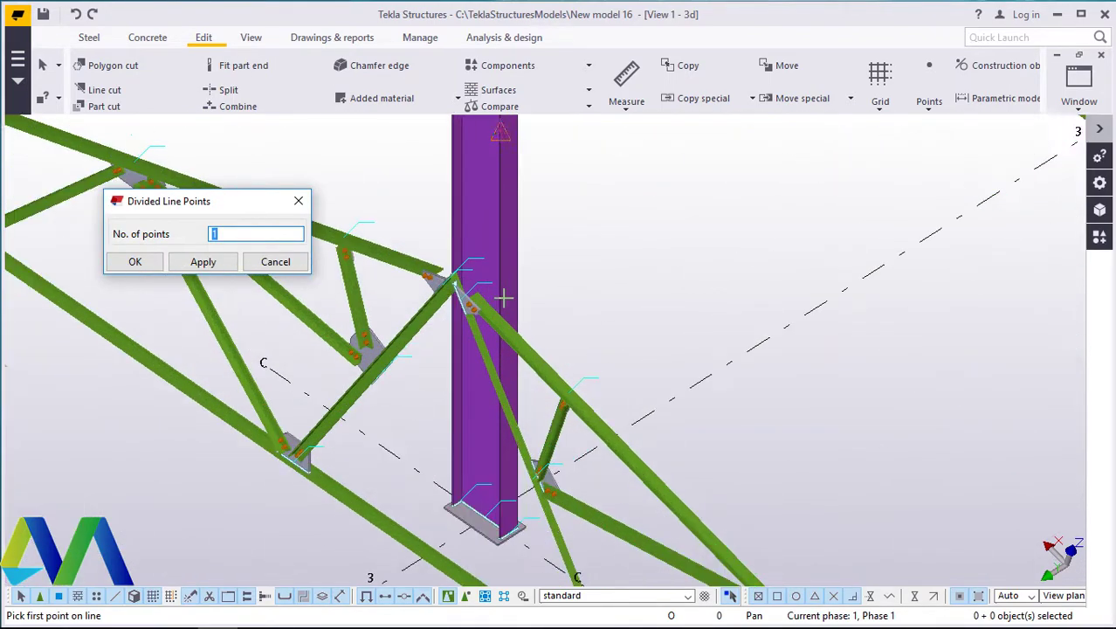
{"action": "scroll", "coordinate": [504, 298], "scroll_direction": "up", "scroll_amount": 5}
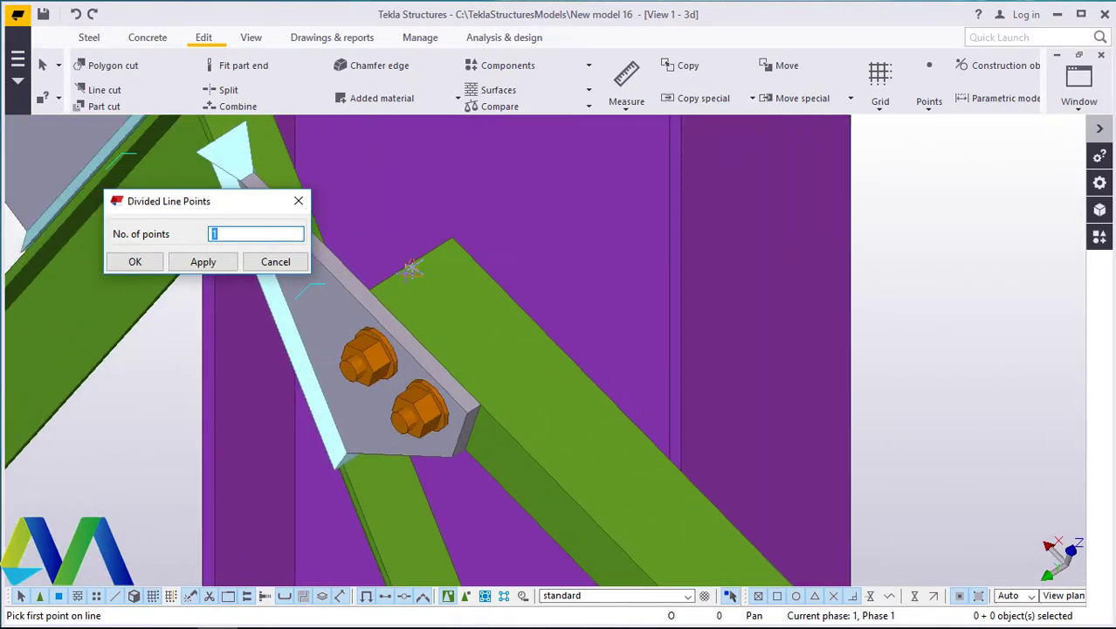
{"action": "left_click", "coordinate": [408, 266]}
Step: Finish the divided line at the midpoint of the same top chord's eave end edge and close the point settings
{"action": "scroll", "coordinate": [376, 262], "scroll_direction": "down", "scroll_amount": 5}
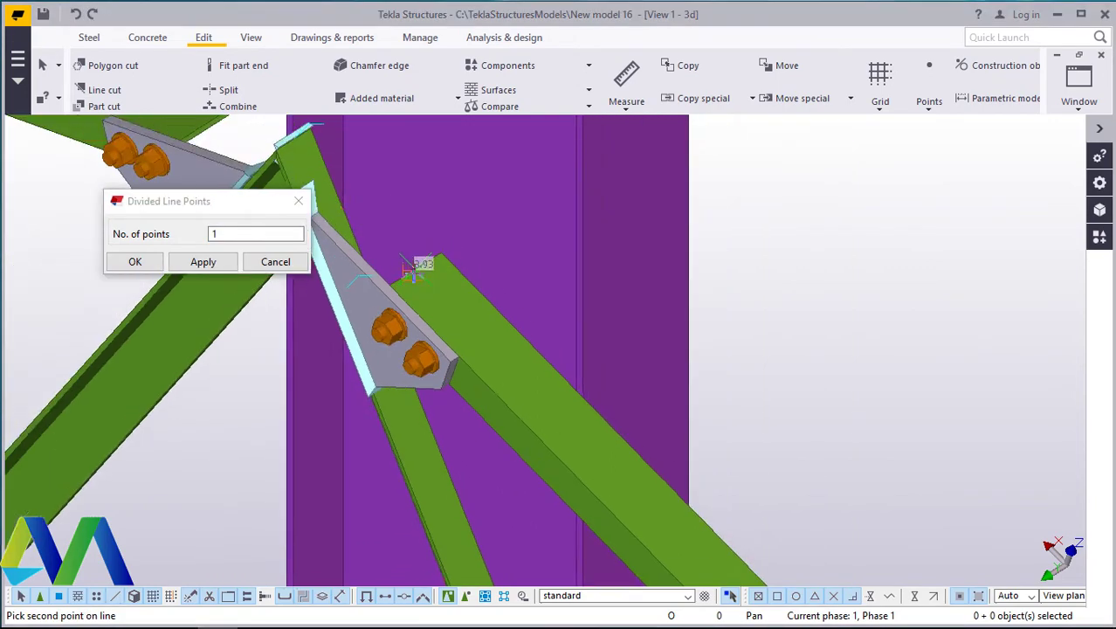
{"action": "scroll", "coordinate": [354, 258], "scroll_direction": "down", "scroll_amount": 10}
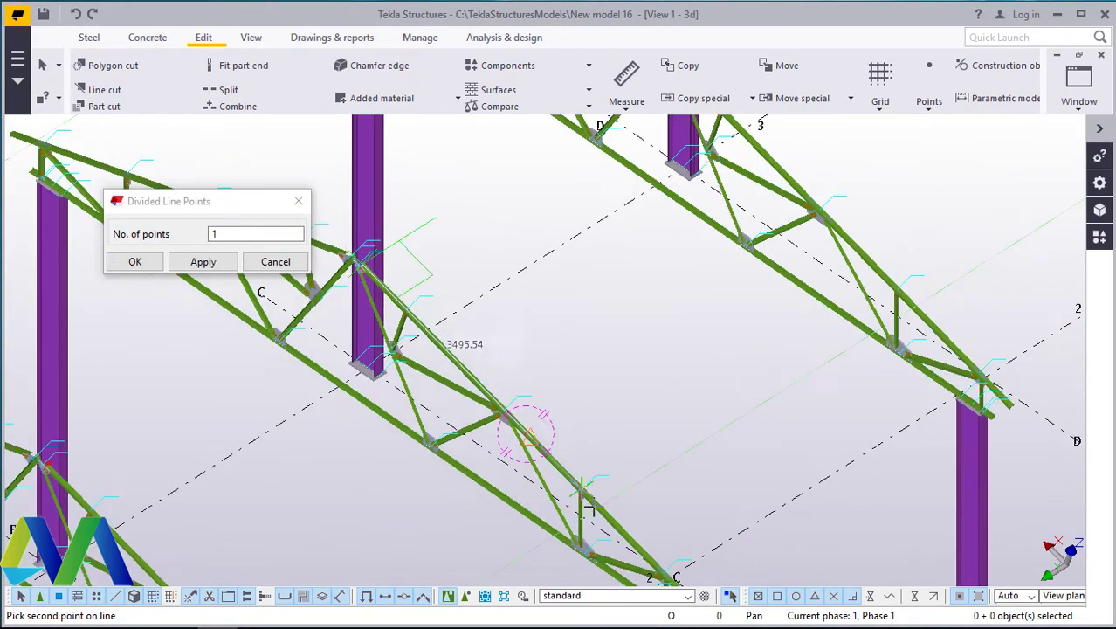
{"action": "middle_click_drag", "start_coordinate": [519, 416], "coordinate": [384, 288]}
{"action": "scroll", "coordinate": [384, 288], "scroll_direction": "up", "scroll_amount": 1}
{"action": "scroll", "coordinate": [606, 494], "scroll_direction": "up", "scroll_amount": 8}
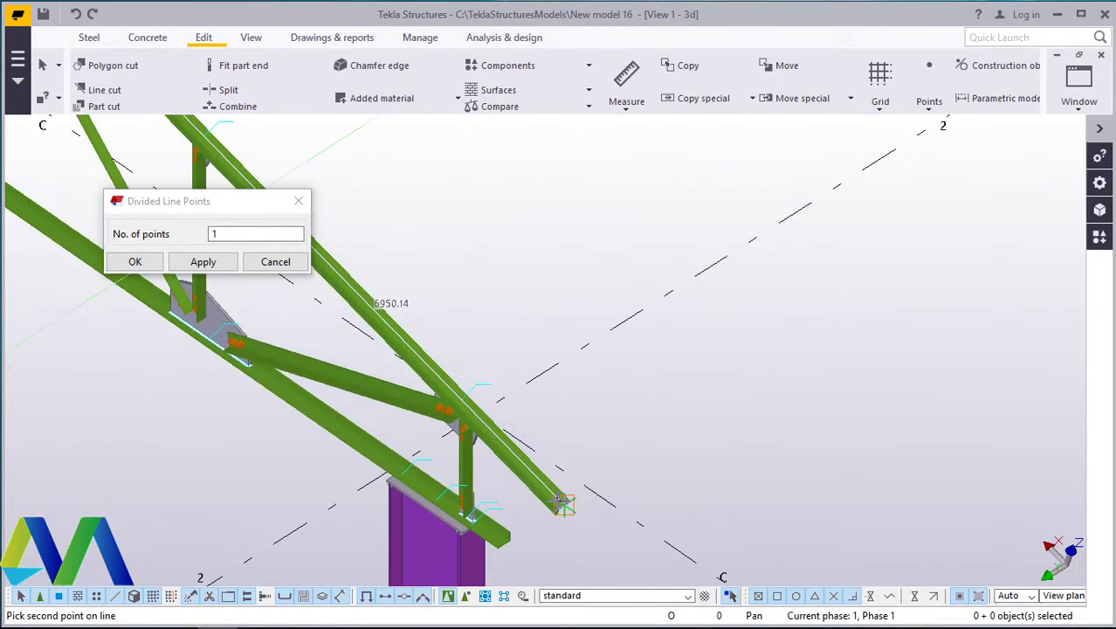
{"action": "scroll", "coordinate": [576, 506], "scroll_direction": "up", "scroll_amount": 2}
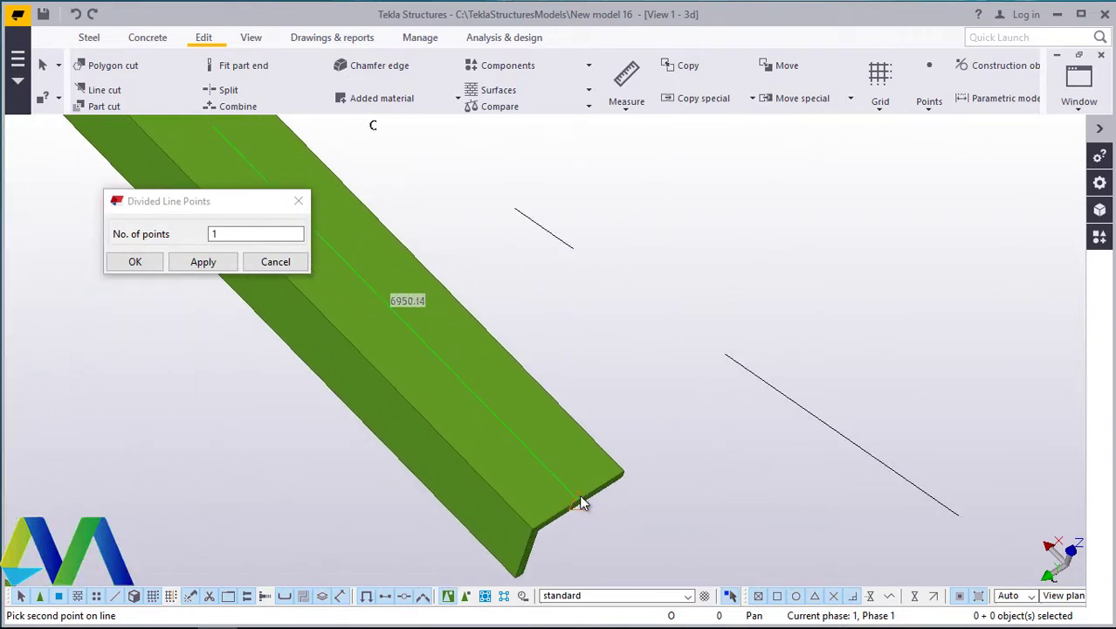
{"action": "right_click", "coordinate": [697, 319]}
{"action": "left_click", "coordinate": [734, 331]}
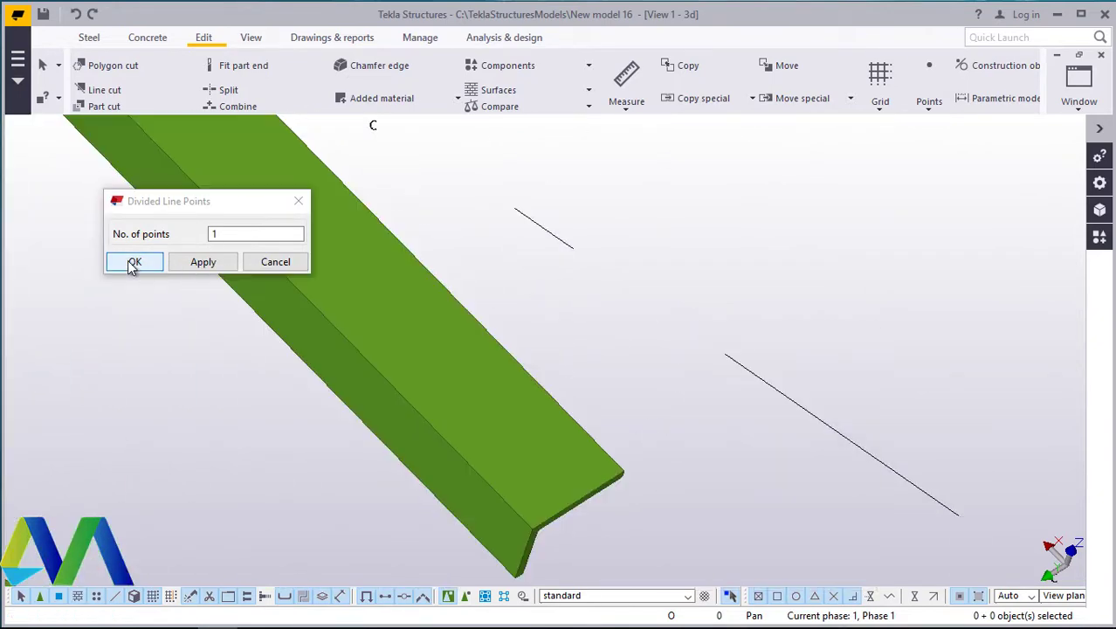
{"action": "left_click", "coordinate": [133, 263]}
Step: Rotate the view around the new dividing point to examine its position between the two legs of the top chord angle
{"action": "scroll", "coordinate": [654, 463], "scroll_direction": "down", "scroll_amount": 6}
{"action": "scroll", "coordinate": [635, 473], "scroll_direction": "down", "scroll_amount": 4}
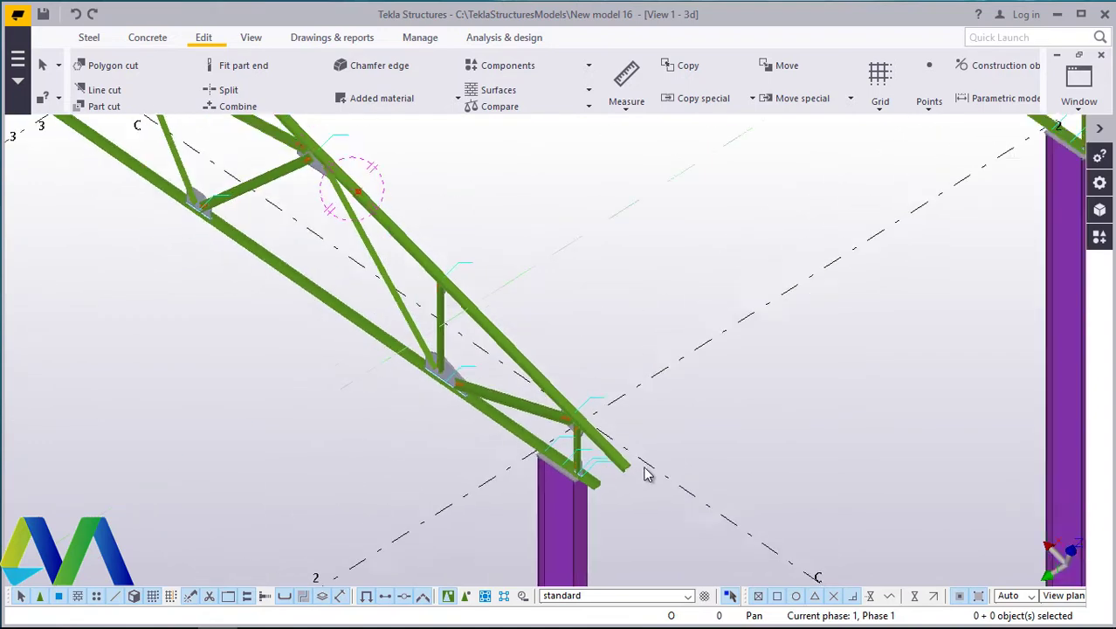
{"action": "scroll", "coordinate": [384, 316], "scroll_direction": "up", "scroll_amount": 6}
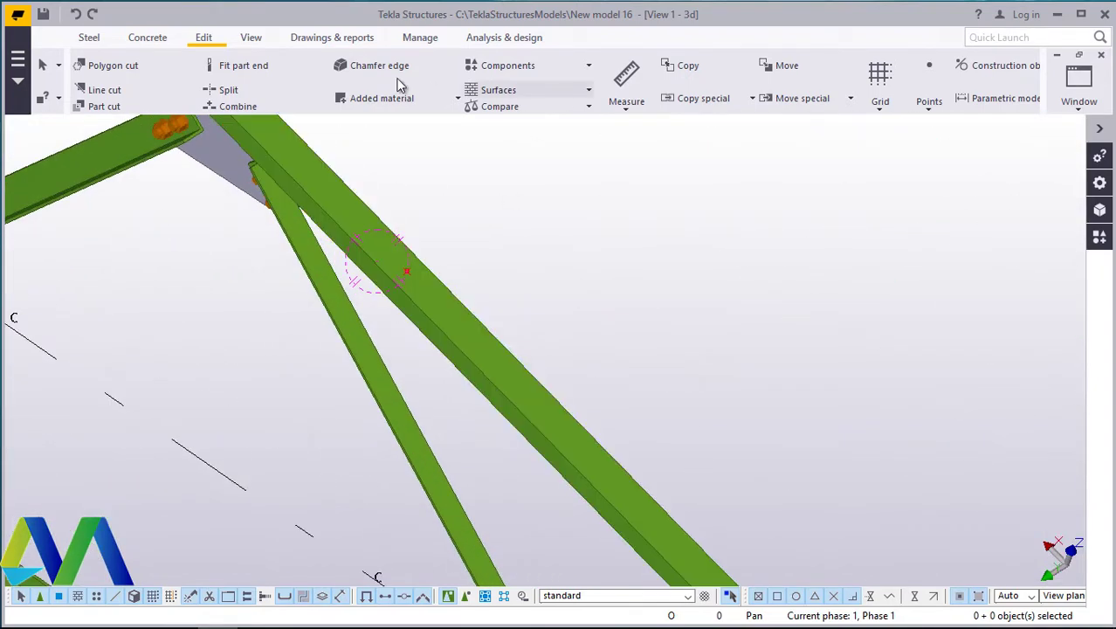
{"action": "left_click", "coordinate": [251, 37]}
{"action": "left_click", "coordinate": [596, 90]}
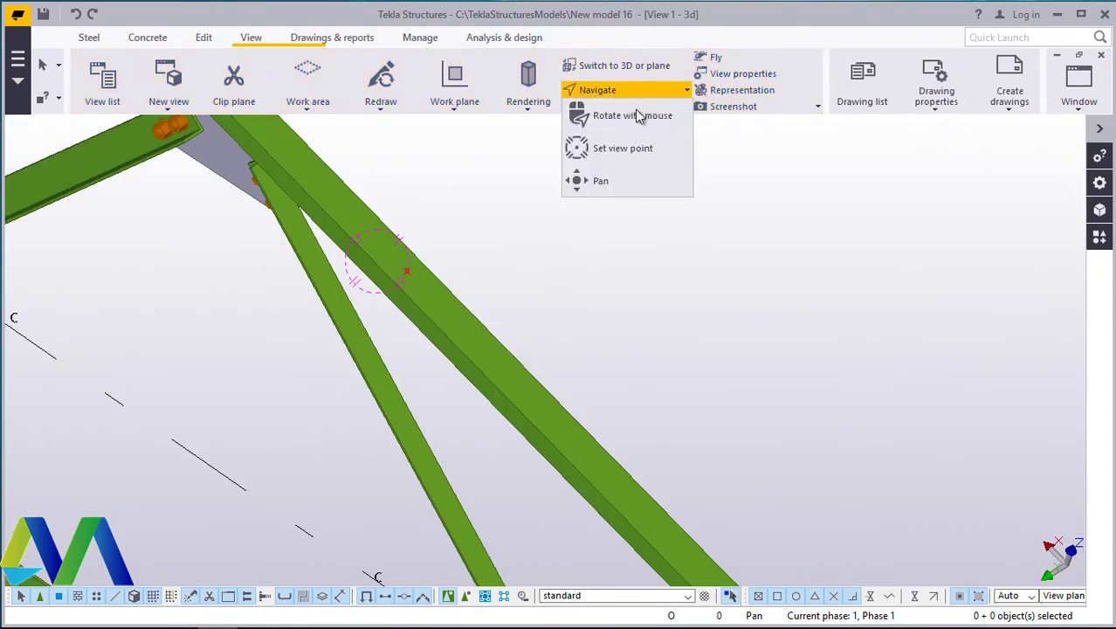
{"action": "left_click", "coordinate": [594, 117]}
{"action": "mouse_move", "coordinate": [448, 311]}
{"action": "middle_mouse_down", "text": "ctrl"}
{"action": "mouse_move", "coordinate": [456, 219]}
{"action": "mouse_move", "coordinate": [472, 184]}
{"action": "mouse_move", "coordinate": [289, 185]}
{"action": "mouse_move", "coordinate": [573, 177]}
{"action": "mouse_move", "coordinate": [548, 278]}
{"action": "mouse_move", "coordinate": [344, 239]}
{"action": "mouse_move", "coordinate": [450, 202]}
{"action": "mouse_move", "coordinate": [611, 197]}
{"action": "mouse_move", "coordinate": [475, 305]}
{"action": "mouse_move", "coordinate": [553, 239]}
{"action": "mouse_move", "coordinate": [473, 247]}
{"action": "mouse_move", "coordinate": [518, 226]}
{"action": "mouse_move", "coordinate": [414, 248]}
{"action": "middle_mouse_up", "text": "ctrl"}
{"action": "right_click", "coordinate": [414, 248]}
{"action": "left_click", "coordinate": [438, 274]}
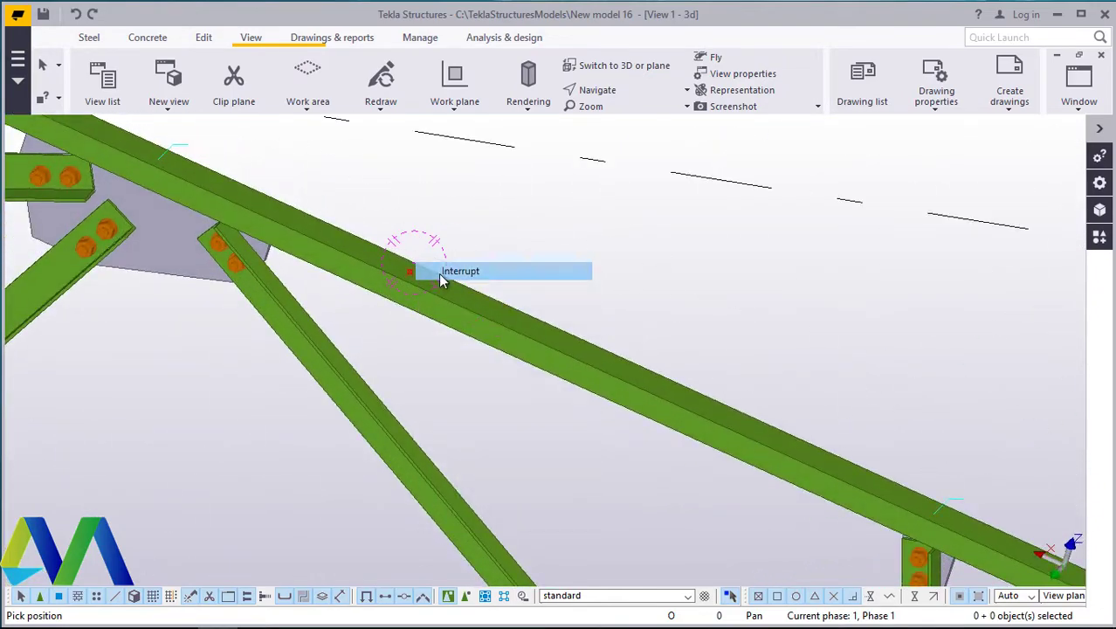
Step: Move the dividing point from the middle of the top chord's leg onto the edge where the angle's two legs meet
{"action": "scroll", "coordinate": [404, 283], "scroll_direction": "up", "scroll_amount": 4}
{"action": "scroll", "coordinate": [407, 288], "scroll_direction": "up", "scroll_amount": 1}
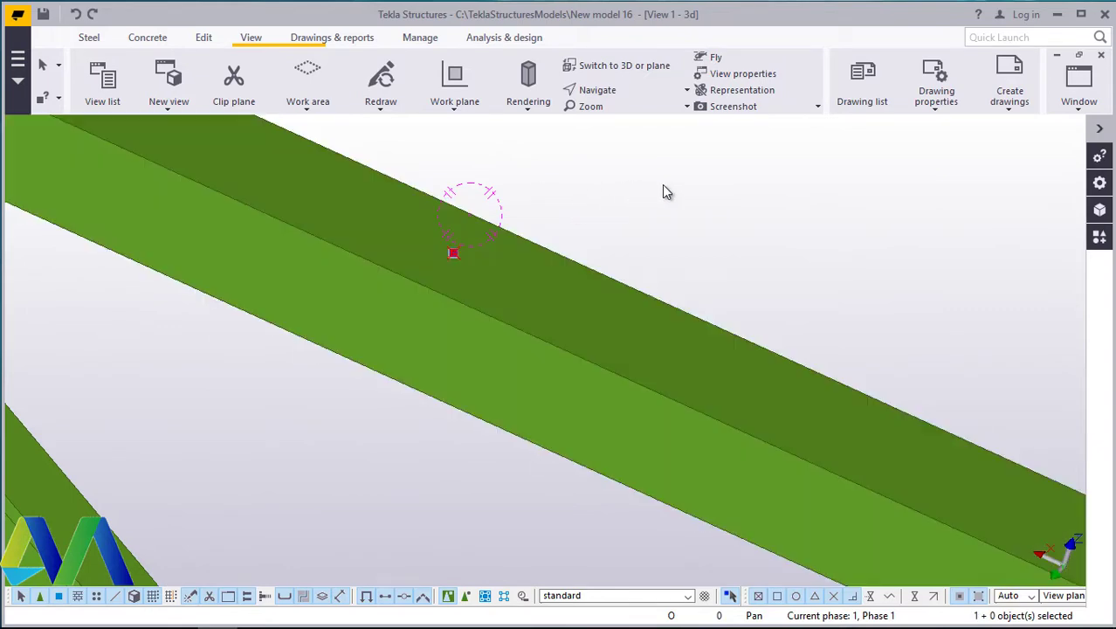
{"action": "right_click", "coordinate": [663, 185]}
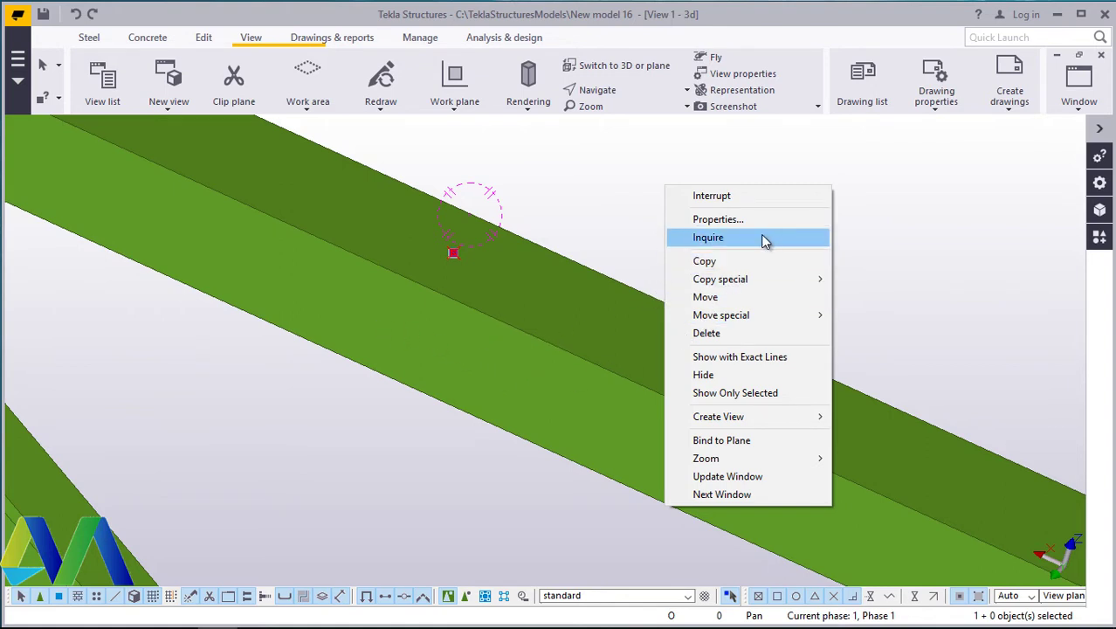
{"action": "left_click", "coordinate": [706, 298]}
{"action": "left_click", "coordinate": [453, 253]}
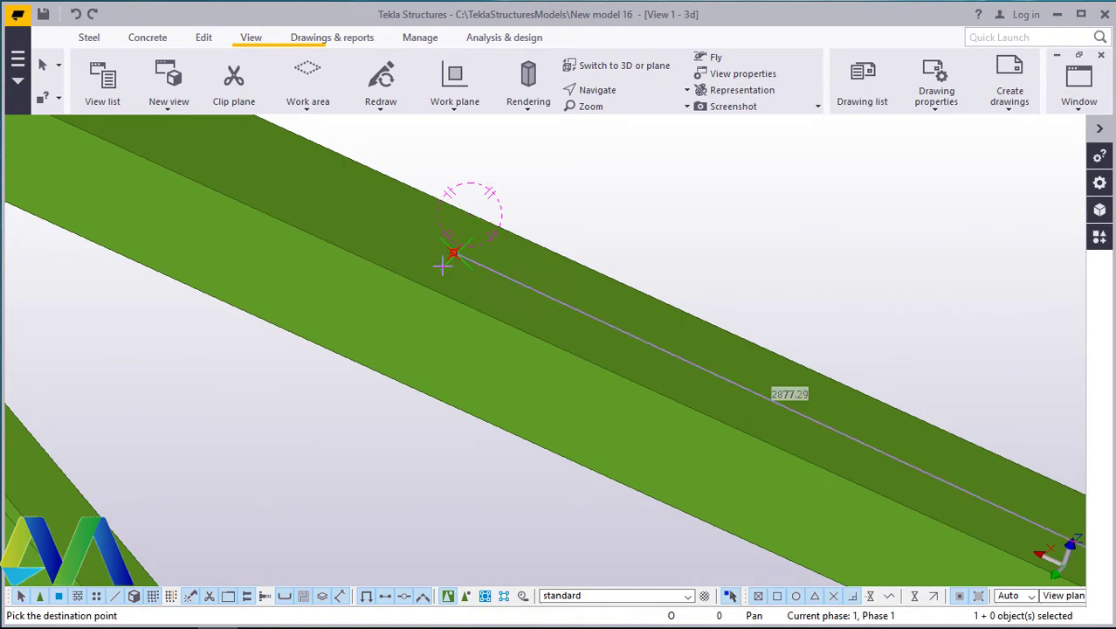
{"action": "left_click", "coordinate": [428, 285]}
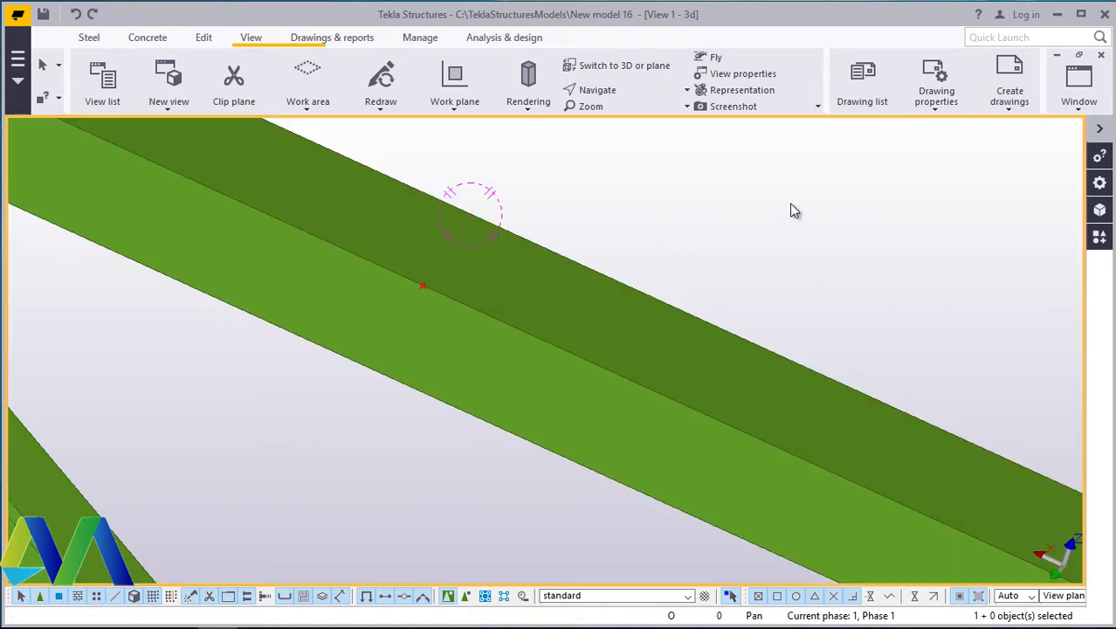
Step: Examine the dividing points on the top chords of the neighbouring trusses from a wider, rotated view and end the view panning
{"action": "scroll", "coordinate": [587, 376], "scroll_direction": "down", "scroll_amount": 5}
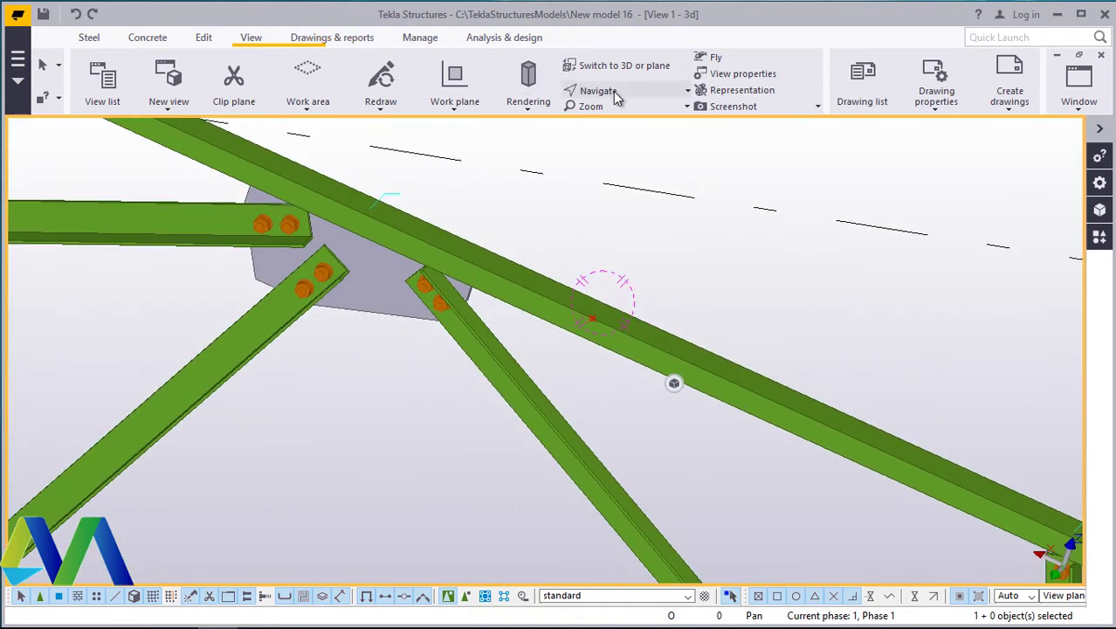
{"action": "mouse_move", "coordinate": [564, 301]}
{"action": "middle_mouse_down", "text": "ctrl"}
{"action": "mouse_move", "coordinate": [511, 311]}
{"action": "mouse_move", "coordinate": [349, 294]}
{"action": "mouse_move", "coordinate": [541, 298]}
{"action": "middle_mouse_up", "text": "ctrl"}
{"action": "scroll", "coordinate": [541, 298], "scroll_direction": "down", "scroll_amount": 8}
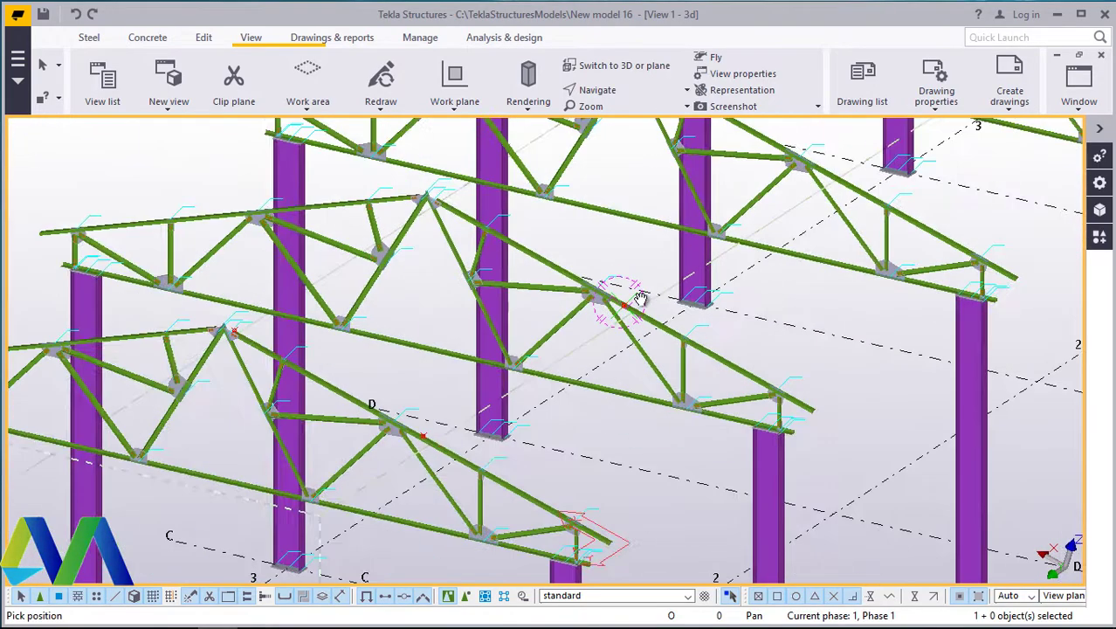
{"action": "scroll", "coordinate": [496, 319], "scroll_direction": "down", "scroll_amount": 5}
{"action": "middle_click_drag", "start_coordinate": [369, 287], "coordinate": [592, 310], "text": "ctrl"}
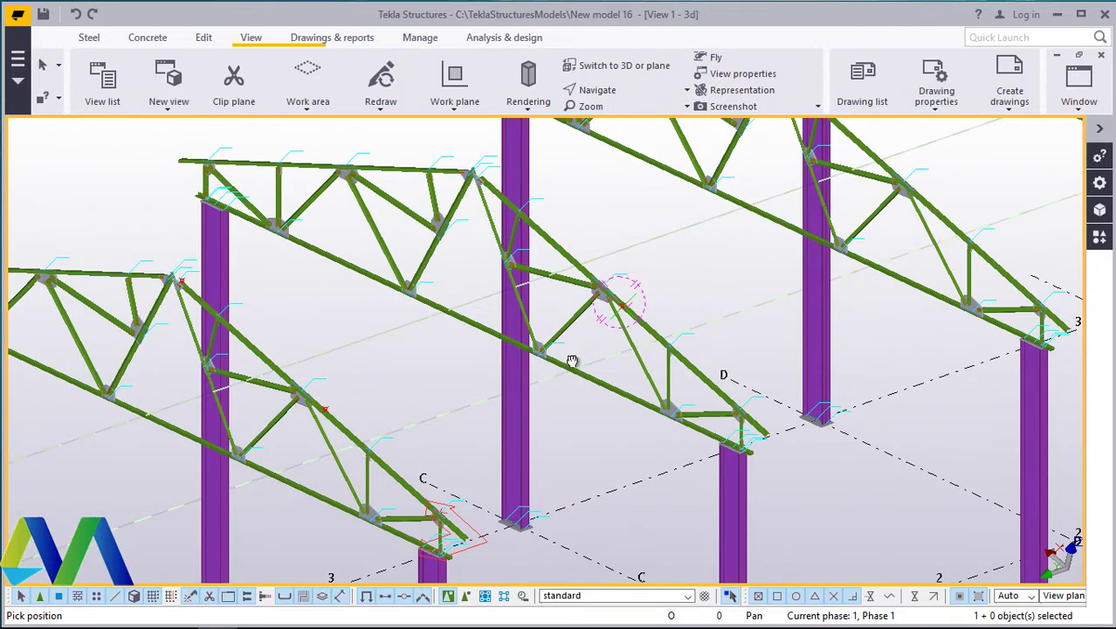
{"action": "middle_click_drag", "start_coordinate": [572, 361], "coordinate": [573, 364], "text": "ctrl"}
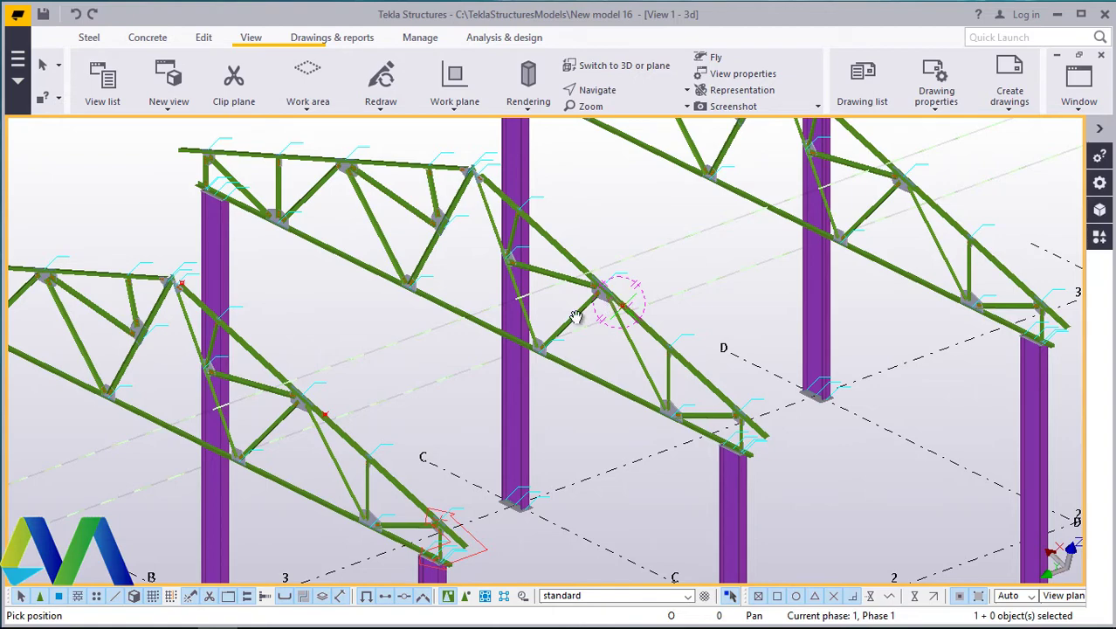
{"action": "scroll", "coordinate": [314, 410], "scroll_direction": "up", "scroll_amount": 8}
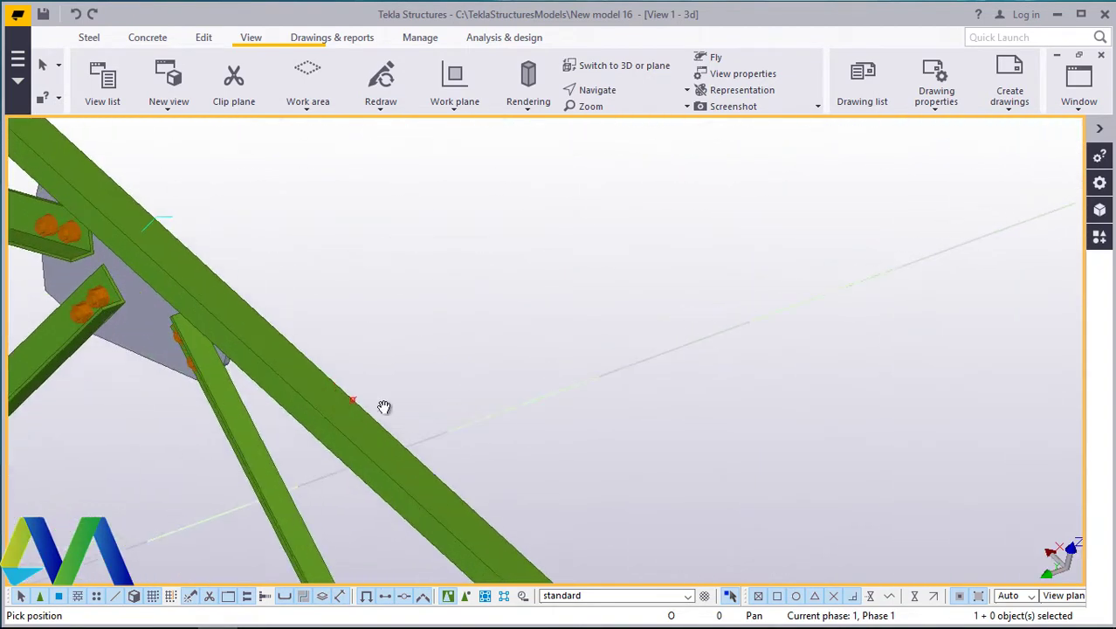
{"action": "right_click", "coordinate": [526, 287]}
{"action": "left_click", "coordinate": [572, 295]}
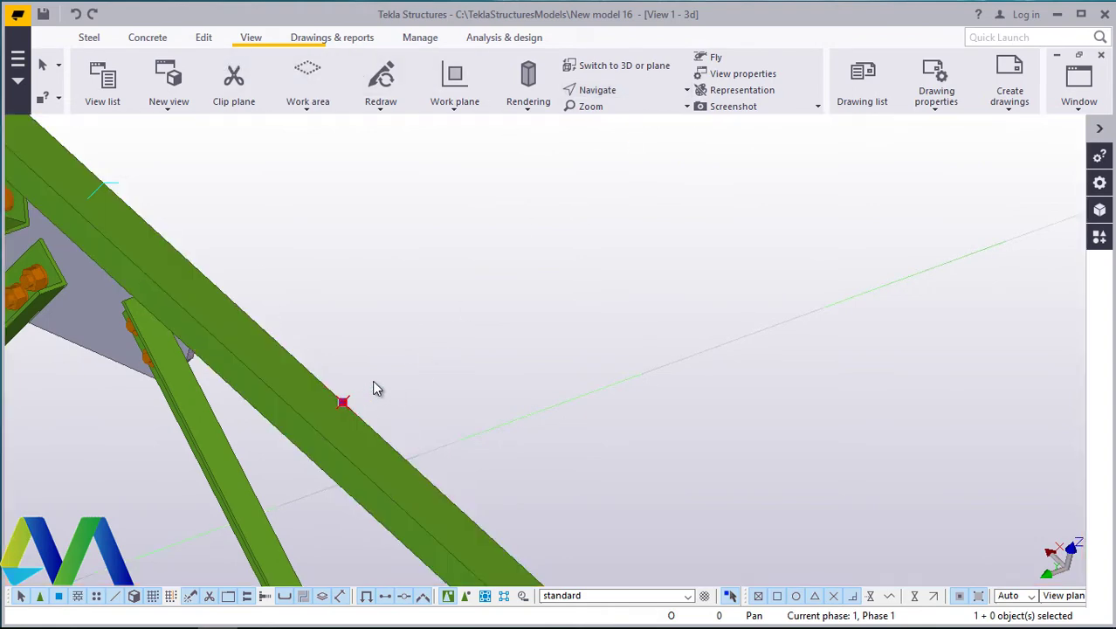
Step: Copy the first truss's top chord dividing point 200 mm along the chord edge towards the eave end
{"action": "right_click", "coordinate": [492, 257]}
{"action": "left_click", "coordinate": [551, 333]}
{"action": "left_click", "coordinate": [336, 339]}
{"action": "scroll", "coordinate": [324, 301], "scroll_direction": "down", "scroll_amount": 8}
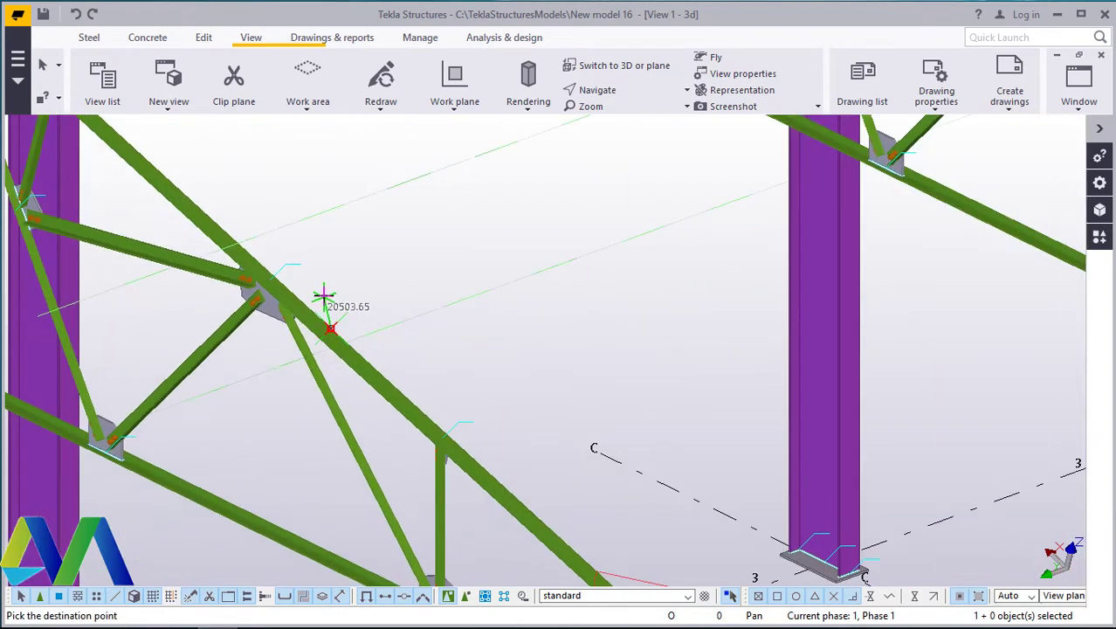
{"action": "scroll", "coordinate": [496, 476], "scroll_direction": "up", "scroll_amount": 8}
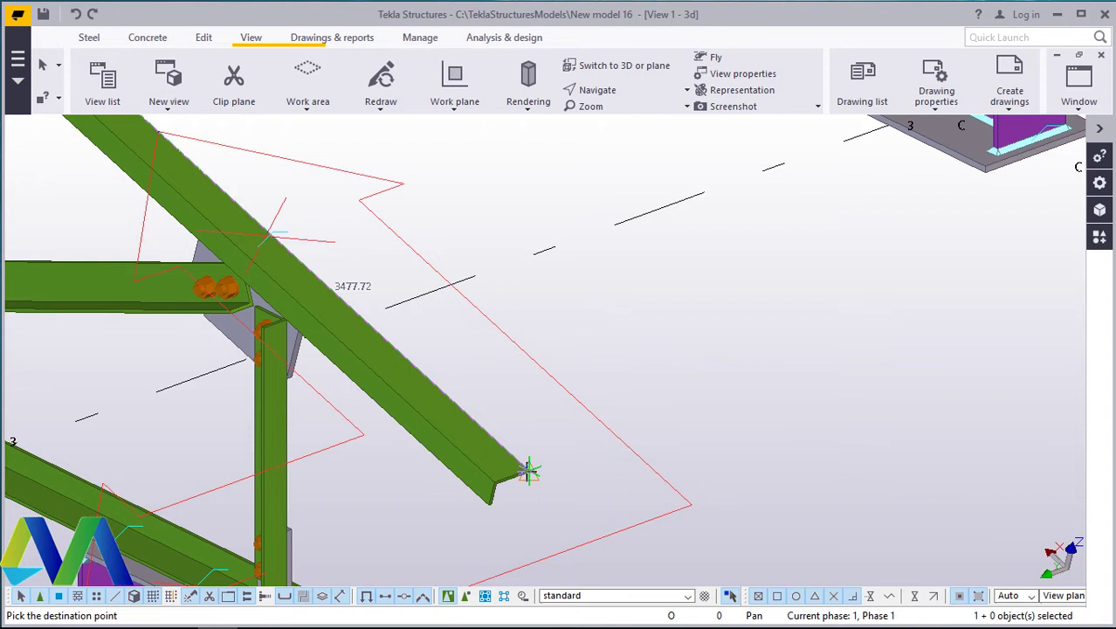
{"action": "type", "text": "200"}
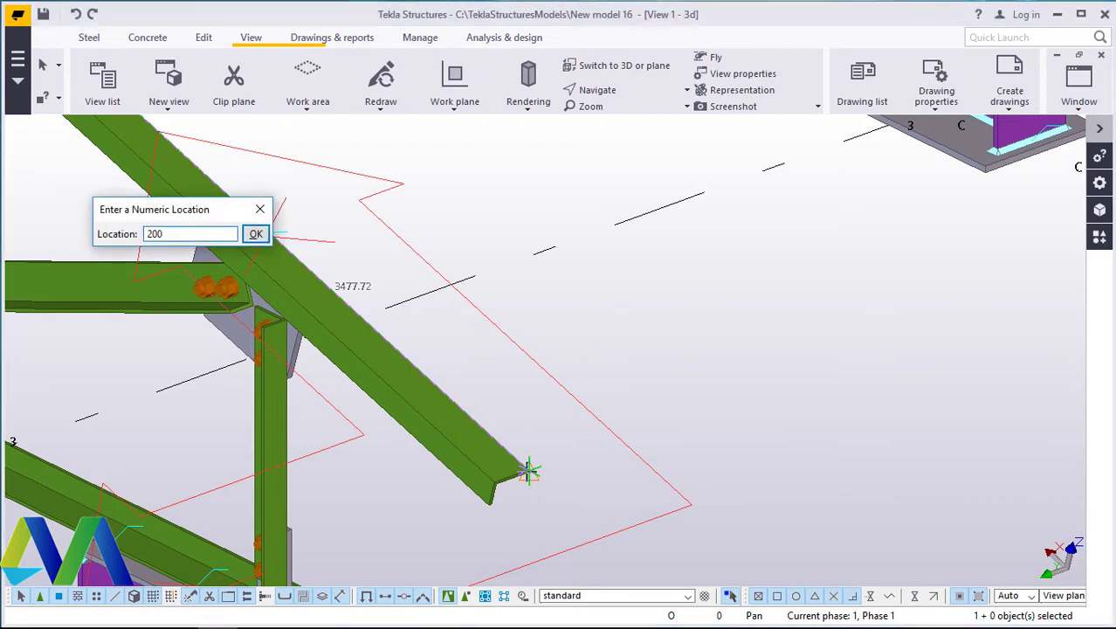
{"action": "key", "text": "Return"}
{"action": "right_click", "coordinate": [747, 289]}
{"action": "left_click", "coordinate": [769, 292]}
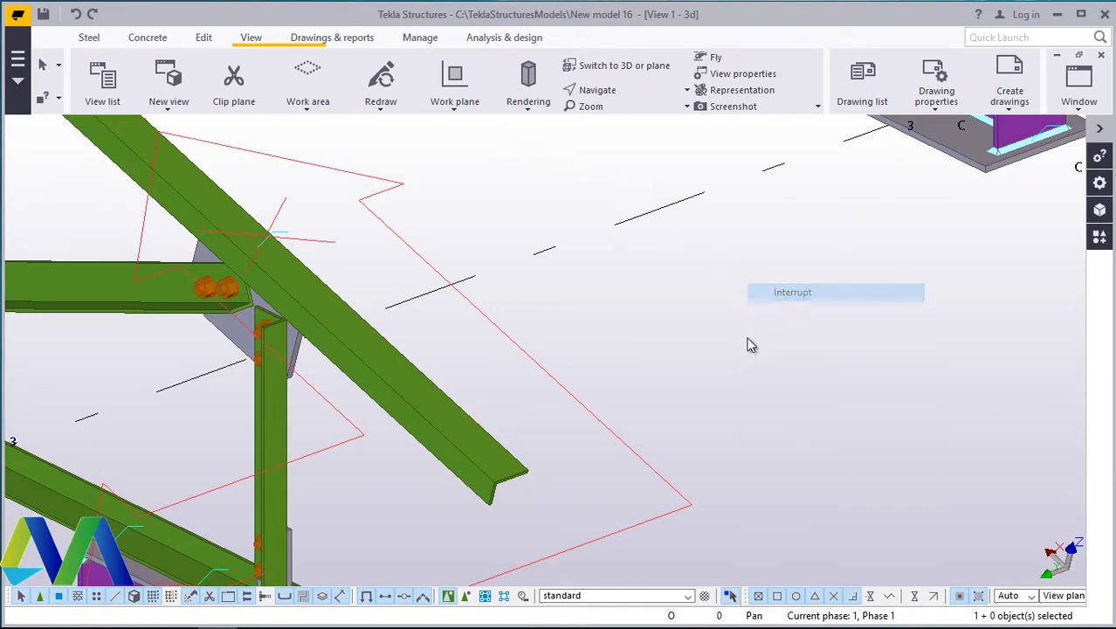
Step: Copy the same dividing point 200 mm along the chord edge towards the ridge and end copying
{"action": "scroll", "coordinate": [661, 437], "scroll_direction": "down", "scroll_amount": 5}
{"action": "scroll", "coordinate": [487, 293], "scroll_direction": "up", "scroll_amount": 6}
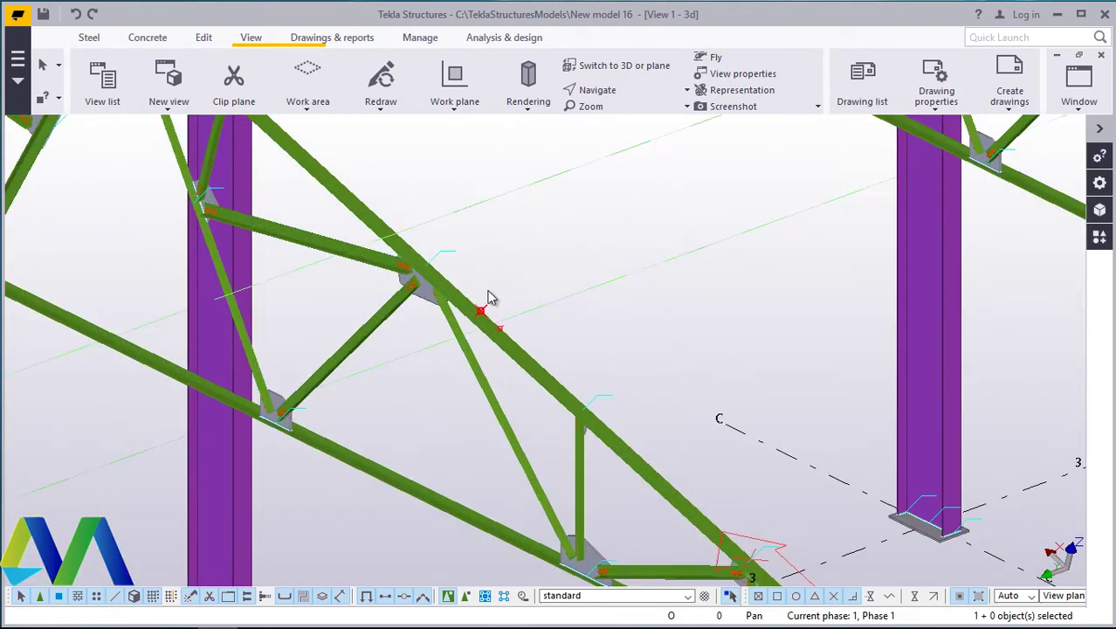
{"action": "scroll", "coordinate": [489, 297], "scroll_direction": "up", "scroll_amount": 5}
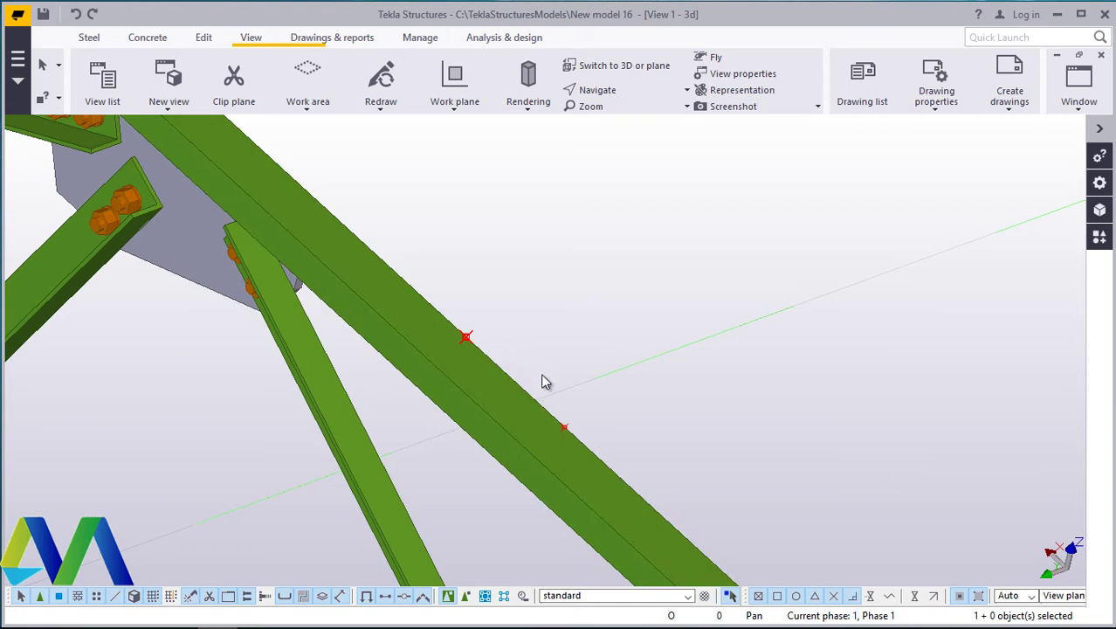
{"action": "right_click", "coordinate": [644, 264]}
{"action": "left_click", "coordinate": [687, 340]}
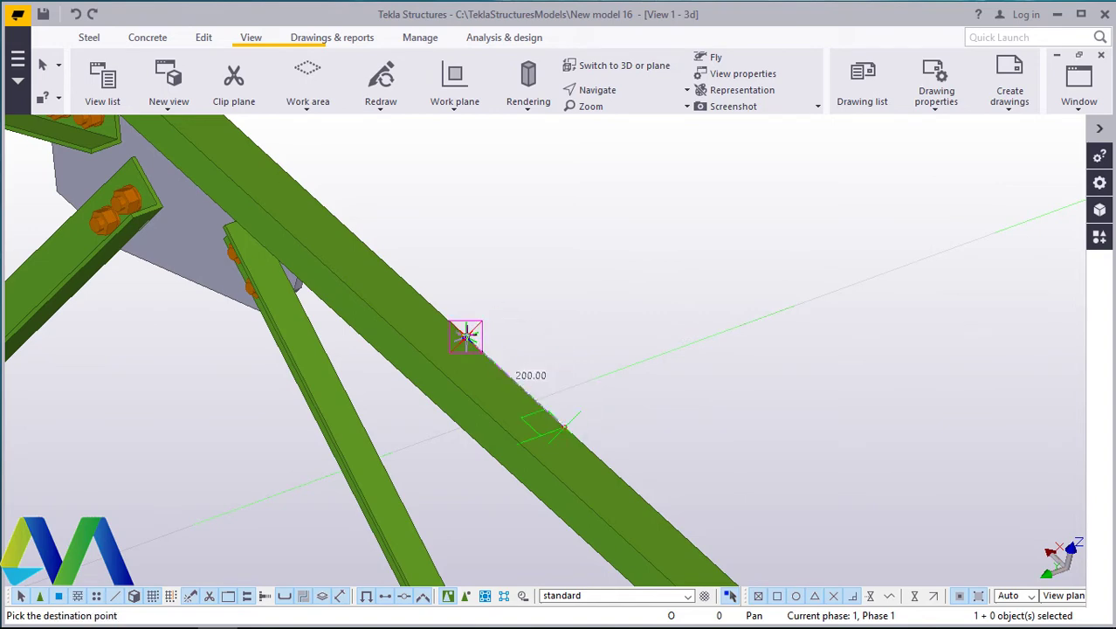
{"action": "right_click", "coordinate": [543, 261]}
{"action": "left_click", "coordinate": [587, 270]}
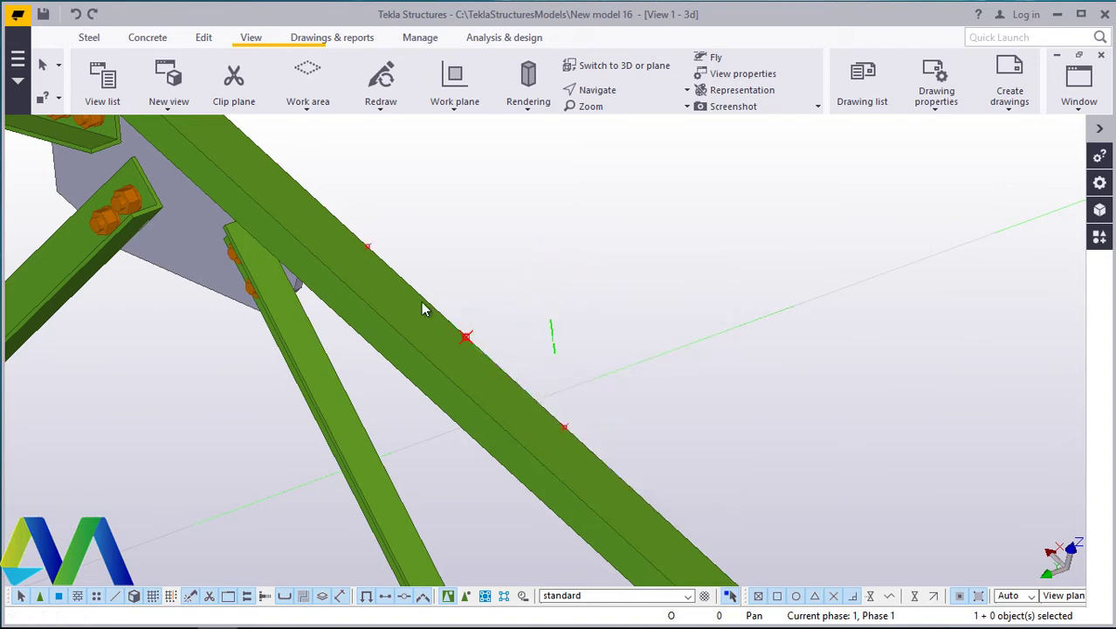
Step: Copy the row of three points from its middle point onto the dividing point of the second truss's top chord and end copying
{"action": "scroll", "coordinate": [416, 384], "scroll_direction": "down", "scroll_amount": 5}
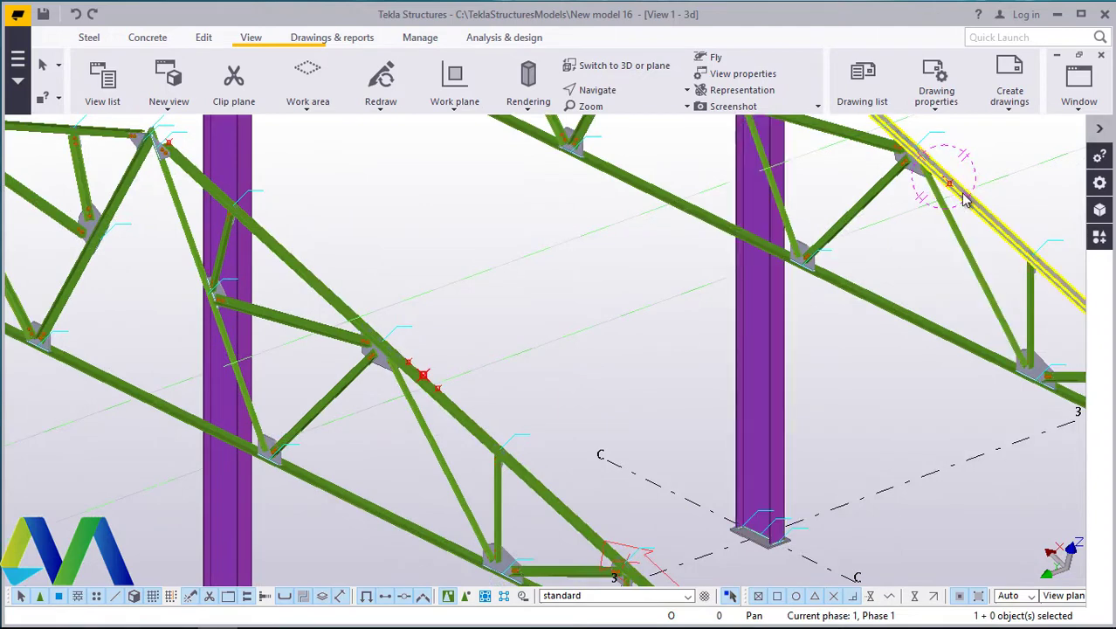
{"action": "scroll", "coordinate": [406, 358], "scroll_direction": "up", "scroll_amount": 5}
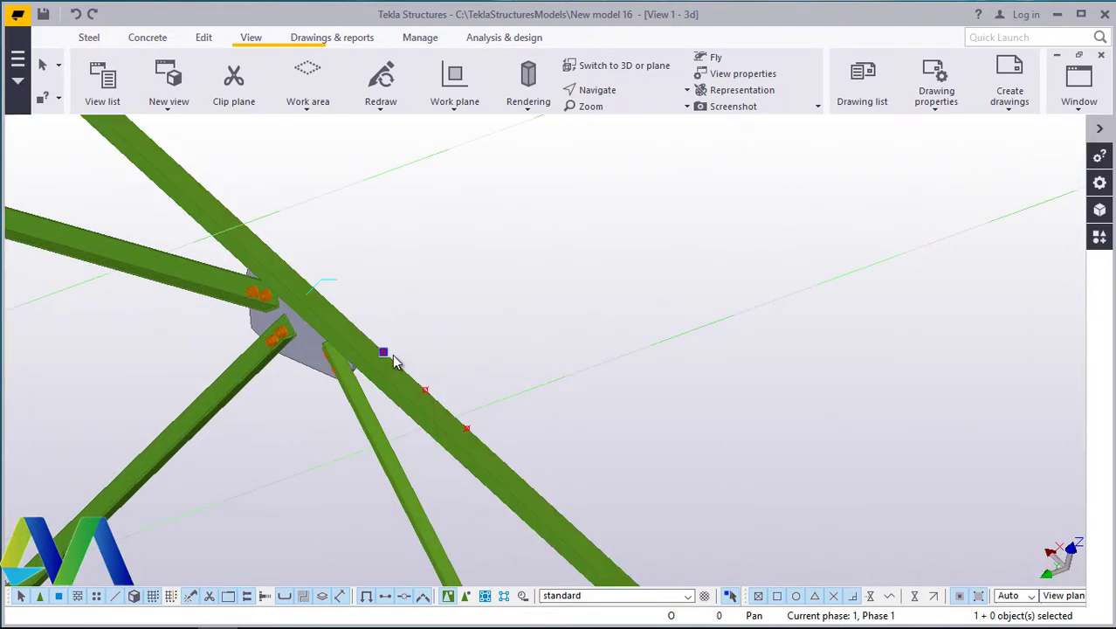
{"action": "left_click", "coordinate": [430, 393]}
{"action": "right_click", "coordinate": [623, 295]}
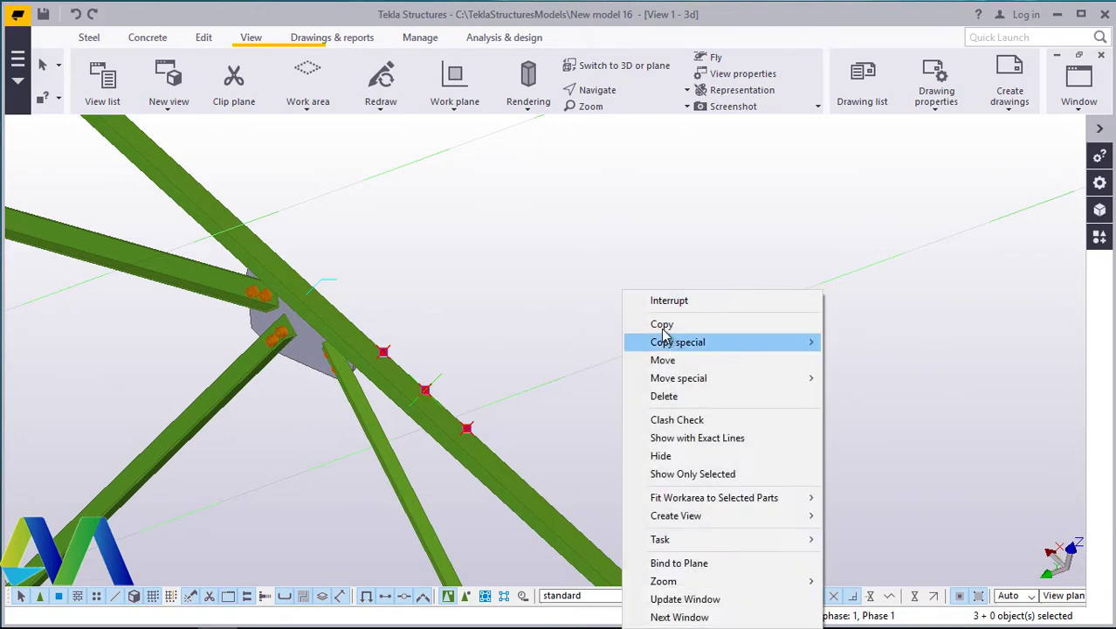
{"action": "left_click", "coordinate": [662, 325]}
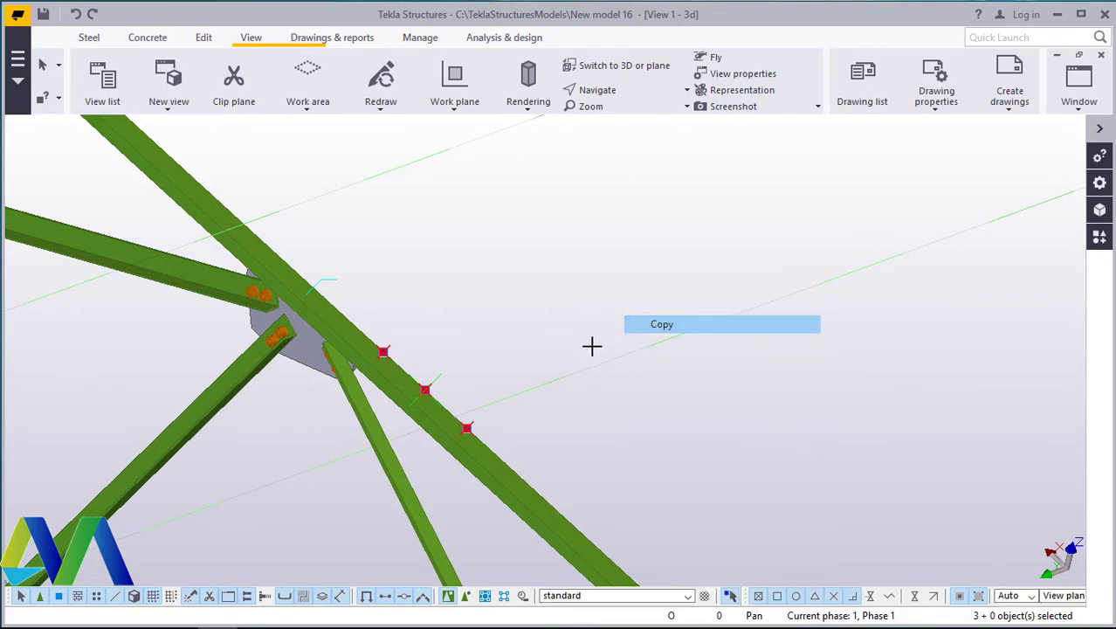
{"action": "left_click", "coordinate": [424, 389]}
{"action": "scroll", "coordinate": [424, 392], "scroll_direction": "down", "scroll_amount": 8}
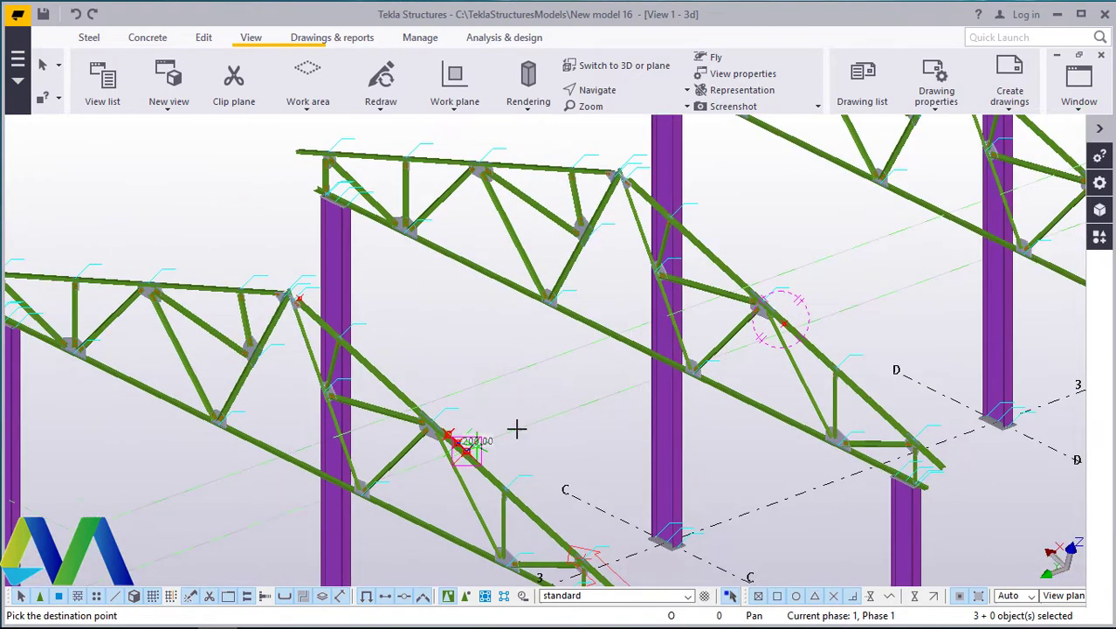
{"action": "scroll", "coordinate": [804, 304], "scroll_direction": "up", "scroll_amount": 10}
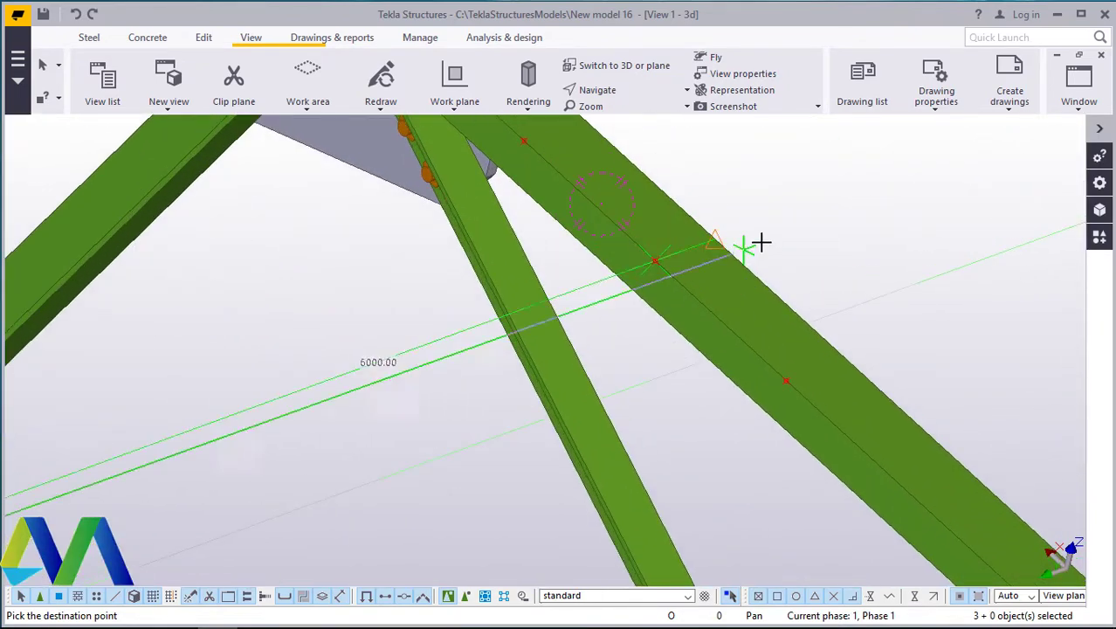
{"action": "right_click", "coordinate": [812, 220]}
{"action": "left_click", "coordinate": [826, 226]}
Step: Compare the three-point rows on both top chords and examine the chords' eave ends
{"action": "scroll", "coordinate": [496, 315], "scroll_direction": "down", "scroll_amount": 3}
{"action": "scroll", "coordinate": [496, 315], "scroll_direction": "down", "scroll_amount": 5}
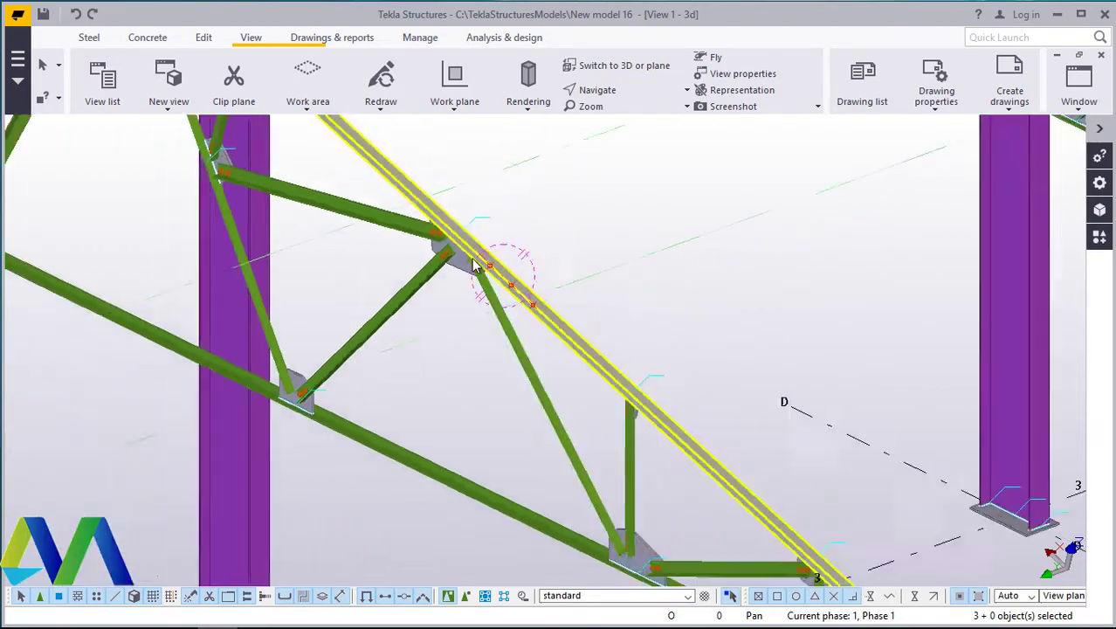
{"action": "scroll", "coordinate": [477, 294], "scroll_direction": "up", "scroll_amount": 5}
{"action": "scroll", "coordinate": [476, 294], "scroll_direction": "down", "scroll_amount": 4}
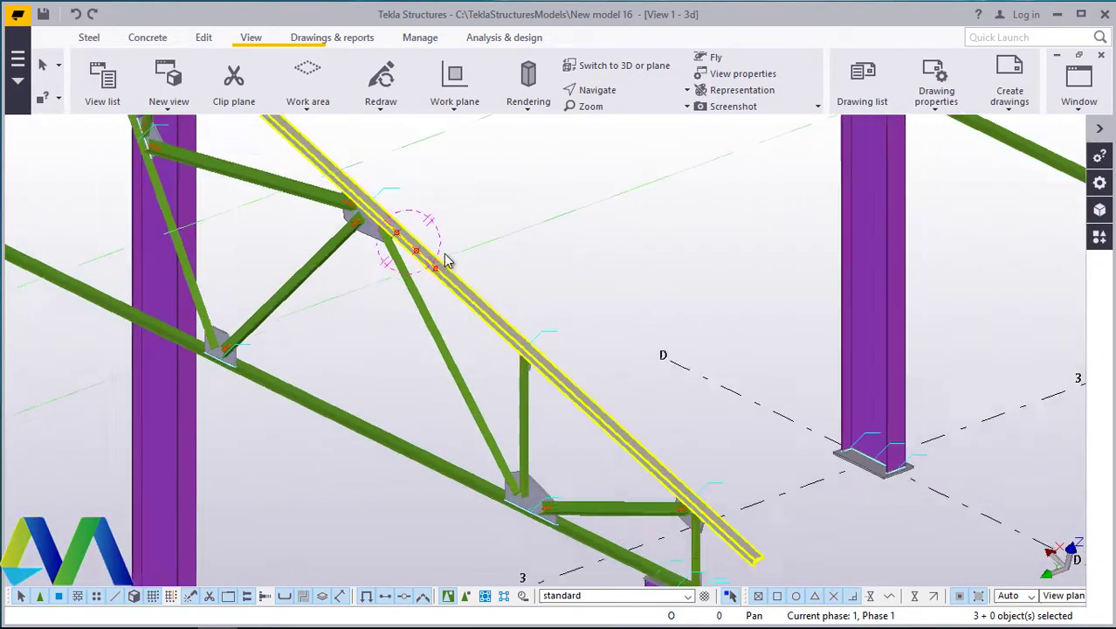
{"action": "scroll", "coordinate": [367, 415], "scroll_direction": "up", "scroll_amount": 4}
{"action": "scroll", "coordinate": [367, 416], "scroll_direction": "up", "scroll_amount": 2}
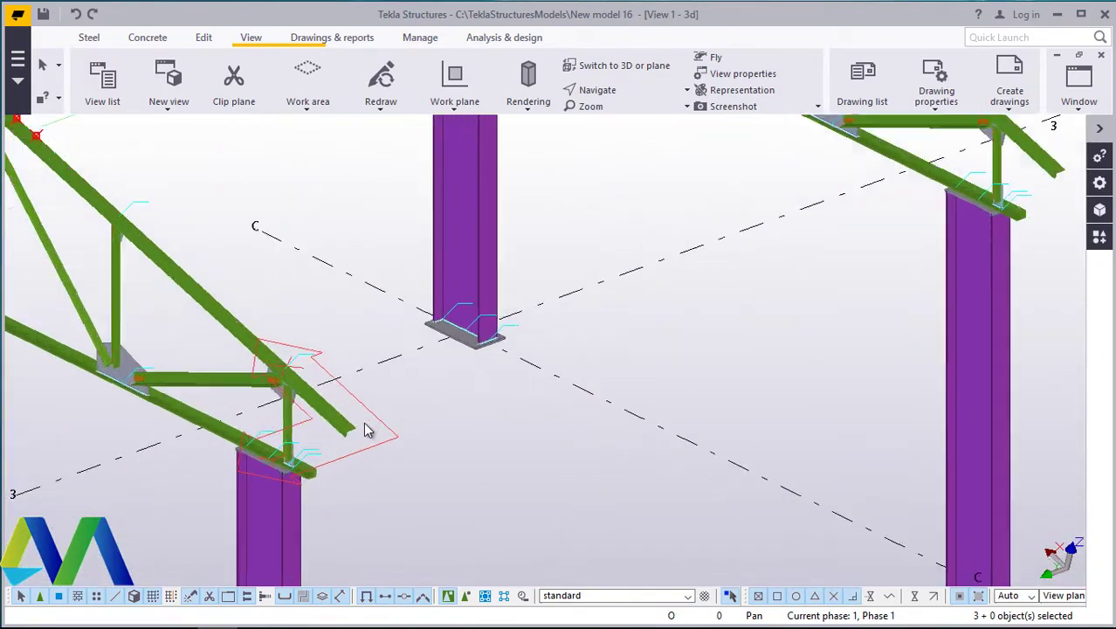
{"action": "scroll", "coordinate": [537, 462], "scroll_direction": "down", "scroll_amount": 4}
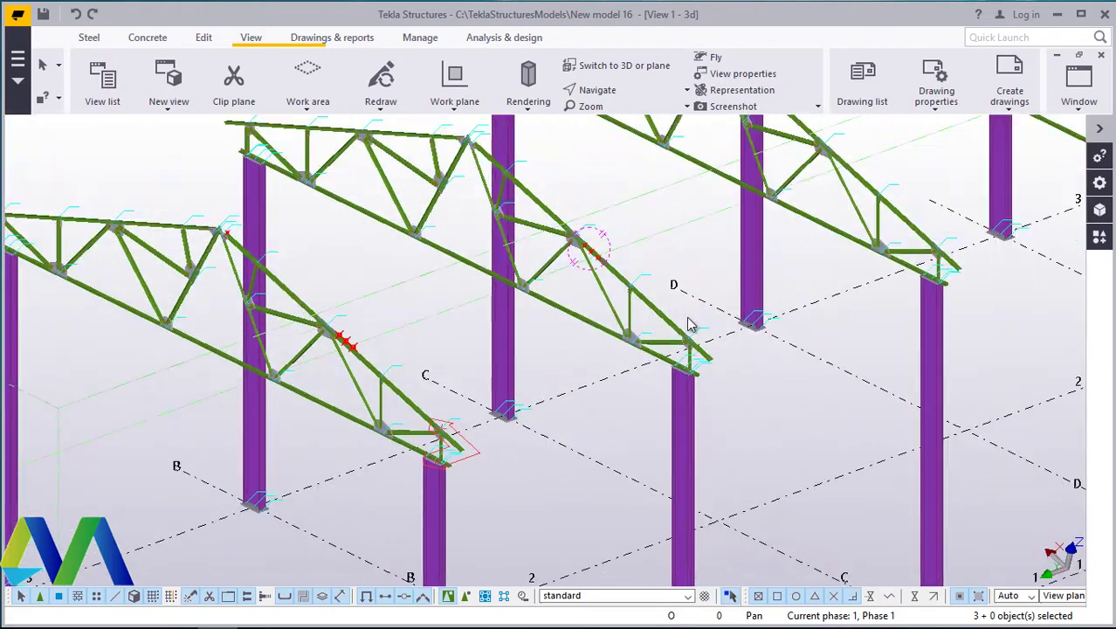
{"action": "scroll", "coordinate": [555, 246], "scroll_direction": "up", "scroll_amount": 5}
Step: Copy the second truss's middle and lower points from the lower point onto the eave end of the first truss's top chord
{"action": "scroll", "coordinate": [555, 245], "scroll_direction": "up", "scroll_amount": 5}
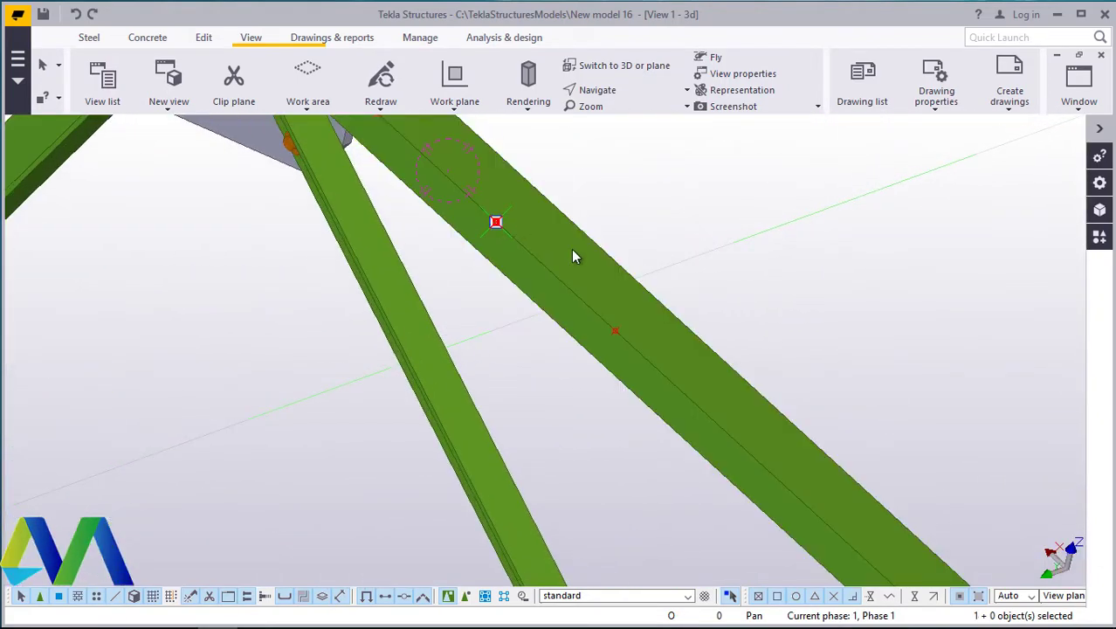
{"action": "left_click", "coordinate": [616, 334]}
{"action": "right_click", "coordinate": [791, 248]}
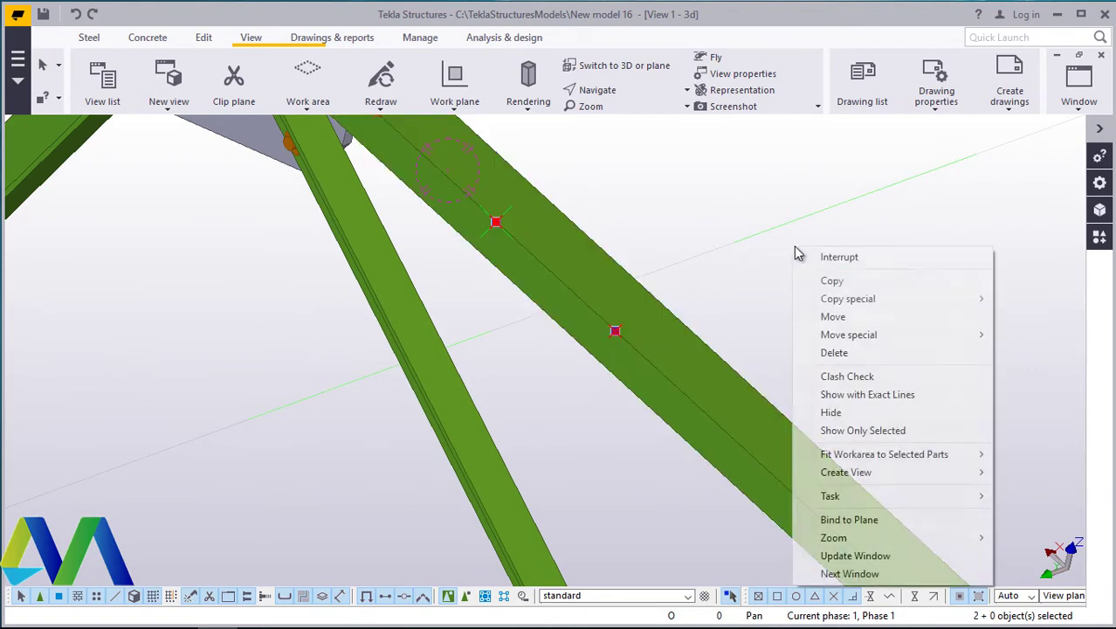
{"action": "left_click", "coordinate": [821, 279]}
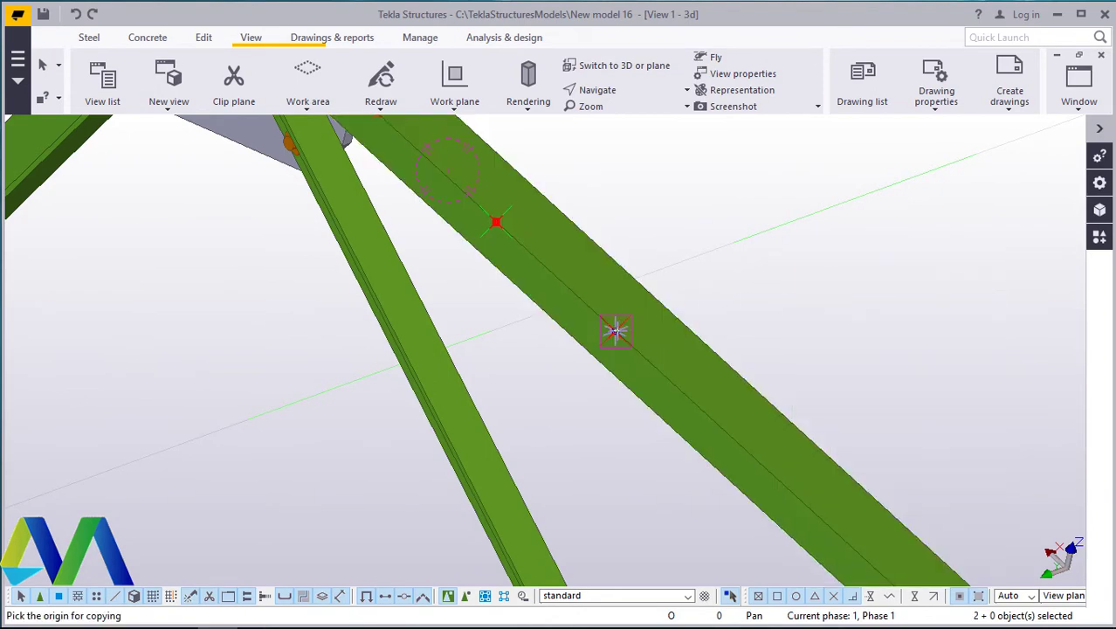
{"action": "scroll", "coordinate": [599, 303], "scroll_direction": "down", "scroll_amount": 10}
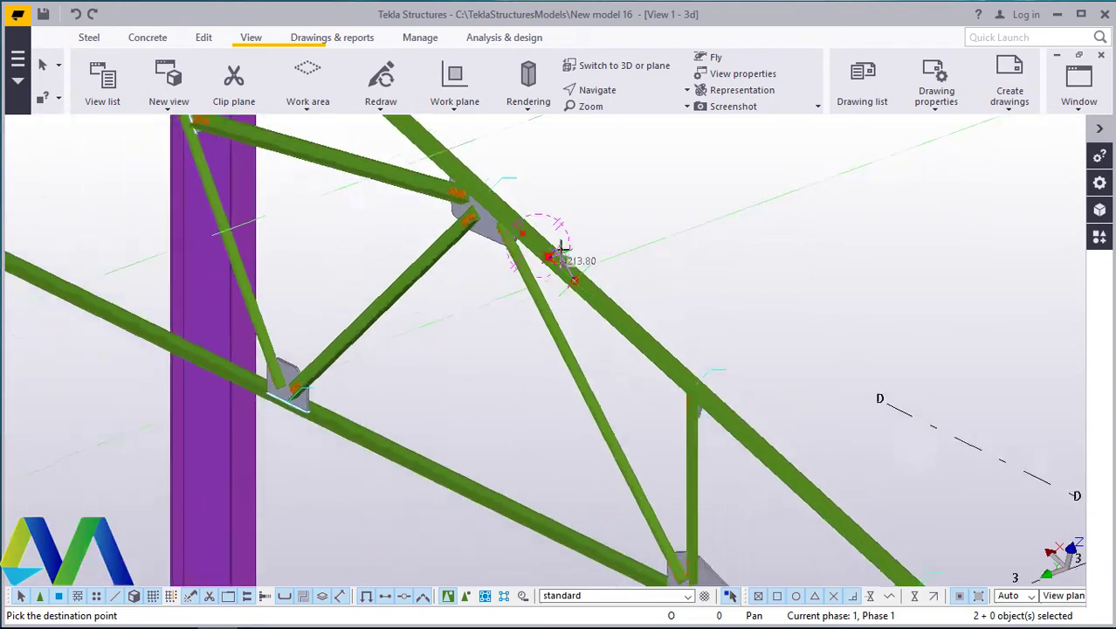
{"action": "scroll", "coordinate": [456, 411], "scroll_direction": "up", "scroll_amount": 10}
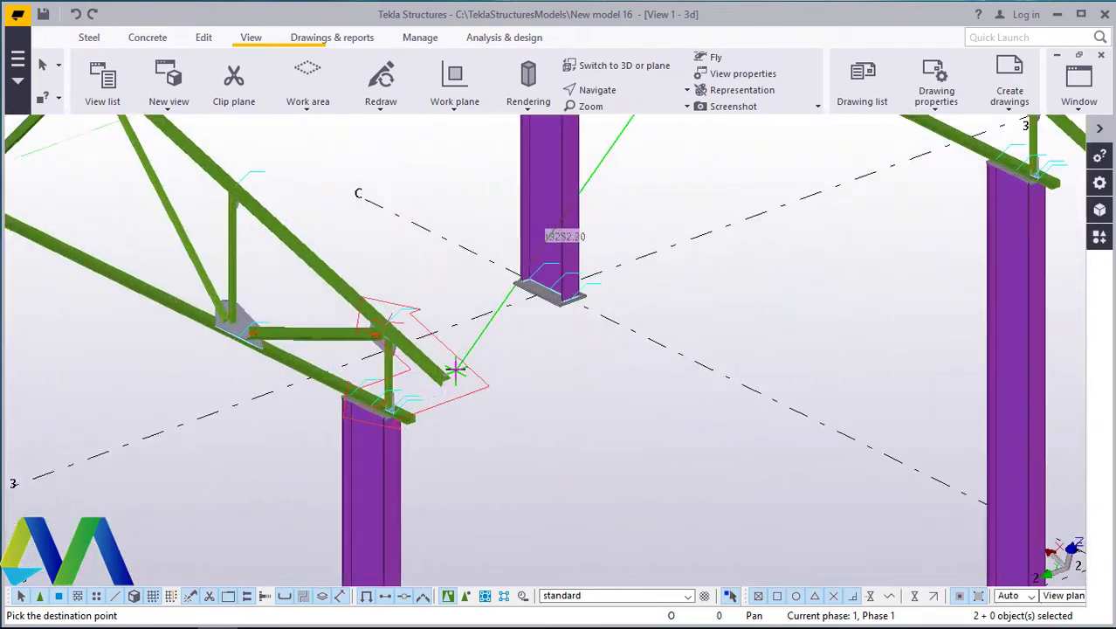
{"action": "scroll", "coordinate": [444, 377], "scroll_direction": "up", "scroll_amount": 5}
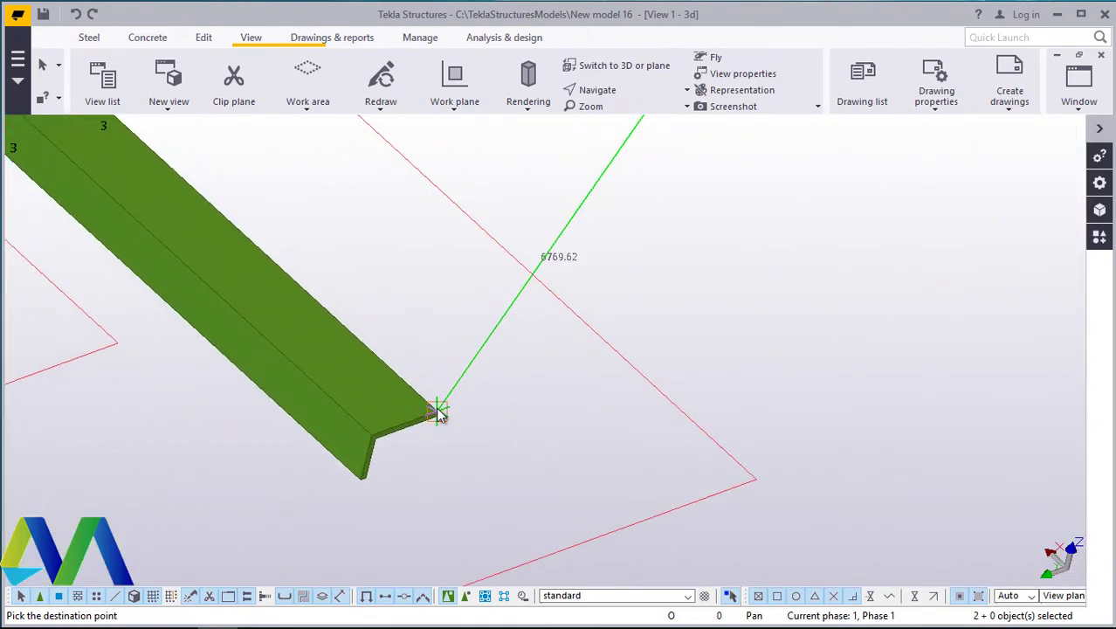
{"action": "scroll", "coordinate": [390, 450], "scroll_direction": "down", "scroll_amount": 4}
{"action": "scroll", "coordinate": [390, 450], "scroll_direction": "down", "scroll_amount": 6}
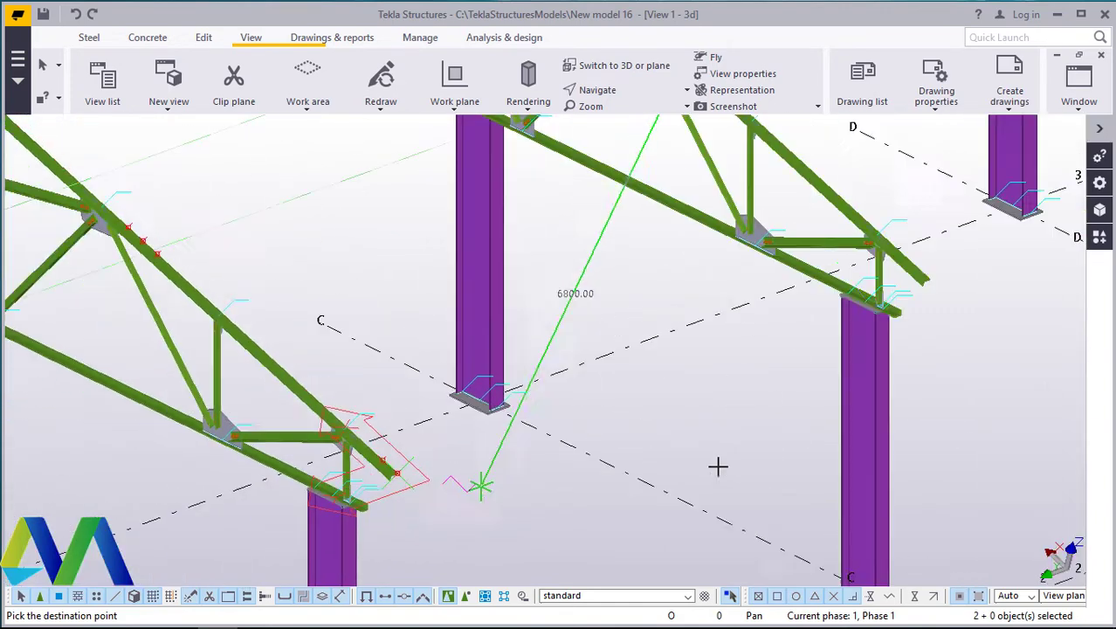
Step: Place another copy of the two points at the midpoint of the second truss's top chord eave end edge and end copying
{"action": "scroll", "coordinate": [910, 282], "scroll_direction": "up", "scroll_amount": 5}
{"action": "scroll", "coordinate": [910, 282], "scroll_direction": "up", "scroll_amount": 5}
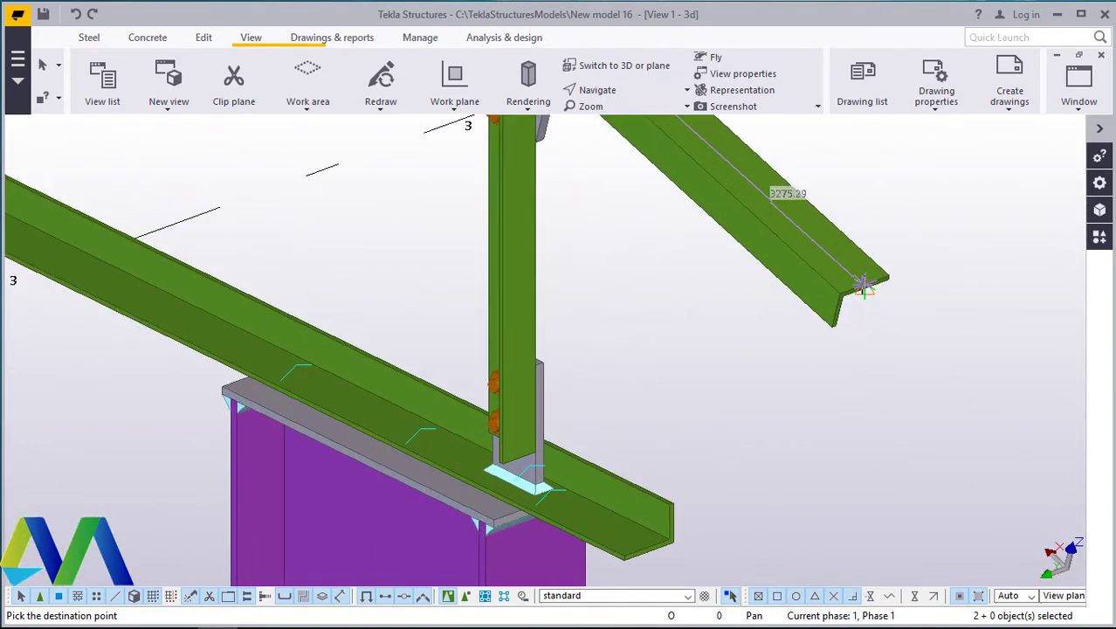
{"action": "scroll", "coordinate": [882, 427], "scroll_direction": "down", "scroll_amount": 6}
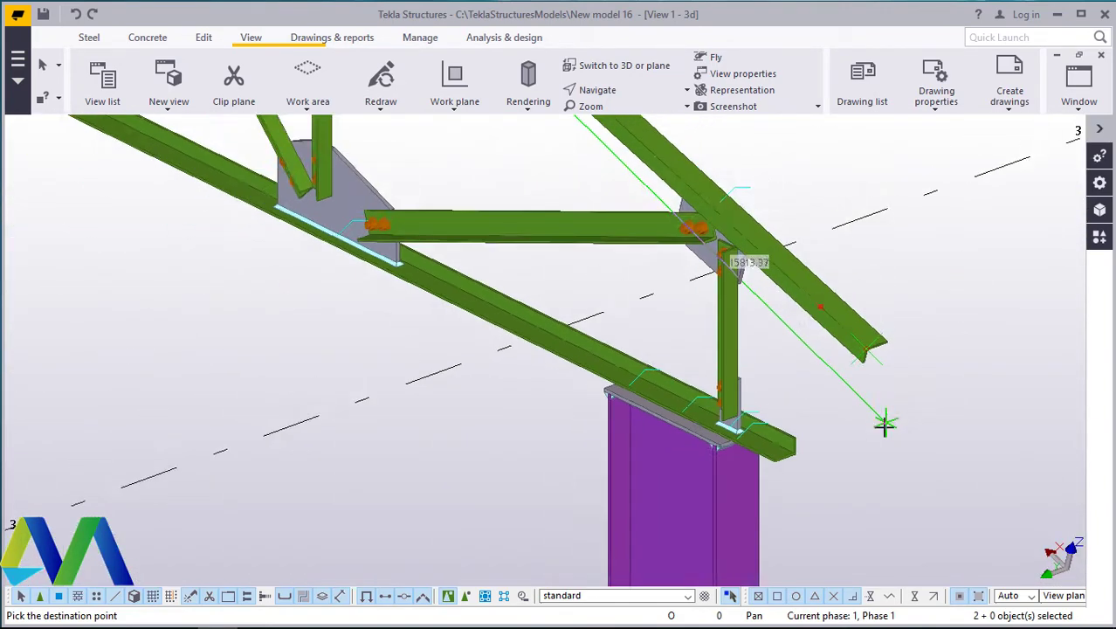
{"action": "scroll", "coordinate": [880, 428], "scroll_direction": "down", "scroll_amount": 3}
{"action": "right_click", "coordinate": [572, 359]}
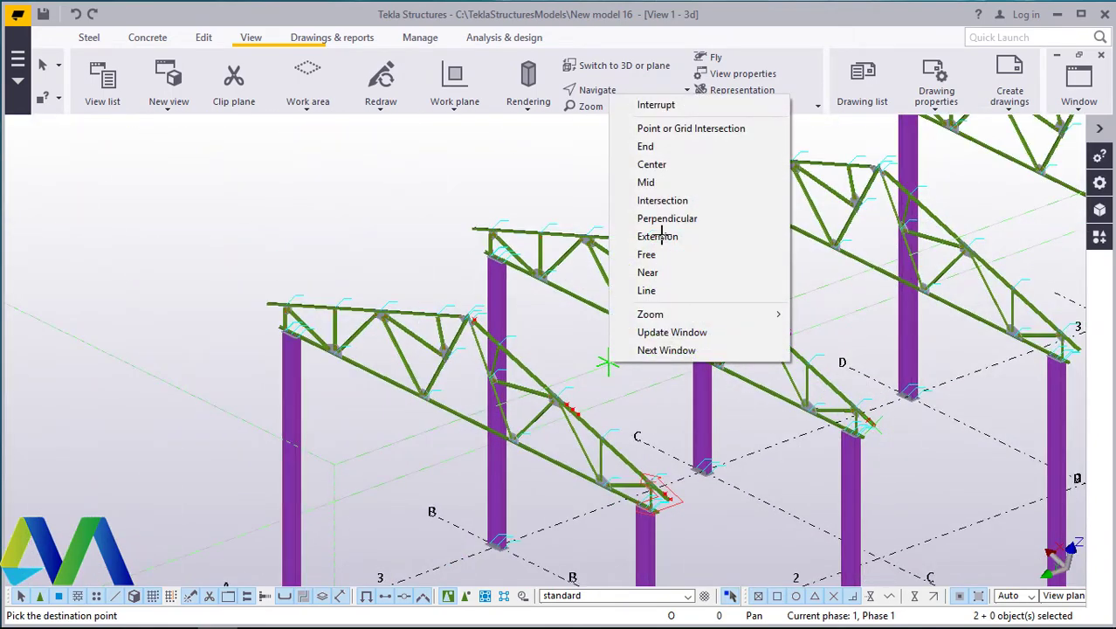
{"action": "left_click", "coordinate": [643, 107]}
{"action": "scroll", "coordinate": [653, 362], "scroll_direction": "up", "scroll_amount": 8}
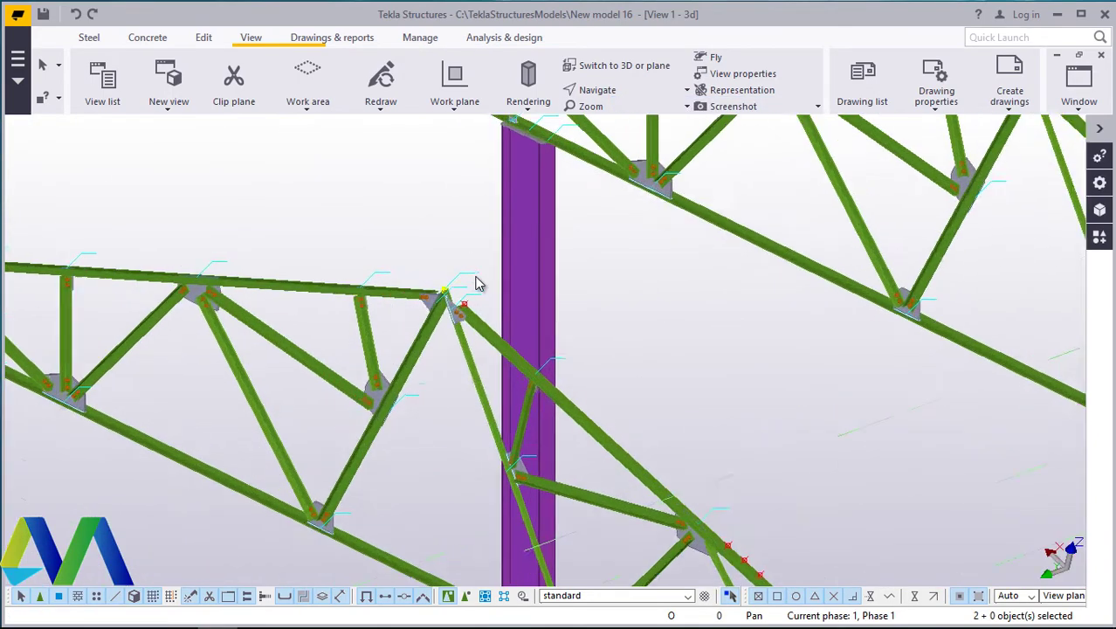
Step: Copy the upper and middle points of the mid-chord row from the upper point onto the ridge end corner of the same truss's top chord
{"action": "scroll", "coordinate": [498, 340], "scroll_direction": "down", "scroll_amount": 1}
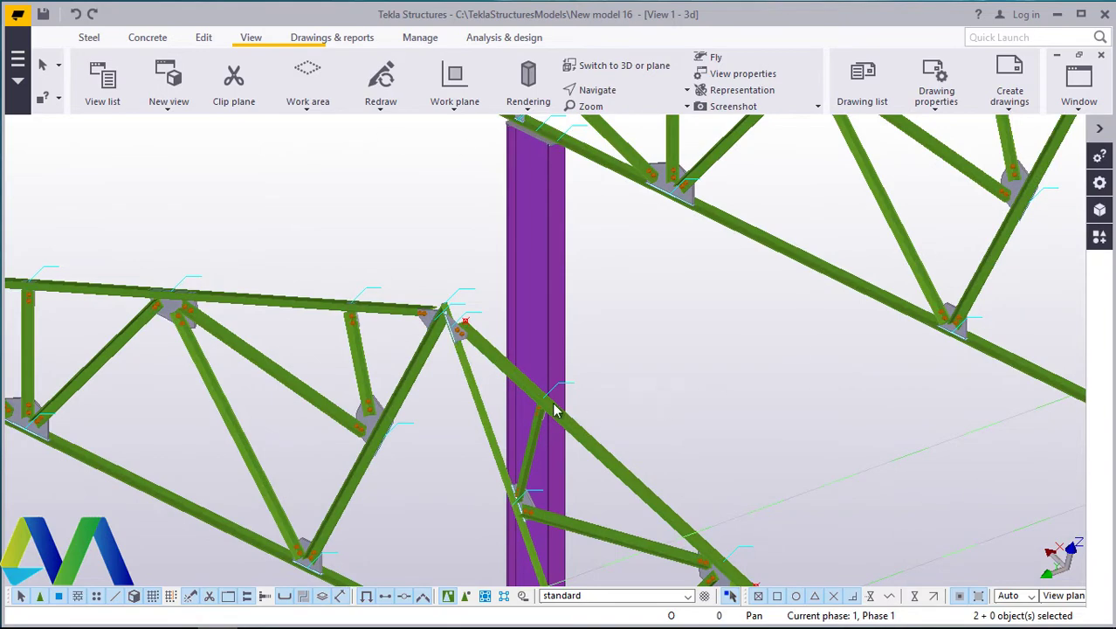
{"action": "scroll", "coordinate": [577, 413], "scroll_direction": "down", "scroll_amount": 4}
{"action": "scroll", "coordinate": [601, 415], "scroll_direction": "up", "scroll_amount": 9}
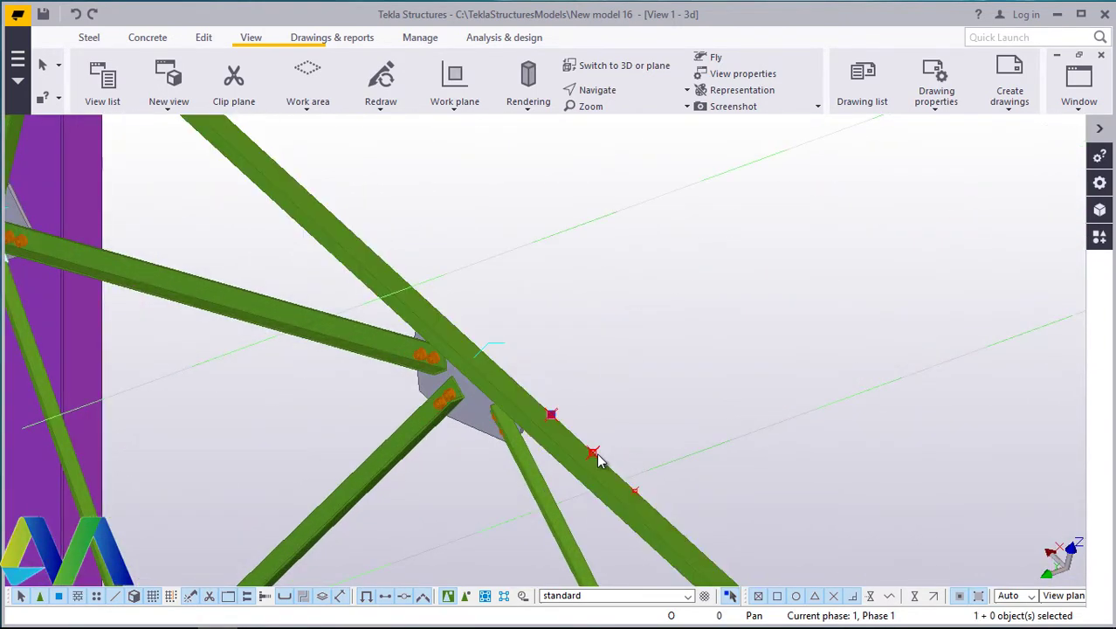
{"action": "right_click", "coordinate": [794, 265]}
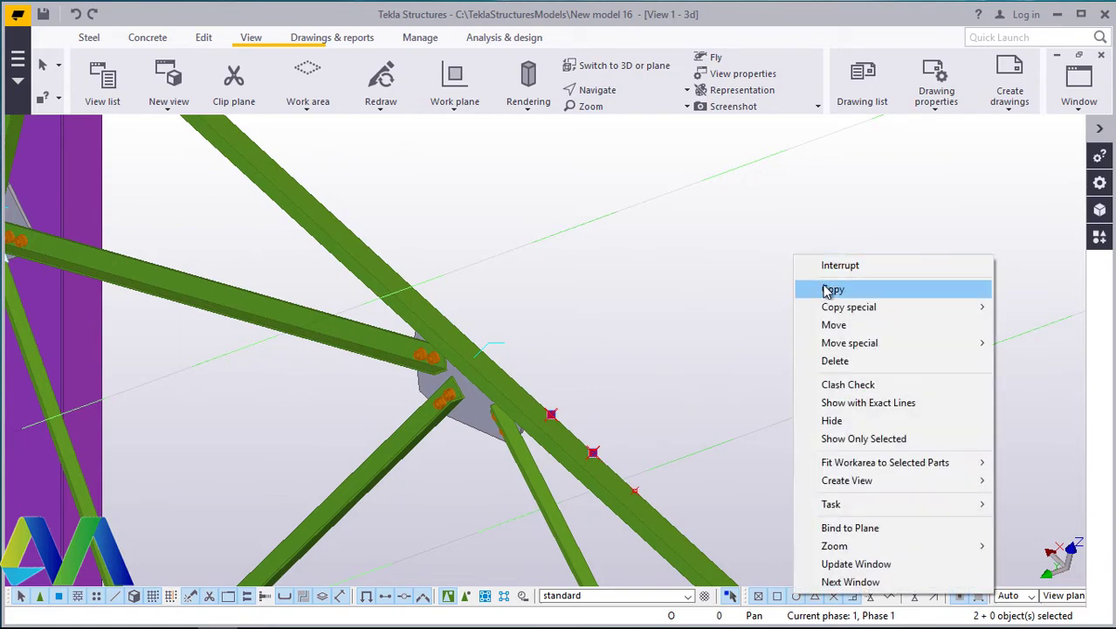
{"action": "left_click", "coordinate": [821, 289]}
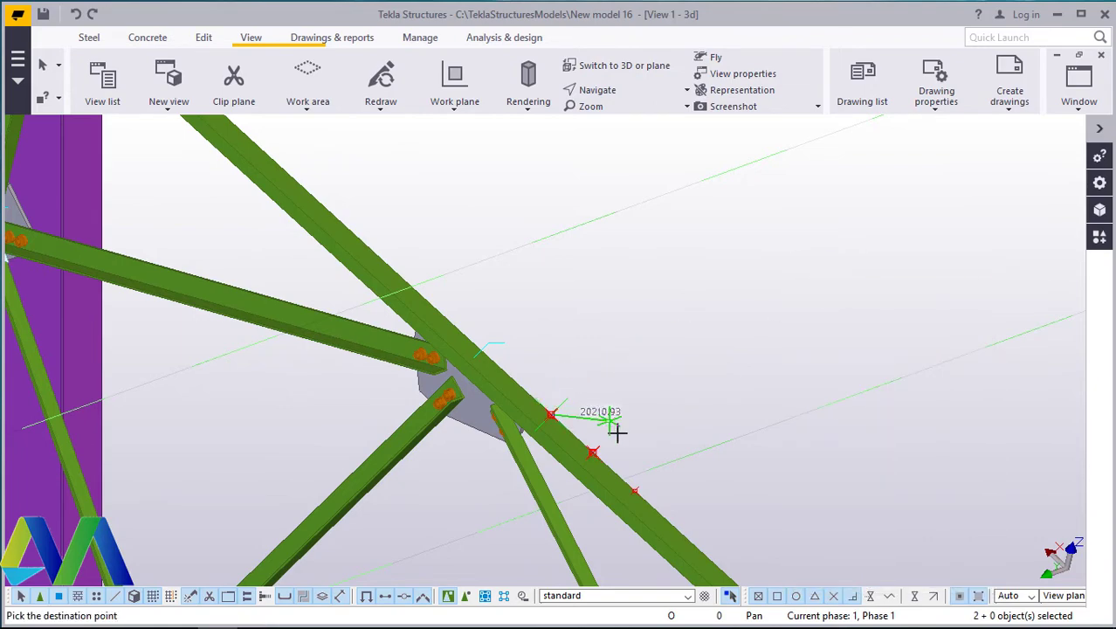
{"action": "scroll", "coordinate": [603, 428], "scroll_direction": "down", "scroll_amount": 4}
{"action": "scroll", "coordinate": [437, 262], "scroll_direction": "up", "scroll_amount": 6}
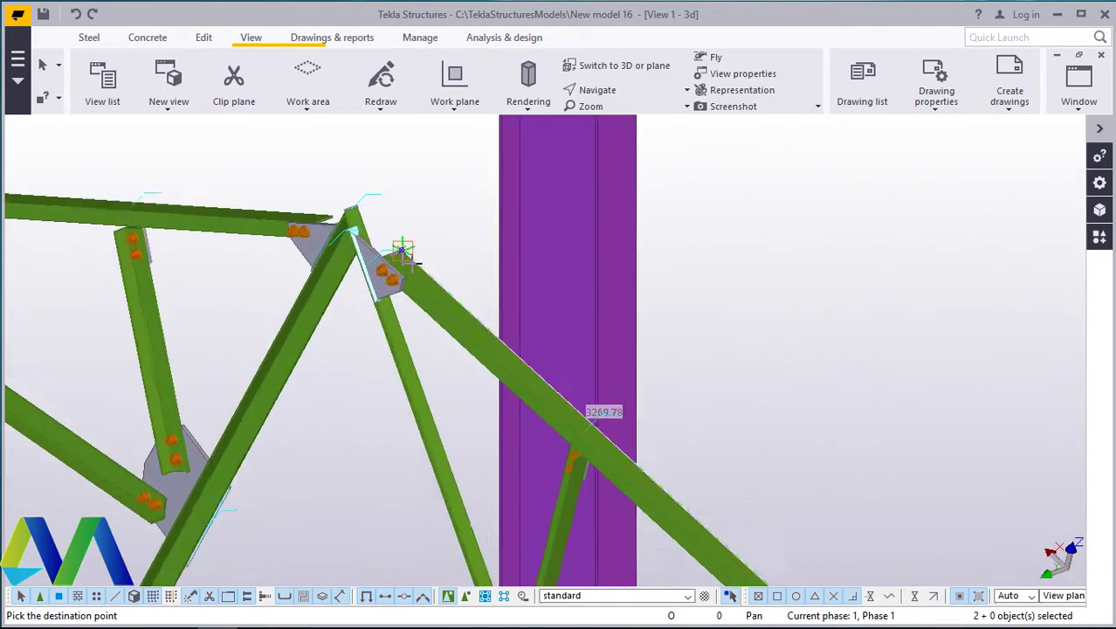
{"action": "scroll", "coordinate": [401, 252], "scroll_direction": "up", "scroll_amount": 8}
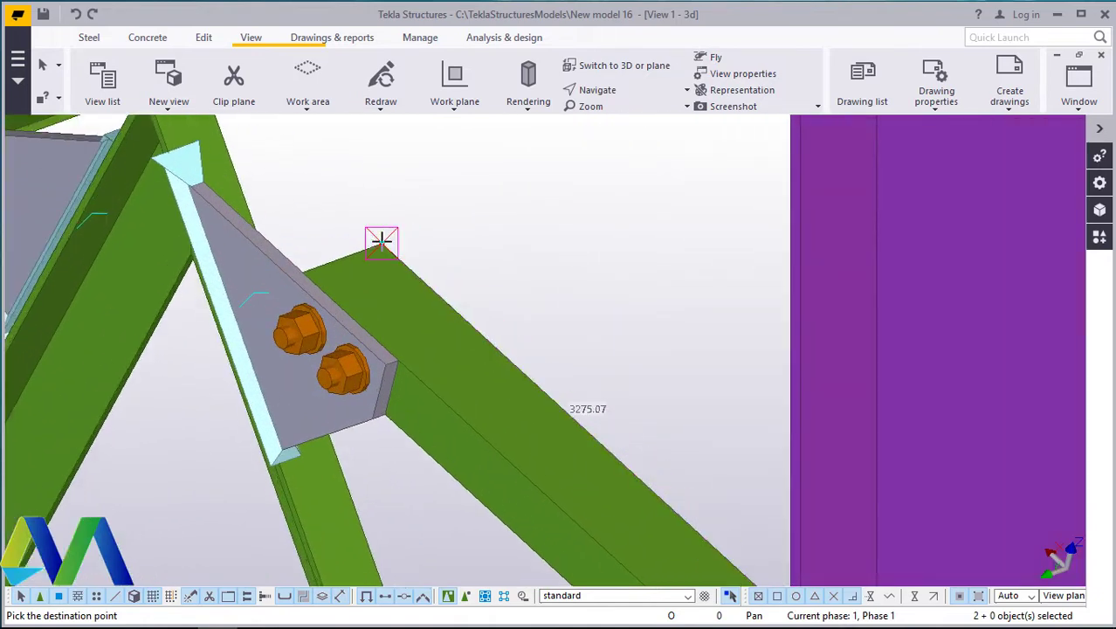
{"action": "scroll", "coordinate": [401, 332], "scroll_direction": "down", "scroll_amount": 2}
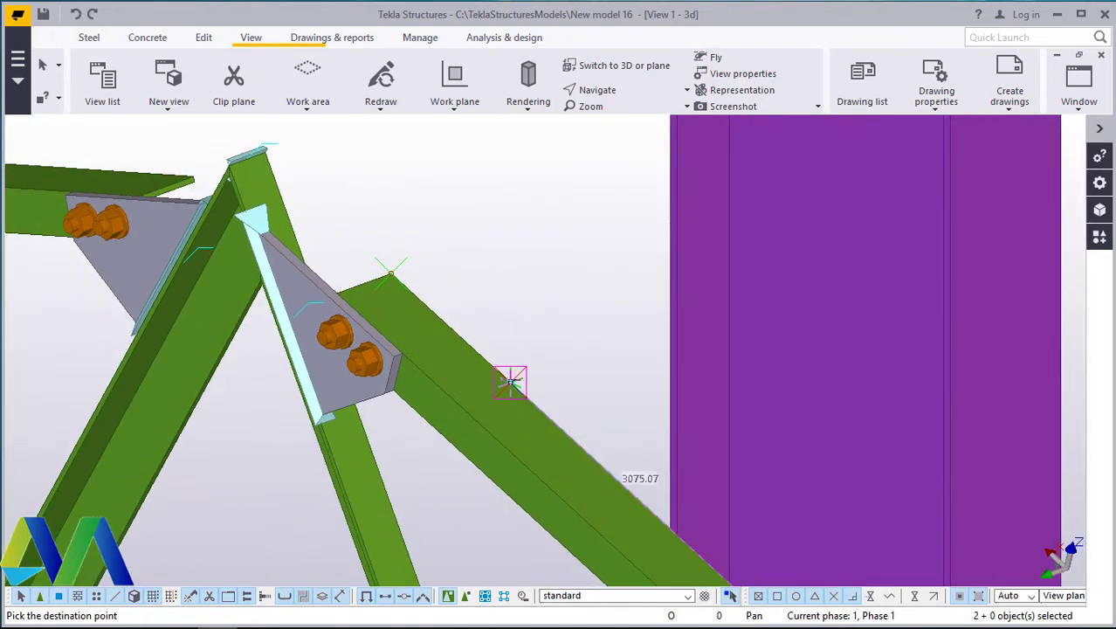
Step: Place another copy of the two points at the midpoint of the neighbouring truss's top chord ridge end edge and end copying
{"action": "scroll", "coordinate": [515, 384], "scroll_direction": "down", "scroll_amount": 5}
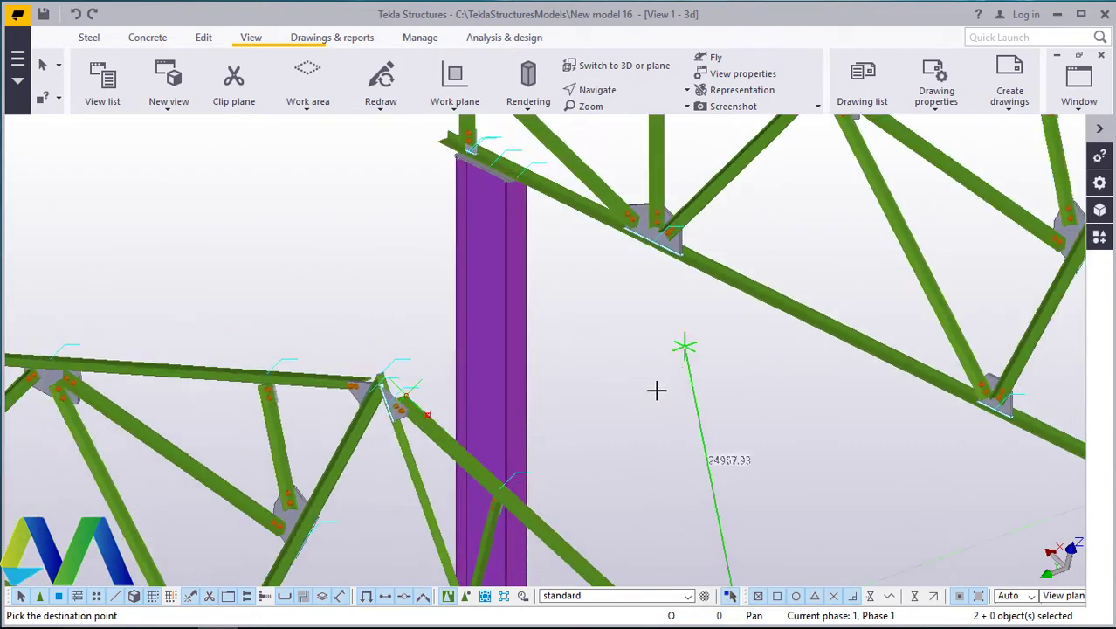
{"action": "scroll", "coordinate": [657, 391], "scroll_direction": "down", "scroll_amount": 3}
{"action": "scroll", "coordinate": [839, 236], "scroll_direction": "up", "scroll_amount": 9}
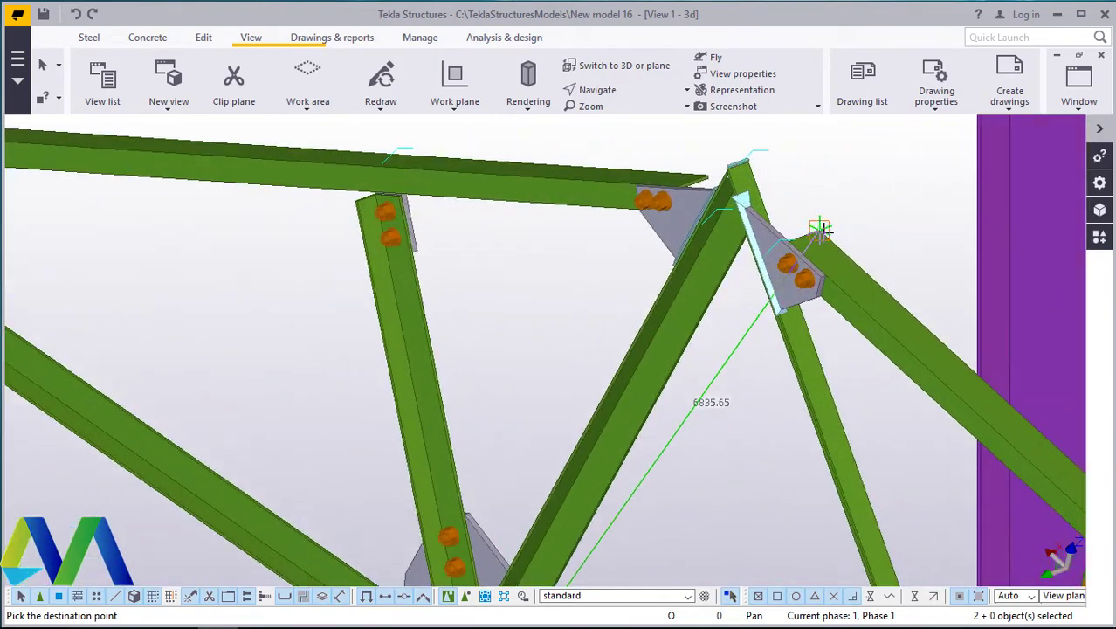
{"action": "scroll", "coordinate": [821, 228], "scroll_direction": "up", "scroll_amount": 10}
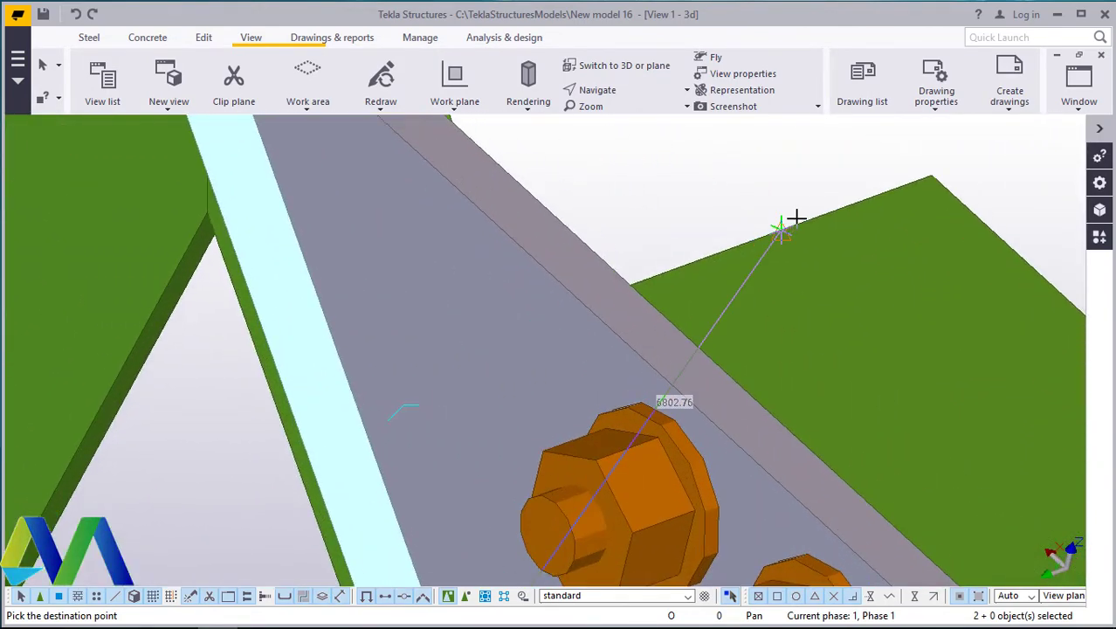
{"action": "right_click", "coordinate": [704, 195]}
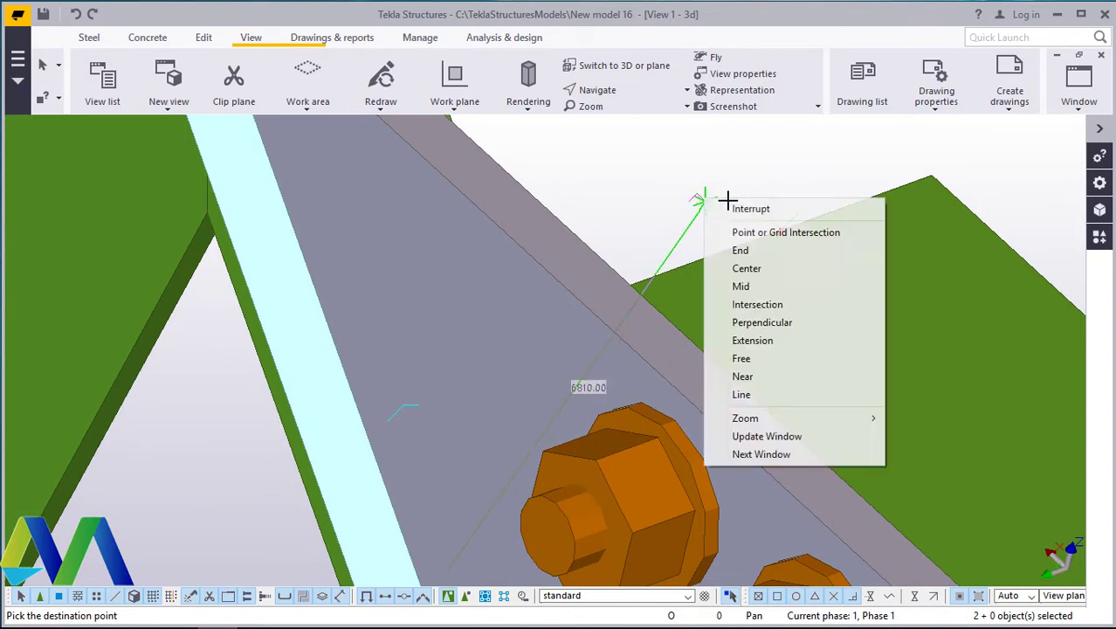
{"action": "left_click", "coordinate": [735, 208]}
Step: Move the lower of the two copied points on the neighbouring truss across the top chord's face onto its lengthwise edge line
{"action": "scroll", "coordinate": [596, 243], "scroll_direction": "down", "scroll_amount": 6}
{"action": "scroll", "coordinate": [589, 244], "scroll_direction": "down", "scroll_amount": 2}
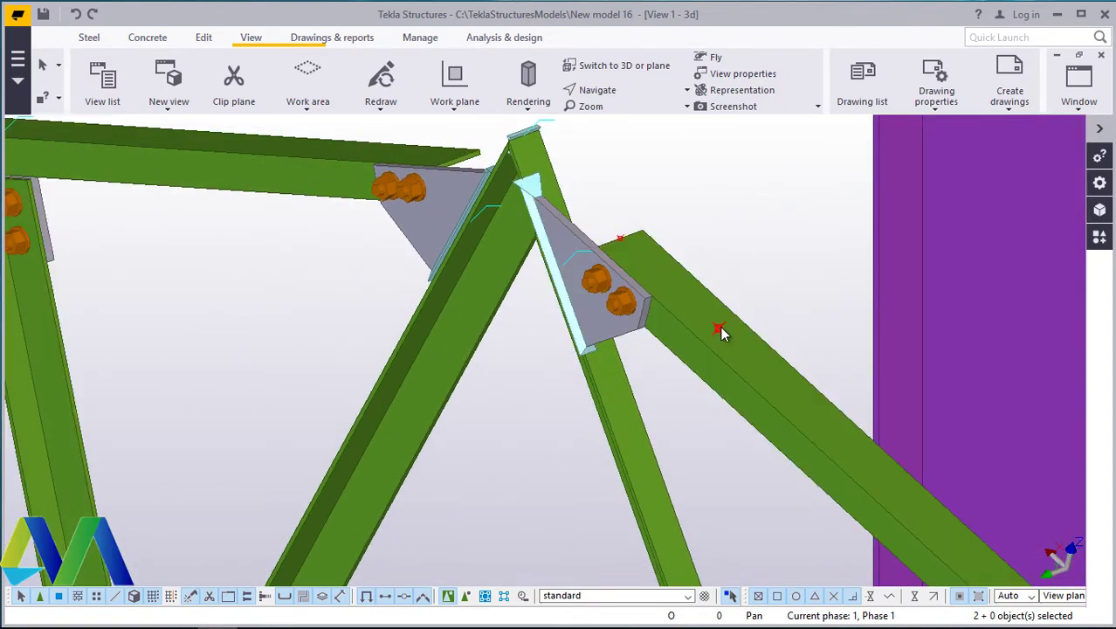
{"action": "right_click", "coordinate": [721, 333]}
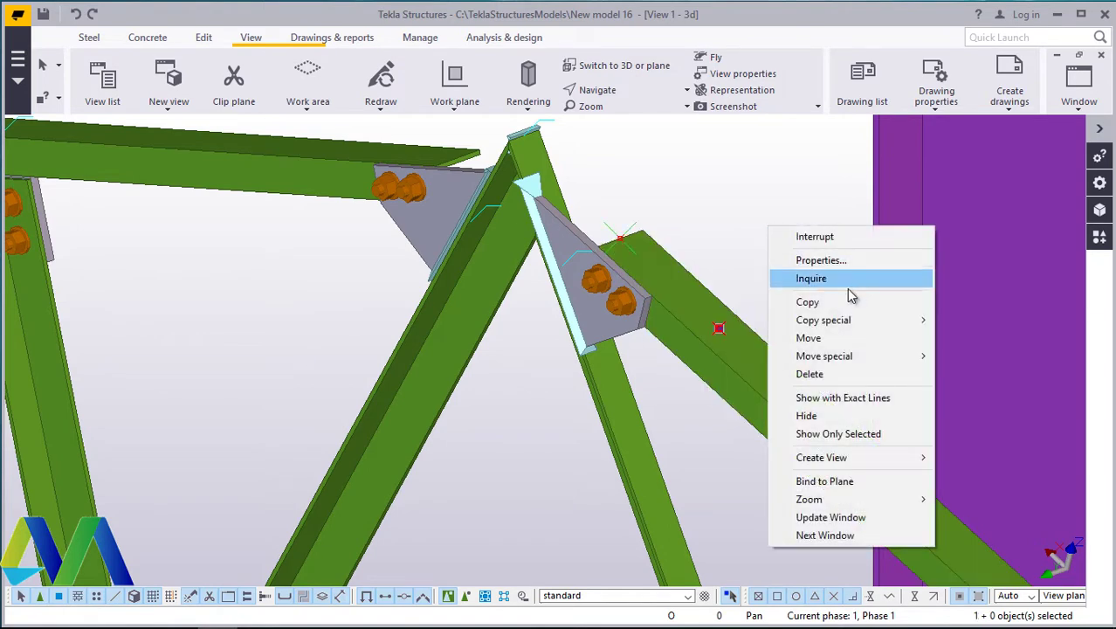
{"action": "left_click", "coordinate": [789, 338]}
{"action": "scroll", "coordinate": [725, 339], "scroll_direction": "up", "scroll_amount": 5}
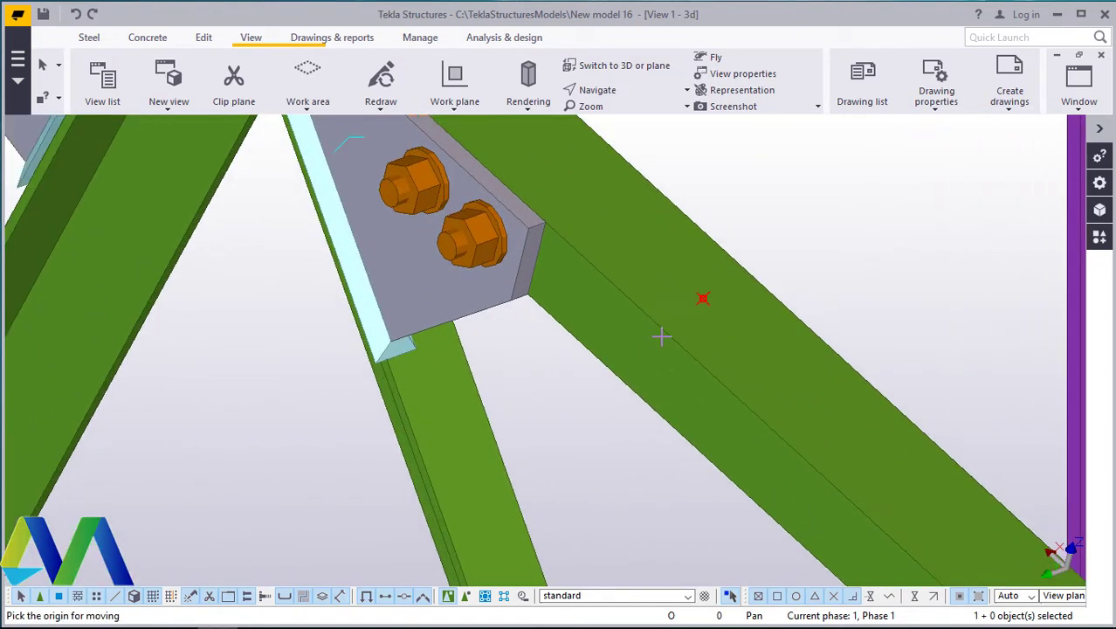
{"action": "scroll", "coordinate": [639, 398], "scroll_direction": "down", "scroll_amount": 4}
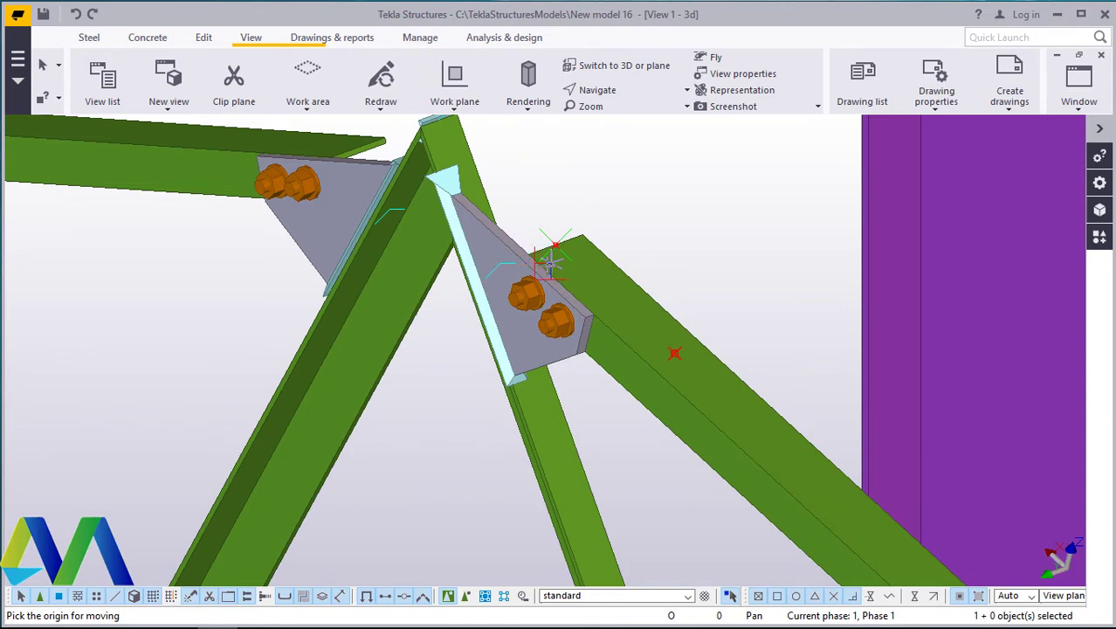
{"action": "scroll", "coordinate": [674, 353], "scroll_direction": "up", "scroll_amount": 4}
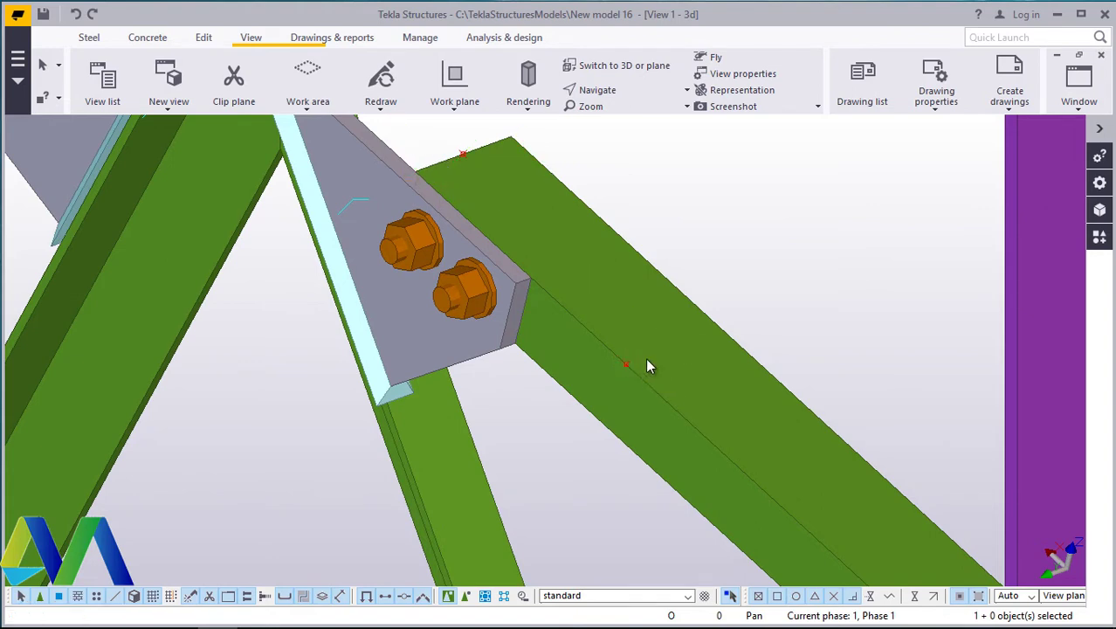
{"action": "right_click", "coordinate": [745, 256]}
{"action": "left_click", "coordinate": [747, 262]}
Step: Bring up the steel modelling commands with the trusses and their reference points in view
{"action": "scroll", "coordinate": [527, 258], "scroll_direction": "down", "scroll_amount": 5}
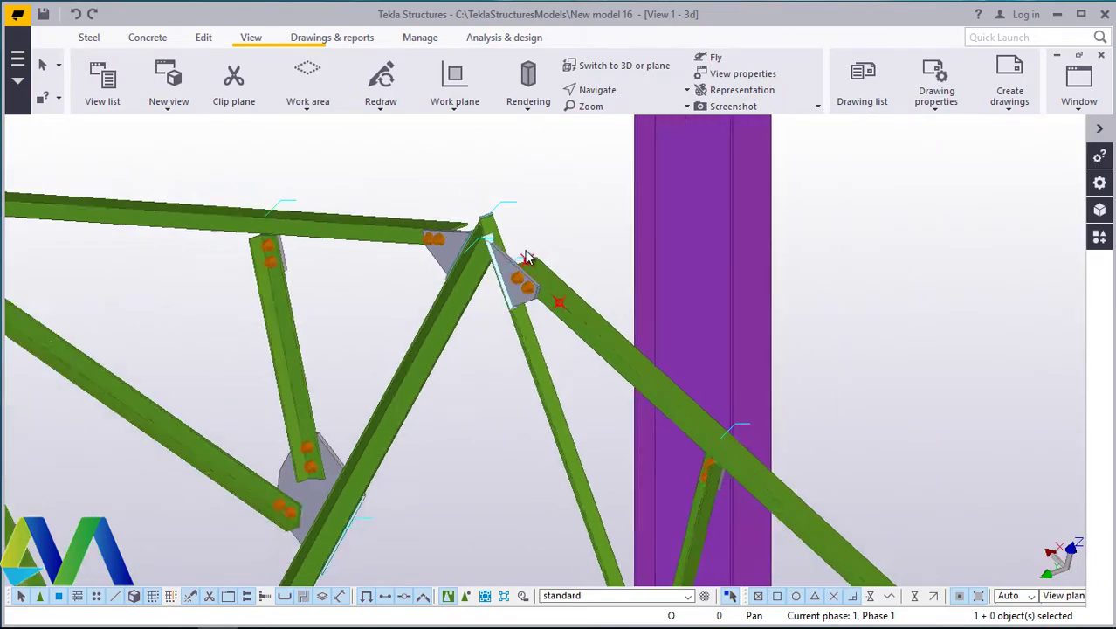
{"action": "scroll", "coordinate": [527, 257], "scroll_direction": "down", "scroll_amount": 5}
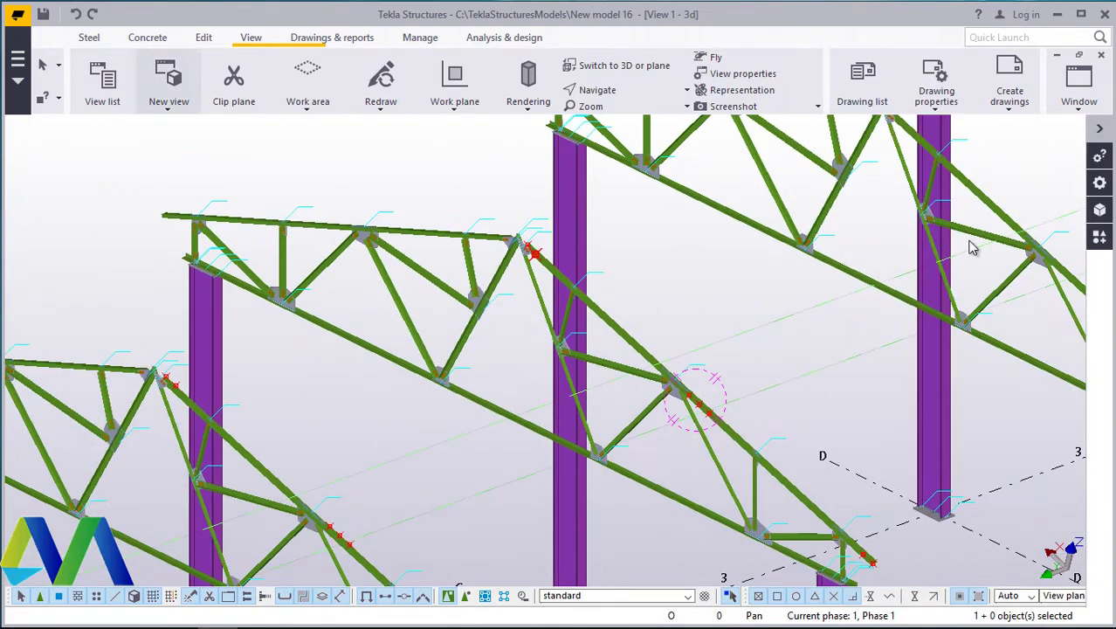
{"action": "left_click", "coordinate": [85, 40]}
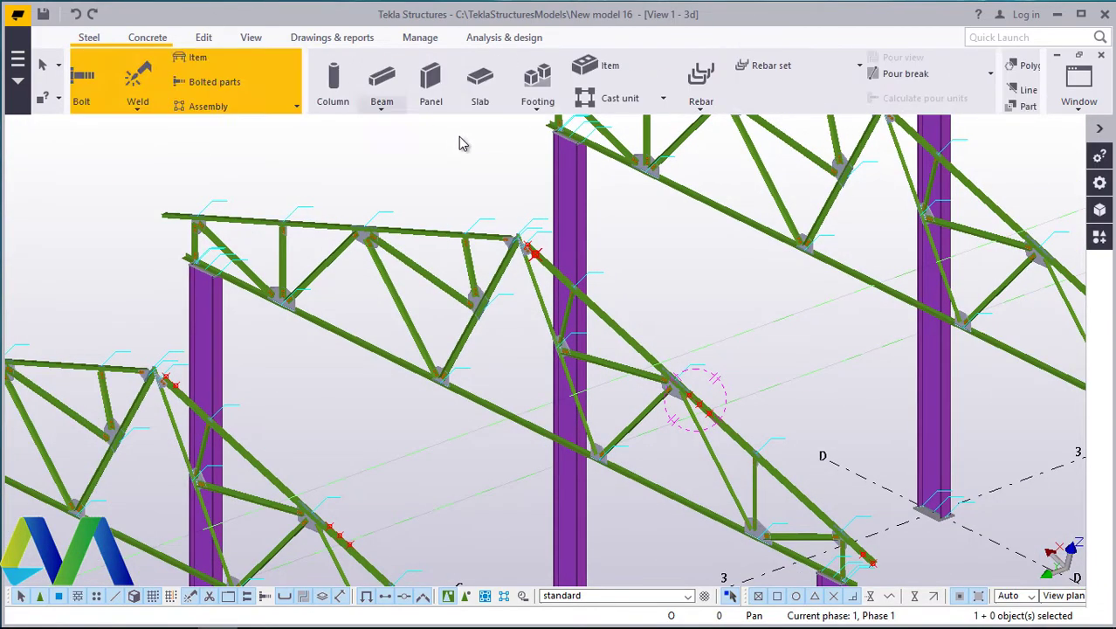
Step: Model a diagonal steel beam from the inner point at one truss's eave end to the lowest mid-chord point on the adjacent truss
{"action": "left_click", "coordinate": [145, 108]}
{"action": "left_click", "coordinate": [165, 136]}
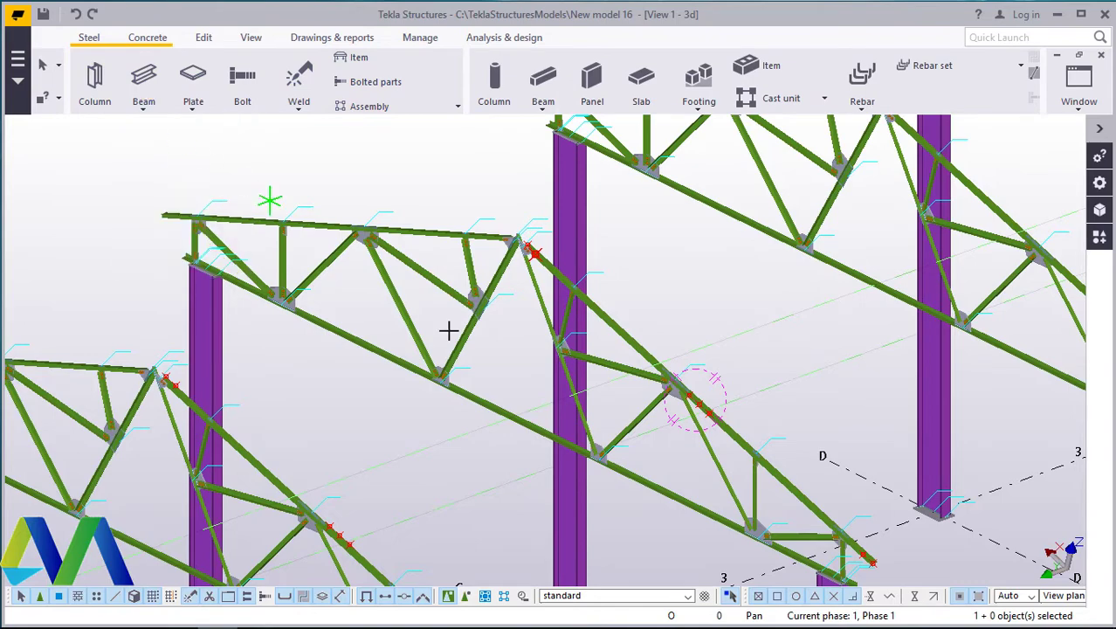
{"action": "scroll", "coordinate": [428, 304], "scroll_direction": "down", "scroll_amount": 4}
{"action": "scroll", "coordinate": [446, 462], "scroll_direction": "up", "scroll_amount": 5}
{"action": "scroll", "coordinate": [443, 463], "scroll_direction": "up", "scroll_amount": 6}
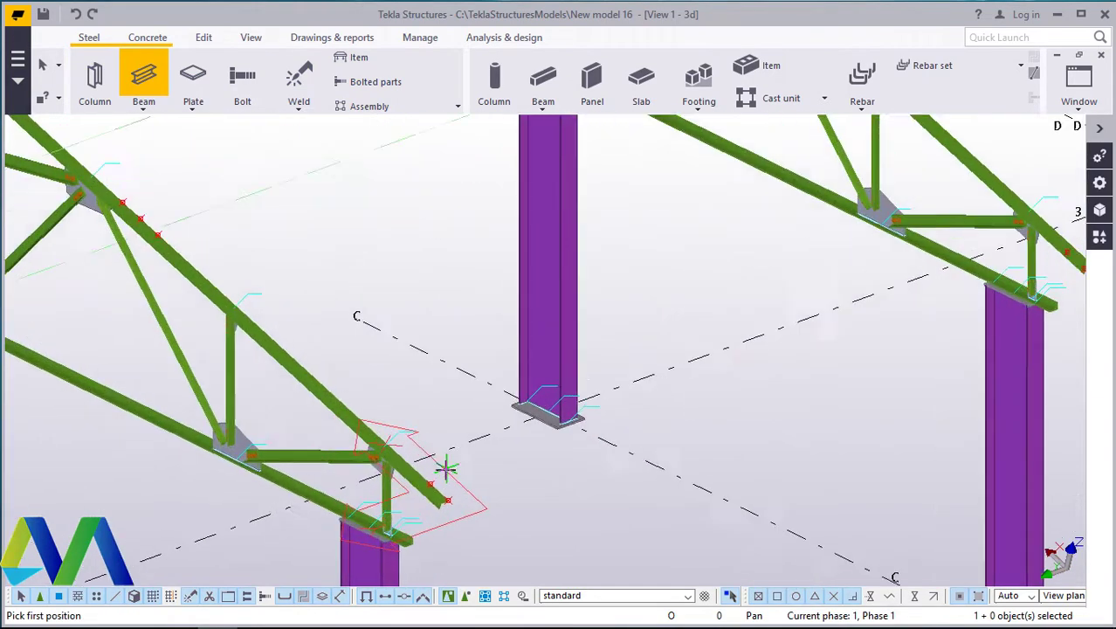
{"action": "scroll", "coordinate": [458, 476], "scroll_direction": "down", "scroll_amount": 8}
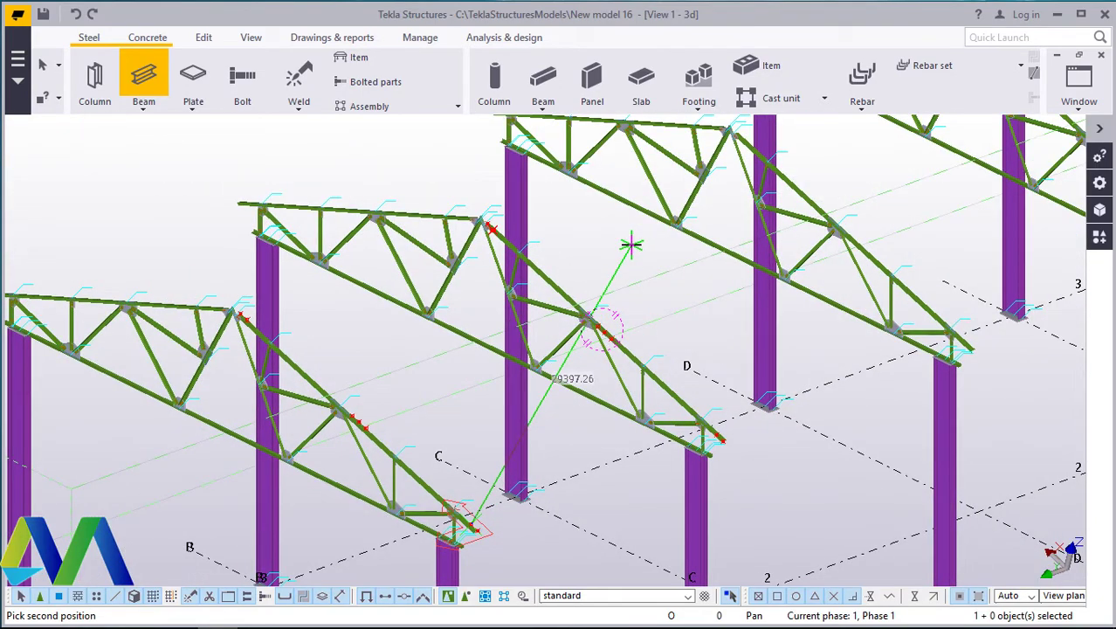
{"action": "scroll", "coordinate": [629, 340], "scroll_direction": "up", "scroll_amount": 4}
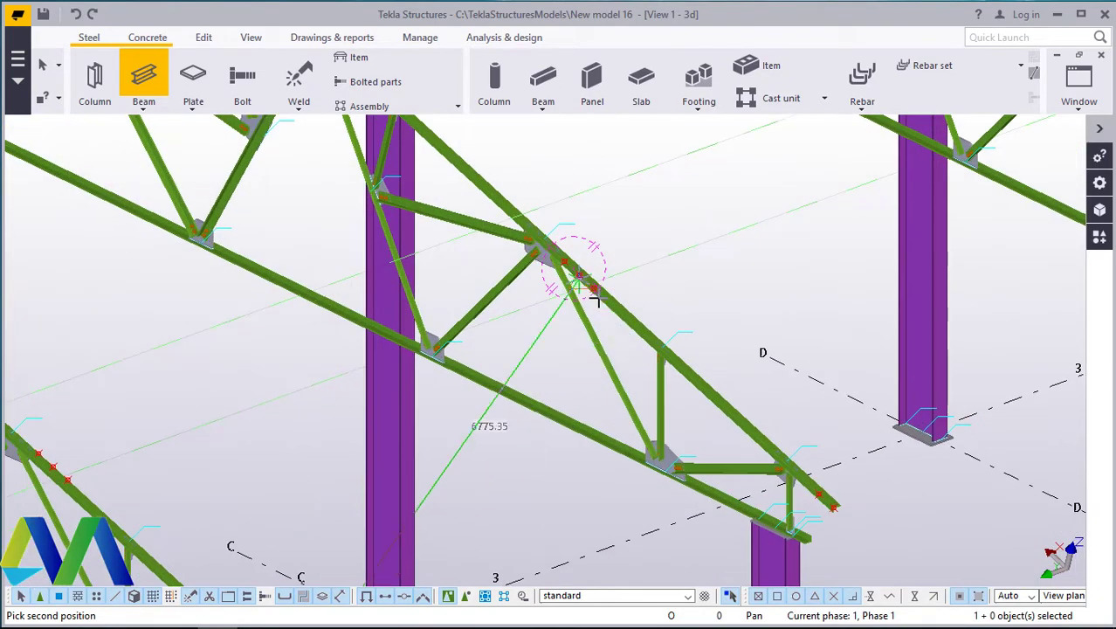
{"action": "scroll", "coordinate": [594, 293], "scroll_direction": "up", "scroll_amount": 5}
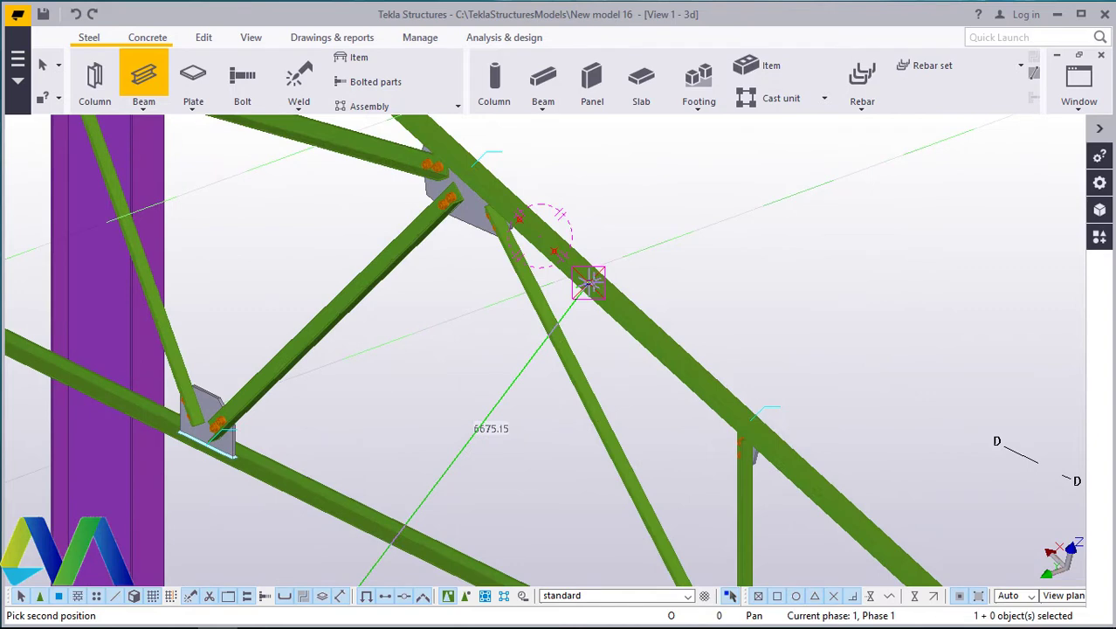
{"action": "left_click", "coordinate": [594, 288]}
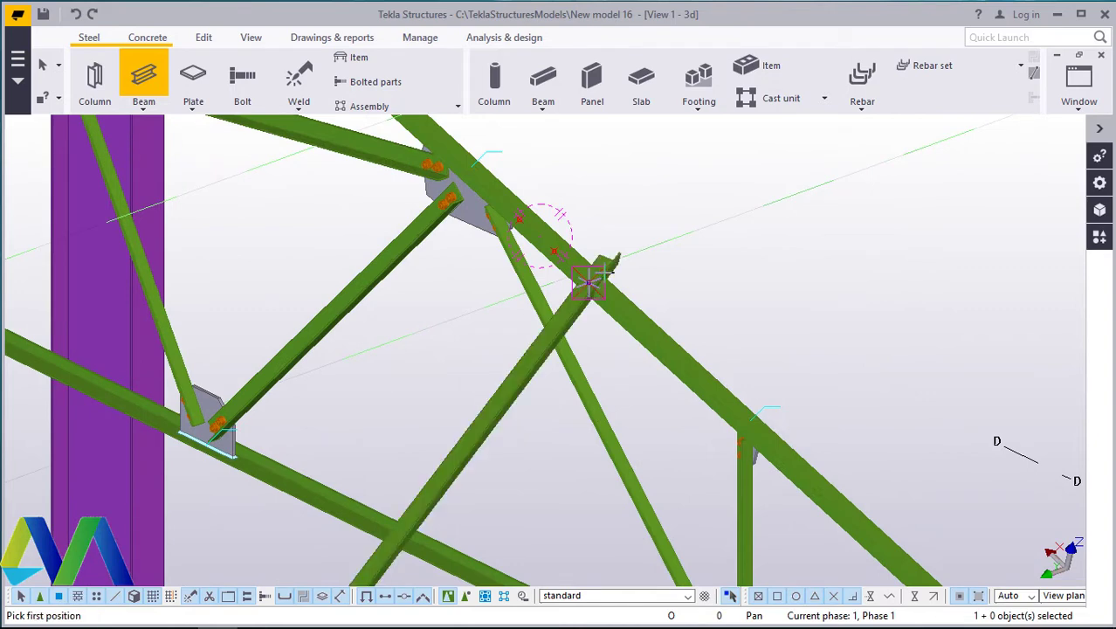
{"action": "right_click", "coordinate": [706, 199]}
{"action": "left_click", "coordinate": [738, 210]}
{"action": "scroll", "coordinate": [638, 236], "scroll_direction": "down", "scroll_amount": 6}
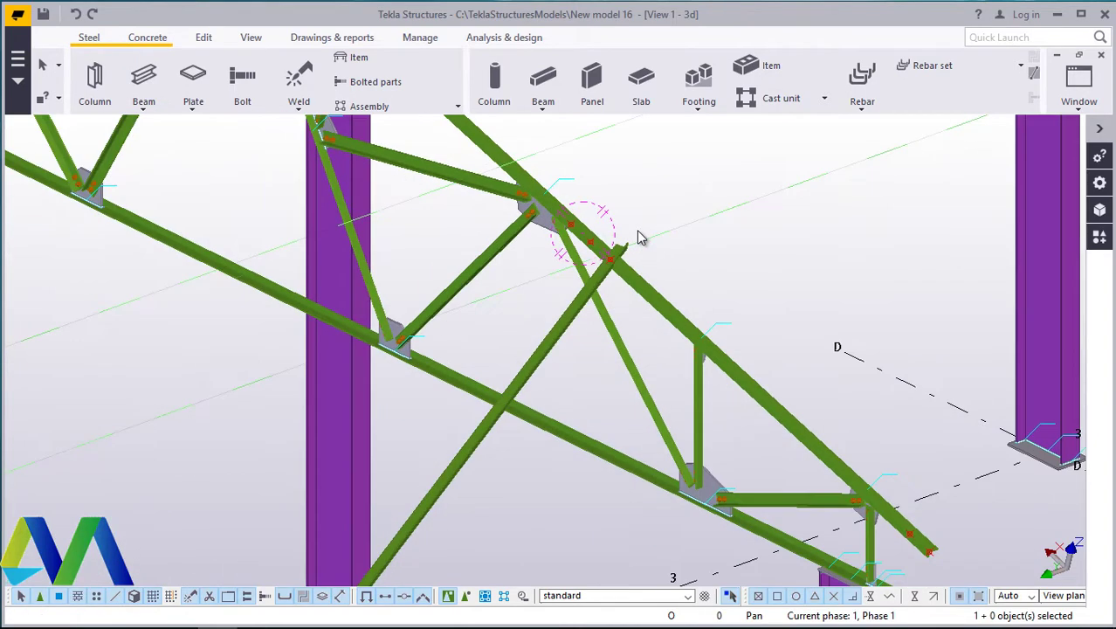
Step: Examine how the diagonal beam meets the top chords of the two trusses at both of its ends
{"action": "scroll", "coordinate": [445, 502], "scroll_direction": "up", "scroll_amount": 8}
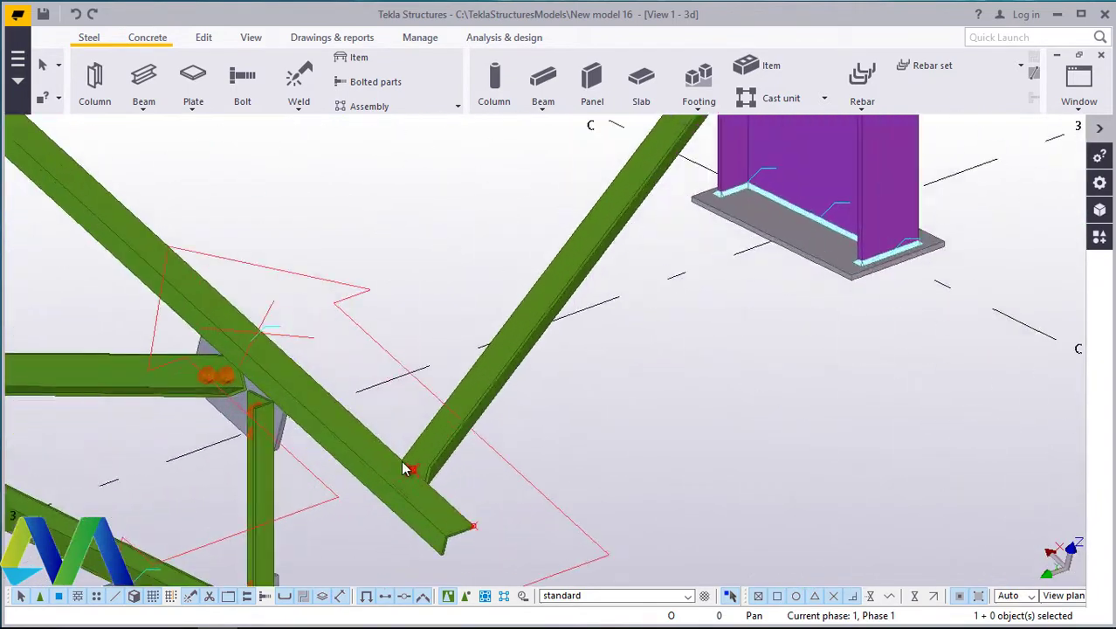
{"action": "scroll", "coordinate": [406, 463], "scroll_direction": "down", "scroll_amount": 3}
{"action": "scroll", "coordinate": [413, 476], "scroll_direction": "up", "scroll_amount": 3}
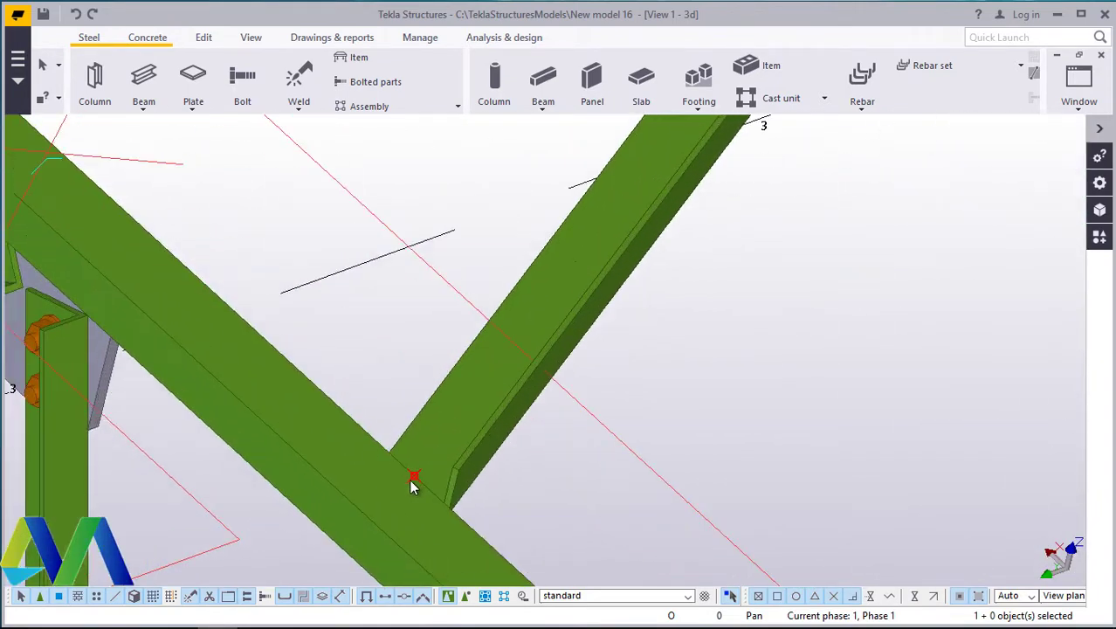
{"action": "left_click", "coordinate": [341, 491]}
{"action": "scroll", "coordinate": [353, 504], "scroll_direction": "down", "scroll_amount": 6}
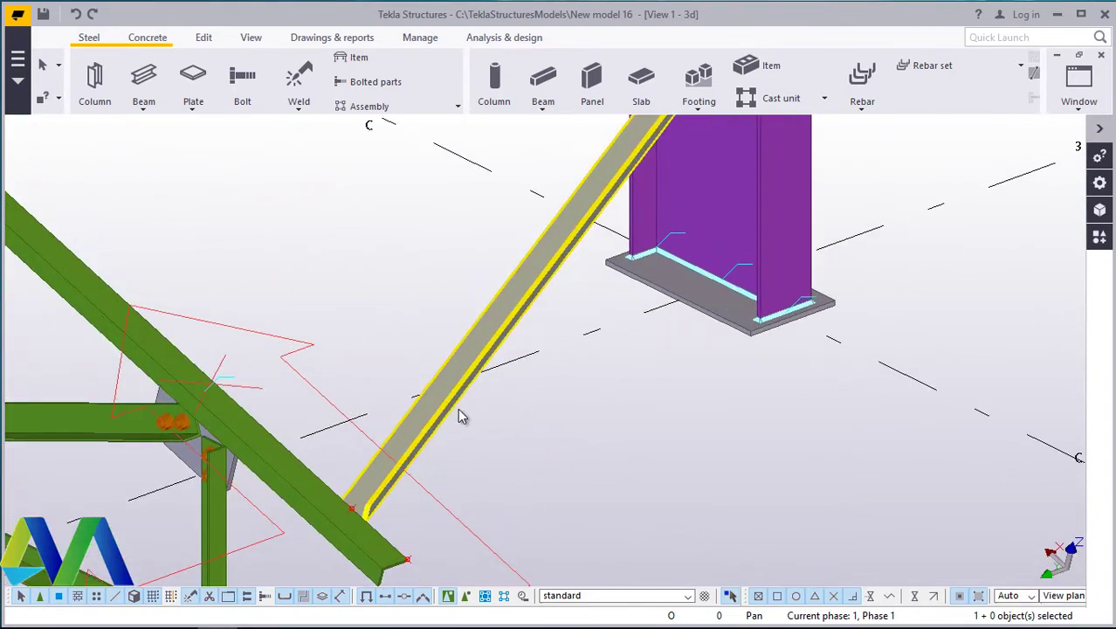
{"action": "scroll", "coordinate": [522, 488], "scroll_direction": "down", "scroll_amount": 3}
{"action": "scroll", "coordinate": [672, 322], "scroll_direction": "up", "scroll_amount": 6}
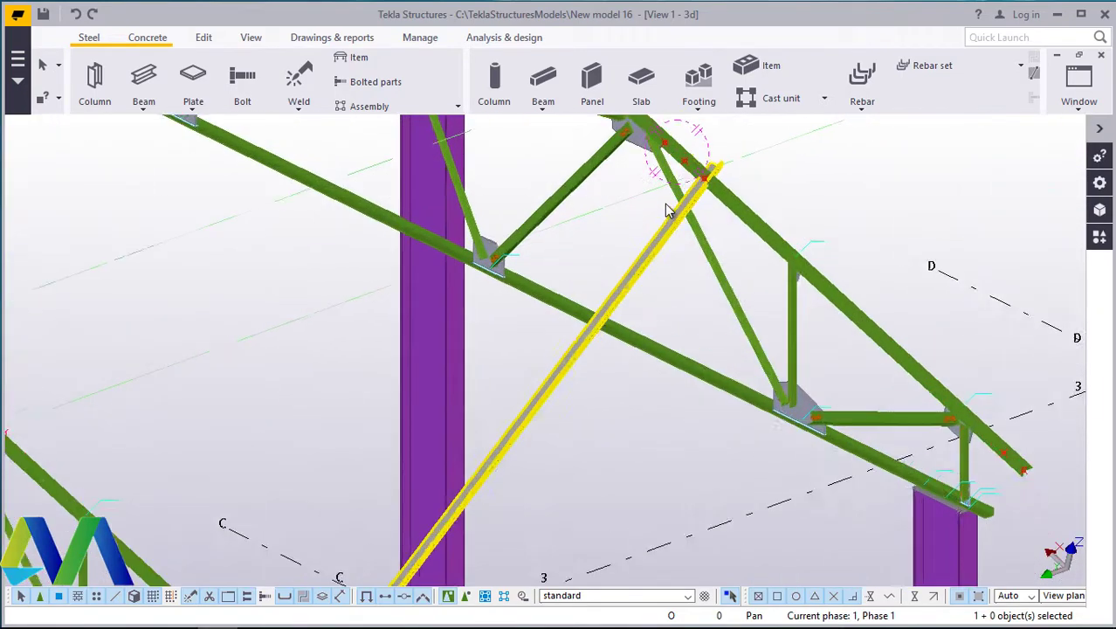
{"action": "left_click", "coordinate": [323, 201]}
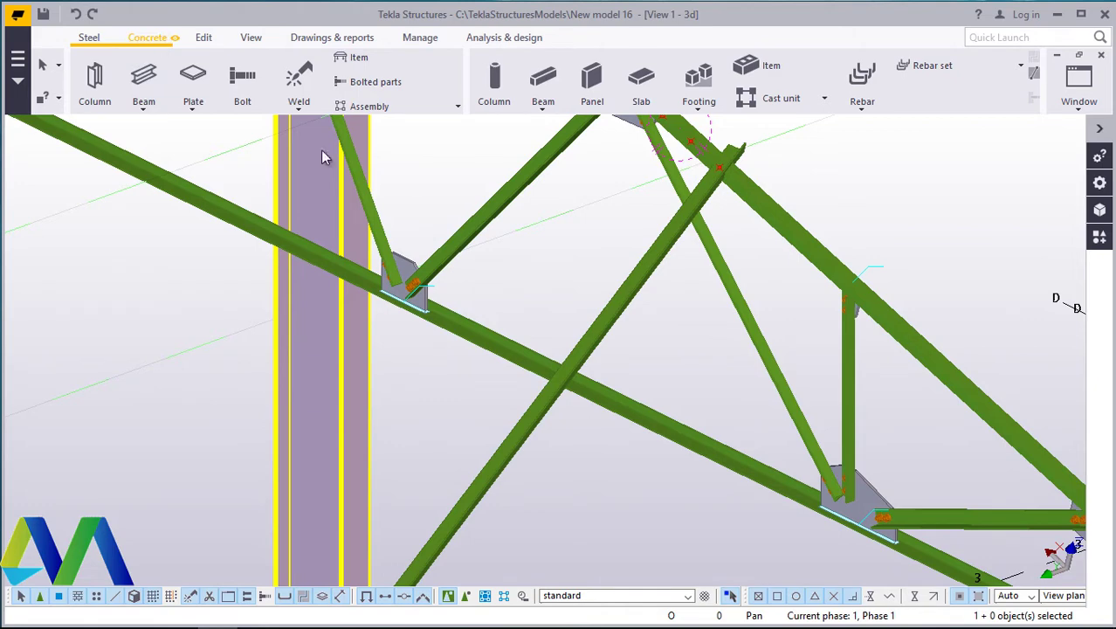
{"action": "left_click", "coordinate": [641, 380]}
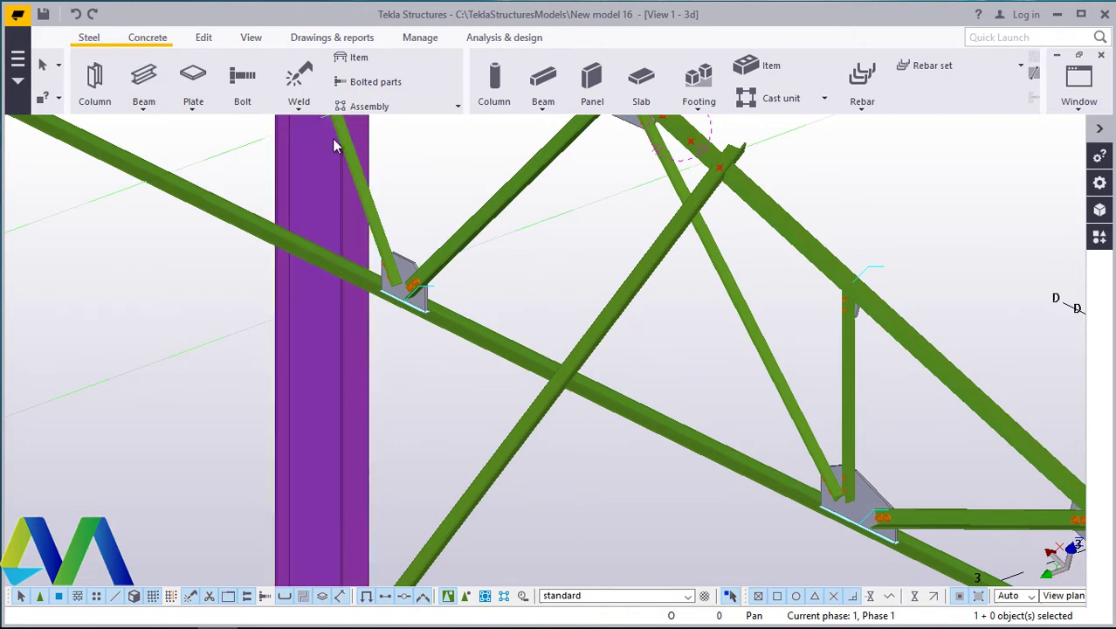
Step: Model a steel beam joining the uppermost of the three mid-chord points on the two adjacent trusses' top chords
{"action": "left_click", "coordinate": [145, 108]}
{"action": "left_click", "coordinate": [164, 142]}
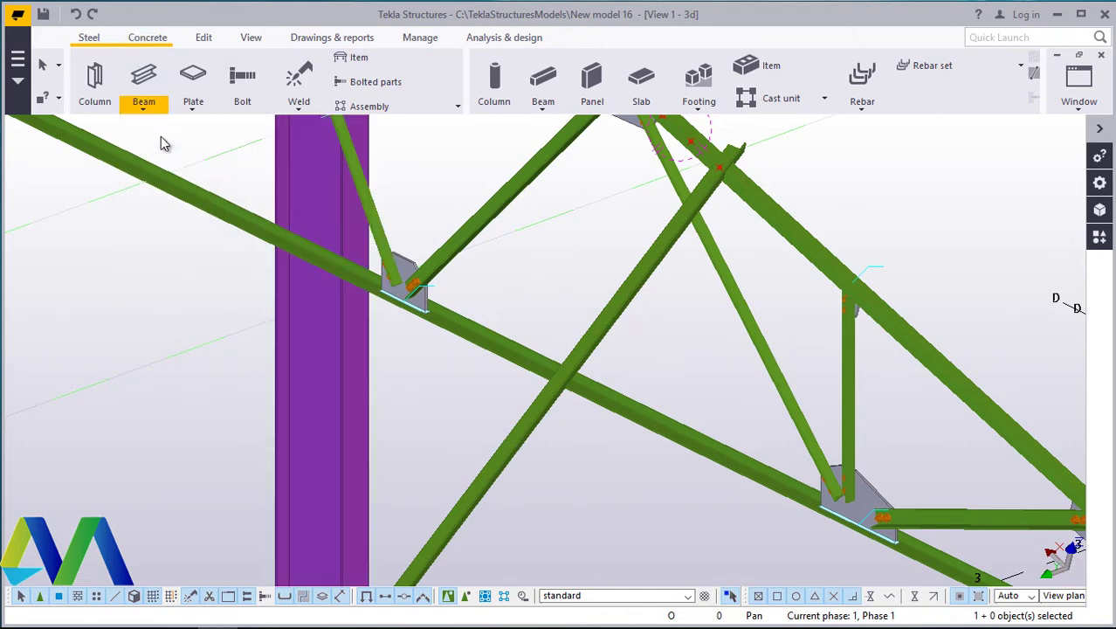
{"action": "scroll", "coordinate": [715, 367], "scroll_direction": "down", "scroll_amount": 3}
{"action": "scroll", "coordinate": [691, 233], "scroll_direction": "up", "scroll_amount": 5}
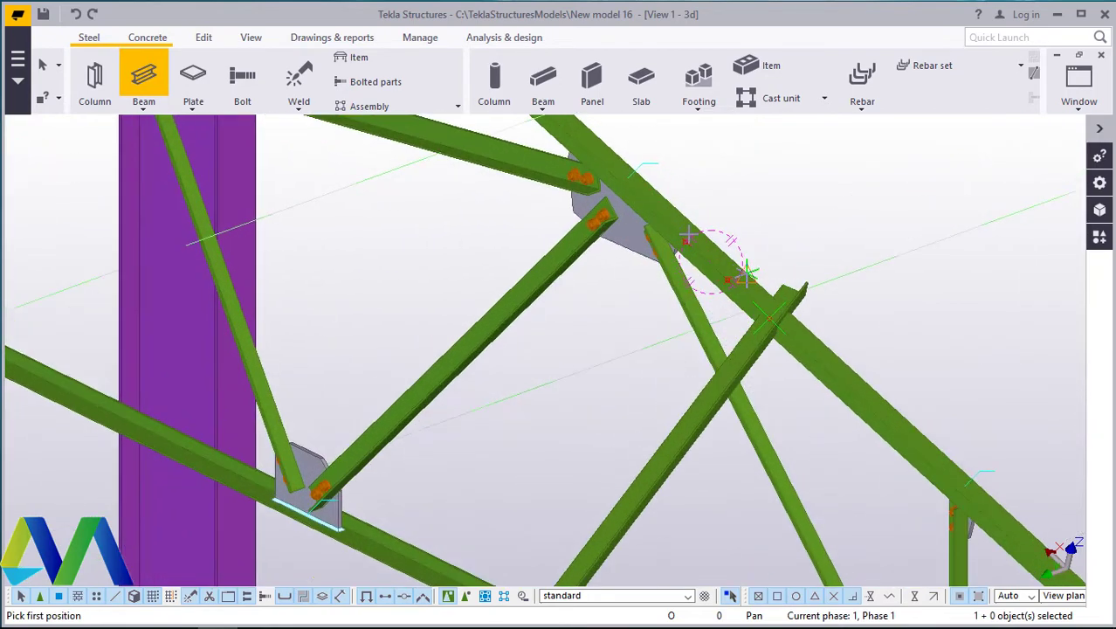
{"action": "left_click", "coordinate": [686, 243]}
{"action": "scroll", "coordinate": [692, 262], "scroll_direction": "down", "scroll_amount": 5}
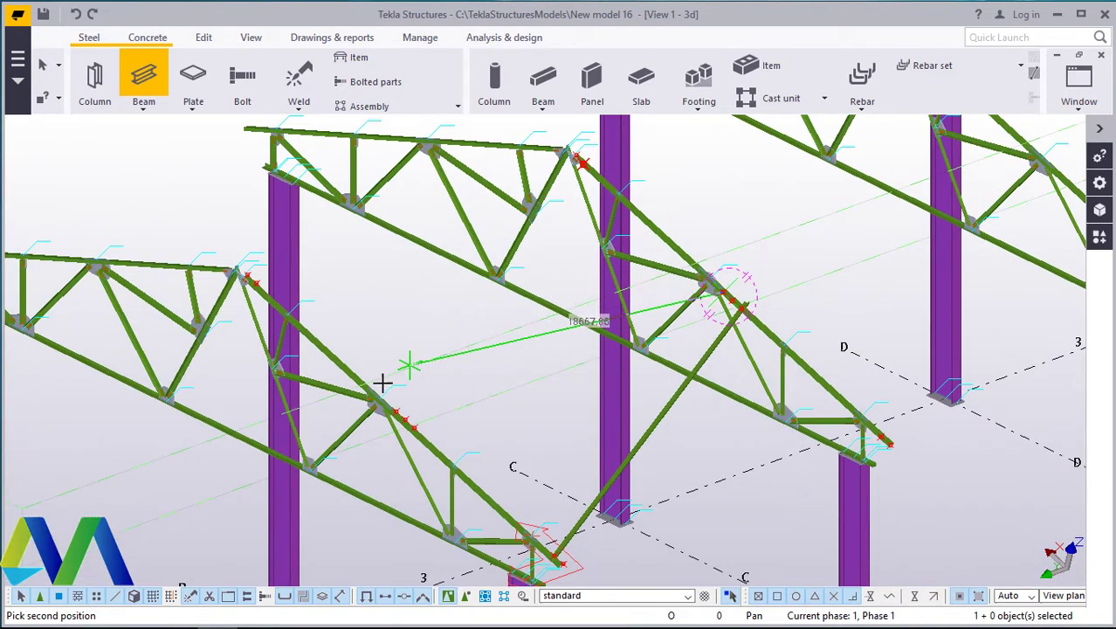
{"action": "scroll", "coordinate": [376, 397], "scroll_direction": "up", "scroll_amount": 6}
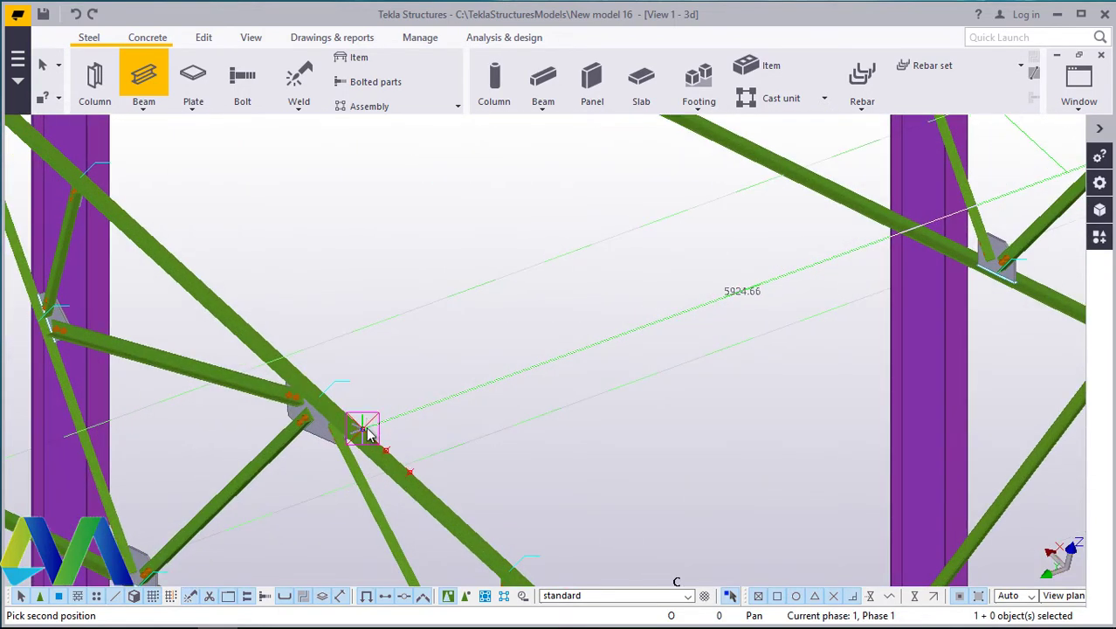
{"action": "left_click", "coordinate": [362, 428]}
{"action": "scroll", "coordinate": [459, 496], "scroll_direction": "down", "scroll_amount": 6}
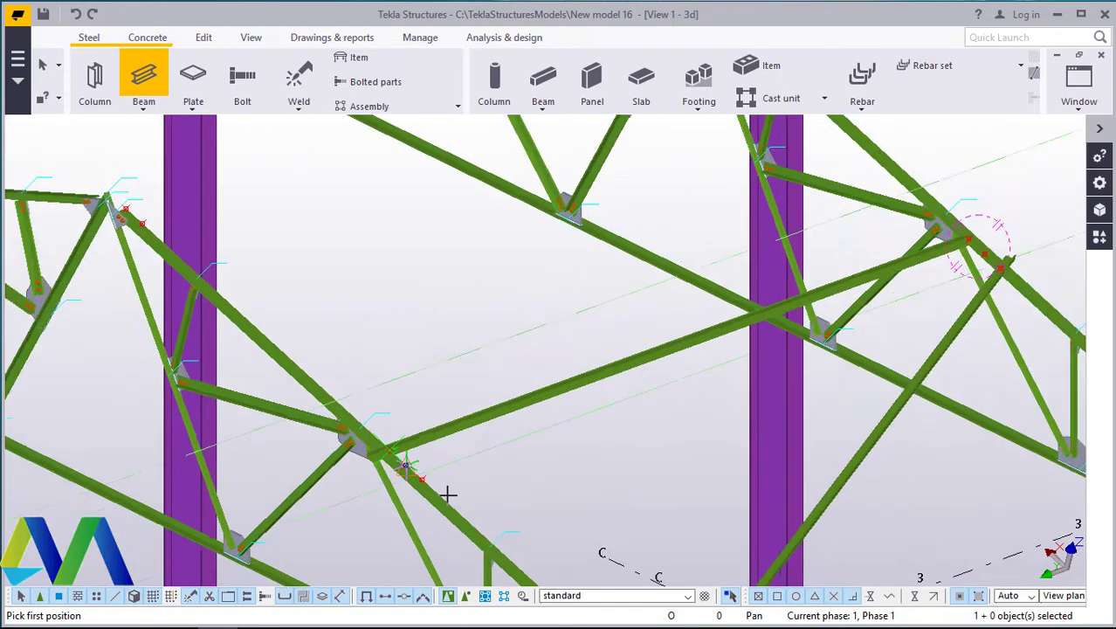
{"action": "scroll", "coordinate": [576, 271], "scroll_direction": "up", "scroll_amount": 3}
{"action": "right_click", "coordinate": [473, 190]}
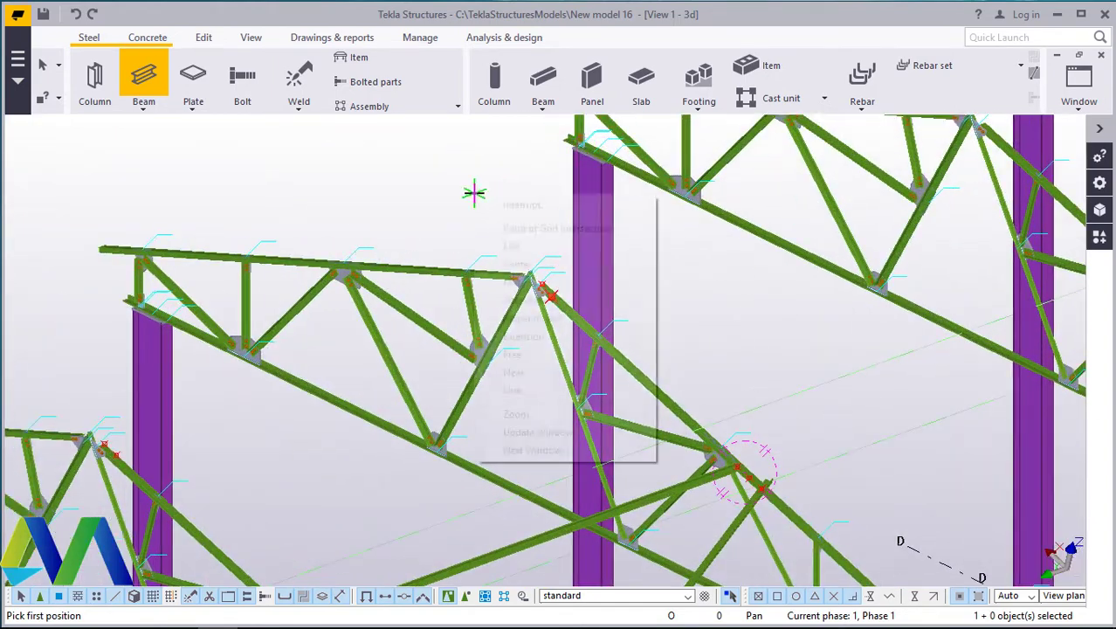
{"action": "left_click", "coordinate": [523, 206]}
Step: Undo the last two beams placed between the adjacent trusses
{"action": "scroll", "coordinate": [553, 212], "scroll_direction": "down", "scroll_amount": 3}
{"action": "scroll", "coordinate": [566, 525], "scroll_direction": "up", "scroll_amount": 3}
{"action": "scroll", "coordinate": [594, 480], "scroll_direction": "up", "scroll_amount": 2}
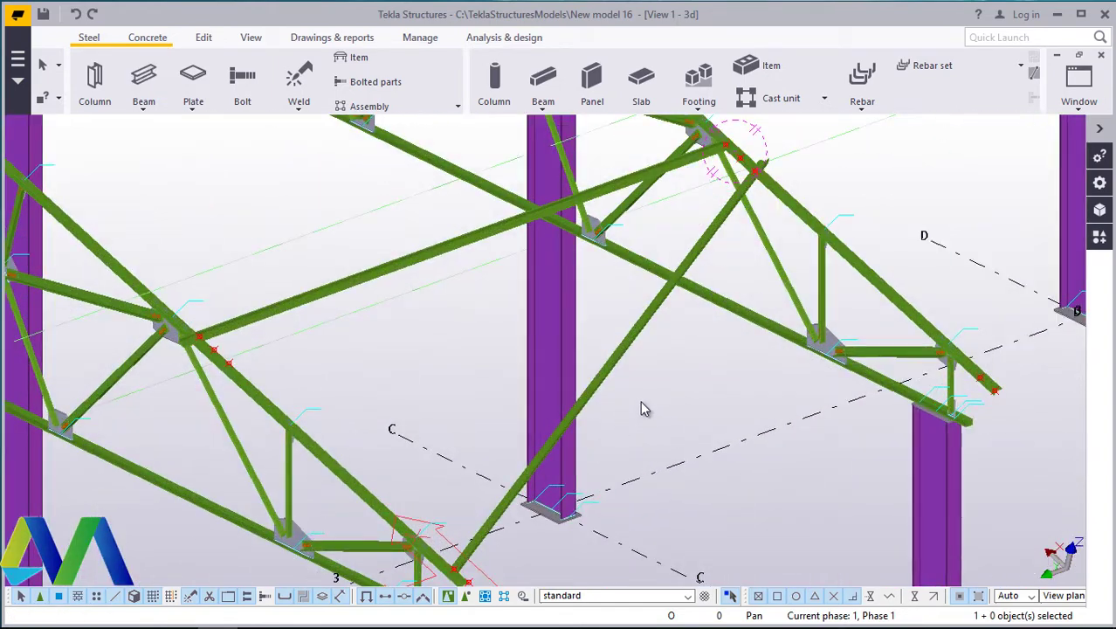
{"action": "left_click", "coordinate": [76, 15]}
{"action": "left_click", "coordinate": [76, 15]}
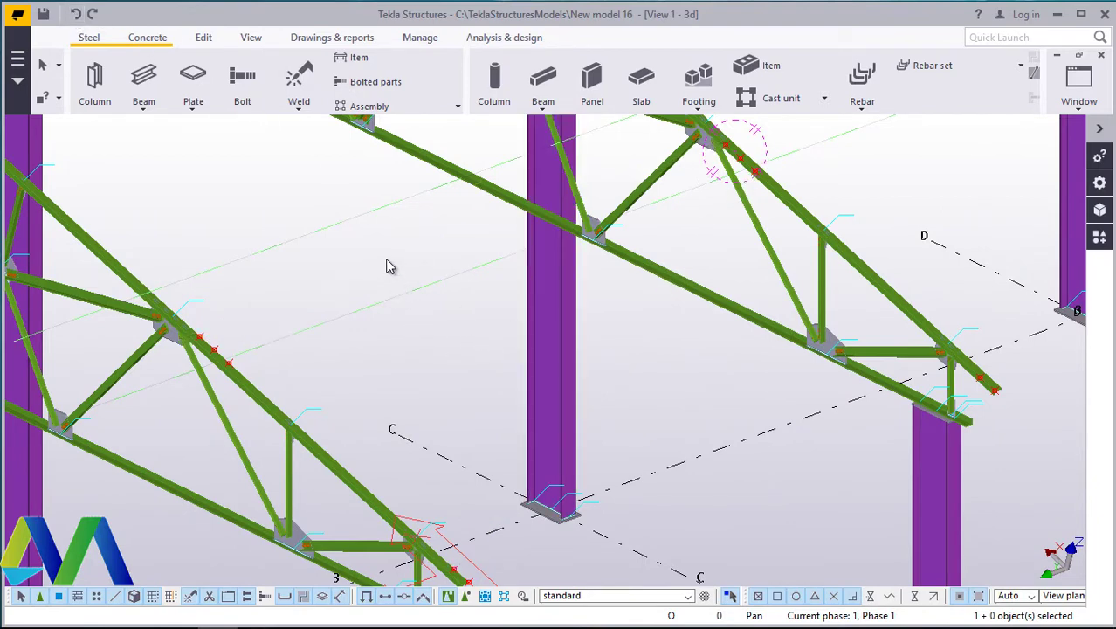
Step: Place a diagonal brace beam from the inner eave-end point of one top chord to the adjacent truss's lowest mid-chord point
{"action": "left_click", "coordinate": [144, 92]}
{"action": "left_click", "coordinate": [131, 137]}
{"action": "scroll", "coordinate": [379, 368], "scroll_direction": "down", "scroll_amount": 1}
{"action": "scroll", "coordinate": [457, 535], "scroll_direction": "up", "scroll_amount": 2}
{"action": "scroll", "coordinate": [456, 535], "scroll_direction": "up", "scroll_amount": 3}
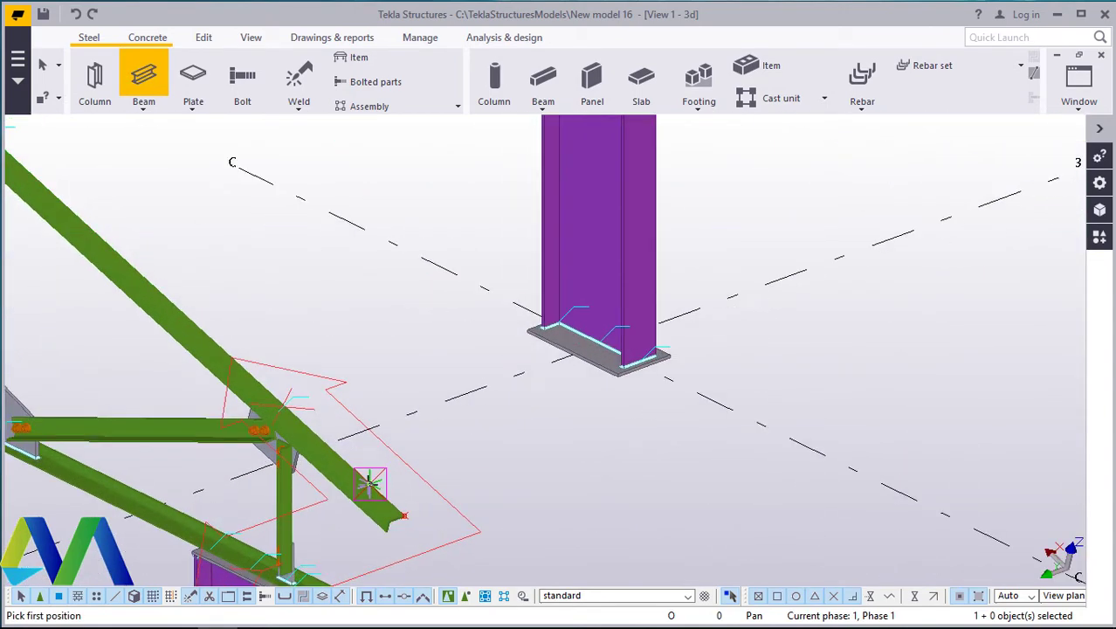
{"action": "left_click", "coordinate": [401, 492]}
{"action": "scroll", "coordinate": [643, 520], "scroll_direction": "down", "scroll_amount": 2}
{"action": "scroll", "coordinate": [767, 316], "scroll_direction": "up", "scroll_amount": 4}
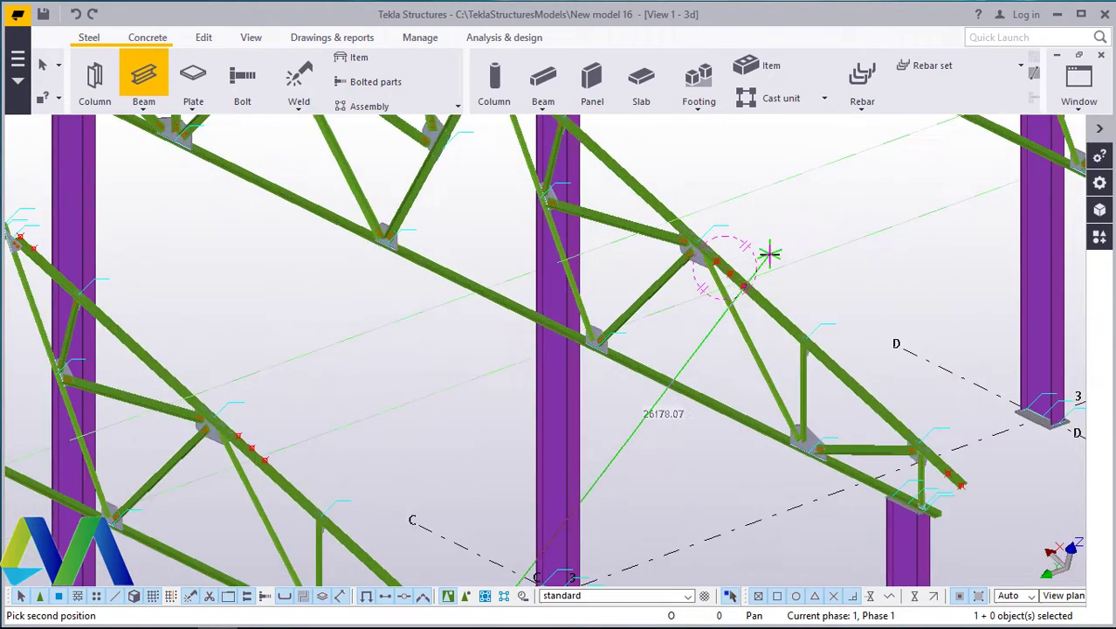
{"action": "scroll", "coordinate": [753, 299], "scroll_direction": "up", "scroll_amount": 1}
{"action": "left_click", "coordinate": [709, 313]}
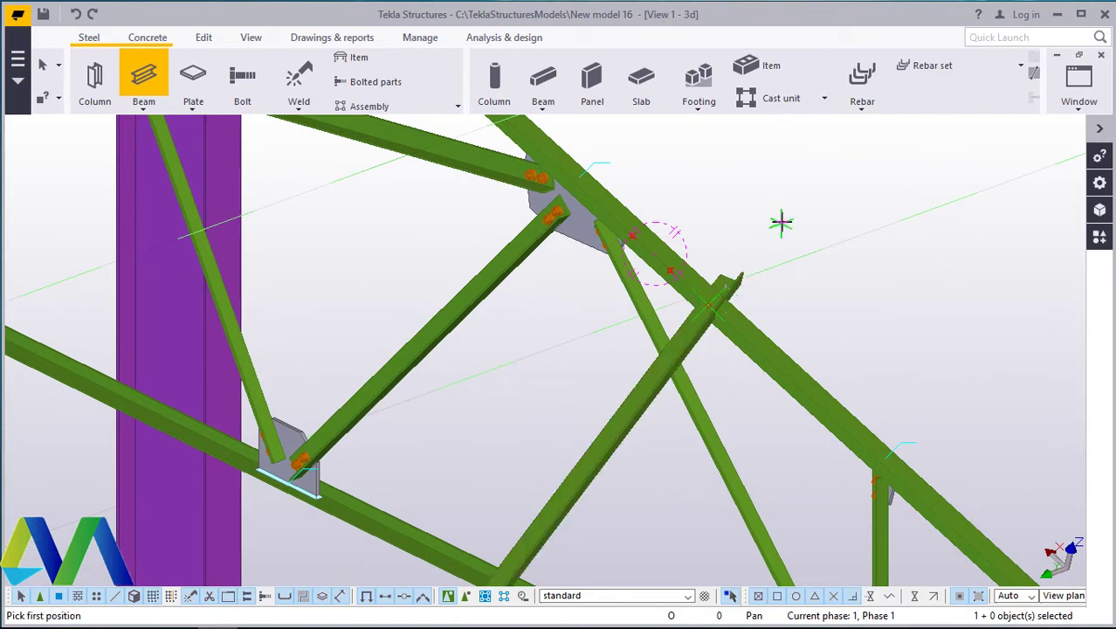
{"action": "scroll", "coordinate": [736, 284], "scroll_direction": "up", "scroll_amount": 3}
{"action": "scroll", "coordinate": [723, 245], "scroll_direction": "down", "scroll_amount": 5}
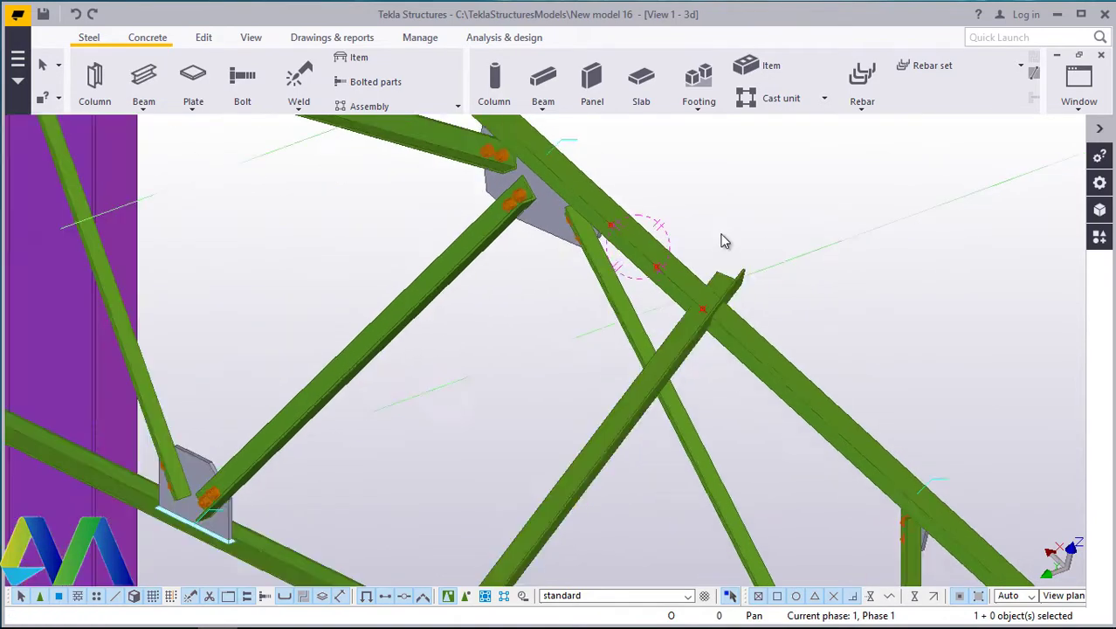
Step: Set the diagonal brace's end offset Dx to 0 in its position properties and apply the change
{"action": "scroll", "coordinate": [513, 522], "scroll_direction": "up", "scroll_amount": 6}
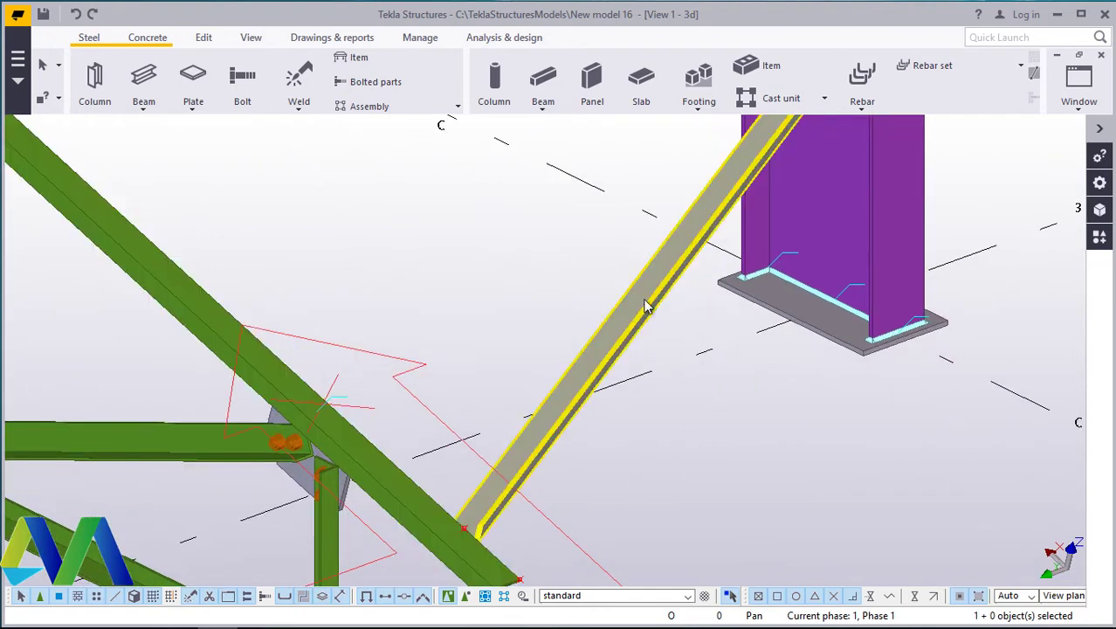
{"action": "double_click", "coordinate": [648, 301]}
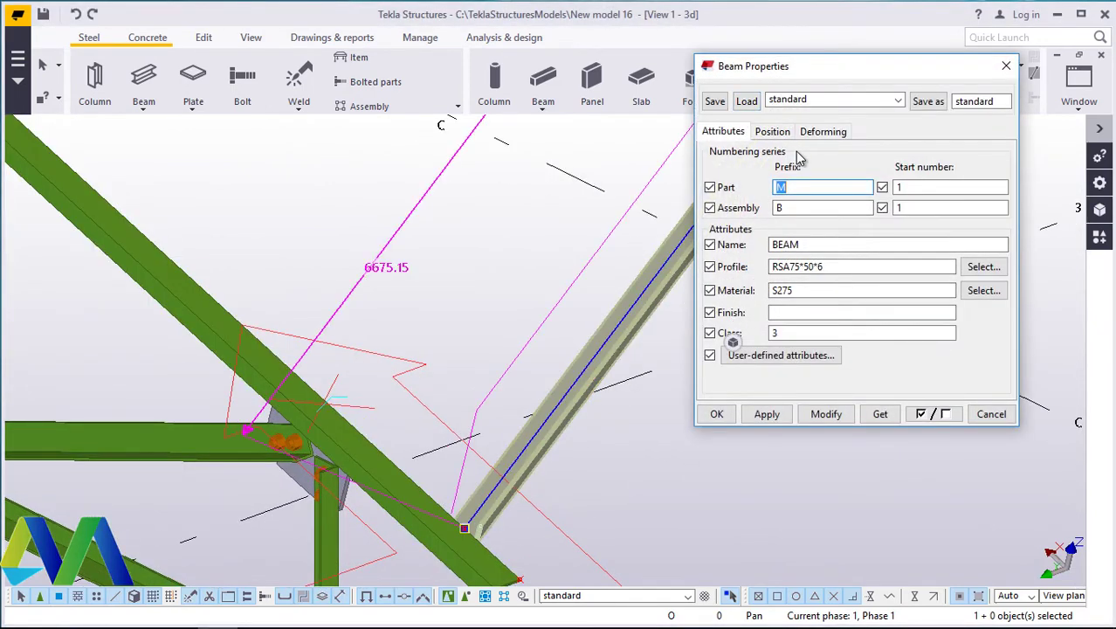
{"action": "left_click", "coordinate": [775, 132]}
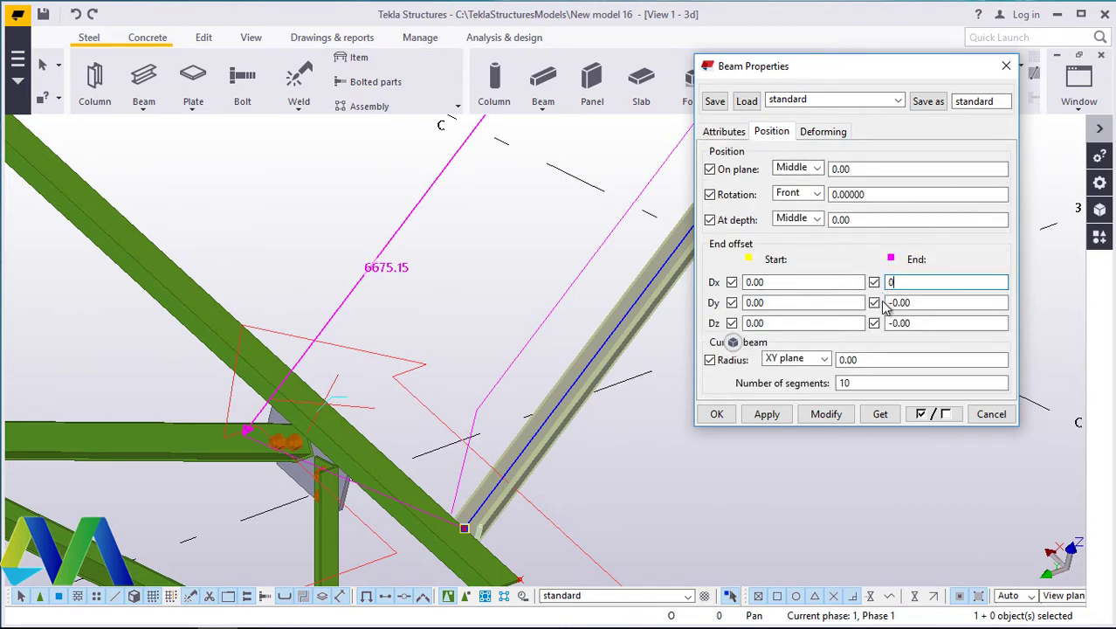
{"action": "left_click", "coordinate": [716, 416]}
Step: Examine the brace's upper end against the adjacent truss's top chord and the chord points around it
{"action": "scroll", "coordinate": [428, 511], "scroll_direction": "down", "scroll_amount": 5}
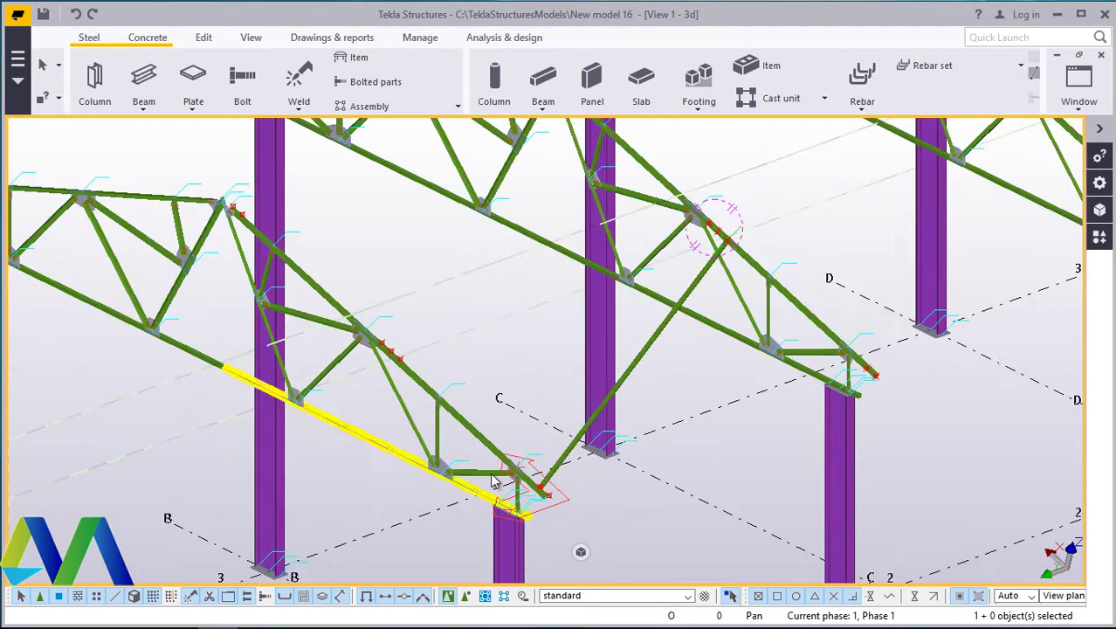
{"action": "scroll", "coordinate": [731, 226], "scroll_direction": "up", "scroll_amount": 8}
{"action": "scroll", "coordinate": [731, 225], "scroll_direction": "up", "scroll_amount": 2}
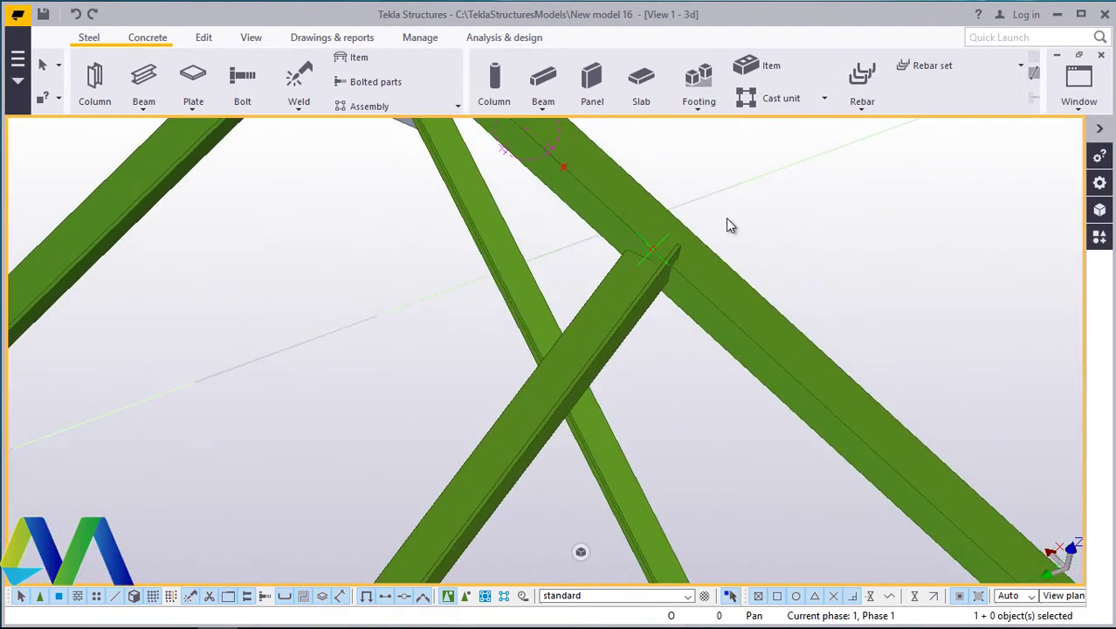
{"action": "left_click", "coordinate": [681, 252]}
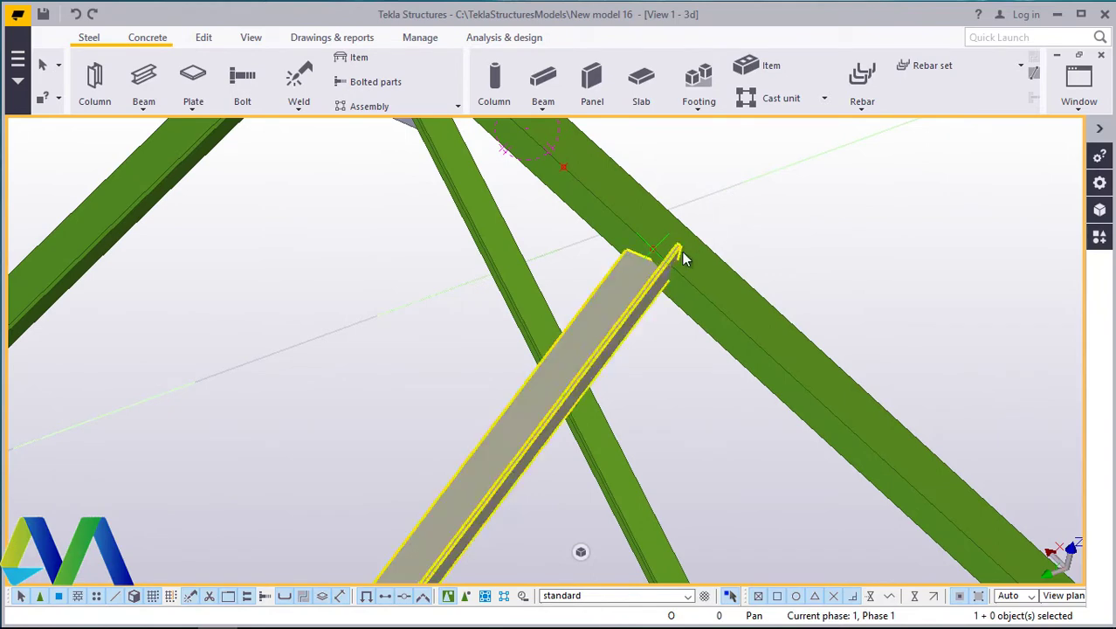
{"action": "scroll", "coordinate": [683, 253], "scroll_direction": "up", "scroll_amount": 2}
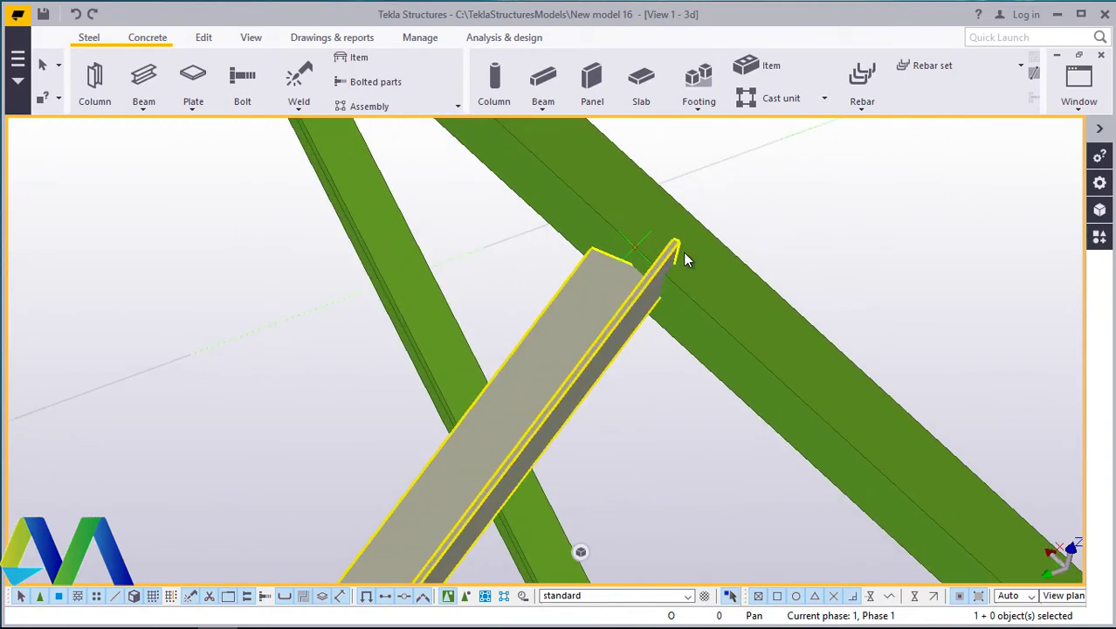
{"action": "left_click", "coordinate": [722, 239]}
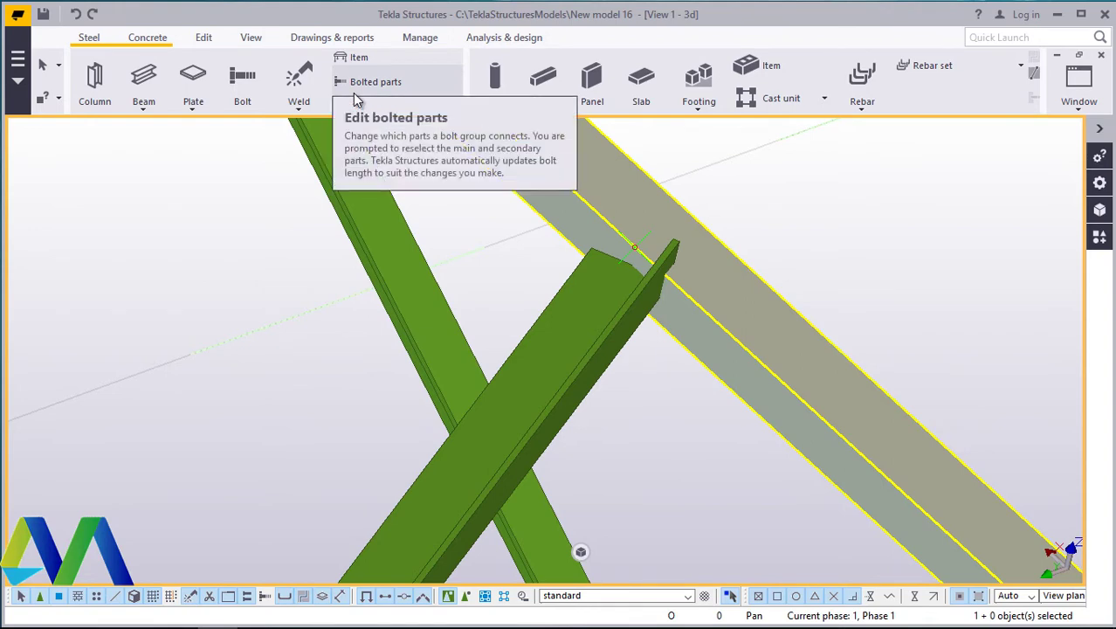
{"action": "scroll", "coordinate": [274, 276], "scroll_direction": "down", "scroll_amount": 10}
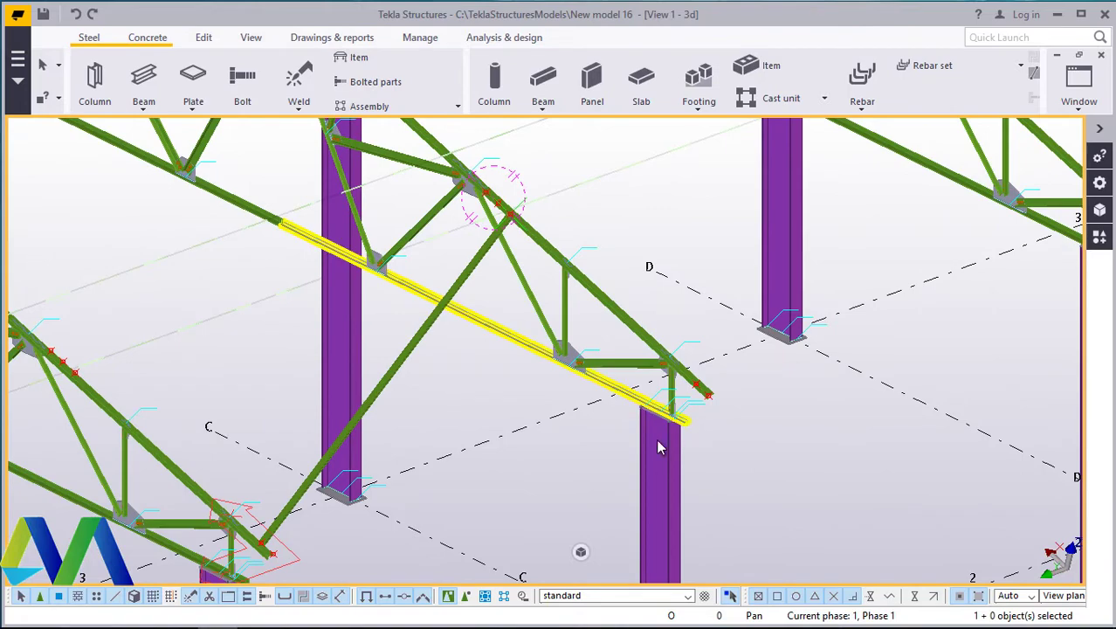
{"action": "scroll", "coordinate": [642, 367], "scroll_direction": "down", "scroll_amount": 4}
{"action": "scroll", "coordinate": [567, 339], "scroll_direction": "up", "scroll_amount": 5}
{"action": "scroll", "coordinate": [563, 332], "scroll_direction": "up", "scroll_amount": 5}
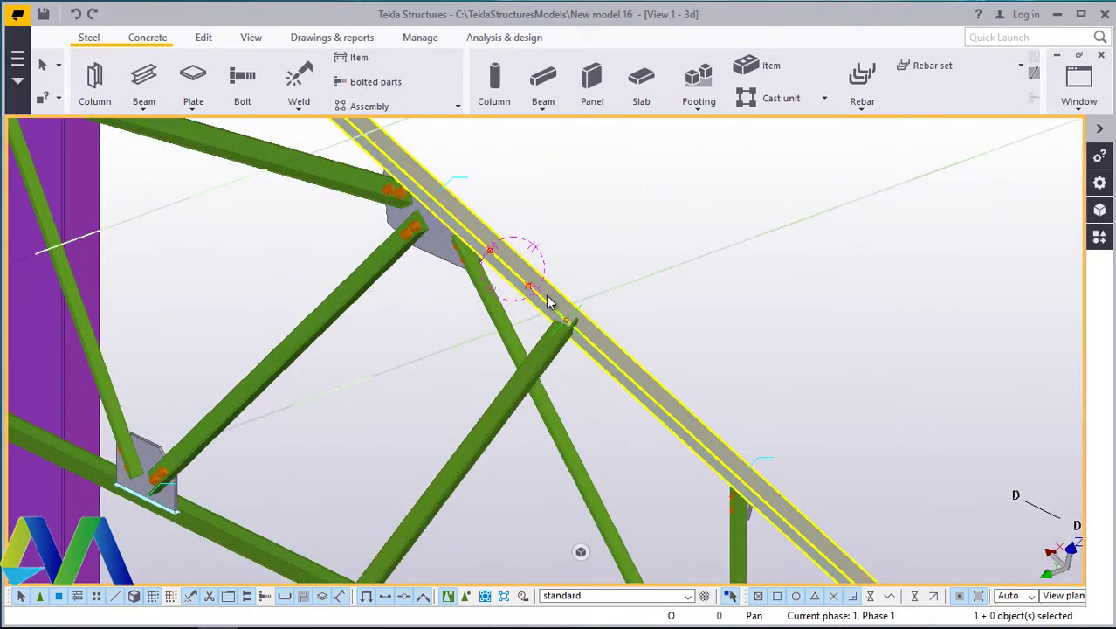
Step: Set the diagonal brace's rotation to Back in its position properties and modify the beam
{"action": "middle_click_drag", "start_coordinate": [583, 323], "coordinate": [525, 389], "text": "ctrl"}
{"action": "double_click", "coordinate": [525, 388]}
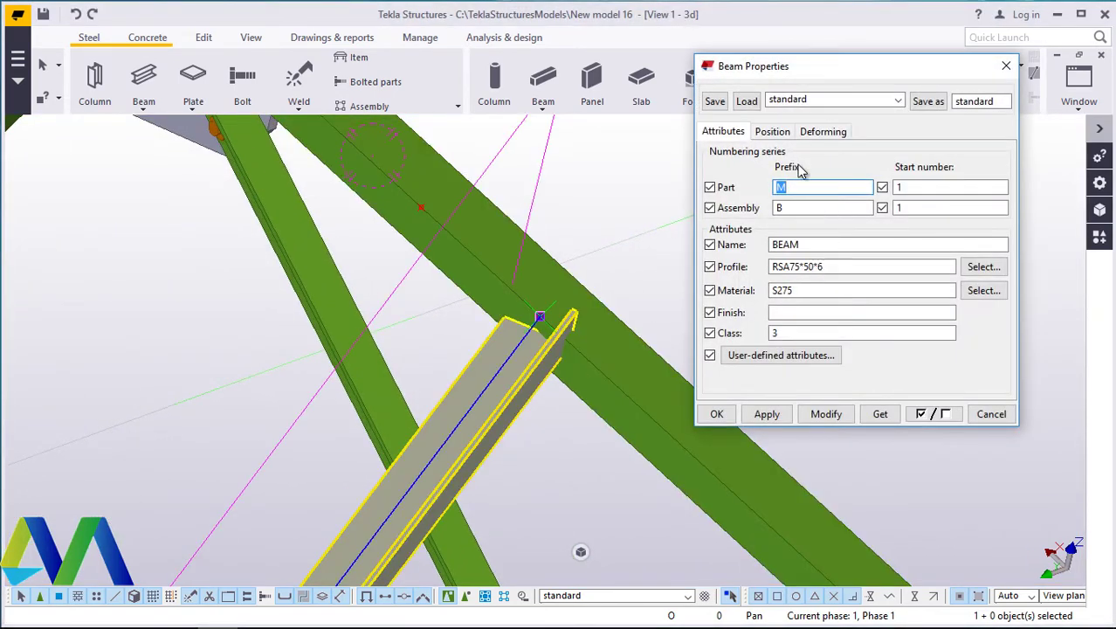
{"action": "left_click", "coordinate": [772, 133]}
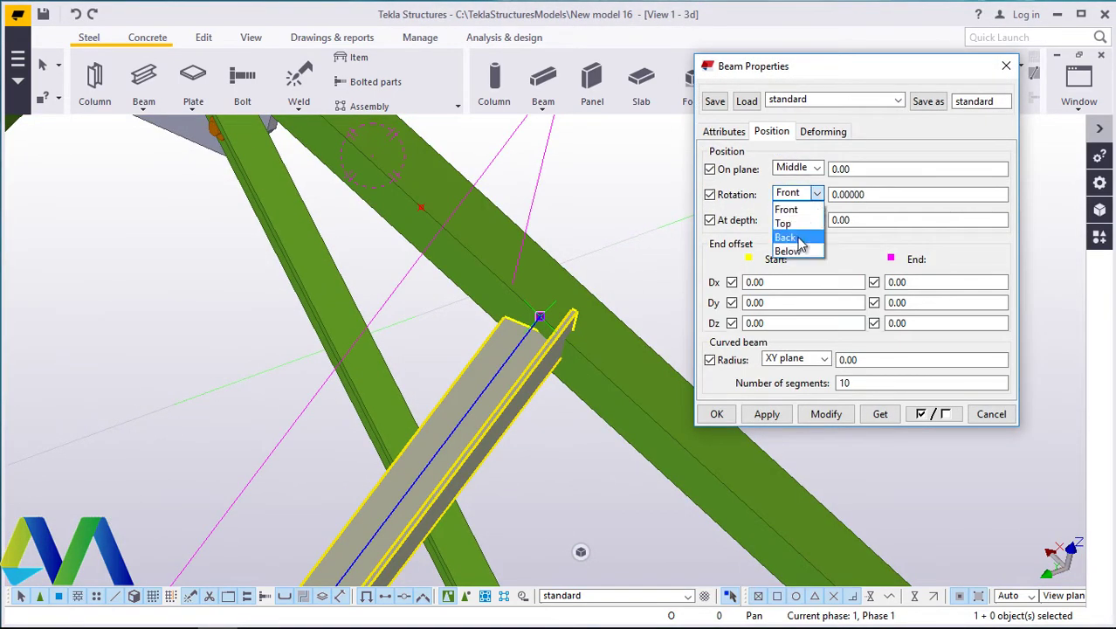
{"action": "left_click", "coordinate": [826, 414]}
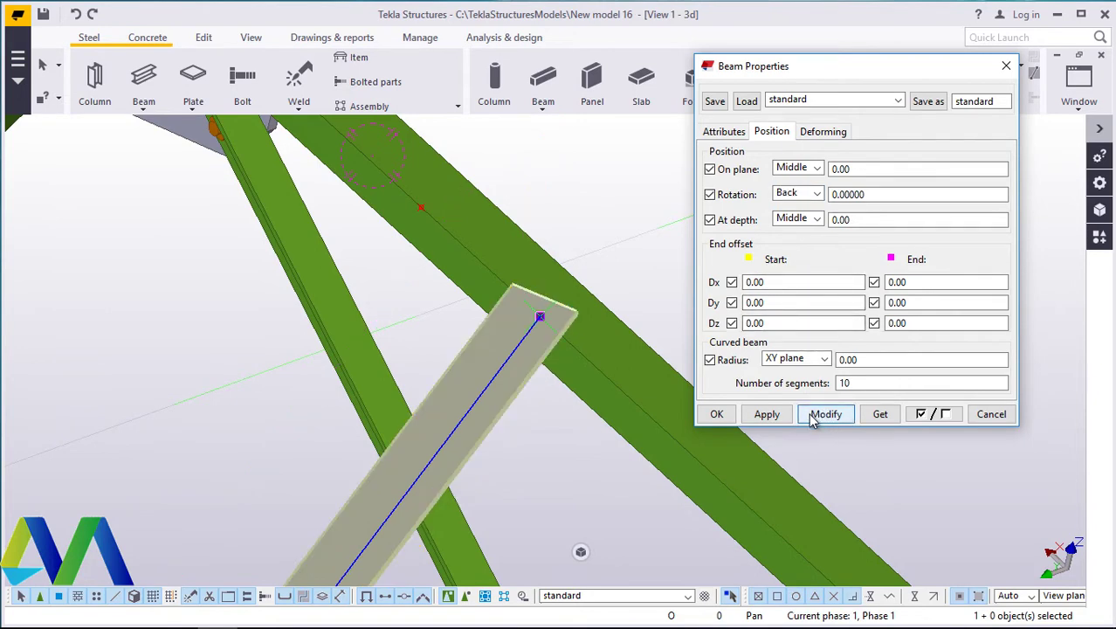
{"action": "left_click", "coordinate": [717, 415]}
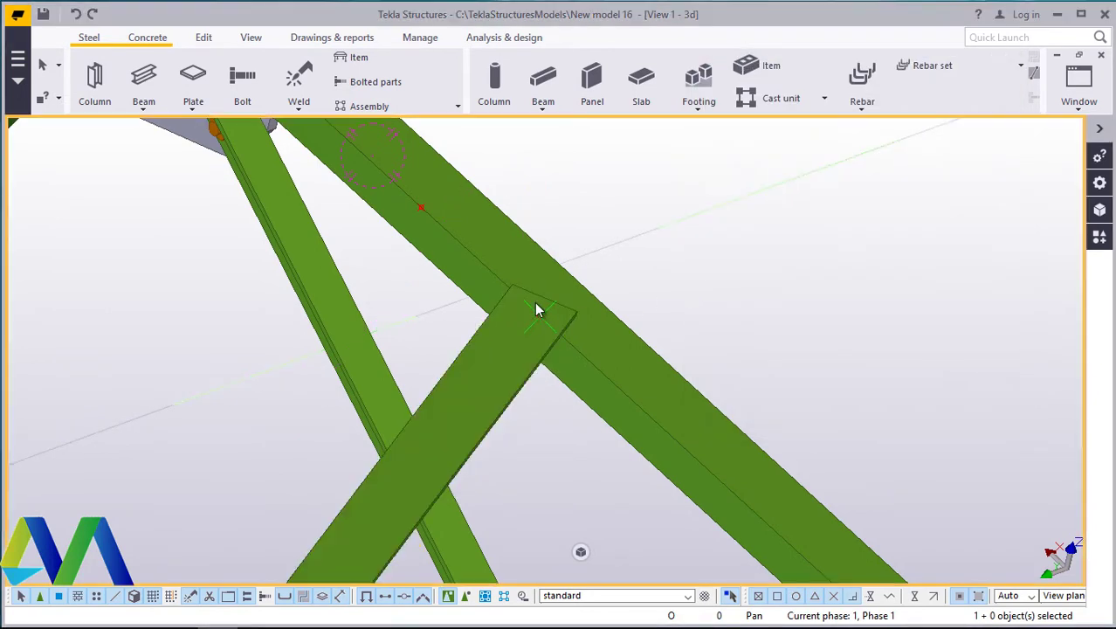
Step: Set the diagonal brace's depth position to Behind, viewing its upper end side-on against the adjacent truss's top chord
{"action": "scroll", "coordinate": [537, 310], "scroll_direction": "up", "scroll_amount": 3}
{"action": "left_click", "coordinate": [250, 38]}
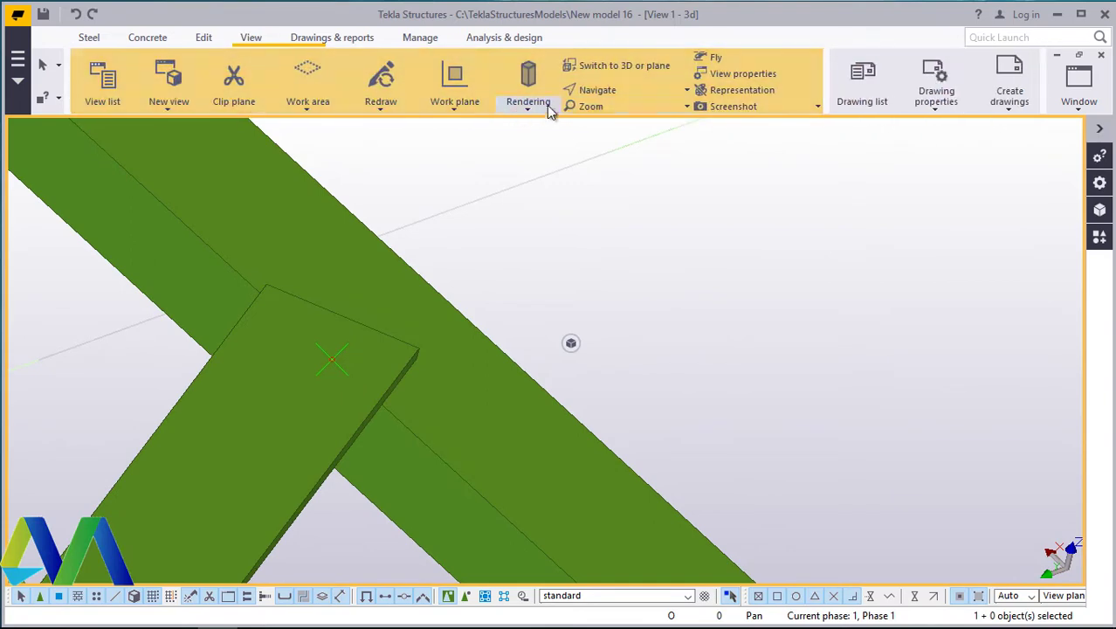
{"action": "left_click", "coordinate": [612, 91]}
{"action": "left_click", "coordinate": [590, 144]}
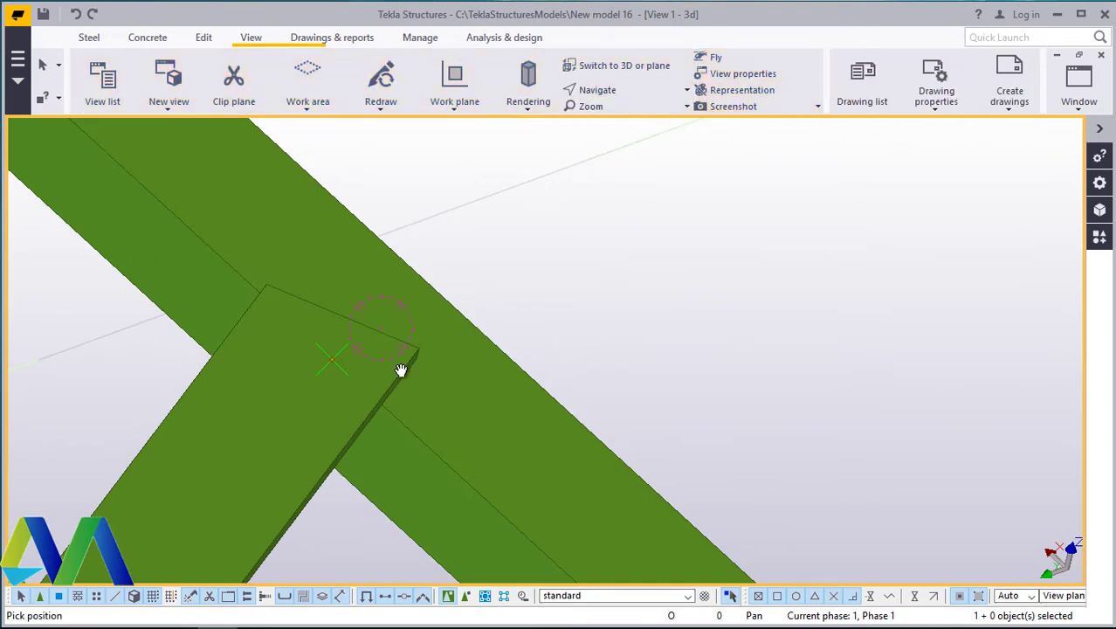
{"action": "middle_click_drag", "start_coordinate": [404, 349], "coordinate": [390, 288], "text": "ctrl"}
{"action": "right_click", "coordinate": [390, 288]}
{"action": "left_click", "coordinate": [423, 298]}
{"action": "double_click", "coordinate": [422, 303]}
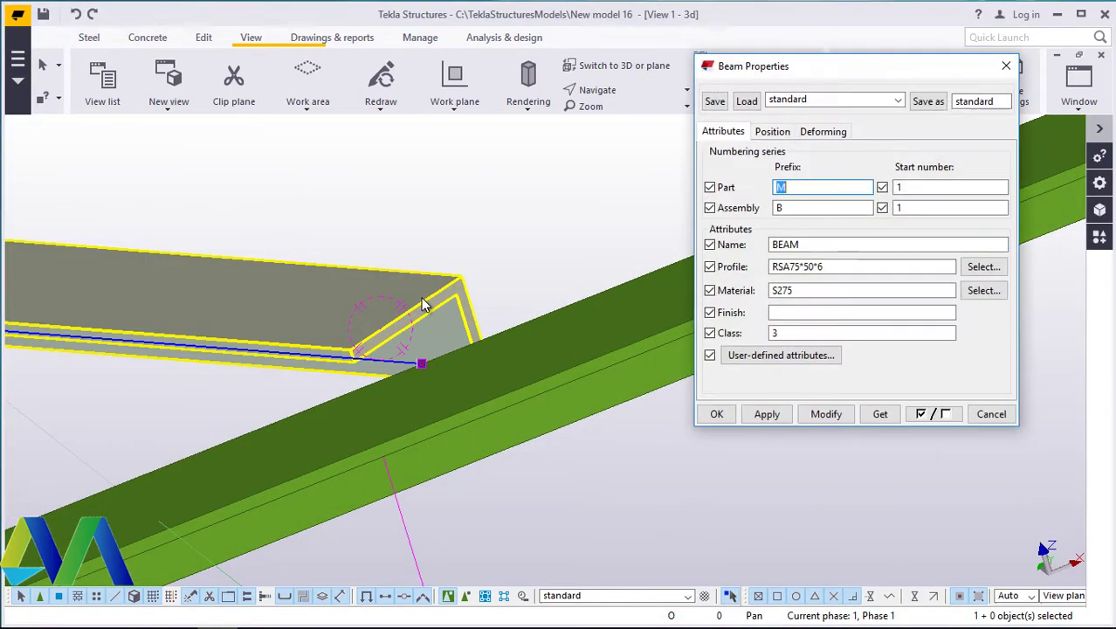
{"action": "left_click", "coordinate": [774, 131]}
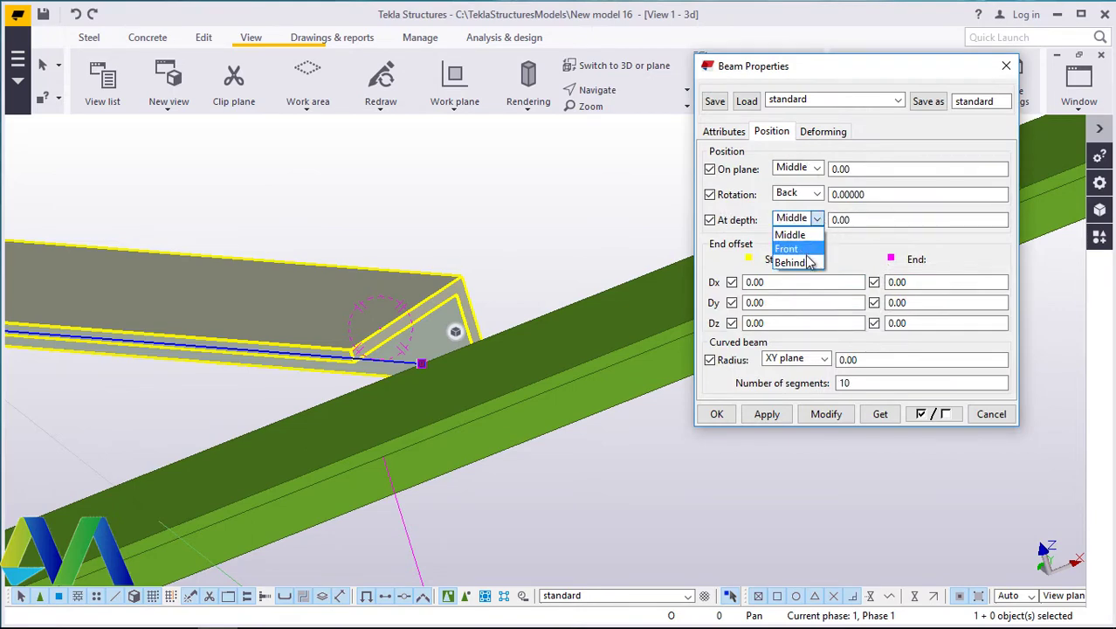
{"action": "left_click", "coordinate": [822, 416]}
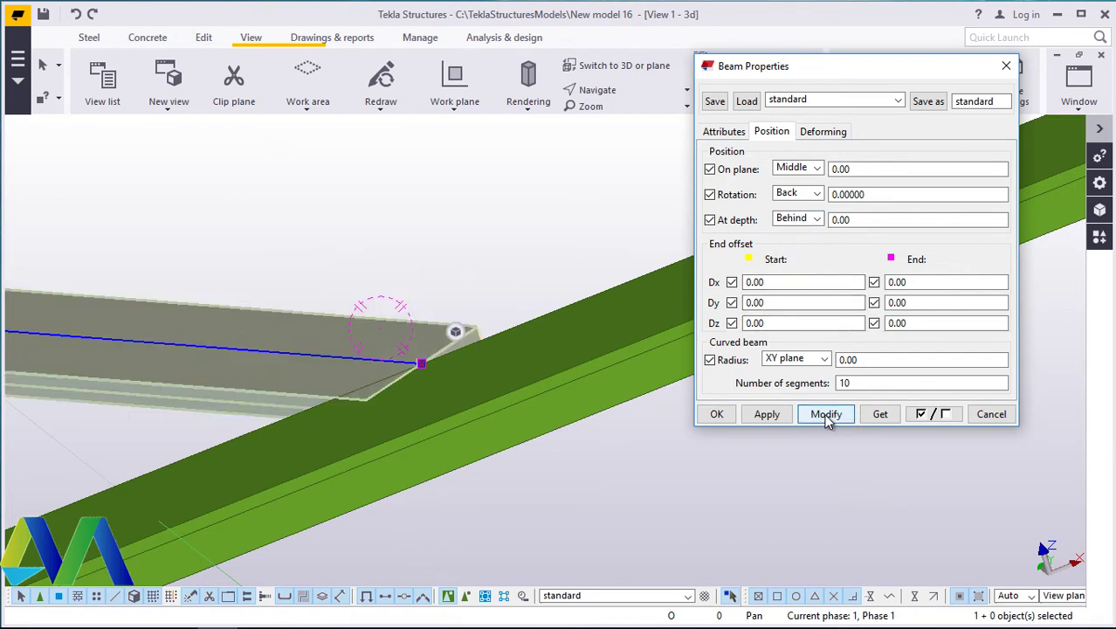
{"action": "left_click", "coordinate": [717, 415]}
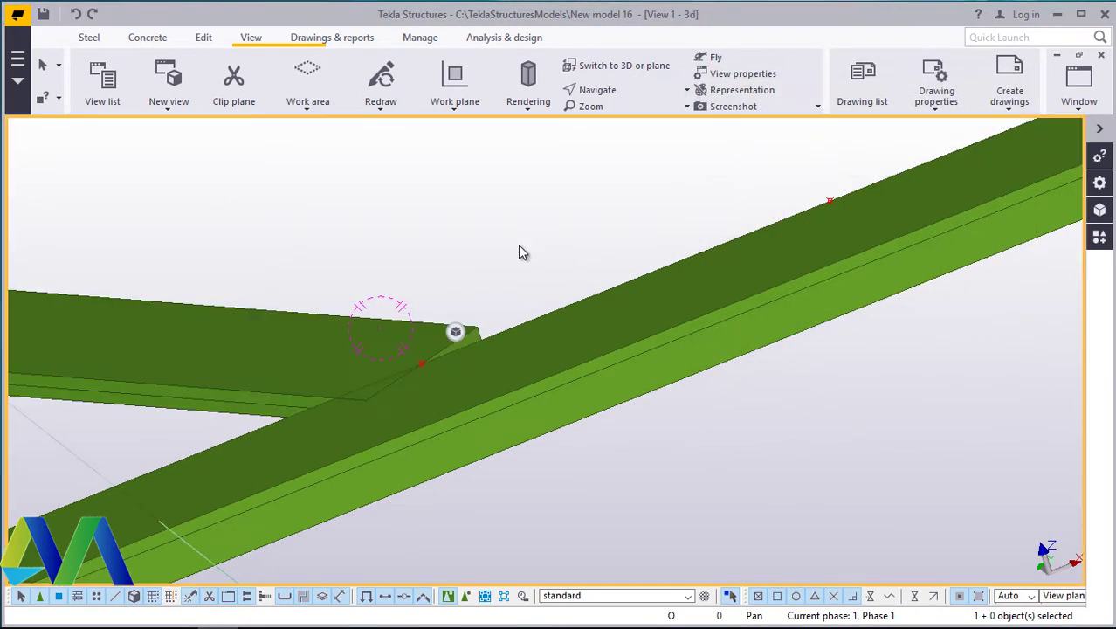
Step: Review the diagonal brace's position properties and close them without changing anything
{"action": "left_click", "coordinate": [251, 345]}
{"action": "double_click", "coordinate": [251, 344]}
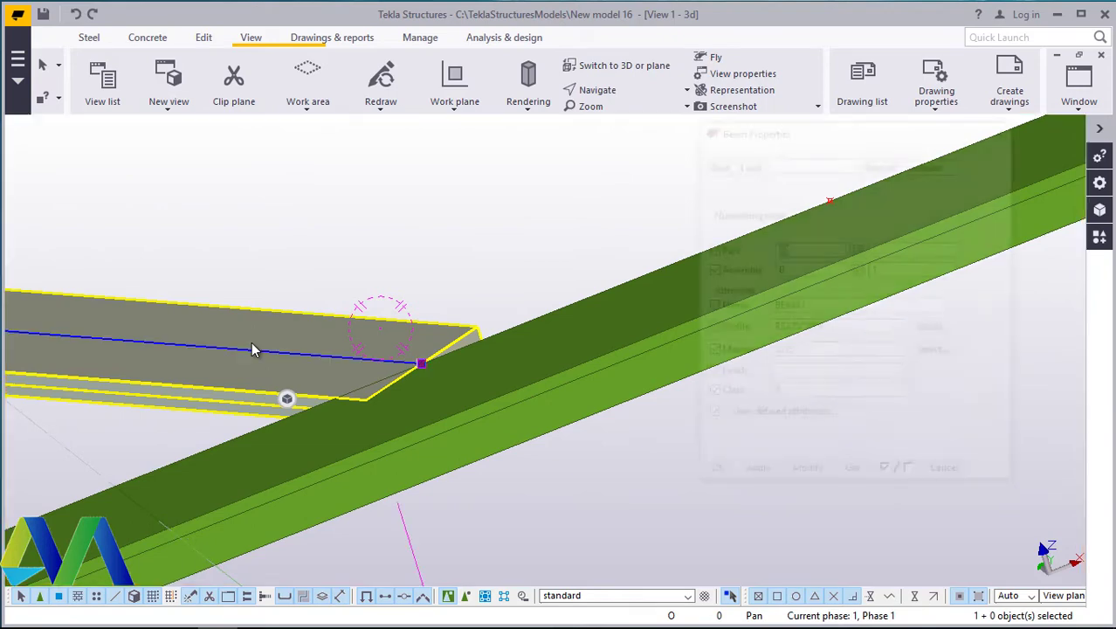
{"action": "left_click", "coordinate": [773, 131]}
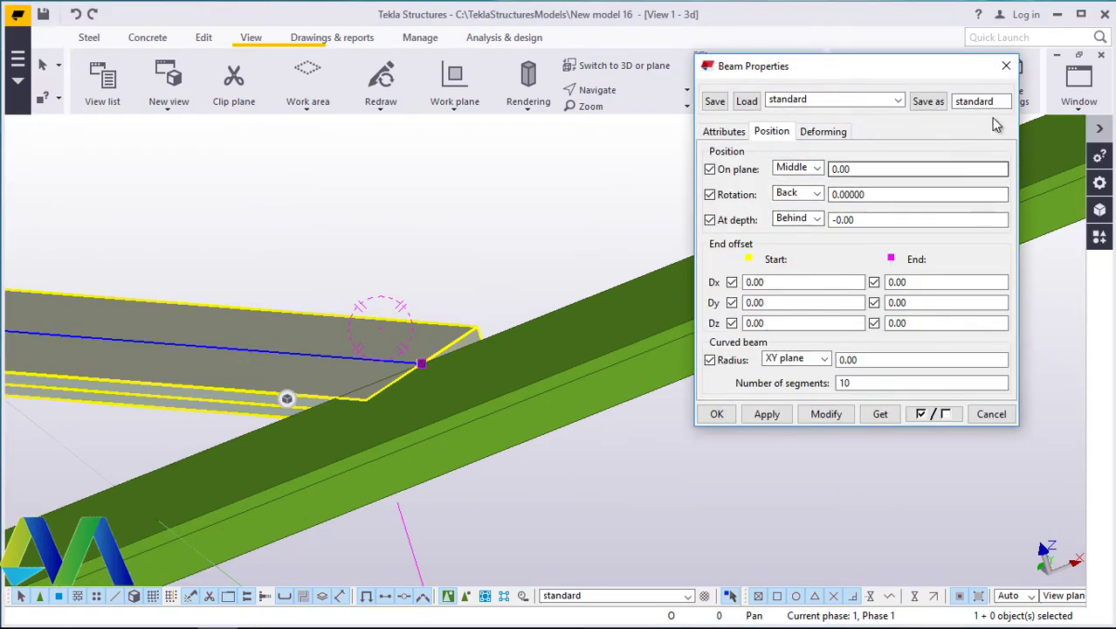
{"action": "left_click", "coordinate": [1005, 68]}
{"action": "left_click", "coordinate": [419, 223]}
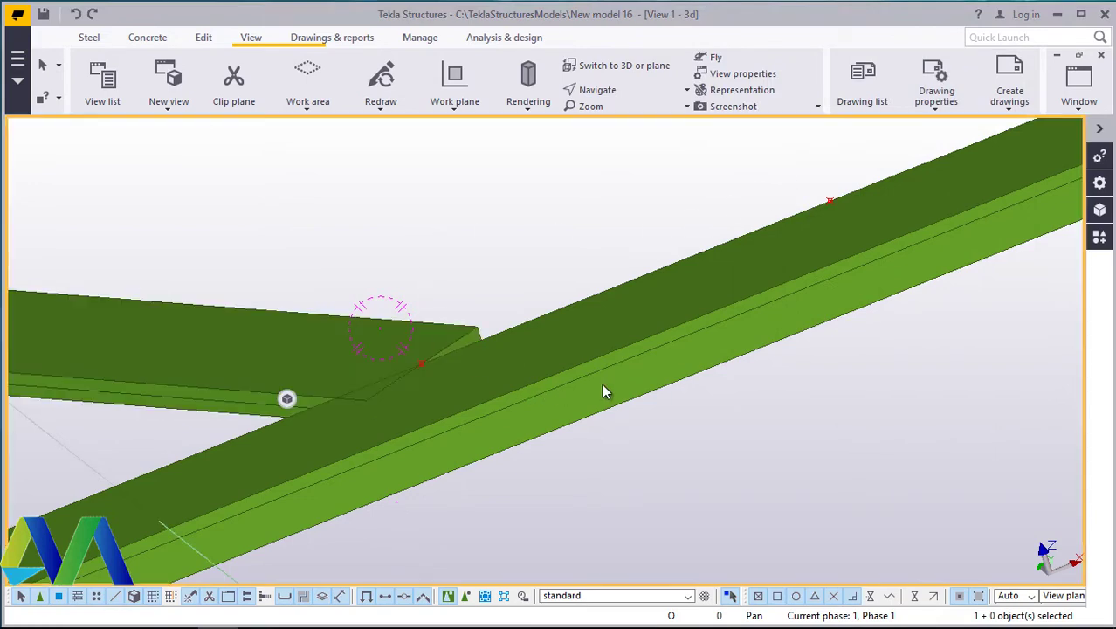
Step: Examine the diagonal brace's seating on the top chord and its run between the two adjacent trusses
{"action": "scroll", "coordinate": [684, 409], "scroll_direction": "down", "scroll_amount": 5}
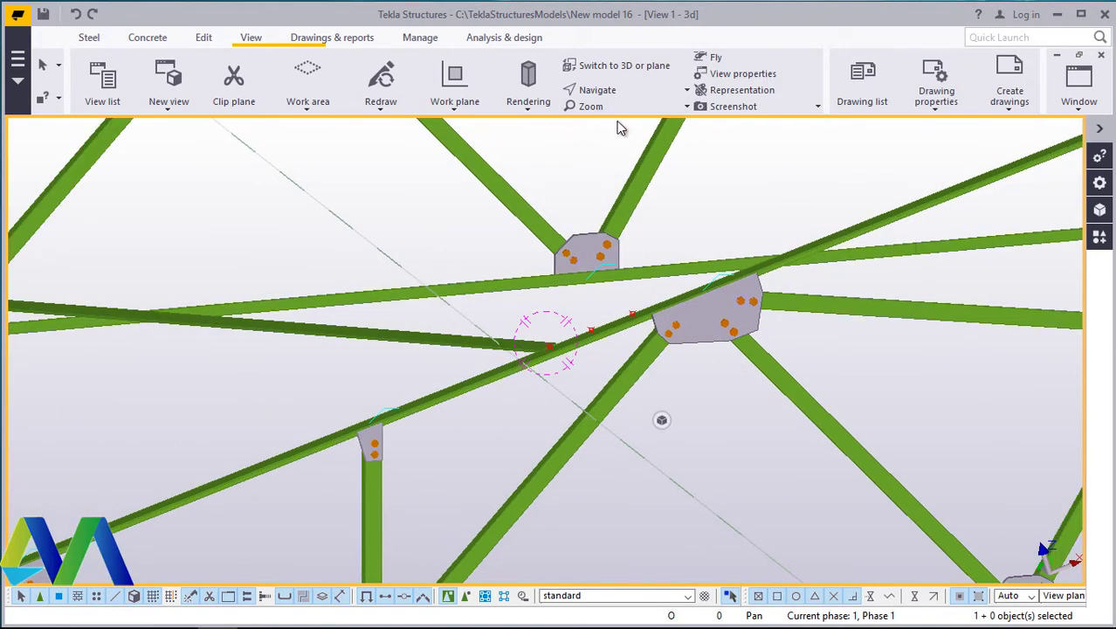
{"action": "middle_click_drag", "start_coordinate": [638, 339], "coordinate": [720, 314], "text": "ctrl"}
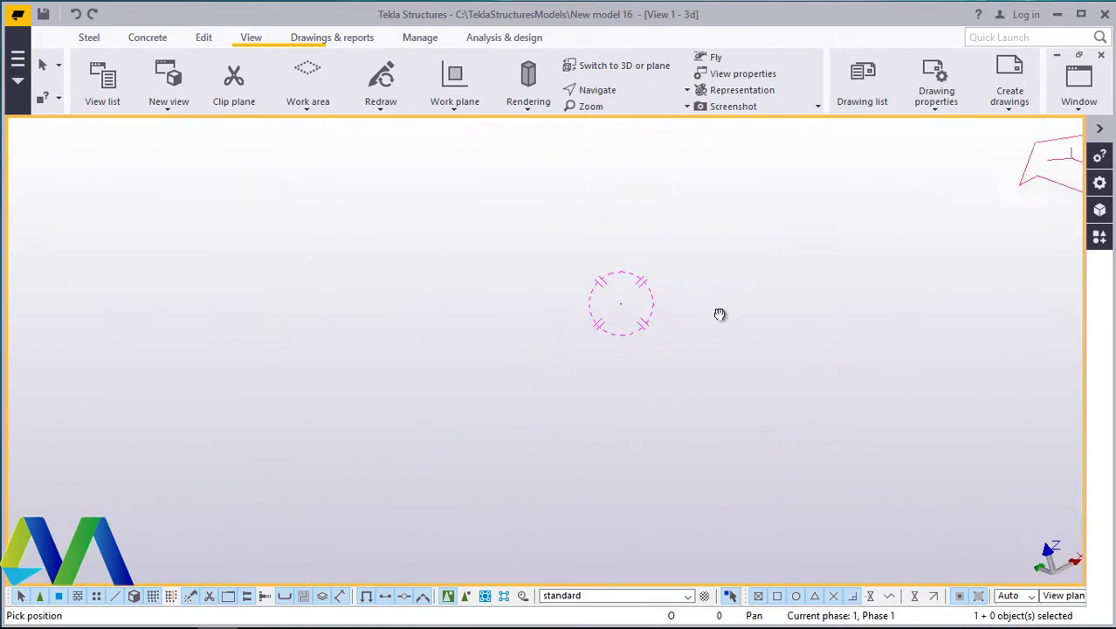
{"action": "middle_click_drag", "start_coordinate": [608, 379], "coordinate": [888, 237], "text": "ctrl"}
{"action": "scroll", "coordinate": [854, 299], "scroll_direction": "up", "scroll_amount": 10}
{"action": "scroll", "coordinate": [509, 197], "scroll_direction": "down", "scroll_amount": 5}
{"action": "scroll", "coordinate": [666, 349], "scroll_direction": "down", "scroll_amount": 5}
{"action": "scroll", "coordinate": [735, 477], "scroll_direction": "up", "scroll_amount": 8}
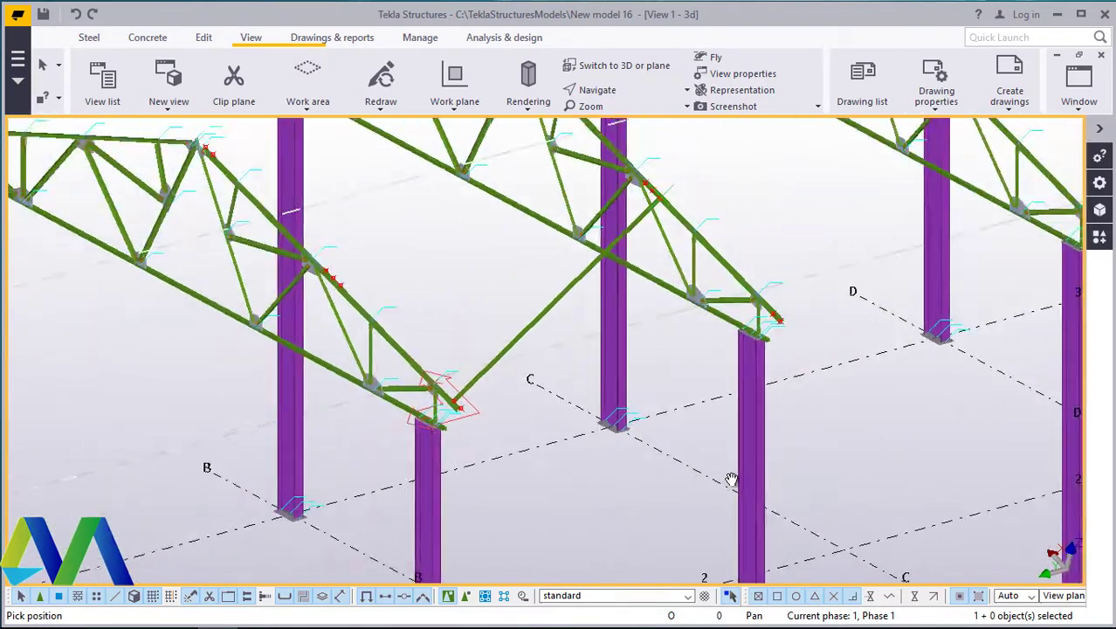
{"action": "right_click", "coordinate": [458, 269]}
{"action": "left_click", "coordinate": [481, 279]}
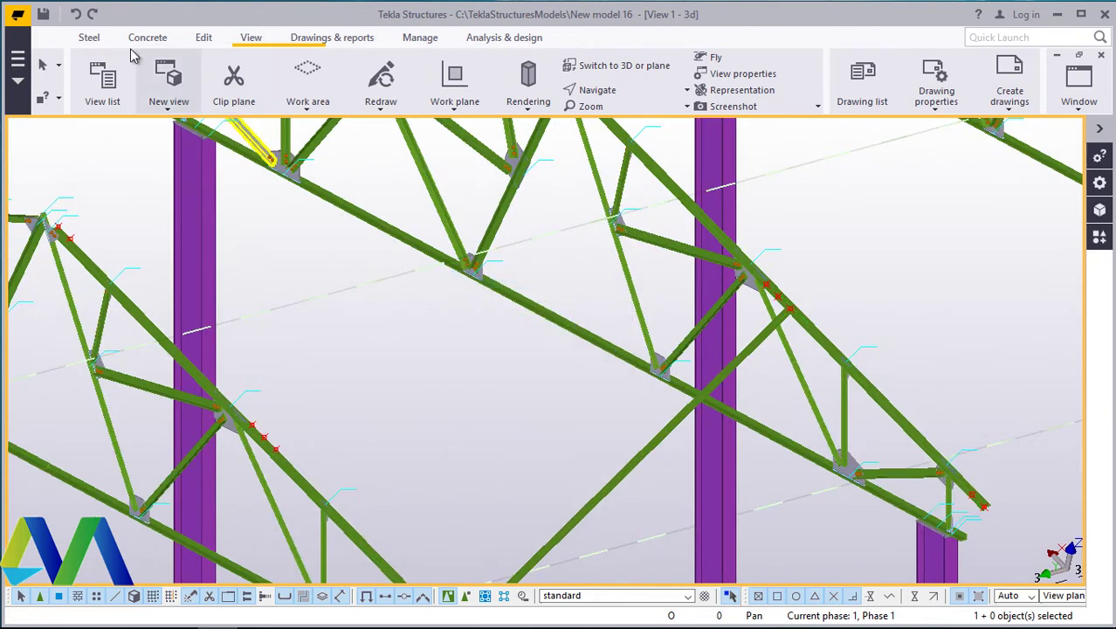
Step: Place a straight steel beam between the uppermost mid-chord points of the two adjacent trusses' top chords
{"action": "left_click", "coordinate": [90, 39]}
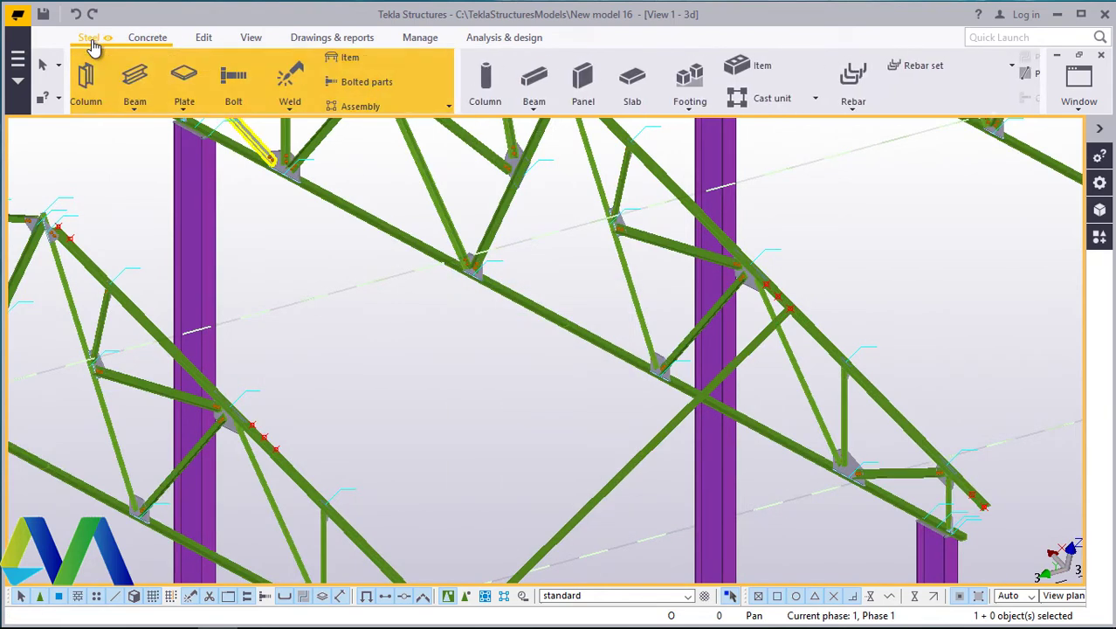
{"action": "left_click", "coordinate": [143, 110]}
{"action": "left_click", "coordinate": [148, 130]}
{"action": "scroll", "coordinate": [757, 297], "scroll_direction": "up", "scroll_amount": 3}
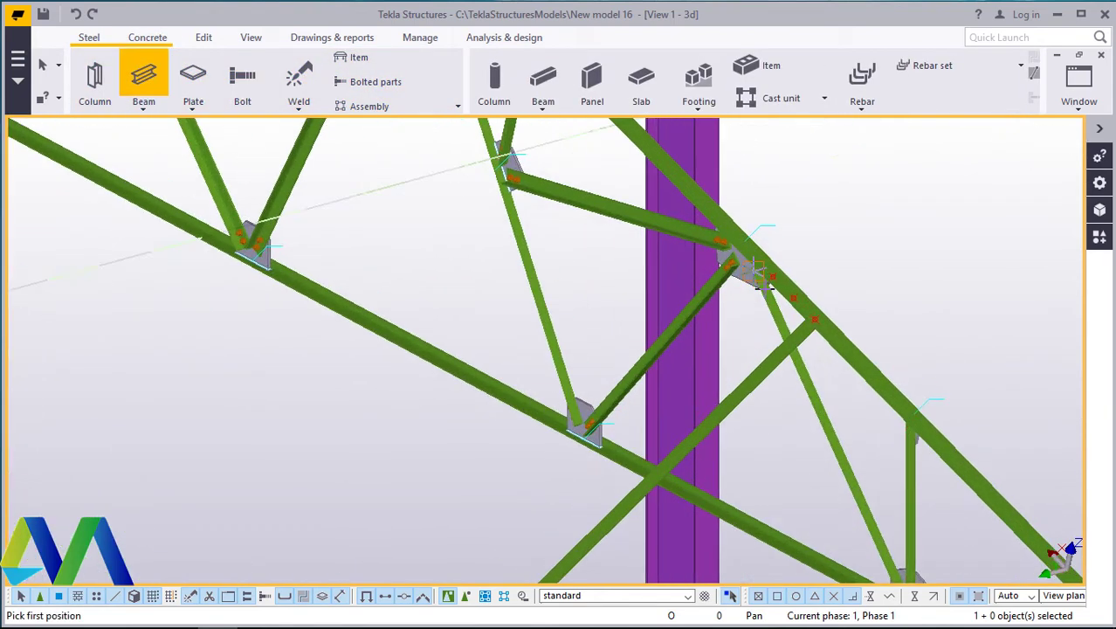
{"action": "scroll", "coordinate": [760, 286], "scroll_direction": "up", "scroll_amount": 4}
{"action": "scroll", "coordinate": [782, 260], "scroll_direction": "down", "scroll_amount": 6}
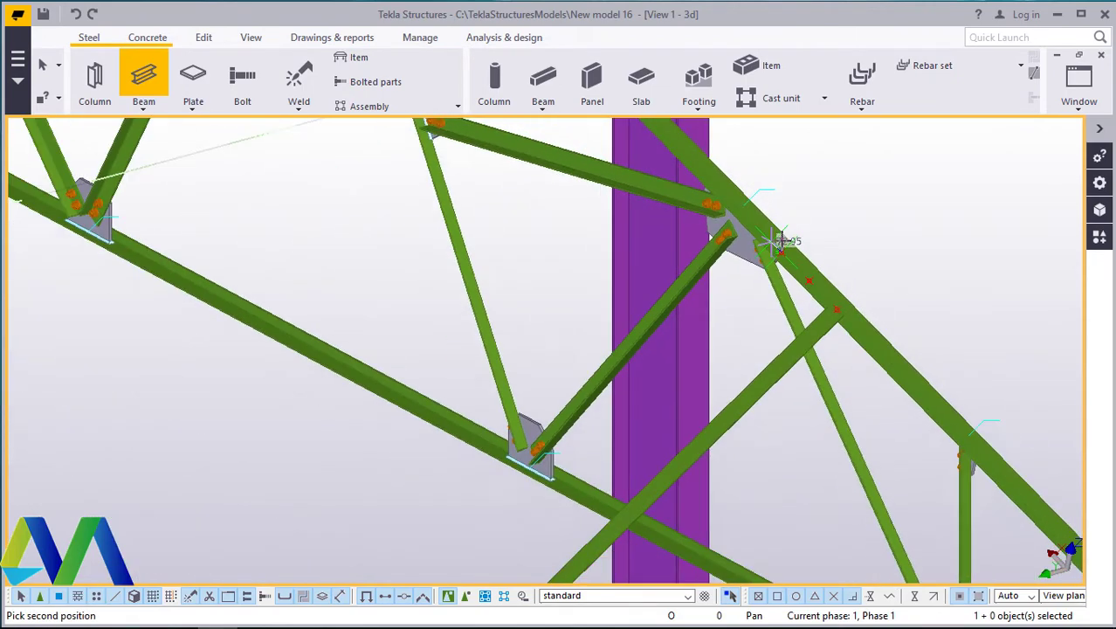
{"action": "scroll", "coordinate": [294, 346], "scroll_direction": "up", "scroll_amount": 3}
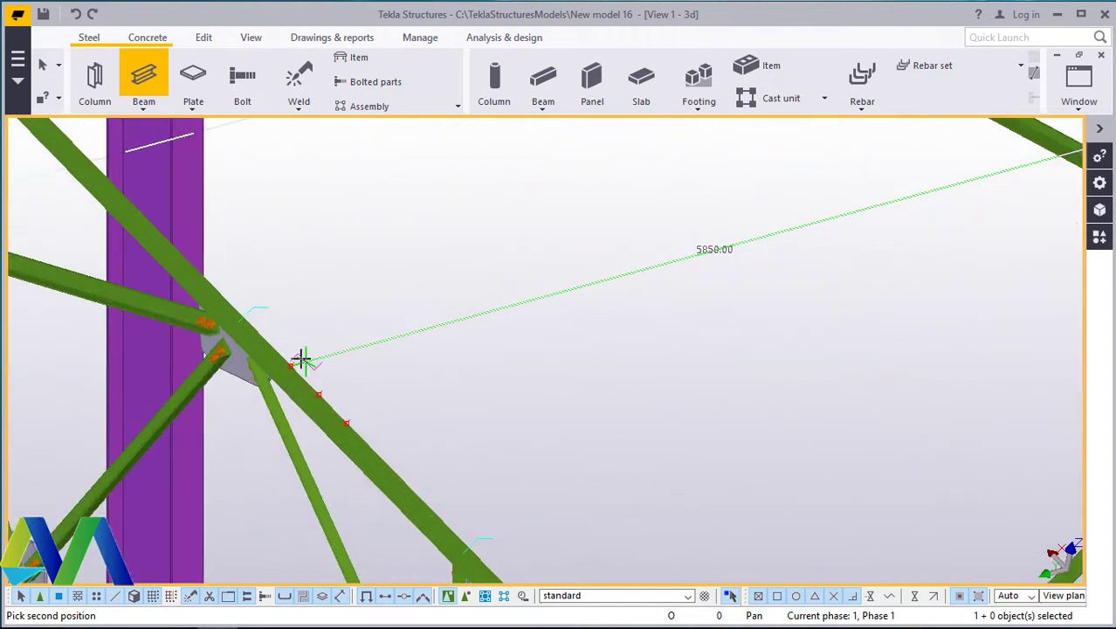
{"action": "left_click", "coordinate": [295, 360]}
{"action": "right_click", "coordinate": [399, 266]}
{"action": "left_click", "coordinate": [409, 277]}
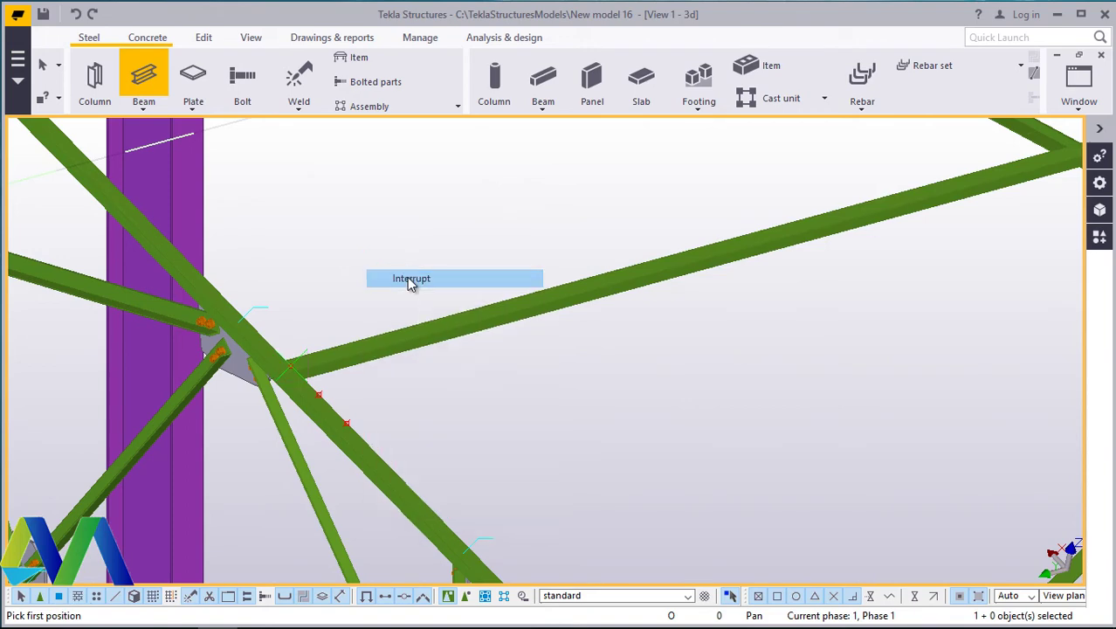
{"action": "left_click", "coordinate": [142, 105]}
{"action": "left_click", "coordinate": [162, 130]}
{"action": "scroll", "coordinate": [424, 490], "scroll_direction": "down", "scroll_amount": 5}
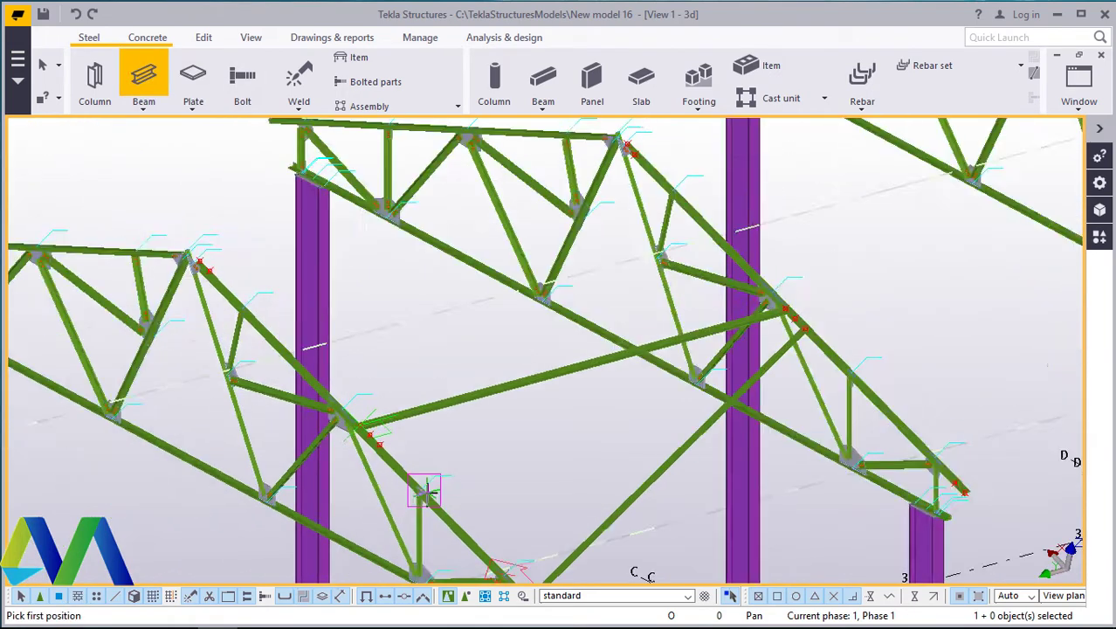
{"action": "scroll", "coordinate": [445, 463], "scroll_direction": "down", "scroll_amount": 3}
{"action": "scroll", "coordinate": [599, 386], "scroll_direction": "up", "scroll_amount": 8}
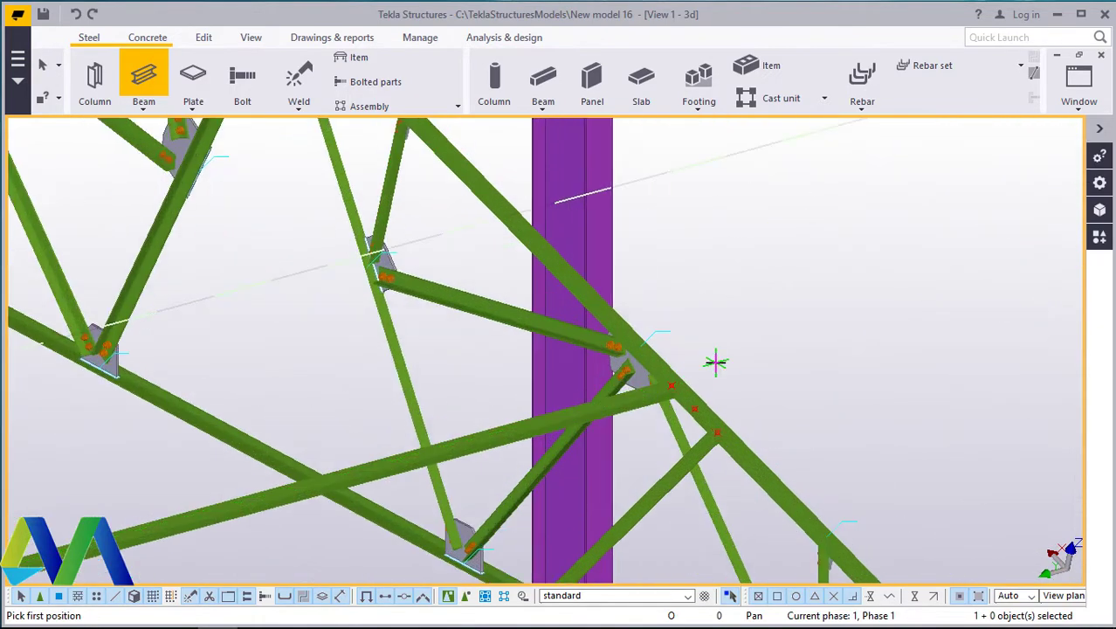
{"action": "scroll", "coordinate": [712, 394], "scroll_direction": "down", "scroll_amount": 4}
{"action": "scroll", "coordinate": [382, 459], "scroll_direction": "up", "scroll_amount": 5}
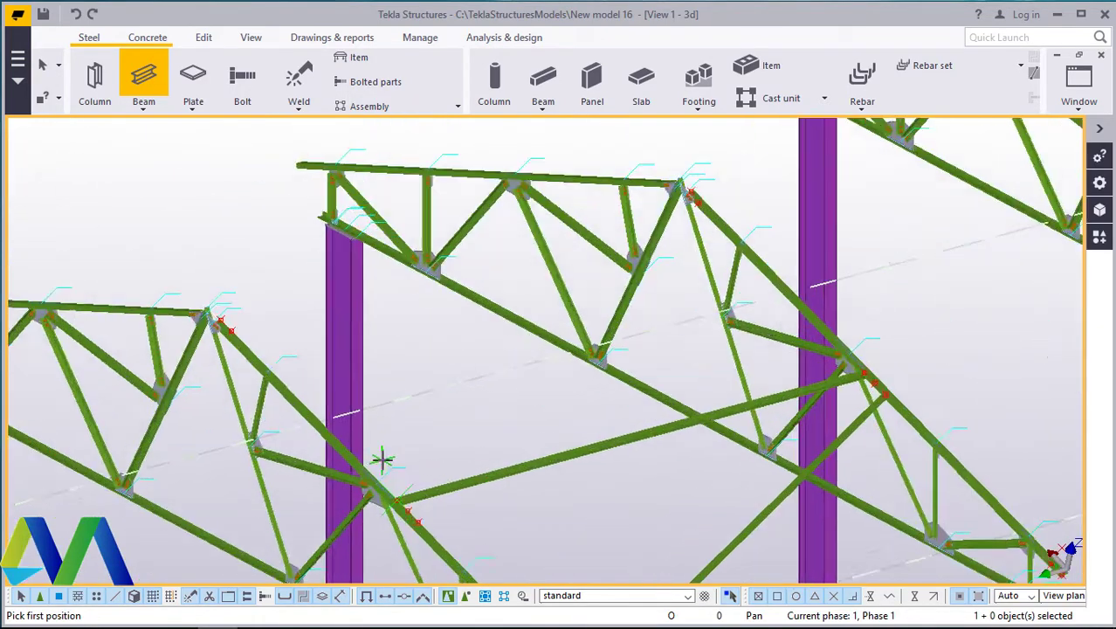
{"action": "scroll", "coordinate": [398, 460], "scroll_direction": "down", "scroll_amount": 5}
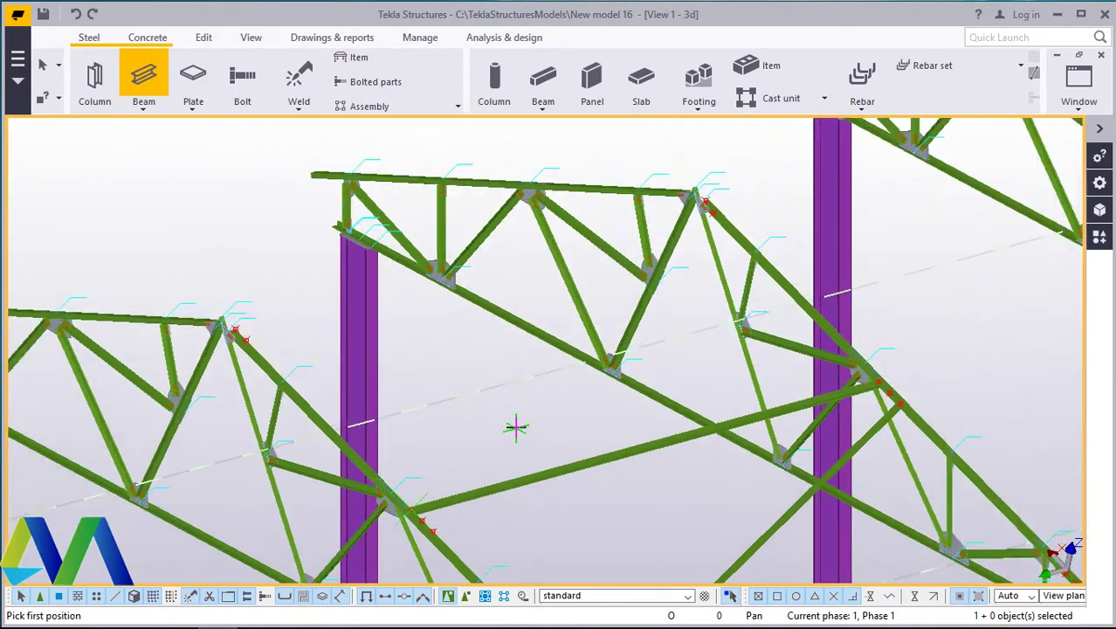
{"action": "scroll", "coordinate": [406, 497], "scroll_direction": "up", "scroll_amount": 4}
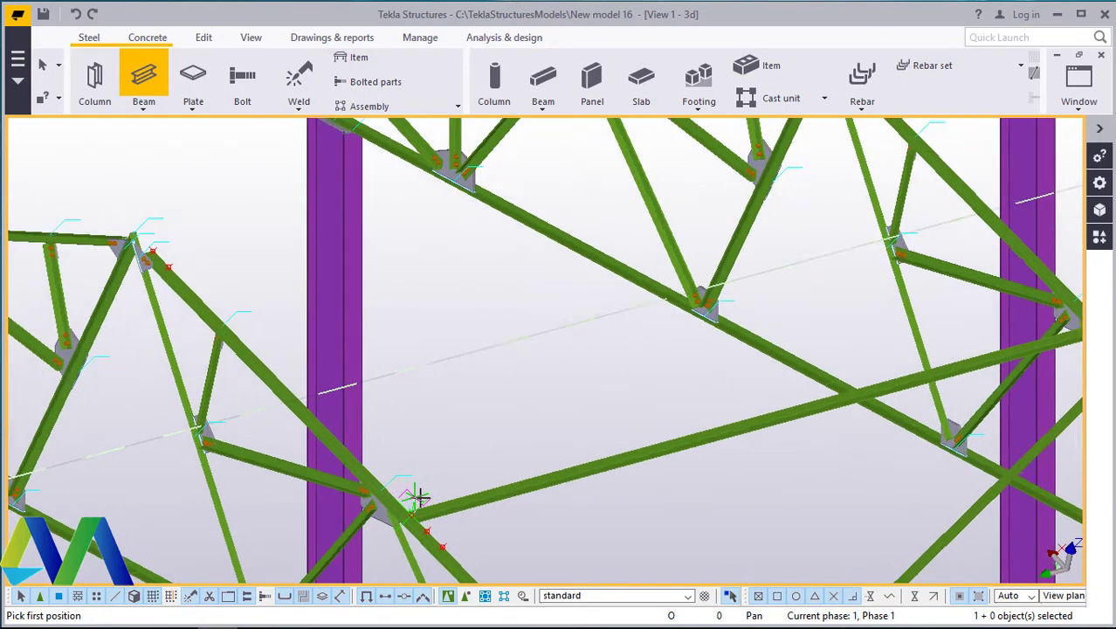
{"action": "scroll", "coordinate": [418, 499], "scroll_direction": "down", "scroll_amount": 4}
{"action": "scroll", "coordinate": [426, 442], "scroll_direction": "down", "scroll_amount": 1}
{"action": "scroll", "coordinate": [427, 401], "scroll_direction": "down", "scroll_amount": 2}
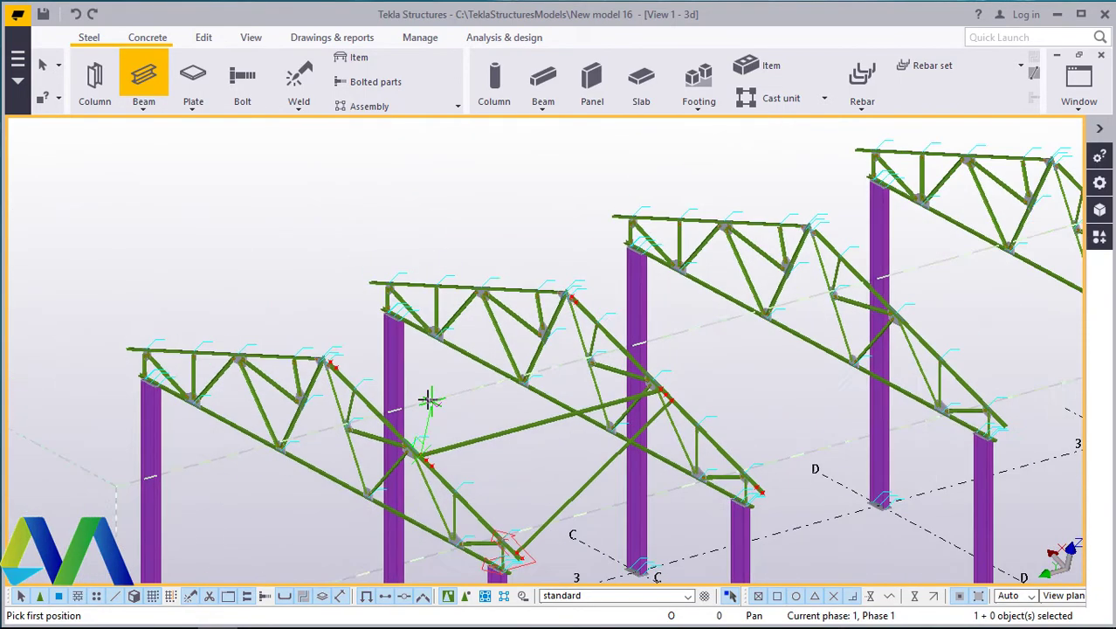
{"action": "scroll", "coordinate": [457, 395], "scroll_direction": "up", "scroll_amount": 4}
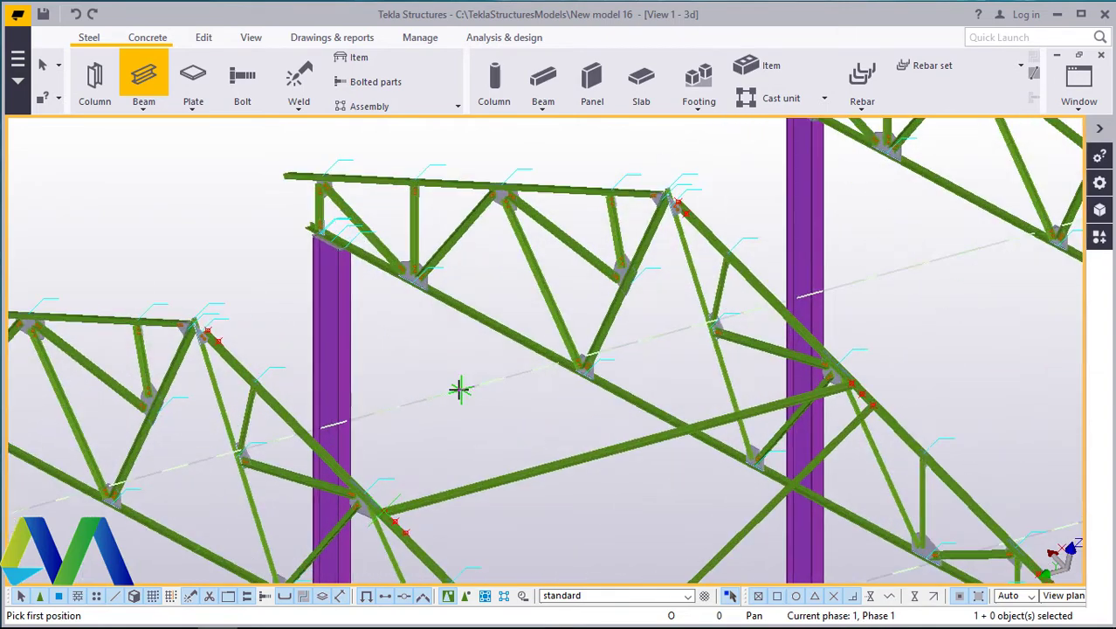
{"action": "right_click", "coordinate": [458, 393]}
{"action": "left_click", "coordinate": [507, 133]}
Step: Delete the straight beam and the diagonal brace between the two adjacent trusses
{"action": "scroll", "coordinate": [830, 407], "scroll_direction": "up", "scroll_amount": 5}
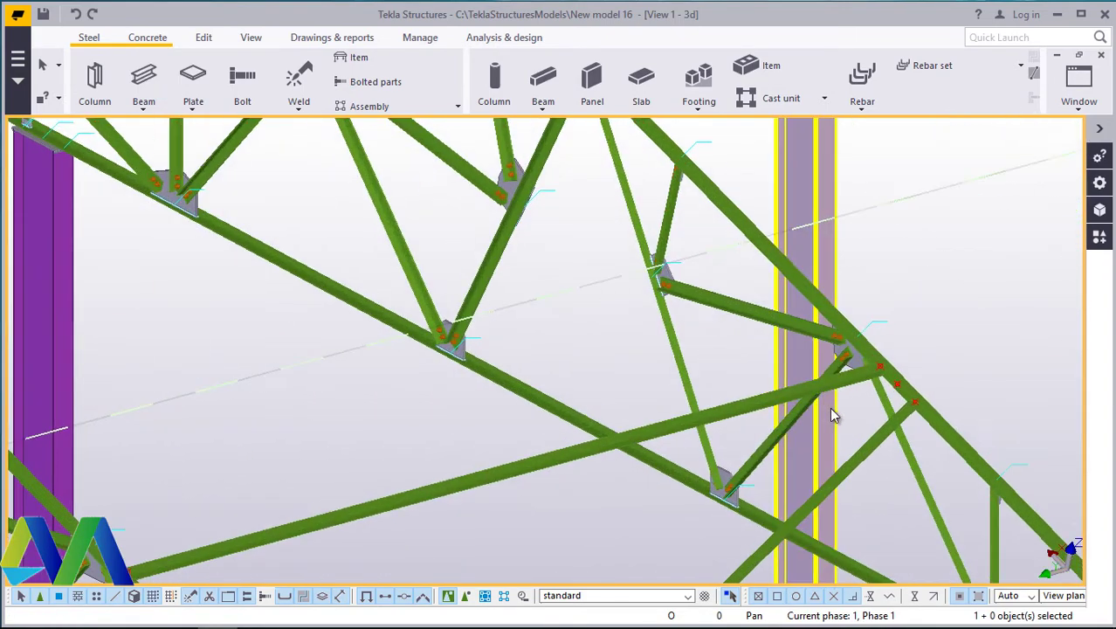
{"action": "left_click", "coordinate": [416, 483]}
{"action": "right_click", "coordinate": [268, 421]}
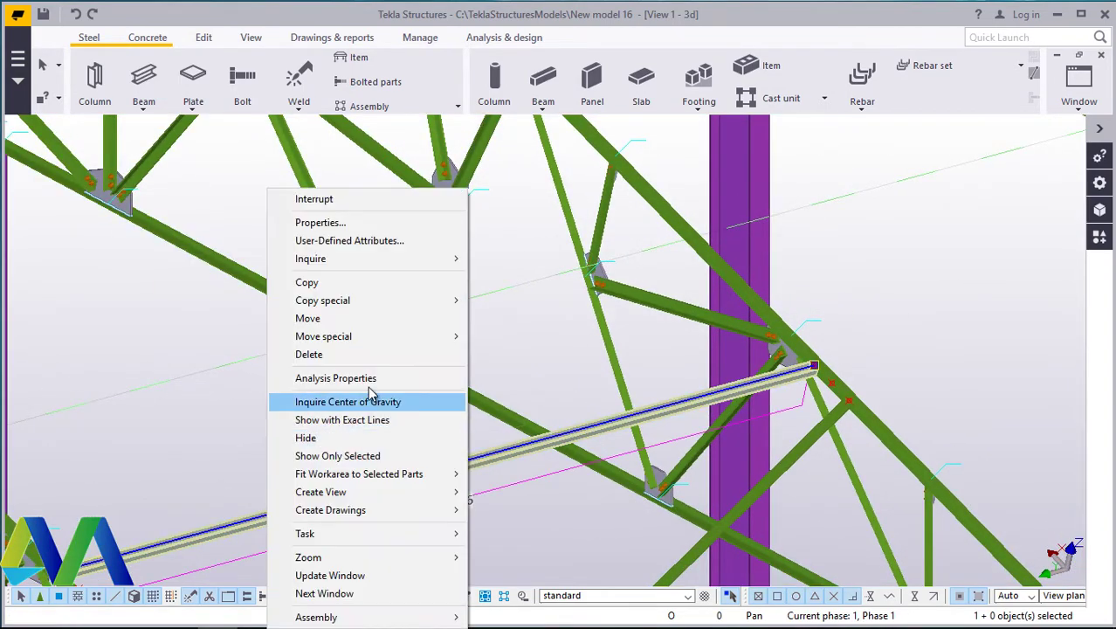
{"action": "left_click", "coordinate": [339, 363]}
{"action": "scroll", "coordinate": [599, 545], "scroll_direction": "down", "scroll_amount": 3}
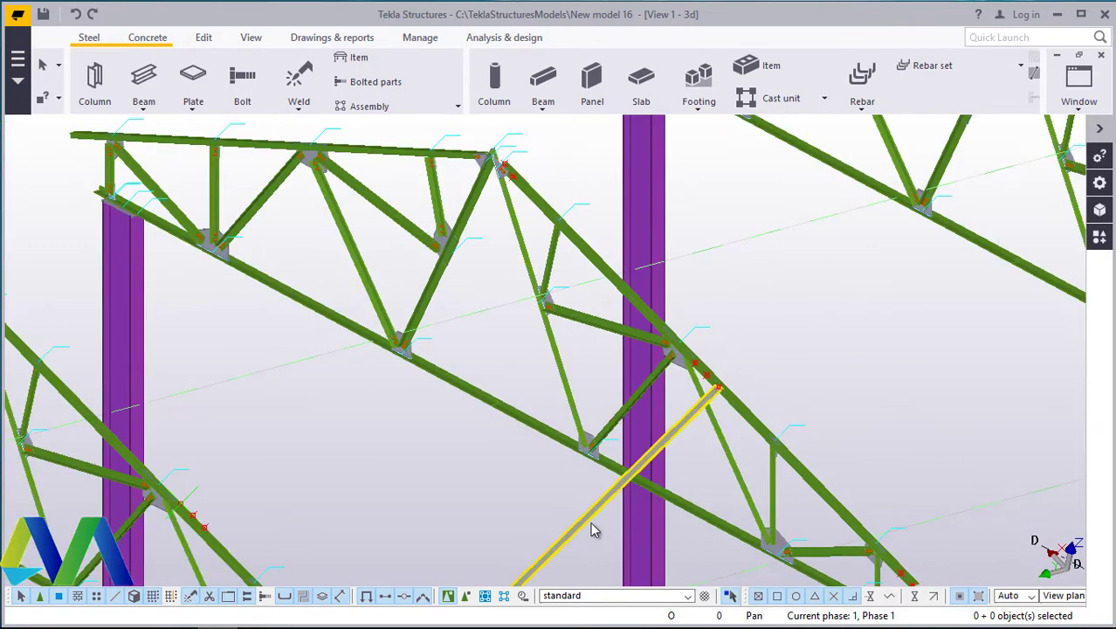
{"action": "right_click", "coordinate": [813, 273]}
{"action": "left_click", "coordinate": [834, 356]}
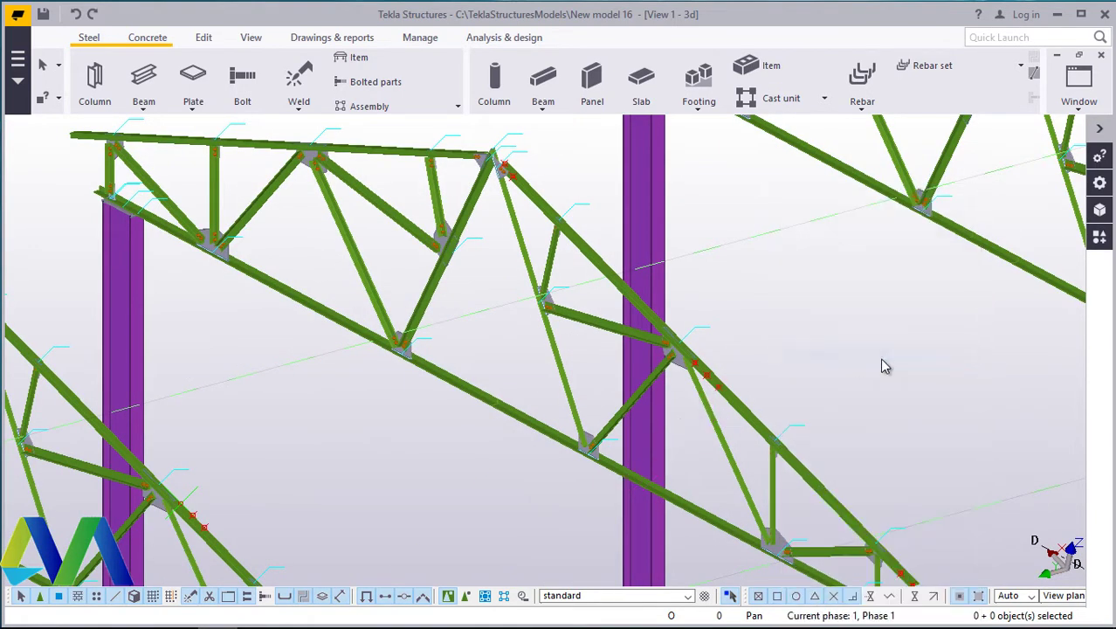
Step: Place a diagonal steel beam from the near truss's eave-end top-chord point to the middle mid-chord point on the adjacent truss
{"action": "left_click", "coordinate": [135, 104]}
{"action": "left_click", "coordinate": [129, 132]}
{"action": "scroll", "coordinate": [318, 404], "scroll_direction": "down", "scroll_amount": 3}
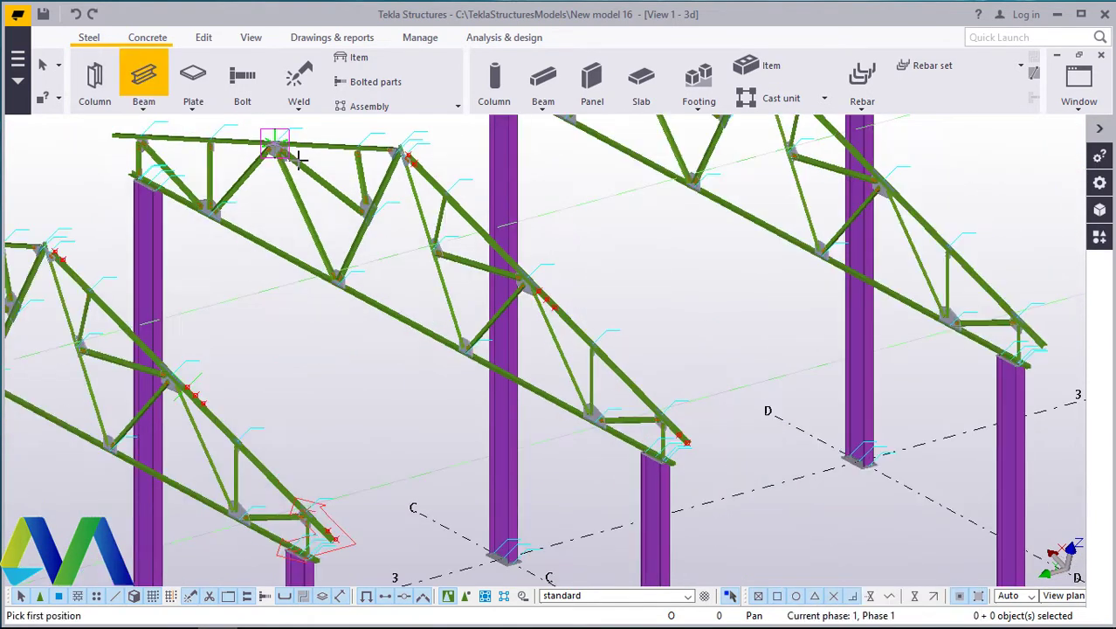
{"action": "scroll", "coordinate": [318, 403], "scroll_direction": "up", "scroll_amount": 4}
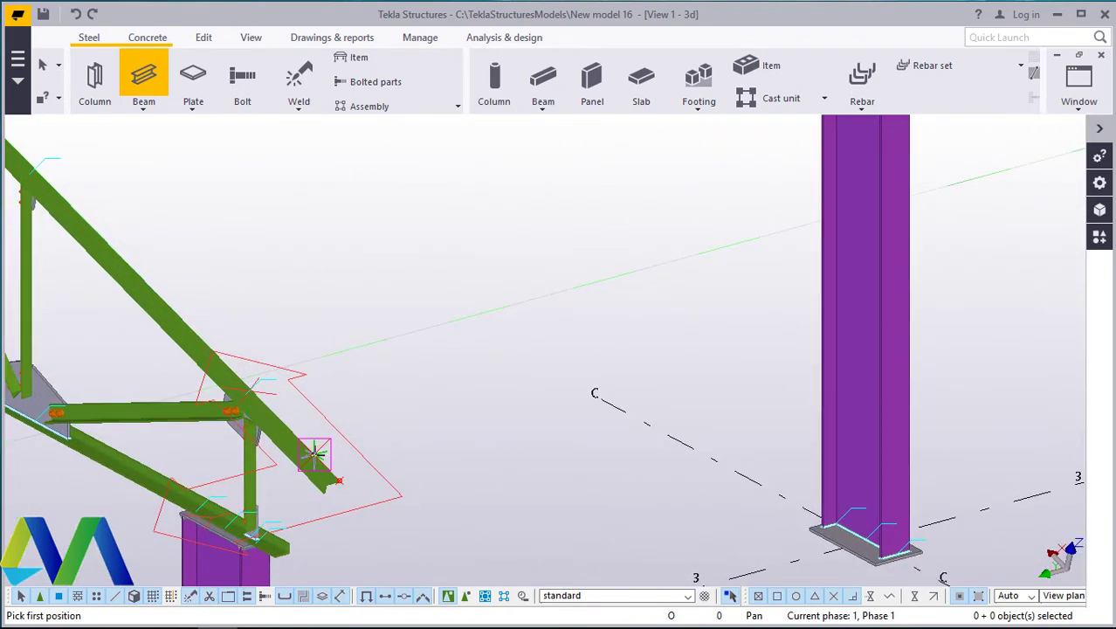
{"action": "scroll", "coordinate": [340, 466], "scroll_direction": "down", "scroll_amount": 4}
{"action": "scroll", "coordinate": [640, 242], "scroll_direction": "up", "scroll_amount": 5}
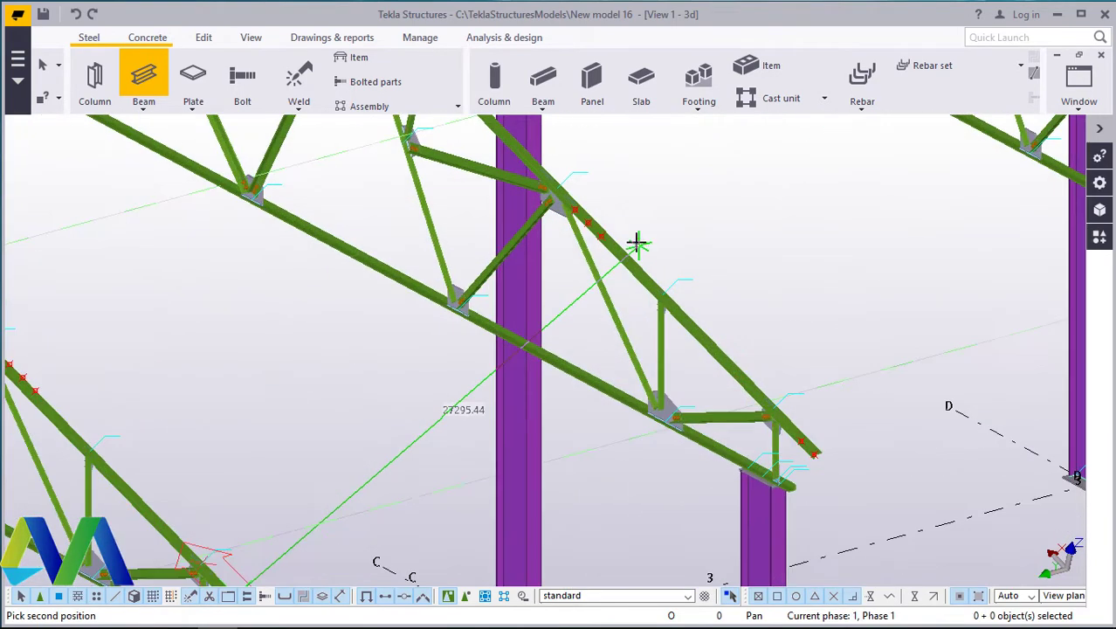
{"action": "scroll", "coordinate": [594, 203], "scroll_direction": "up", "scroll_amount": 1}
{"action": "left_click", "coordinate": [549, 220]}
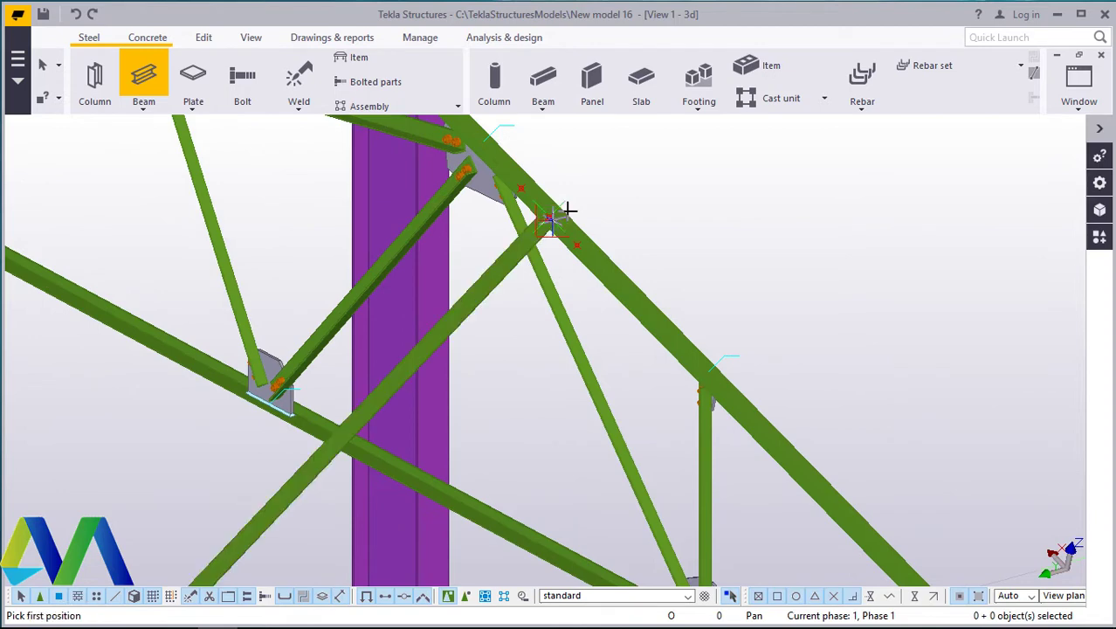
Step: Place a straight steel beam between the middle mid-chord points of the two adjacent trusses' top chords
{"action": "scroll", "coordinate": [543, 209], "scroll_direction": "up", "scroll_amount": 5}
{"action": "scroll", "coordinate": [542, 205], "scroll_direction": "down", "scroll_amount": 4}
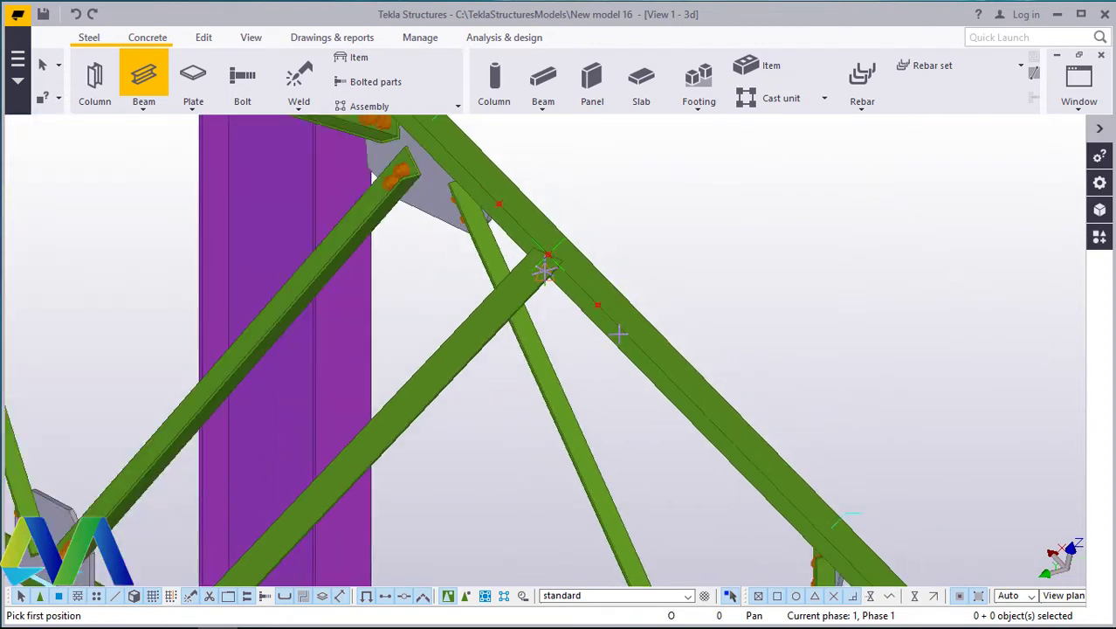
{"action": "scroll", "coordinate": [572, 255], "scroll_direction": "up", "scroll_amount": 4}
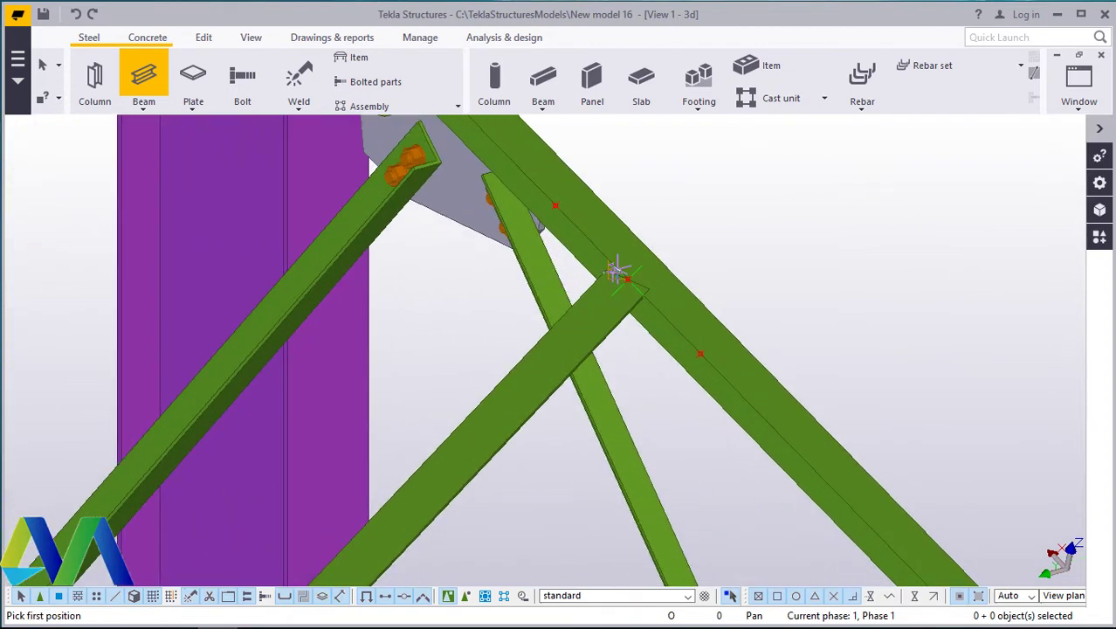
{"action": "left_click", "coordinate": [625, 278]}
{"action": "scroll", "coordinate": [616, 281], "scroll_direction": "down", "scroll_amount": 6}
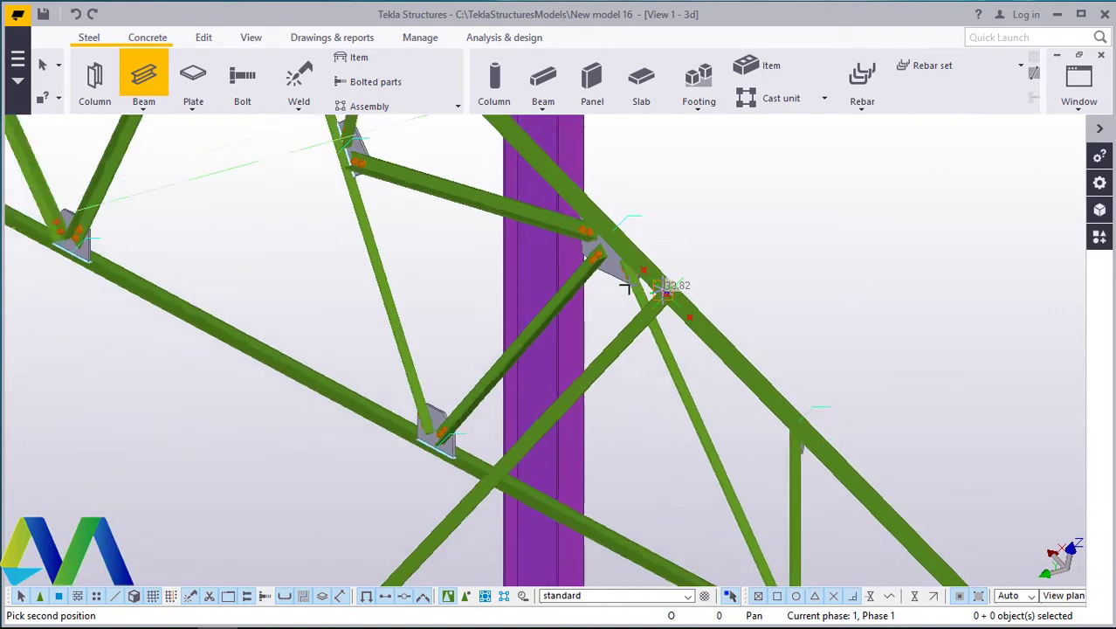
{"action": "scroll", "coordinate": [327, 356], "scroll_direction": "up", "scroll_amount": 5}
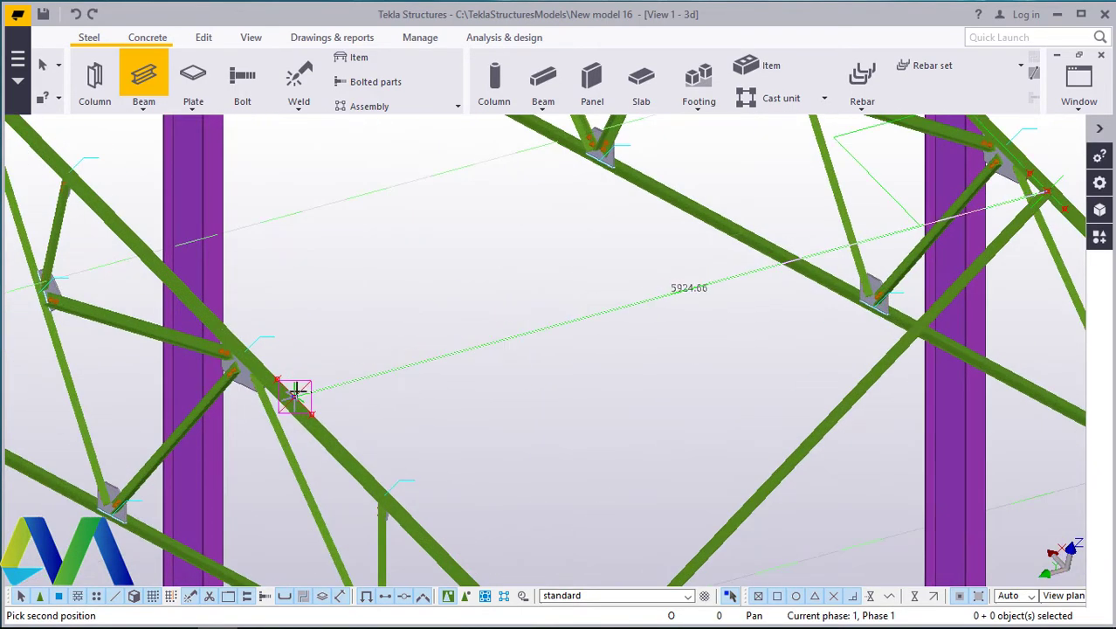
{"action": "left_click", "coordinate": [297, 397]}
Step: Place a diagonal steel beam from the near truss's middle mid-chord point to the adjacent truss's point just below the ridge, and end the command
{"action": "scroll", "coordinate": [297, 391], "scroll_direction": "up", "scroll_amount": 4}
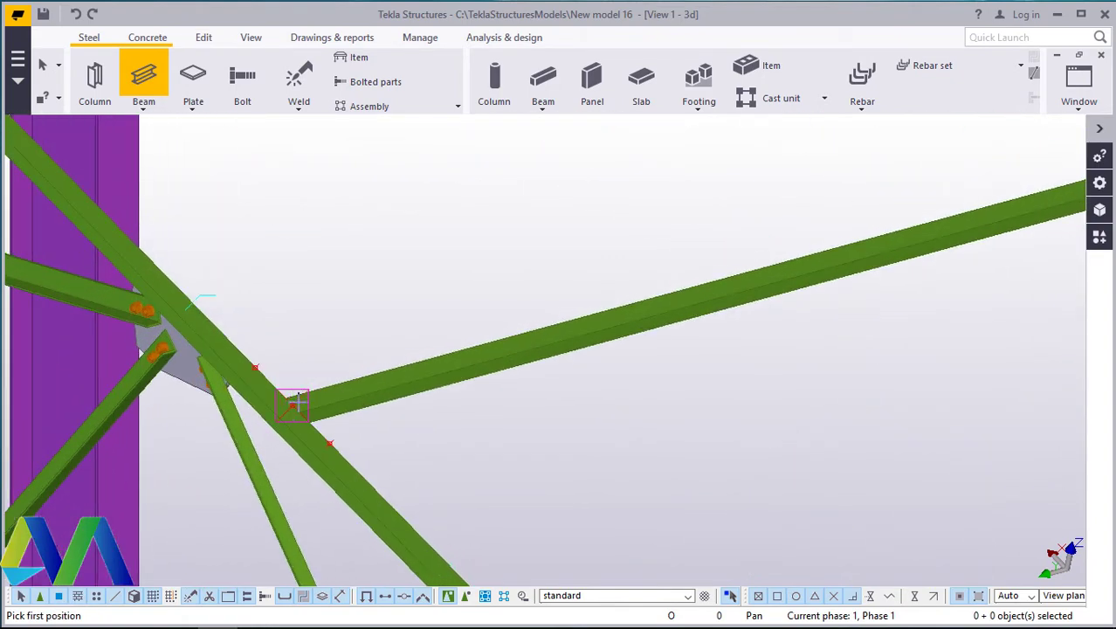
{"action": "left_click", "coordinate": [297, 401]}
{"action": "scroll", "coordinate": [398, 433], "scroll_direction": "down", "scroll_amount": 6}
{"action": "scroll", "coordinate": [553, 262], "scroll_direction": "up", "scroll_amount": 3}
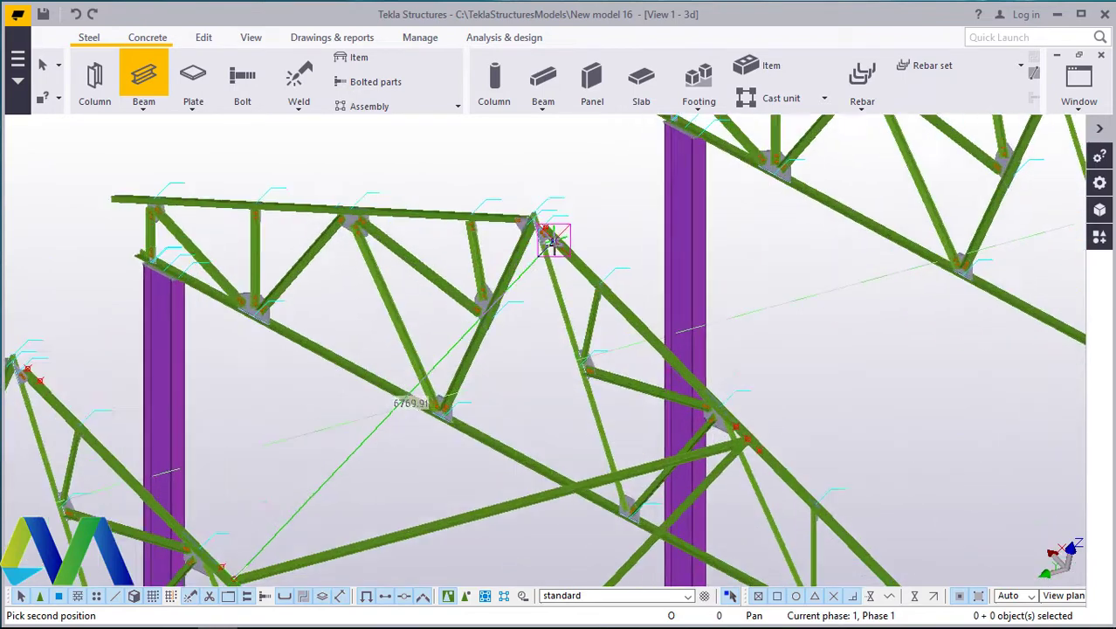
{"action": "scroll", "coordinate": [553, 245], "scroll_direction": "up", "scroll_amount": 5}
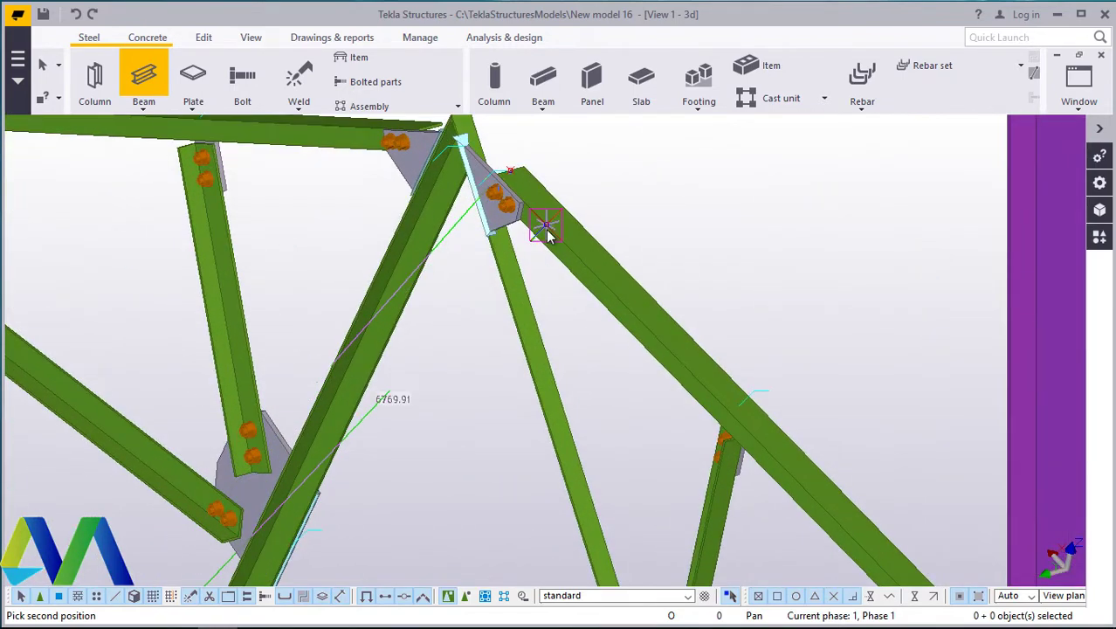
{"action": "left_click", "coordinate": [547, 234]}
{"action": "right_click", "coordinate": [688, 216]}
{"action": "left_click", "coordinate": [738, 228]}
Step: Examine the bracing layout from eave to ridge between the two adjacent trusses
{"action": "scroll", "coordinate": [456, 234], "scroll_direction": "down", "scroll_amount": 3}
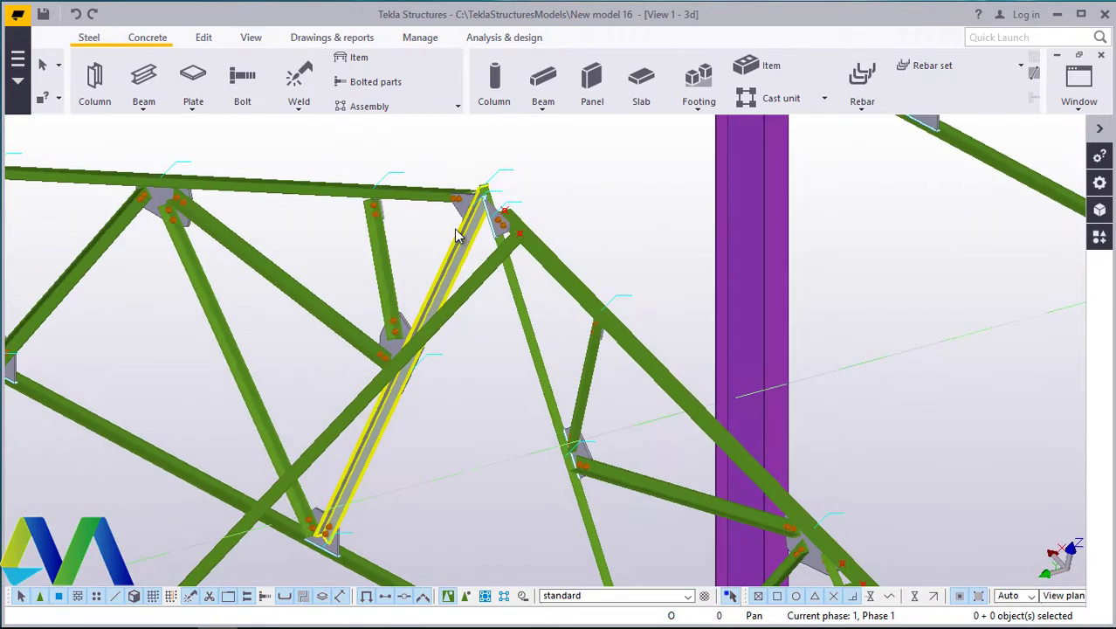
{"action": "scroll", "coordinate": [456, 234], "scroll_direction": "down", "scroll_amount": 4}
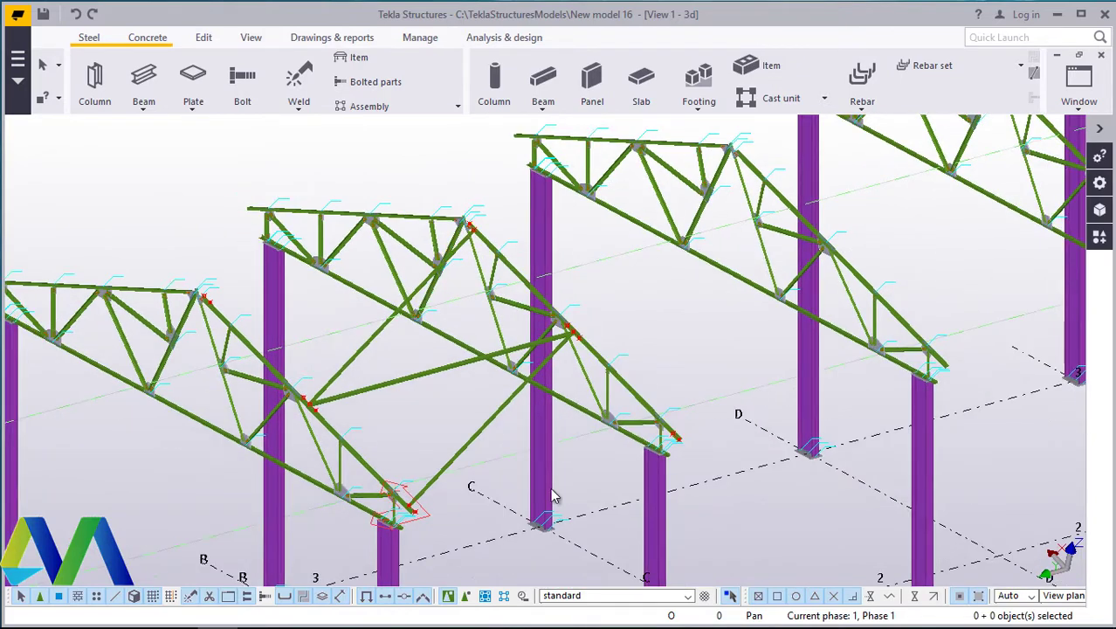
{"action": "scroll", "coordinate": [380, 395], "scroll_direction": "up", "scroll_amount": 1}
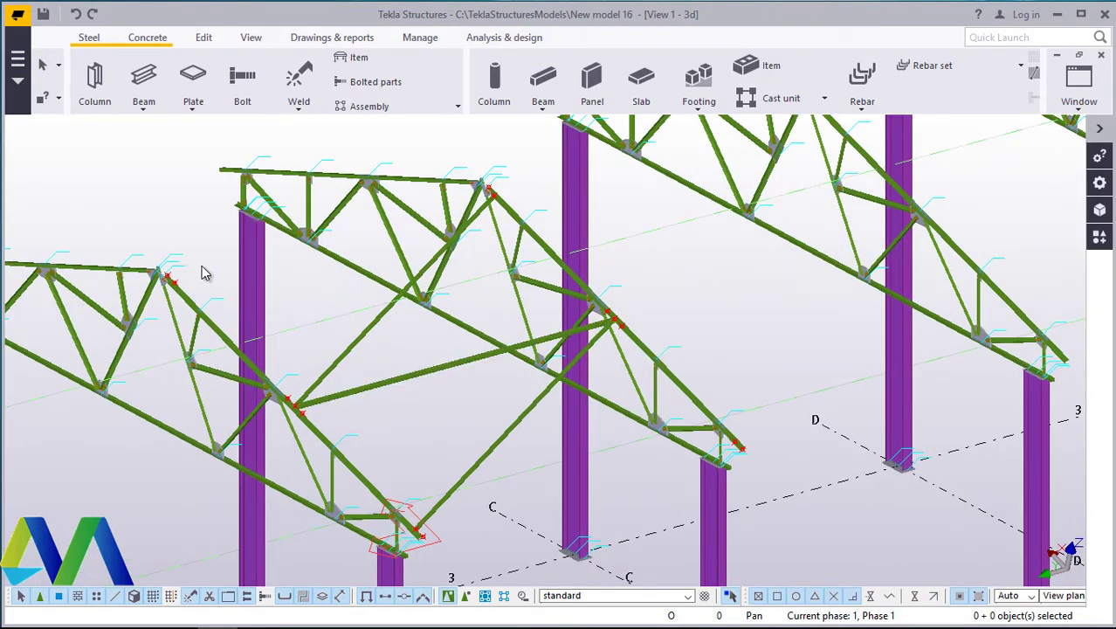
{"action": "scroll", "coordinate": [153, 281], "scroll_direction": "up", "scroll_amount": 3}
{"action": "scroll", "coordinate": [153, 278], "scroll_direction": "up", "scroll_amount": 3}
{"action": "scroll", "coordinate": [490, 407], "scroll_direction": "down", "scroll_amount": 4}
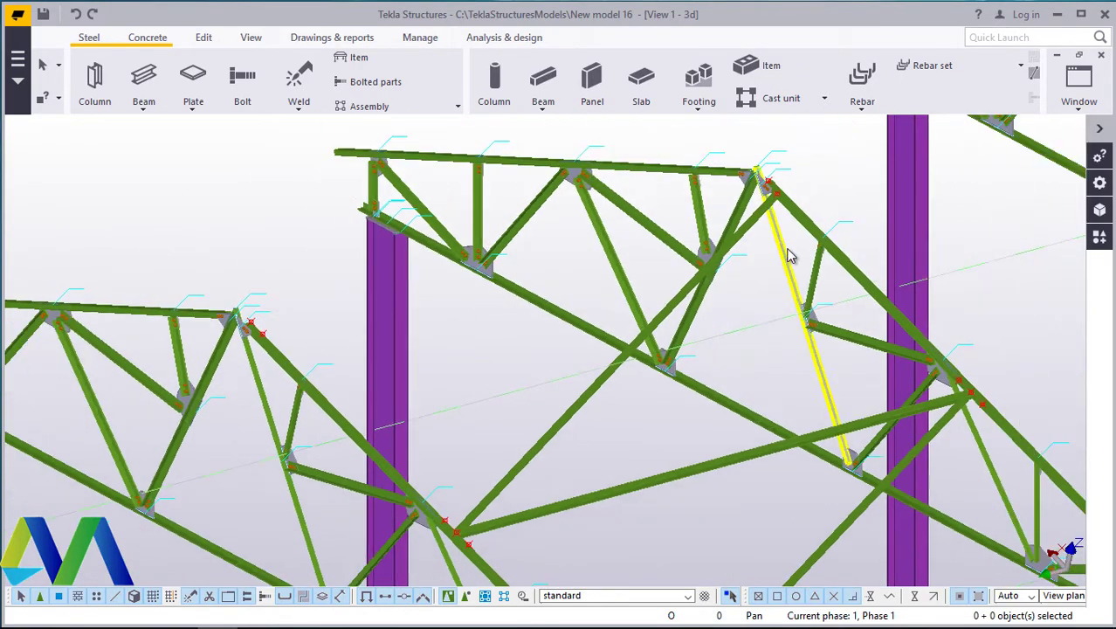
{"action": "scroll", "coordinate": [786, 250], "scroll_direction": "up", "scroll_amount": 1}
{"action": "scroll", "coordinate": [429, 299], "scroll_direction": "down", "scroll_amount": 4}
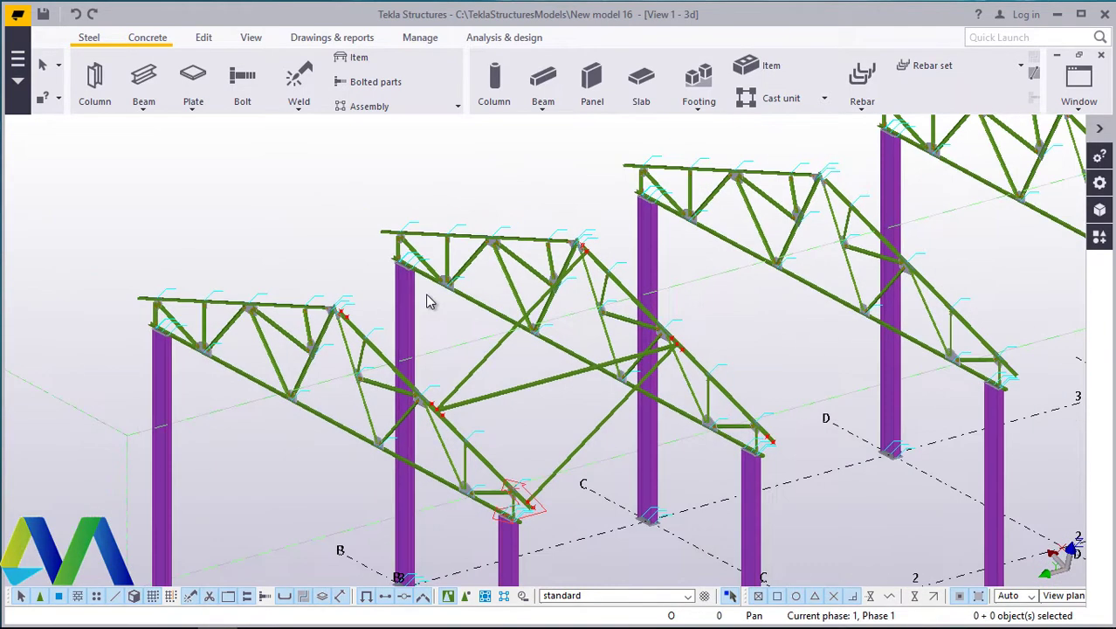
{"action": "scroll", "coordinate": [483, 518], "scroll_direction": "up", "scroll_amount": 4}
{"action": "scroll", "coordinate": [483, 518], "scroll_direction": "up", "scroll_amount": 3}
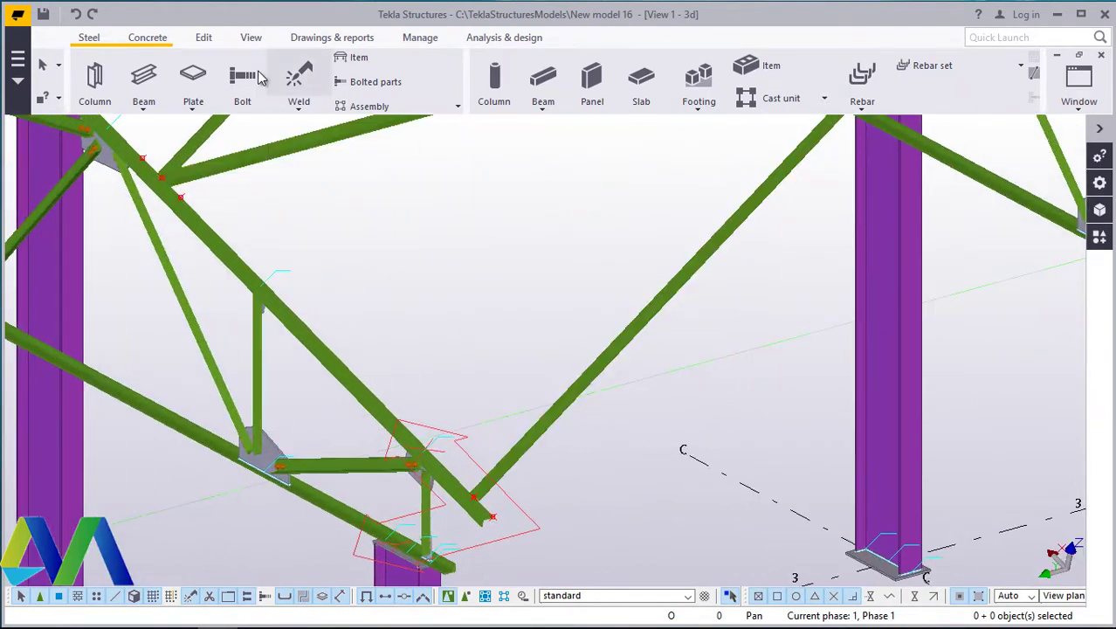
Step: Orbit around the bracing to inspect how the beam ends meet the top chords at the eave, mid-chord and ridge points
{"action": "left_click", "coordinate": [252, 39]}
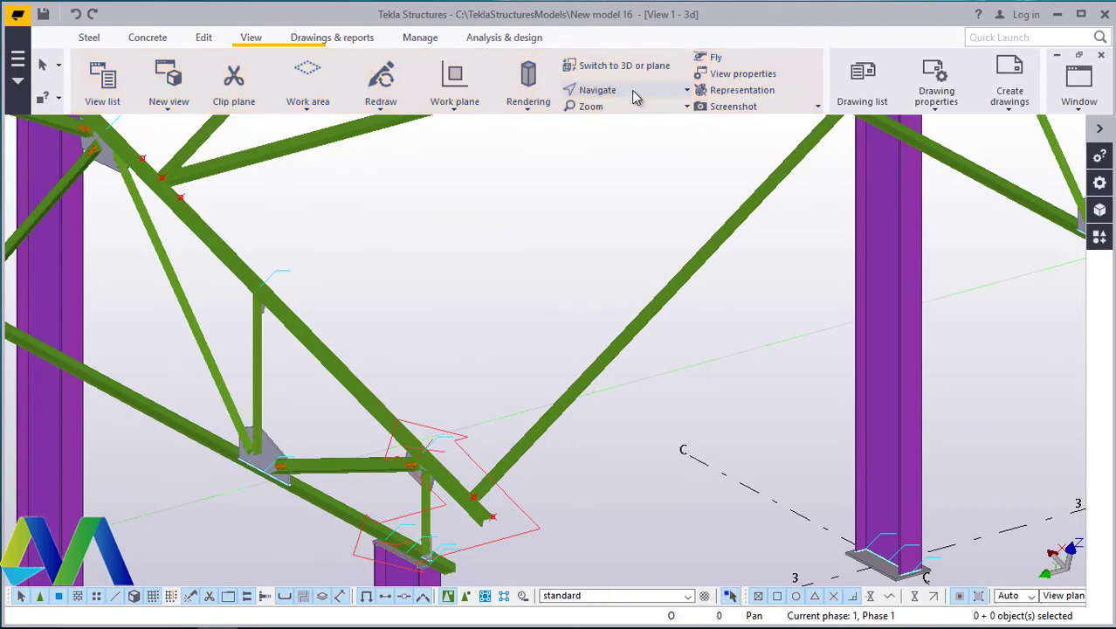
{"action": "middle_click_drag", "start_coordinate": [667, 321], "coordinate": [328, 349], "text": "ctrl"}
{"action": "scroll", "coordinate": [328, 349], "scroll_direction": "up", "scroll_amount": 6}
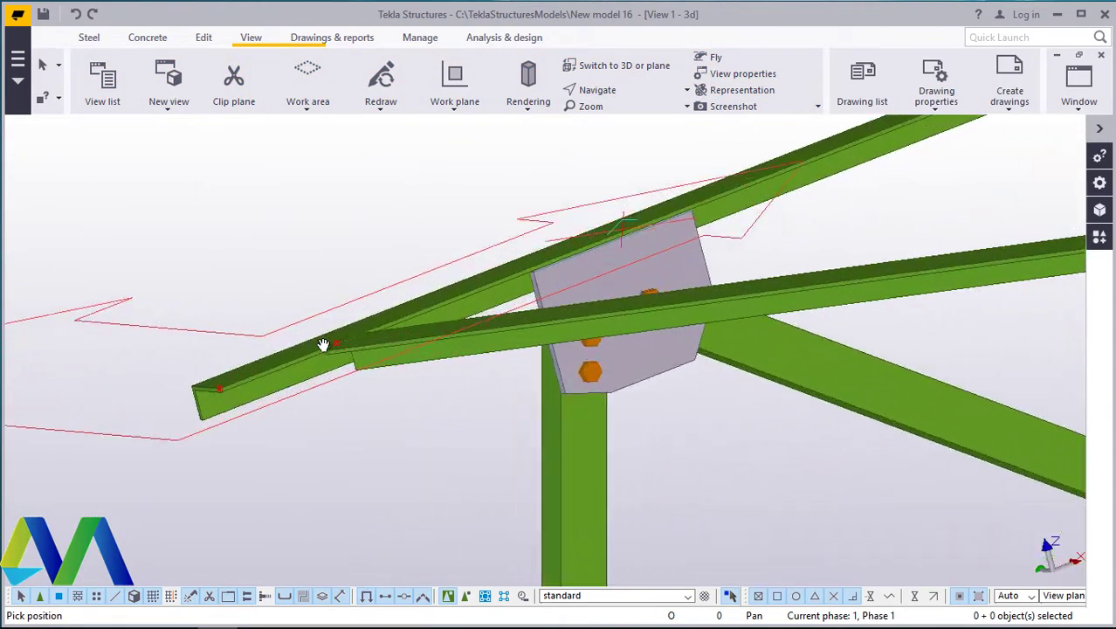
{"action": "scroll", "coordinate": [274, 417], "scroll_direction": "down", "scroll_amount": 6}
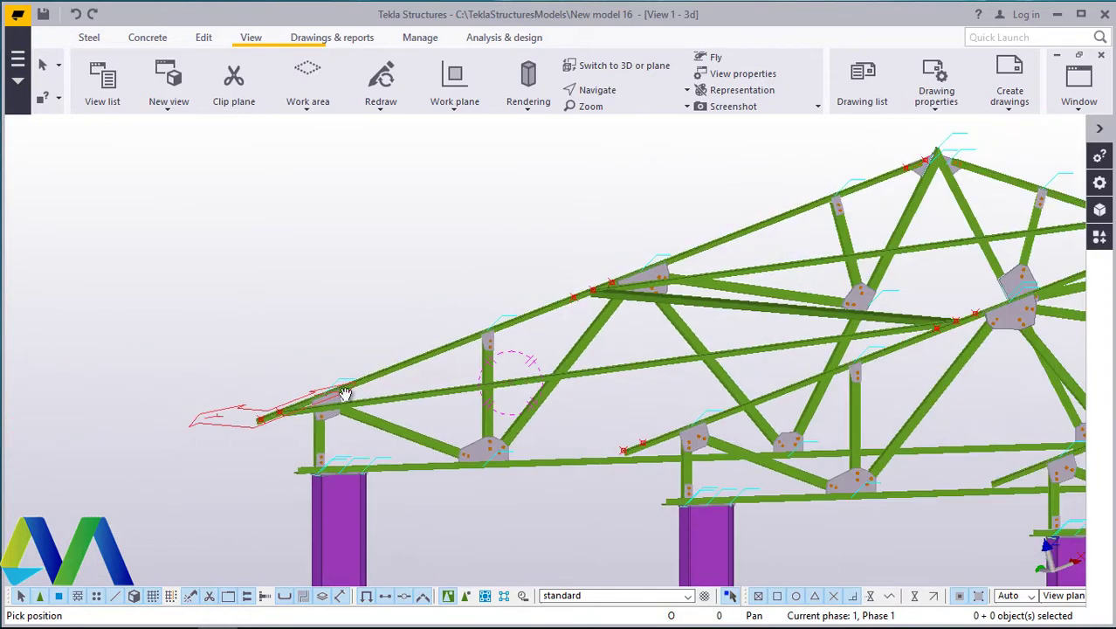
{"action": "scroll", "coordinate": [934, 393], "scroll_direction": "up", "scroll_amount": 8}
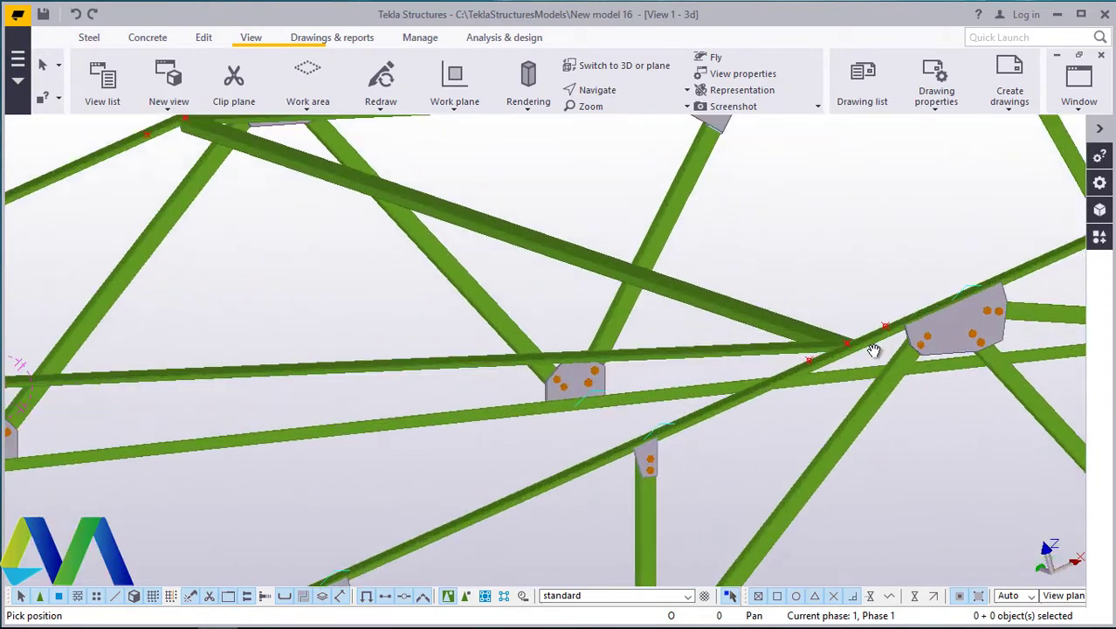
{"action": "scroll", "coordinate": [491, 451], "scroll_direction": "down", "scroll_amount": 8}
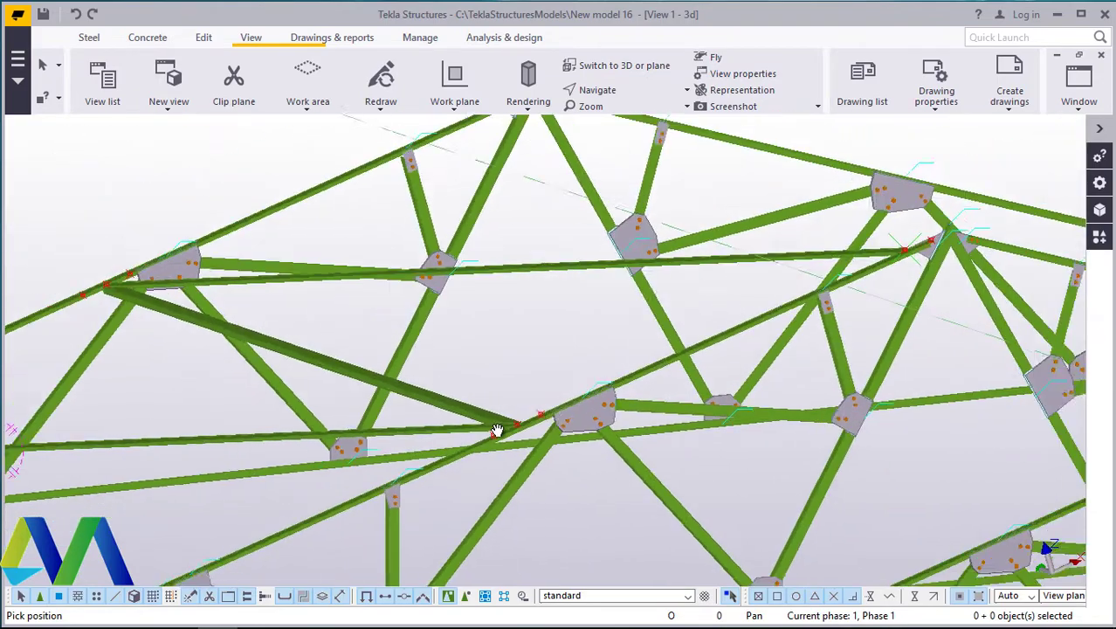
{"action": "middle_click_drag", "start_coordinate": [495, 430], "coordinate": [761, 381]}
{"action": "scroll", "coordinate": [762, 381], "scroll_direction": "down", "scroll_amount": 8}
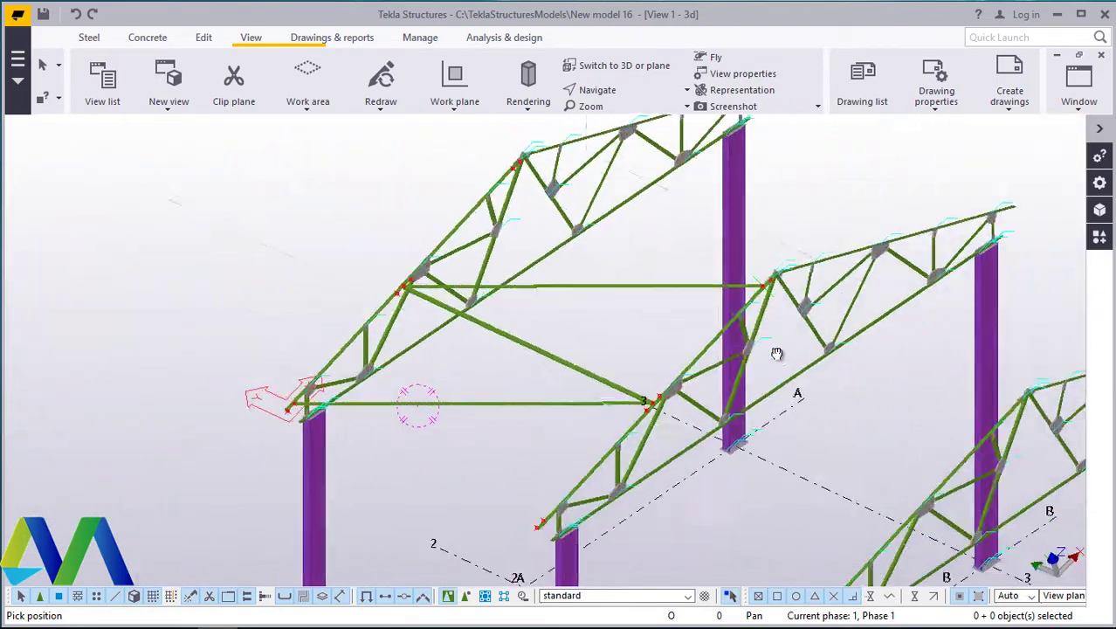
{"action": "key", "text": "ctrl+p"}
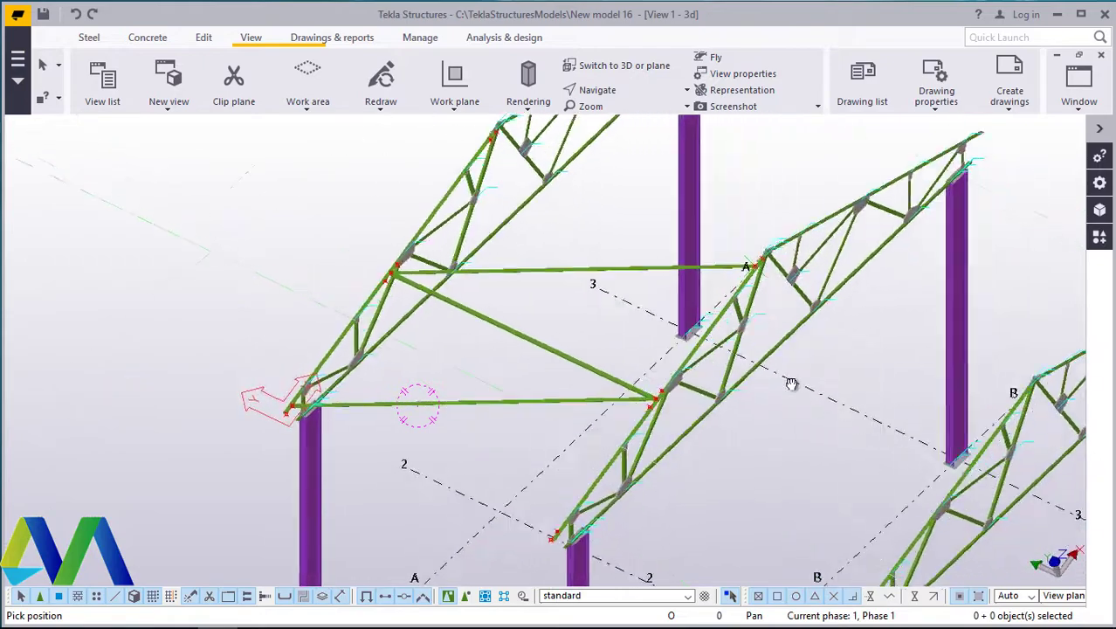
{"action": "key", "text": "ctrl+p"}
{"action": "scroll", "coordinate": [786, 323], "scroll_direction": "up", "scroll_amount": 6}
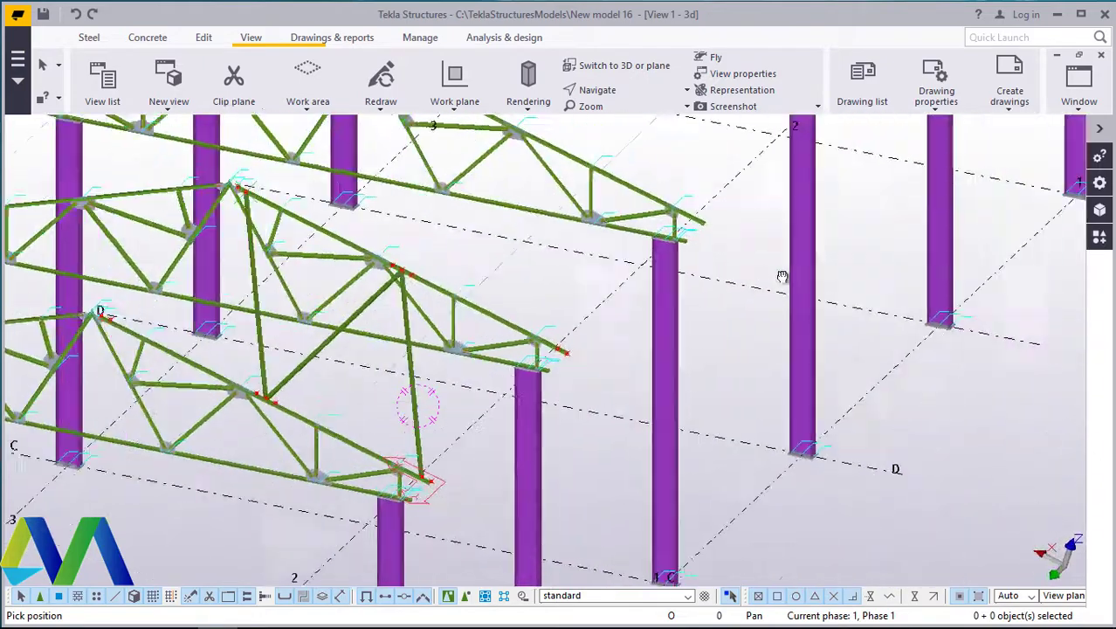
{"action": "middle_click_drag", "start_coordinate": [773, 327], "coordinate": [795, 300], "text": "ctrl"}
{"action": "scroll", "coordinate": [193, 201], "scroll_direction": "up", "scroll_amount": 3}
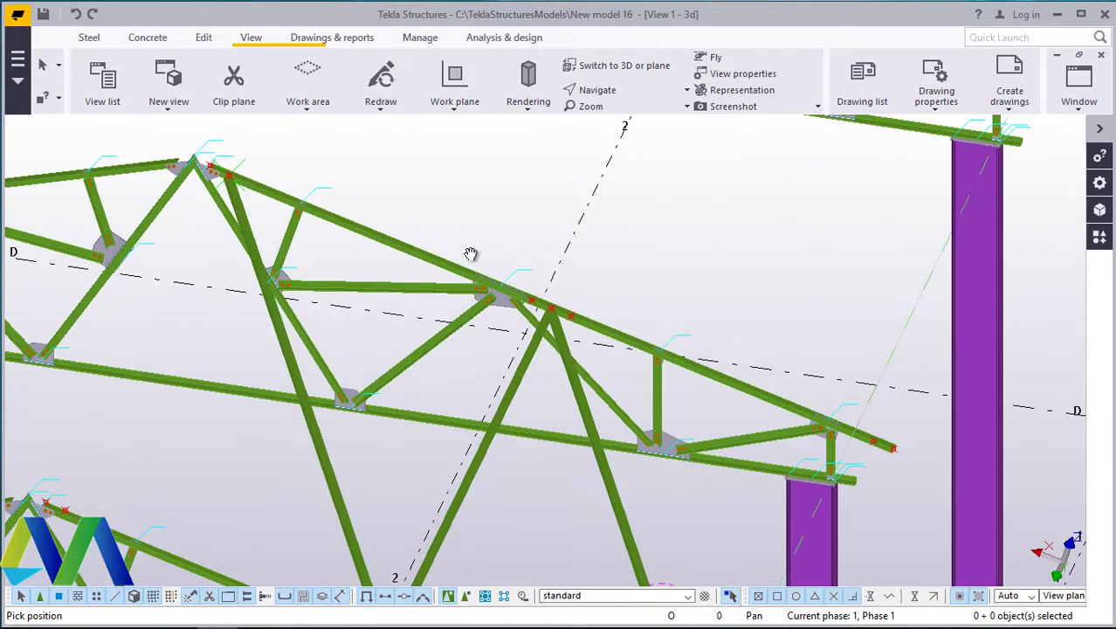
{"action": "right_click", "coordinate": [439, 185]}
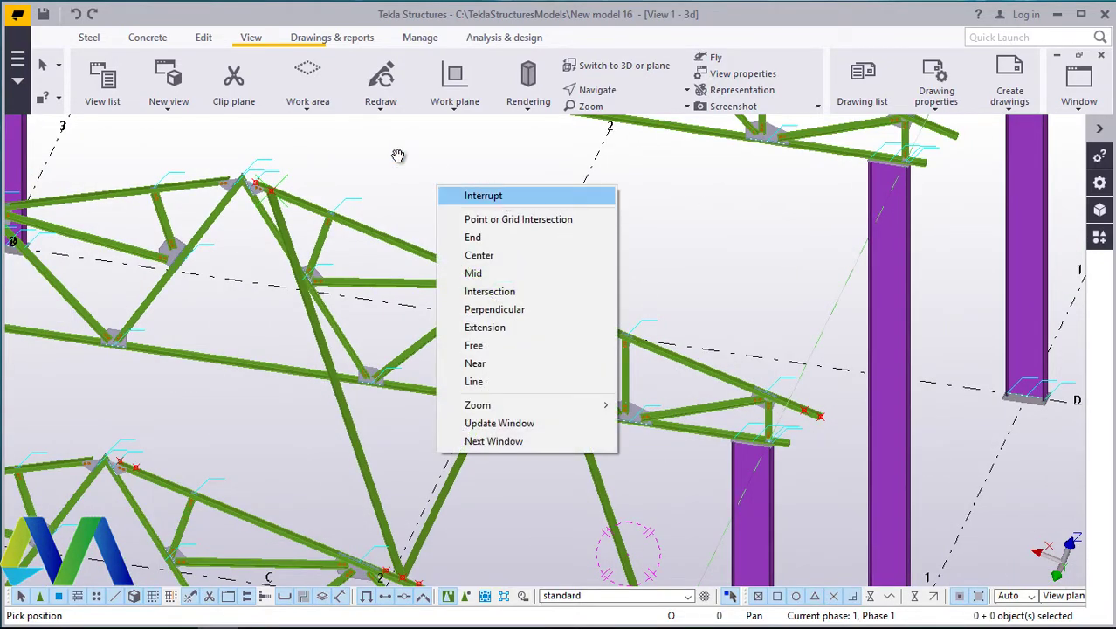
{"action": "key", "text": "Escape"}
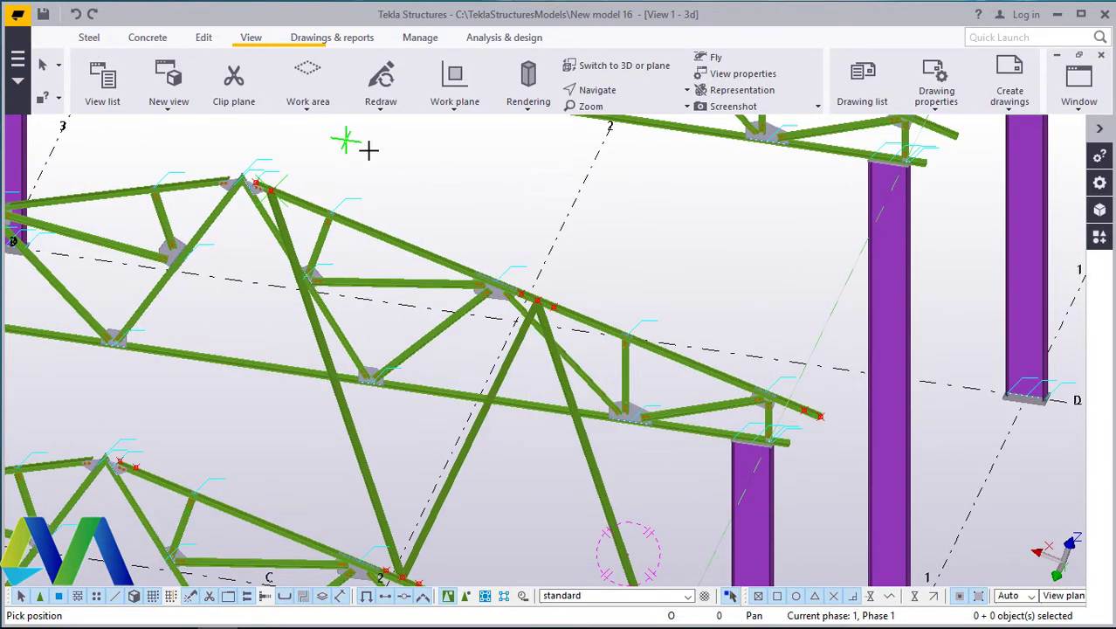
Step: Place a straight steel beam between the top-chord points just below the ridge on the two adjacent trusses
{"action": "left_click", "coordinate": [91, 39]}
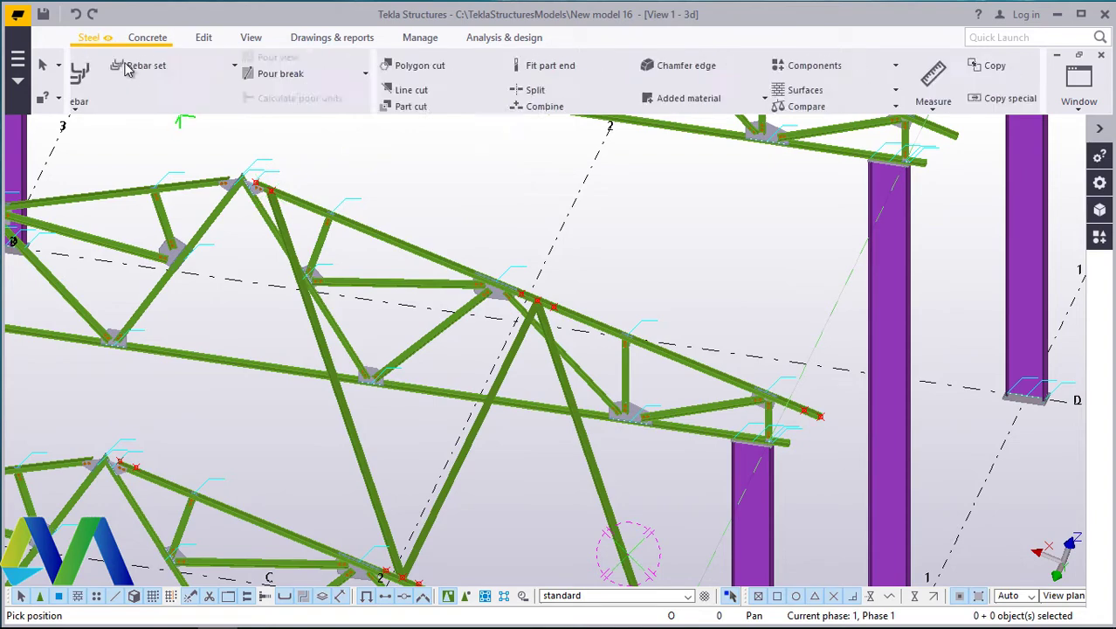
{"action": "left_click", "coordinate": [143, 98]}
{"action": "left_click", "coordinate": [159, 136]}
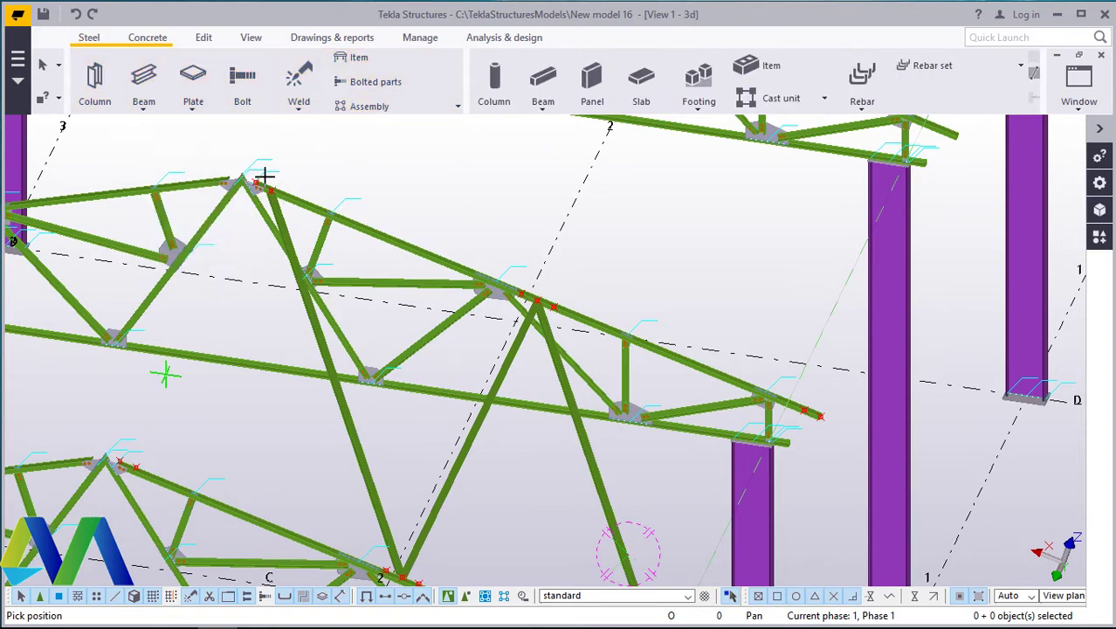
{"action": "scroll", "coordinate": [245, 175], "scroll_direction": "up", "scroll_amount": 6}
{"action": "scroll", "coordinate": [261, 181], "scroll_direction": "up", "scroll_amount": 3}
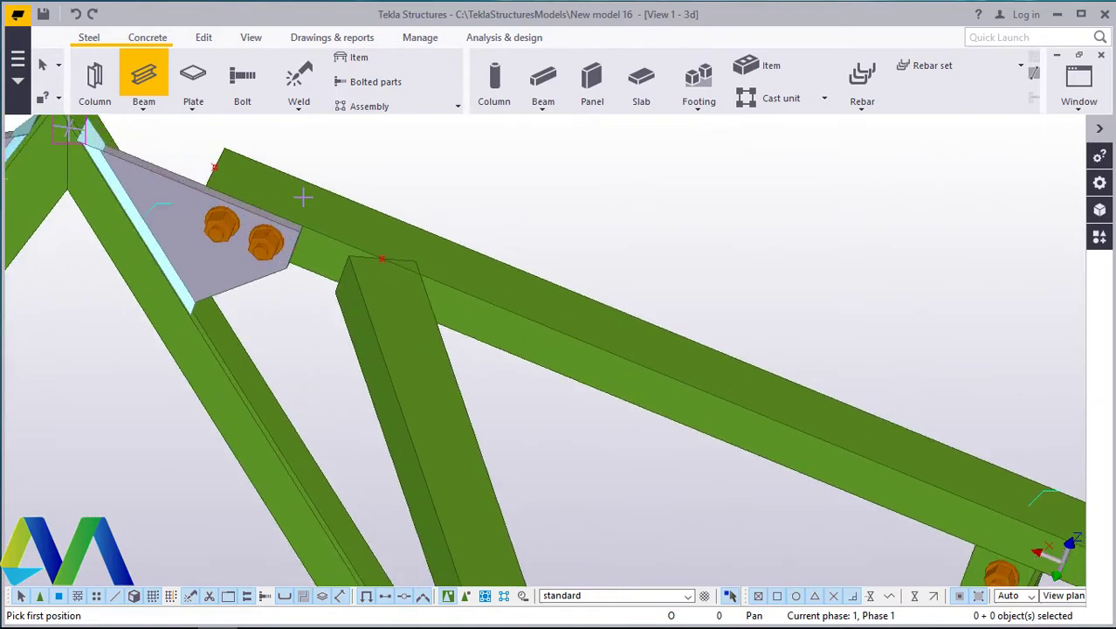
{"action": "scroll", "coordinate": [382, 256], "scroll_direction": "up", "scroll_amount": 4}
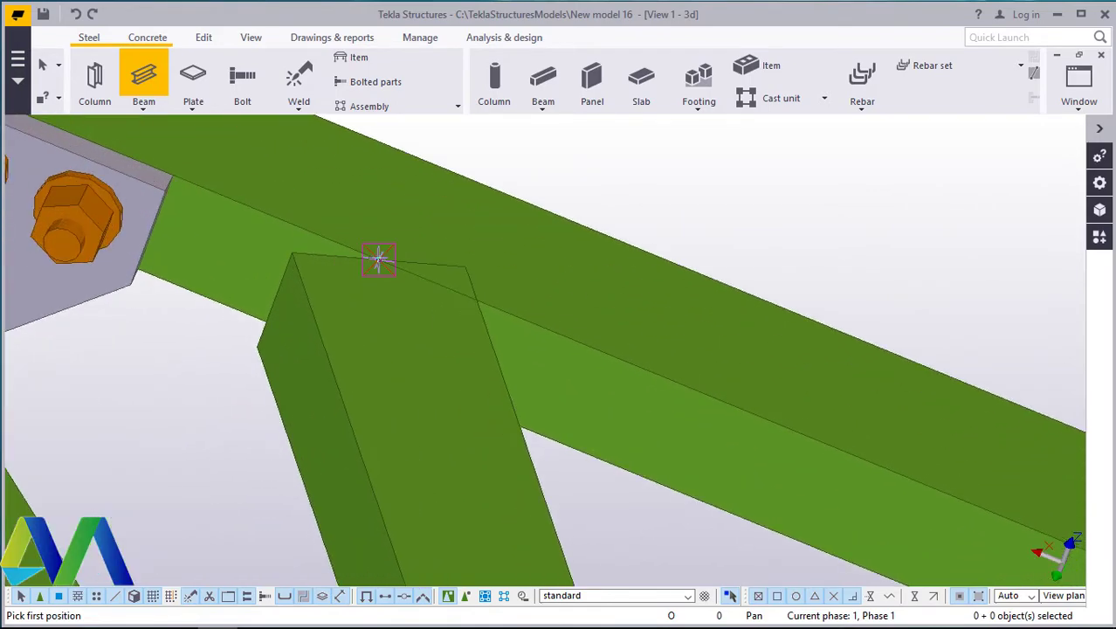
{"action": "scroll", "coordinate": [436, 209], "scroll_direction": "down", "scroll_amount": 10}
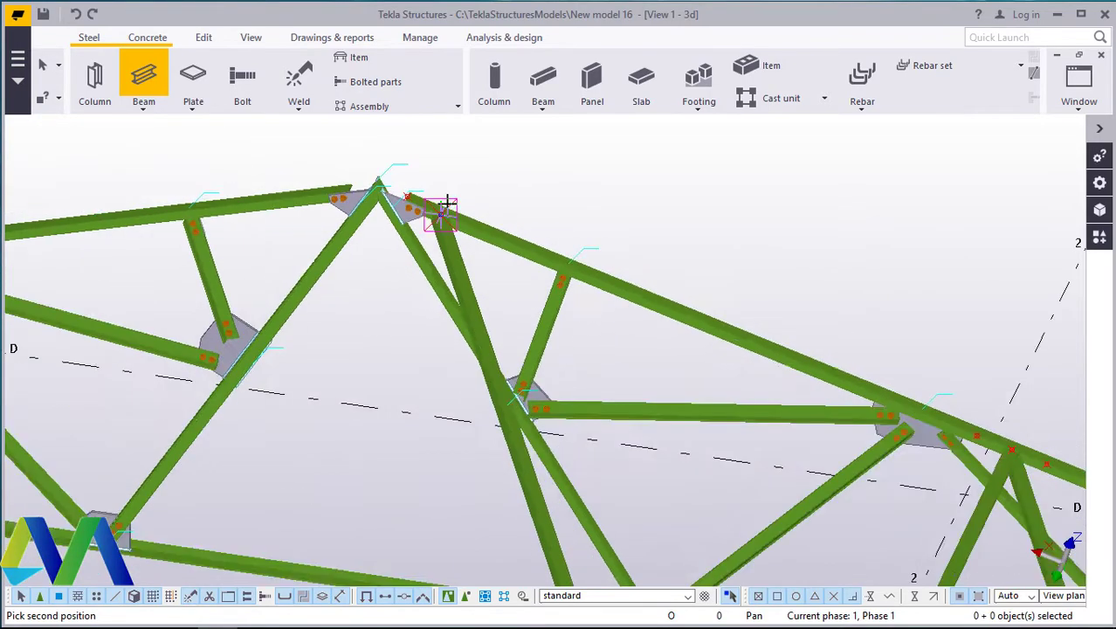
{"action": "scroll", "coordinate": [450, 262], "scroll_direction": "down", "scroll_amount": 3}
{"action": "scroll", "coordinate": [359, 394], "scroll_direction": "up", "scroll_amount": 6}
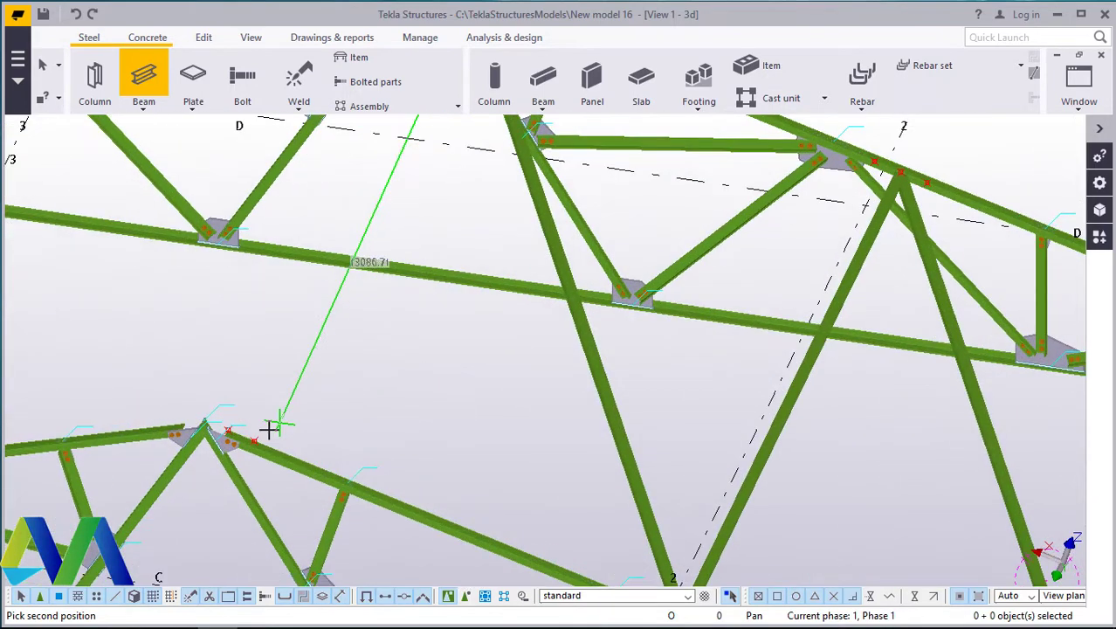
{"action": "right_click", "coordinate": [448, 359]}
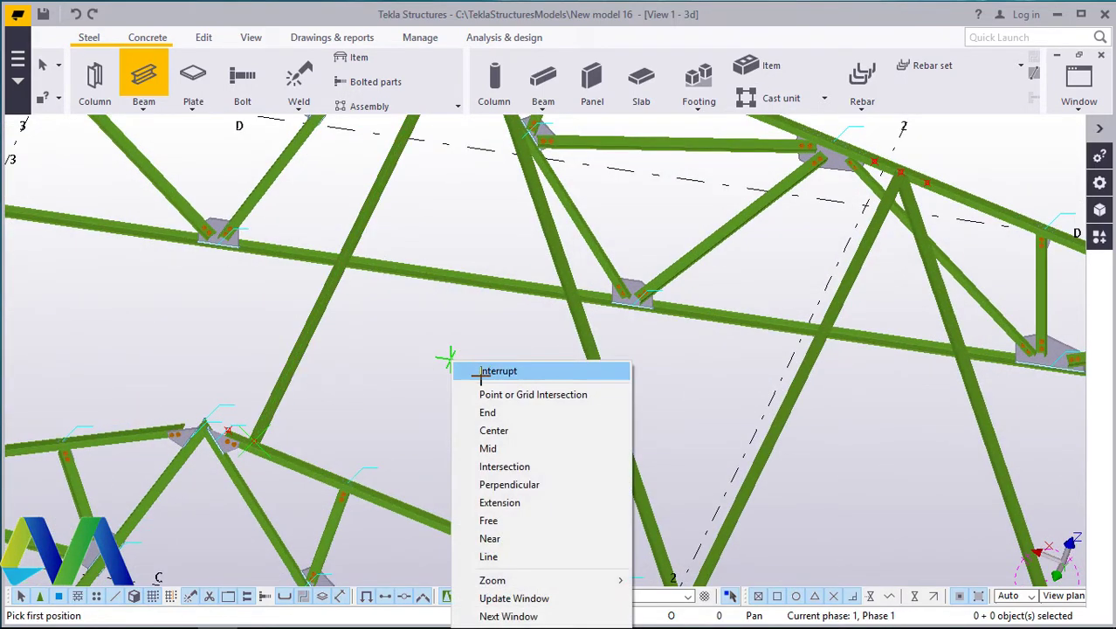
Step: Place a straight steel beam between the eave-end top-chord points of the two adjacent trusses, and end the command
{"action": "left_click", "coordinate": [473, 474]}
{"action": "scroll", "coordinate": [249, 441], "scroll_direction": "up", "scroll_amount": 5}
{"action": "scroll", "coordinate": [232, 432], "scroll_direction": "down", "scroll_amount": 10}
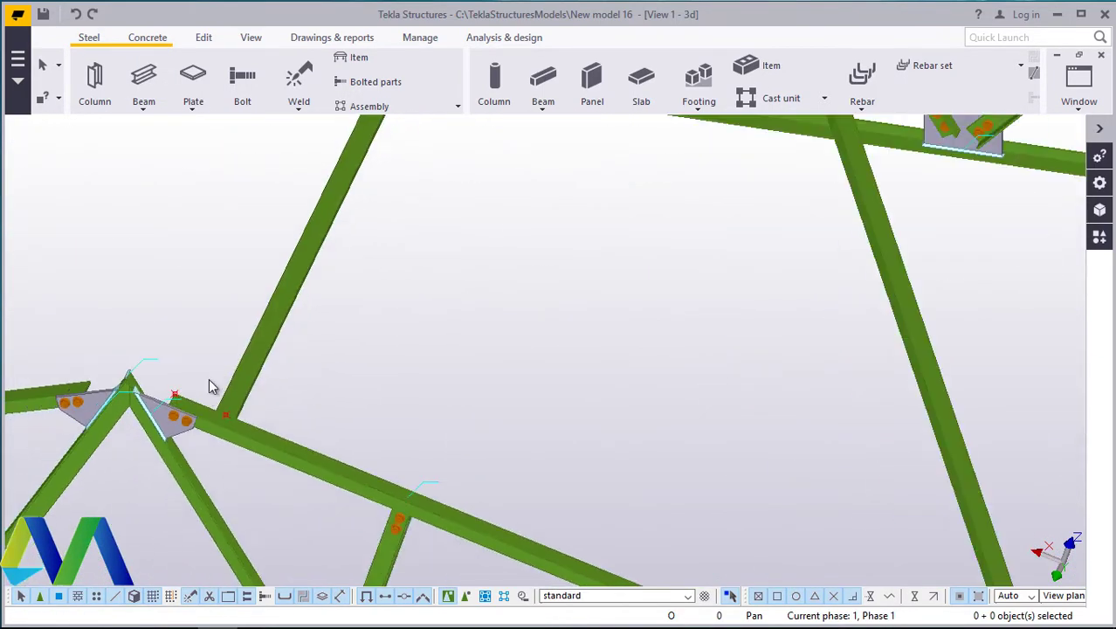
{"action": "scroll", "coordinate": [495, 478], "scroll_direction": "up", "scroll_amount": 6}
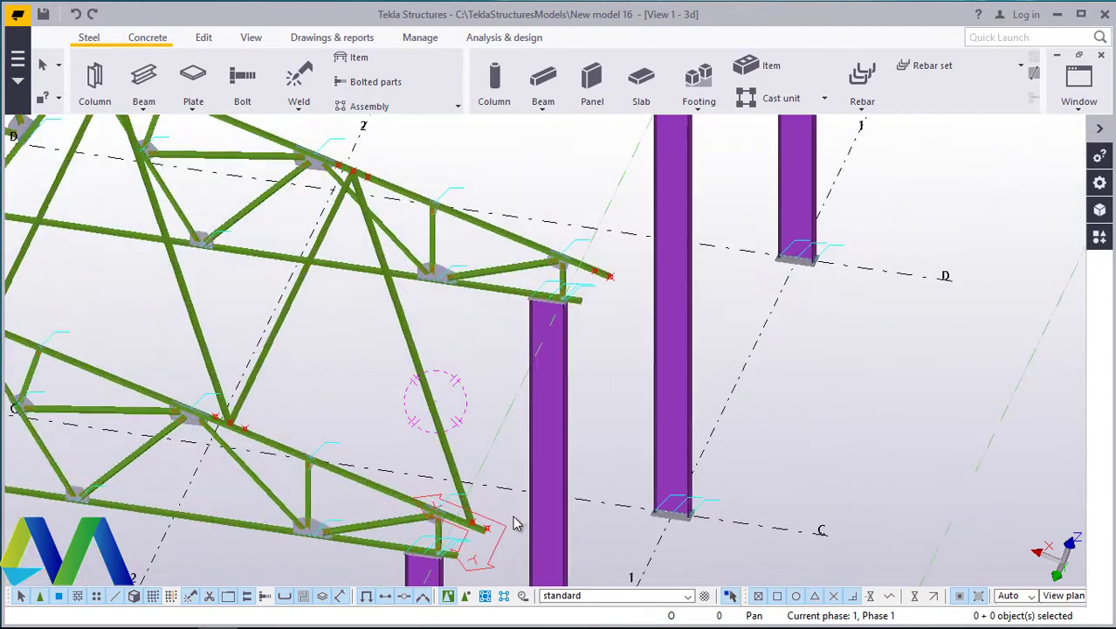
{"action": "left_click", "coordinate": [145, 109]}
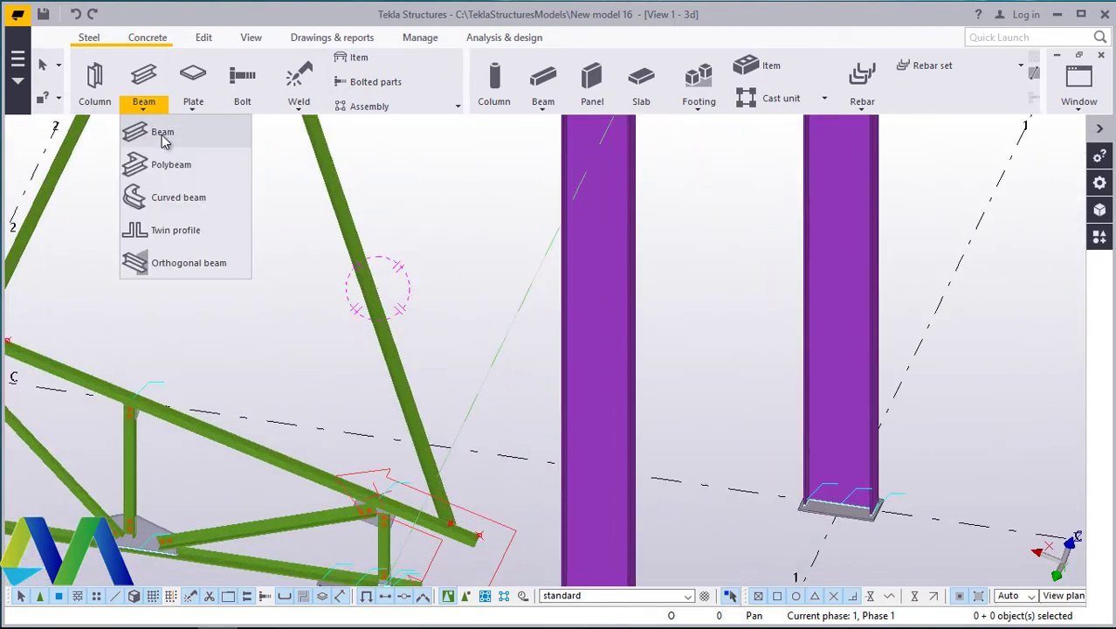
{"action": "left_click", "coordinate": [158, 135]}
{"action": "scroll", "coordinate": [454, 520], "scroll_direction": "up", "scroll_amount": 5}
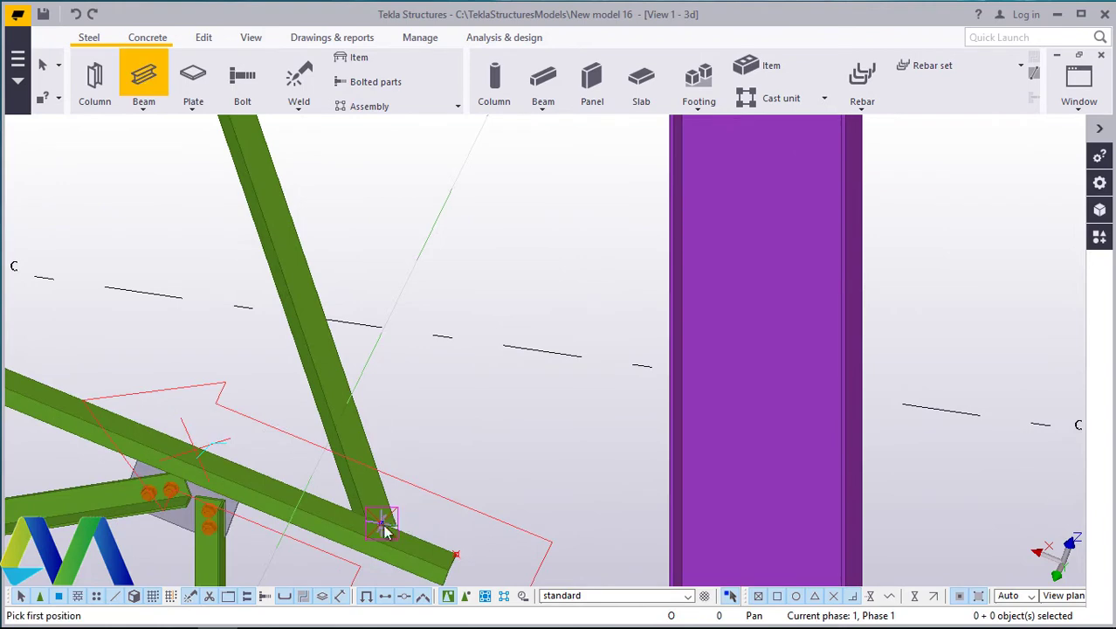
{"action": "scroll", "coordinate": [384, 522], "scroll_direction": "down", "scroll_amount": 6}
{"action": "scroll", "coordinate": [528, 227], "scroll_direction": "up", "scroll_amount": 5}
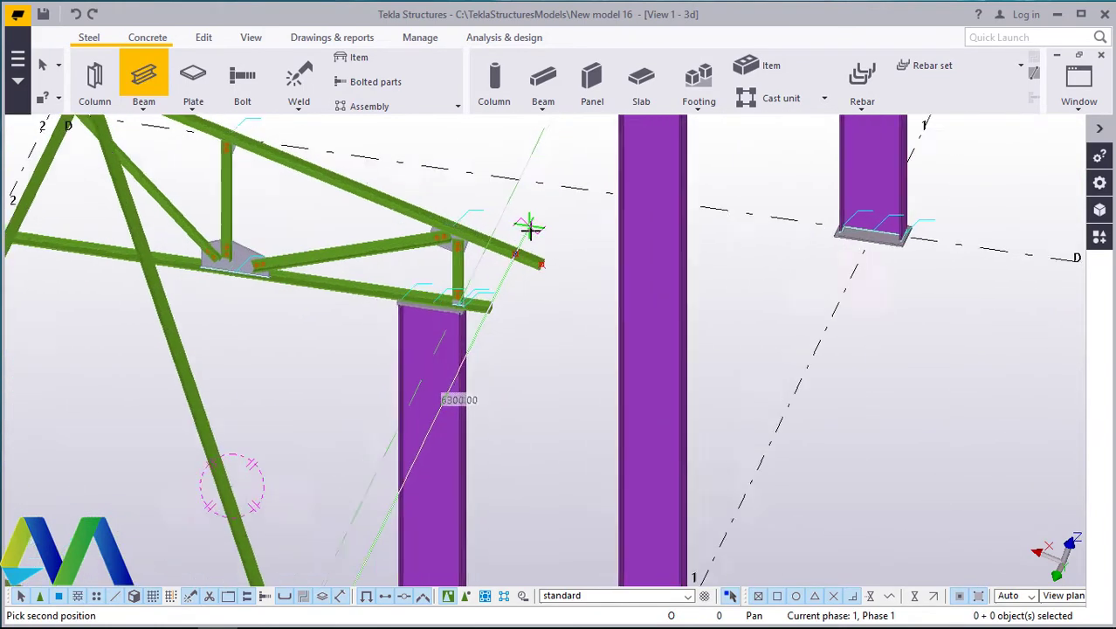
{"action": "right_click", "coordinate": [570, 210]}
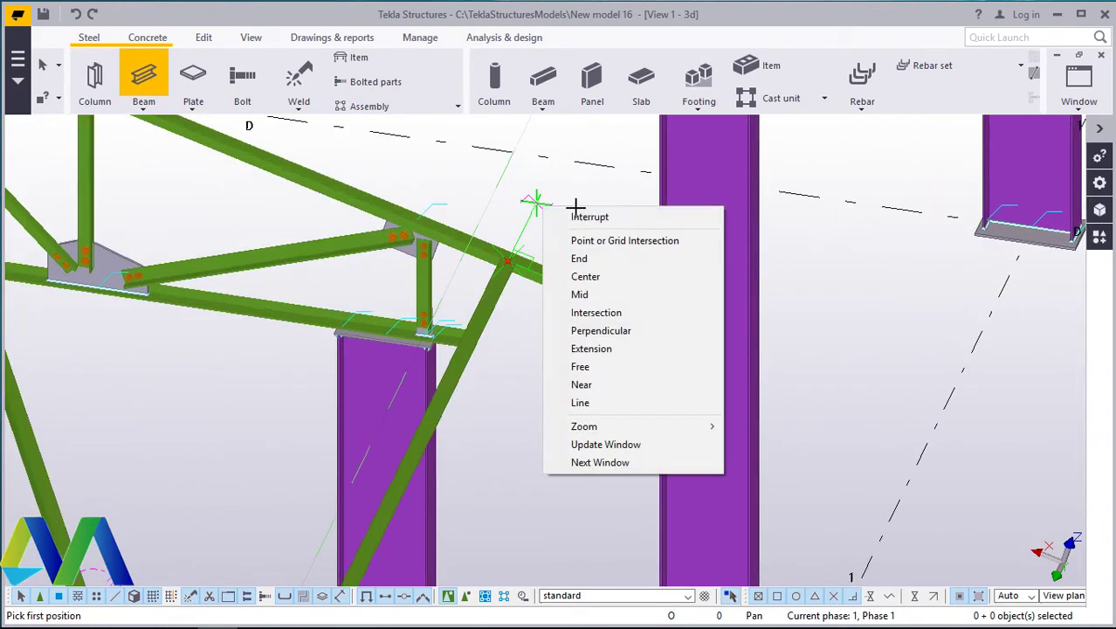
{"action": "left_click", "coordinate": [601, 218]}
Step: Rotate the view to examine how the straight and diagonal braces meet the near truss's top chord at the eave
{"action": "scroll", "coordinate": [718, 332], "scroll_direction": "down", "scroll_amount": 5}
{"action": "scroll", "coordinate": [747, 384], "scroll_direction": "down", "scroll_amount": 2}
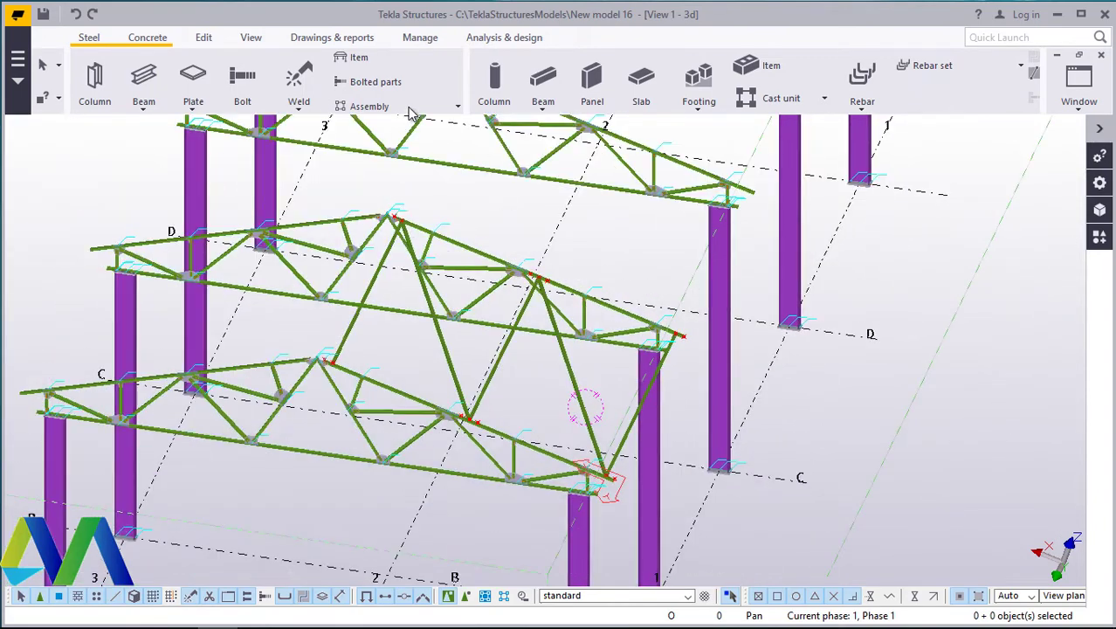
{"action": "left_click", "coordinate": [259, 40]}
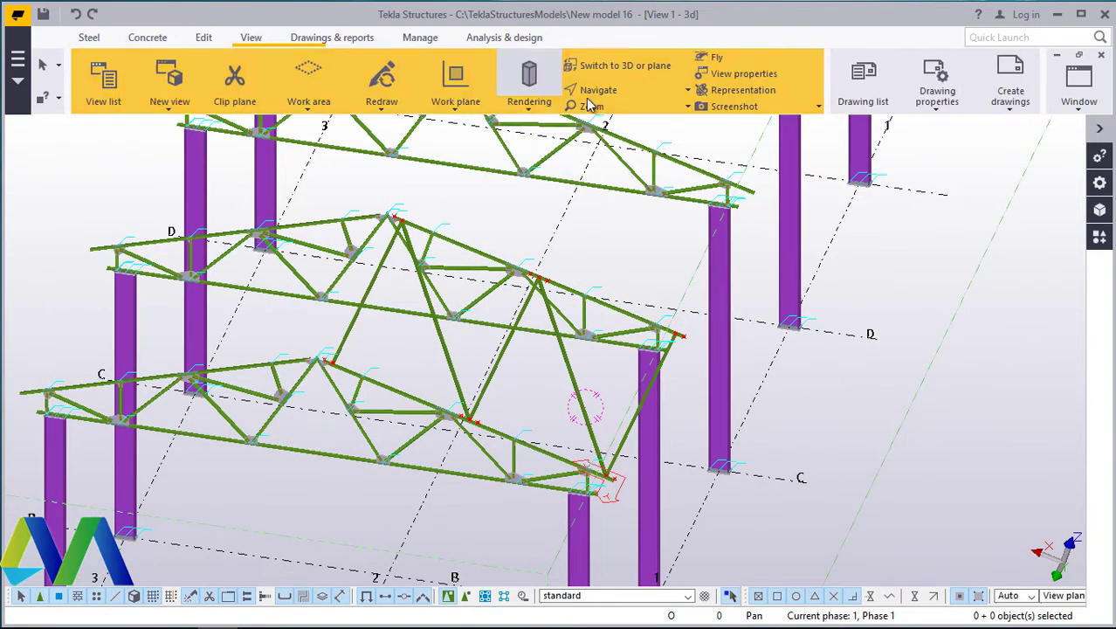
{"action": "left_click", "coordinate": [601, 90]}
{"action": "left_click", "coordinate": [645, 115]}
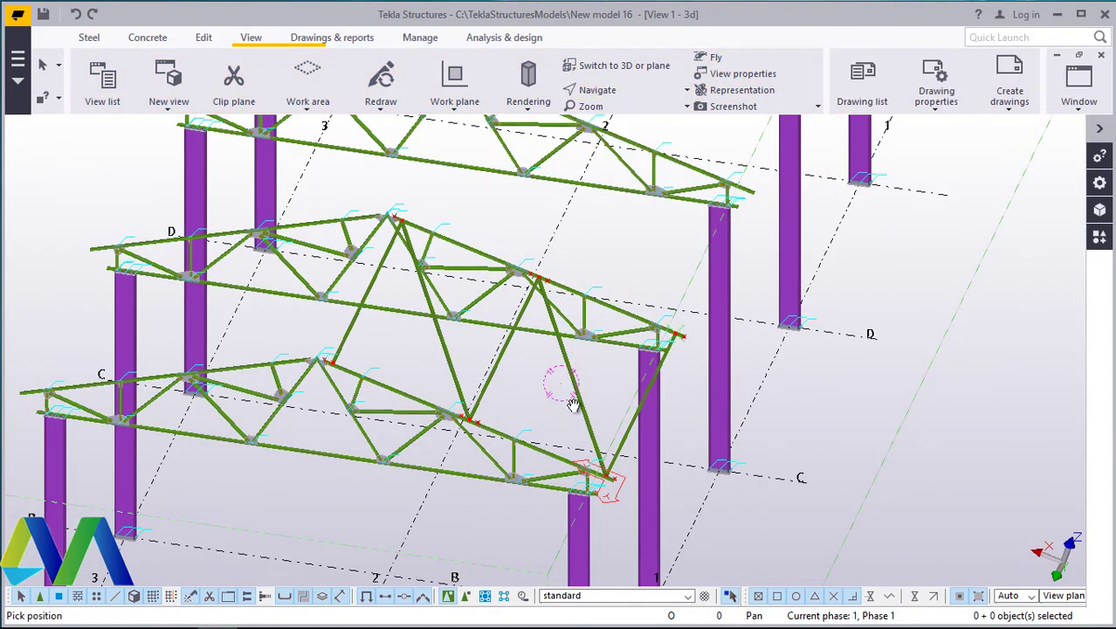
{"action": "left_click_drag", "start_coordinate": [572, 403], "coordinate": [448, 319]}
{"action": "scroll", "coordinate": [449, 317], "scroll_direction": "up", "scroll_amount": 5}
{"action": "right_click", "coordinate": [469, 307]}
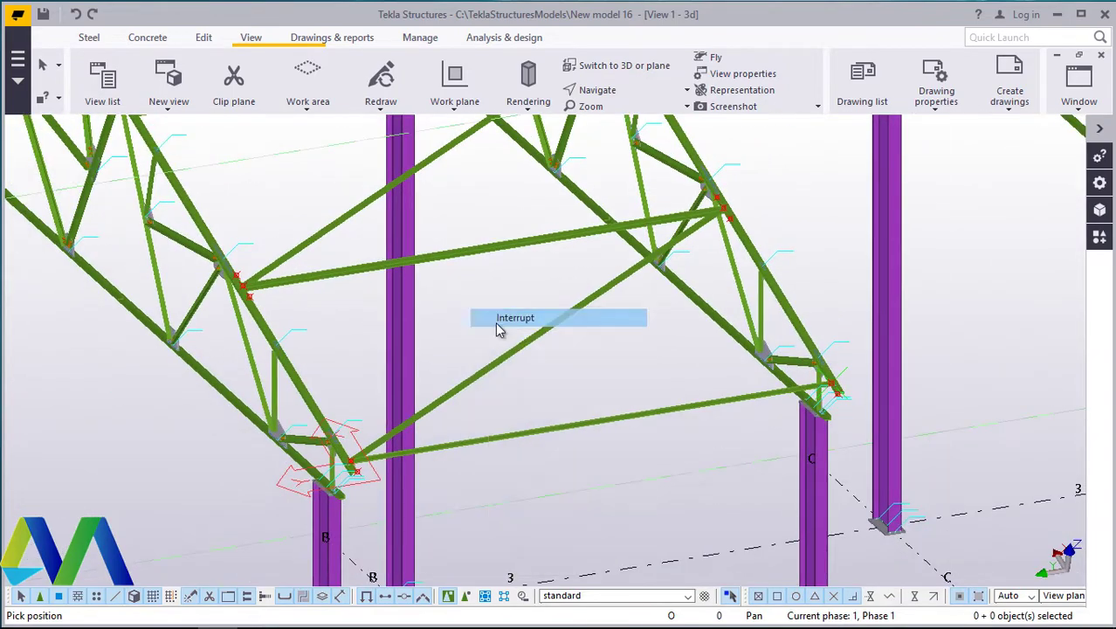
{"action": "left_click", "coordinate": [499, 320]}
{"action": "scroll", "coordinate": [549, 364], "scroll_direction": "up", "scroll_amount": 5}
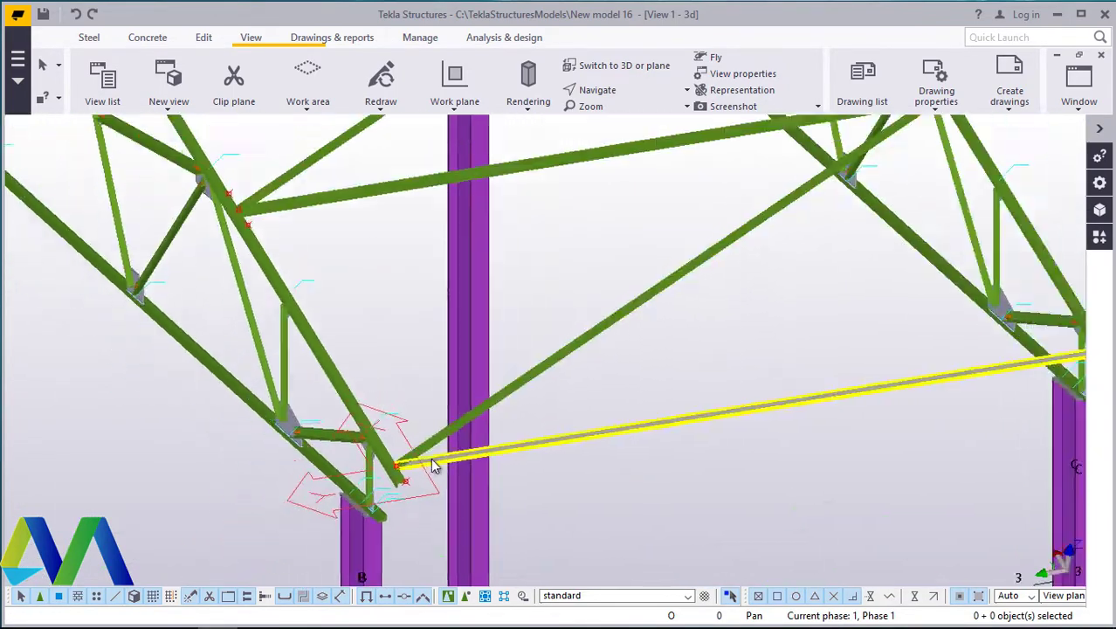
{"action": "scroll", "coordinate": [434, 465], "scroll_direction": "down", "scroll_amount": 2}
{"action": "scroll", "coordinate": [535, 365], "scroll_direction": "up", "scroll_amount": 2}
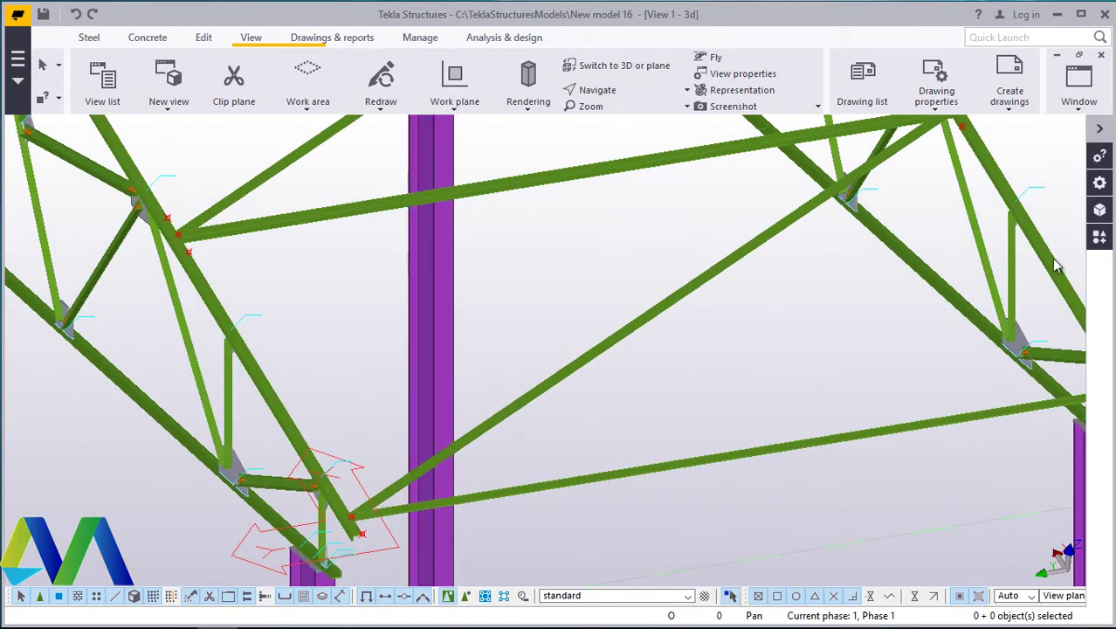
Step: Apply the Bolted gusset (11) connection at the eave, with the top chord as main part and the diagonal and straight braces as secondary parts
{"action": "left_click", "coordinate": [1099, 239]}
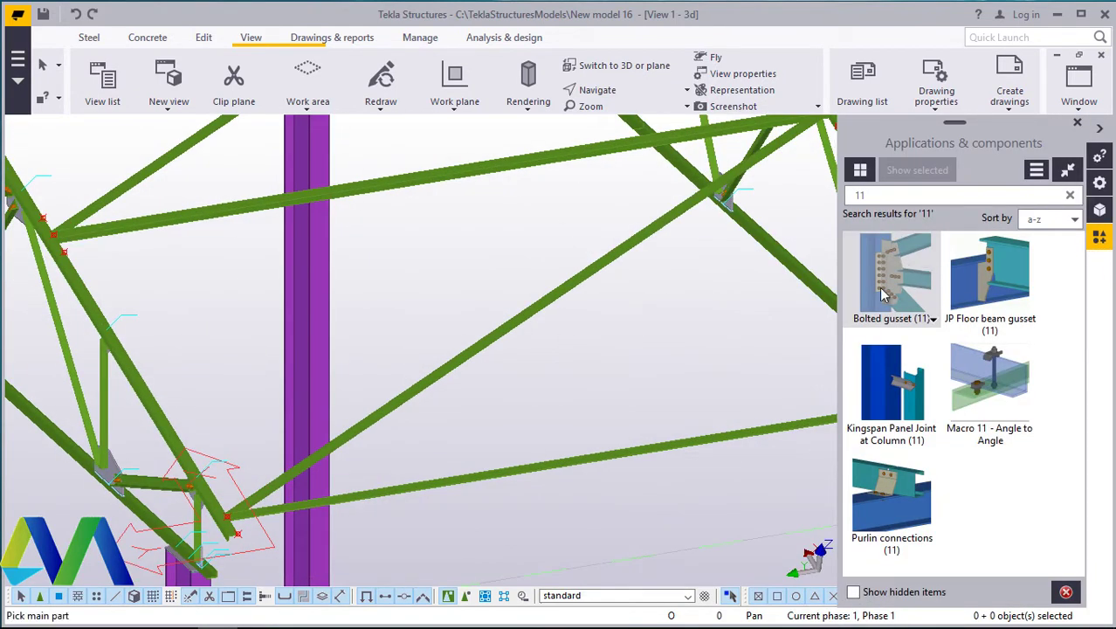
{"action": "scroll", "coordinate": [277, 326], "scroll_direction": "down", "scroll_amount": 2}
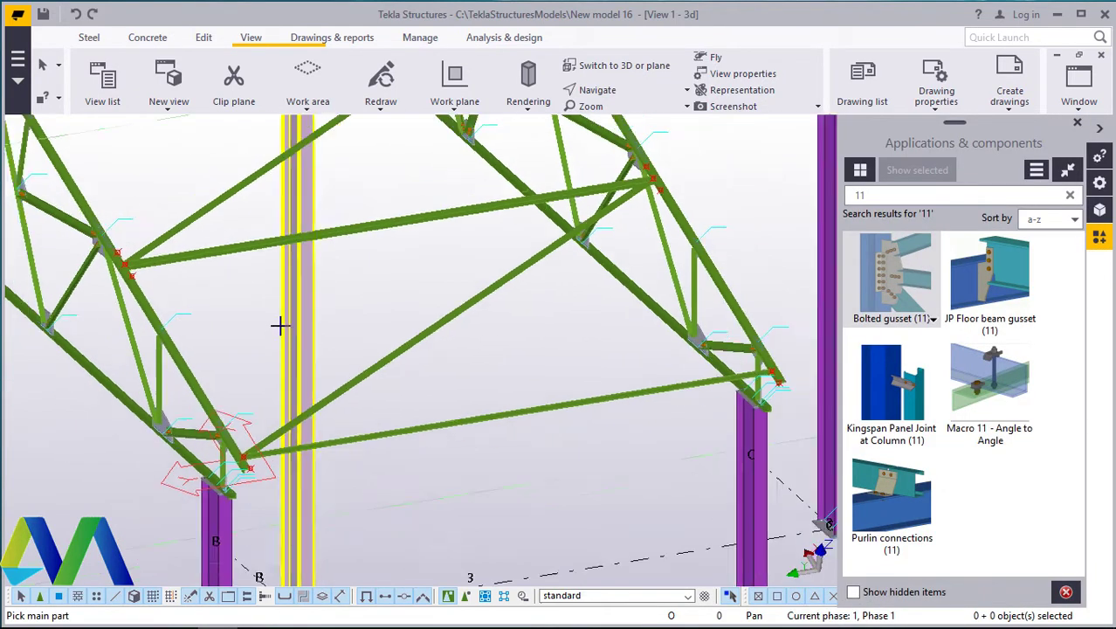
{"action": "scroll", "coordinate": [253, 454], "scroll_direction": "up", "scroll_amount": 6}
{"action": "scroll", "coordinate": [255, 428], "scroll_direction": "up", "scroll_amount": 2}
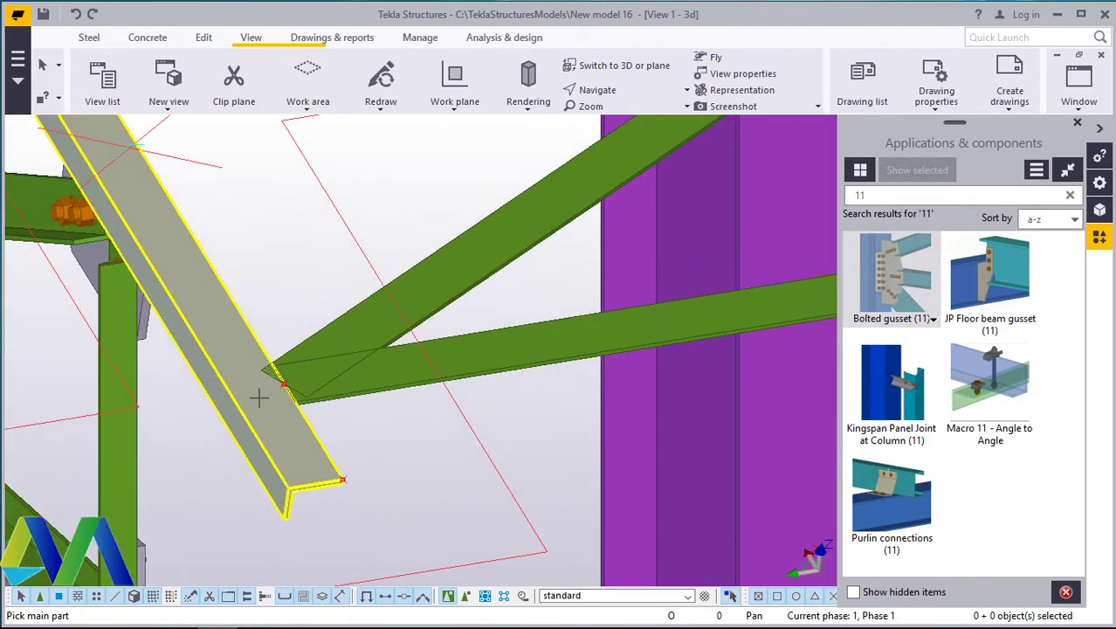
{"action": "left_click", "coordinate": [236, 338]}
{"action": "left_click", "coordinate": [363, 327]}
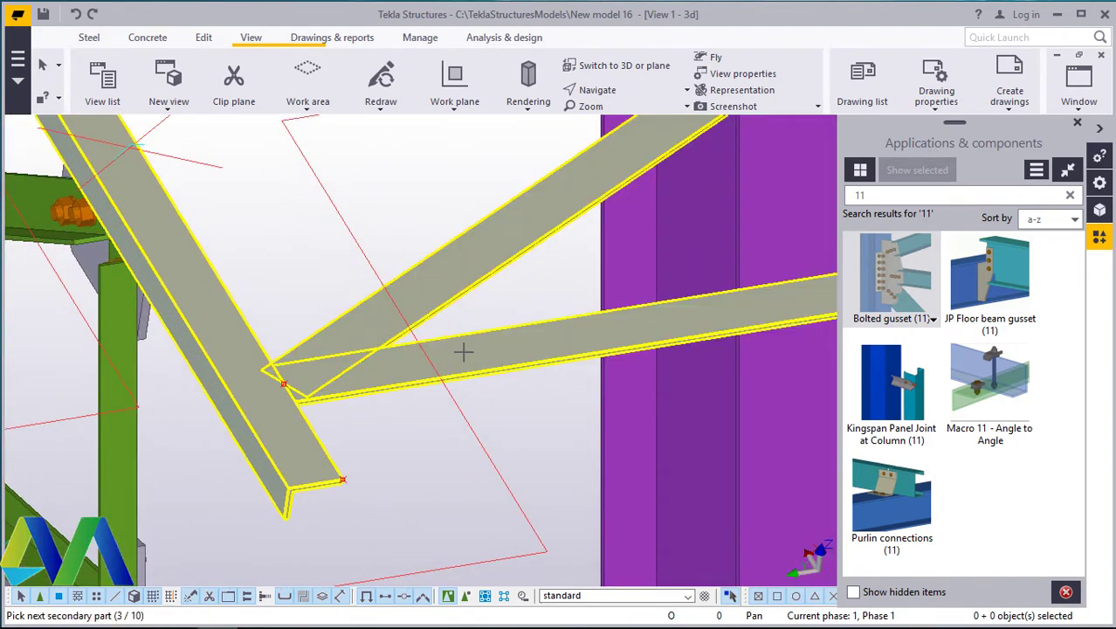
{"action": "middle_click", "coordinate": [358, 196]}
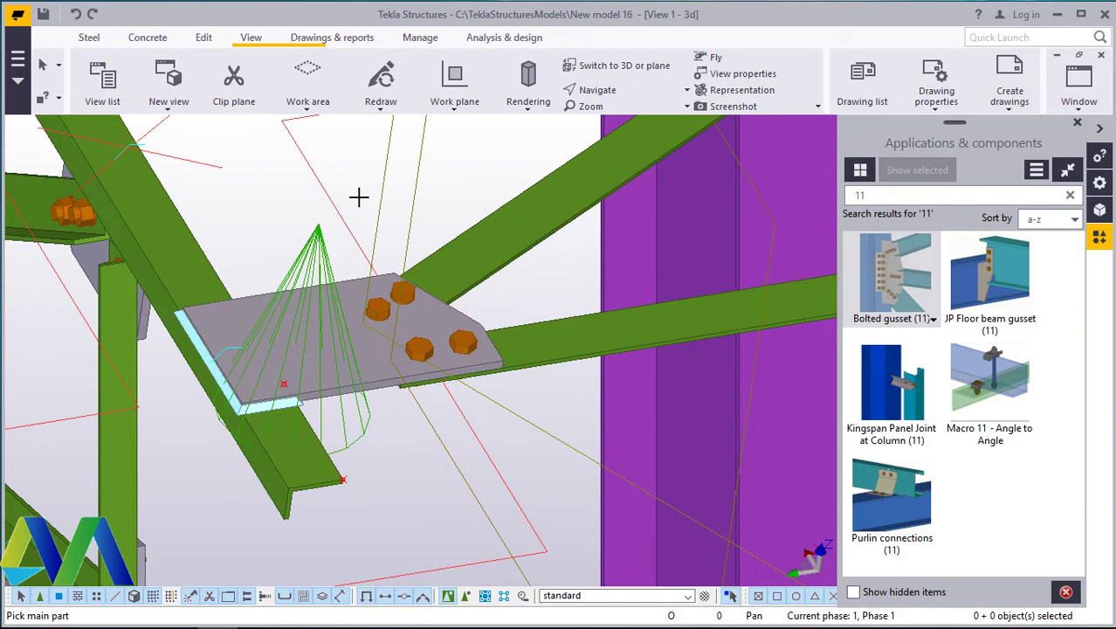
{"action": "middle_click_drag", "start_coordinate": [359, 233], "coordinate": [182, 172], "text": "ctrl"}
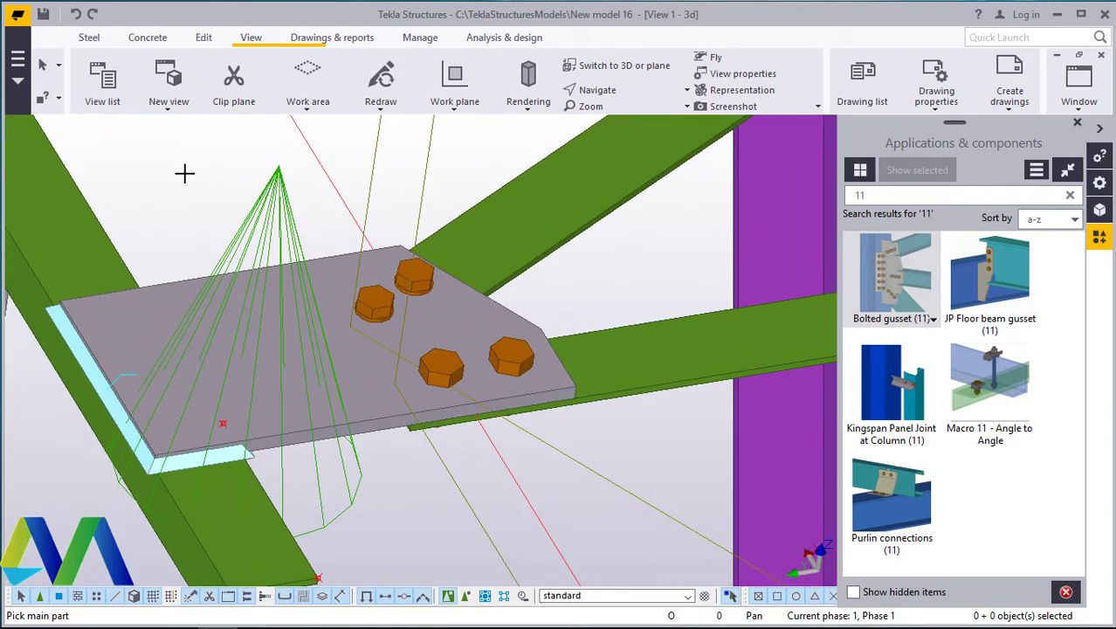
{"action": "right_click", "coordinate": [181, 172]}
{"action": "left_click", "coordinate": [199, 180]}
Step: Enable the bolt assembly parts for the first and second brace bolts of the eave gusset connection, and modify it
{"action": "scroll", "coordinate": [454, 319], "scroll_direction": "up", "scroll_amount": 3}
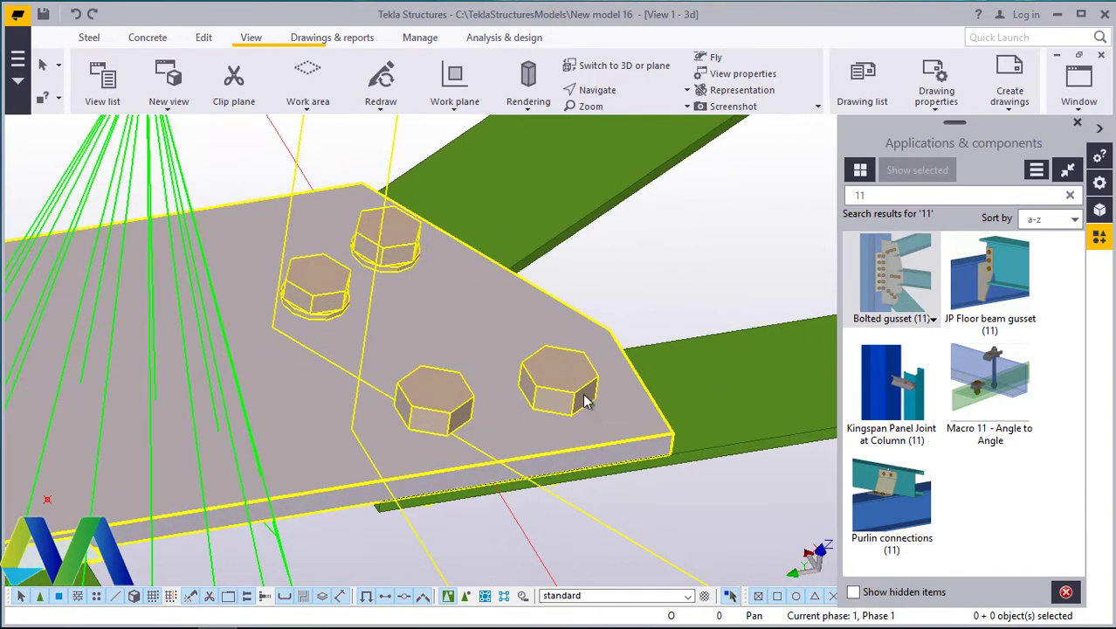
{"action": "double_click", "coordinate": [623, 371]}
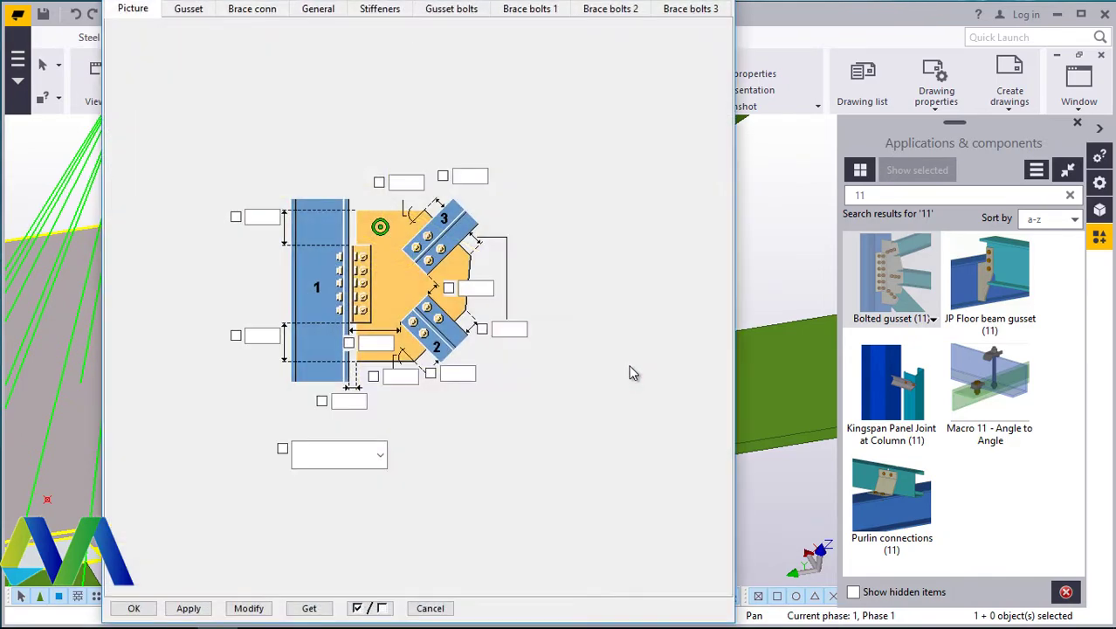
{"action": "left_click", "coordinate": [1078, 125]}
{"action": "scroll", "coordinate": [996, 336], "scroll_direction": "up", "scroll_amount": 6}
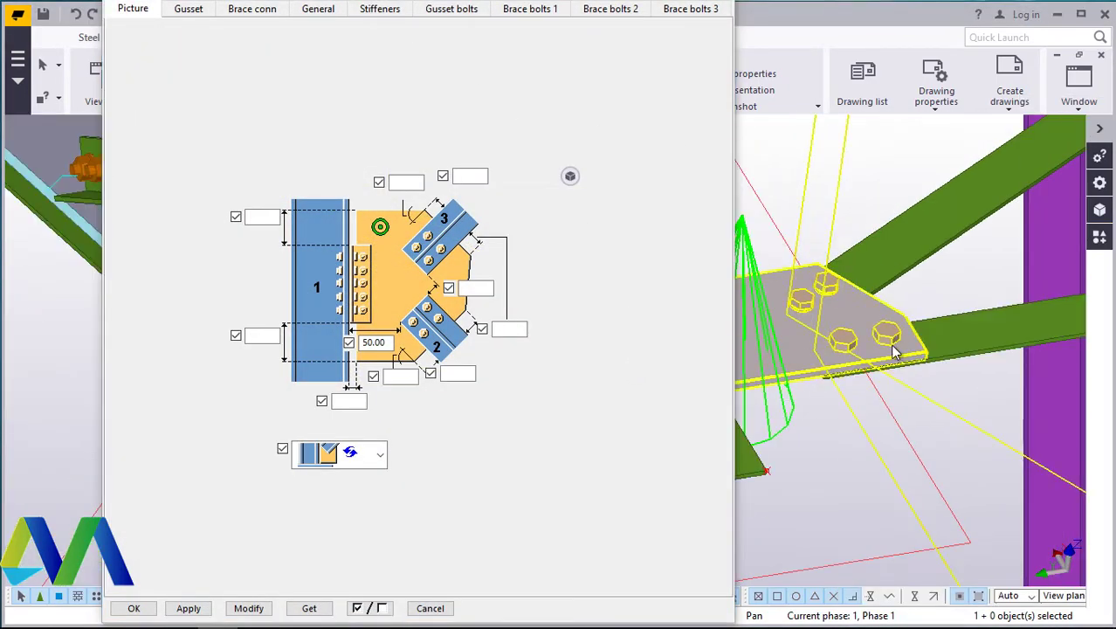
{"action": "scroll", "coordinate": [1022, 372], "scroll_direction": "down", "scroll_amount": 3}
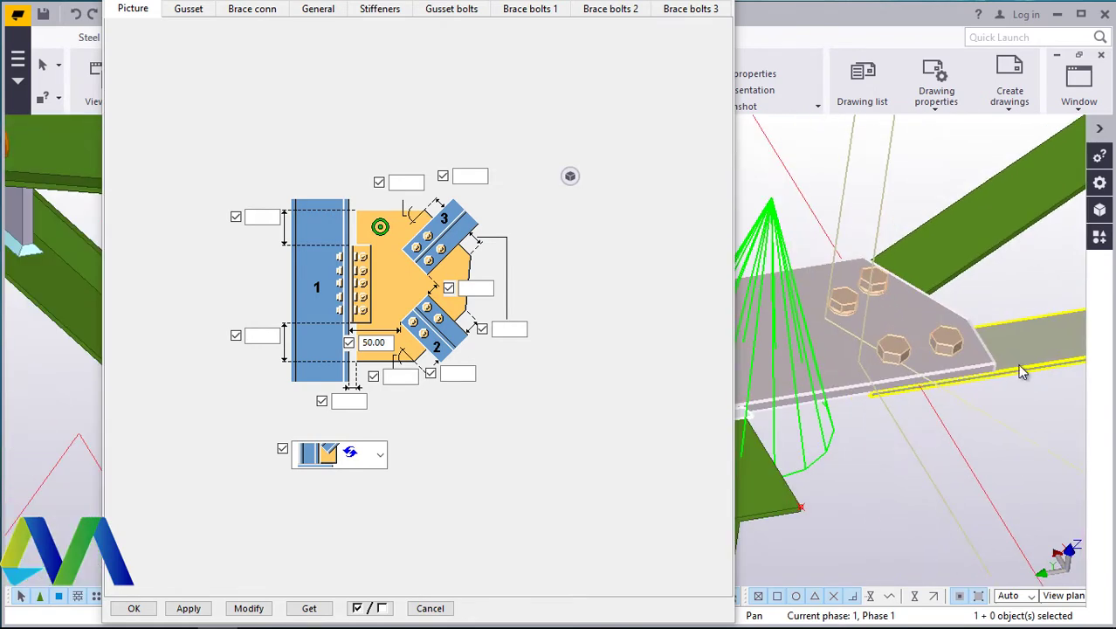
{"action": "left_click", "coordinate": [527, 11]}
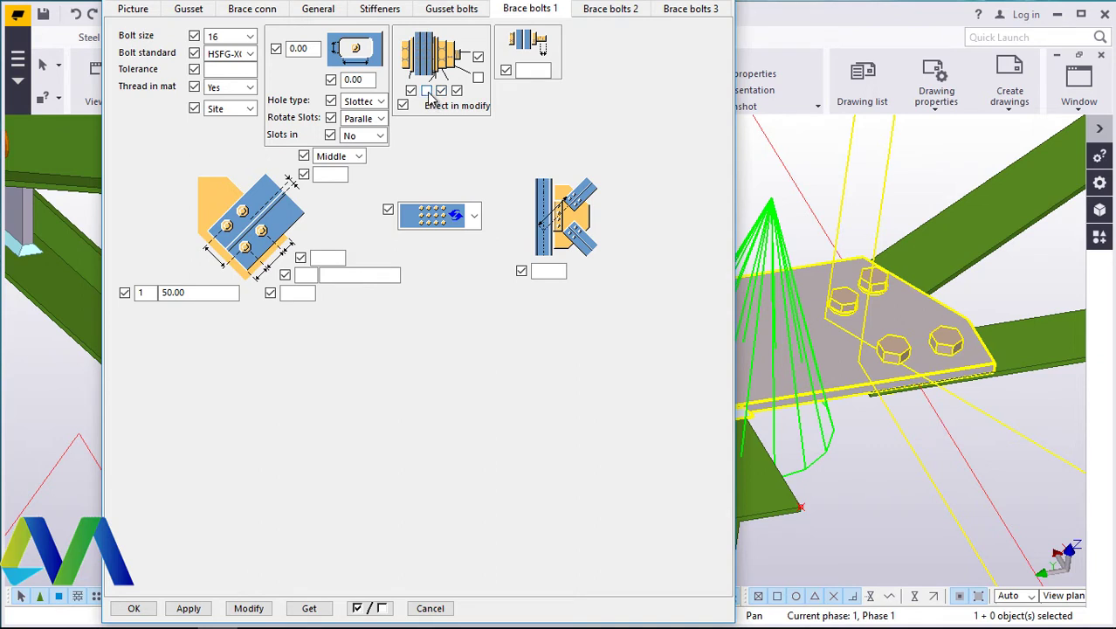
{"action": "left_click", "coordinate": [609, 10]}
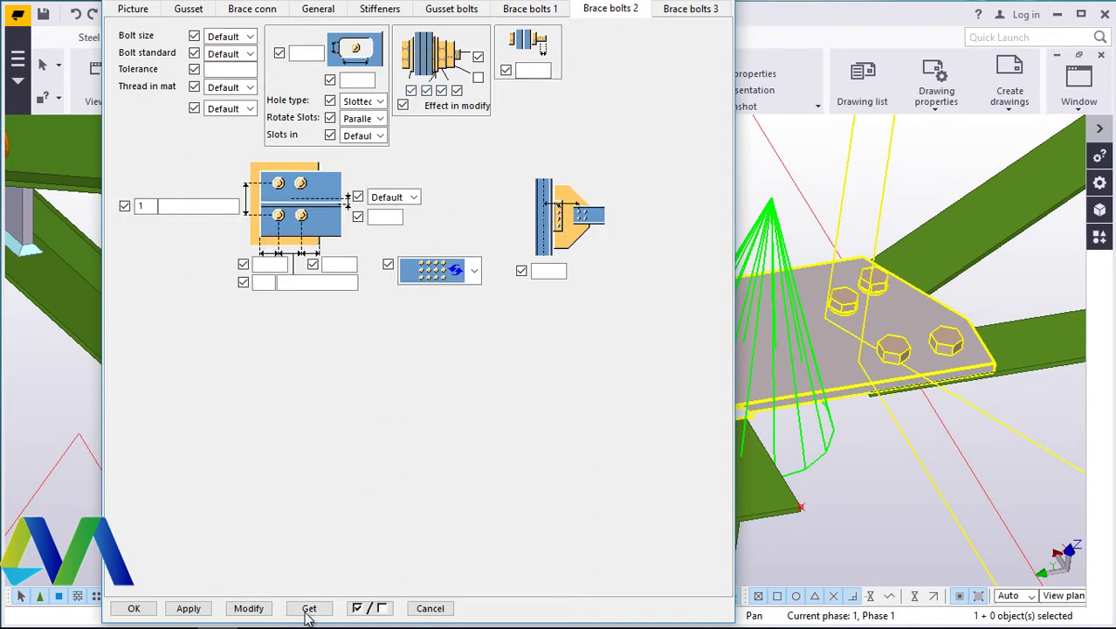
{"action": "left_click", "coordinate": [253, 611]}
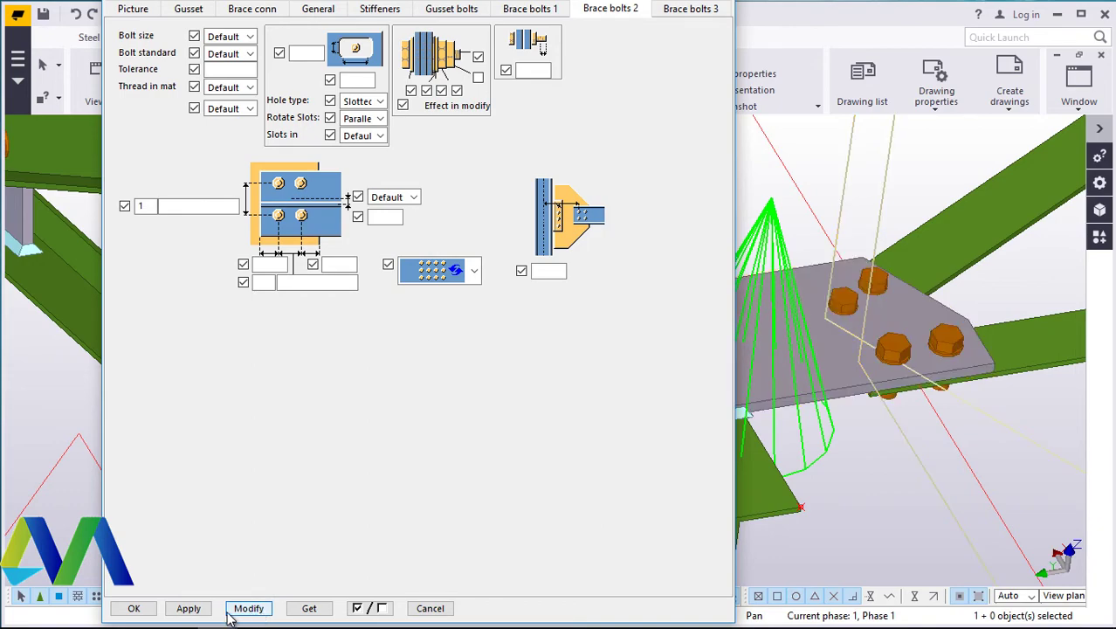
{"action": "left_click", "coordinate": [865, 500]}
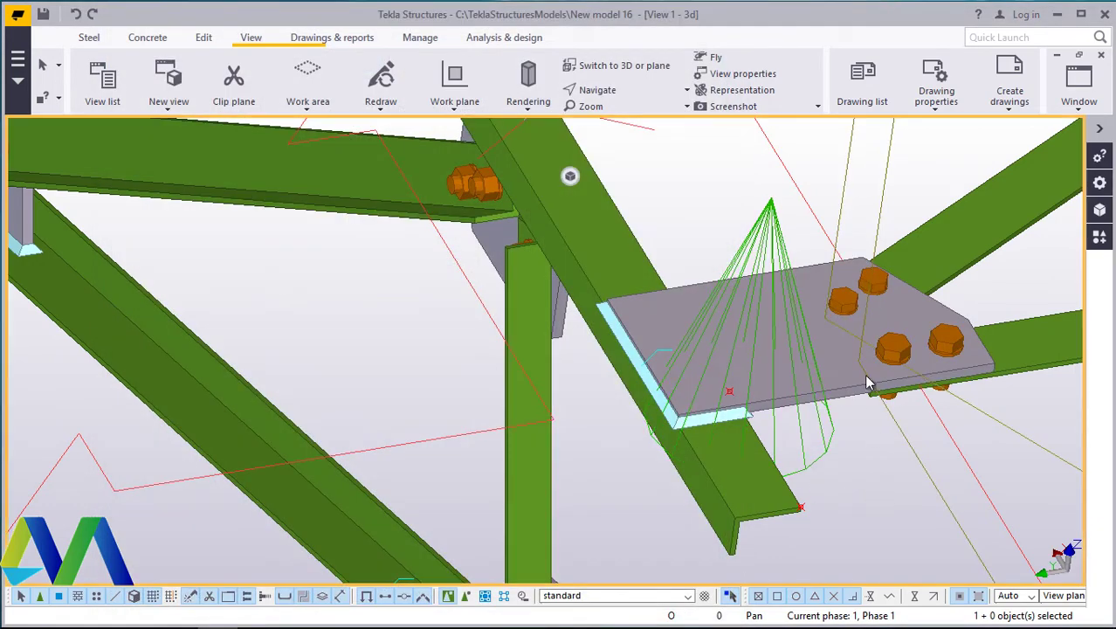
Step: Change the distance between the top chord and the brace end in the eave gusset connection, and modify the connection
{"action": "scroll", "coordinate": [871, 472], "scroll_direction": "up", "scroll_amount": 6}
{"action": "scroll", "coordinate": [404, 371], "scroll_direction": "down", "scroll_amount": 7}
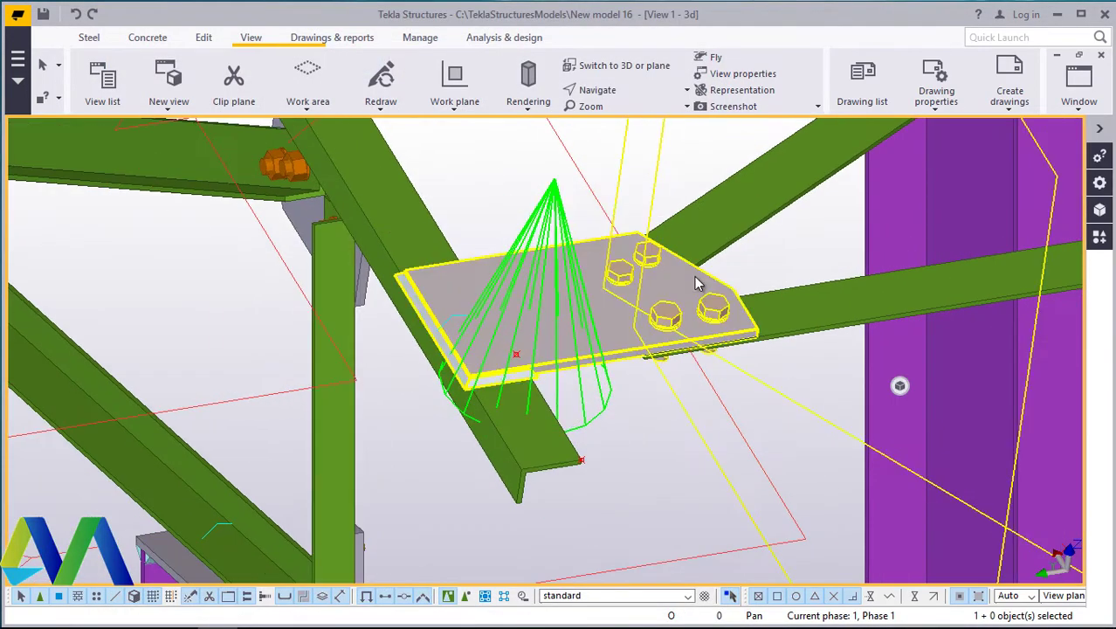
{"action": "scroll", "coordinate": [697, 275], "scroll_direction": "up", "scroll_amount": 4}
{"action": "scroll", "coordinate": [305, 411], "scroll_direction": "down", "scroll_amount": 2}
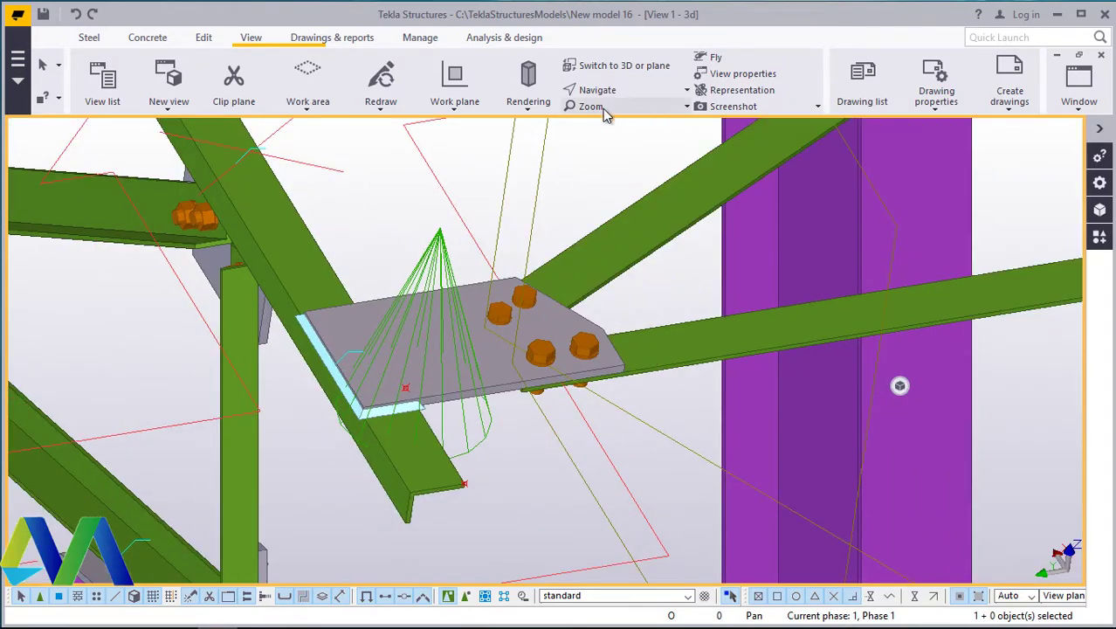
{"action": "scroll", "coordinate": [367, 463], "scroll_direction": "down", "scroll_amount": 4}
{"action": "scroll", "coordinate": [400, 428], "scroll_direction": "up", "scroll_amount": 5}
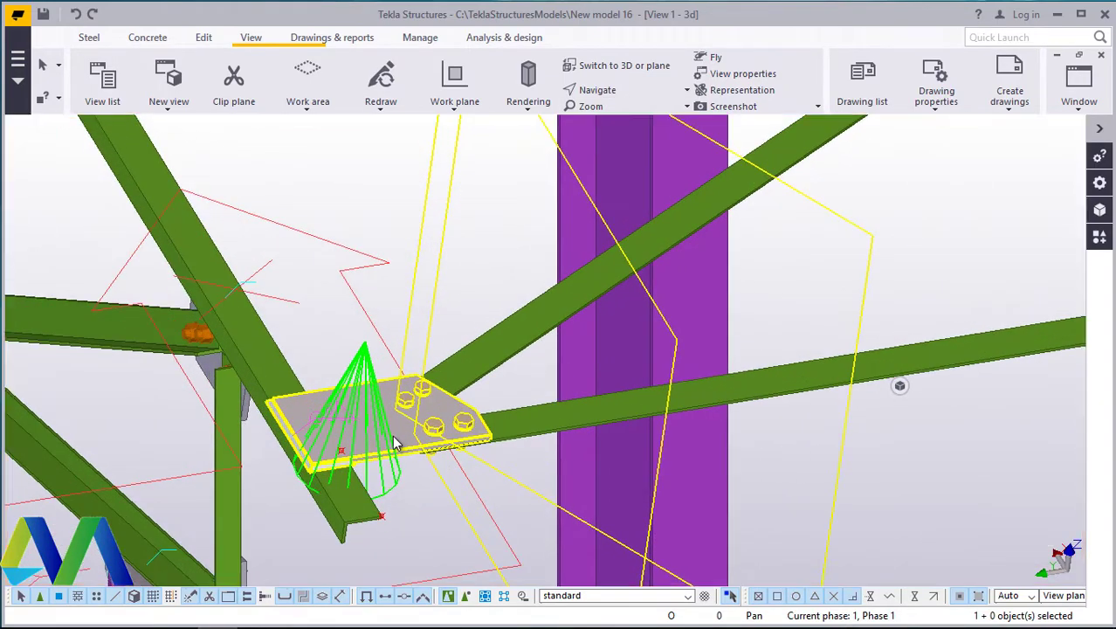
{"action": "double_click", "coordinate": [513, 423]}
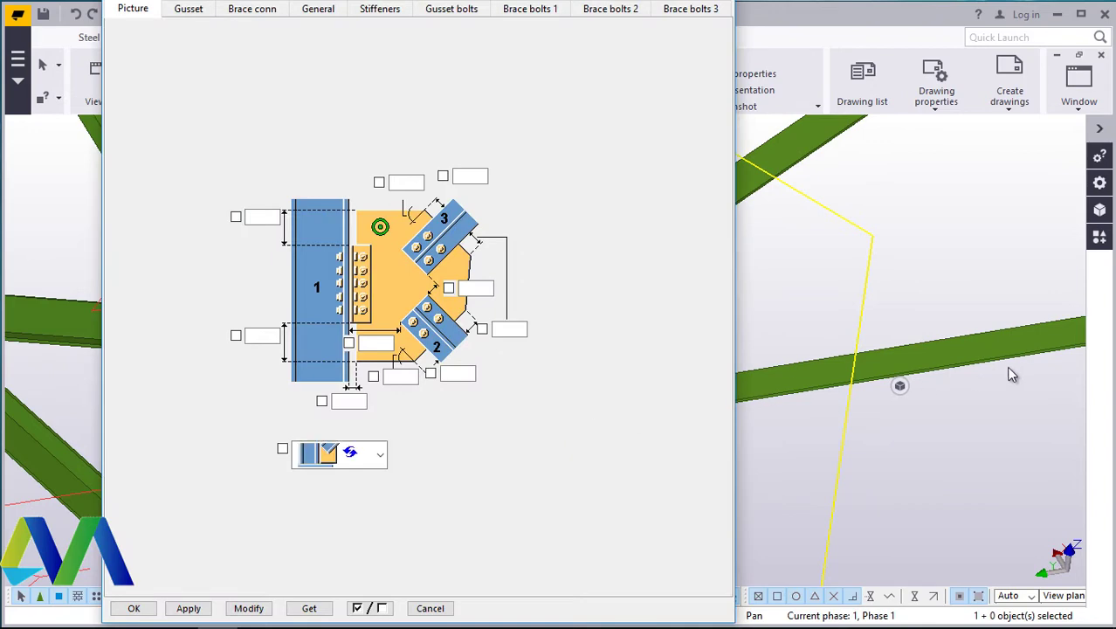
{"action": "scroll", "coordinate": [943, 306], "scroll_direction": "down", "scroll_amount": 6}
{"action": "scroll", "coordinate": [797, 326], "scroll_direction": "up", "scroll_amount": 1}
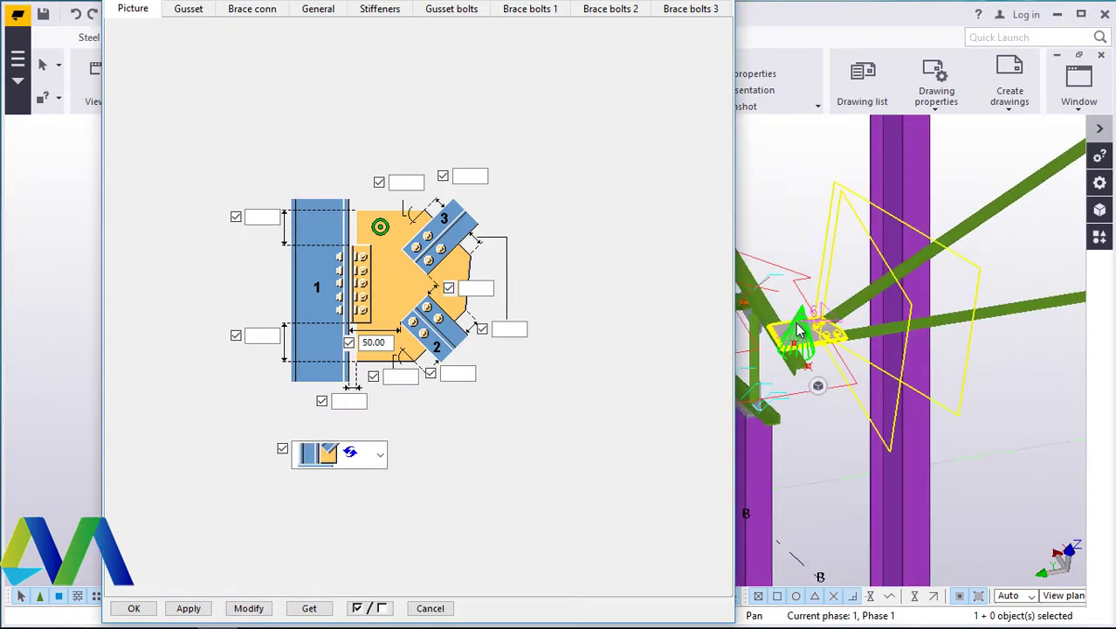
{"action": "scroll", "coordinate": [798, 328], "scroll_direction": "up", "scroll_amount": 5}
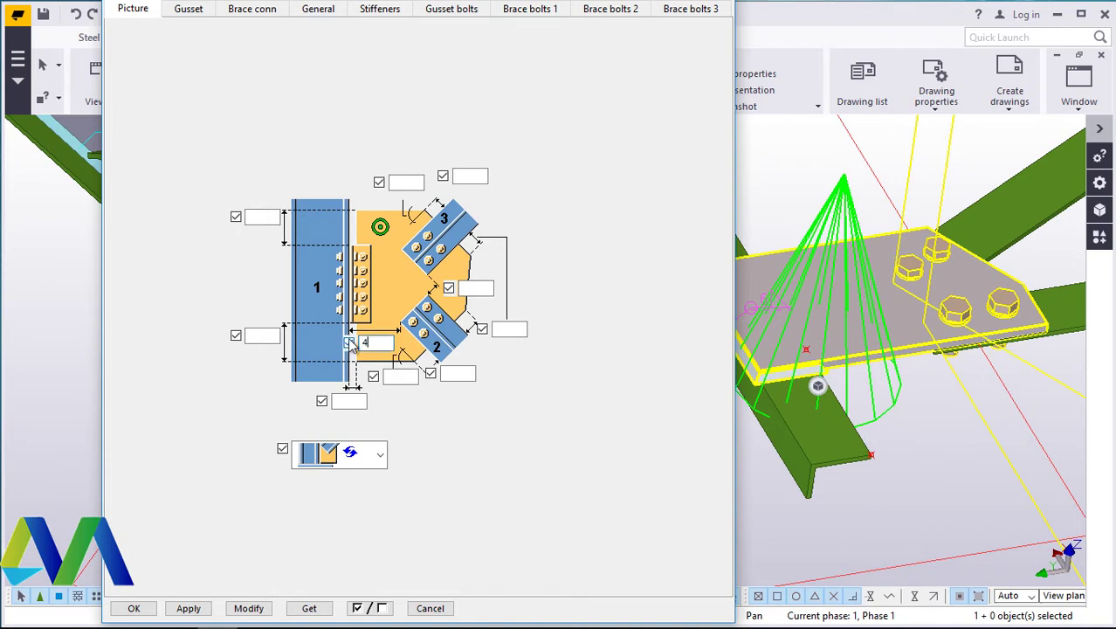
{"action": "left_click", "coordinate": [248, 608]}
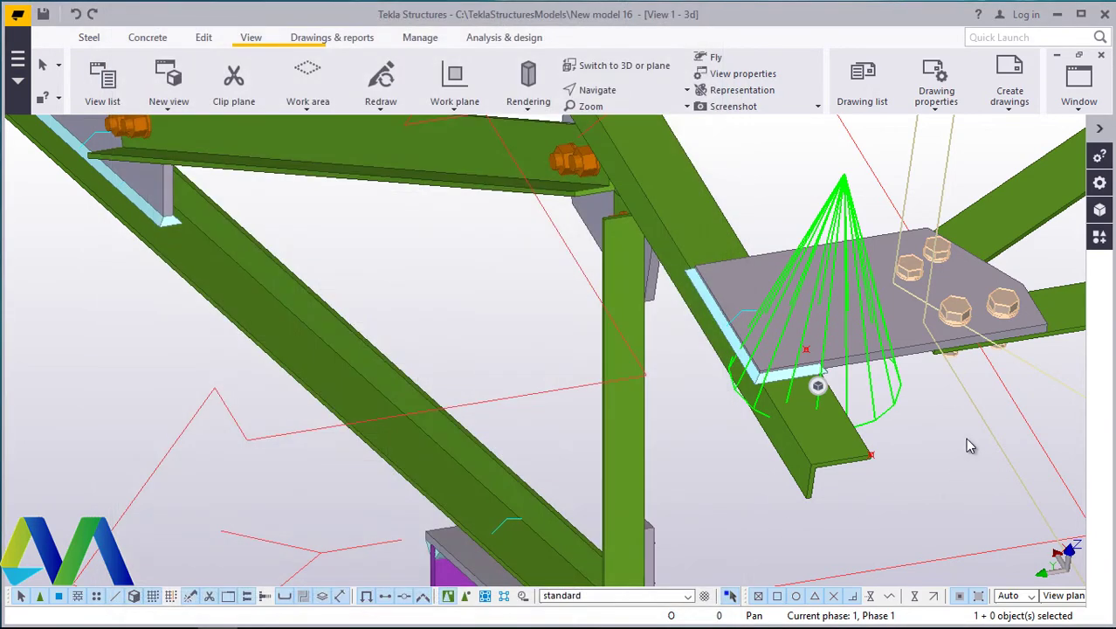
{"action": "scroll", "coordinate": [194, 316], "scroll_direction": "down", "scroll_amount": 5}
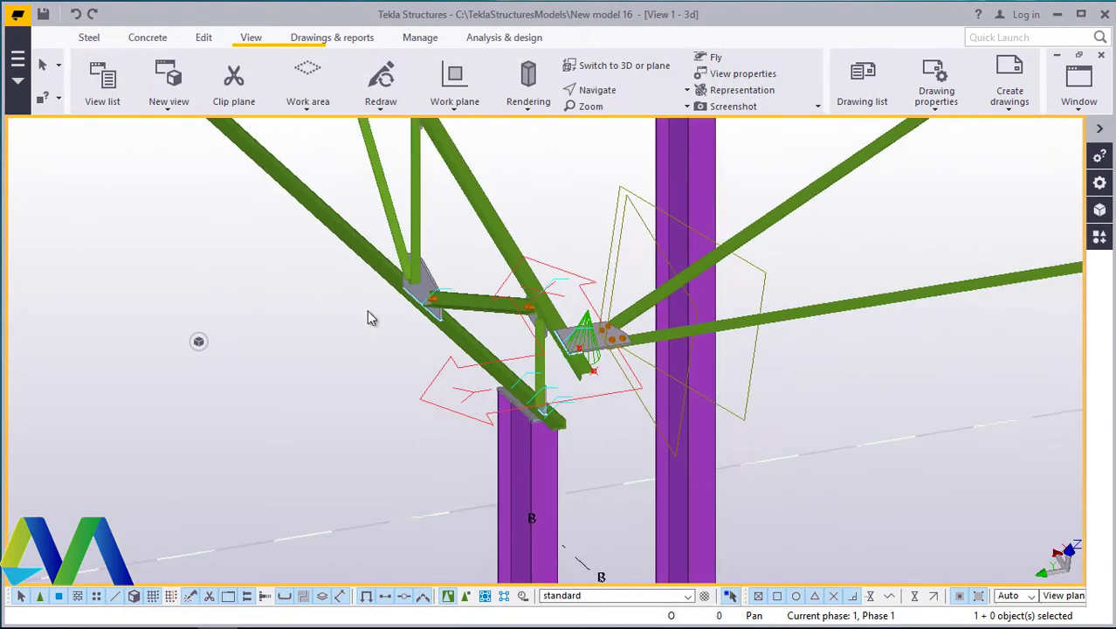
{"action": "scroll", "coordinate": [605, 271], "scroll_direction": "up", "scroll_amount": 4}
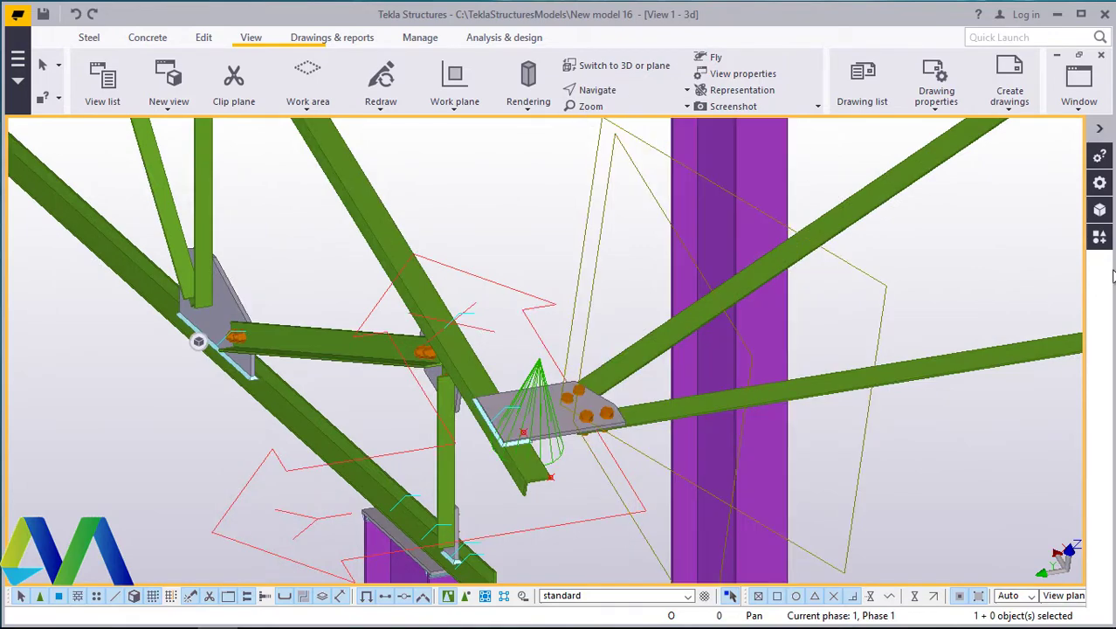
Step: Try to apply the Bolted gusset (11) connection at the far truss's eave, with the top chord as main part and the straight brace as secondary
{"action": "left_click", "coordinate": [1099, 237]}
{"action": "scroll", "coordinate": [348, 362], "scroll_direction": "down", "scroll_amount": 5}
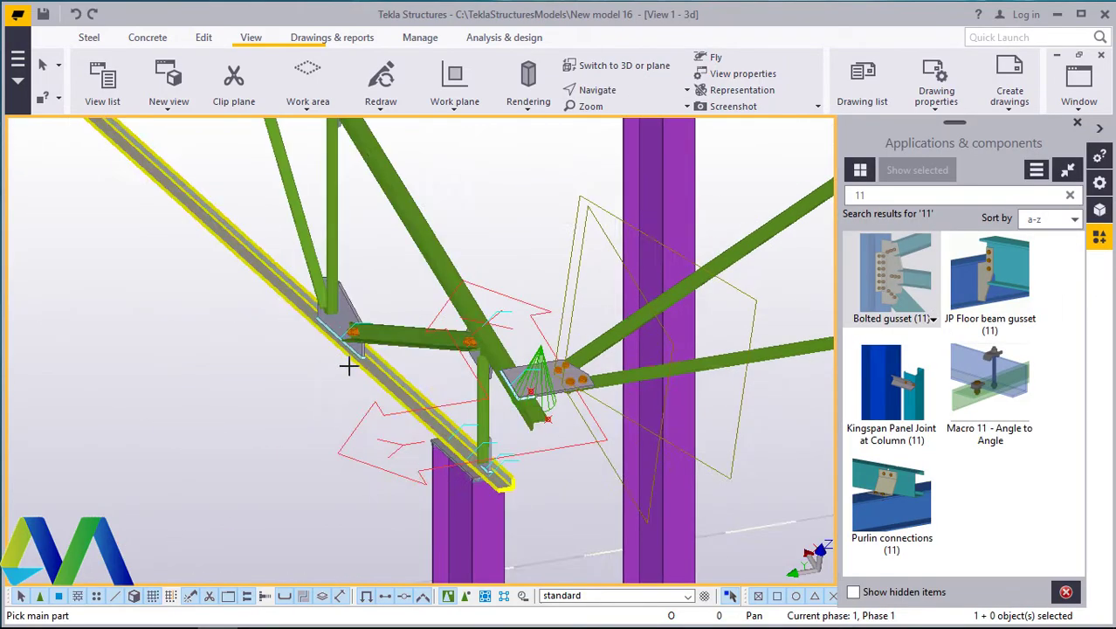
{"action": "scroll", "coordinate": [802, 328], "scroll_direction": "up", "scroll_amount": 2}
{"action": "scroll", "coordinate": [802, 328], "scroll_direction": "up", "scroll_amount": 5}
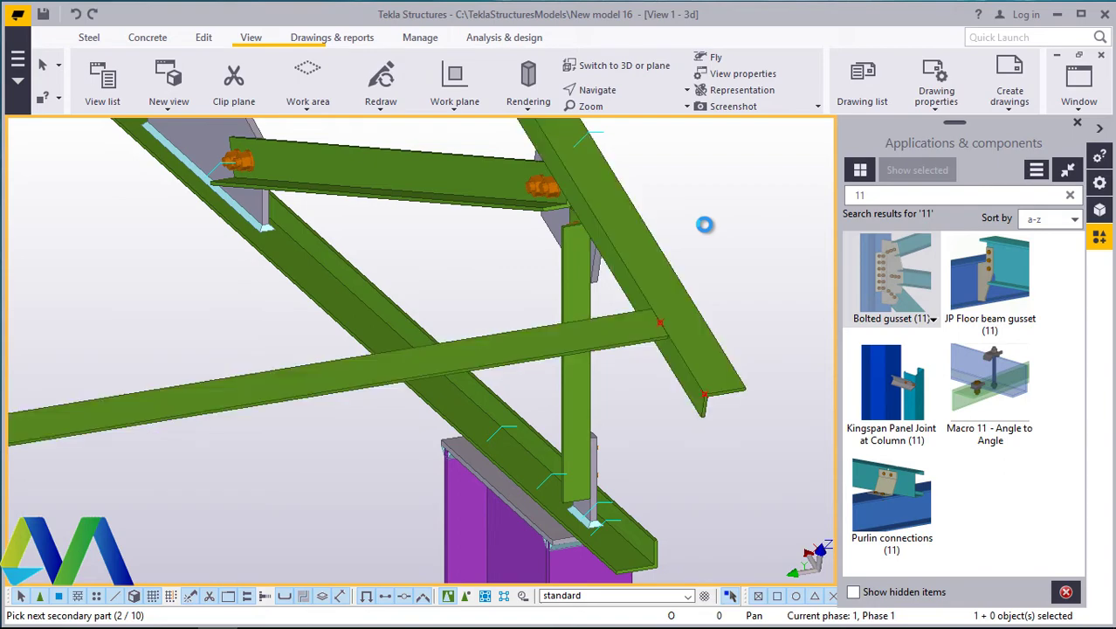
{"action": "scroll", "coordinate": [704, 258], "scroll_direction": "up", "scroll_amount": 4}
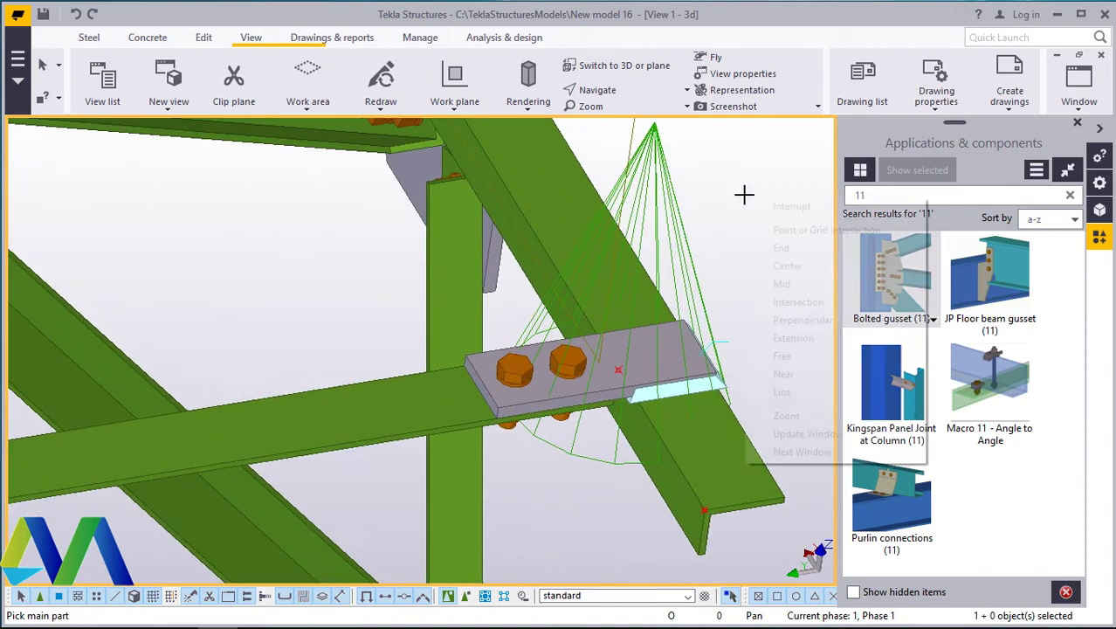
{"action": "scroll", "coordinate": [709, 306], "scroll_direction": "down", "scroll_amount": 1}
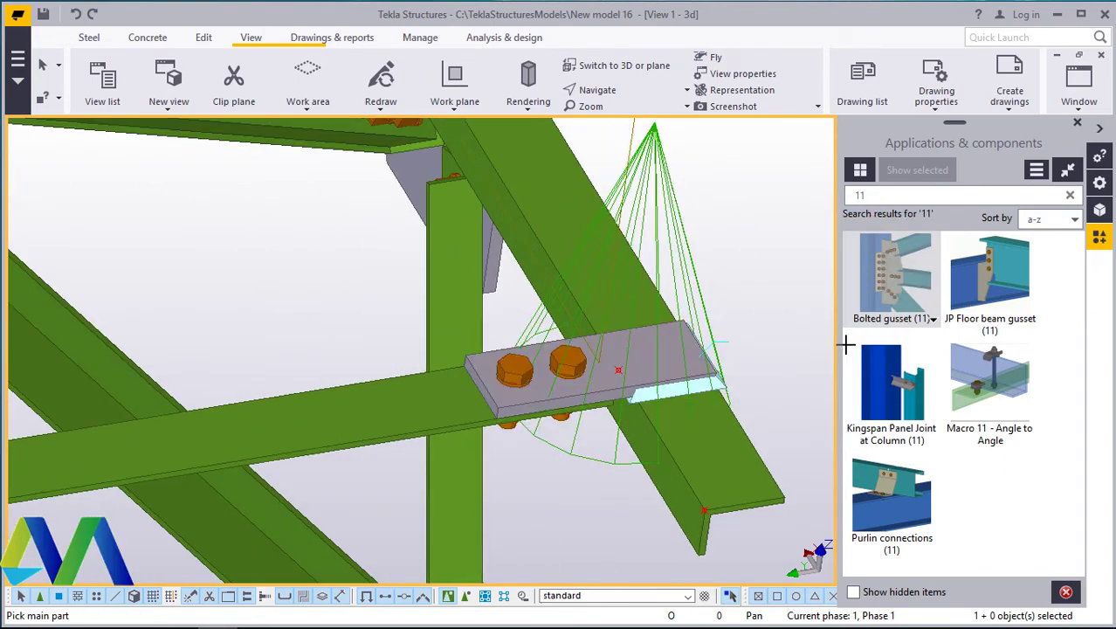
Step: Try to connect the straight and diagonal braces to the far truss's top chord at the upper joint with Bolted gusset (11)
{"action": "scroll", "coordinate": [603, 428], "scroll_direction": "down", "scroll_amount": 6}
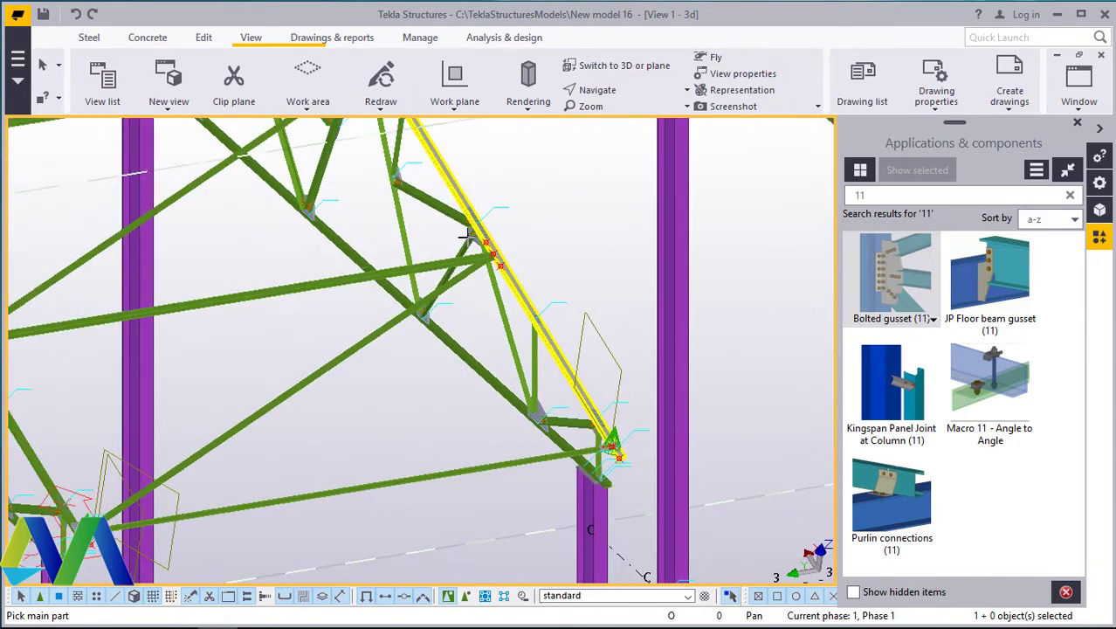
{"action": "scroll", "coordinate": [469, 236], "scroll_direction": "up", "scroll_amount": 5}
{"action": "left_click", "coordinate": [556, 295]}
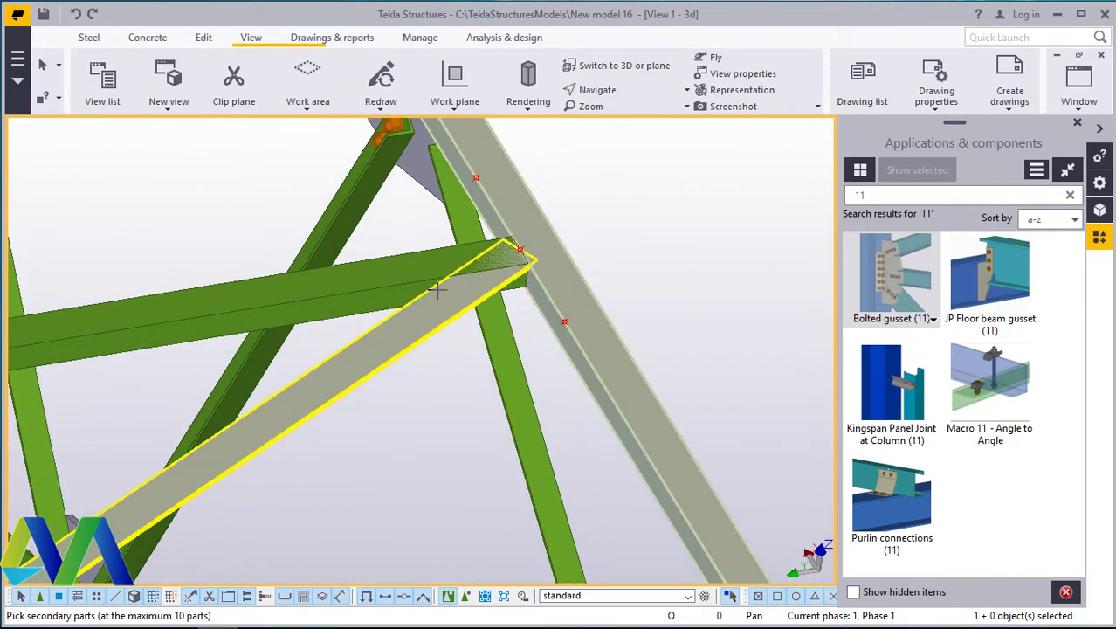
{"action": "left_click", "coordinate": [441, 306]}
{"action": "middle_click", "coordinate": [596, 227]}
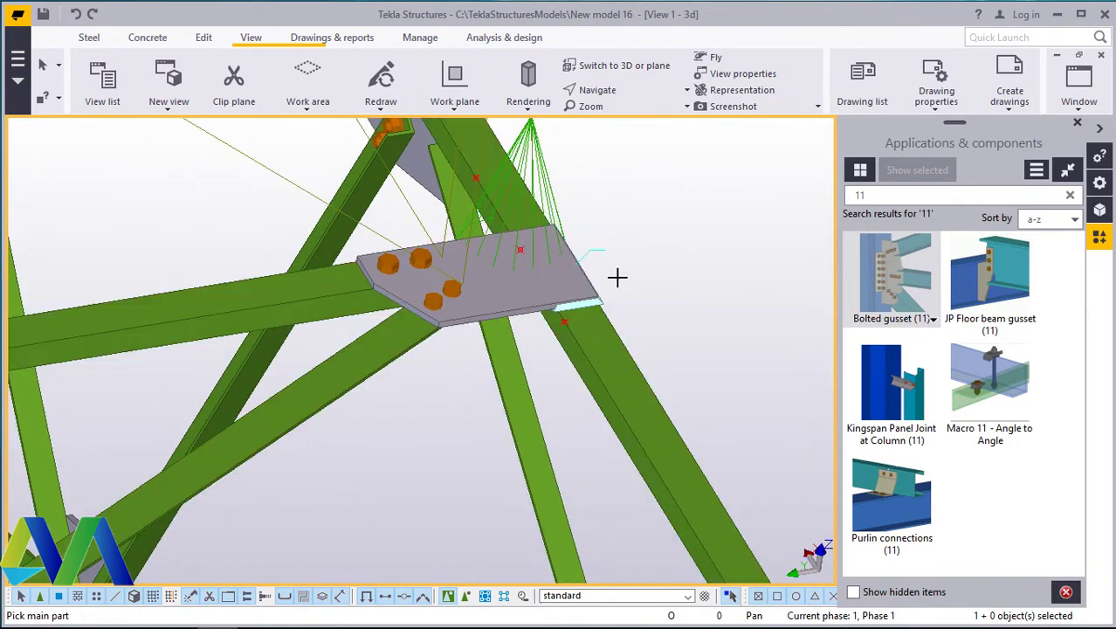
{"action": "middle_click_drag", "start_coordinate": [617, 278], "coordinate": [531, 312], "text": "ctrl"}
{"action": "scroll", "coordinate": [543, 319], "scroll_direction": "up", "scroll_amount": 5}
{"action": "scroll", "coordinate": [536, 316], "scroll_direction": "down", "scroll_amount": 5}
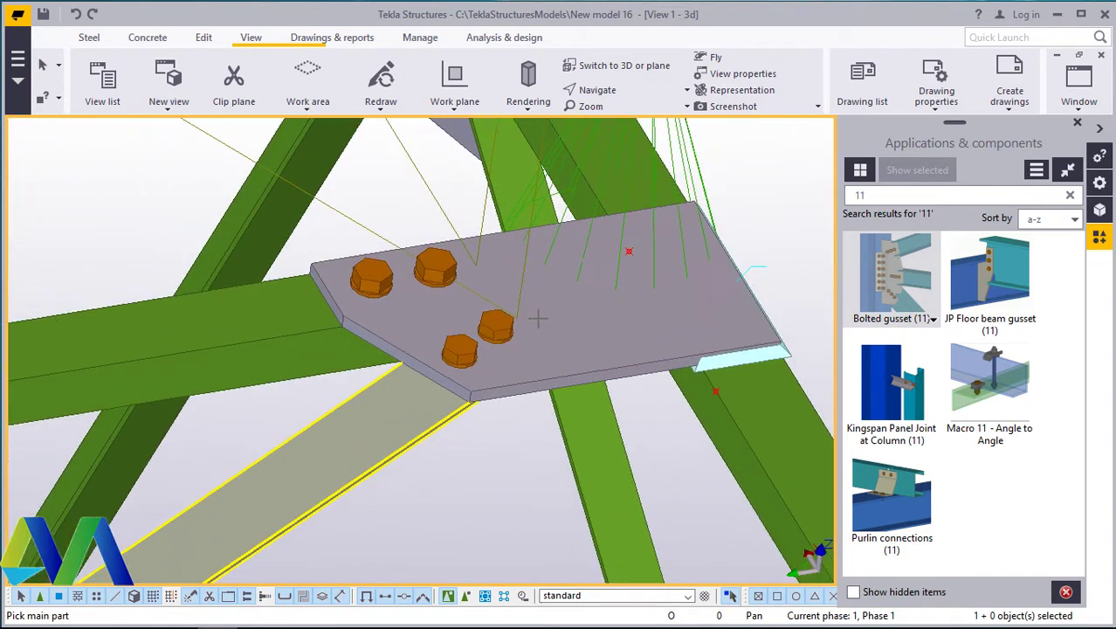
{"action": "right_click", "coordinate": [689, 212]}
{"action": "left_click", "coordinate": [722, 221]}
Step: Undo the gusset connections applied at the far truss's eave and upper joint
{"action": "scroll", "coordinate": [572, 240], "scroll_direction": "down", "scroll_amount": 8}
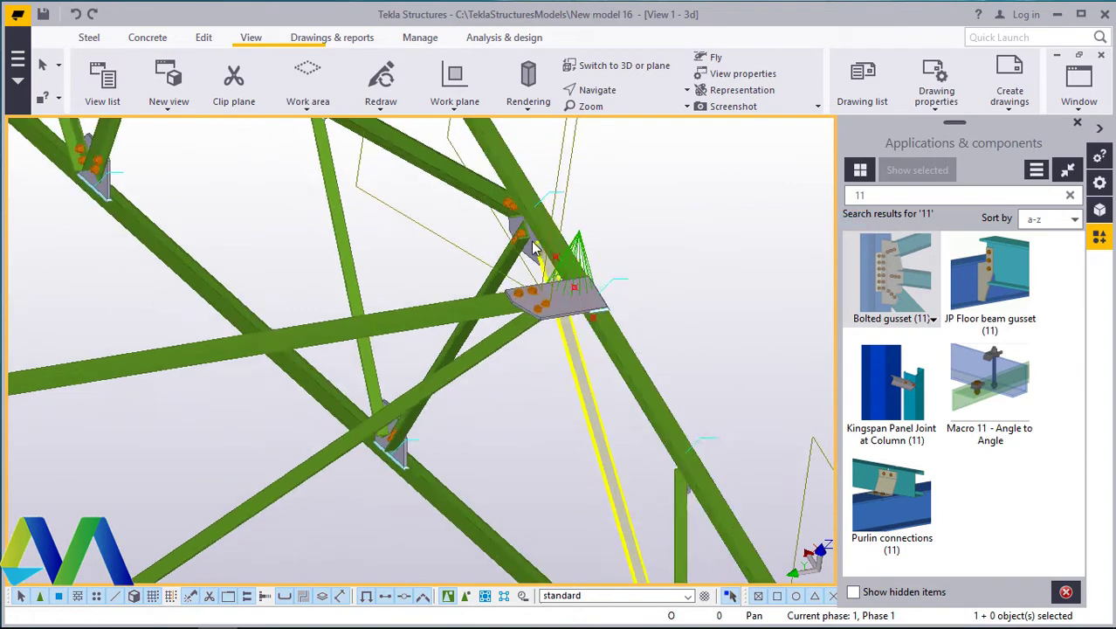
{"action": "scroll", "coordinate": [267, 415], "scroll_direction": "up", "scroll_amount": 5}
{"action": "scroll", "coordinate": [255, 416], "scroll_direction": "up", "scroll_amount": 8}
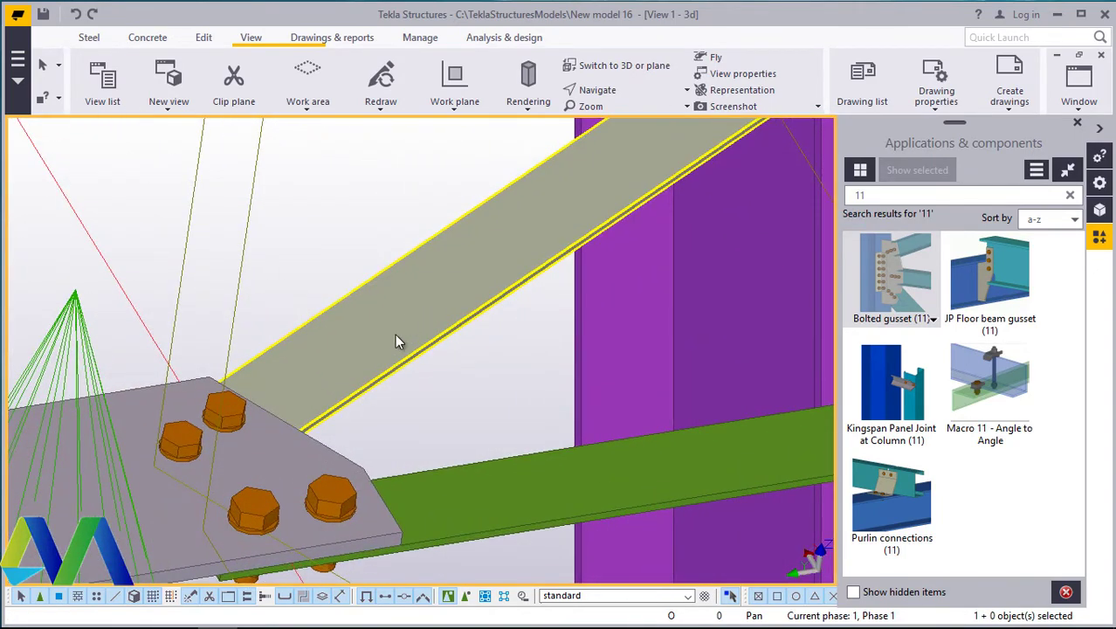
{"action": "left_click", "coordinate": [77, 16]}
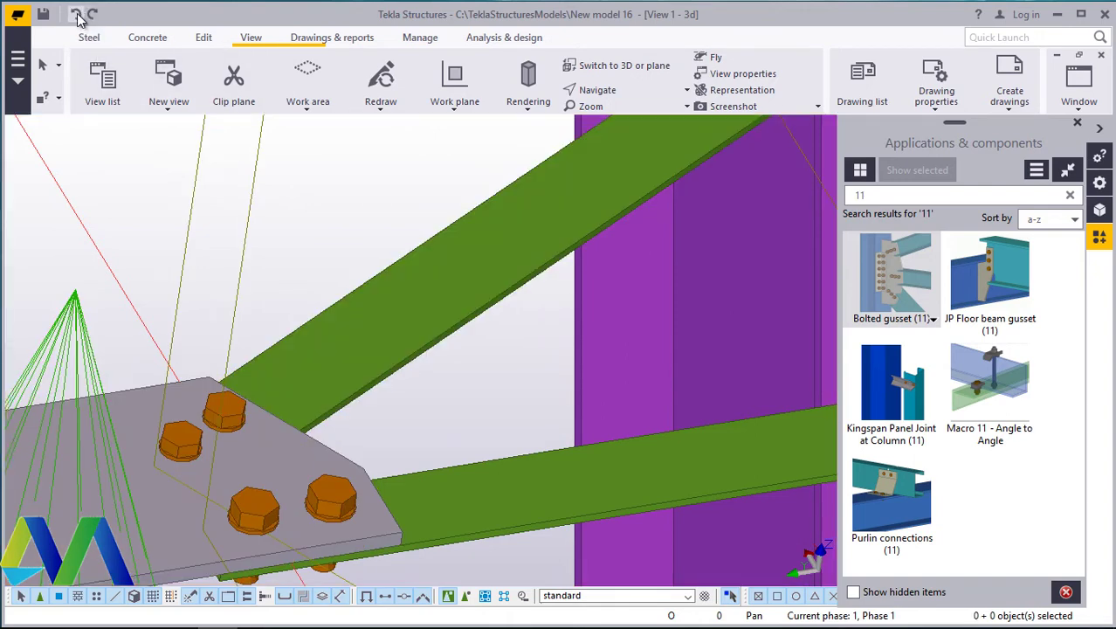
{"action": "scroll", "coordinate": [330, 318], "scroll_direction": "down", "scroll_amount": 5}
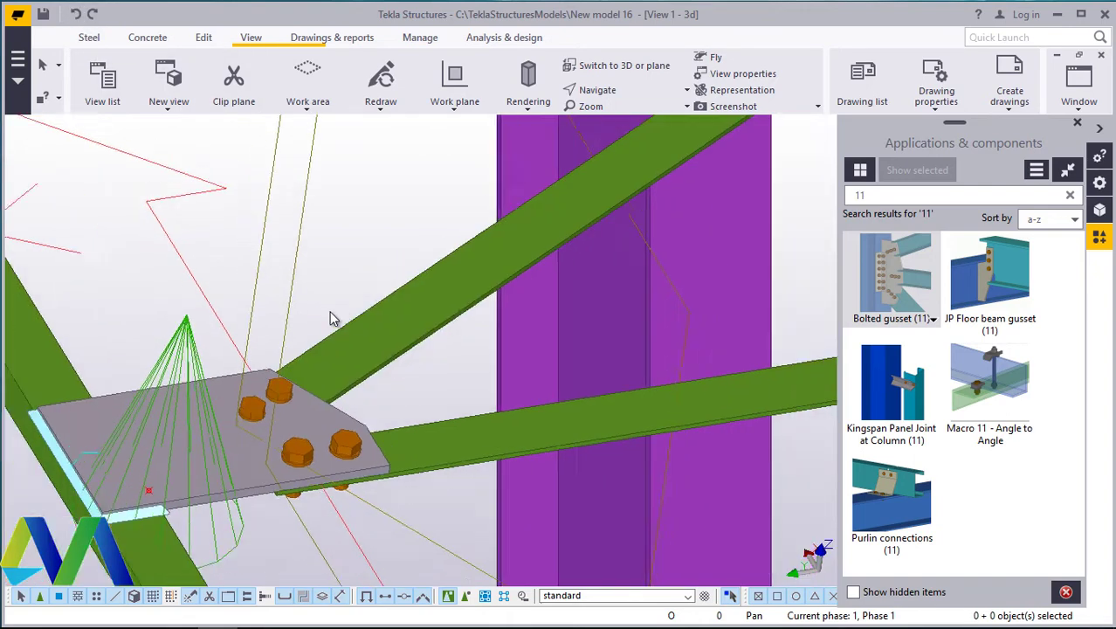
{"action": "scroll", "coordinate": [282, 426], "scroll_direction": "down", "scroll_amount": 5}
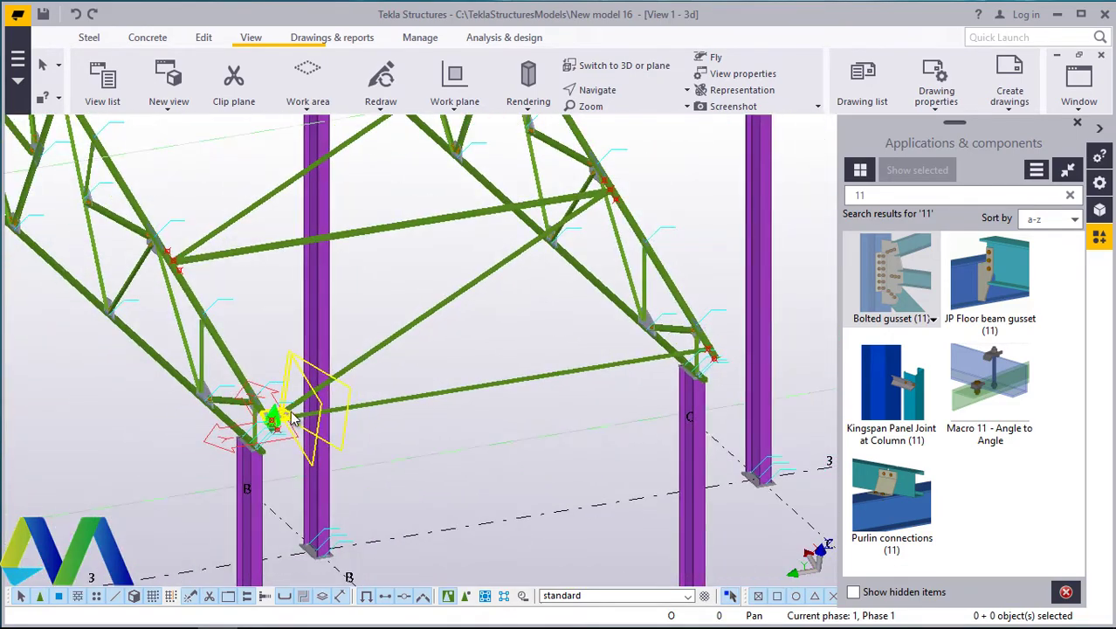
{"action": "scroll", "coordinate": [720, 349], "scroll_direction": "up", "scroll_amount": 5}
{"action": "scroll", "coordinate": [729, 347], "scroll_direction": "up", "scroll_amount": 2}
{"action": "scroll", "coordinate": [518, 346], "scroll_direction": "down", "scroll_amount": 5}
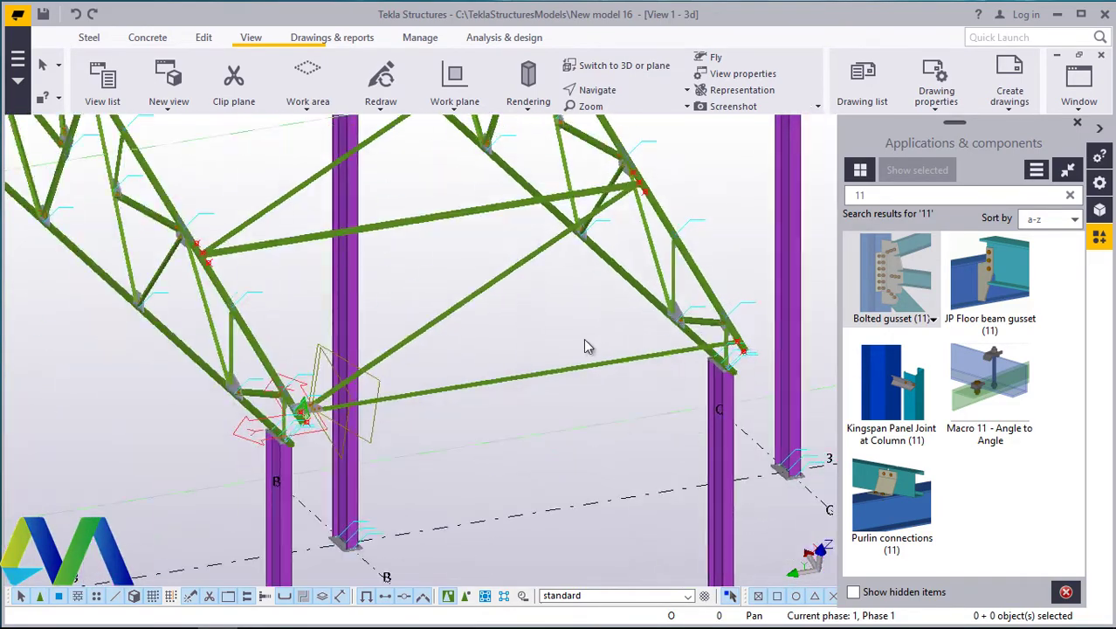
{"action": "scroll", "coordinate": [302, 402], "scroll_direction": "up", "scroll_amount": 8}
{"action": "scroll", "coordinate": [316, 437], "scroll_direction": "up", "scroll_amount": 4}
{"action": "left_click", "coordinate": [282, 428]}
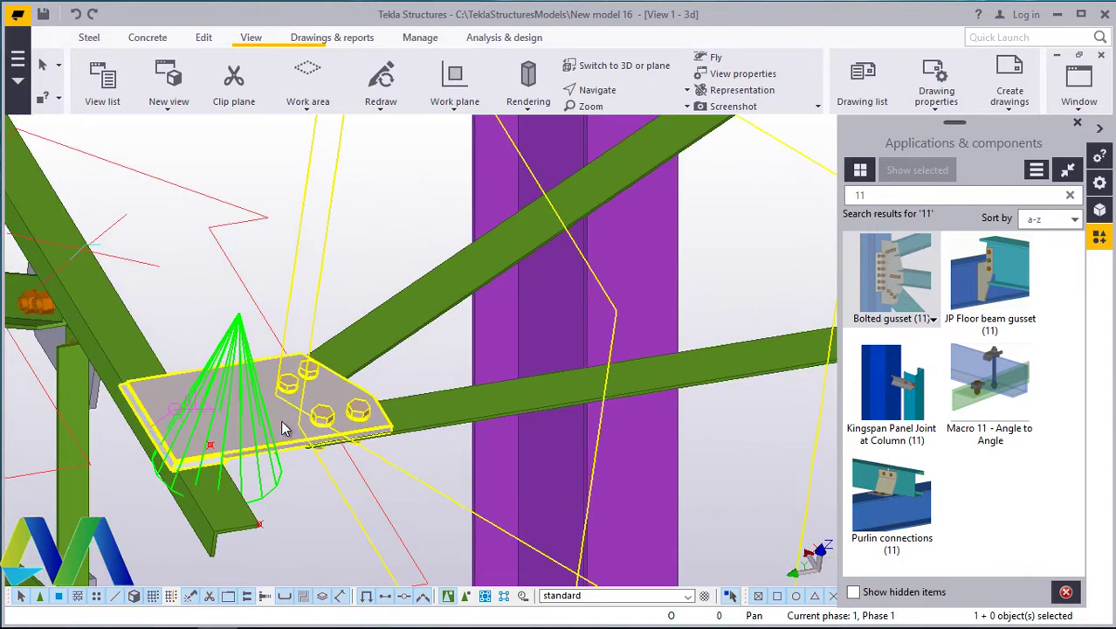
{"action": "double_click", "coordinate": [320, 412]}
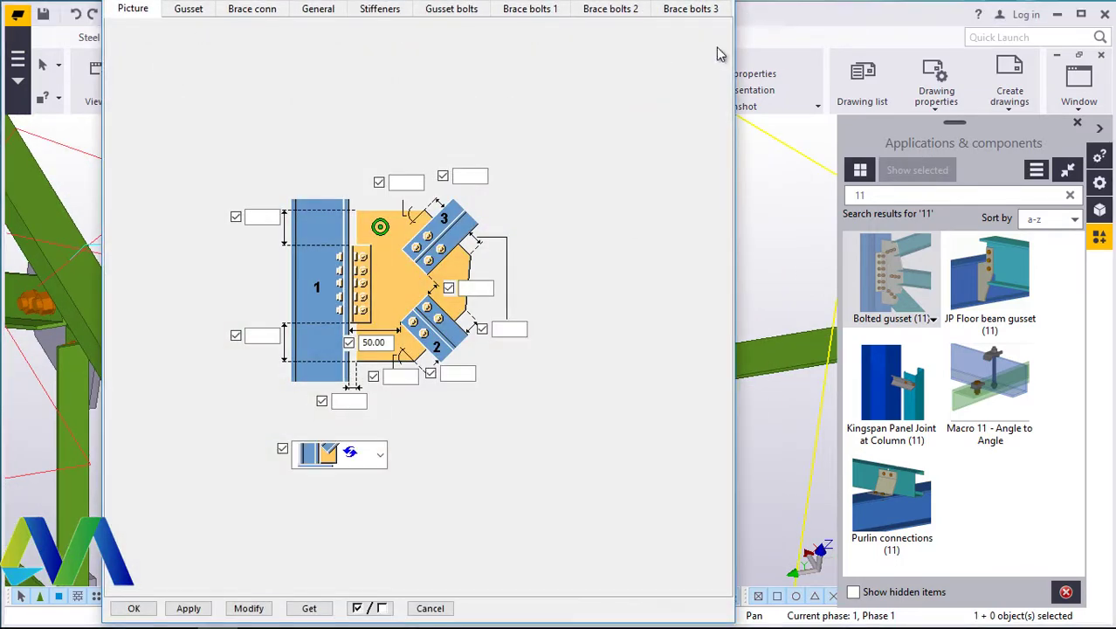
{"action": "left_click", "coordinate": [430, 608]}
Step: In the near eave gusset connection, set the second brace bolts to size 16 and bolt standard HSFG-XOX, and modify the connection
{"action": "scroll", "coordinate": [253, 409], "scroll_direction": "up", "scroll_amount": 3}
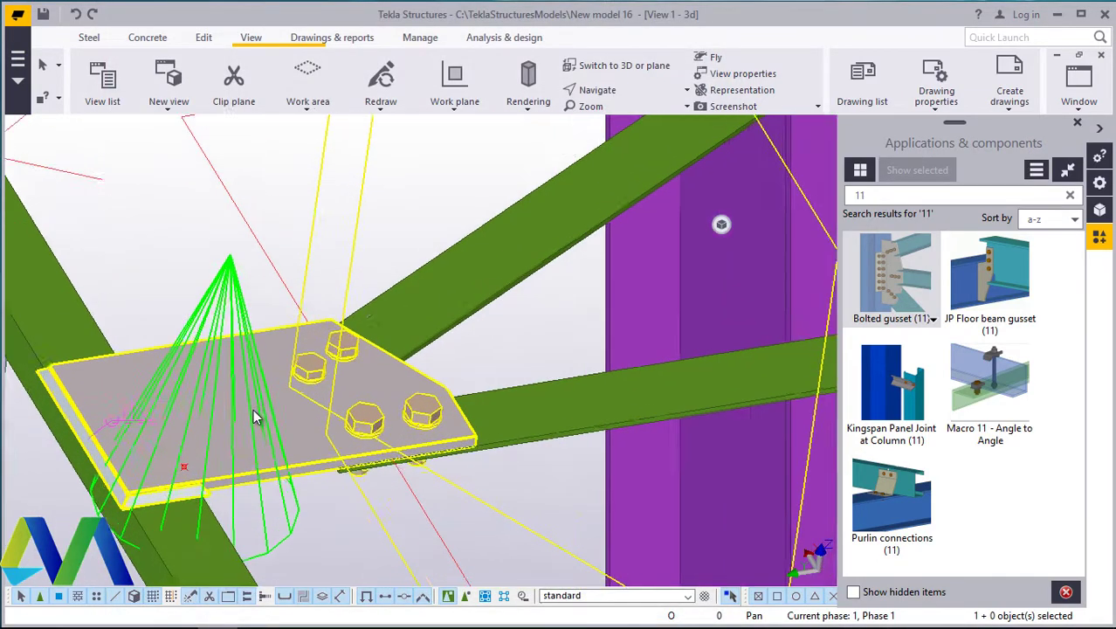
{"action": "scroll", "coordinate": [406, 340], "scroll_direction": "up", "scroll_amount": 3}
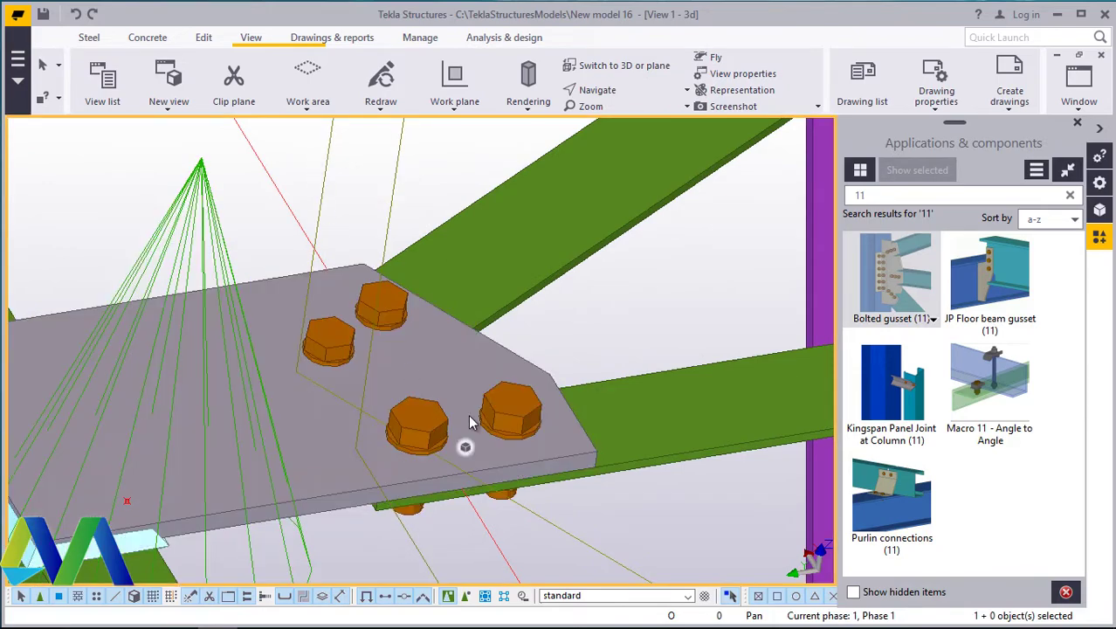
{"action": "scroll", "coordinate": [468, 414], "scroll_direction": "up", "scroll_amount": 2}
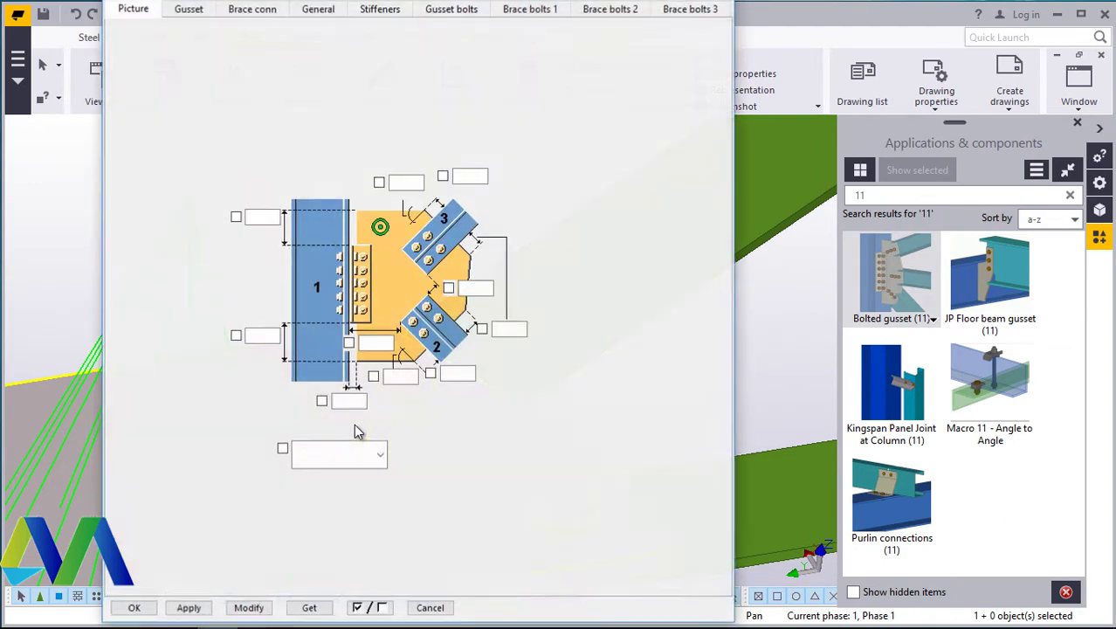
{"action": "left_click", "coordinate": [531, 10]}
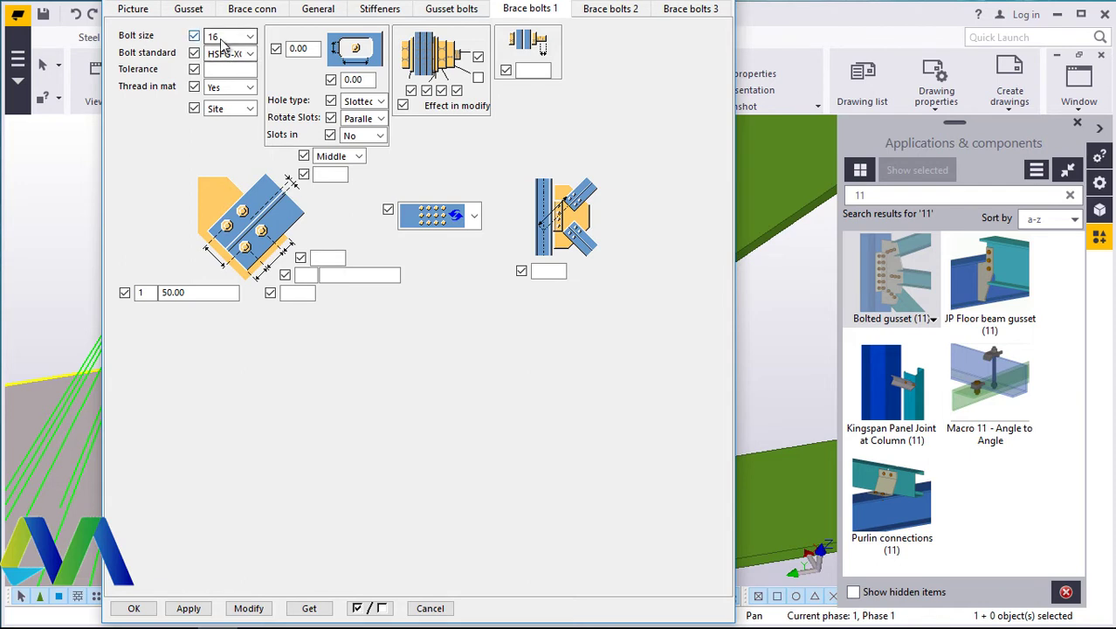
{"action": "left_click", "coordinate": [586, 11]}
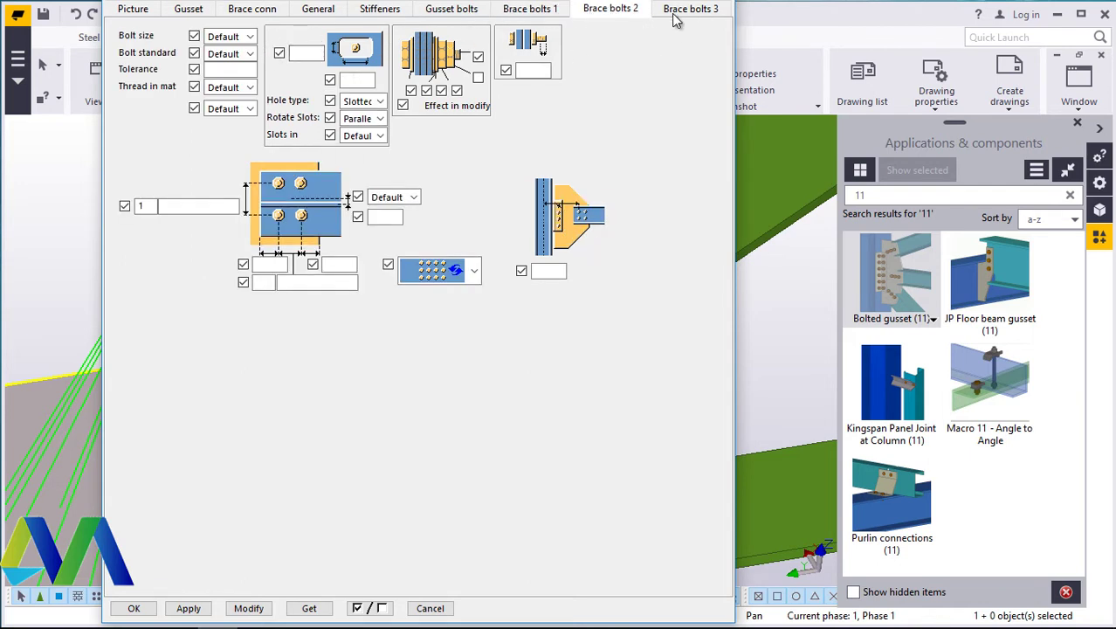
{"action": "left_click", "coordinate": [704, 12]}
{"action": "left_click", "coordinate": [616, 11]}
{"action": "left_click", "coordinate": [250, 37]}
{"action": "left_click", "coordinate": [245, 63]}
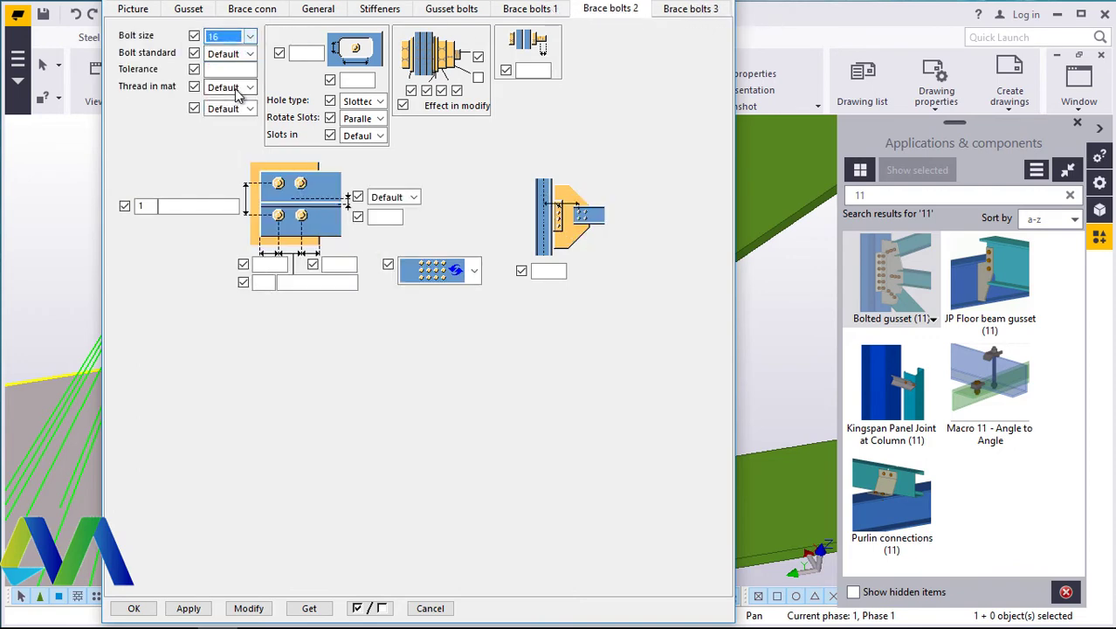
{"action": "left_click", "coordinate": [250, 54]}
{"action": "scroll", "coordinate": [253, 463], "scroll_direction": "down", "scroll_amount": 2}
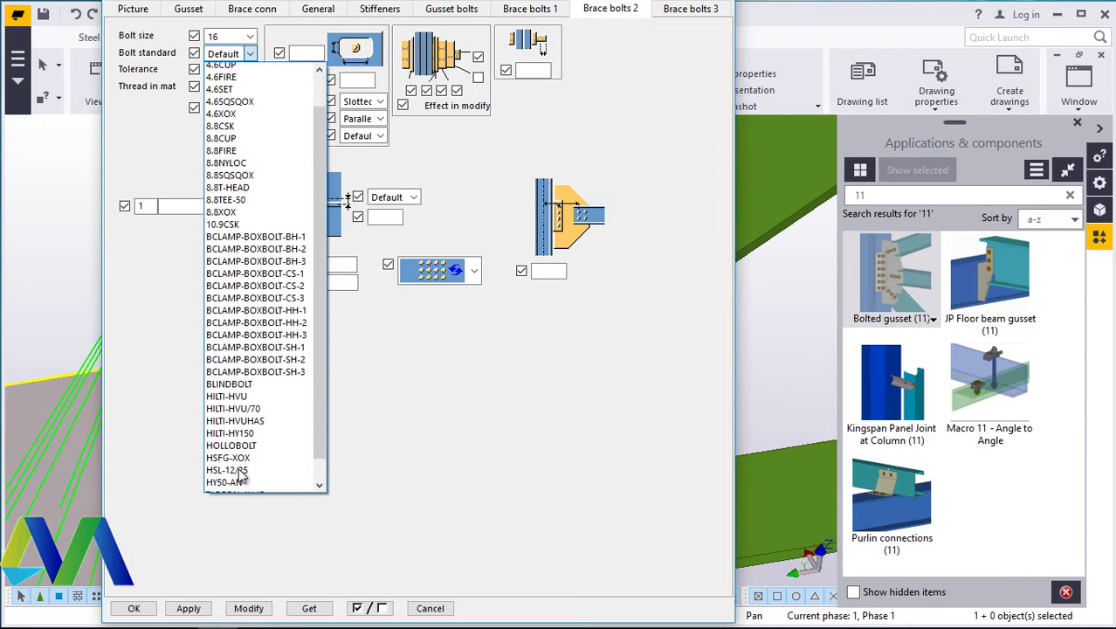
{"action": "left_click", "coordinate": [229, 425]}
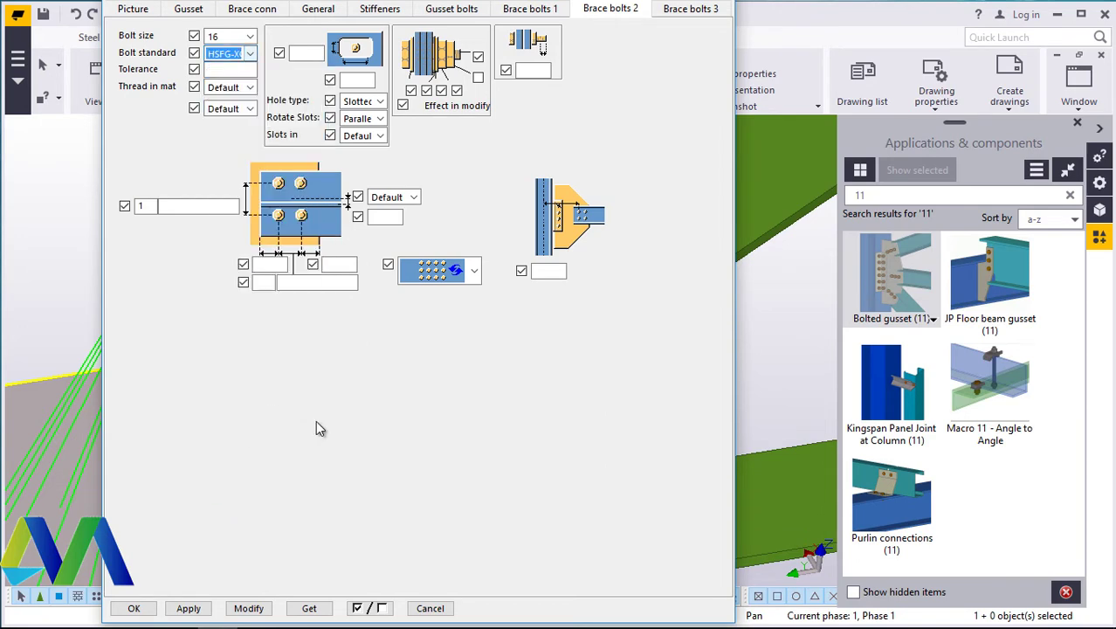
{"action": "left_click", "coordinate": [249, 608]}
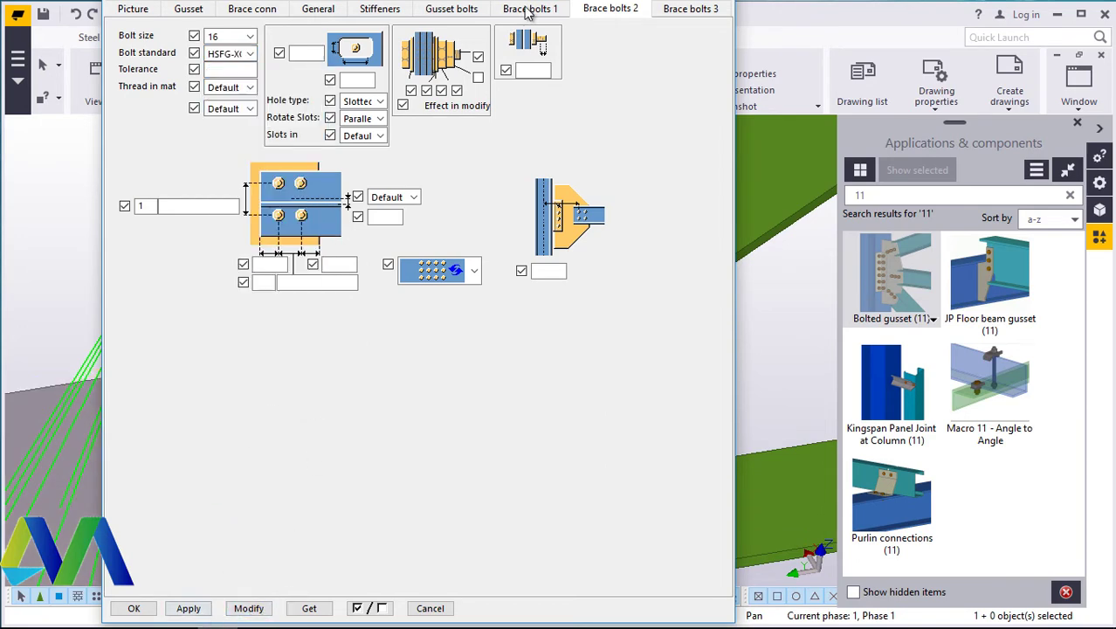
Step: Set the gusset bolts to size 16, bolt standard HSFG-XOX and thread in material Yes, and modify the near eave gusset connection
{"action": "left_click", "coordinate": [528, 11]}
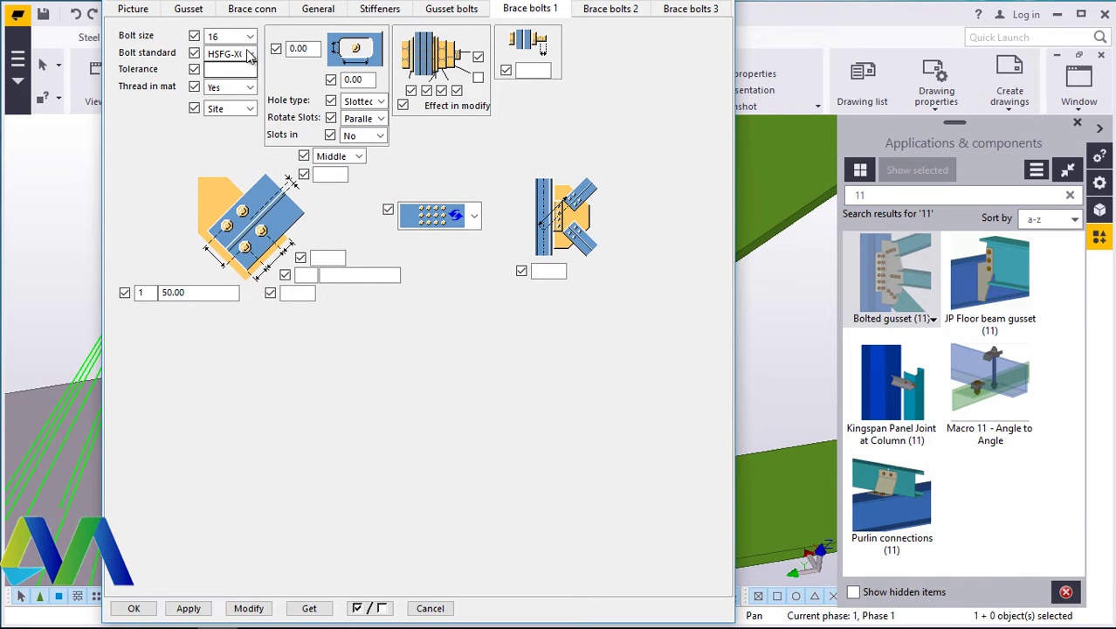
{"action": "left_click", "coordinate": [445, 11]}
{"action": "left_click", "coordinate": [250, 36]}
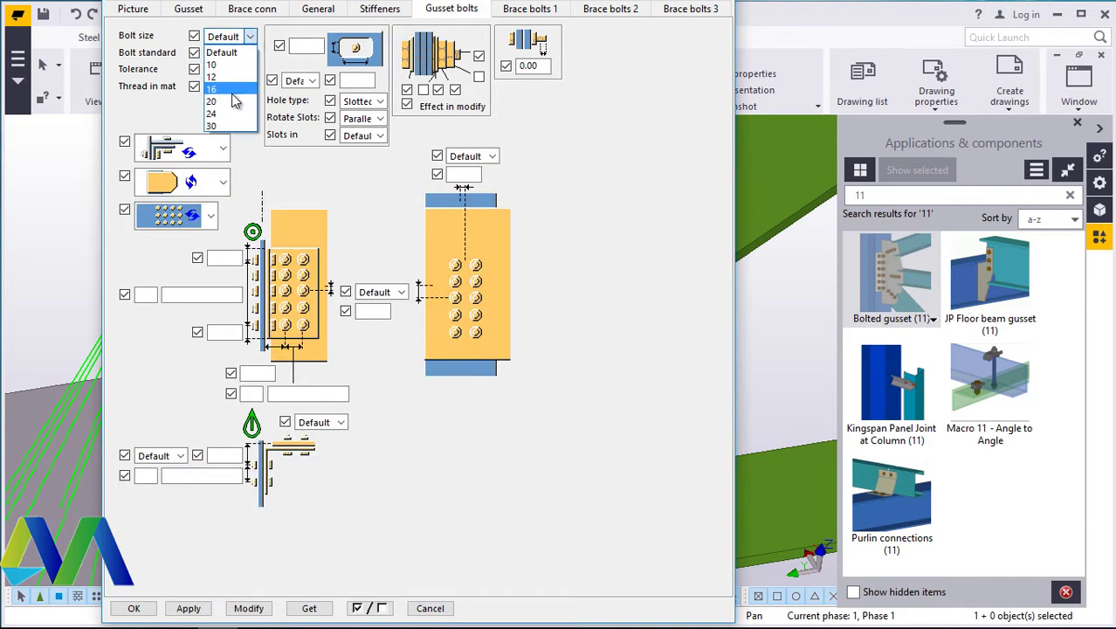
{"action": "left_click", "coordinate": [245, 67]}
{"action": "left_click", "coordinate": [249, 54]}
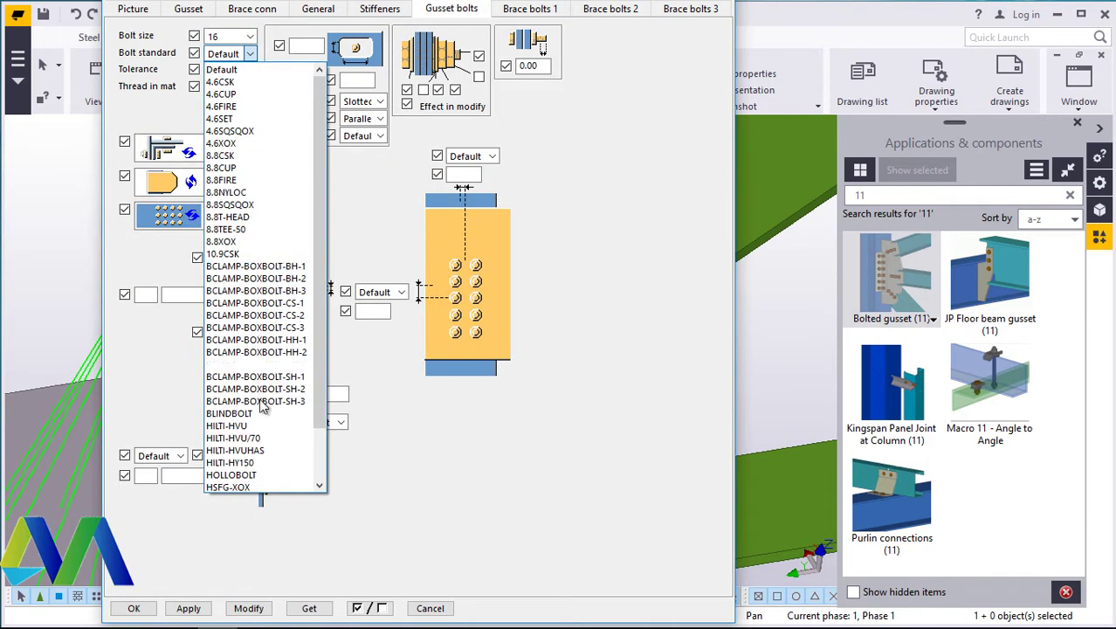
{"action": "left_click", "coordinate": [236, 487]}
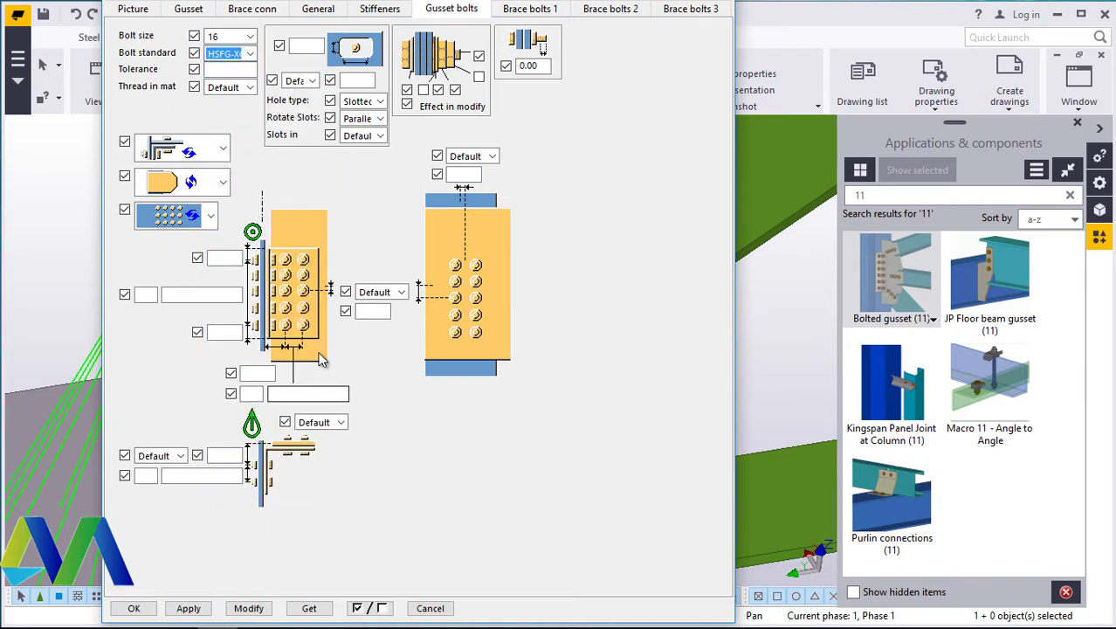
{"action": "left_click", "coordinate": [241, 88]}
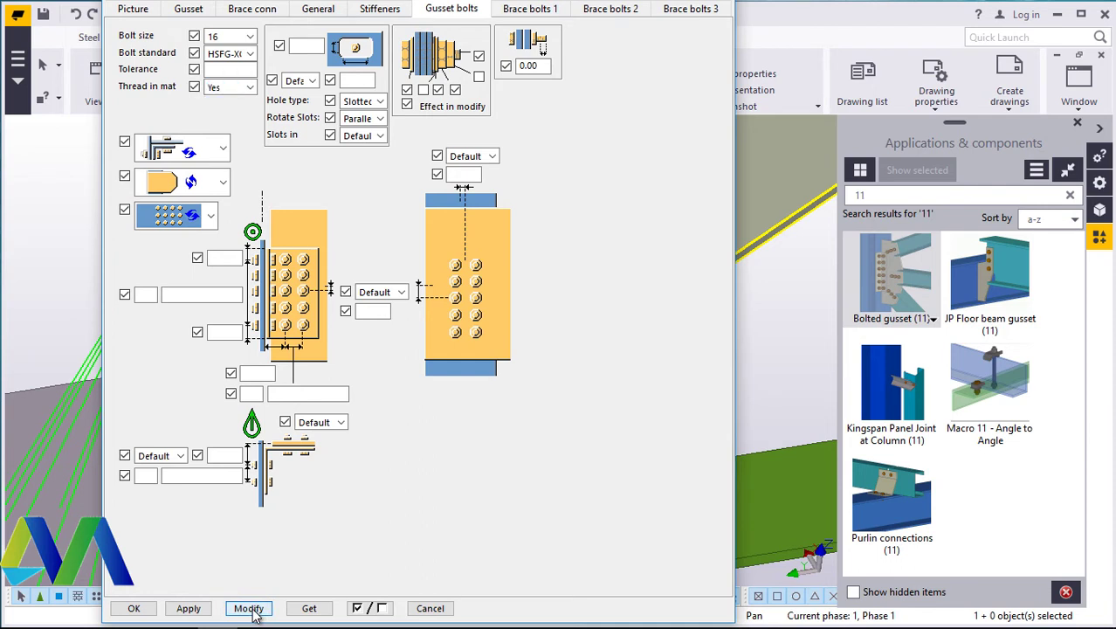
Step: Set the third brace bolts to size 16, bolt standard HSFG-XOX and thread in material Yes, and modify the near eave gusset connection
{"action": "left_click", "coordinate": [529, 10]}
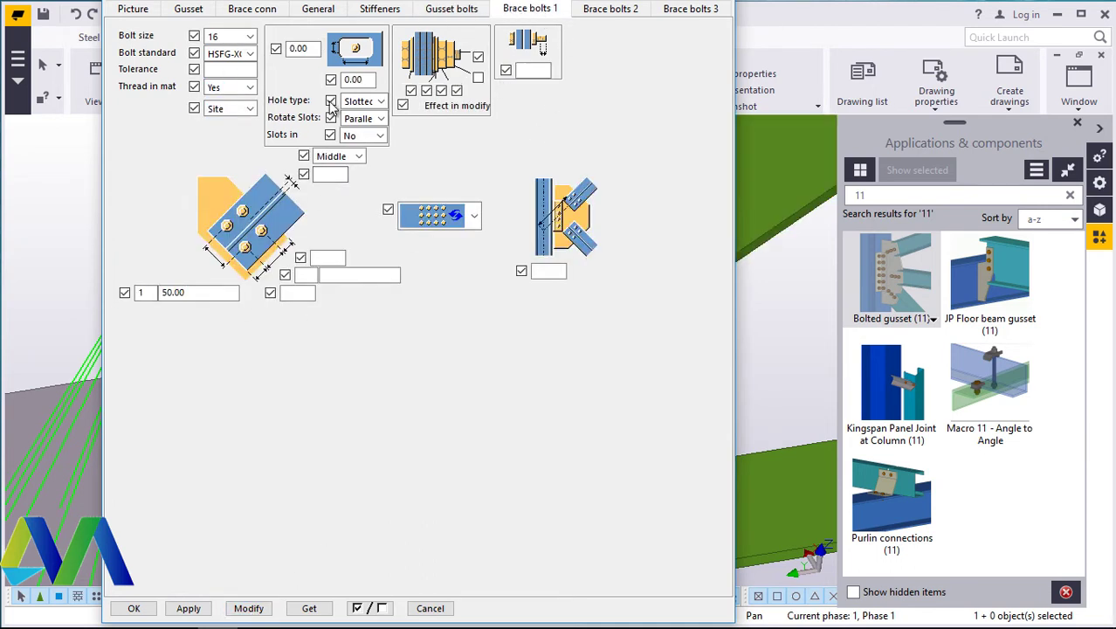
{"action": "left_click", "coordinate": [607, 9]}
{"action": "left_click", "coordinate": [699, 11]}
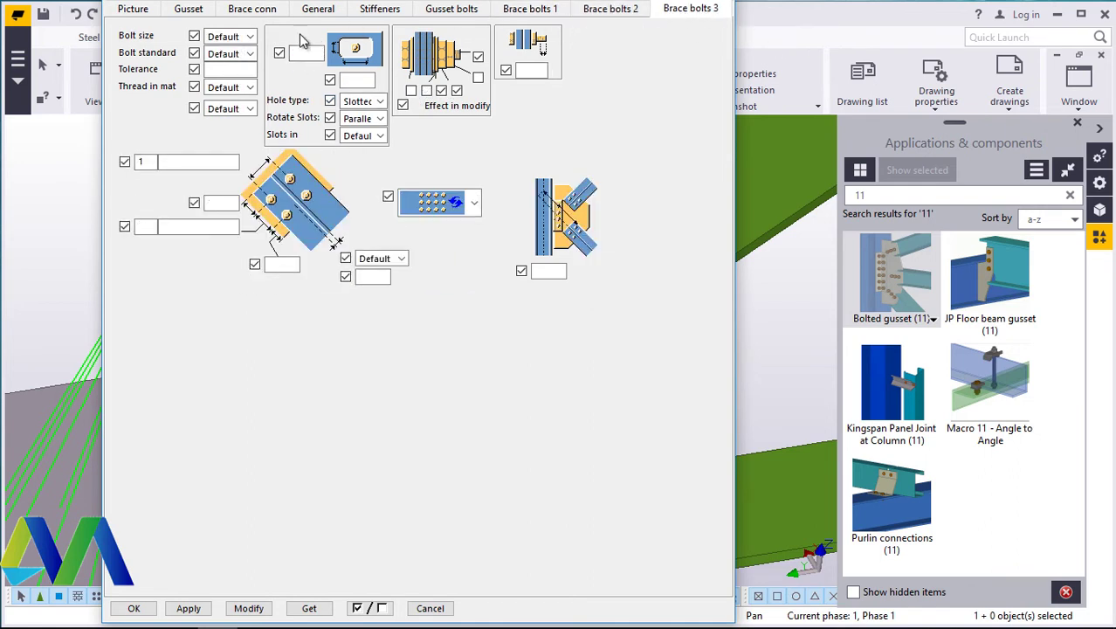
{"action": "left_click", "coordinate": [250, 36]}
{"action": "left_click", "coordinate": [216, 89]}
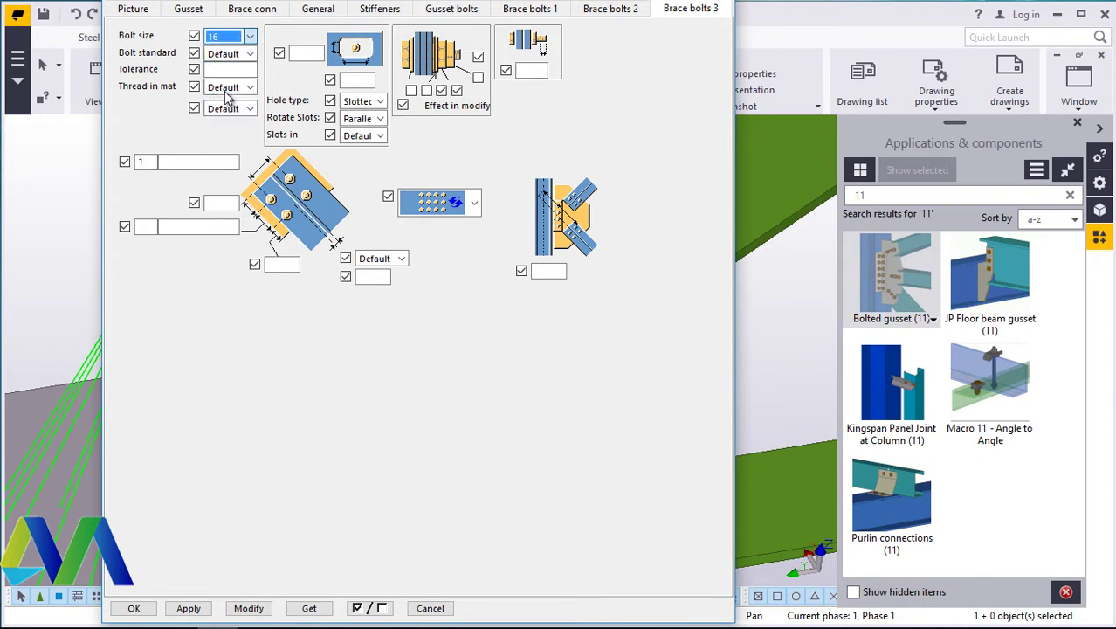
{"action": "left_click", "coordinate": [250, 53]}
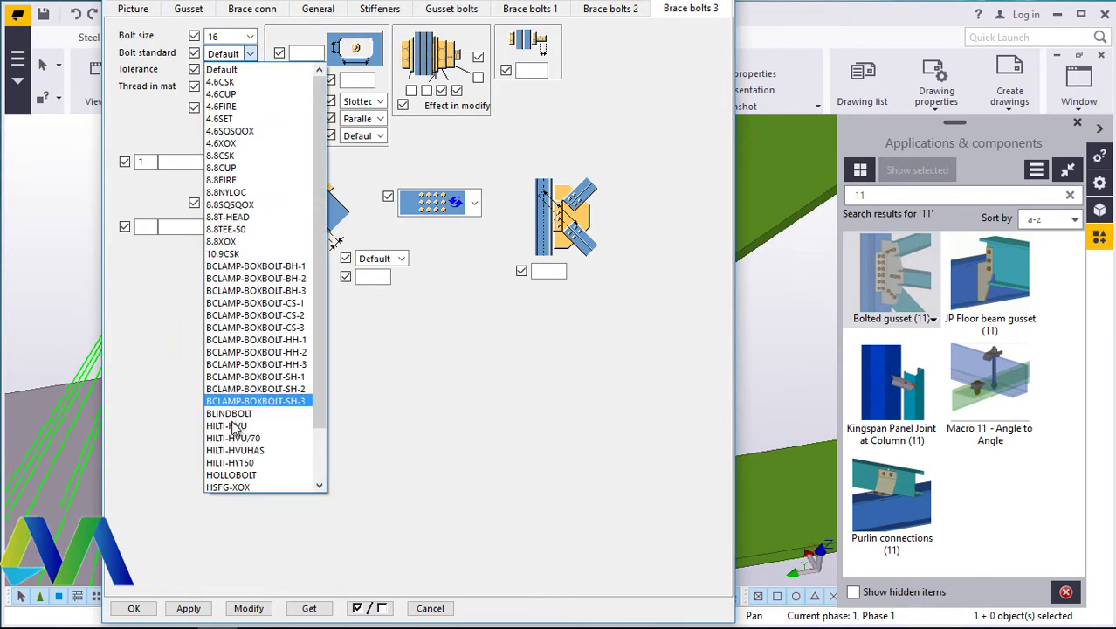
{"action": "left_click", "coordinate": [235, 488]}
{"action": "left_click", "coordinate": [250, 86]}
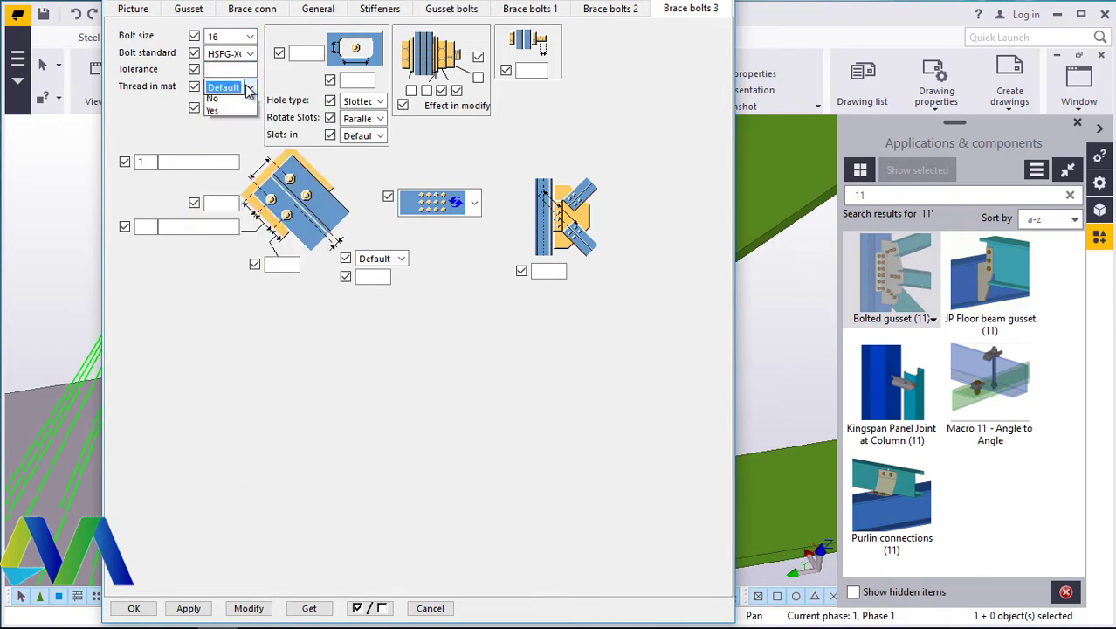
{"action": "left_click", "coordinate": [222, 107]}
{"action": "left_click", "coordinate": [246, 611]}
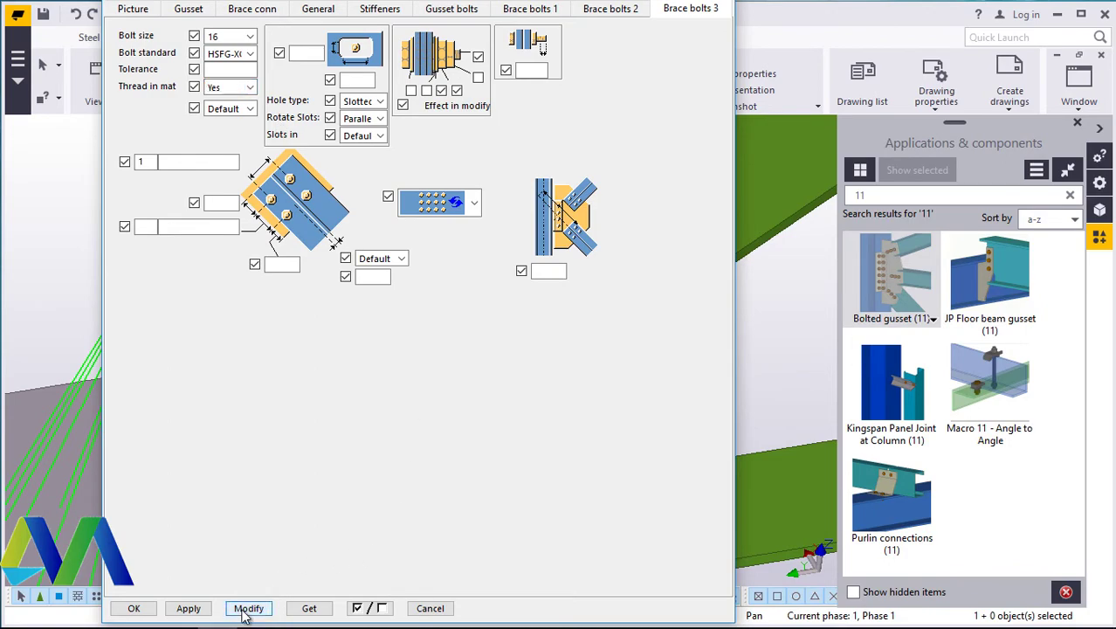
{"action": "key", "text": "Escape"}
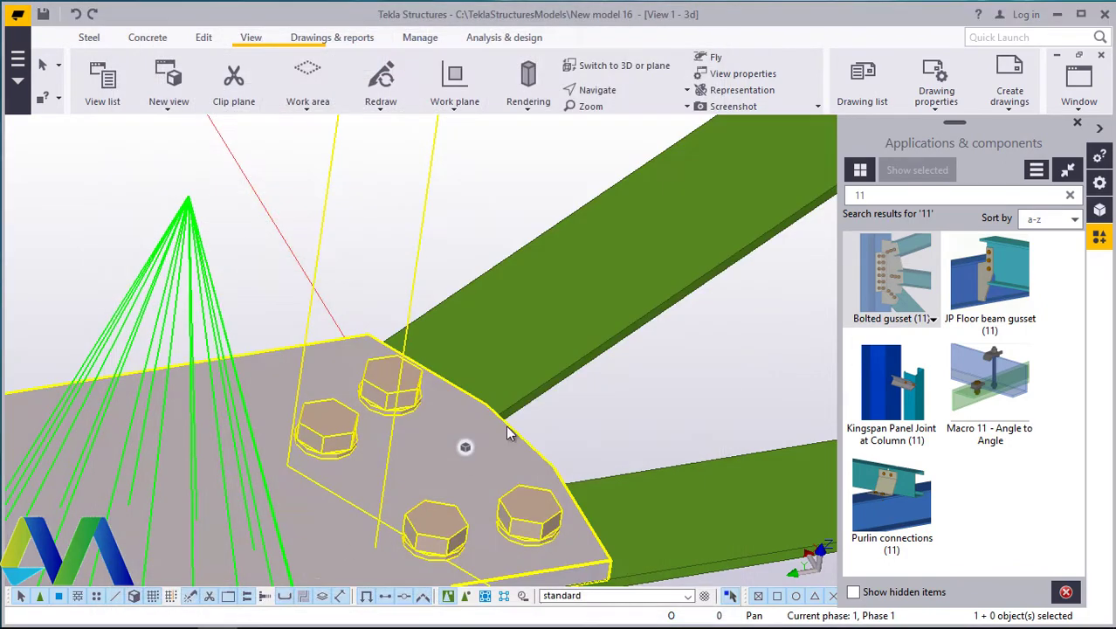
Step: Connect the straight eave brace to the far truss's top chord with Bolted gusset (11)
{"action": "scroll", "coordinate": [448, 516], "scroll_direction": "down", "scroll_amount": 5}
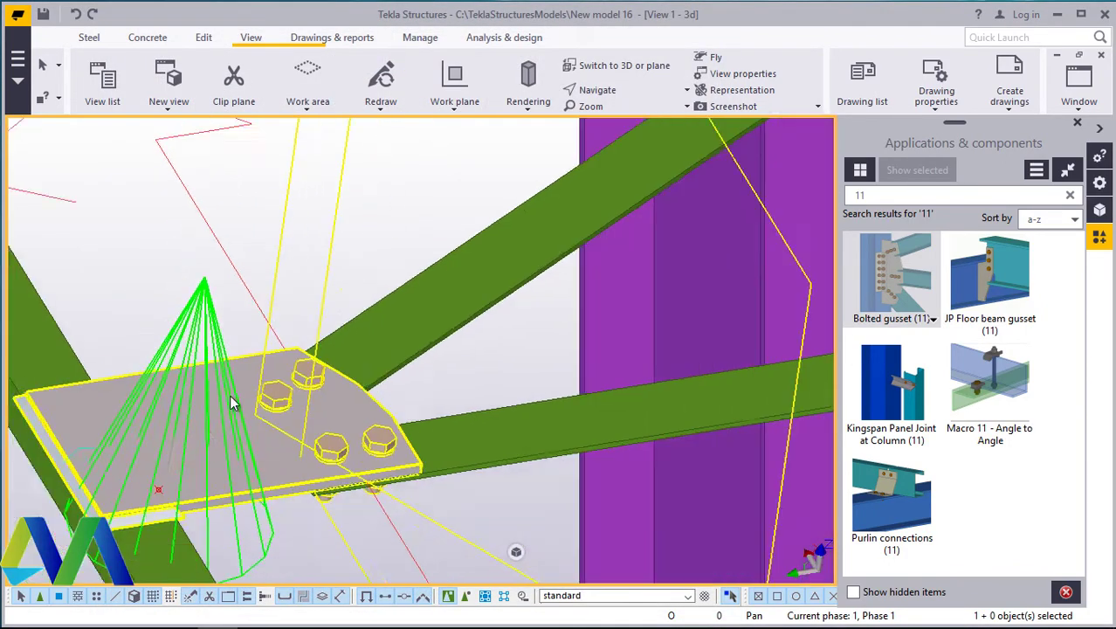
{"action": "scroll", "coordinate": [229, 395], "scroll_direction": "up", "scroll_amount": 3}
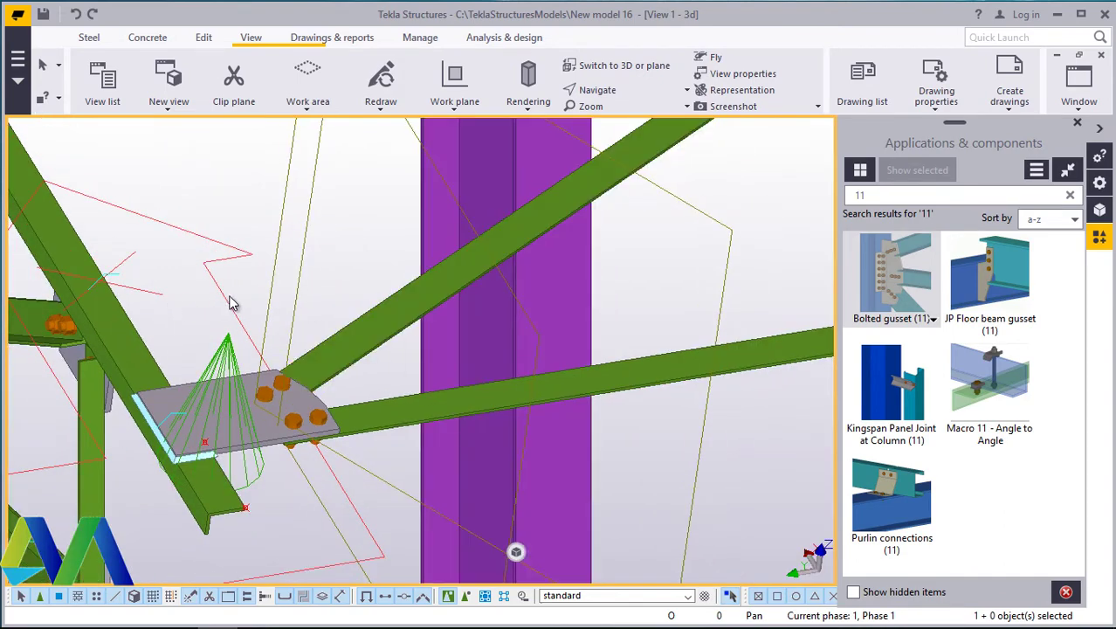
{"action": "left_click", "coordinate": [437, 283]}
{"action": "left_click", "coordinate": [887, 274]}
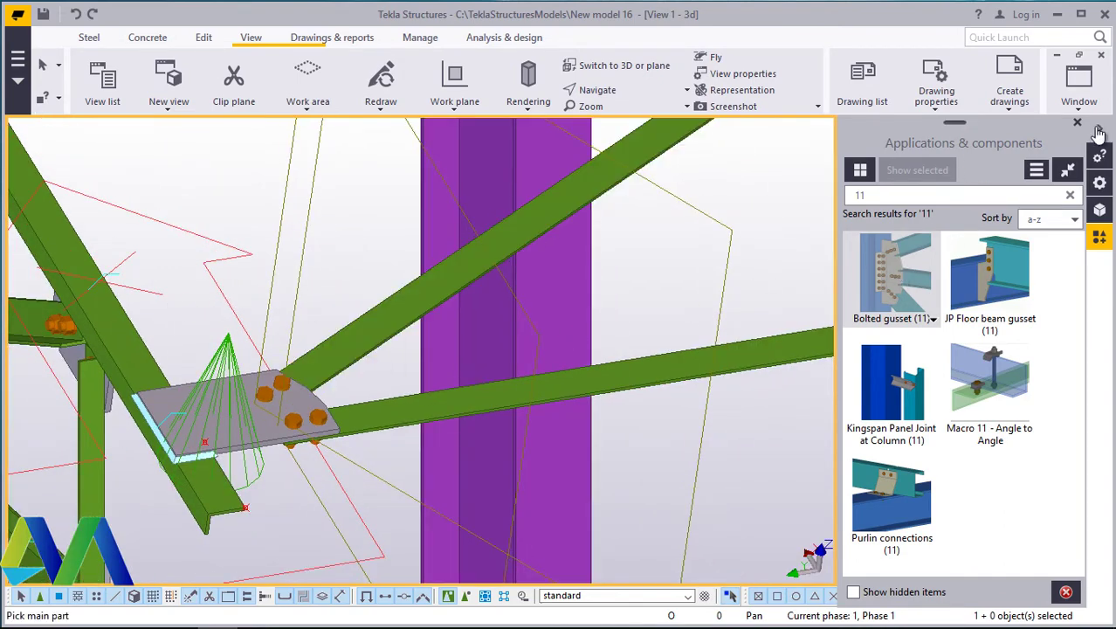
{"action": "left_click", "coordinate": [1078, 127]}
{"action": "scroll", "coordinate": [436, 367], "scroll_direction": "down", "scroll_amount": 10}
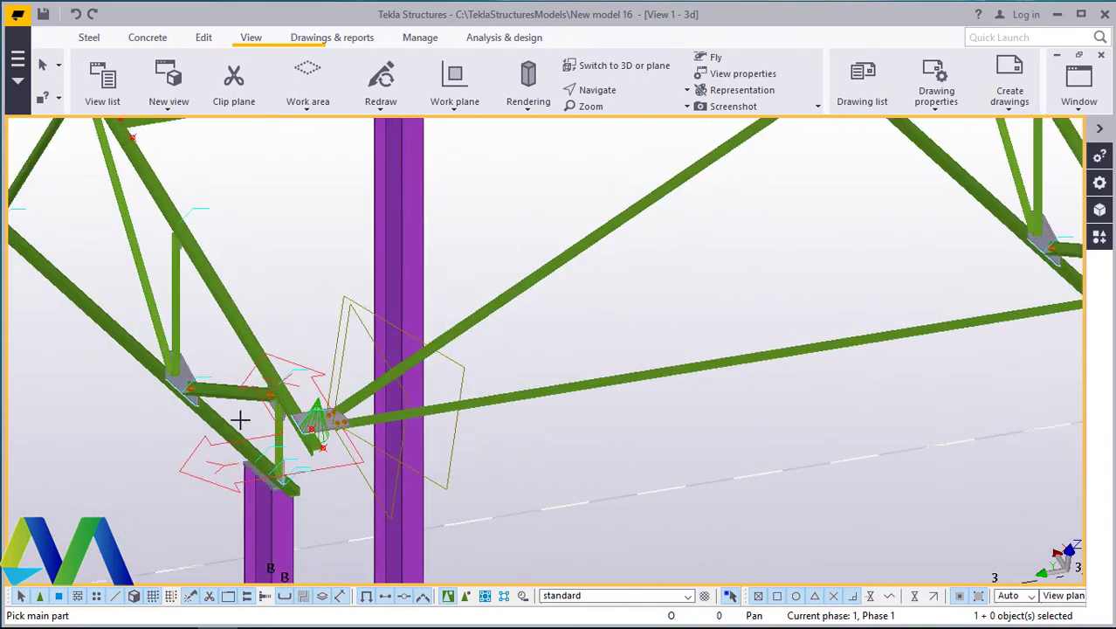
{"action": "scroll", "coordinate": [733, 354], "scroll_direction": "up", "scroll_amount": 10}
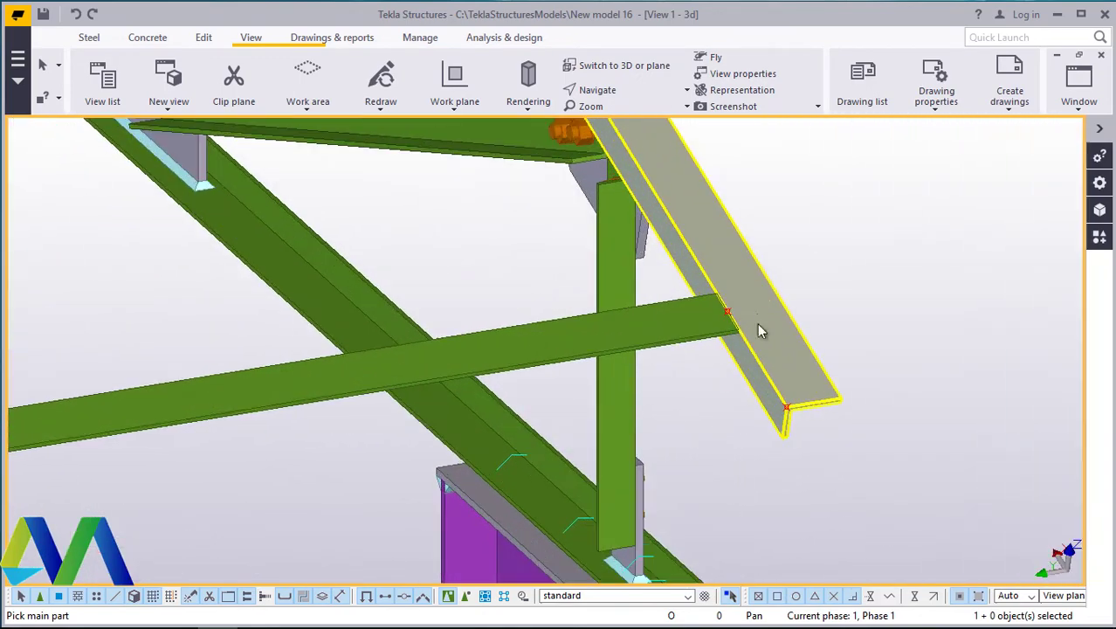
{"action": "left_click", "coordinate": [730, 331]}
{"action": "left_click", "coordinate": [760, 302]}
{"action": "middle_click", "coordinate": [803, 265]}
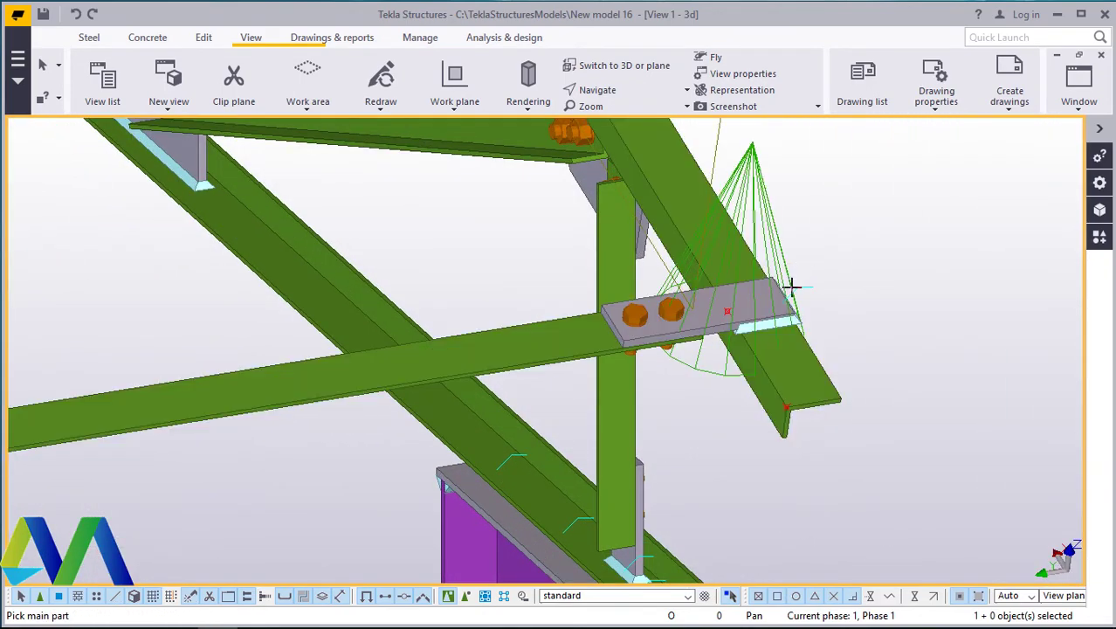
Step: Connect the straight and diagonal braces to the far truss's top chord at its middle joint with Bolted gusset (11)
{"action": "scroll", "coordinate": [657, 433], "scroll_direction": "down", "scroll_amount": 8}
{"action": "scroll", "coordinate": [563, 210], "scroll_direction": "up", "scroll_amount": 6}
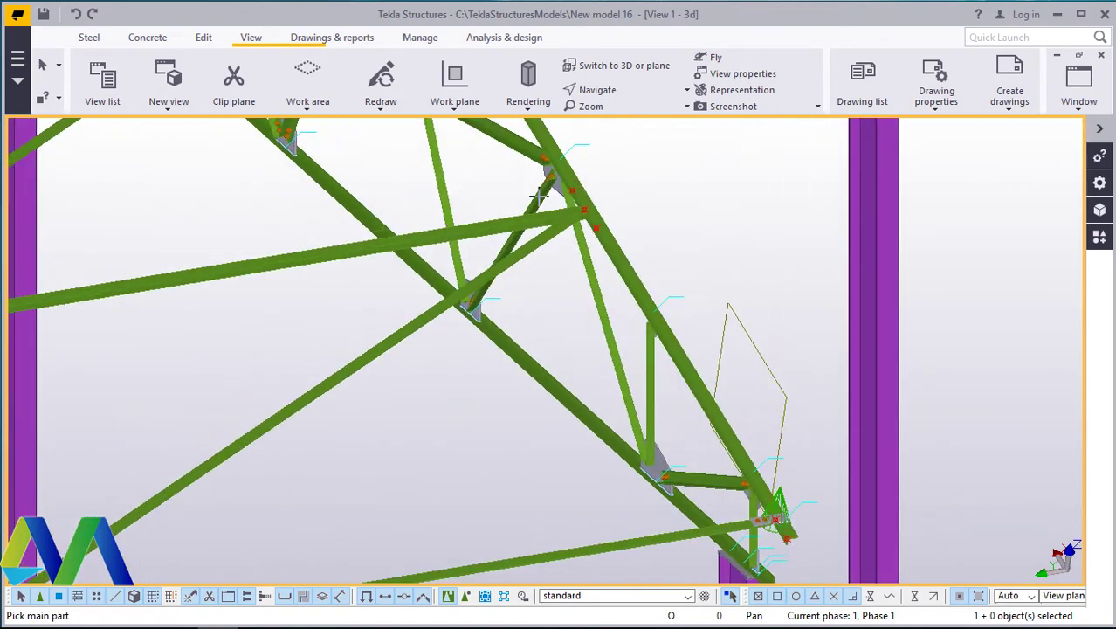
{"action": "scroll", "coordinate": [599, 204], "scroll_direction": "up", "scroll_amount": 5}
{"action": "left_click", "coordinate": [601, 274]}
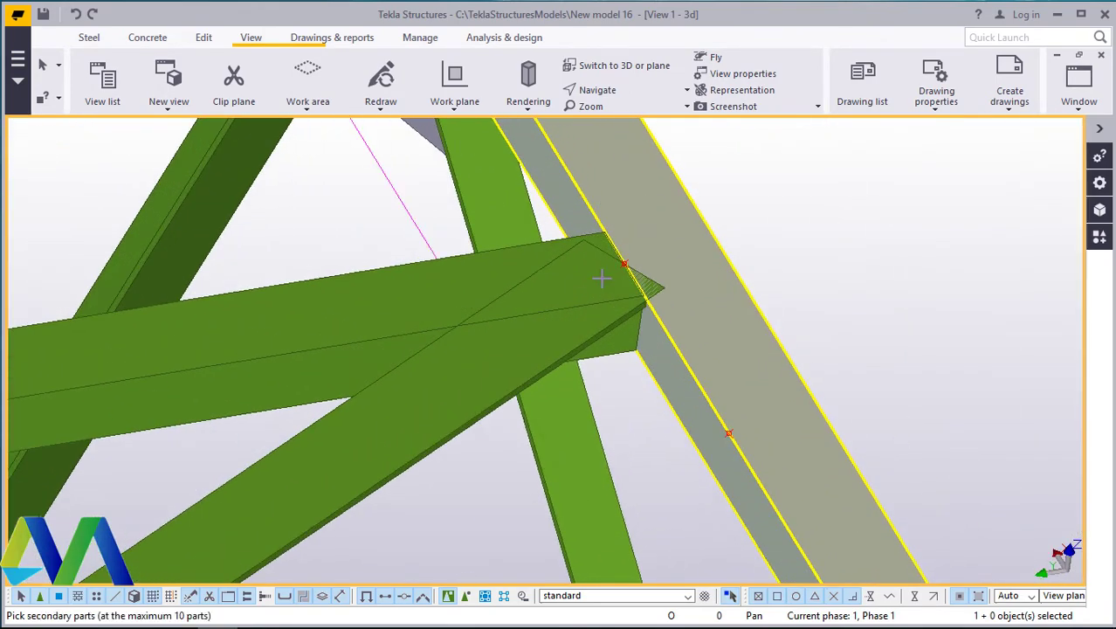
{"action": "left_click", "coordinate": [400, 302]}
{"action": "middle_click", "coordinate": [398, 247]}
Step: Connect the straight and diagonal braces to the near truss's top chord at its middle joint with Bolted gusset (11)
{"action": "scroll", "coordinate": [735, 408], "scroll_direction": "down", "scroll_amount": 8}
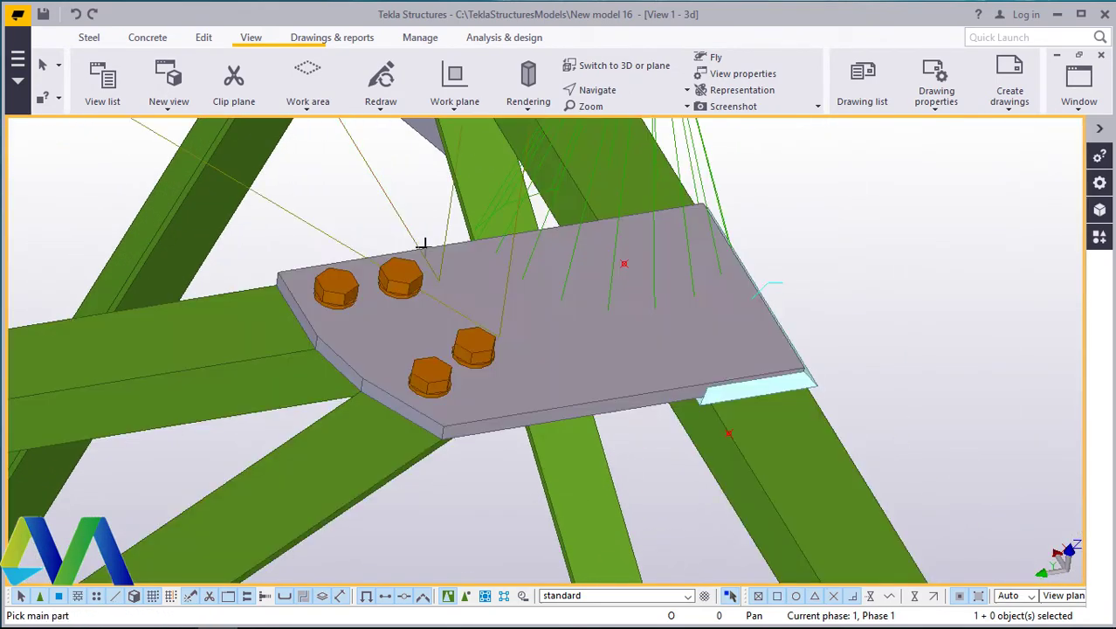
{"action": "scroll", "coordinate": [734, 407], "scroll_direction": "down", "scroll_amount": 3}
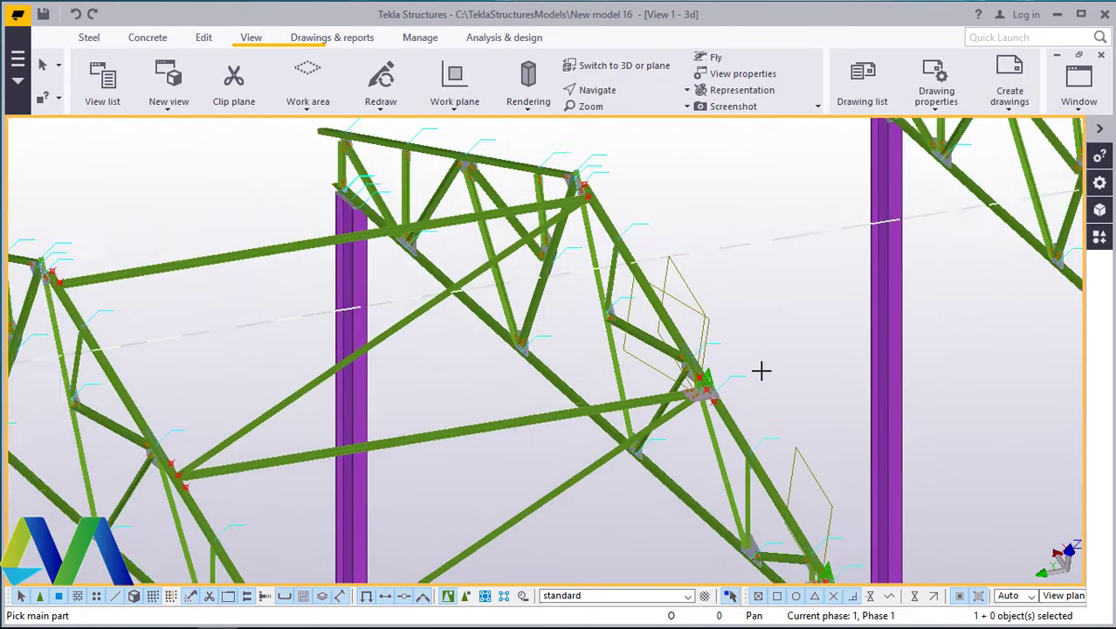
{"action": "scroll", "coordinate": [231, 443], "scroll_direction": "up", "scroll_amount": 8}
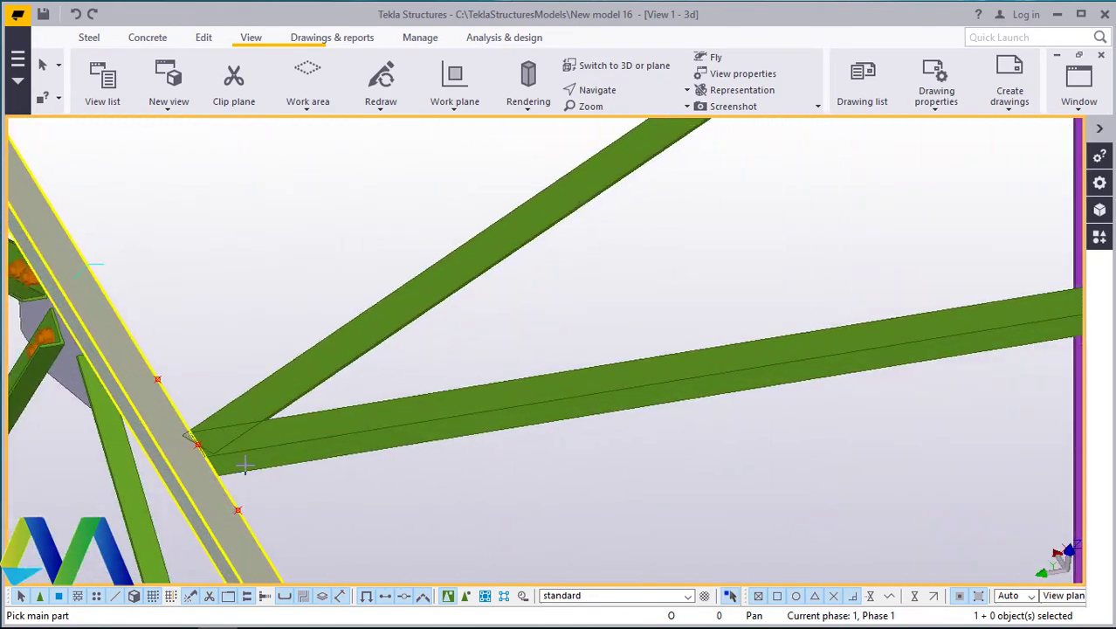
{"action": "left_click", "coordinate": [232, 486]}
{"action": "left_click", "coordinate": [281, 449]}
{"action": "left_click", "coordinate": [262, 406]}
{"action": "middle_click", "coordinate": [260, 282]}
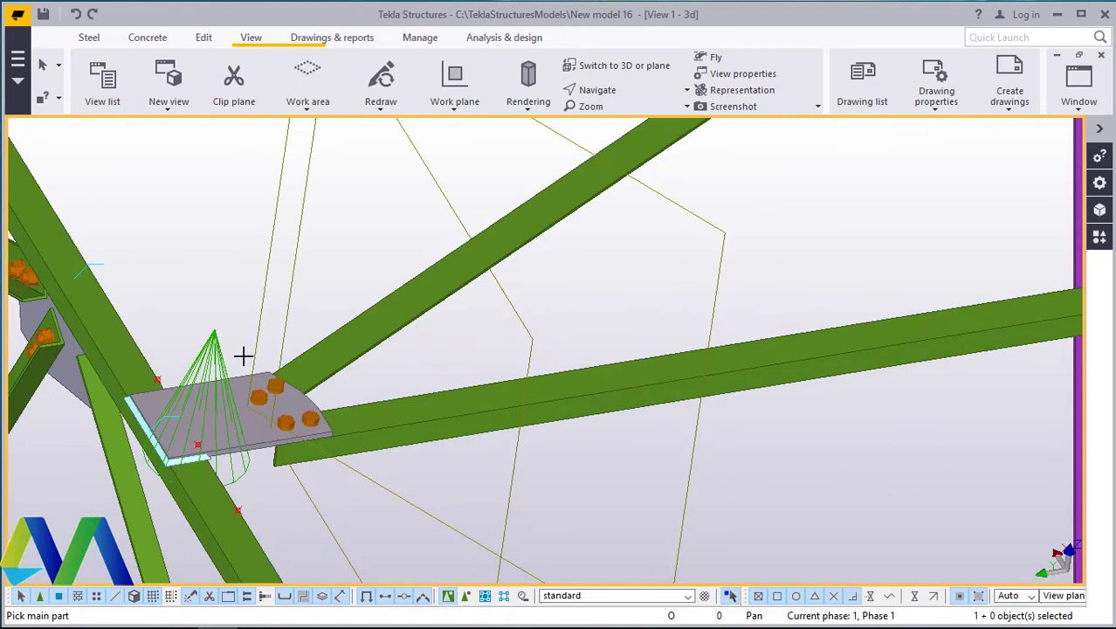
Step: Connect the straight and diagonal braces to the far truss's top chord just below the peak with Bolted gusset (11)
{"action": "scroll", "coordinate": [237, 399], "scroll_direction": "down", "scroll_amount": 6}
{"action": "scroll", "coordinate": [592, 222], "scroll_direction": "up", "scroll_amount": 1}
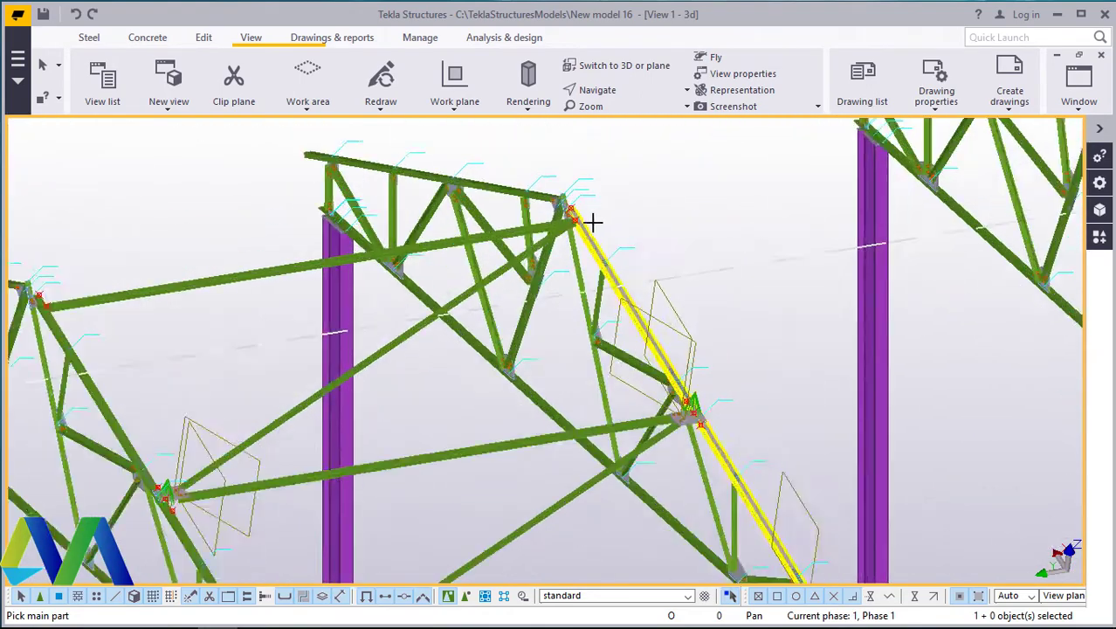
{"action": "scroll", "coordinate": [592, 222], "scroll_direction": "up", "scroll_amount": 6}
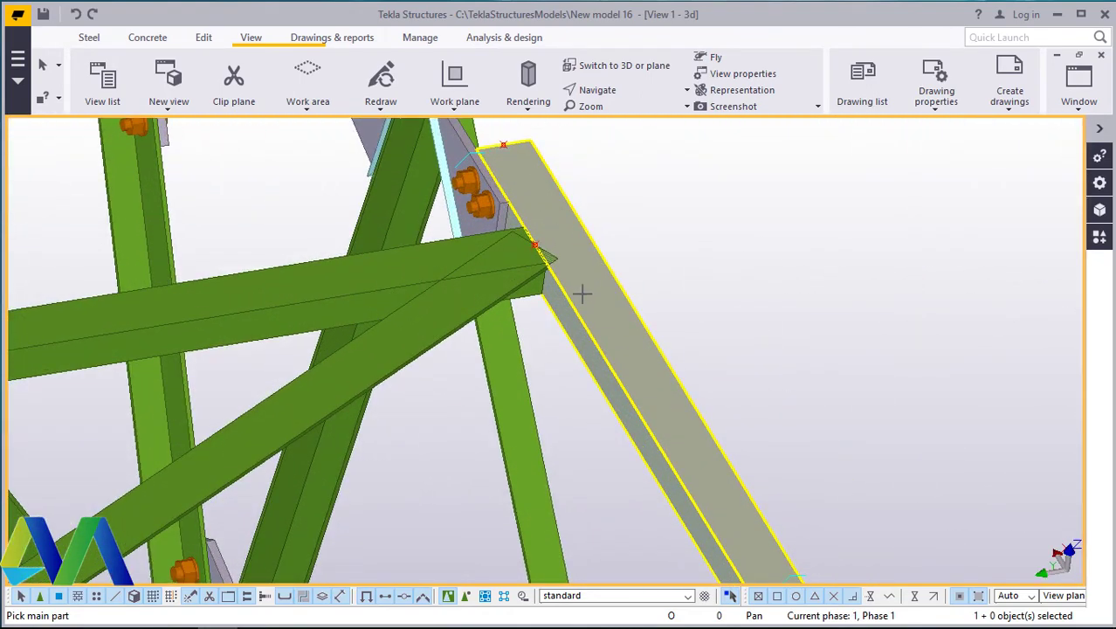
{"action": "left_click", "coordinate": [582, 295]}
{"action": "left_click", "coordinate": [406, 301]}
{"action": "left_click", "coordinate": [394, 281]}
{"action": "middle_click", "coordinate": [643, 219]}
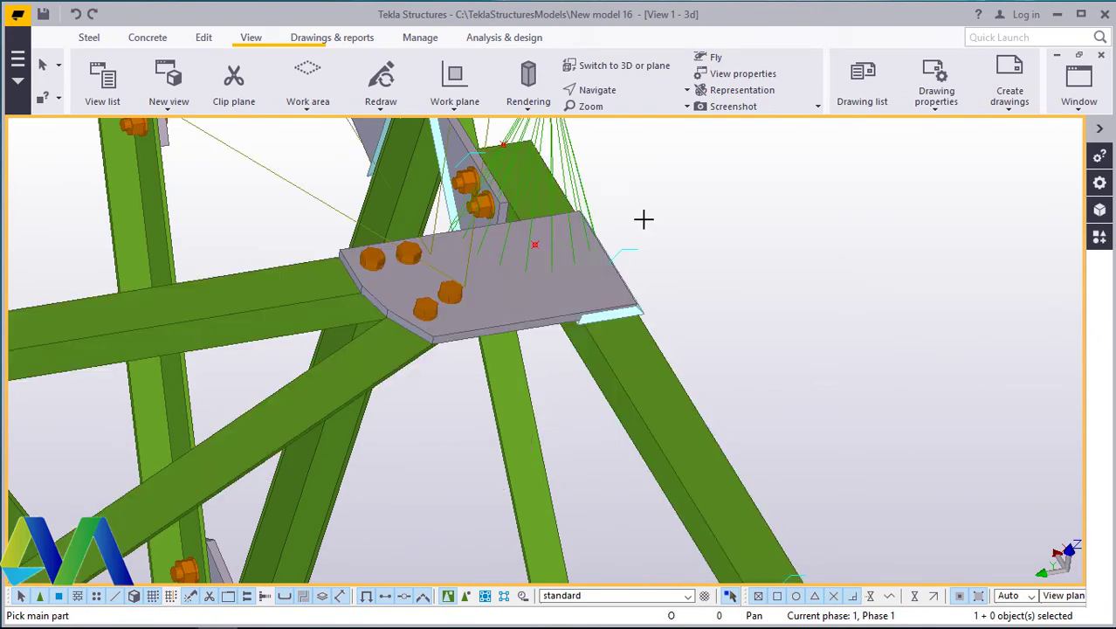
Step: Try to connect the uppermost straight brace to the near truss's top chord below the peak with Bolted gusset (11), and undo it
{"action": "scroll", "coordinate": [648, 240], "scroll_direction": "down", "scroll_amount": 10}
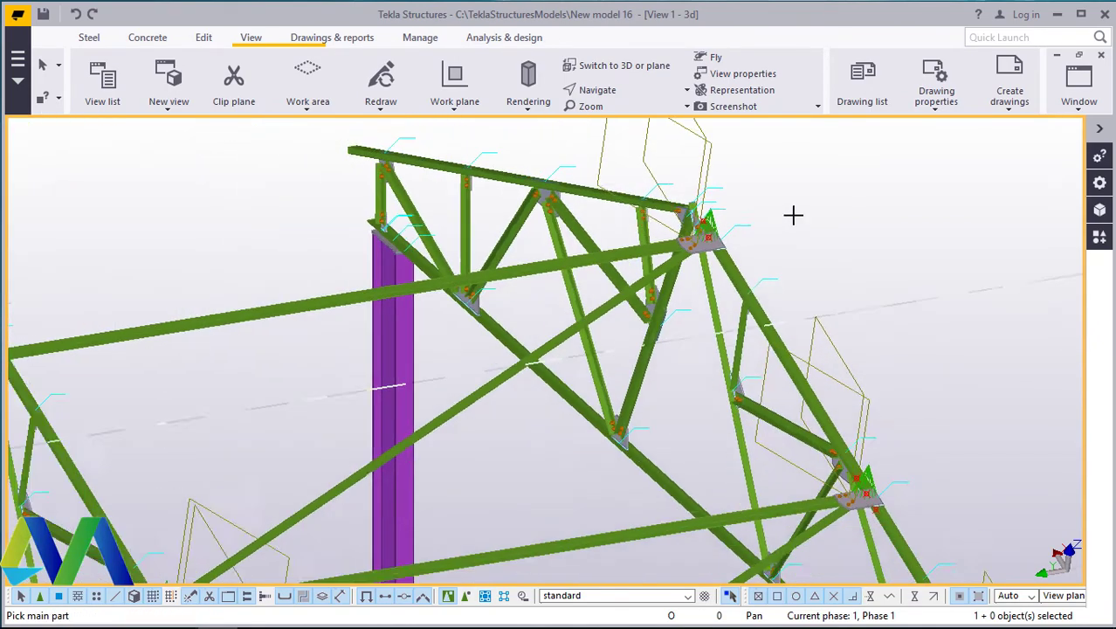
{"action": "scroll", "coordinate": [262, 314], "scroll_direction": "up", "scroll_amount": 8}
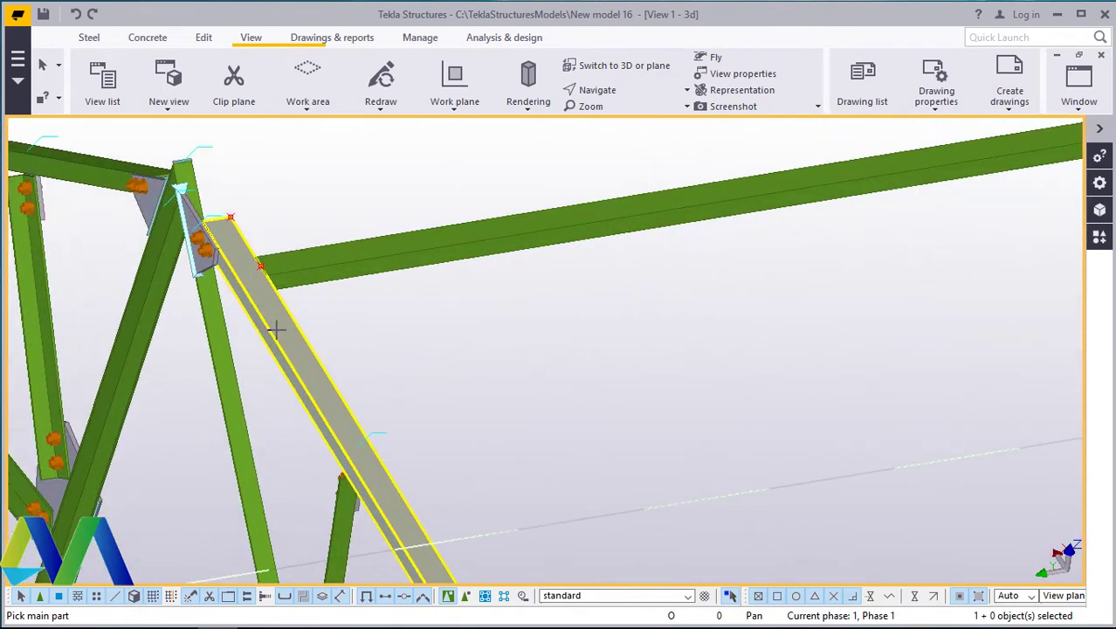
{"action": "left_click", "coordinate": [312, 261]}
{"action": "left_click", "coordinate": [292, 312]}
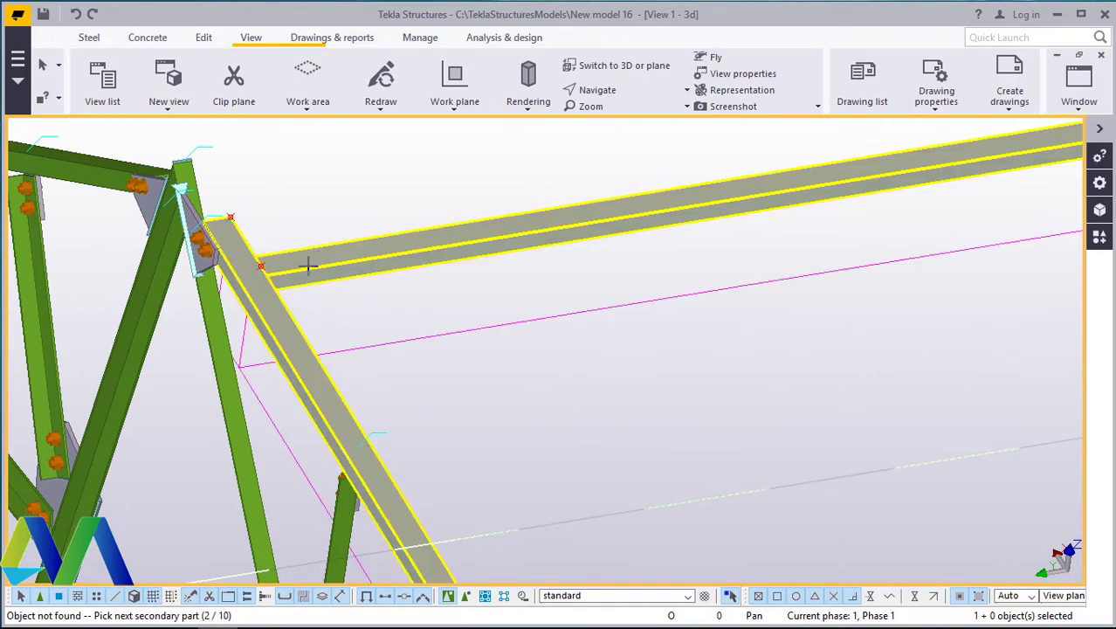
{"action": "middle_click", "coordinate": [310, 234]}
{"action": "right_click", "coordinate": [334, 175]}
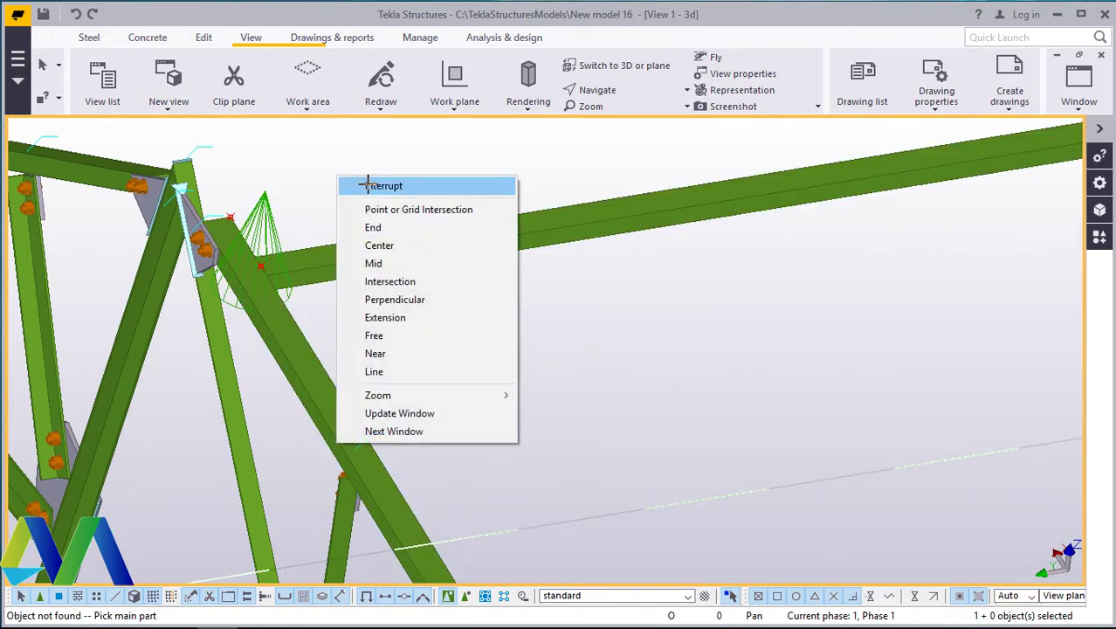
{"action": "left_click", "coordinate": [77, 15]}
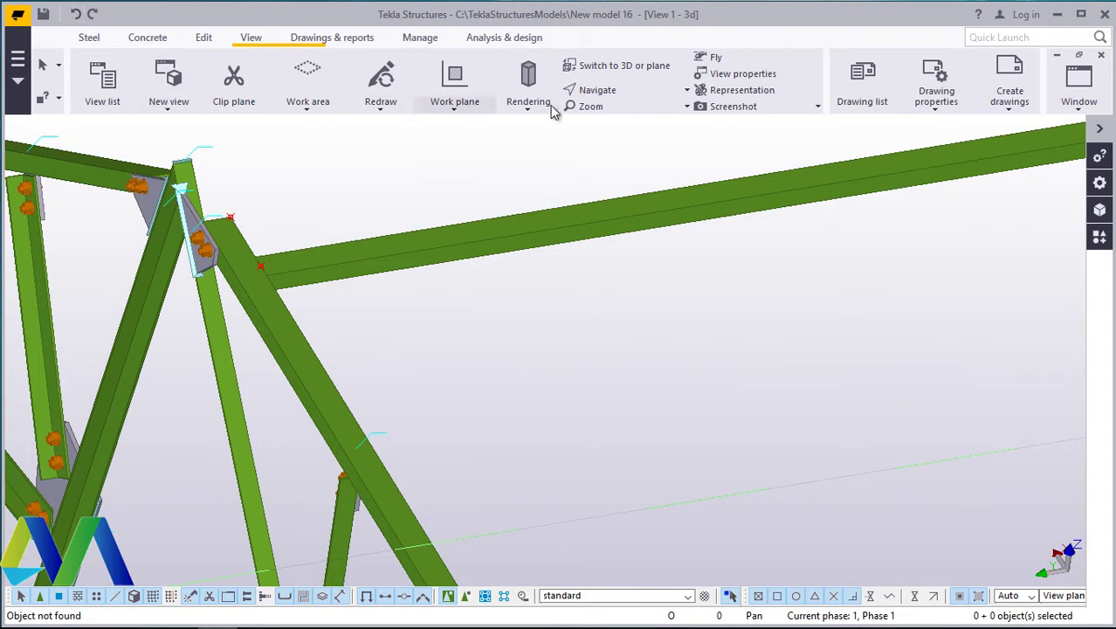
Step: Connect the uppermost straight brace to the near truss's top chord below the peak with Bolted gusset (11)
{"action": "left_click", "coordinate": [1100, 237]}
{"action": "double_click", "coordinate": [916, 270]}
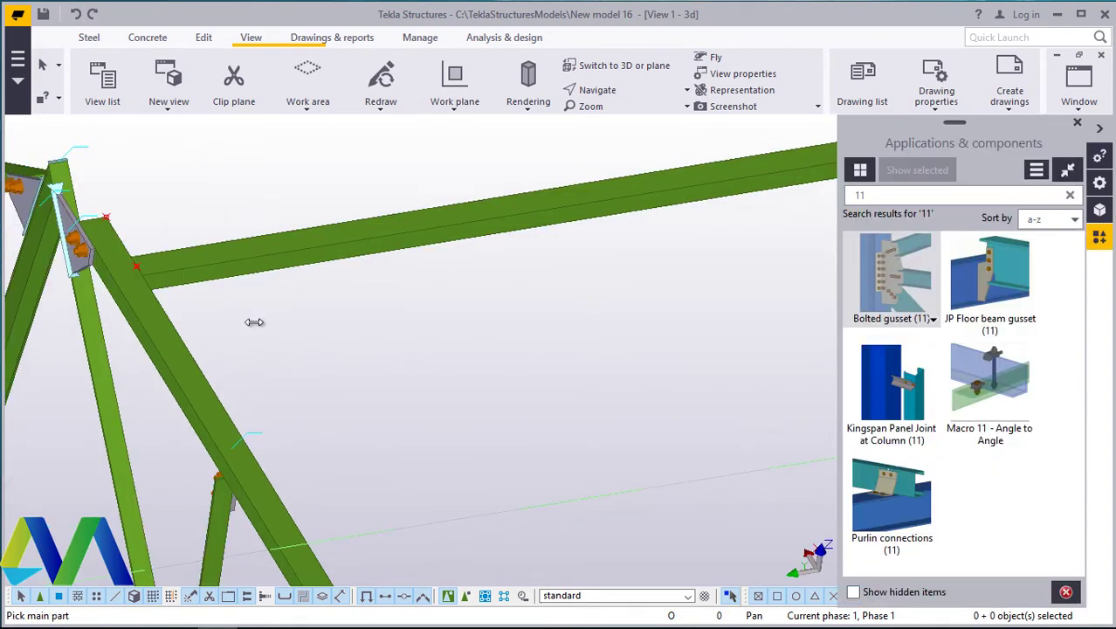
{"action": "left_click", "coordinate": [142, 311]}
{"action": "left_click", "coordinate": [220, 280]}
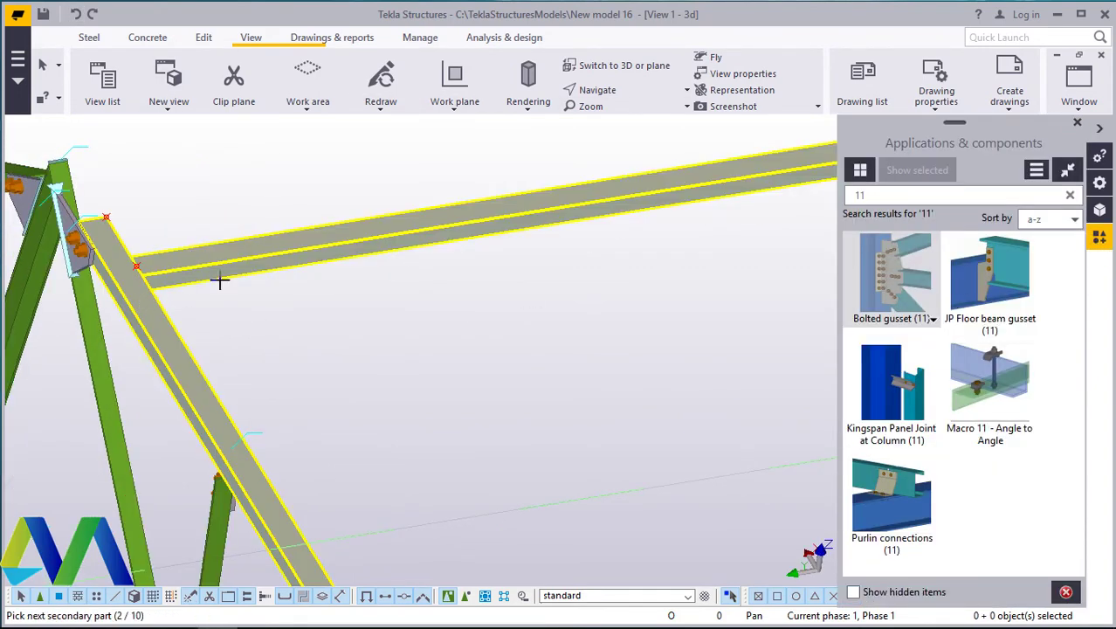
{"action": "middle_click", "coordinate": [226, 296]}
{"action": "right_click", "coordinate": [261, 308]}
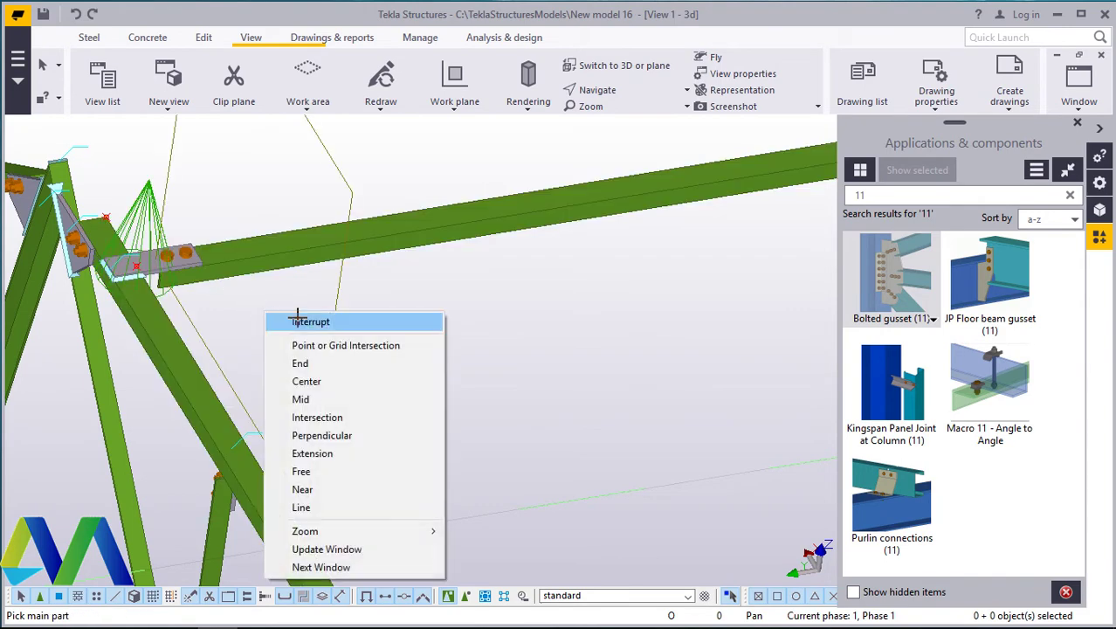
{"action": "left_click", "coordinate": [289, 319]}
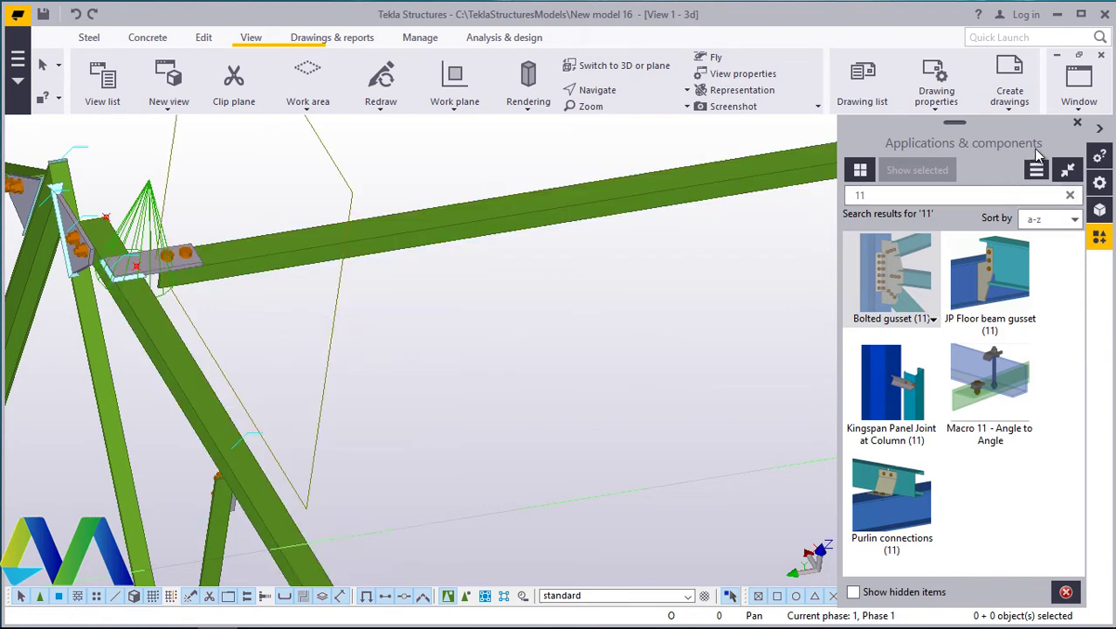
{"action": "left_click", "coordinate": [1076, 124]}
Step: Examine the gusset connections of the braced bay between the two trusses from different angles
{"action": "scroll", "coordinate": [425, 264], "scroll_direction": "down", "scroll_amount": 5}
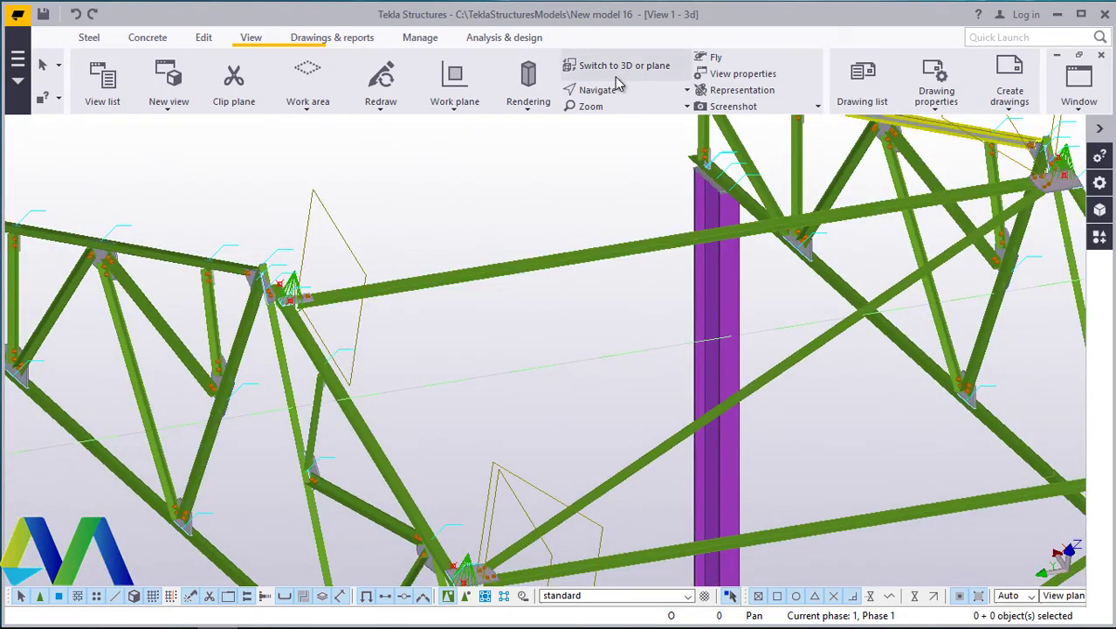
{"action": "left_click", "coordinate": [585, 90]}
{"action": "left_click", "coordinate": [577, 180]}
{"action": "left_click_drag", "start_coordinate": [323, 348], "coordinate": [361, 371]}
{"action": "scroll", "coordinate": [360, 371], "scroll_direction": "down", "scroll_amount": 8}
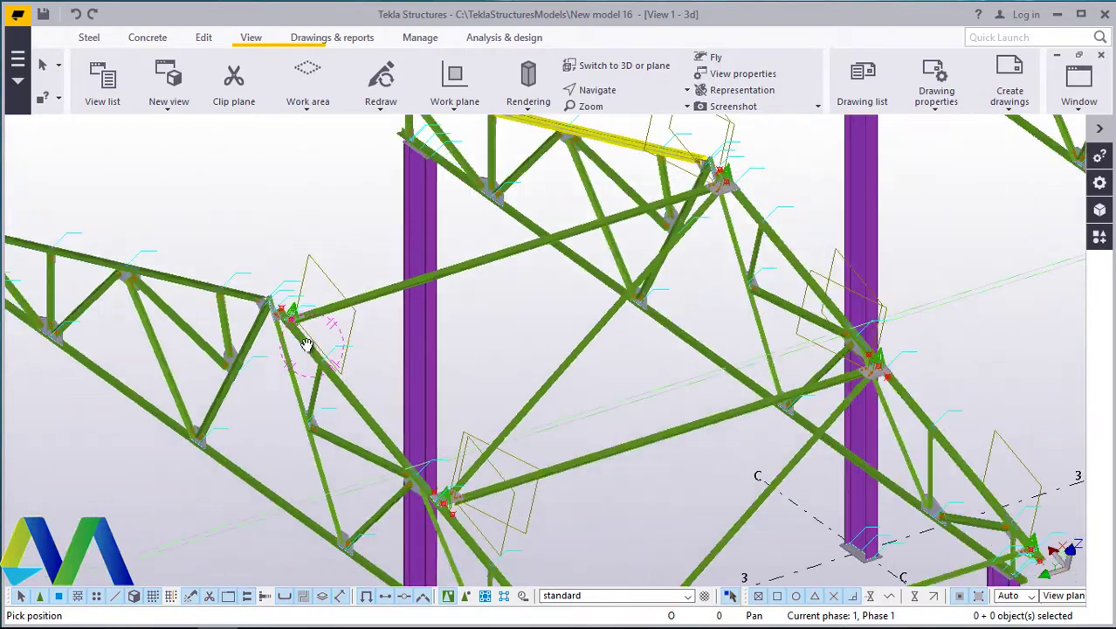
{"action": "middle_click_drag", "start_coordinate": [282, 371], "coordinate": [354, 344], "text": "ctrl"}
{"action": "right_click", "coordinate": [276, 238]}
{"action": "left_click", "coordinate": [327, 248]}
{"action": "scroll", "coordinate": [427, 351], "scroll_direction": "up", "scroll_amount": 3}
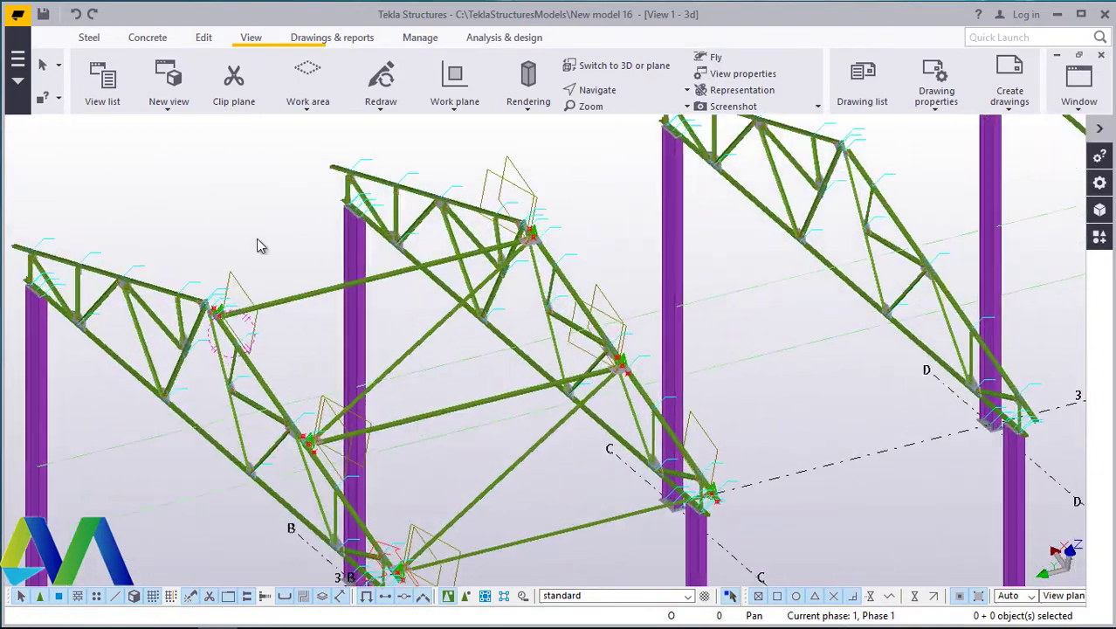
{"action": "scroll", "coordinate": [197, 211], "scroll_direction": "down", "scroll_amount": 4}
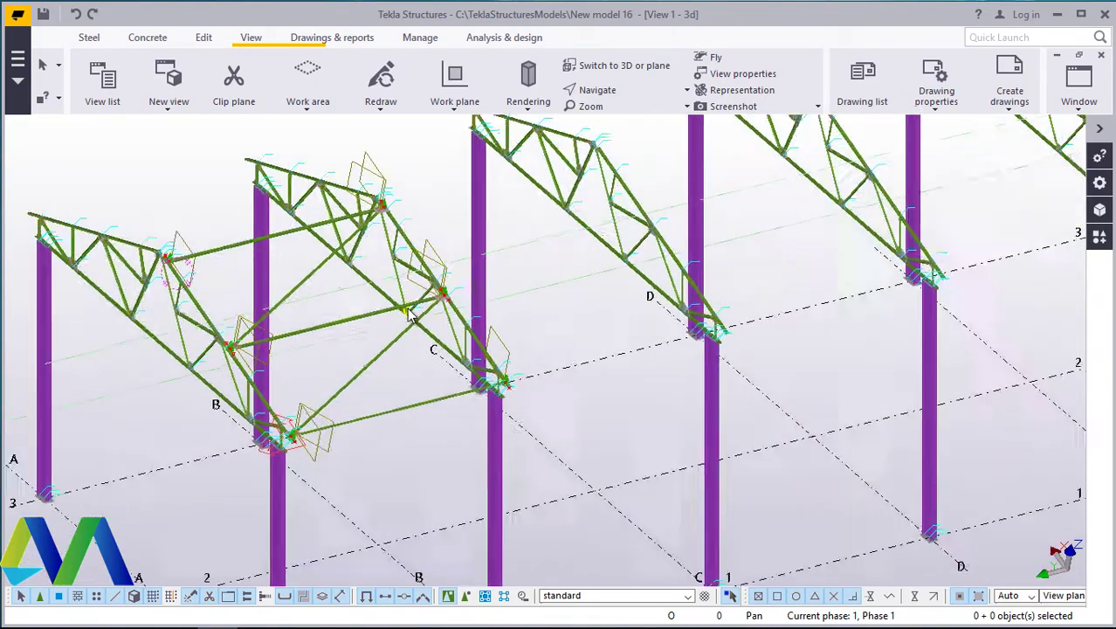
Step: Select the roof braces in the bay between the trusses on grids A and B
{"action": "scroll", "coordinate": [451, 297], "scroll_direction": "up", "scroll_amount": 6}
{"action": "scroll", "coordinate": [465, 277], "scroll_direction": "down", "scroll_amount": 5}
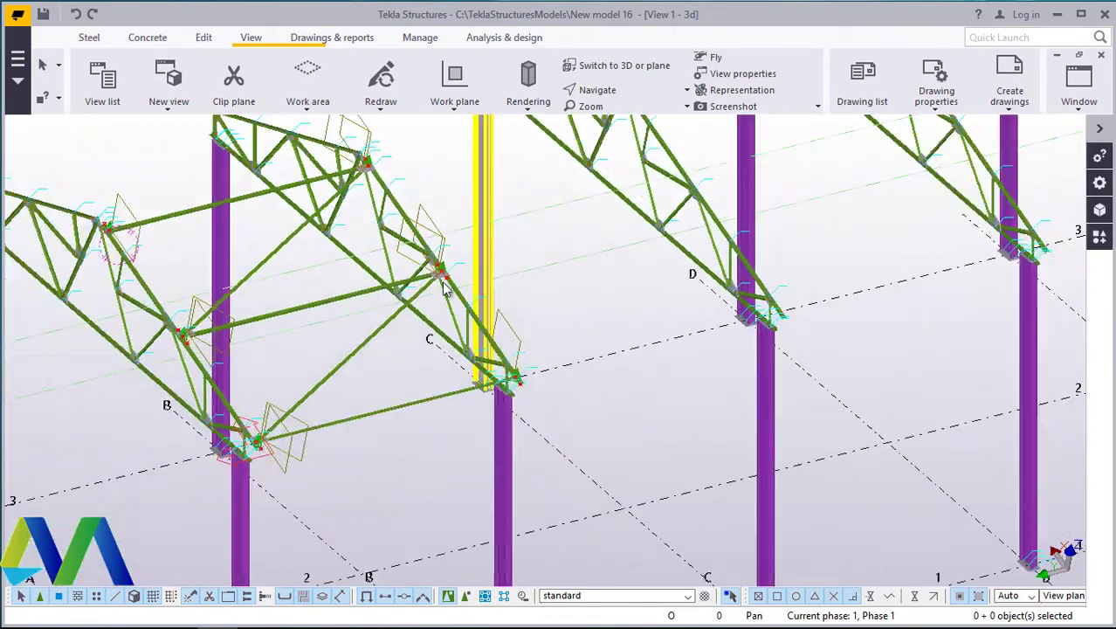
{"action": "scroll", "coordinate": [321, 278], "scroll_direction": "up", "scroll_amount": 2}
{"action": "left_click", "coordinate": [641, 92]}
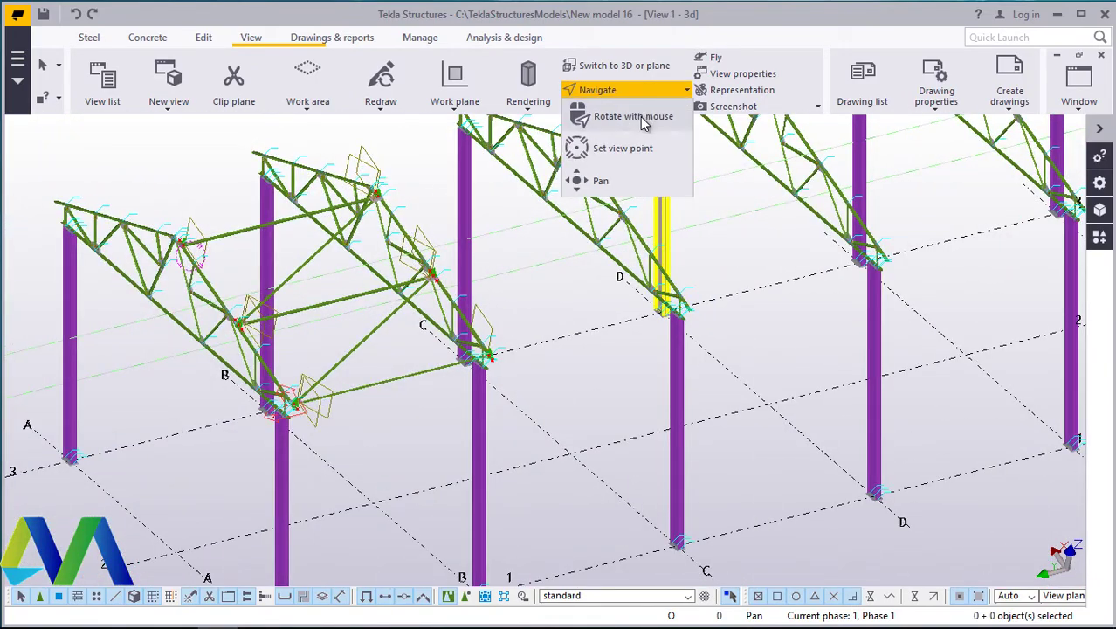
{"action": "left_click", "coordinate": [622, 178]}
{"action": "middle_click_drag", "start_coordinate": [502, 317], "coordinate": [444, 320], "text": "ctrl"}
{"action": "right_click", "coordinate": [566, 248]}
{"action": "left_click", "coordinate": [576, 261]}
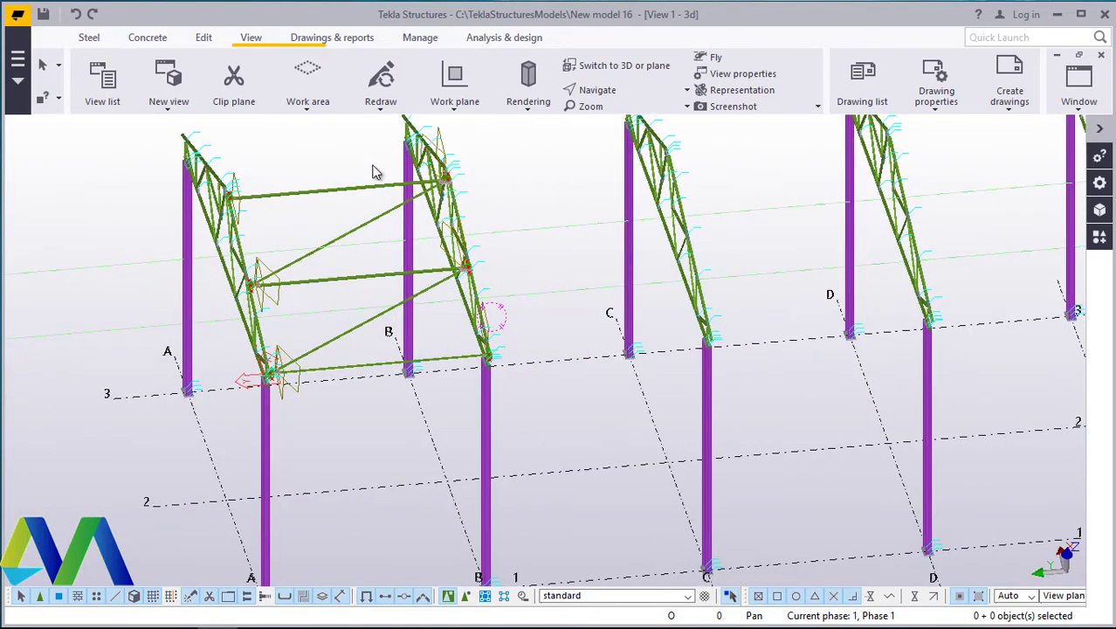
{"action": "left_click_drag", "start_coordinate": [374, 153], "coordinate": [343, 374]}
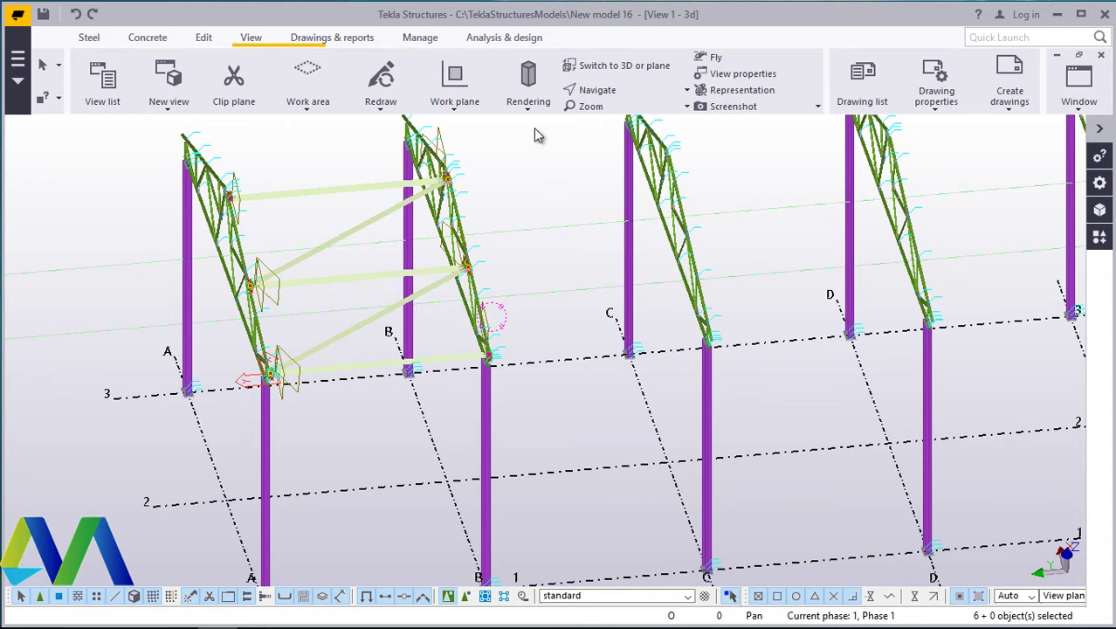
Step: Try to set the work plane on the near column of grid A
{"action": "left_click", "coordinate": [454, 101]}
{"action": "left_click", "coordinate": [489, 151]}
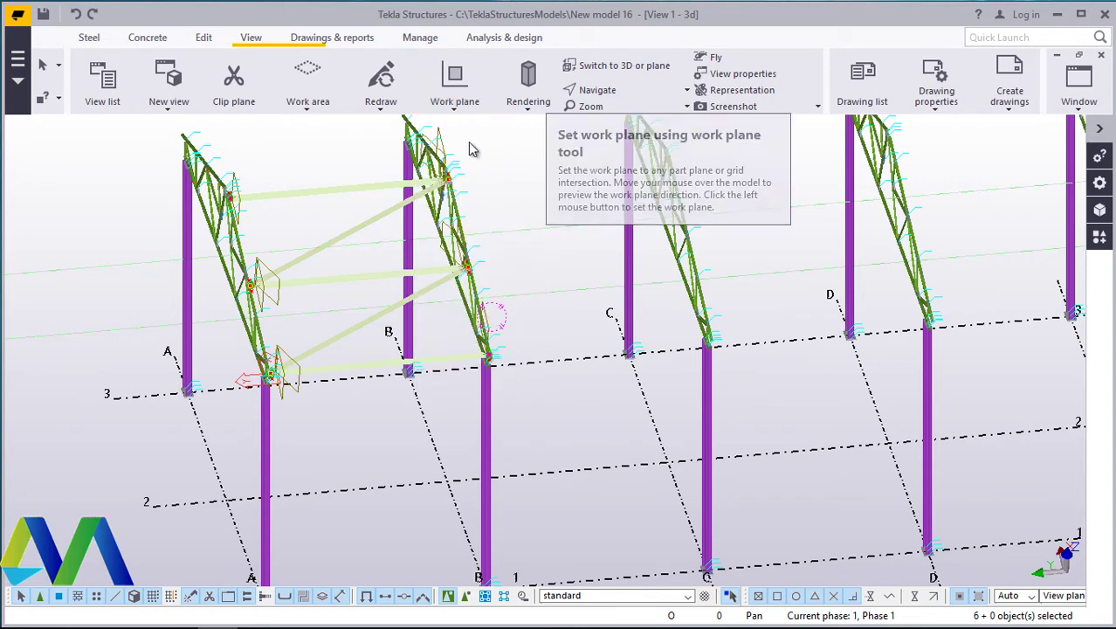
{"action": "left_click", "coordinate": [622, 93]}
{"action": "left_click", "coordinate": [624, 117]}
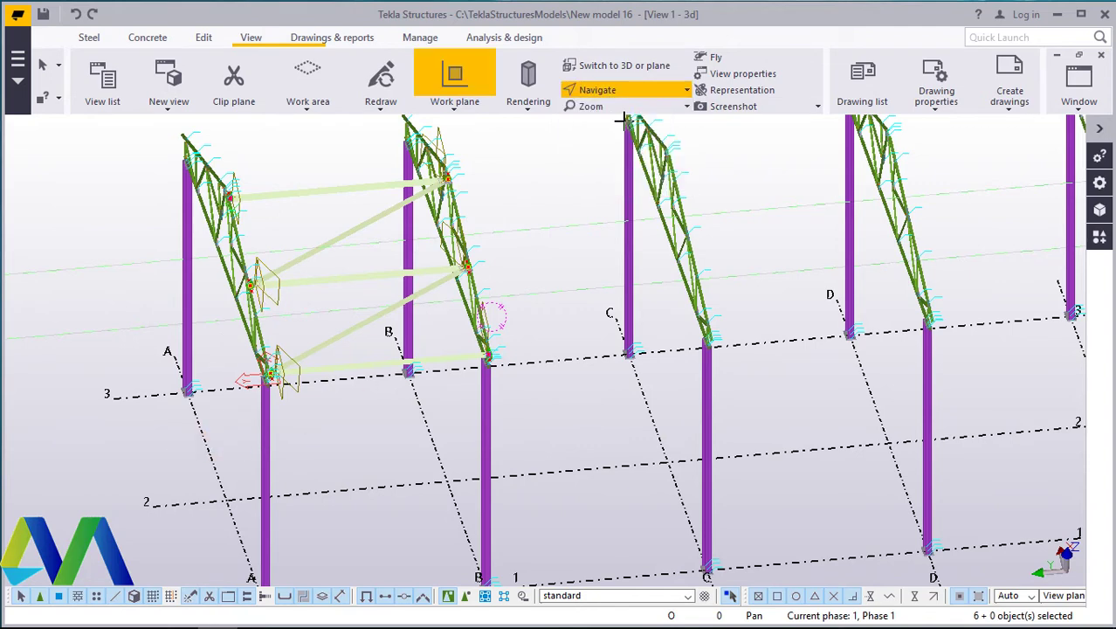
{"action": "left_click", "coordinate": [268, 541]}
{"action": "left_click_drag", "start_coordinate": [301, 515], "coordinate": [290, 516]}
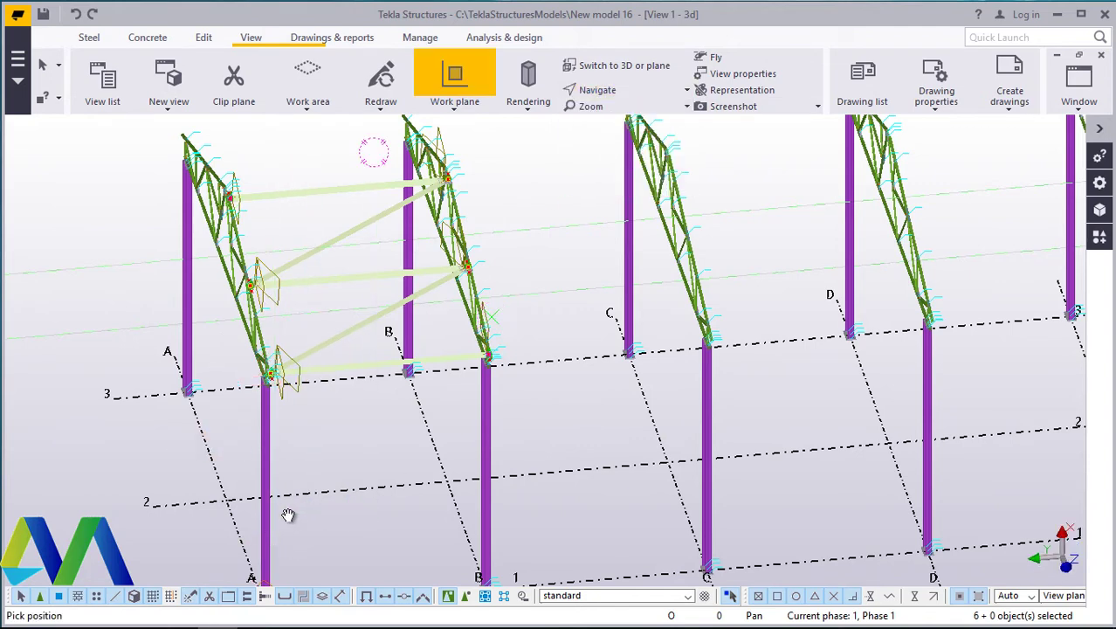
{"action": "left_click", "coordinate": [617, 94]}
{"action": "left_click", "coordinate": [608, 116]}
{"action": "right_click", "coordinate": [550, 166]}
{"action": "left_click", "coordinate": [599, 175]}
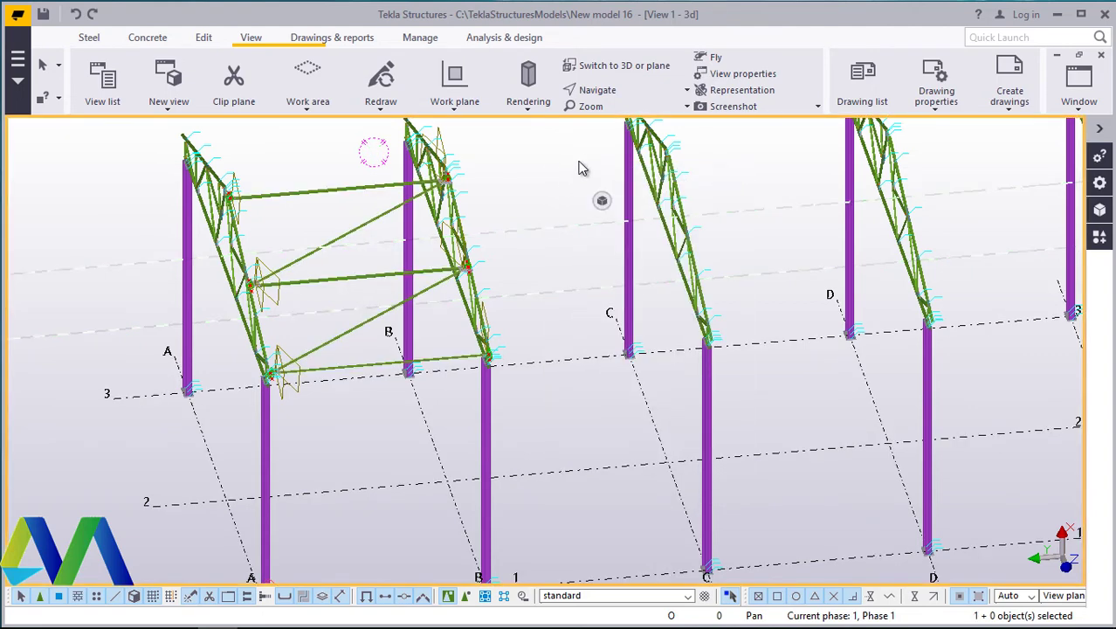
Step: Set the work plane to the long side face of the base plate under the column at grid A-3
{"action": "left_click", "coordinate": [613, 88]}
{"action": "left_click", "coordinate": [596, 175]}
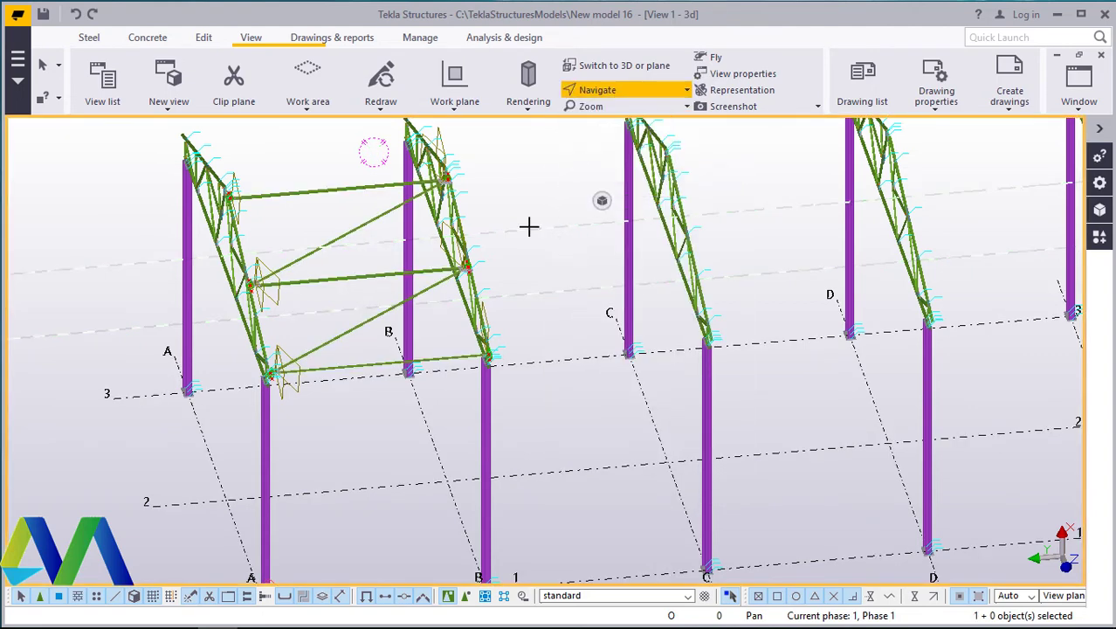
{"action": "middle_click_drag", "start_coordinate": [315, 425], "coordinate": [564, 473], "text": "ctrl"}
{"action": "scroll", "coordinate": [616, 425], "scroll_direction": "down", "scroll_amount": 2}
{"action": "scroll", "coordinate": [339, 413], "scroll_direction": "up", "scroll_amount": 5}
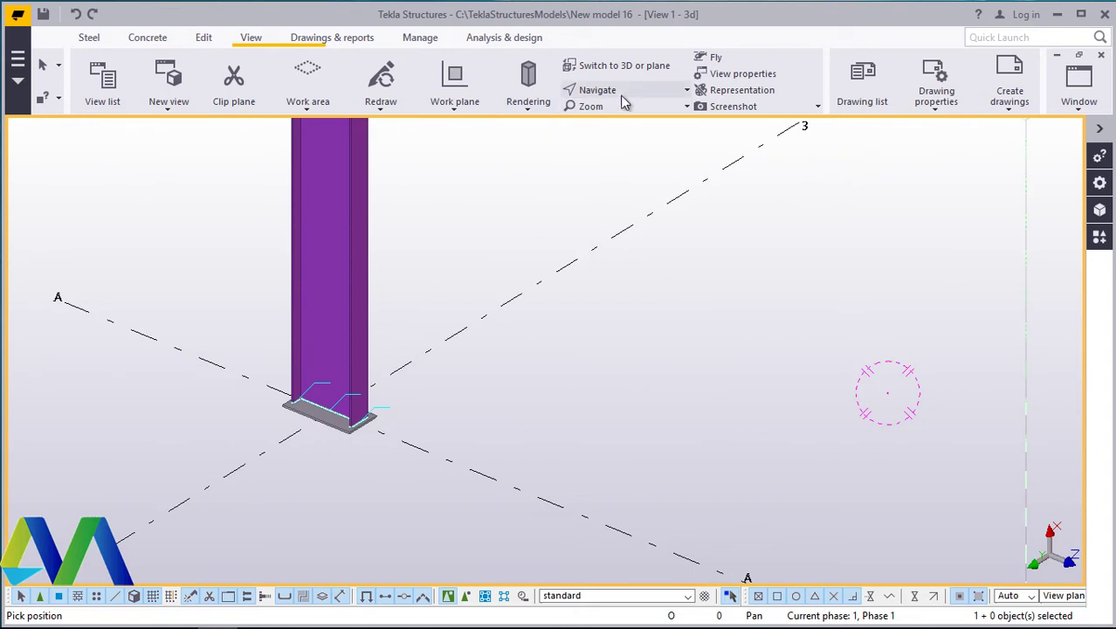
{"action": "left_click", "coordinate": [454, 92]}
{"action": "left_click", "coordinate": [445, 236]}
{"action": "scroll", "coordinate": [342, 441], "scroll_direction": "up", "scroll_amount": 5}
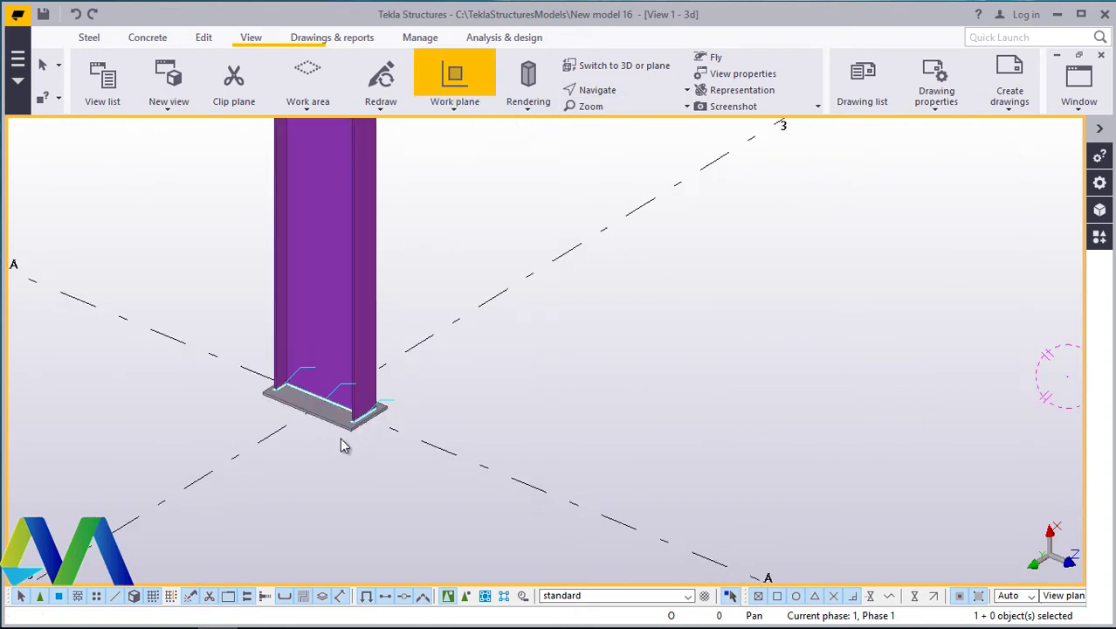
{"action": "left_click", "coordinate": [355, 427]}
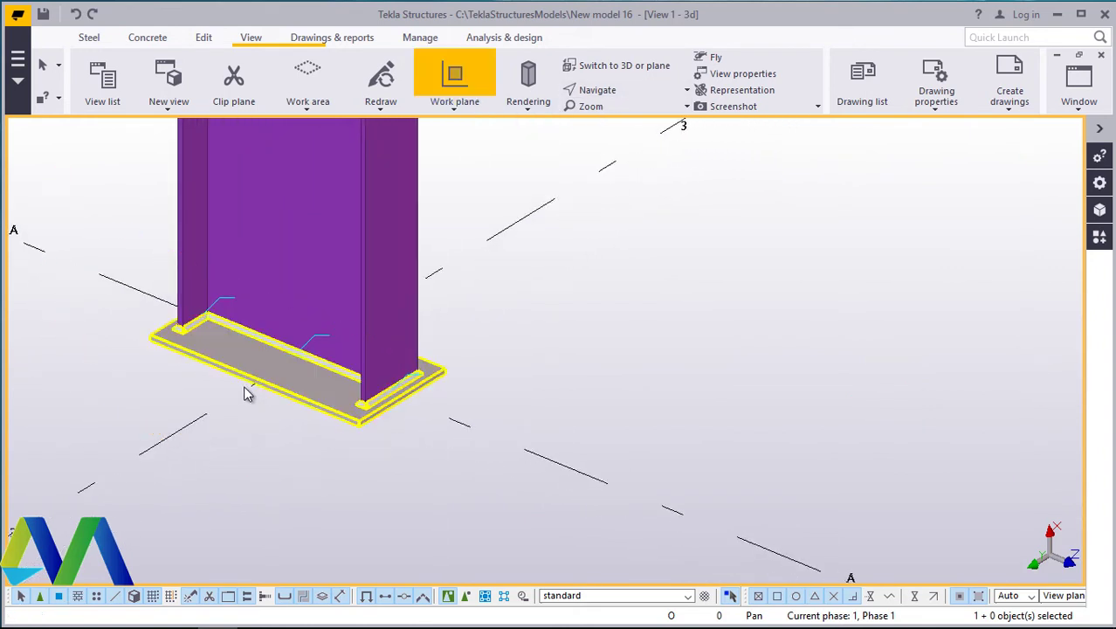
{"action": "left_click", "coordinate": [221, 374]}
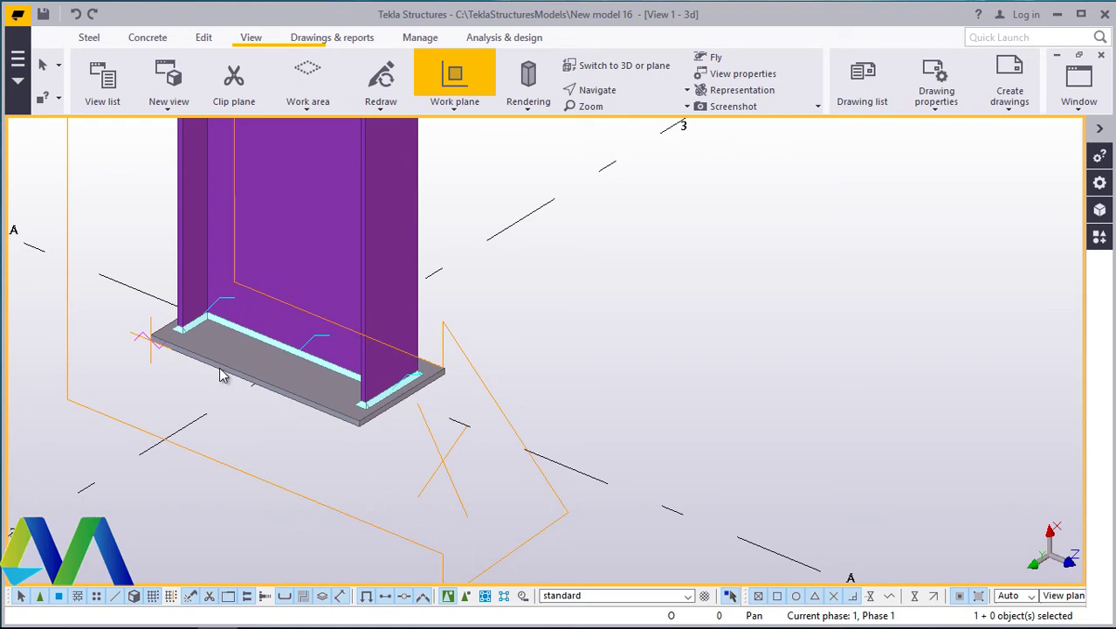
{"action": "right_click", "coordinate": [621, 330]}
{"action": "left_click", "coordinate": [662, 331]}
Step: Select all the roof braces between the trusses on grids A and B for copying
{"action": "scroll", "coordinate": [348, 429], "scroll_direction": "down", "scroll_amount": 5}
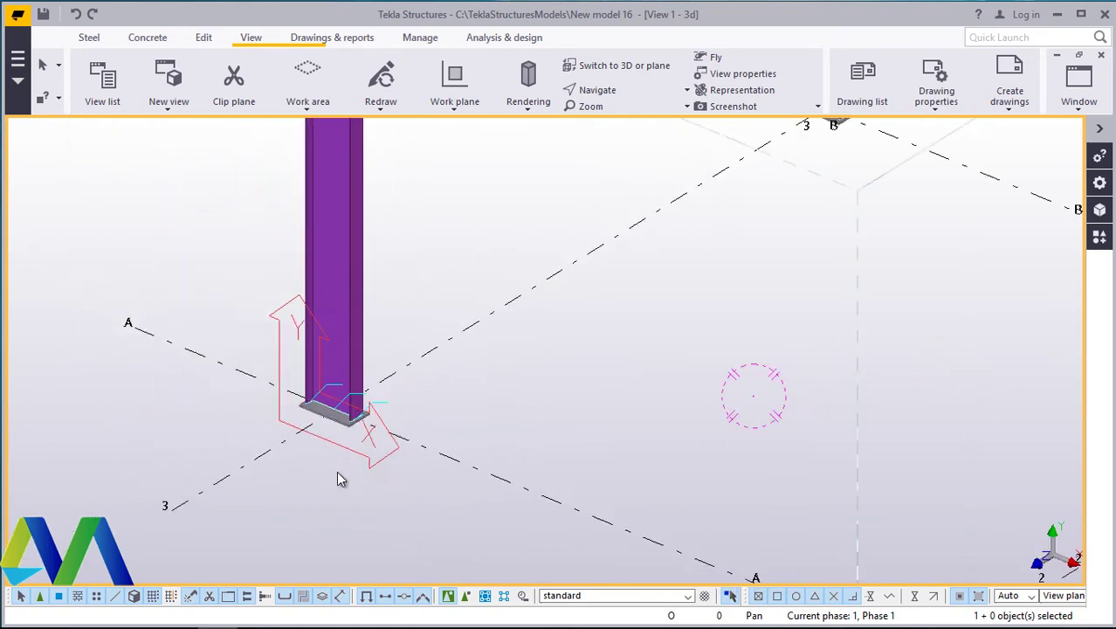
{"action": "scroll", "coordinate": [341, 479], "scroll_direction": "down", "scroll_amount": 5}
{"action": "left_click", "coordinate": [597, 90]}
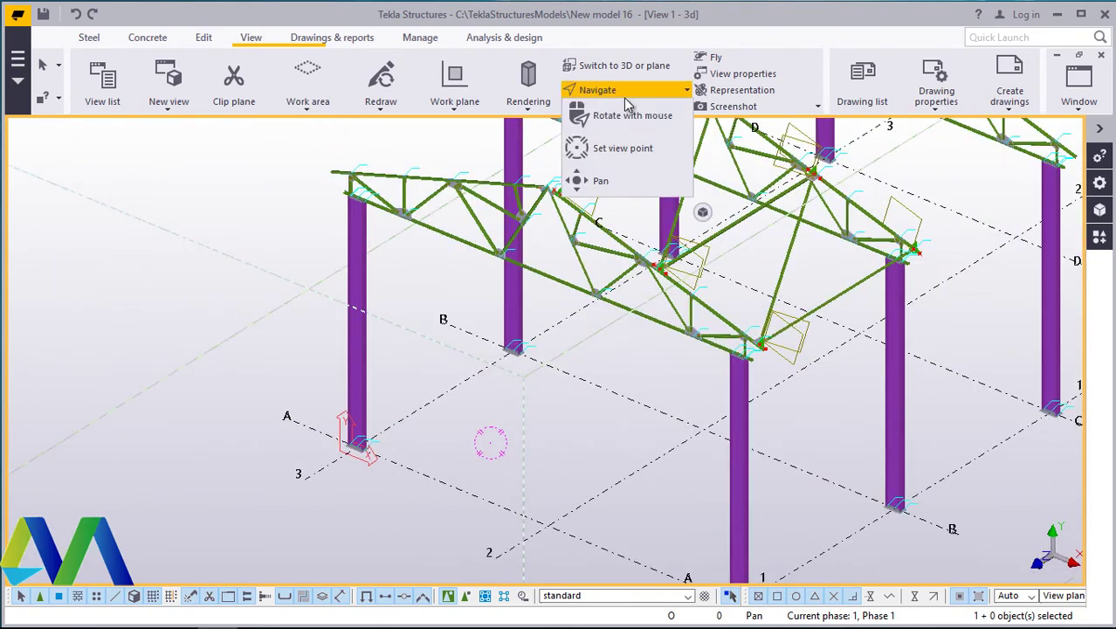
{"action": "left_click", "coordinate": [633, 144]}
{"action": "left_click", "coordinate": [664, 343]}
{"action": "mouse_move", "coordinate": [664, 343]}
{"action": "middle_mouse_down", "text": "ctrl"}
{"action": "mouse_move", "coordinate": [583, 328]}
{"action": "mouse_move", "coordinate": [614, 297]}
{"action": "mouse_move", "coordinate": [585, 267]}
{"action": "middle_mouse_up", "text": "ctrl"}
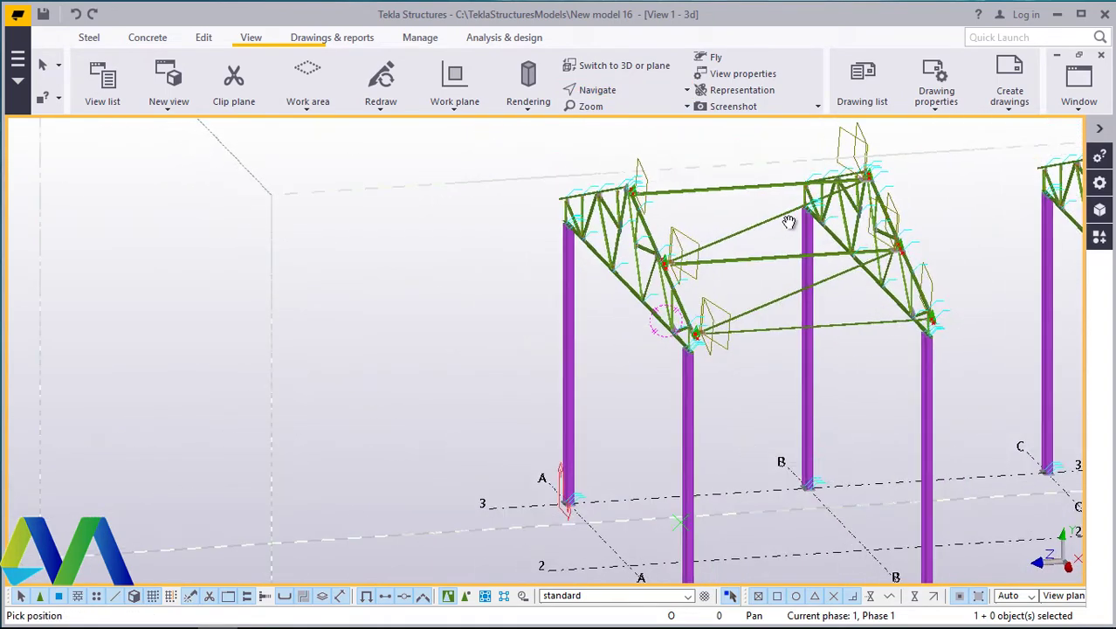
{"action": "middle_click_drag", "start_coordinate": [789, 222], "coordinate": [759, 332], "text": "ctrl"}
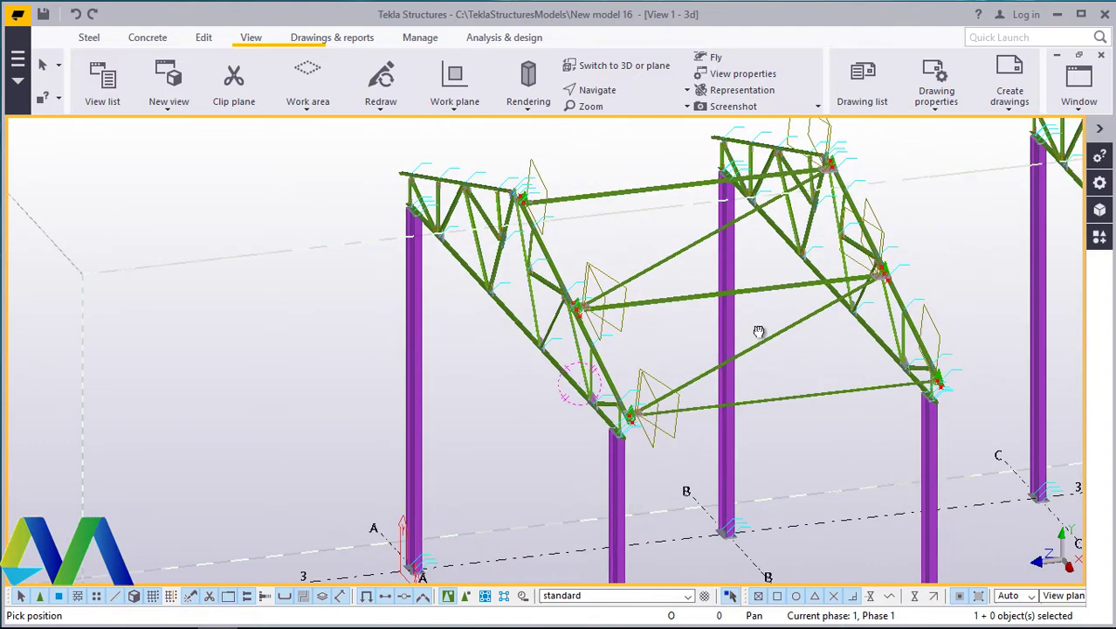
{"action": "left_click_drag", "start_coordinate": [759, 331], "coordinate": [661, 251]}
{"action": "right_click", "coordinate": [594, 176]}
{"action": "left_click", "coordinate": [637, 183]}
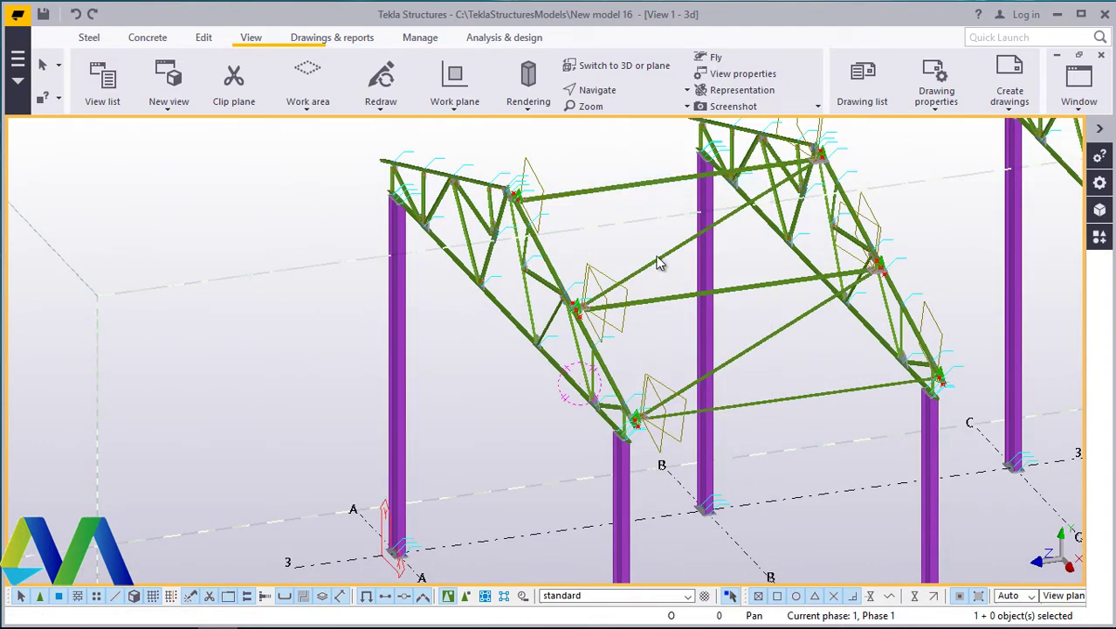
{"action": "left_click", "coordinate": [648, 437]}
{"action": "scroll", "coordinate": [861, 182], "scroll_direction": "up", "scroll_amount": 3}
{"action": "scroll", "coordinate": [722, 291], "scroll_direction": "down", "scroll_amount": 3}
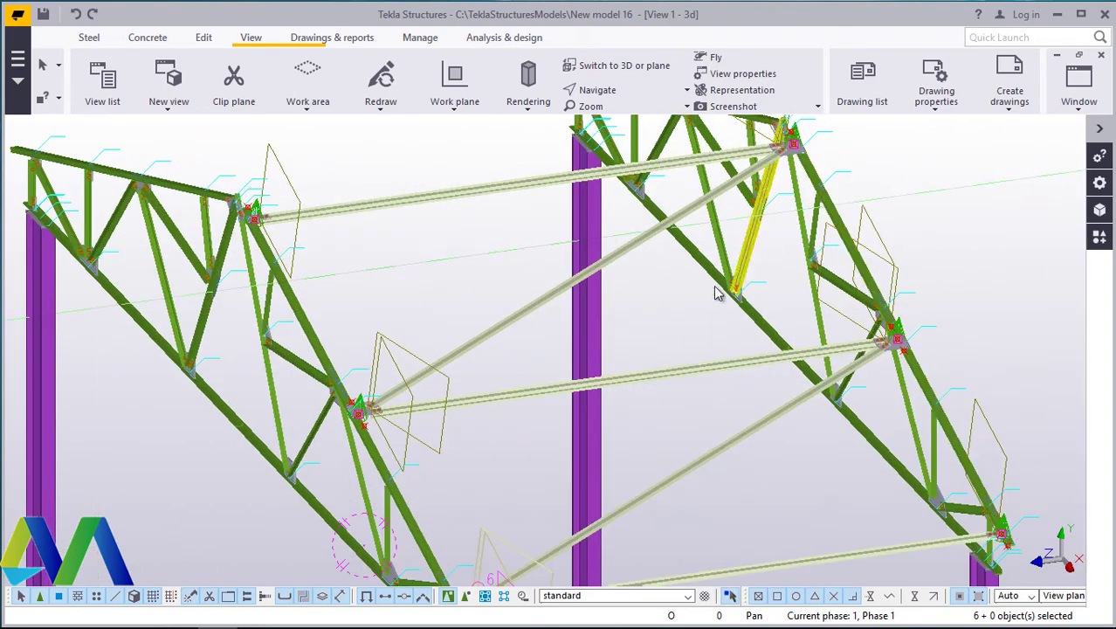
Step: Mirror-copy the selected braces to the opposite roof slope about a vertical line through the near truss's peak (X0 6250, Y0 9537, angle -90)
{"action": "left_click", "coordinate": [631, 97]}
{"action": "left_click", "coordinate": [623, 148]}
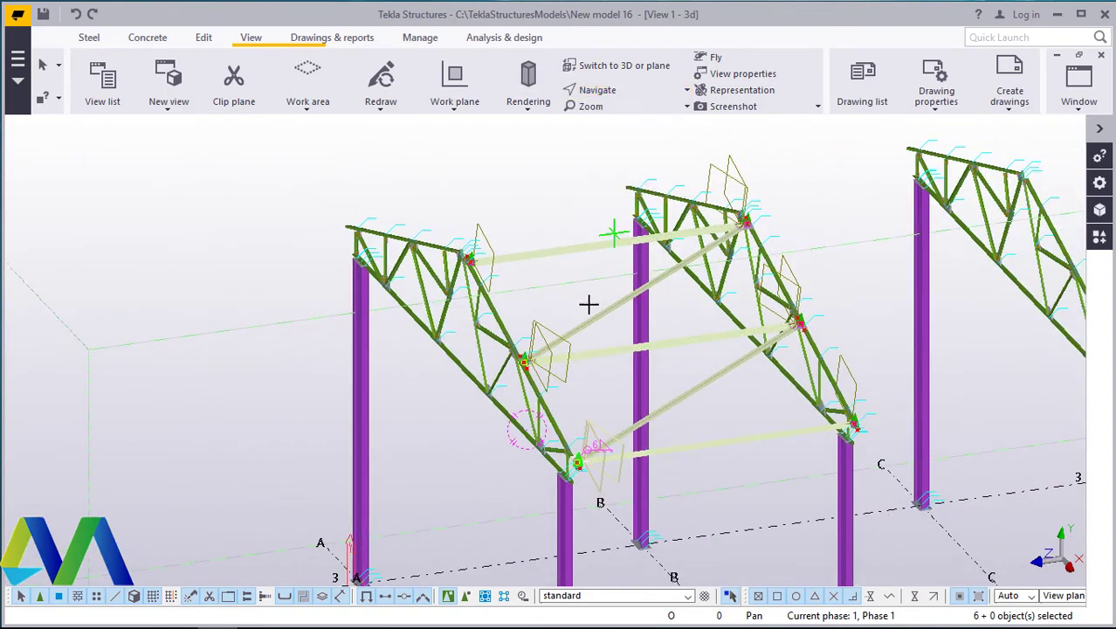
{"action": "middle_click_drag", "start_coordinate": [546, 373], "coordinate": [618, 348], "text": "ctrl"}
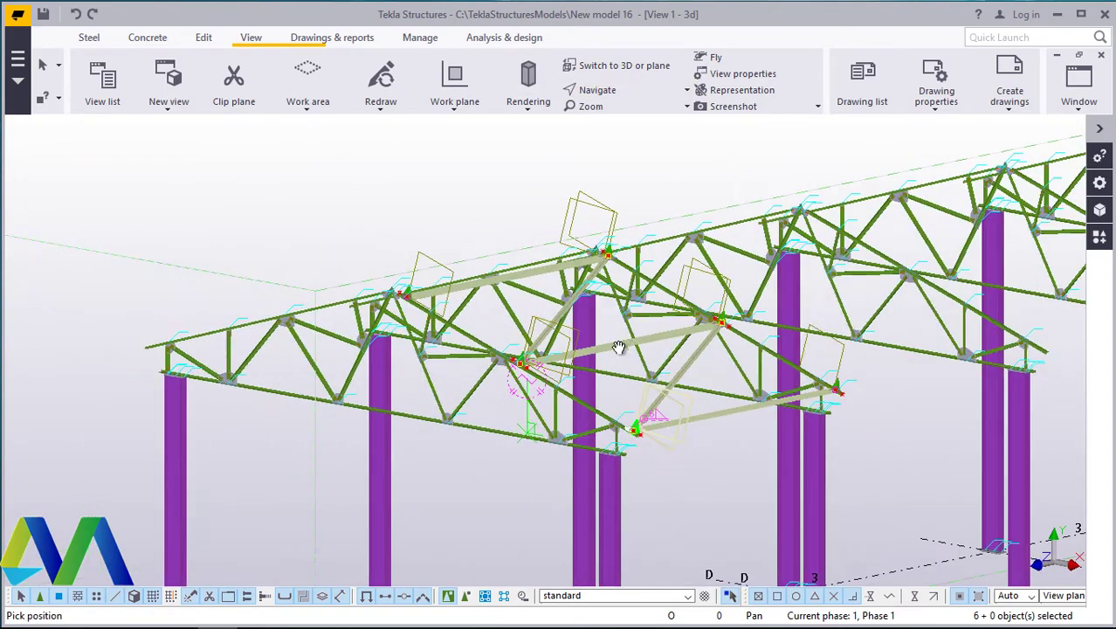
{"action": "scroll", "coordinate": [391, 277], "scroll_direction": "up", "scroll_amount": 5}
{"action": "scroll", "coordinate": [444, 326], "scroll_direction": "up", "scroll_amount": 8}
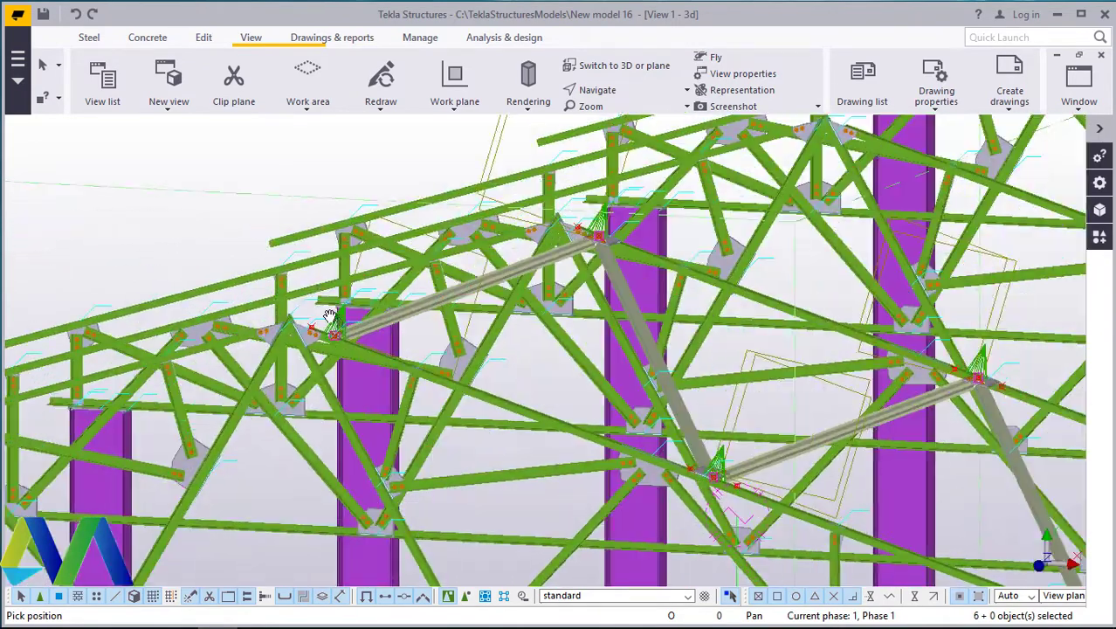
{"action": "scroll", "coordinate": [330, 330], "scroll_direction": "up", "scroll_amount": 8}
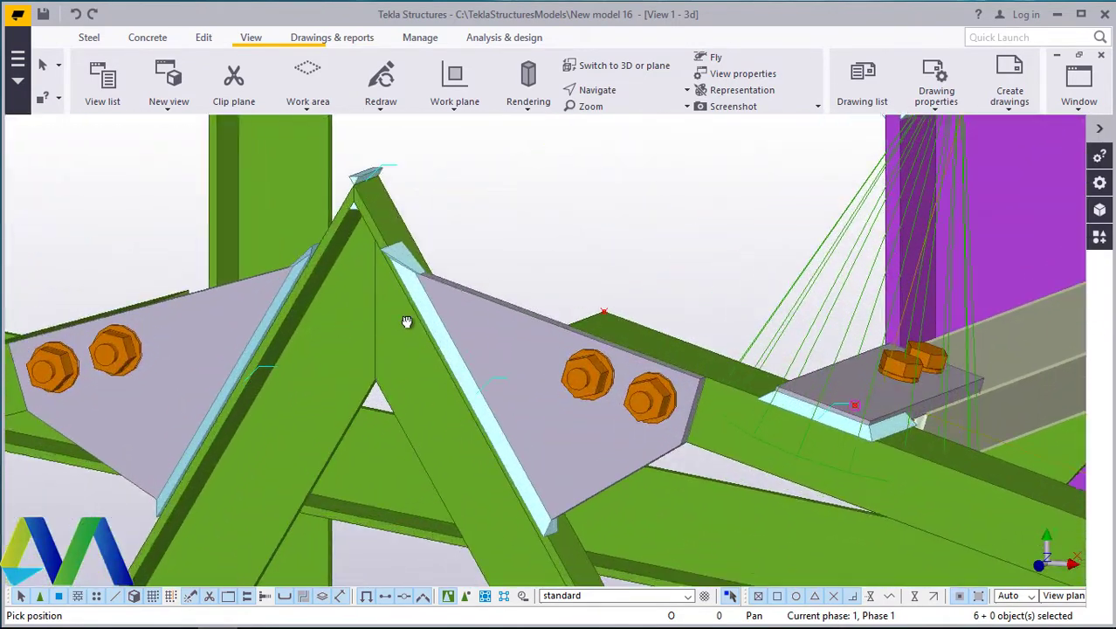
{"action": "scroll", "coordinate": [427, 315], "scroll_direction": "down", "scroll_amount": 10}
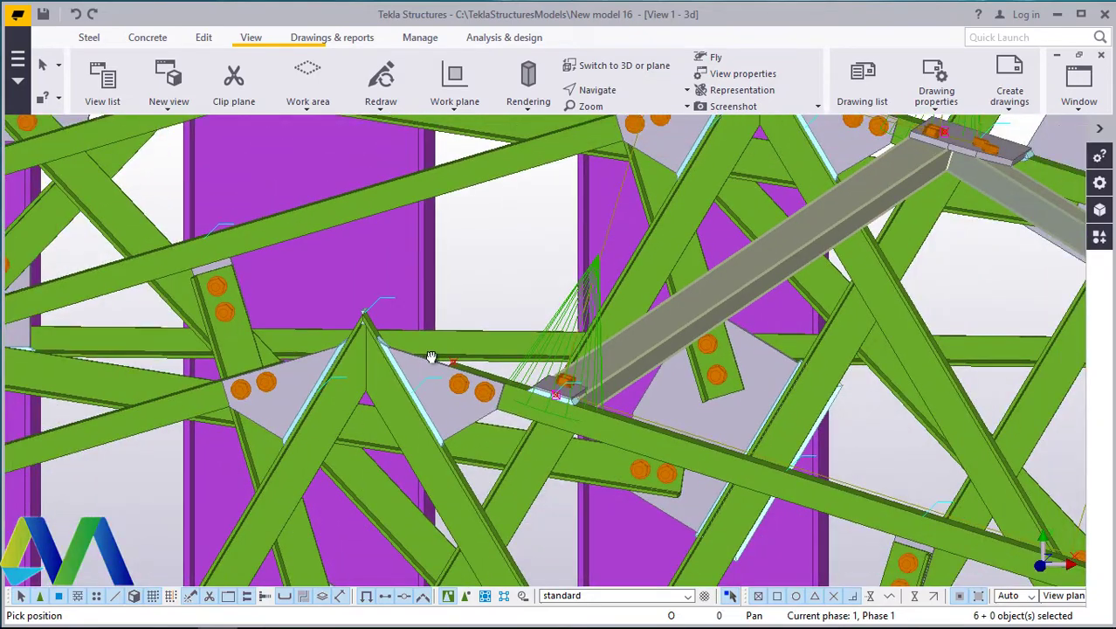
{"action": "middle_click_drag", "start_coordinate": [430, 357], "coordinate": [411, 279], "text": "ctrl"}
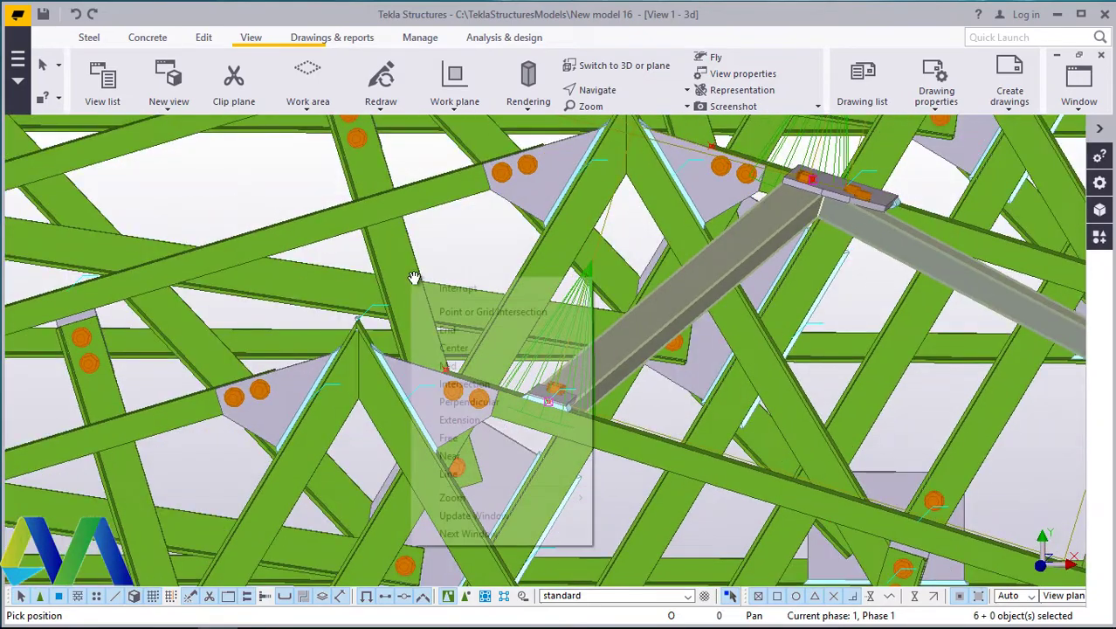
{"action": "right_click", "coordinate": [411, 279]}
{"action": "left_click", "coordinate": [441, 289]}
{"action": "right_click", "coordinate": [453, 237]}
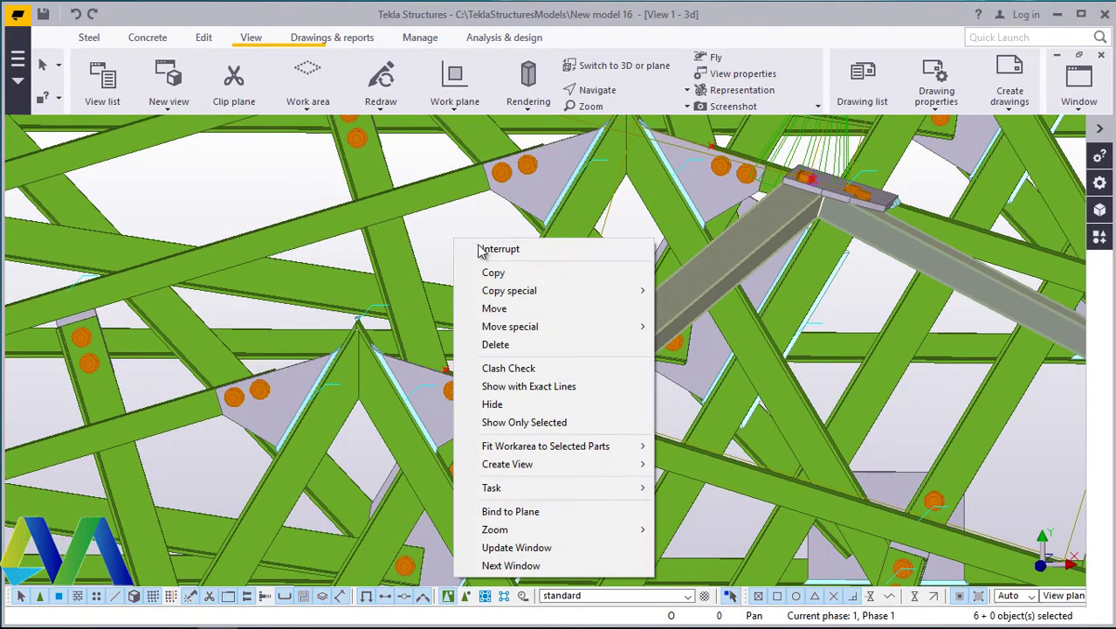
{"action": "mouse_move", "coordinate": [515, 295]}
{"action": "left_click", "coordinate": [695, 325]}
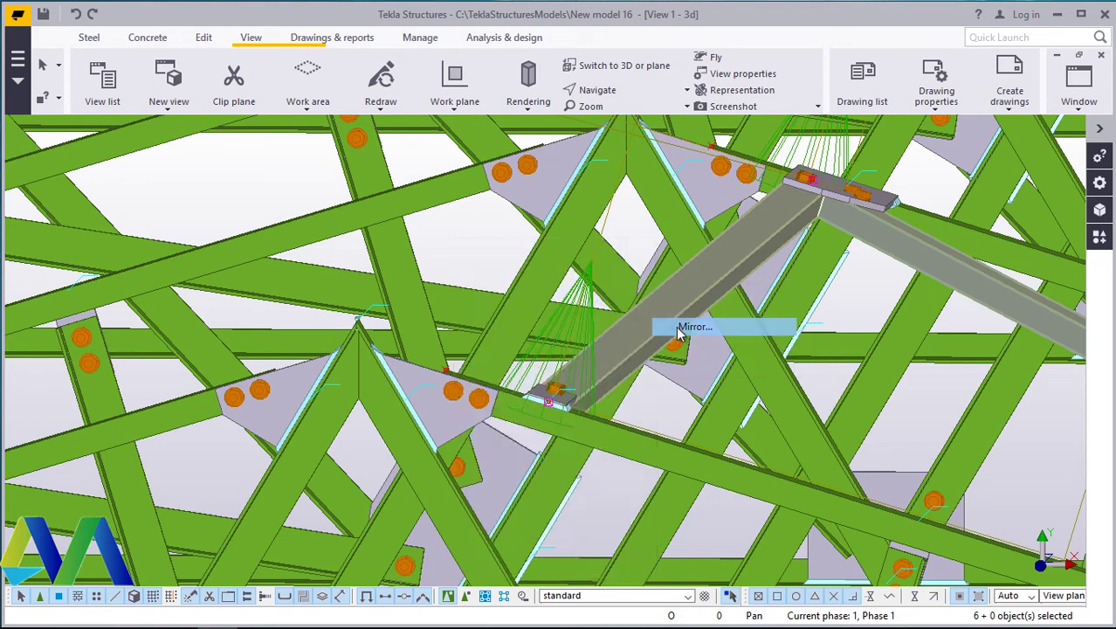
{"action": "left_click", "coordinate": [358, 363]}
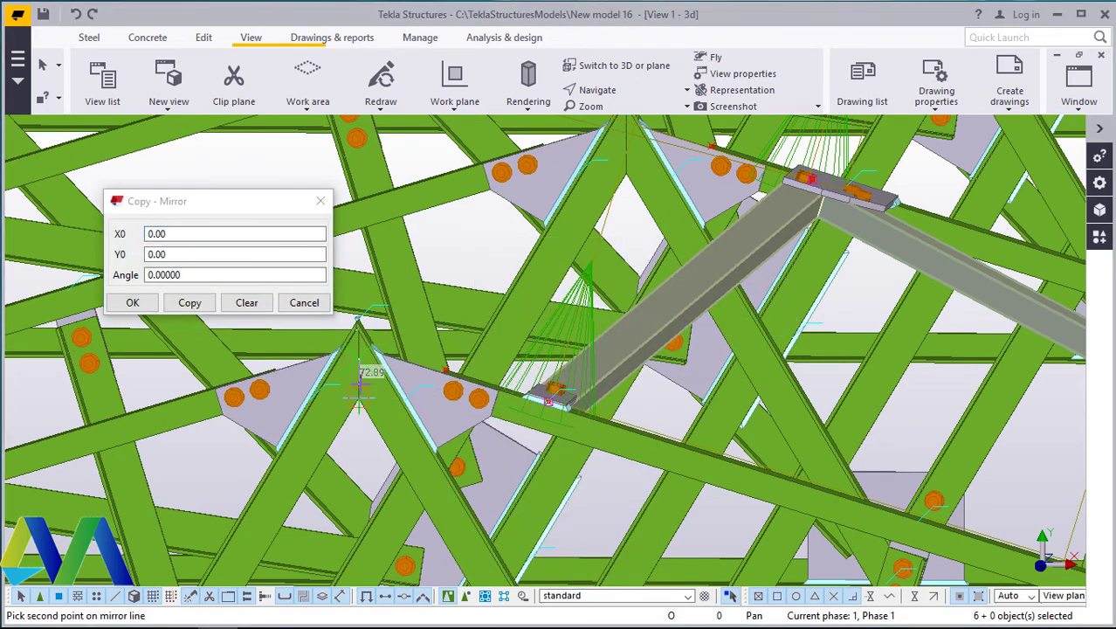
{"action": "left_click", "coordinate": [237, 329]}
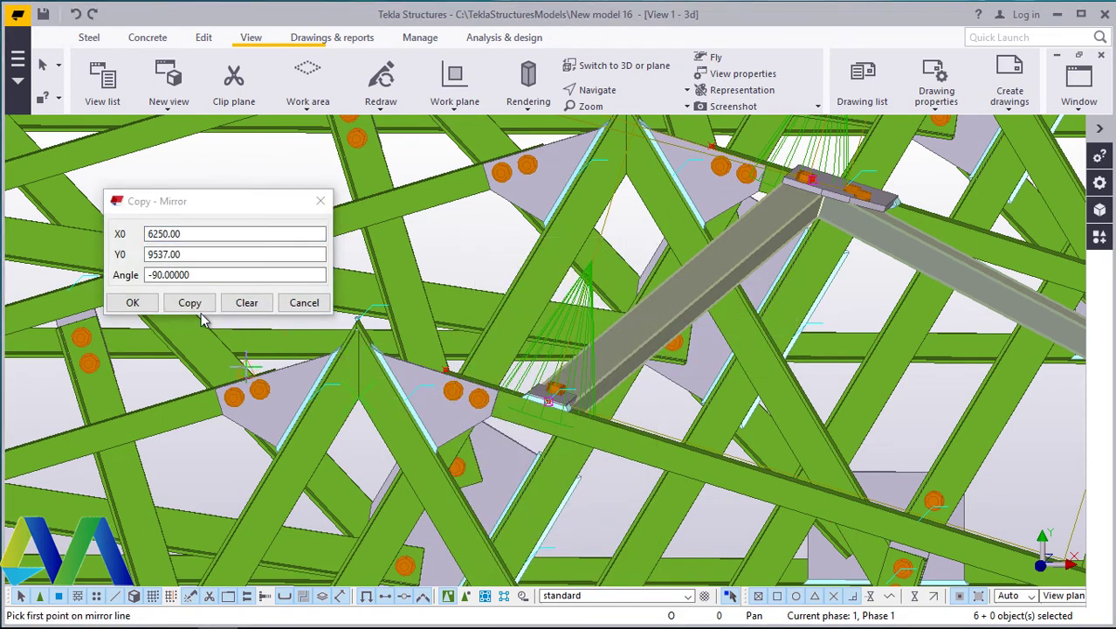
{"action": "left_click", "coordinate": [190, 302]}
{"action": "left_click", "coordinate": [133, 303]}
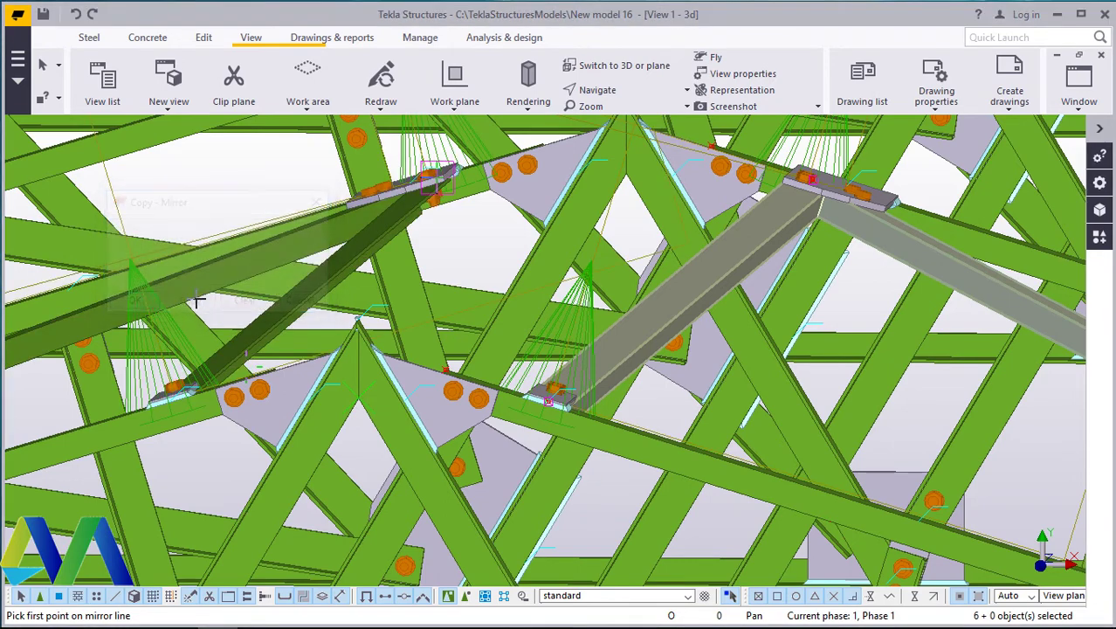
{"action": "scroll", "coordinate": [479, 219], "scroll_direction": "down", "scroll_amount": 1}
{"action": "right_click", "coordinate": [438, 220]}
{"action": "left_click", "coordinate": [511, 236]}
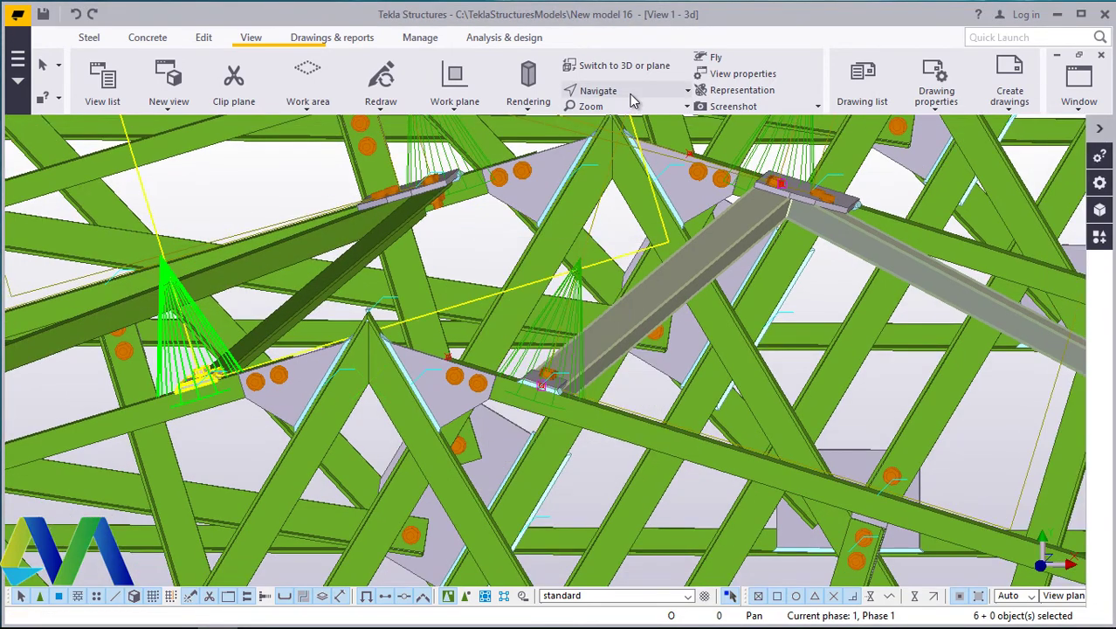
Step: Examine the original and mirrored bracing on both roof slopes from different angles
{"action": "left_click", "coordinate": [597, 89]}
{"action": "left_click", "coordinate": [612, 149]}
{"action": "scroll", "coordinate": [583, 276], "scroll_direction": "down", "scroll_amount": 8}
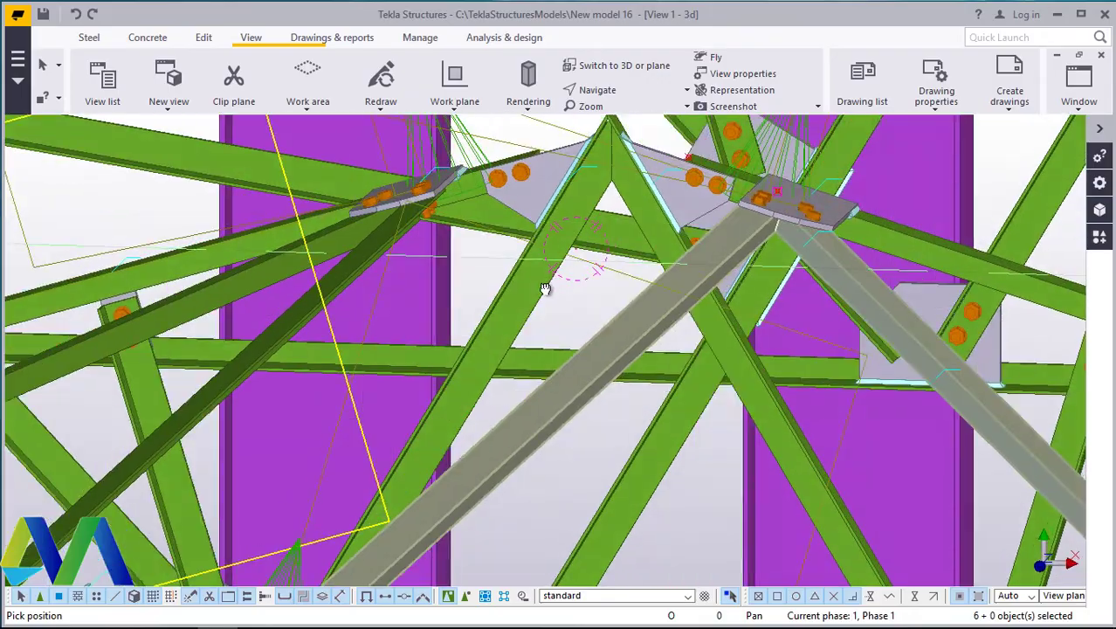
{"action": "scroll", "coordinate": [577, 292], "scroll_direction": "down", "scroll_amount": 10}
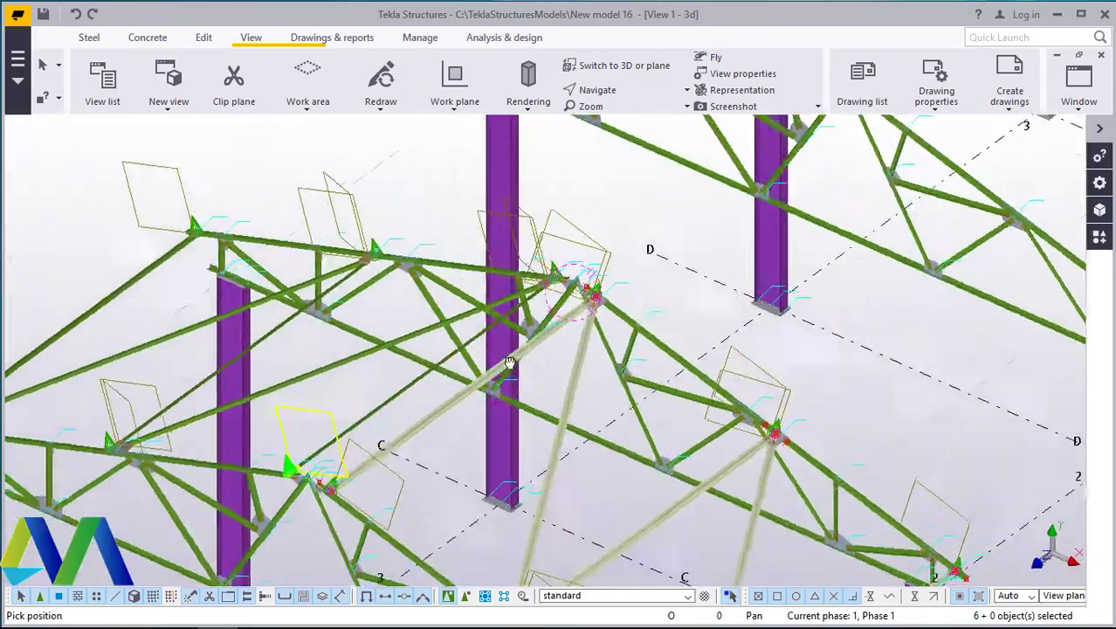
{"action": "middle_click_drag", "start_coordinate": [604, 323], "coordinate": [922, 372], "text": "ctrl"}
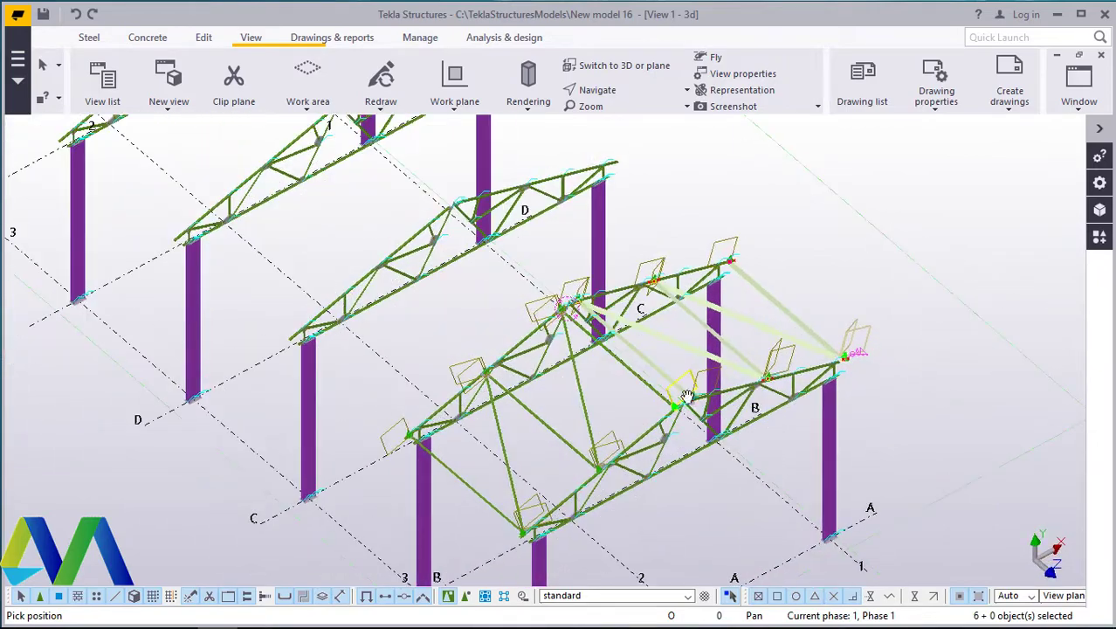
{"action": "scroll", "coordinate": [561, 467], "scroll_direction": "up", "scroll_amount": 3}
{"action": "scroll", "coordinate": [760, 317], "scroll_direction": "down", "scroll_amount": 3}
{"action": "scroll", "coordinate": [712, 389], "scroll_direction": "up", "scroll_amount": 3}
{"action": "scroll", "coordinate": [730, 367], "scroll_direction": "up", "scroll_amount": 3}
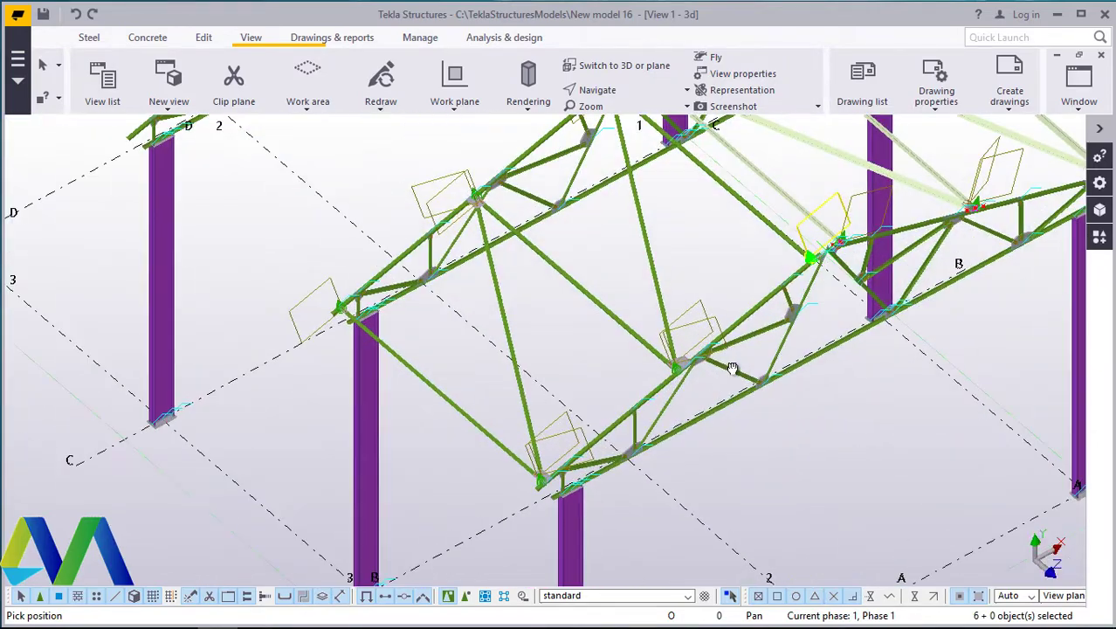
Step: Extend the selection to include all braces and their connections on both roof slopes between the trusses on grids A and B
{"action": "right_click", "coordinate": [712, 220]}
{"action": "left_click", "coordinate": [747, 229]}
{"action": "scroll", "coordinate": [739, 191], "scroll_direction": "up", "scroll_amount": 1}
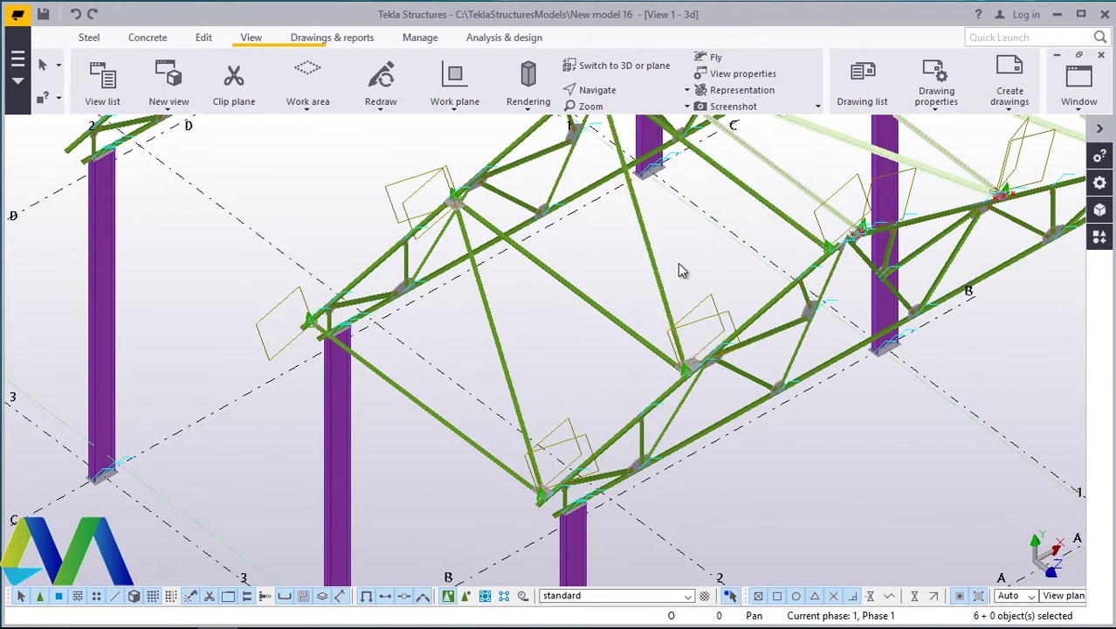
{"action": "left_click_drag", "start_coordinate": [675, 267], "coordinate": [447, 410]}
{"action": "left_click", "coordinate": [447, 430], "text": "shift"}
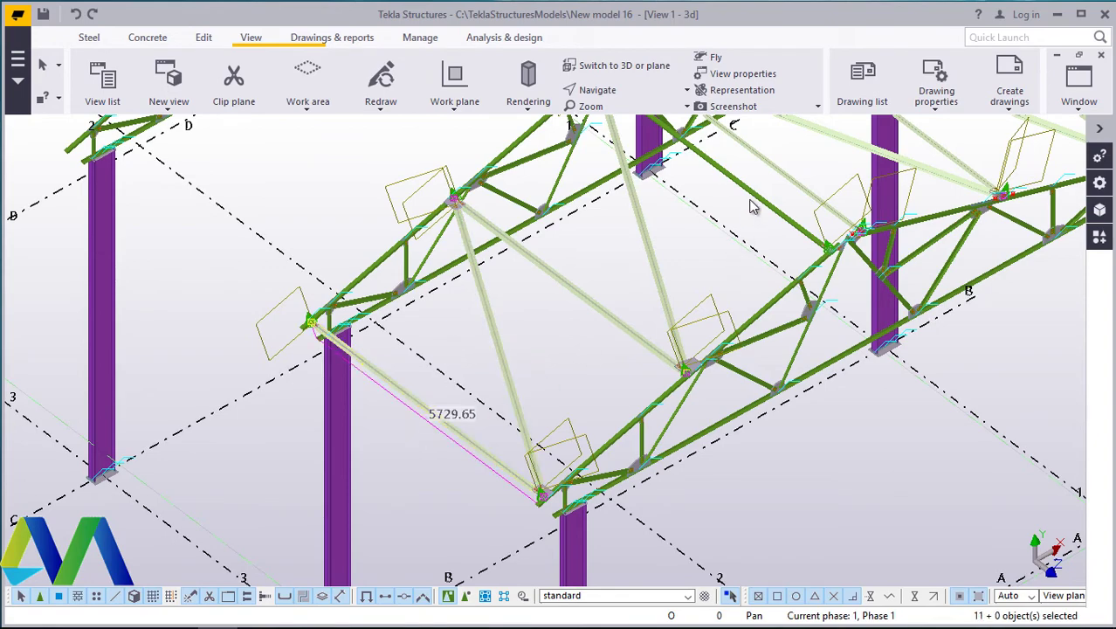
{"action": "left_click_drag", "start_coordinate": [738, 213], "coordinate": [739, 214], "text": "shift"}
{"action": "scroll", "coordinate": [611, 349], "scroll_direction": "down", "scroll_amount": 3}
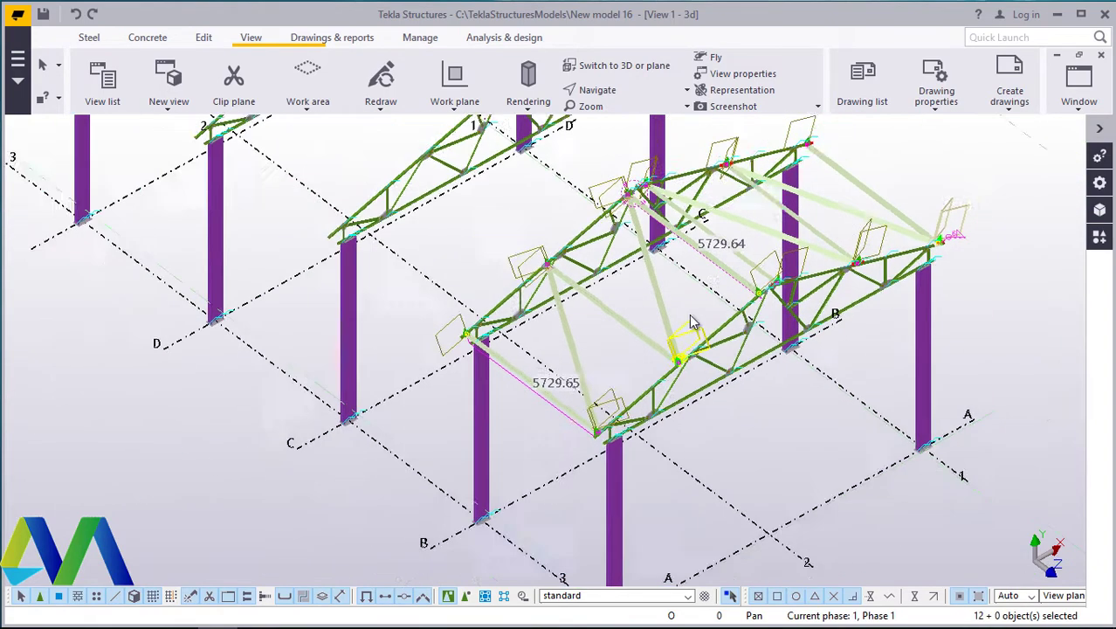
{"action": "scroll", "coordinate": [520, 337], "scroll_direction": "up", "scroll_amount": 3}
{"action": "scroll", "coordinate": [520, 336], "scroll_direction": "down", "scroll_amount": 3}
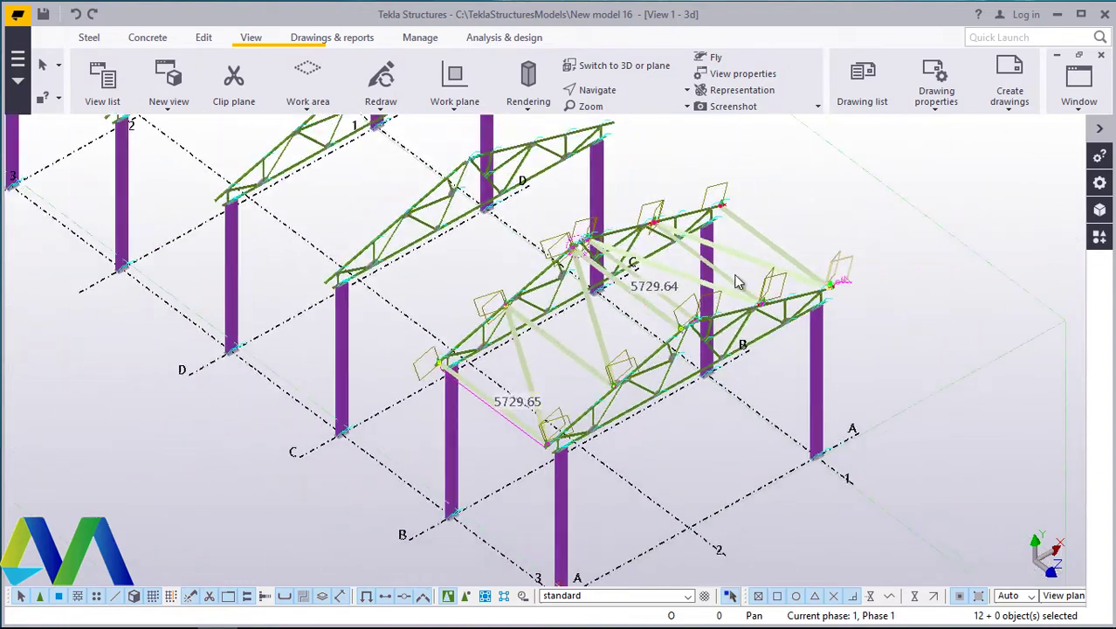
Step: Set up a linear copy of the selected bracing with dX 0, dY 0, dZ -6000 and 9 copies
{"action": "right_click", "coordinate": [830, 185]}
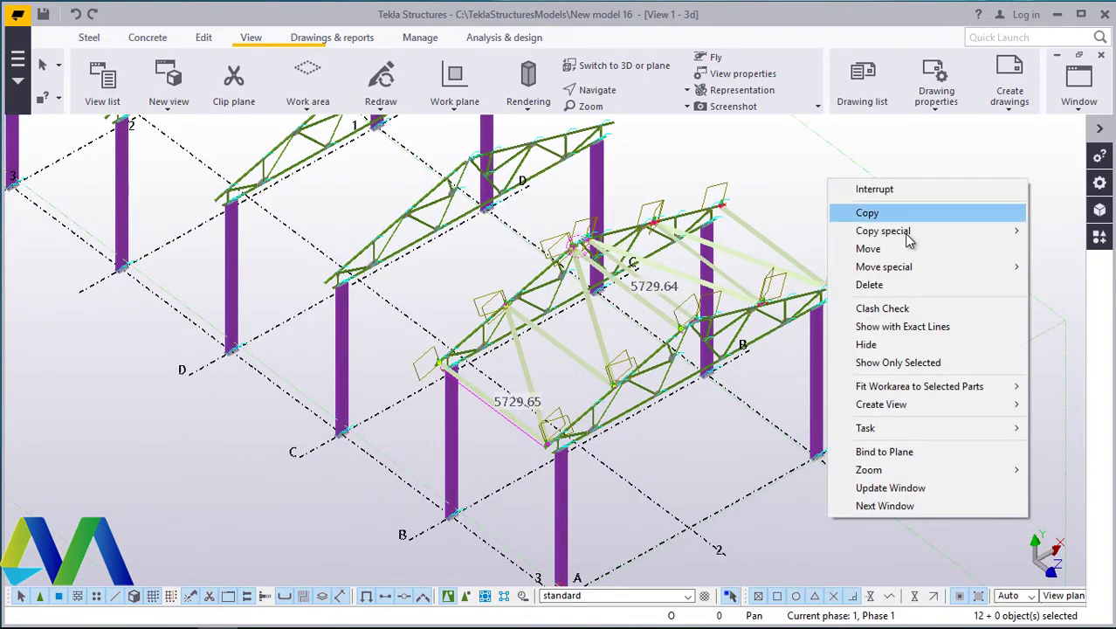
{"action": "mouse_move", "coordinate": [908, 241]}
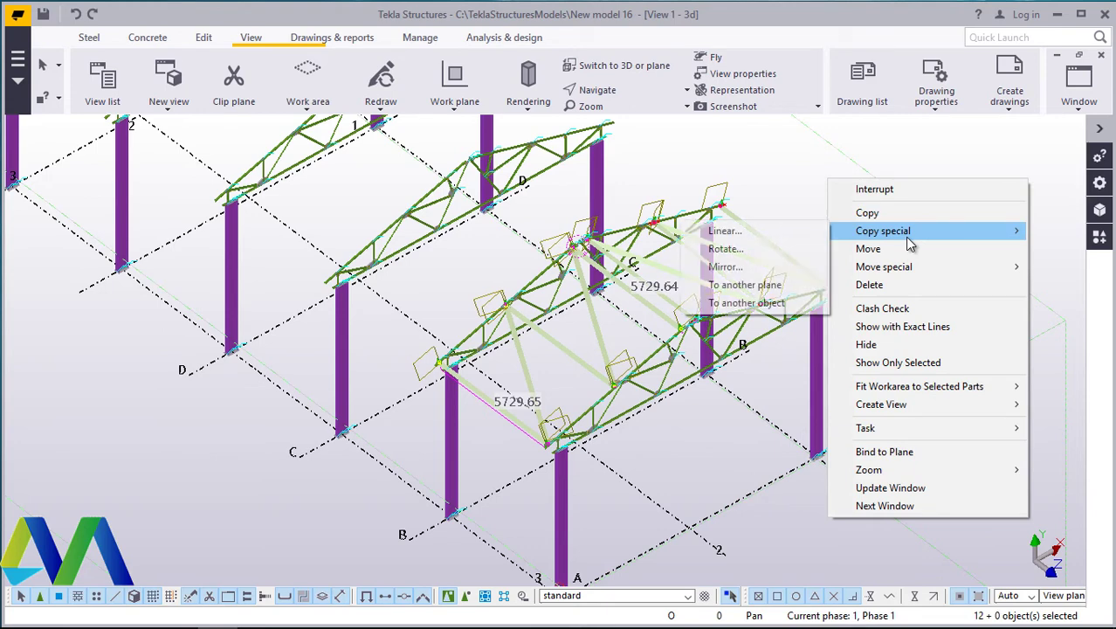
{"action": "left_click", "coordinate": [756, 232]}
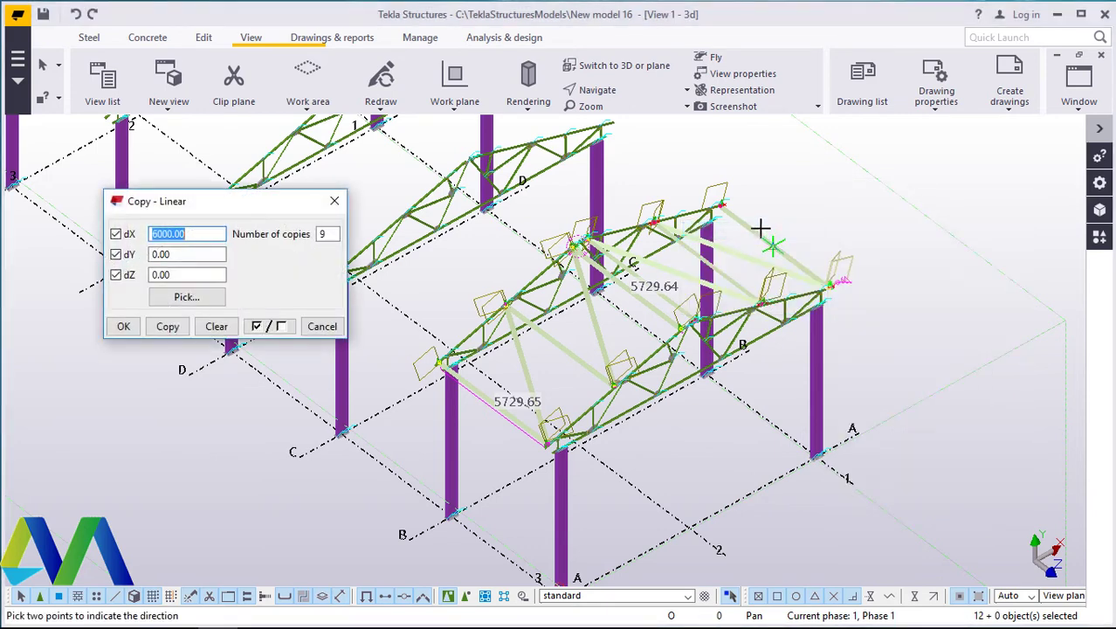
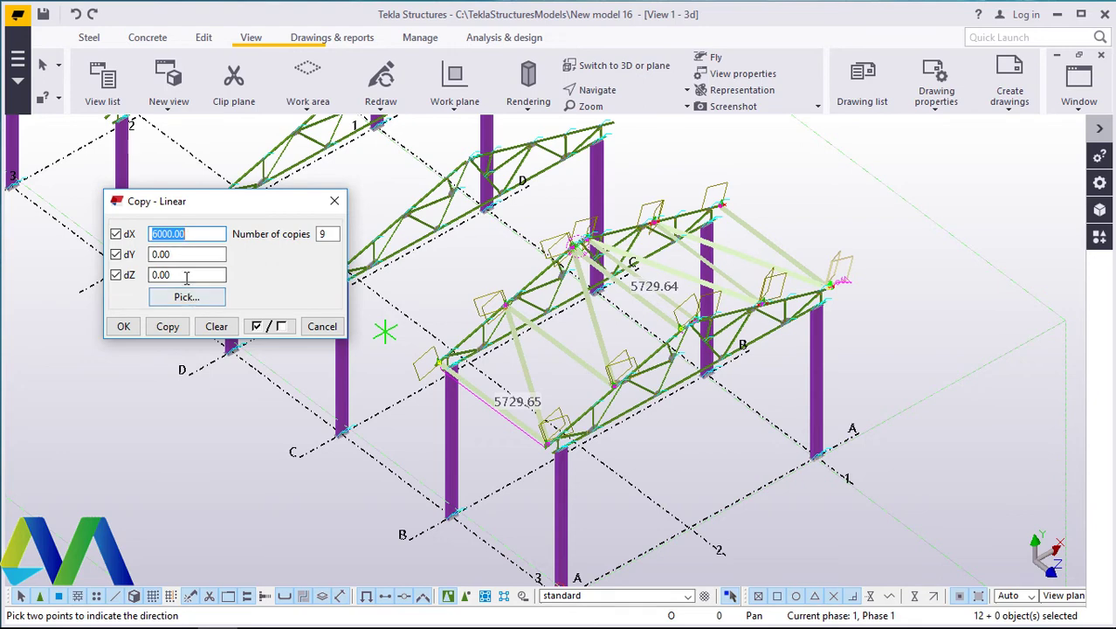
{"action": "key", "text": "Tab"}
{"action": "key", "text": "Tab"}
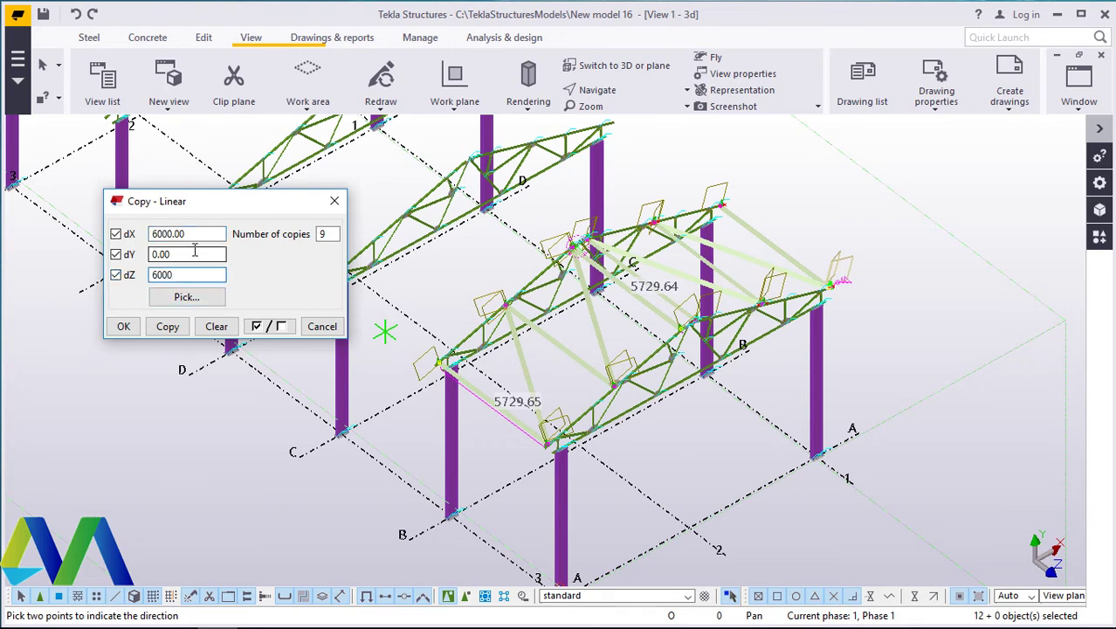
{"action": "key", "text": "shift+Tab"}
{"action": "key", "text": "shift+Tab"}
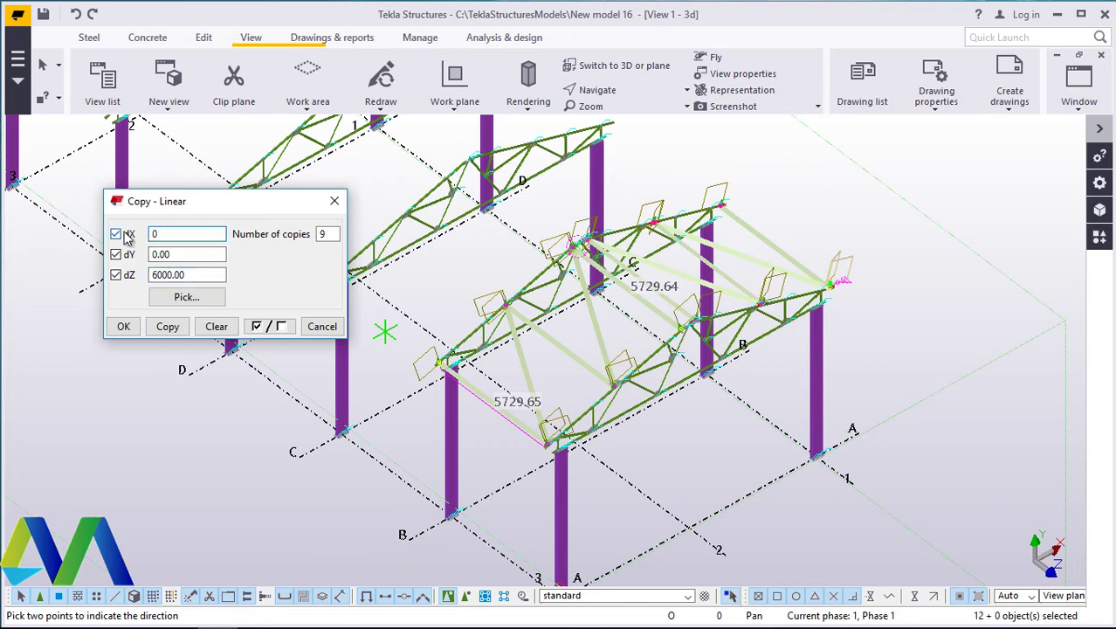
{"action": "type", "text": "0"}
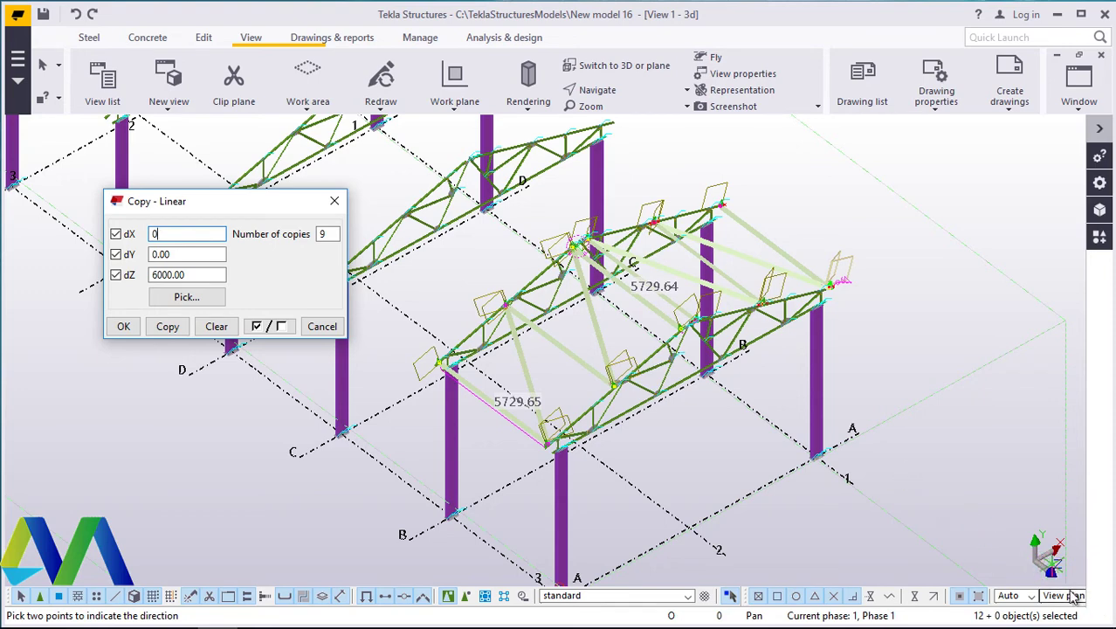
{"action": "left_click", "coordinate": [154, 274]}
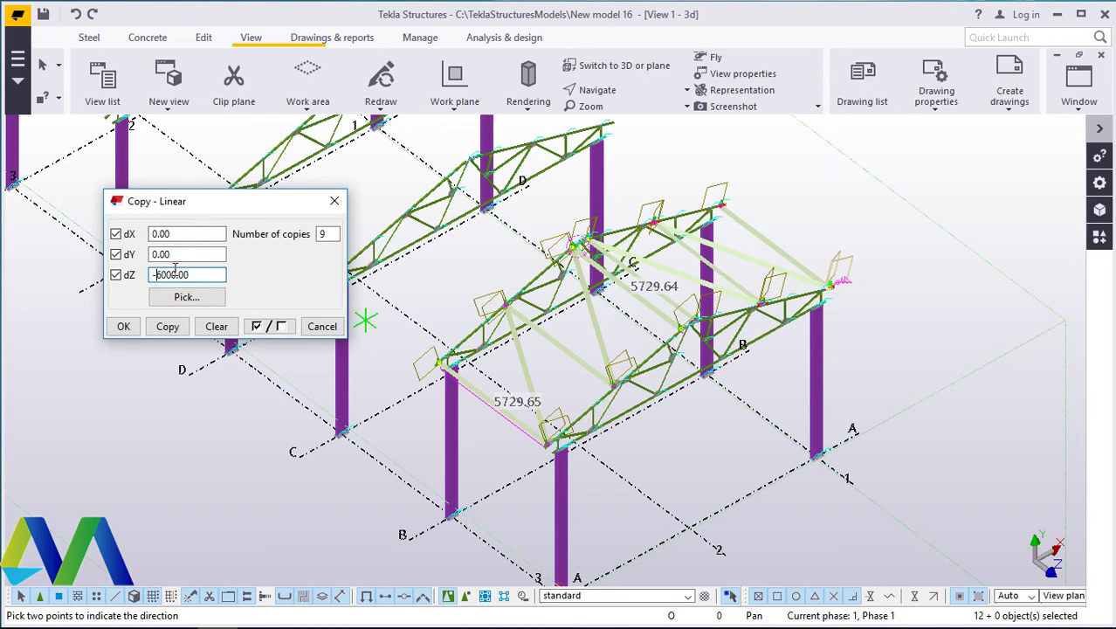
{"action": "type", "text": "-"}
{"action": "scroll", "coordinate": [861, 397], "scroll_direction": "down", "scroll_amount": 3}
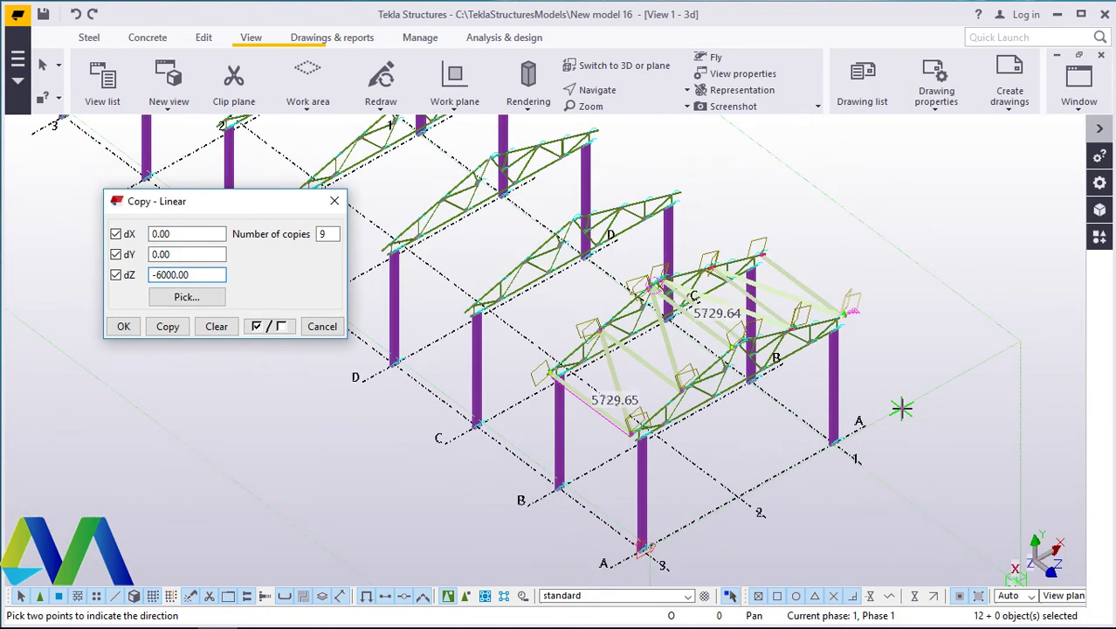
{"action": "scroll", "coordinate": [872, 440], "scroll_direction": "down", "scroll_amount": 2}
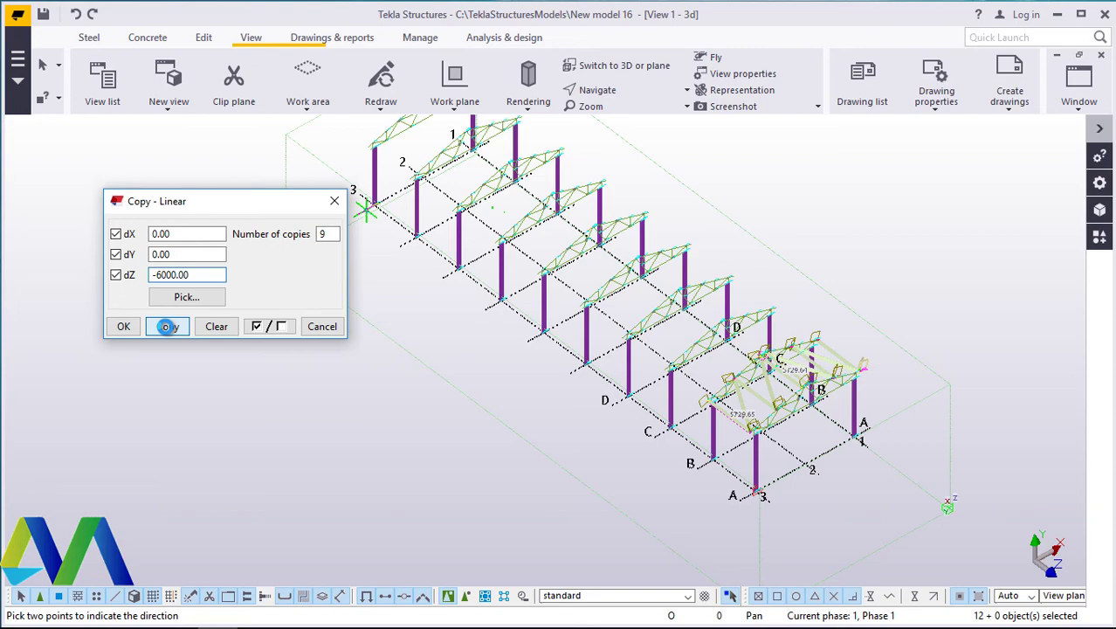
Step: Create the linear copies of the bracing, expand the work area to include them, and end the copy command
{"action": "left_click", "coordinate": [168, 326]}
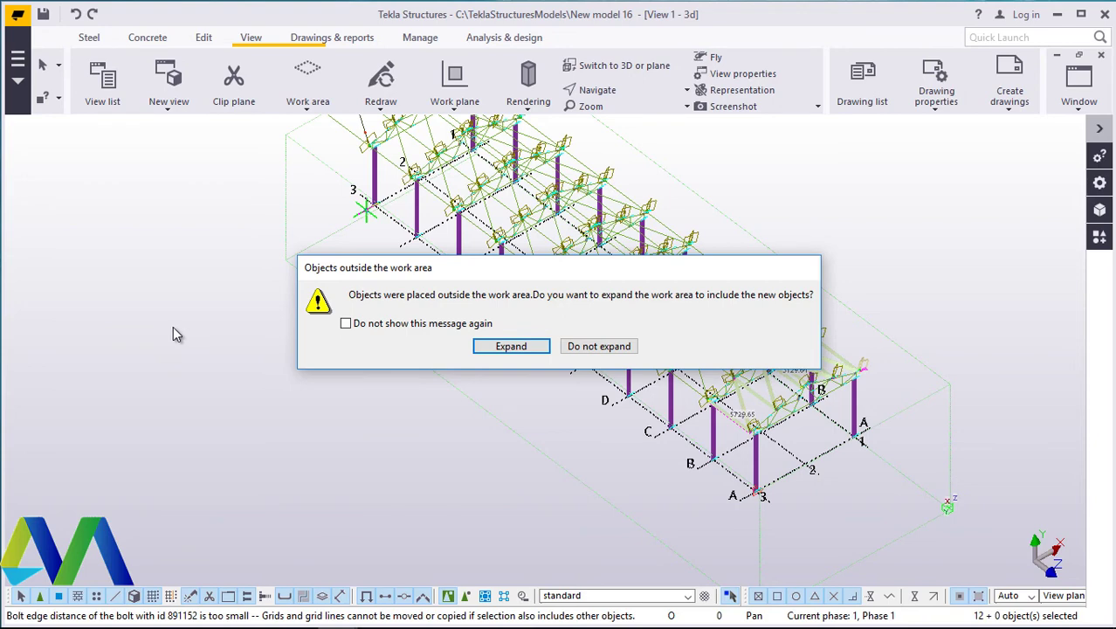
{"action": "left_click", "coordinate": [513, 347]}
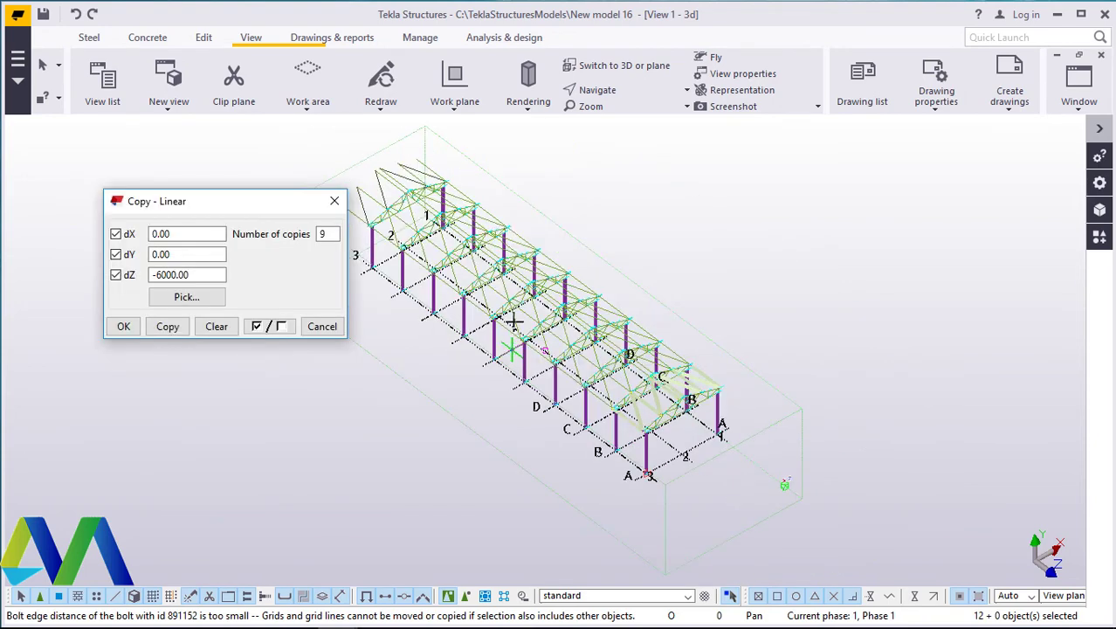
{"action": "left_click", "coordinate": [121, 325]}
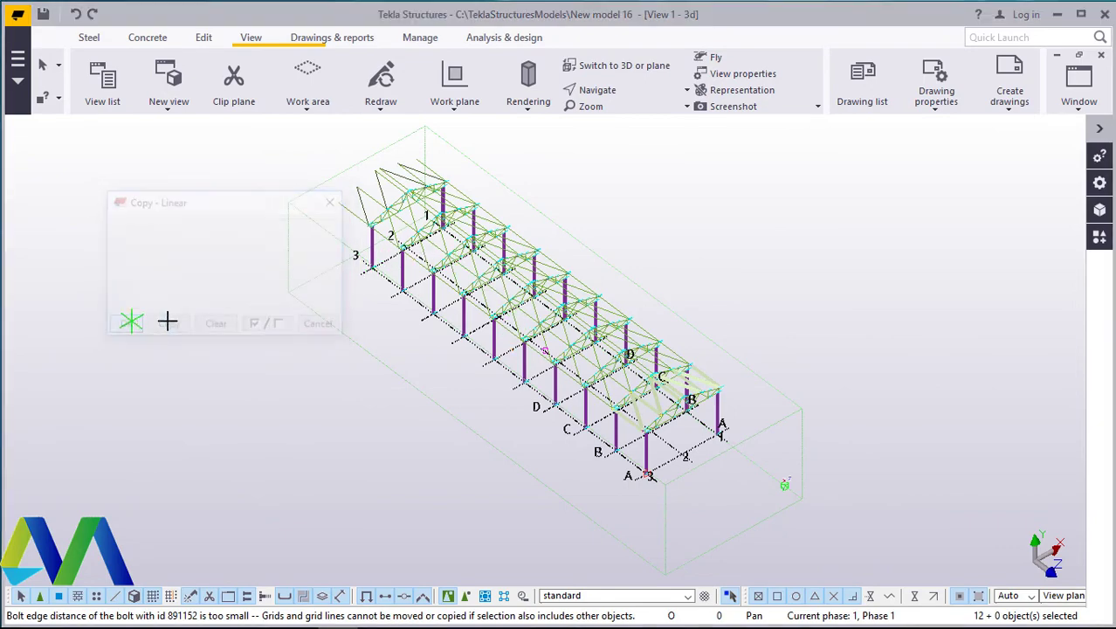
{"action": "right_click", "coordinate": [761, 221]}
{"action": "left_click", "coordinate": [805, 230]}
Step: Delete the surplus copied braces that project beyond the last truss on both roof slopes
{"action": "scroll", "coordinate": [382, 170], "scroll_direction": "up", "scroll_amount": 5}
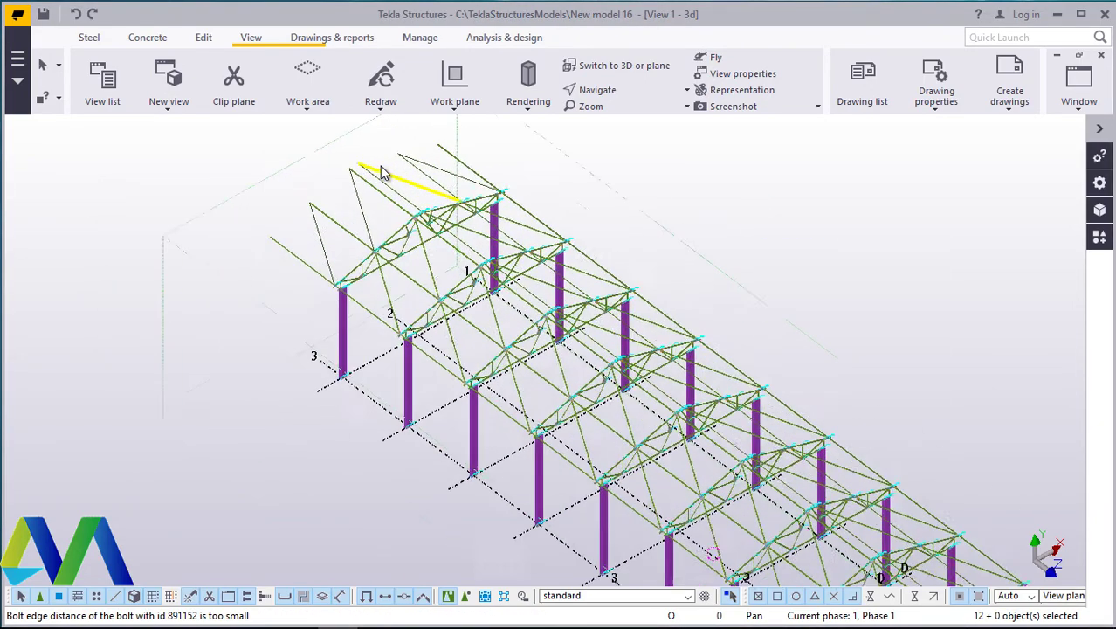
{"action": "left_click_drag", "start_coordinate": [382, 144], "coordinate": [234, 290]}
{"action": "right_click", "coordinate": [233, 178]}
{"action": "left_click", "coordinate": [278, 279]}
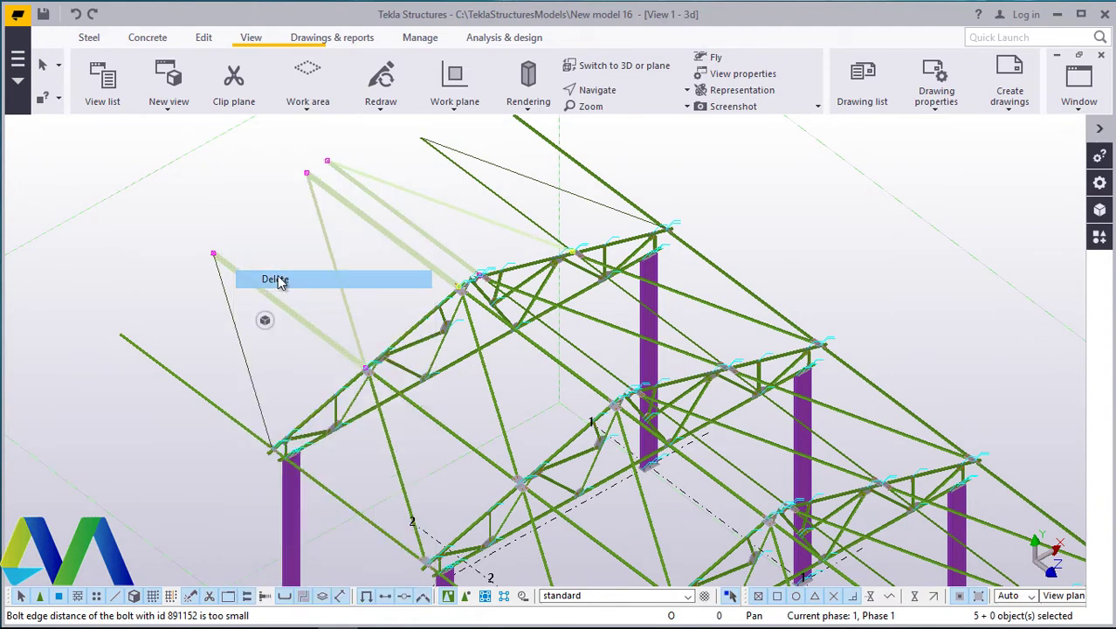
{"action": "left_click_drag", "start_coordinate": [282, 236], "coordinate": [156, 393]}
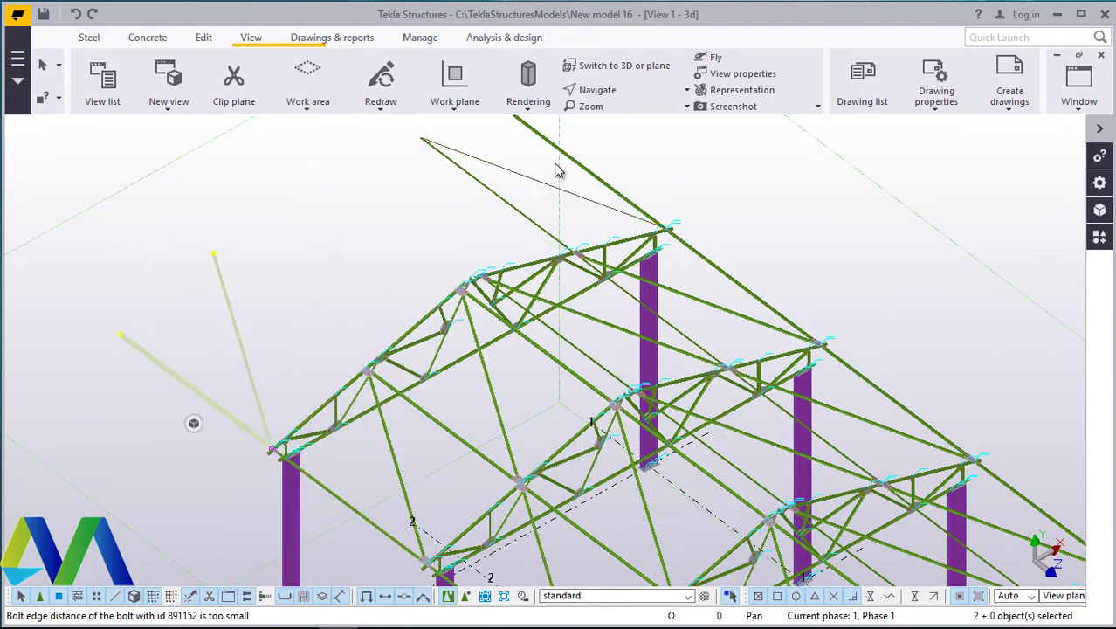
{"action": "right_click", "coordinate": [762, 208]}
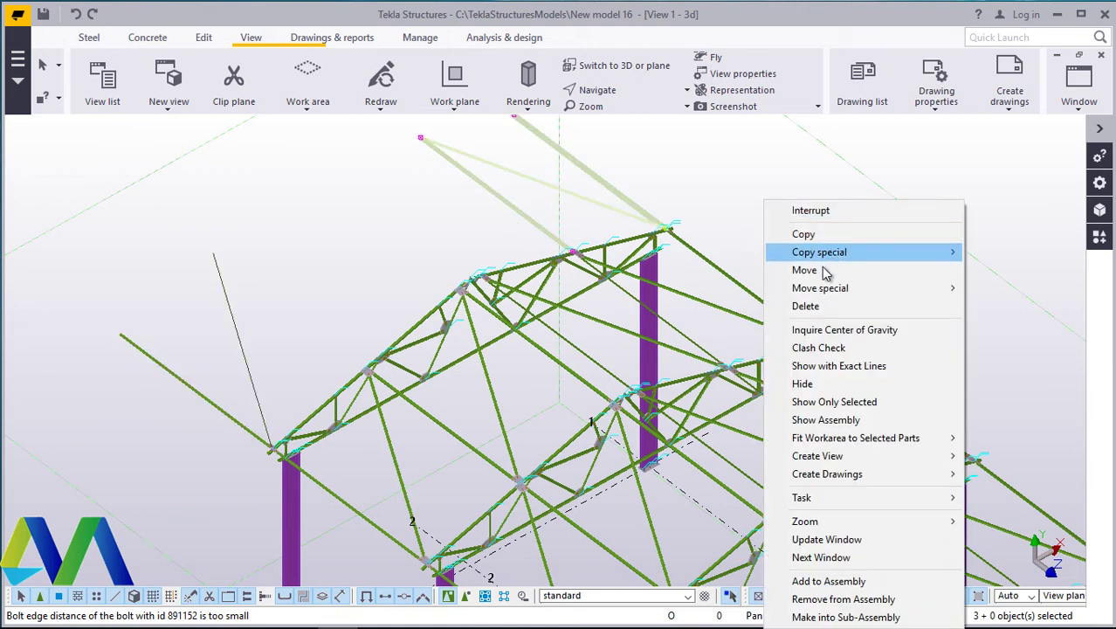
{"action": "left_click", "coordinate": [793, 307]}
{"action": "left_click_drag", "start_coordinate": [269, 270], "coordinate": [96, 358]}
{"action": "right_click", "coordinate": [251, 183]}
{"action": "left_click", "coordinate": [310, 291]}
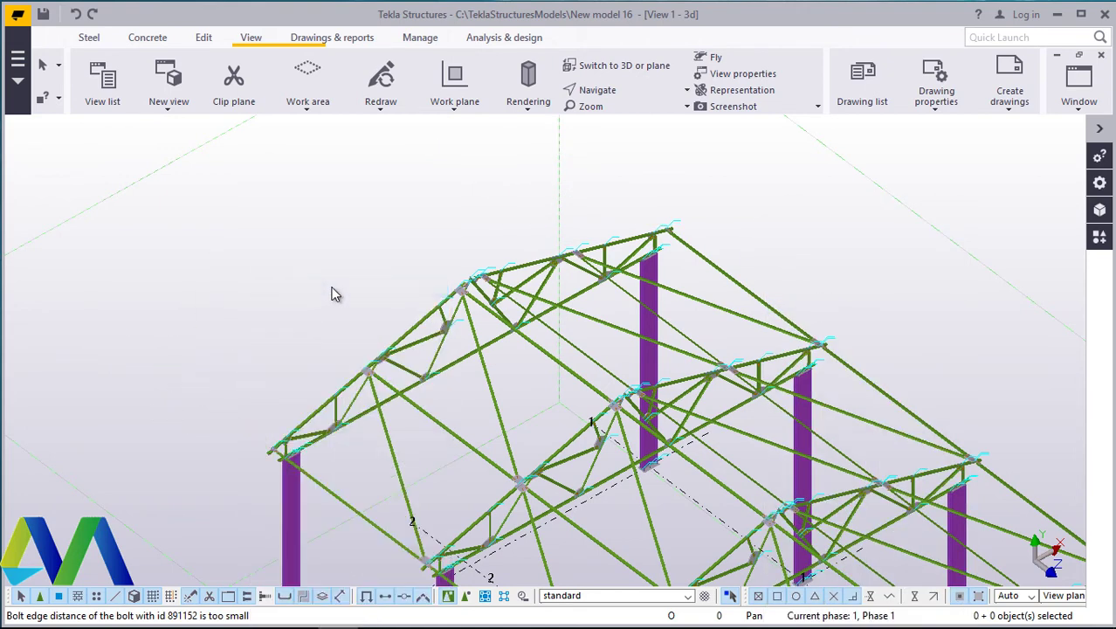
Step: Examine the copied roof bracing along the whole building from both ends and both sides
{"action": "left_click", "coordinate": [602, 93]}
{"action": "left_click", "coordinate": [614, 139]}
{"action": "left_click", "coordinate": [550, 312]}
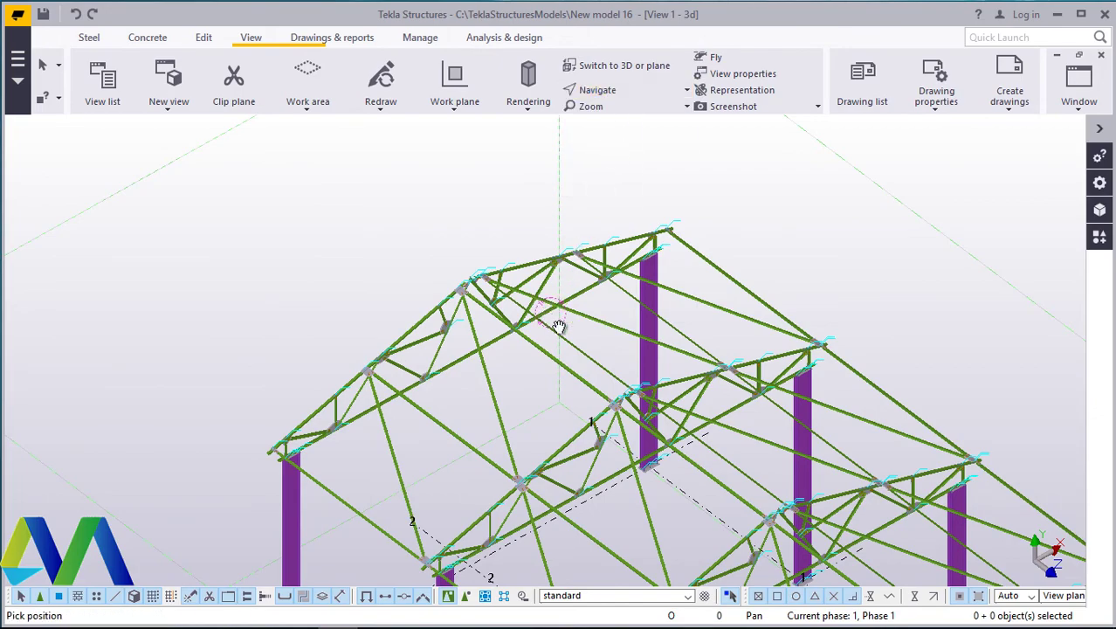
{"action": "middle_click_drag", "start_coordinate": [560, 324], "coordinate": [865, 266], "text": "ctrl"}
{"action": "scroll", "coordinate": [675, 262], "scroll_direction": "up", "scroll_amount": 9}
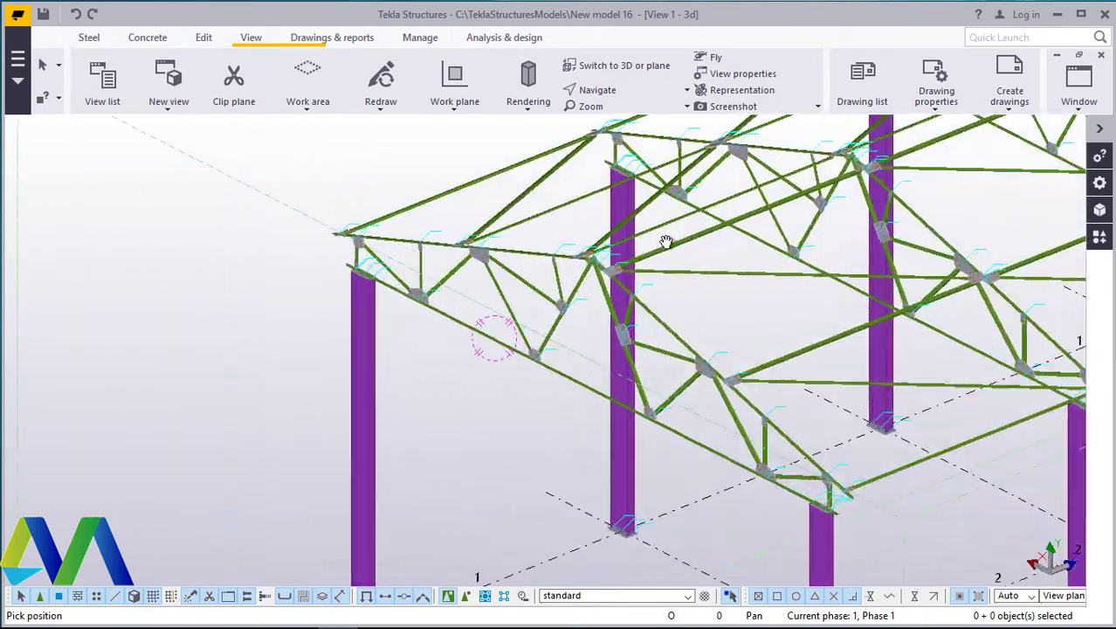
{"action": "scroll", "coordinate": [338, 414], "scroll_direction": "down", "scroll_amount": 10}
{"action": "scroll", "coordinate": [283, 381], "scroll_direction": "down", "scroll_amount": 2}
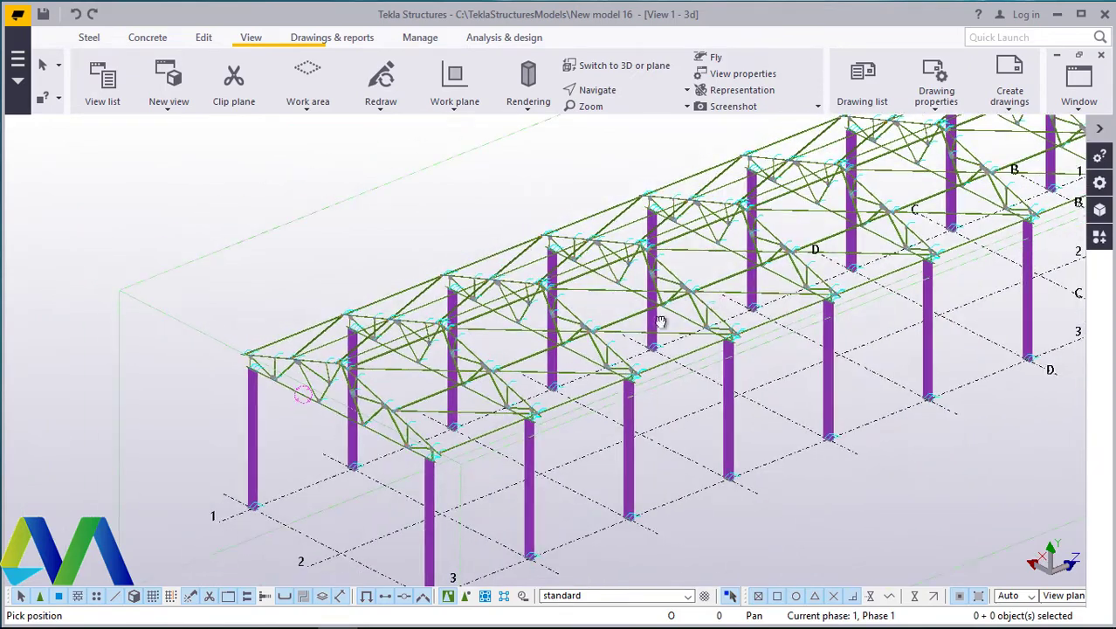
{"action": "middle_click_drag", "start_coordinate": [661, 320], "coordinate": [347, 412], "text": "ctrl"}
{"action": "scroll", "coordinate": [207, 489], "scroll_direction": "up", "scroll_amount": 5}
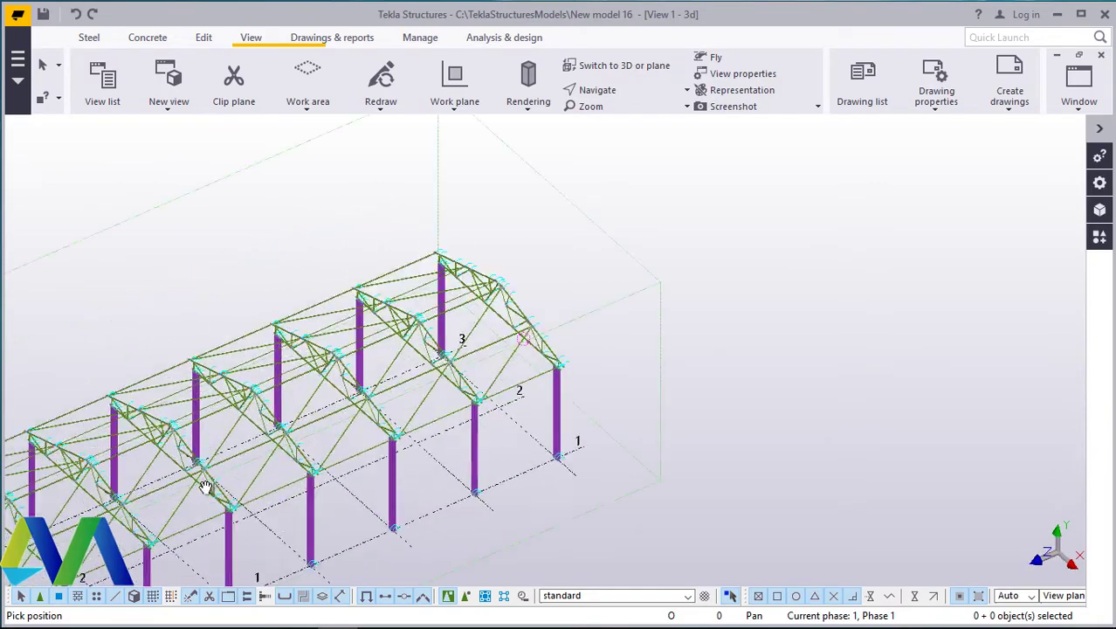
{"action": "scroll", "coordinate": [793, 304], "scroll_direction": "down", "scroll_amount": 3}
{"action": "scroll", "coordinate": [358, 425], "scroll_direction": "up", "scroll_amount": 8}
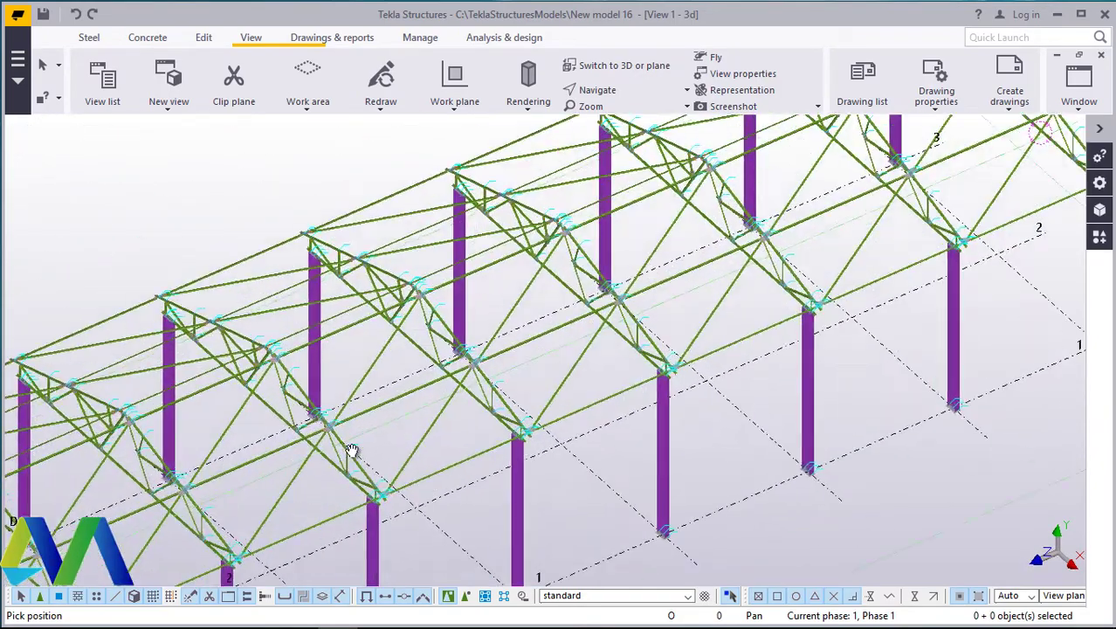
{"action": "scroll", "coordinate": [646, 304], "scroll_direction": "down", "scroll_amount": 4}
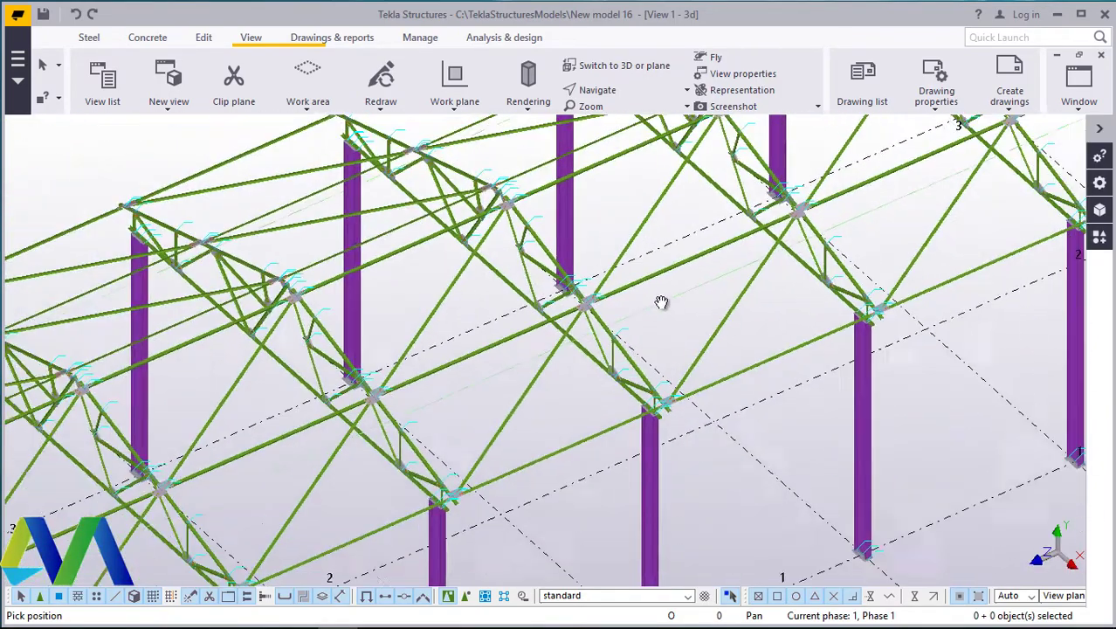
{"action": "middle_click_drag", "start_coordinate": [673, 304], "coordinate": [637, 322], "text": "ctrl"}
{"action": "scroll", "coordinate": [808, 413], "scroll_direction": "down", "scroll_amount": 3}
{"action": "scroll", "coordinate": [455, 392], "scroll_direction": "up", "scroll_amount": 4}
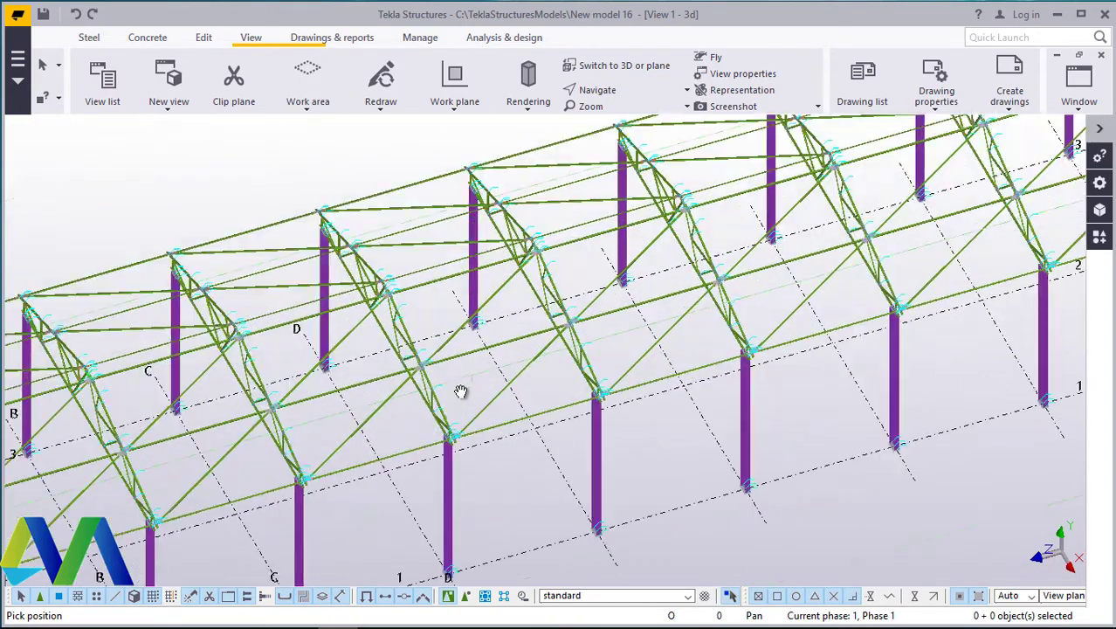
Step: Examine the bolted gusset connections between the copied braces and the truss top chords up close, including where adjacent plates meet
{"action": "left_click", "coordinate": [598, 90]}
{"action": "left_click", "coordinate": [623, 115]}
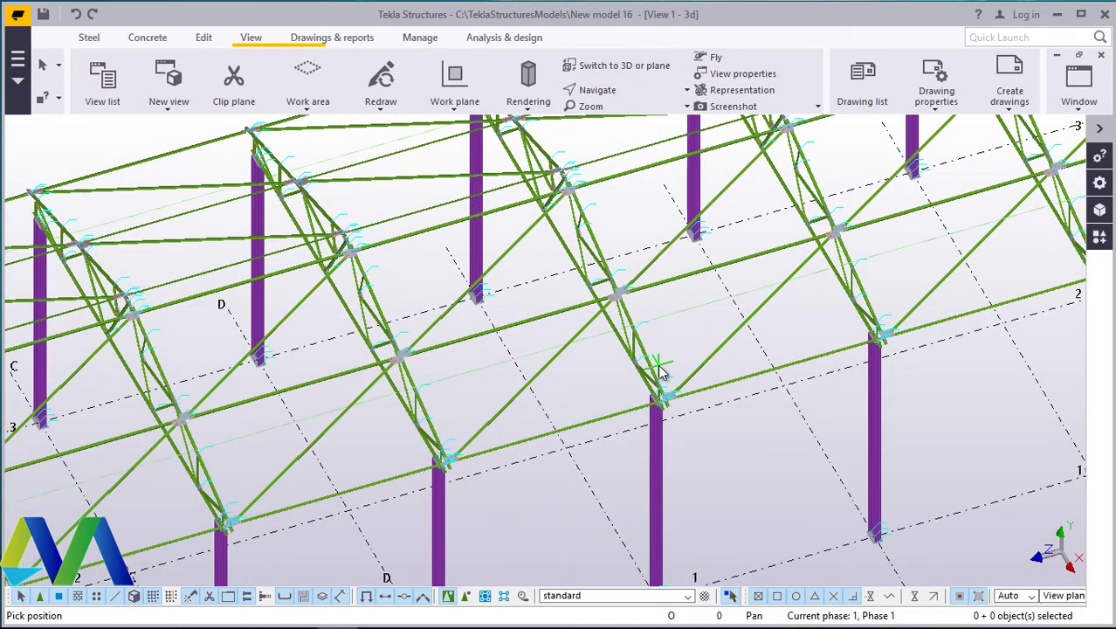
{"action": "left_click_drag", "start_coordinate": [674, 361], "coordinate": [465, 345]}
{"action": "scroll", "coordinate": [465, 344], "scroll_direction": "up", "scroll_amount": 5}
{"action": "scroll", "coordinate": [692, 340], "scroll_direction": "up", "scroll_amount": 1}
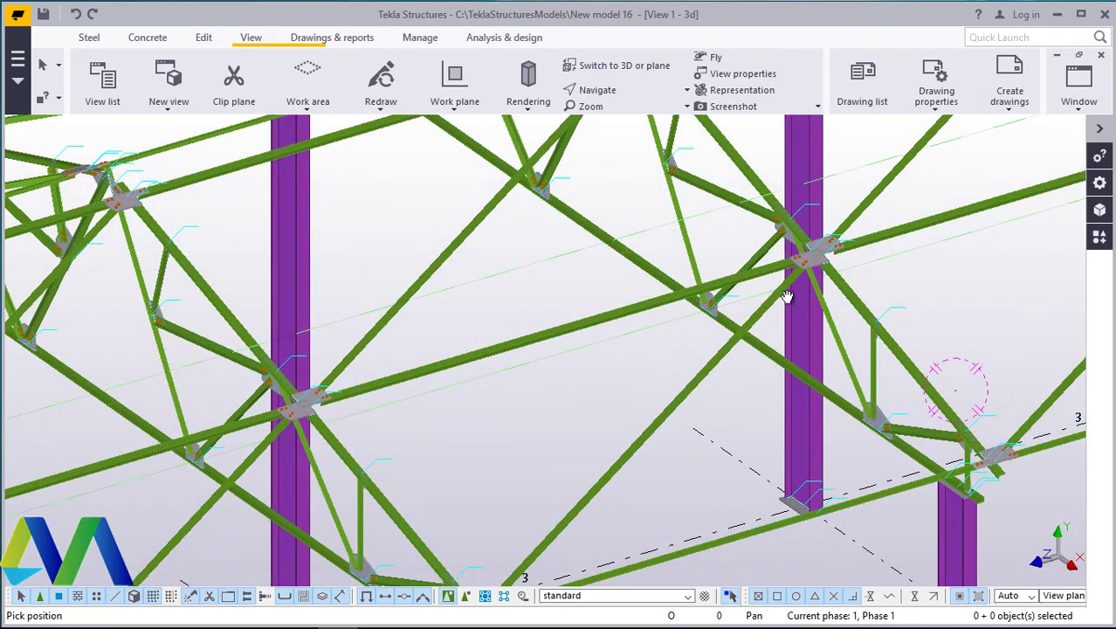
{"action": "scroll", "coordinate": [800, 277], "scroll_direction": "up", "scroll_amount": 2}
{"action": "scroll", "coordinate": [838, 276], "scroll_direction": "down", "scroll_amount": 6}
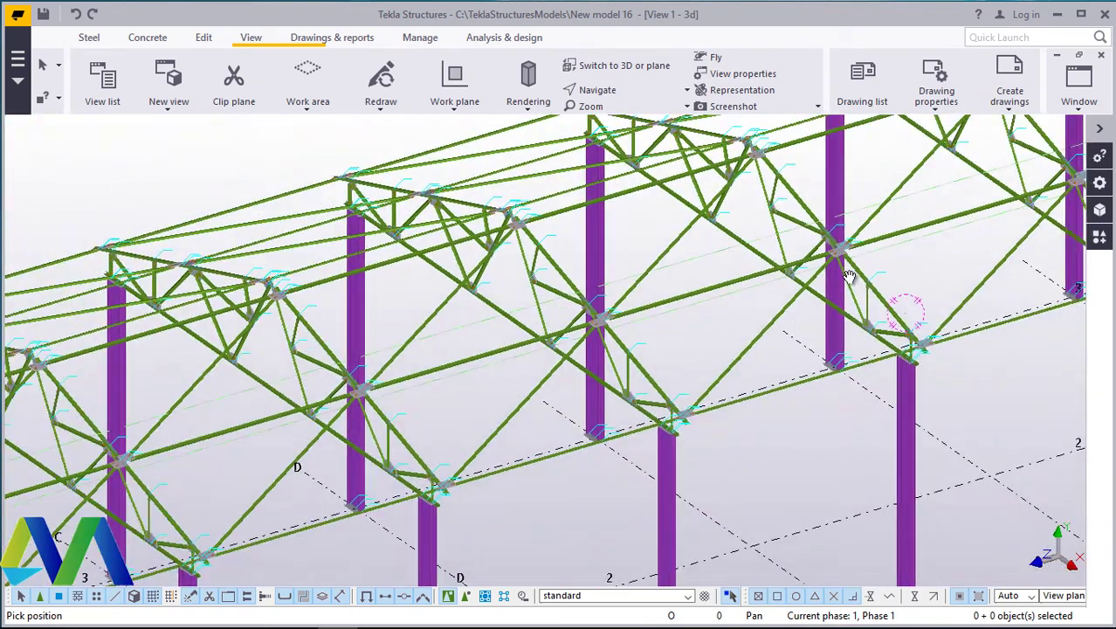
{"action": "left_click_drag", "start_coordinate": [849, 276], "coordinate": [651, 374]}
{"action": "scroll", "coordinate": [665, 175], "scroll_direction": "up", "scroll_amount": 9}
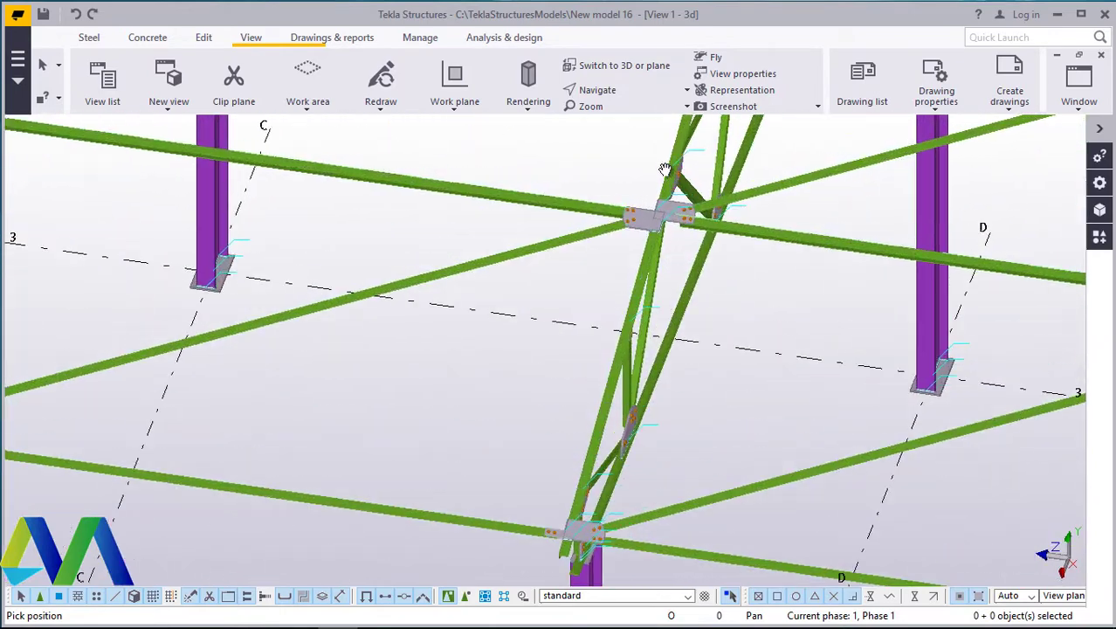
{"action": "scroll", "coordinate": [666, 169], "scroll_direction": "up", "scroll_amount": 5}
{"action": "scroll", "coordinate": [668, 169], "scroll_direction": "up", "scroll_amount": 1}
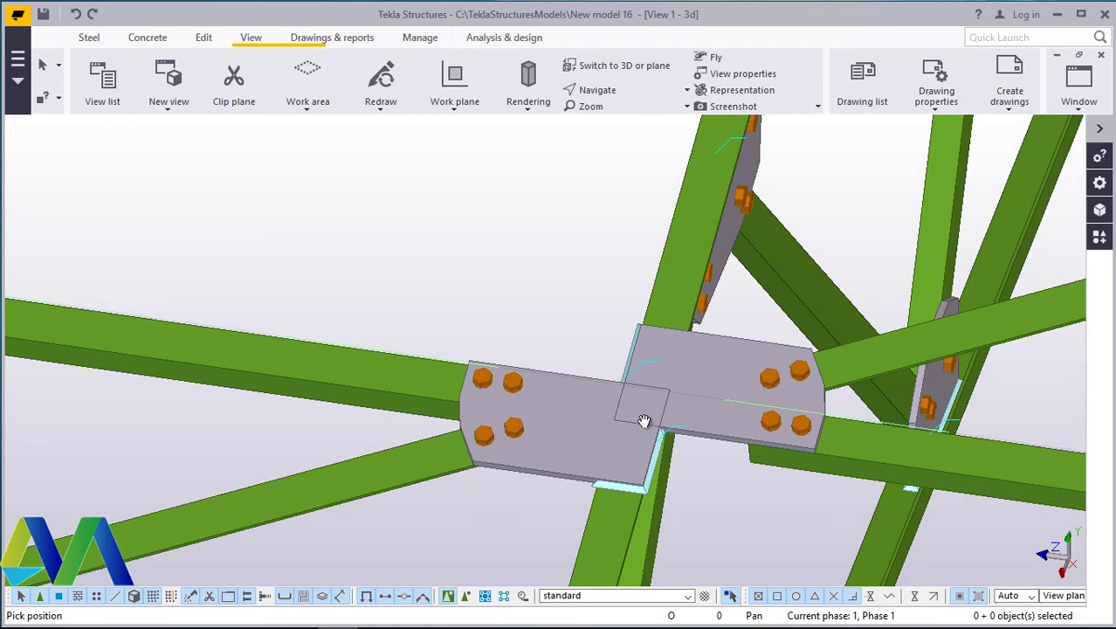
{"action": "scroll", "coordinate": [643, 407], "scroll_direction": "down", "scroll_amount": 5}
{"action": "middle_click_drag", "start_coordinate": [708, 409], "coordinate": [781, 297], "text": "ctrl"}
{"action": "scroll", "coordinate": [660, 324], "scroll_direction": "down", "scroll_amount": 2}
{"action": "scroll", "coordinate": [660, 323], "scroll_direction": "down", "scroll_amount": 1}
{"action": "scroll", "coordinate": [439, 441], "scroll_direction": "up", "scroll_amount": 4}
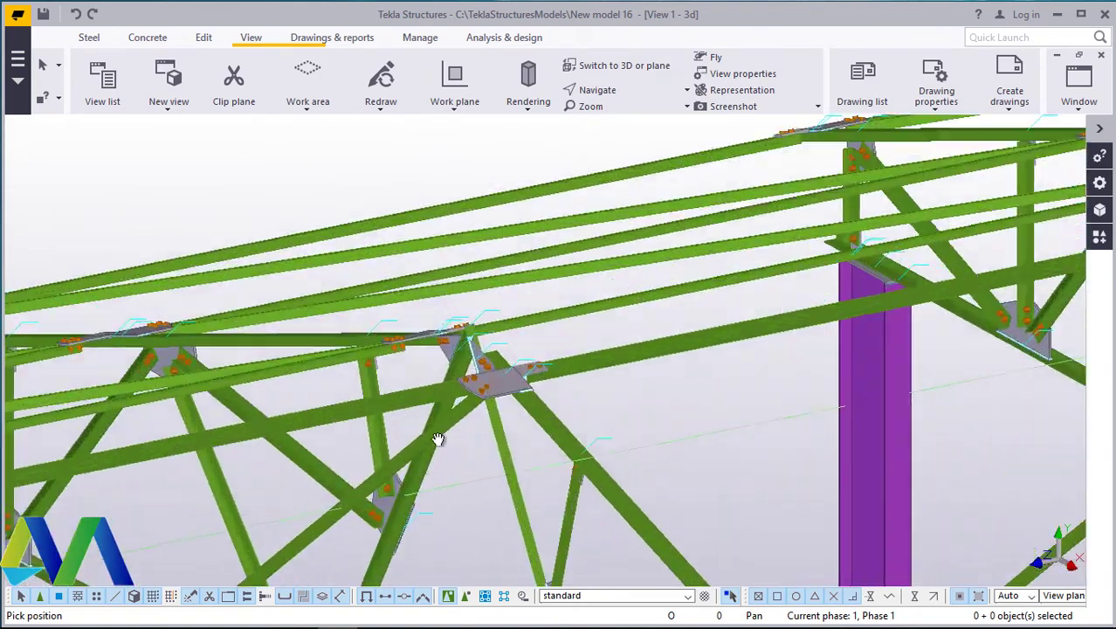
Step: Examine the roof bracing along the ridge and upper slopes from several angles, ending with an overview of the building from its grid A end
{"action": "scroll", "coordinate": [439, 440], "scroll_direction": "up", "scroll_amount": 1}
{"action": "left_click", "coordinate": [659, 92]}
{"action": "left_click", "coordinate": [613, 141]}
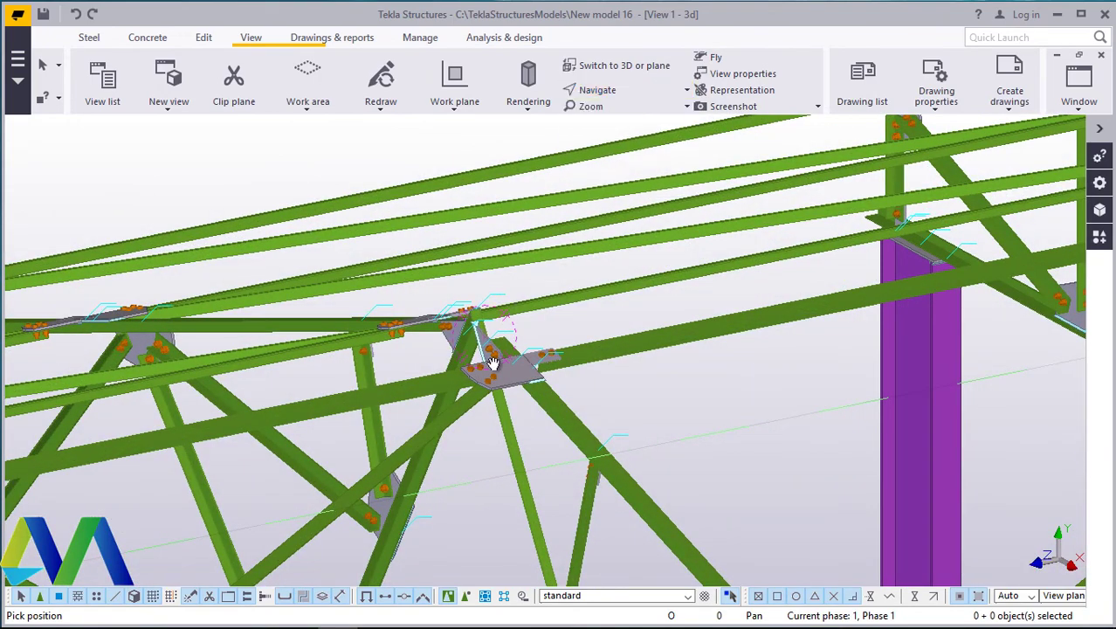
{"action": "middle_click_drag", "start_coordinate": [494, 362], "coordinate": [385, 289], "text": "ctrl"}
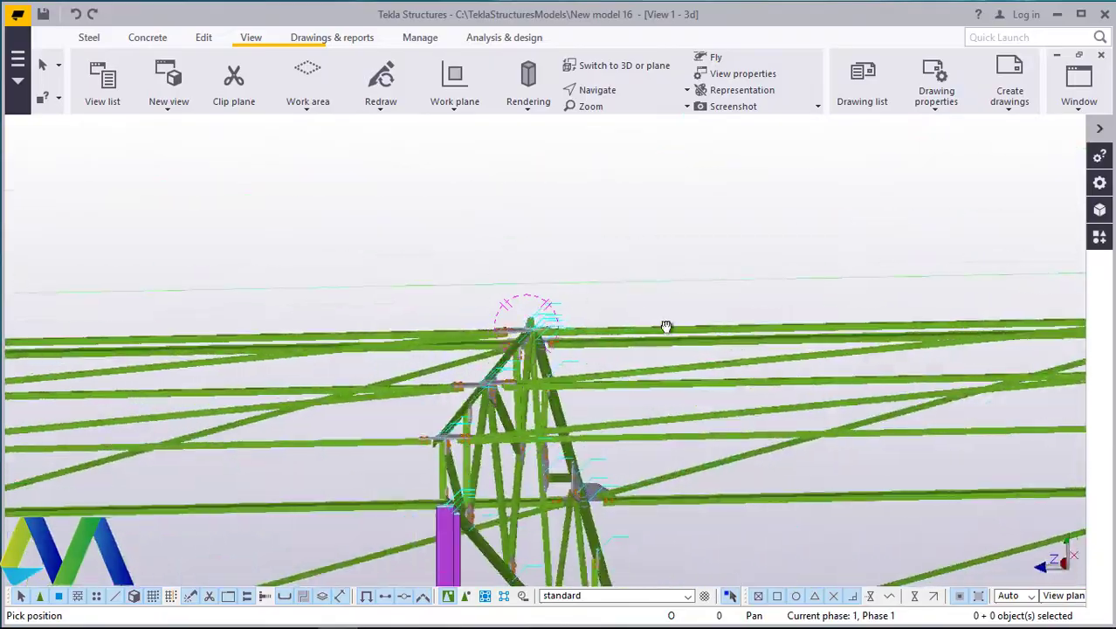
{"action": "middle_click_drag", "start_coordinate": [667, 326], "coordinate": [653, 289], "text": "ctrl"}
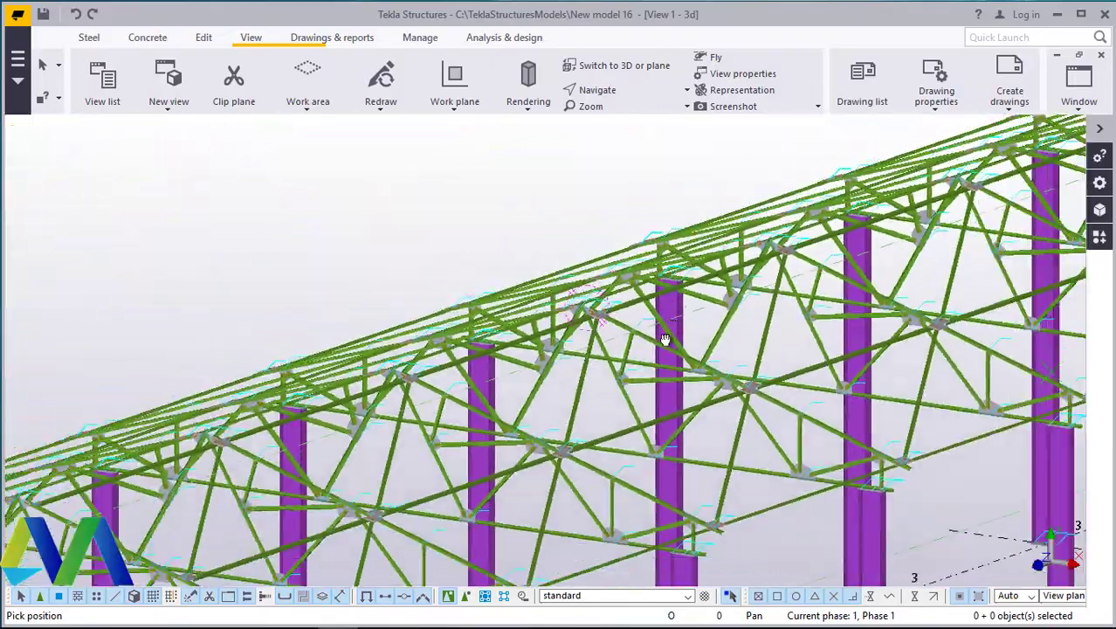
{"action": "middle_click_drag", "start_coordinate": [666, 339], "coordinate": [643, 279], "text": "ctrl"}
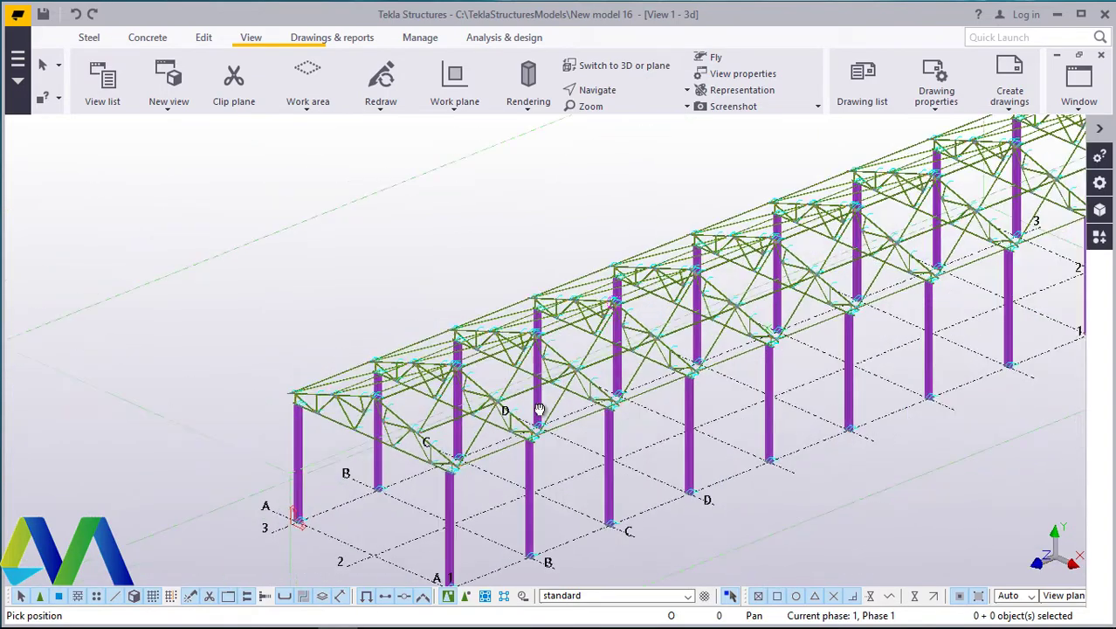
Step: Examine the bolted brace gussets at the eave and mid-slope of the truss on grid line C, up close and in context
{"action": "scroll", "coordinate": [428, 481], "scroll_direction": "up", "scroll_amount": 10}
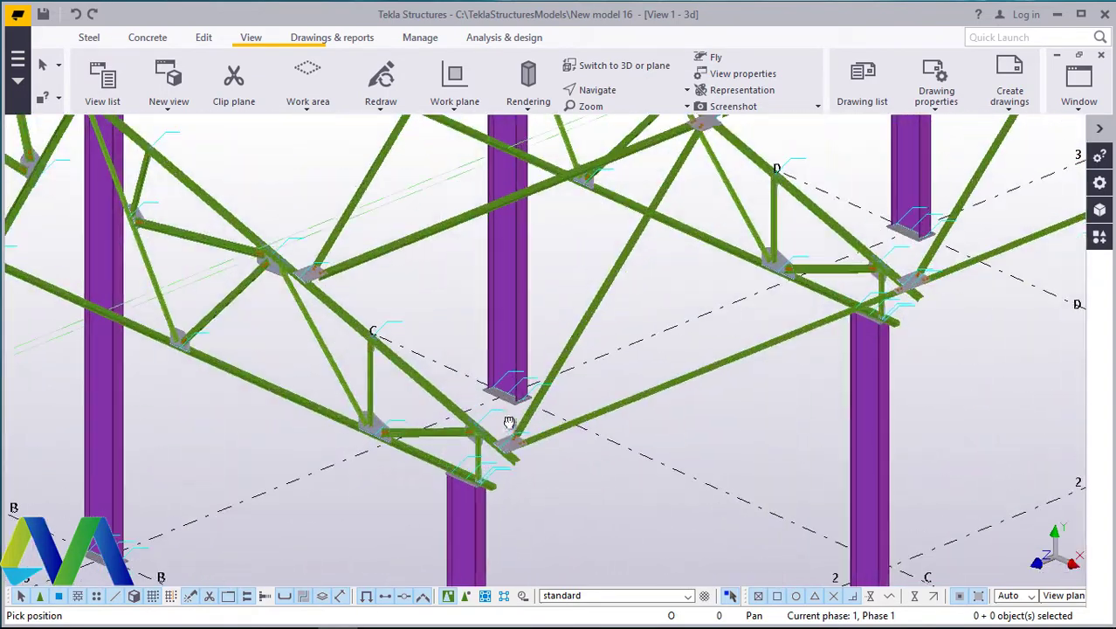
{"action": "middle_click_drag", "start_coordinate": [509, 411], "coordinate": [526, 448], "text": "ctrl"}
{"action": "scroll", "coordinate": [395, 450], "scroll_direction": "up", "scroll_amount": 5}
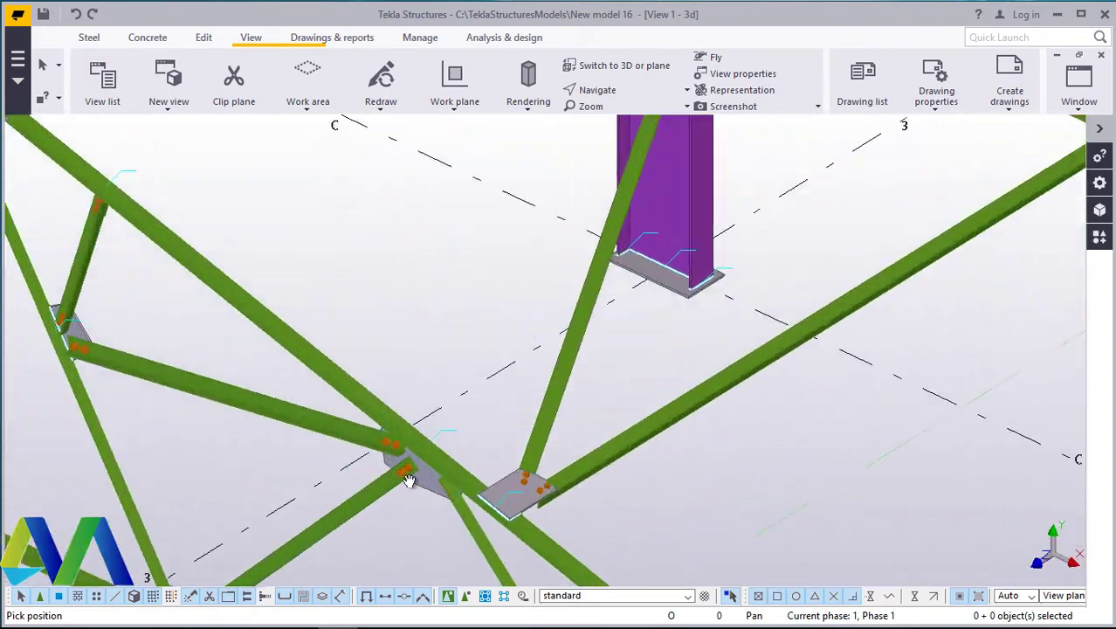
{"action": "middle_click_drag", "start_coordinate": [578, 416], "coordinate": [596, 410], "text": "ctrl"}
{"action": "scroll", "coordinate": [657, 404], "scroll_direction": "down", "scroll_amount": 7}
{"action": "middle_click_drag", "start_coordinate": [606, 447], "coordinate": [616, 418], "text": "ctrl"}
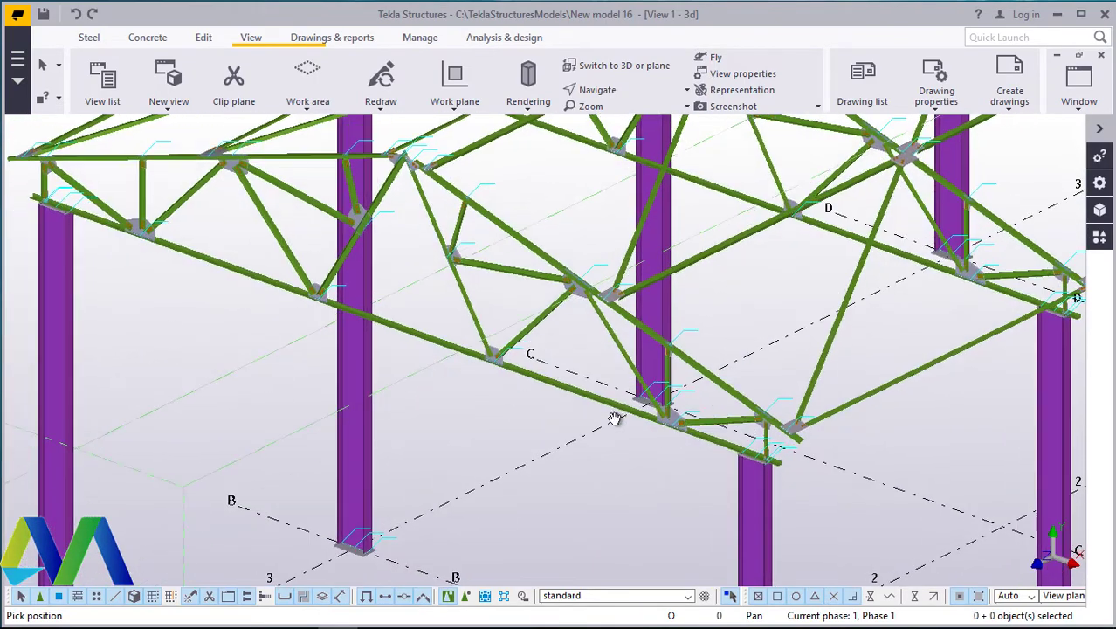
{"action": "scroll", "coordinate": [598, 282], "scroll_direction": "up", "scroll_amount": 3}
{"action": "scroll", "coordinate": [598, 282], "scroll_direction": "up", "scroll_amount": 4}
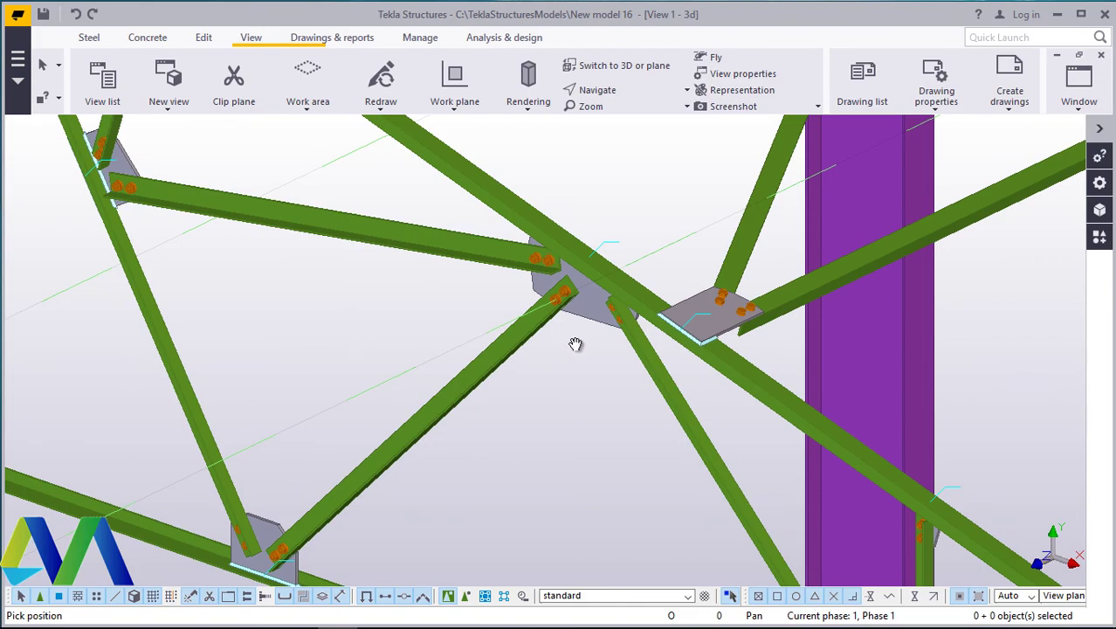
{"action": "scroll", "coordinate": [576, 344], "scroll_direction": "down", "scroll_amount": 8}
{"action": "scroll", "coordinate": [559, 375], "scroll_direction": "up", "scroll_amount": 4}
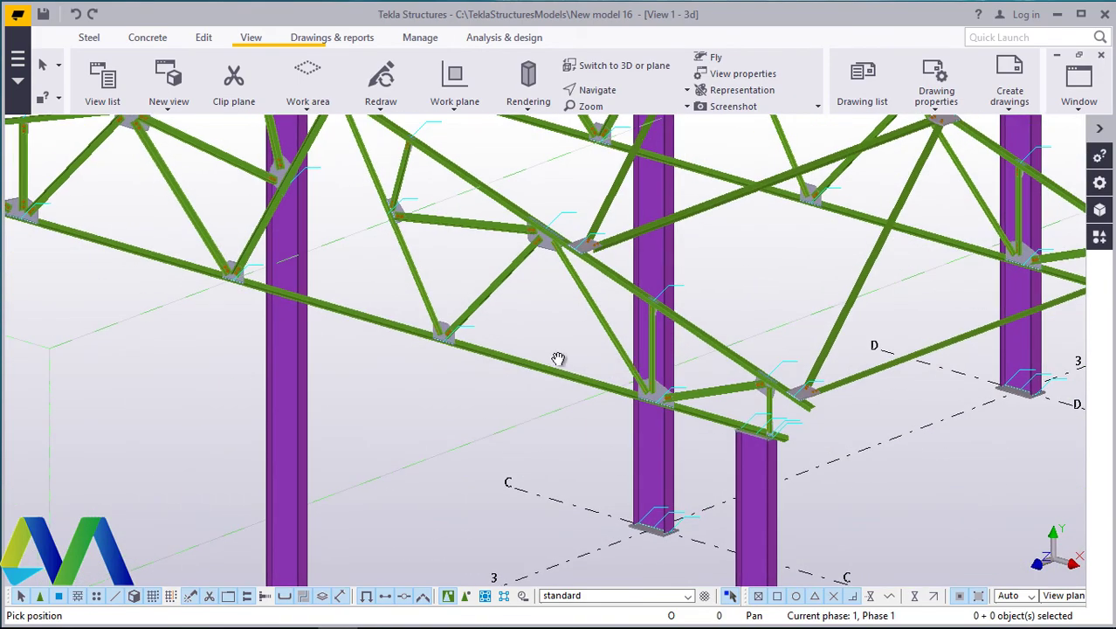
{"action": "scroll", "coordinate": [558, 359], "scroll_direction": "down", "scroll_amount": 2}
{"action": "scroll", "coordinate": [487, 352], "scroll_direction": "up", "scroll_amount": 2}
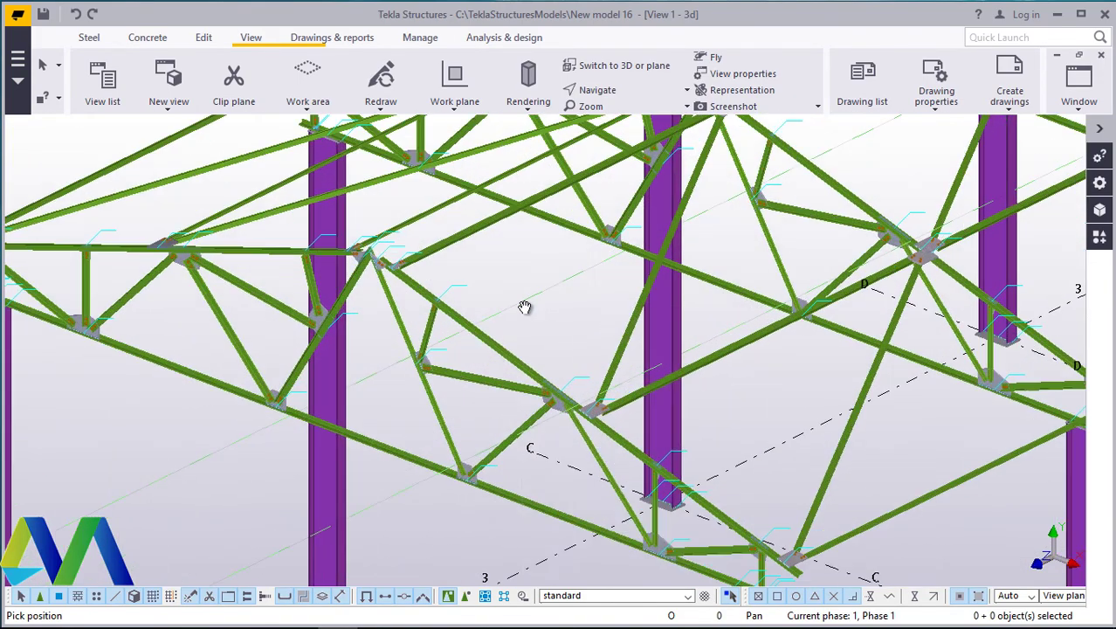
{"action": "mouse_move", "coordinate": [401, 620]}
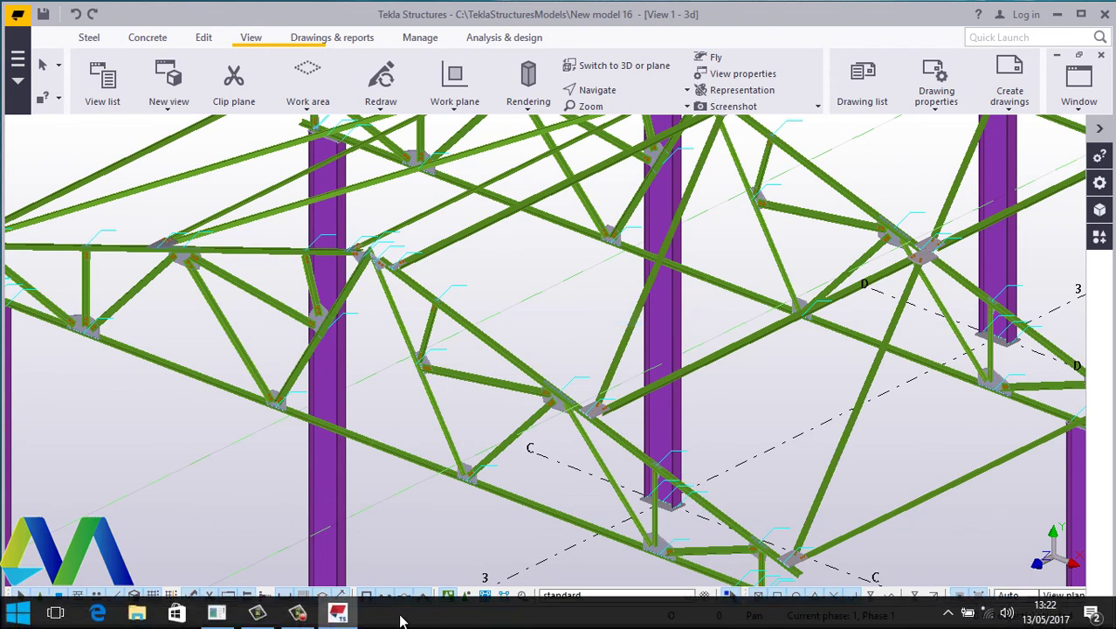
{"action": "left_click", "coordinate": [336, 614]}
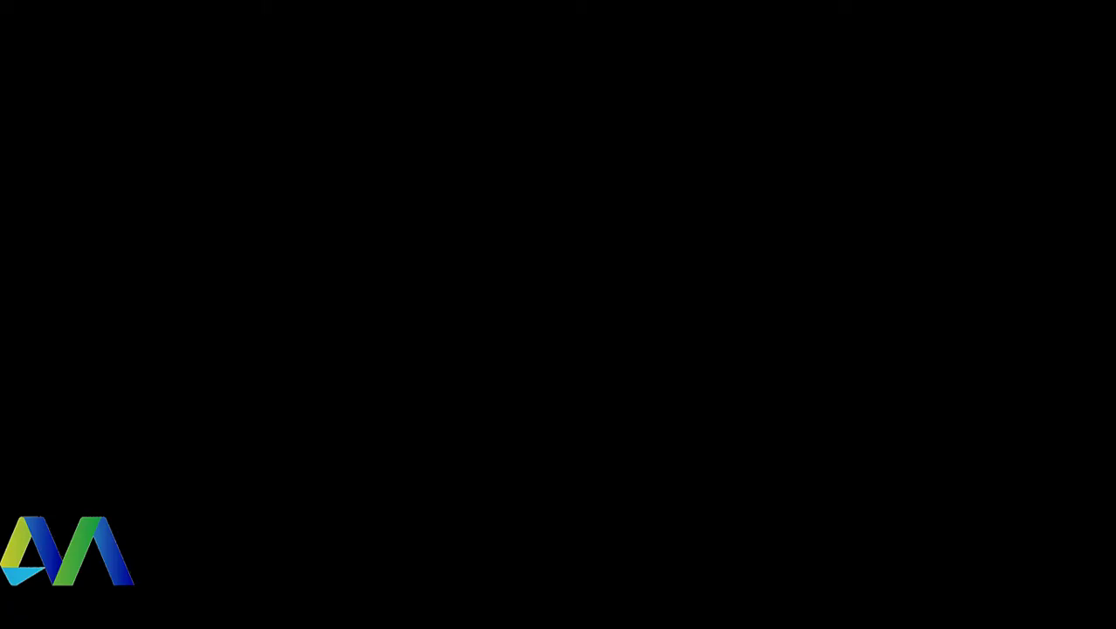